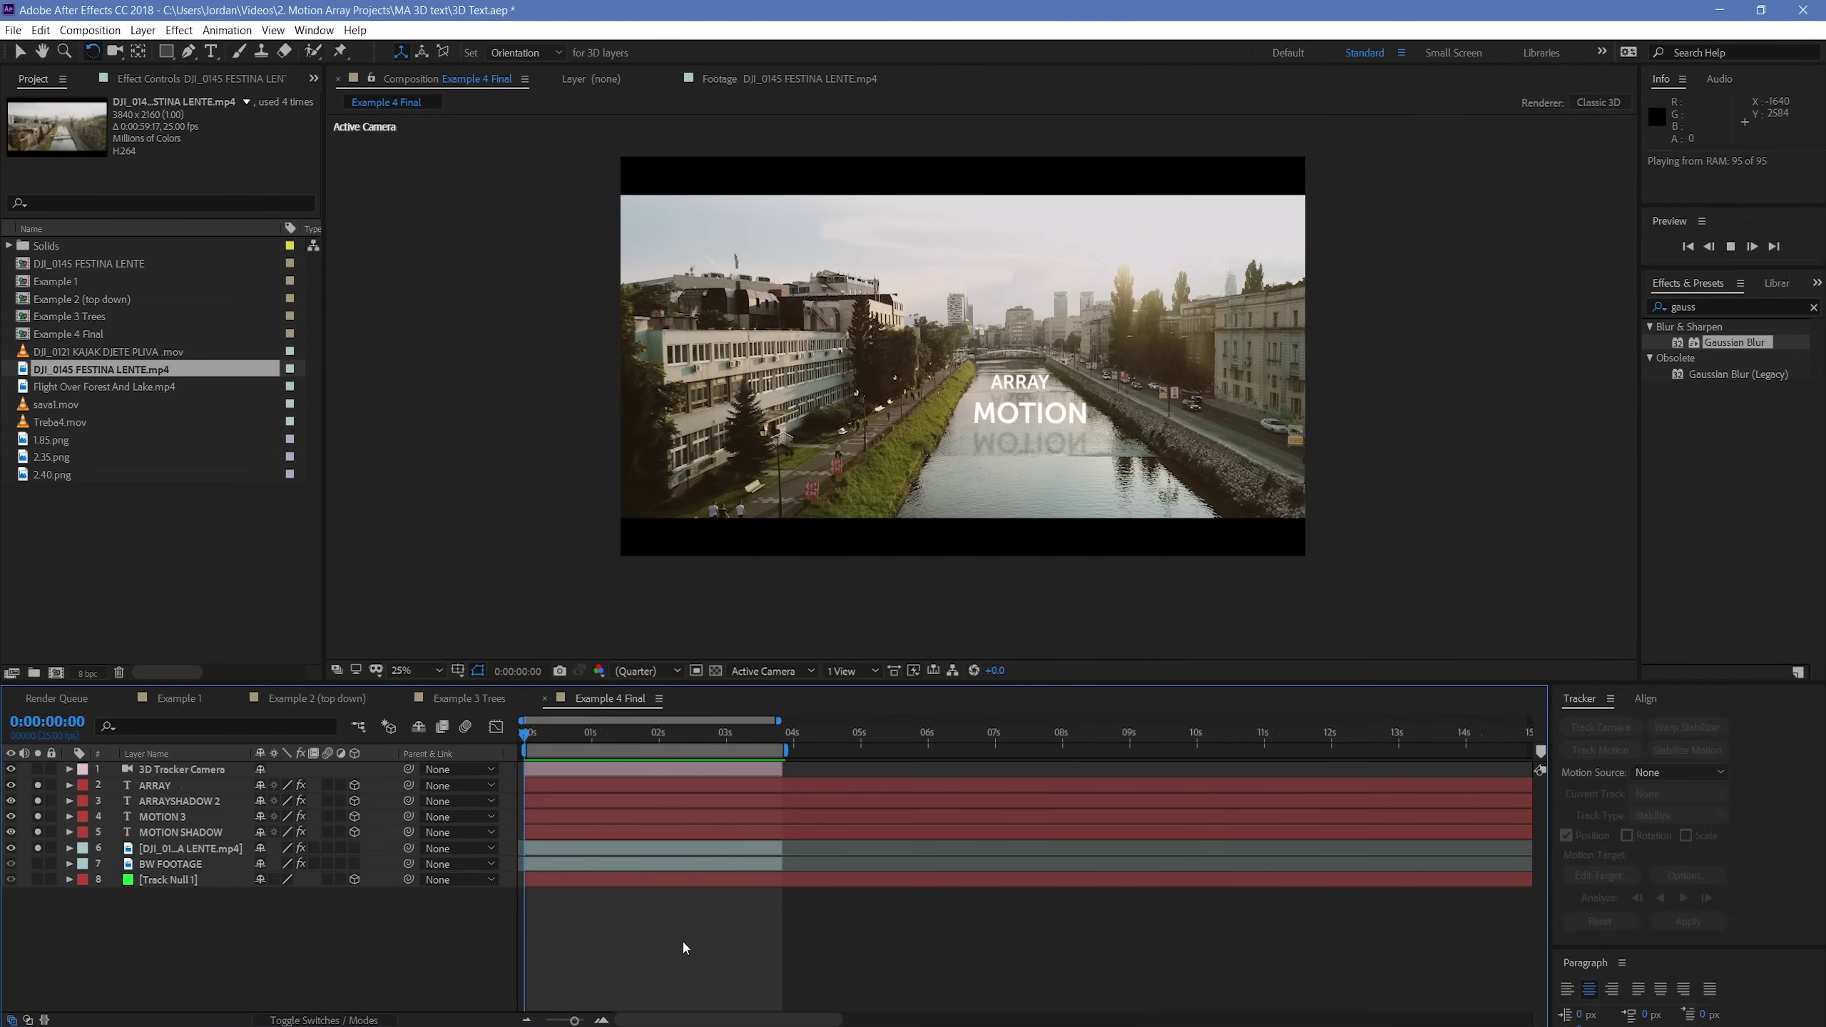
- Preview the finished composition, then open the DJI_0145 river drone footage in the viewer
key("space")
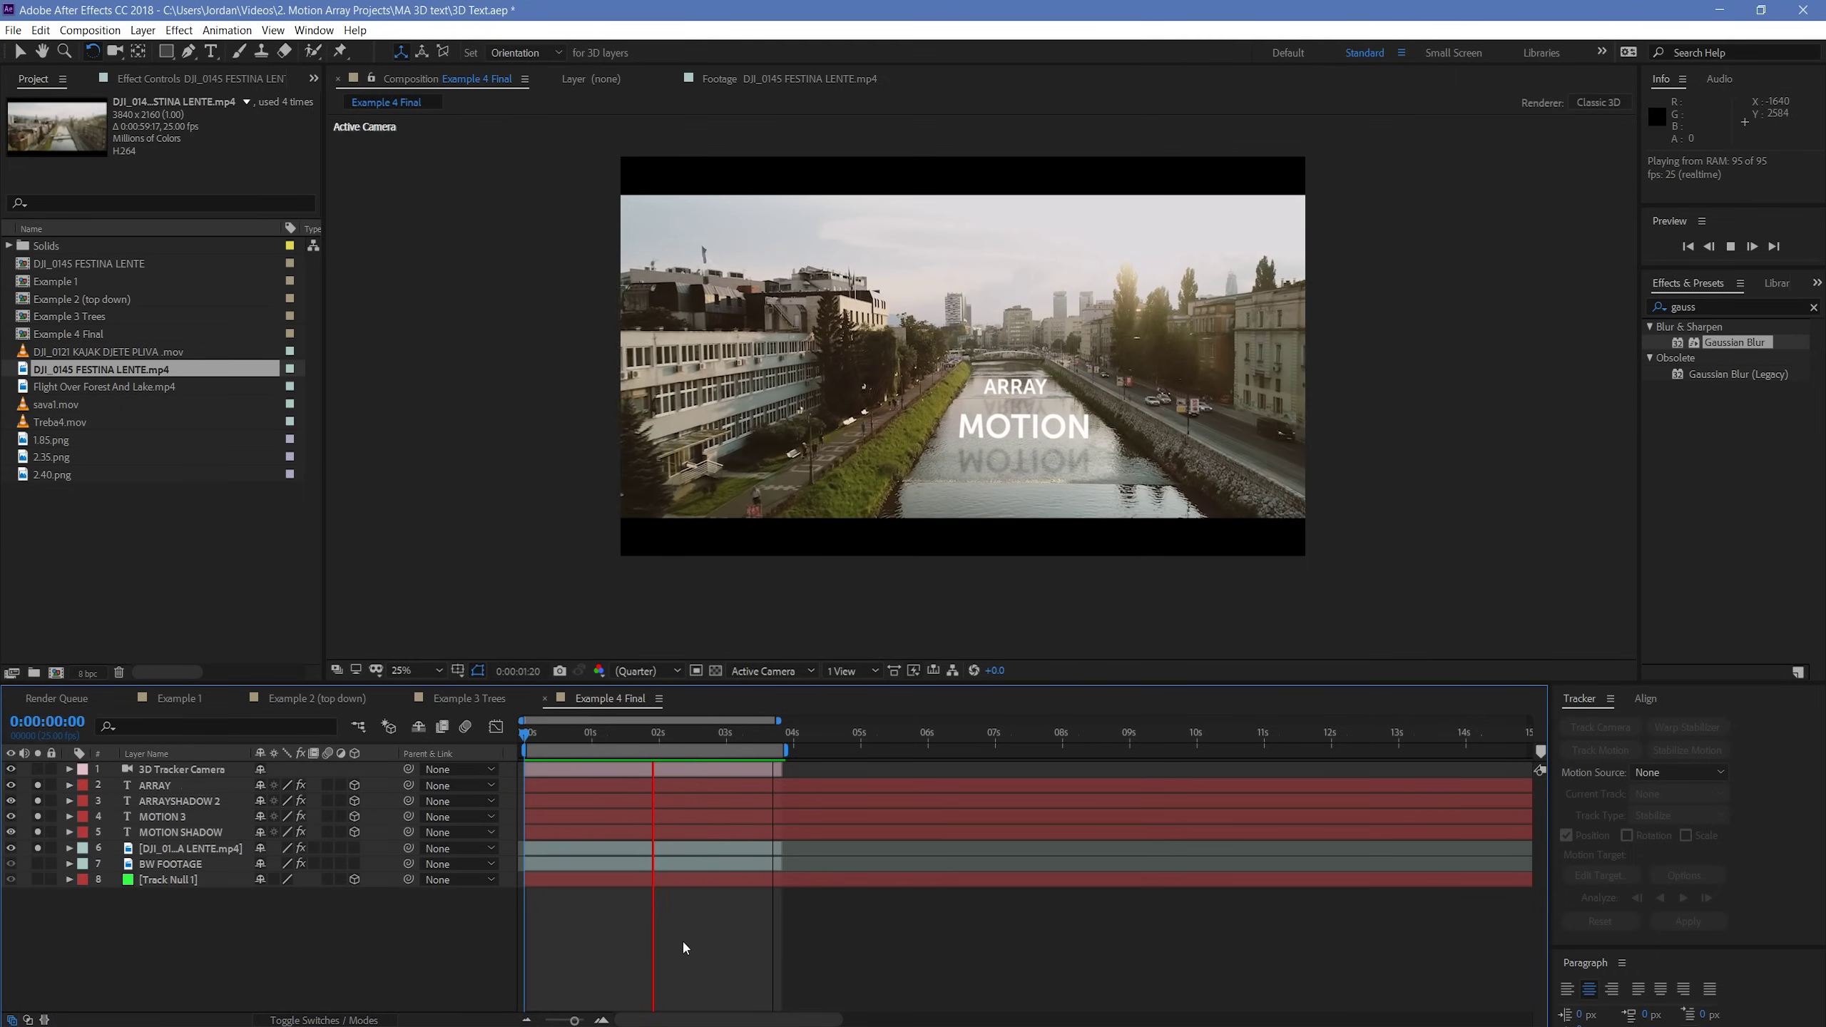
key("space")
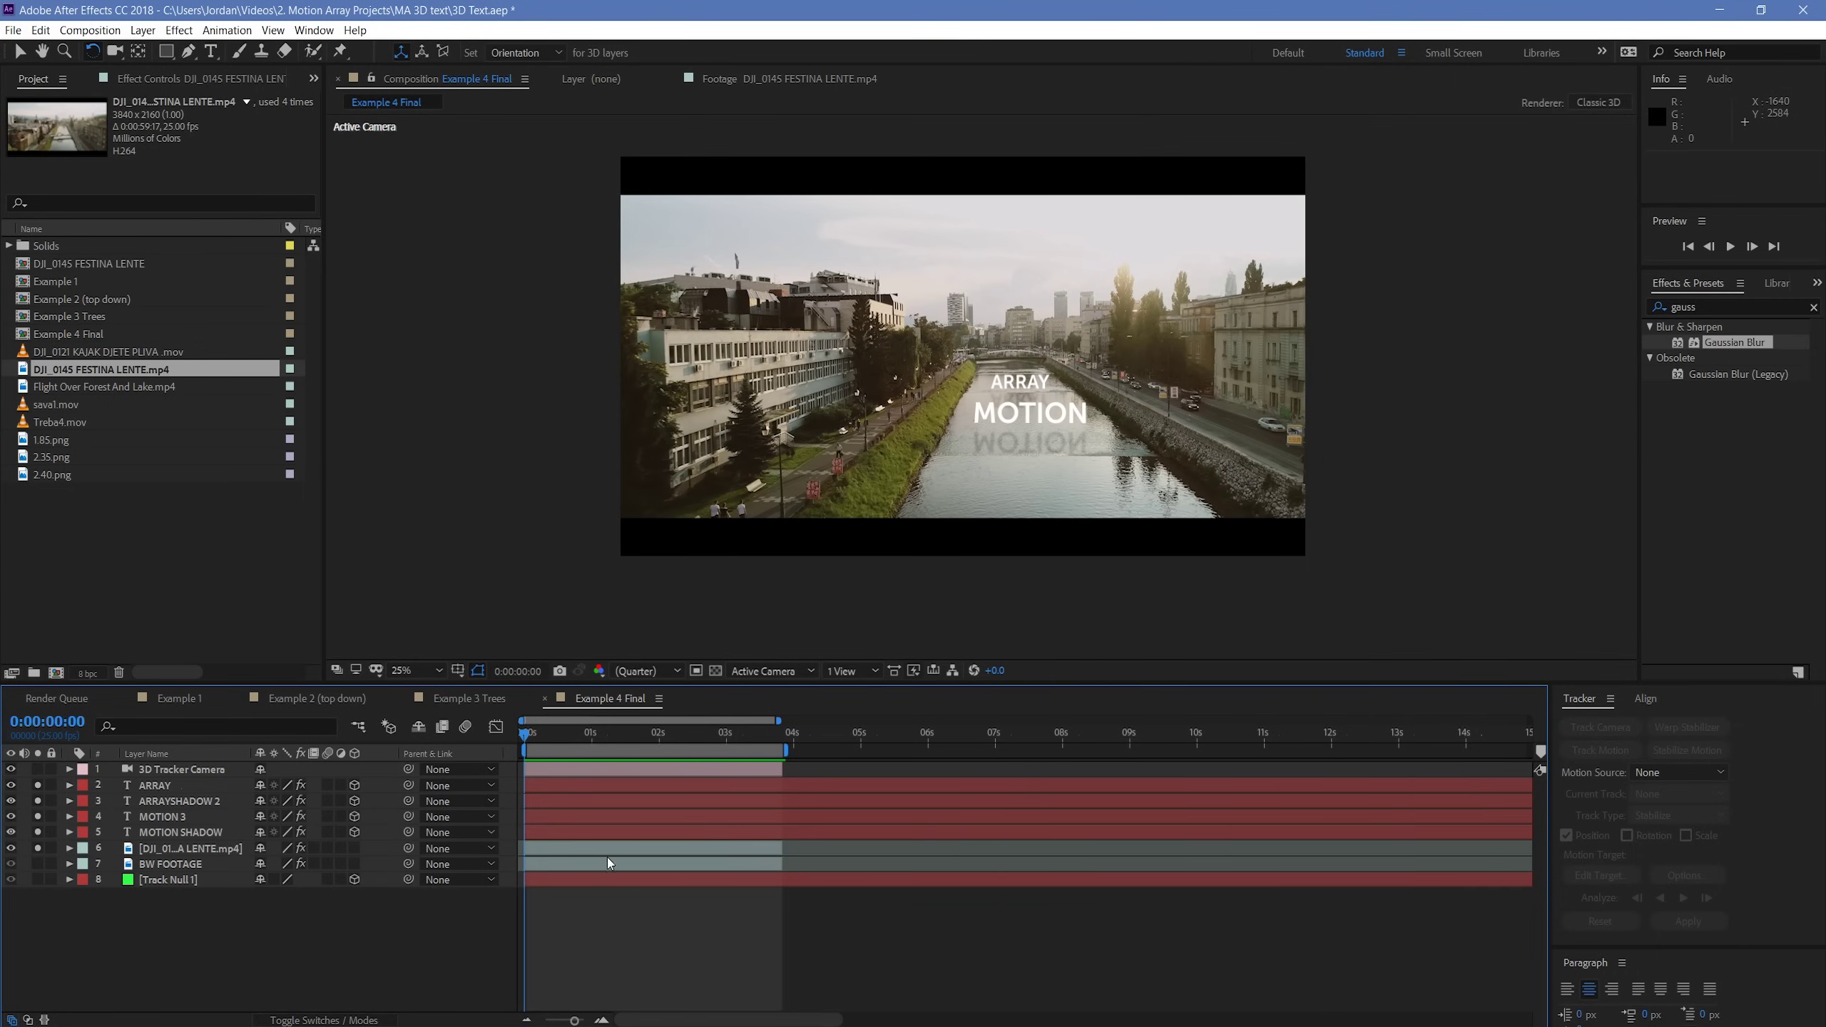
left_click(142, 561)
double_click(66, 363)
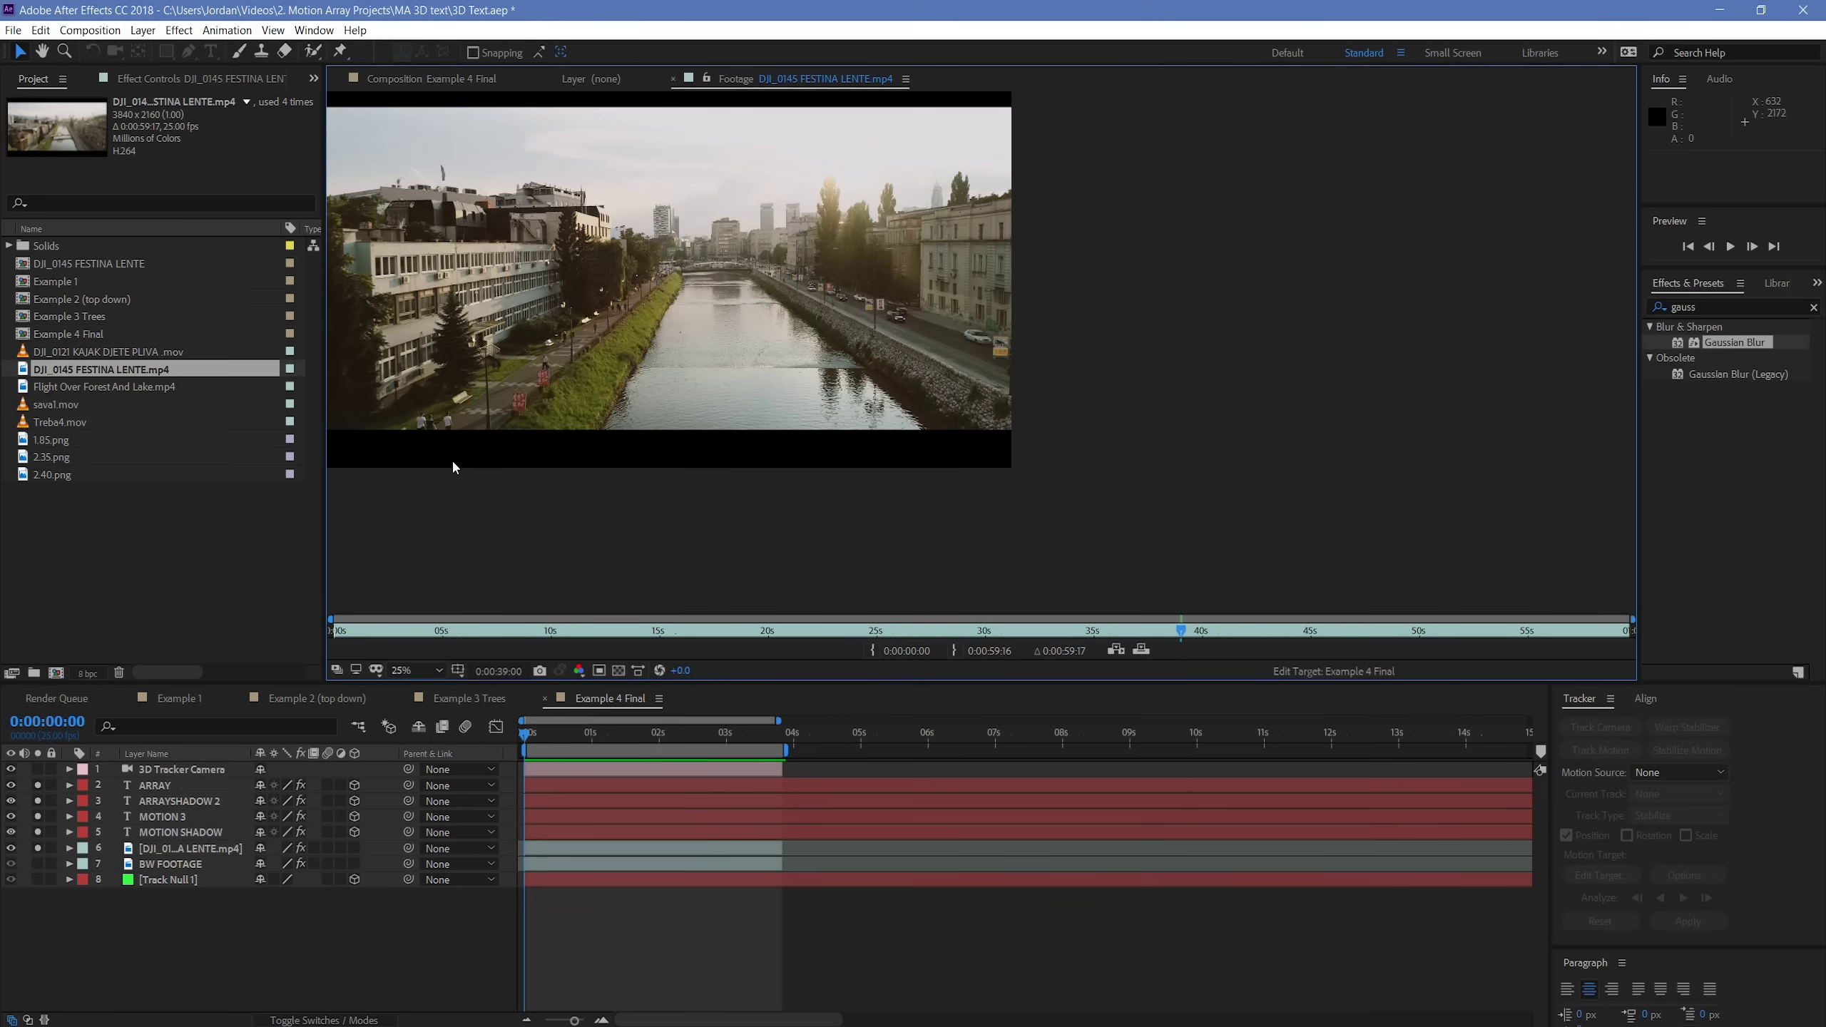
key("space")
left_click_drag(566, 357, 828, 415)
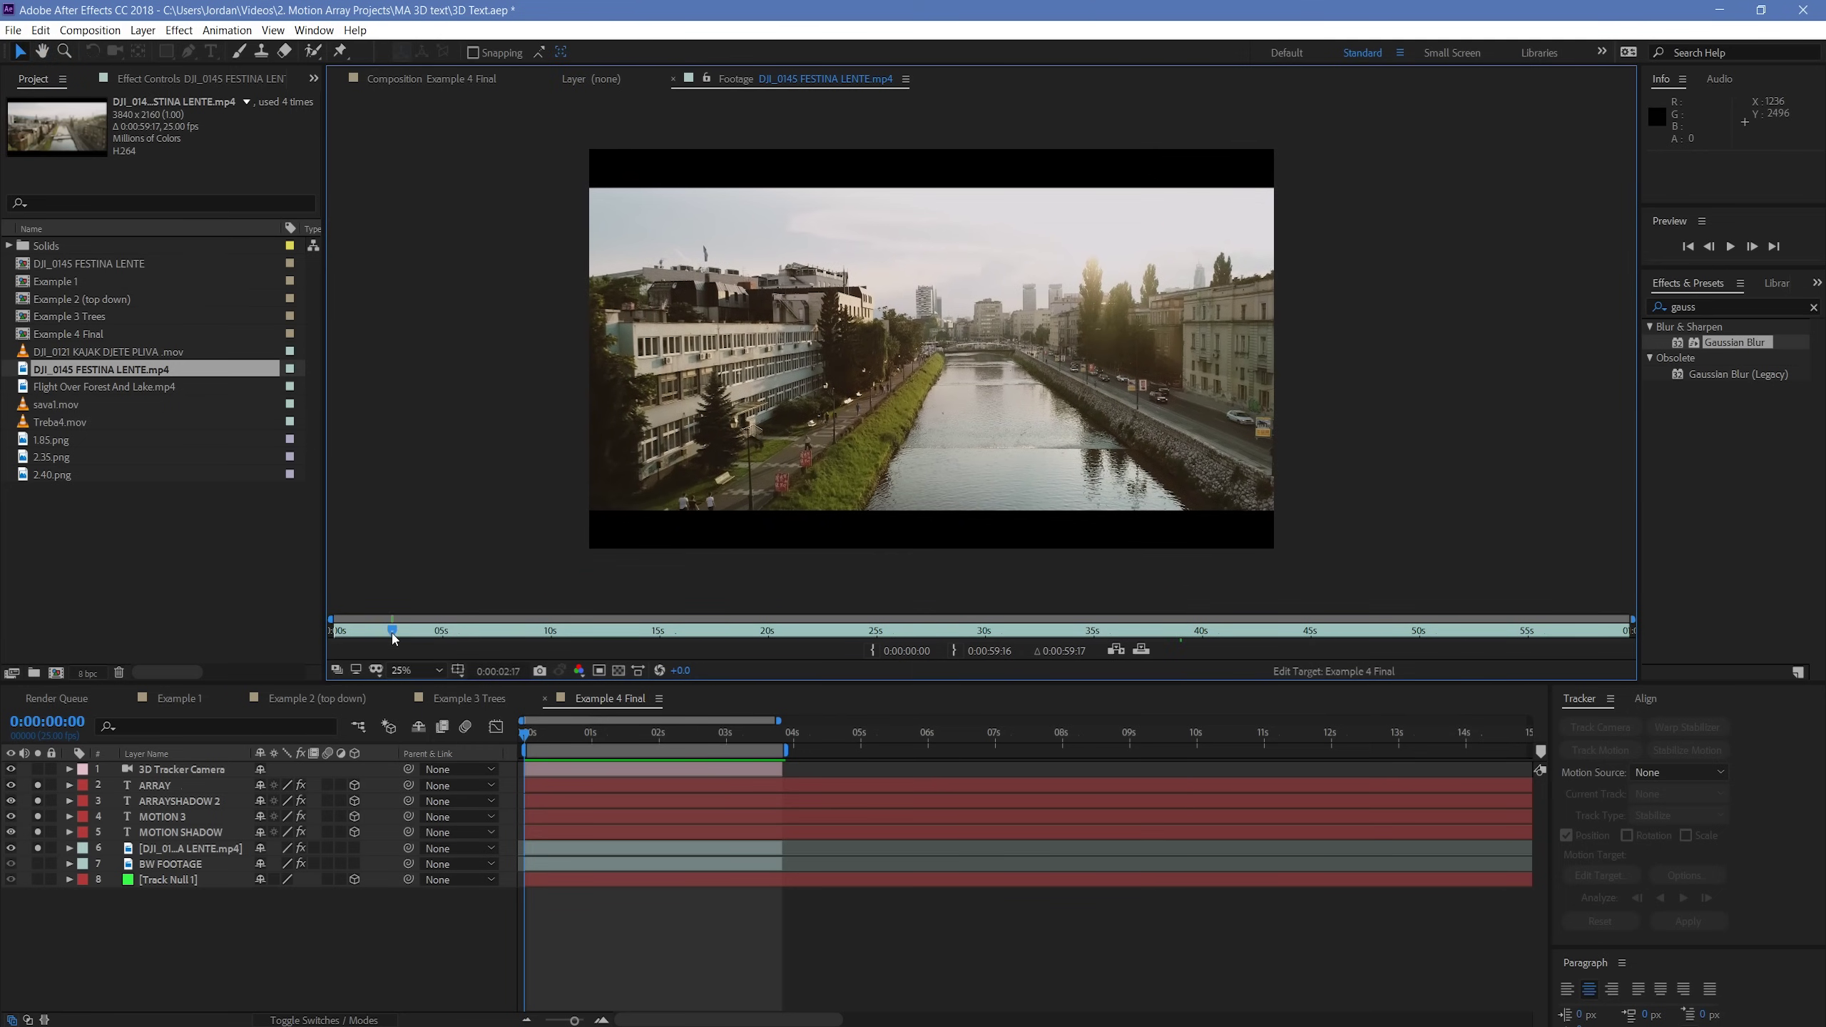
- Check the footage around 22 seconds and build a new composition from it
left_click_drag(388, 636, 1310, 632)
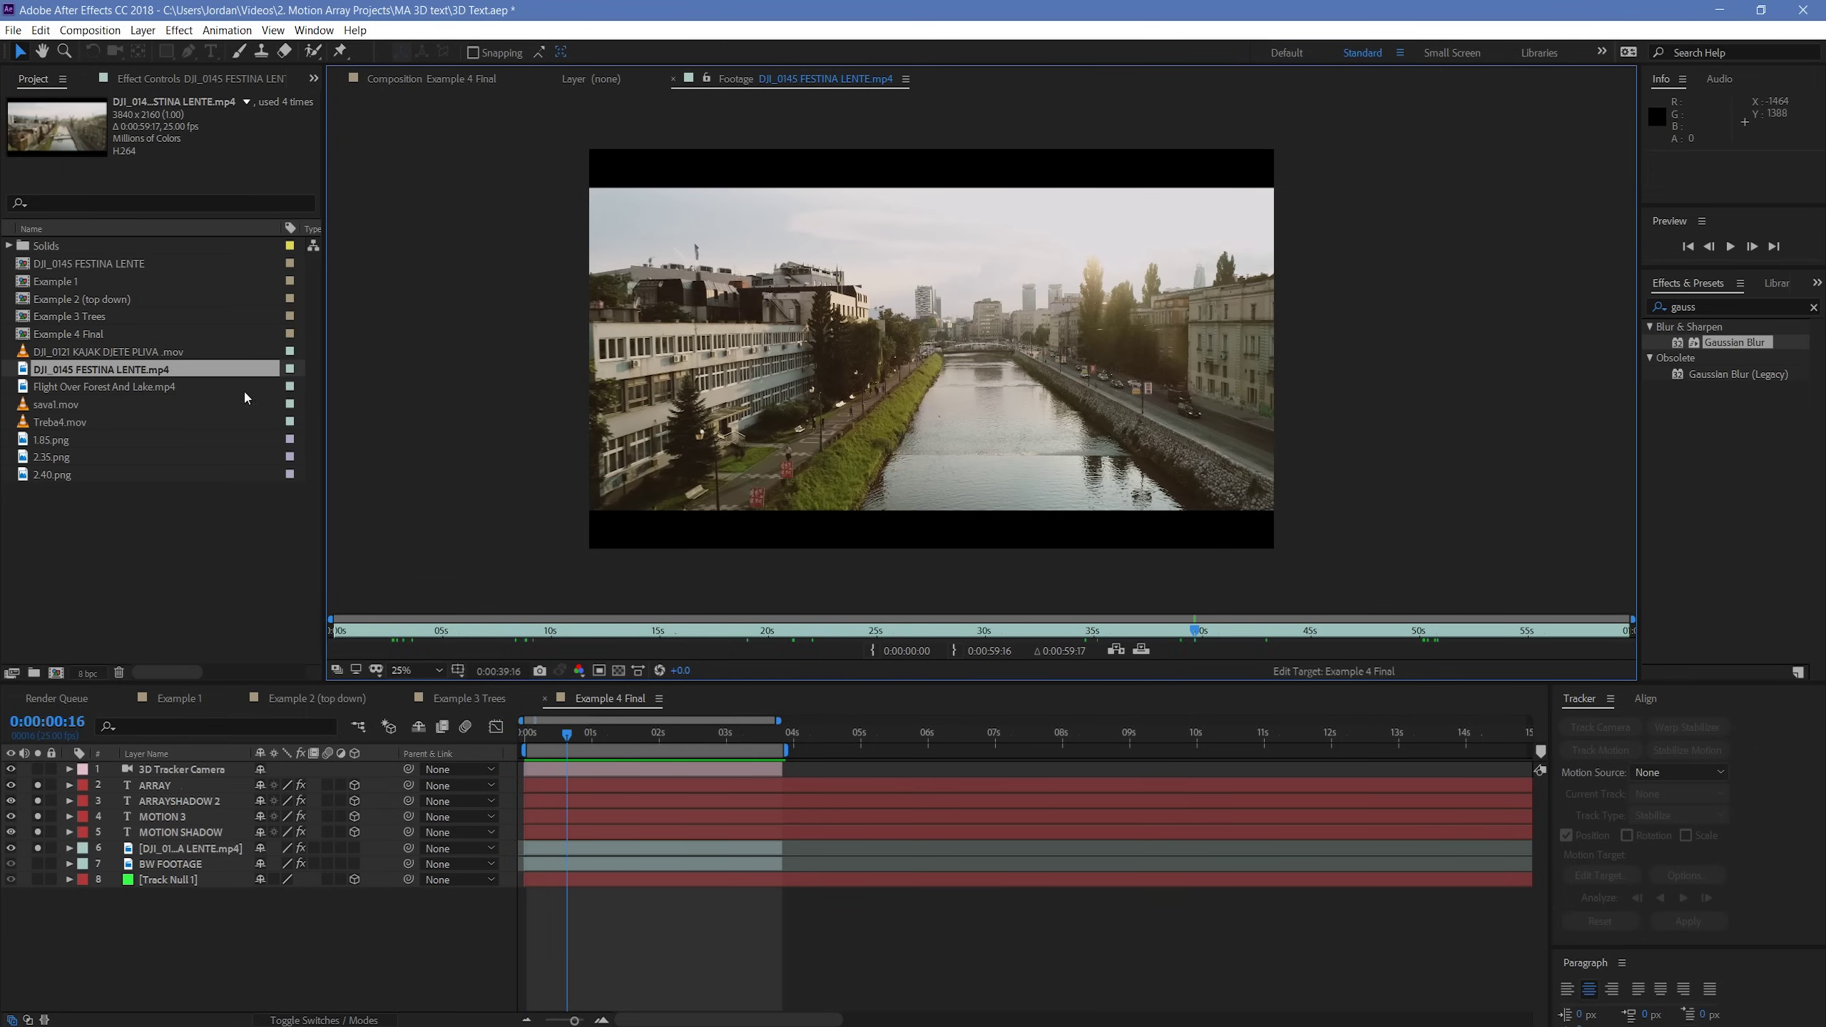
left_click(89, 372)
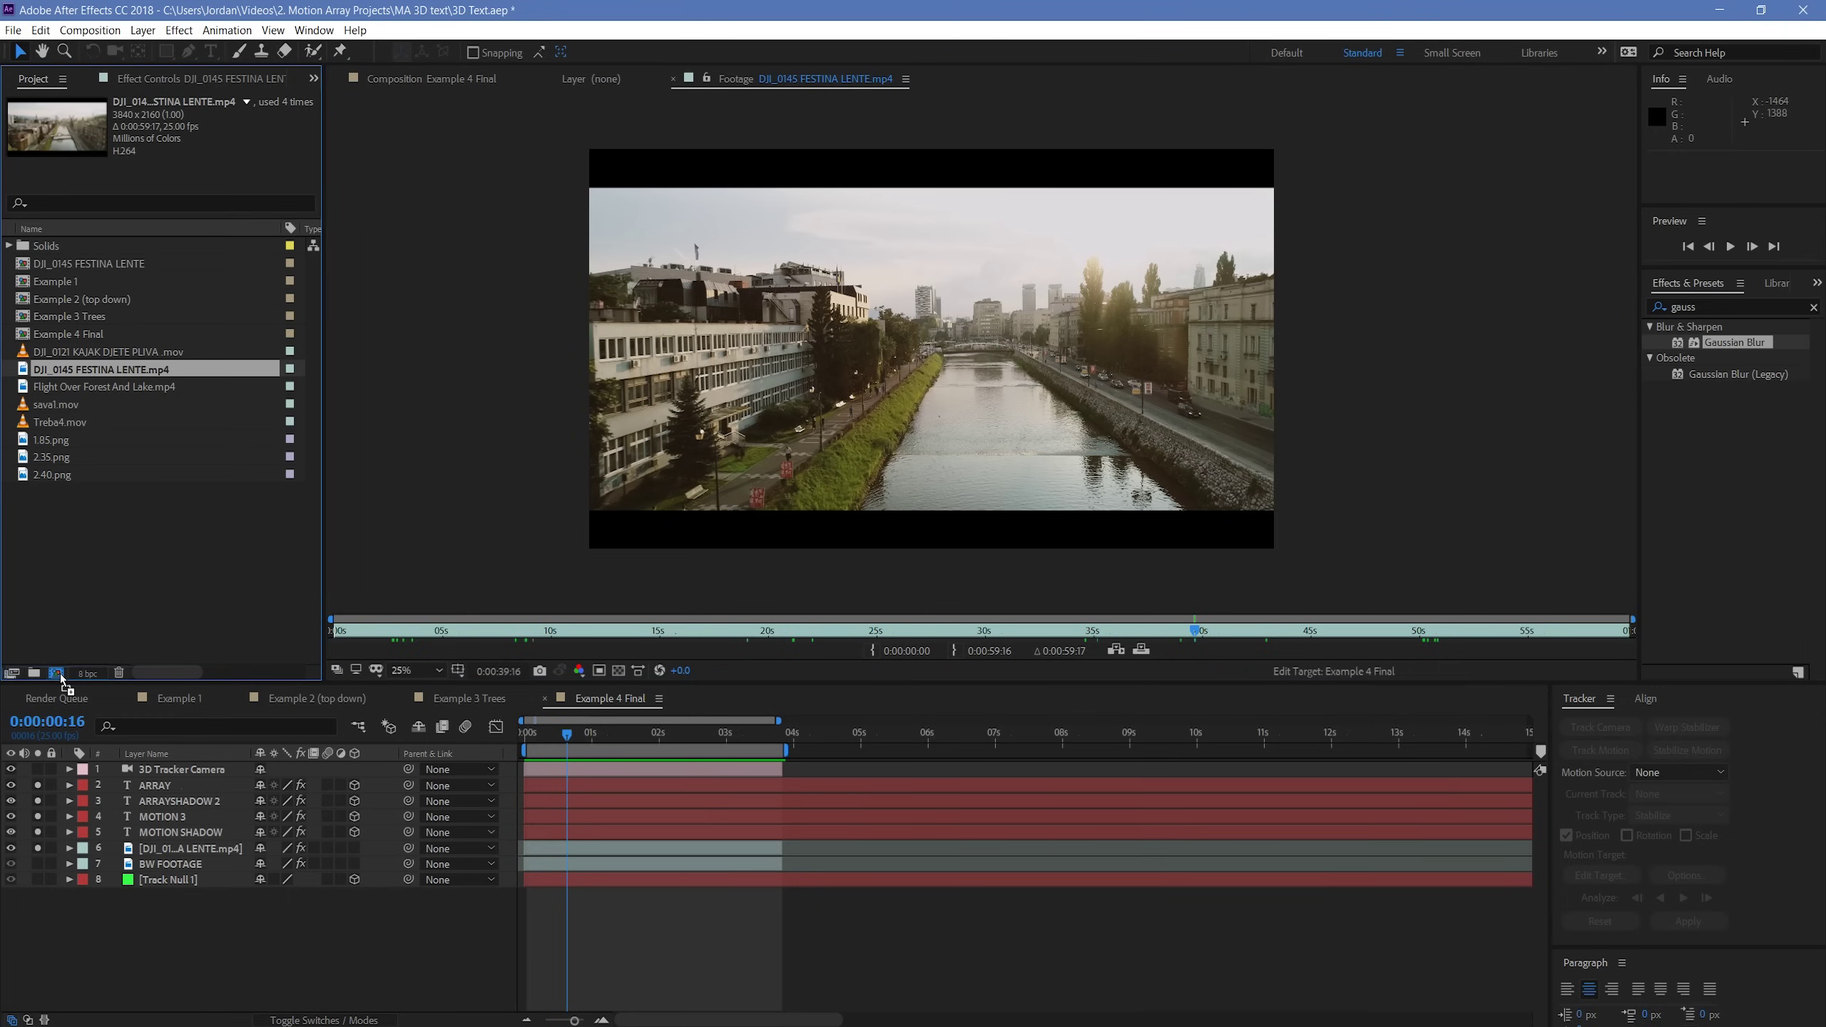
left_click_drag(60, 674, 60, 674)
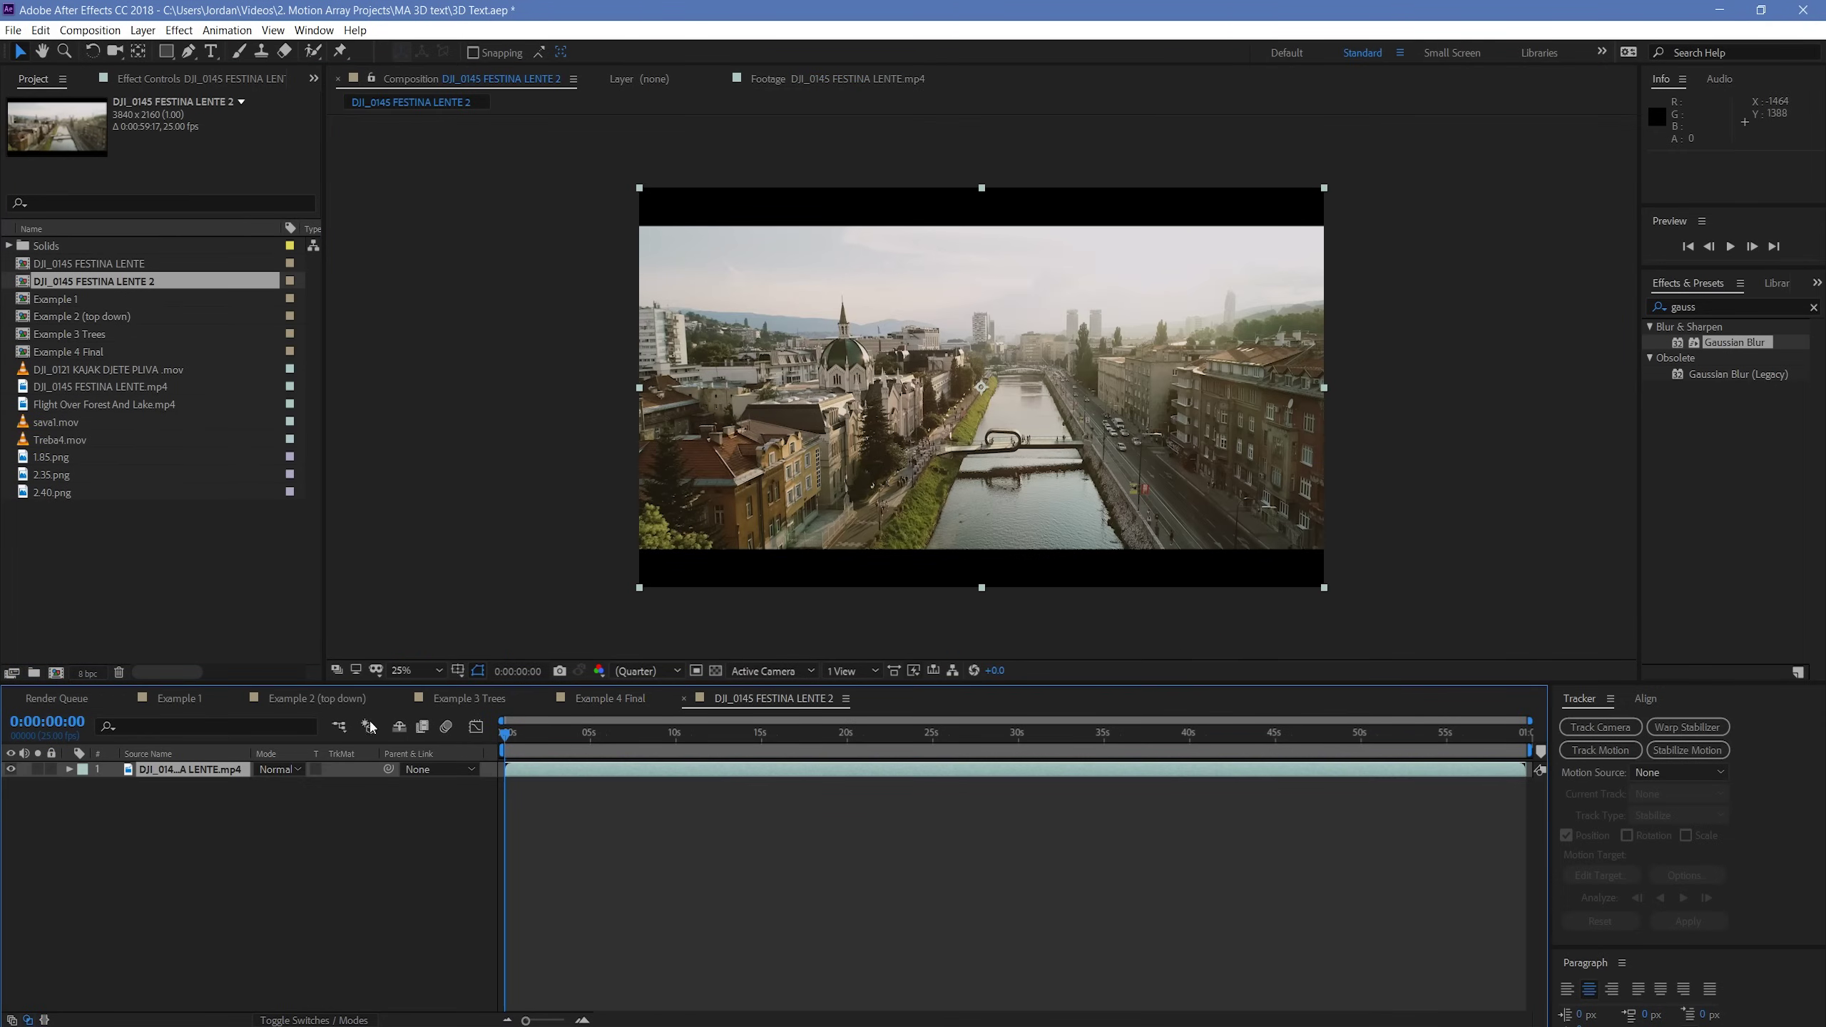
- Split the footage layer at 0:00:37:01 and delete the part before it
left_click_drag(503, 733, 1088, 710)
key("space")
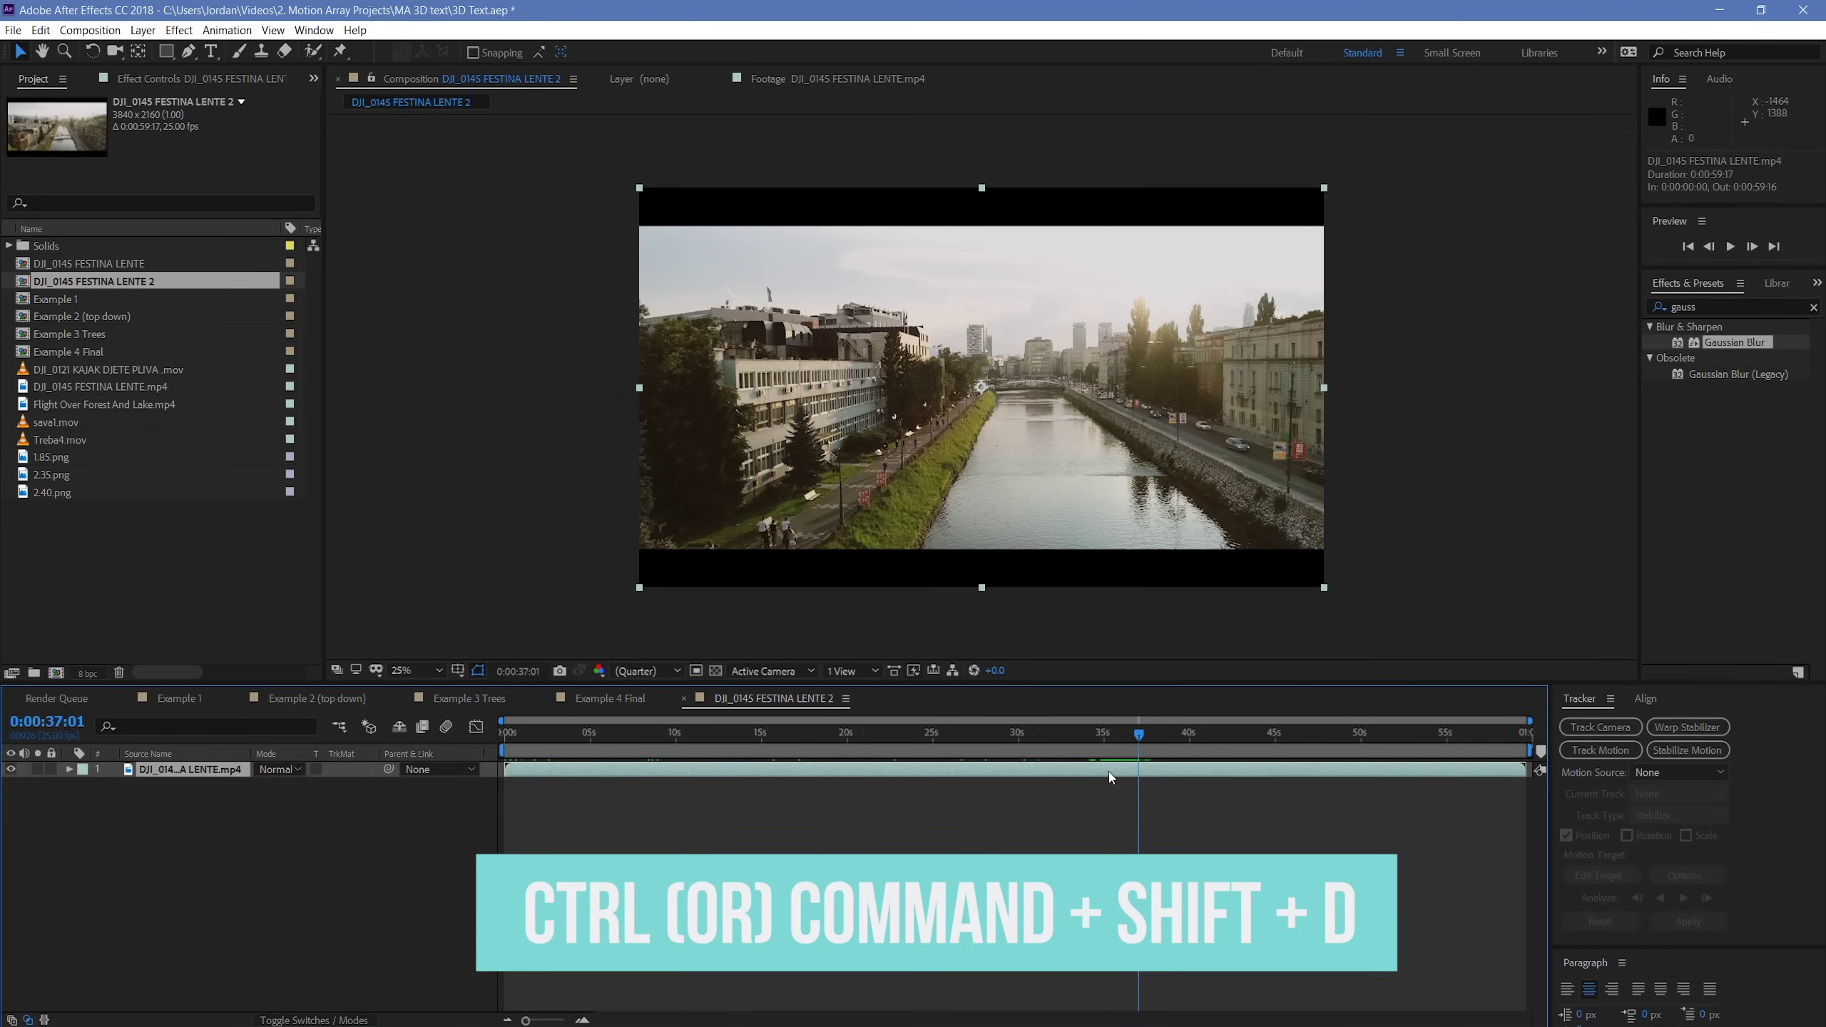
key("ctrl+shift+d")
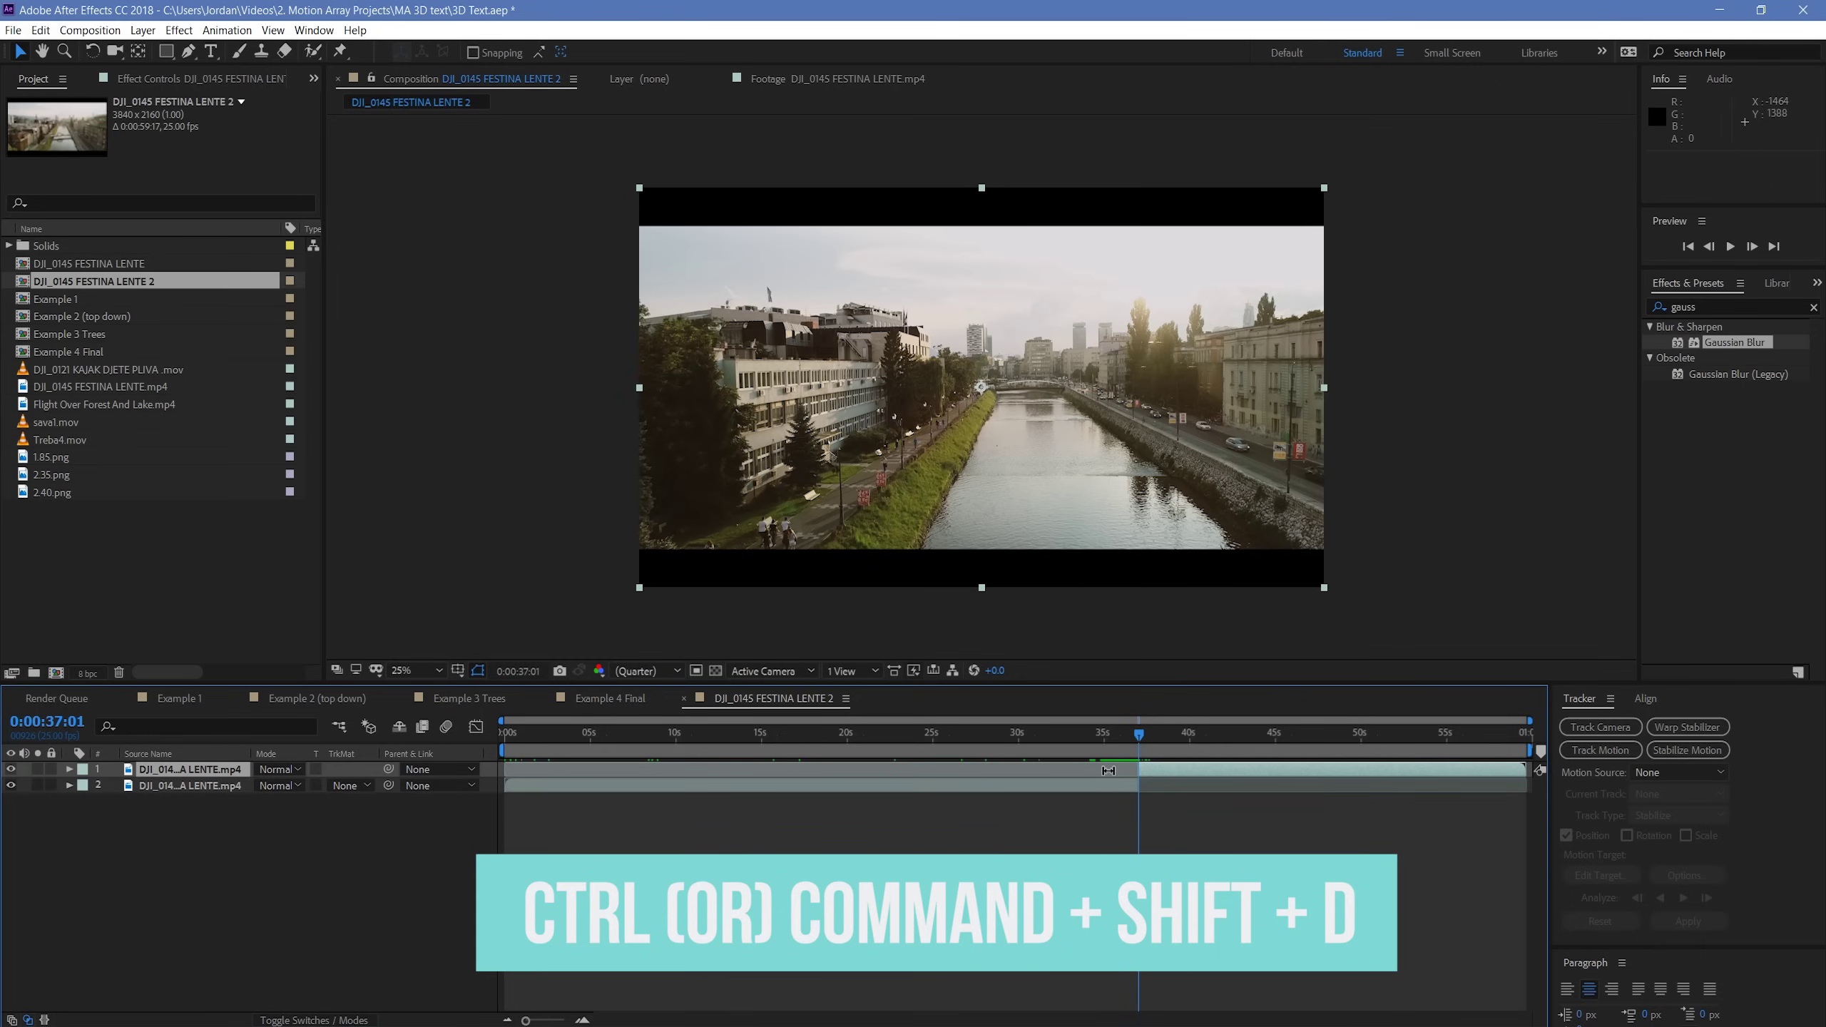
key("Delete")
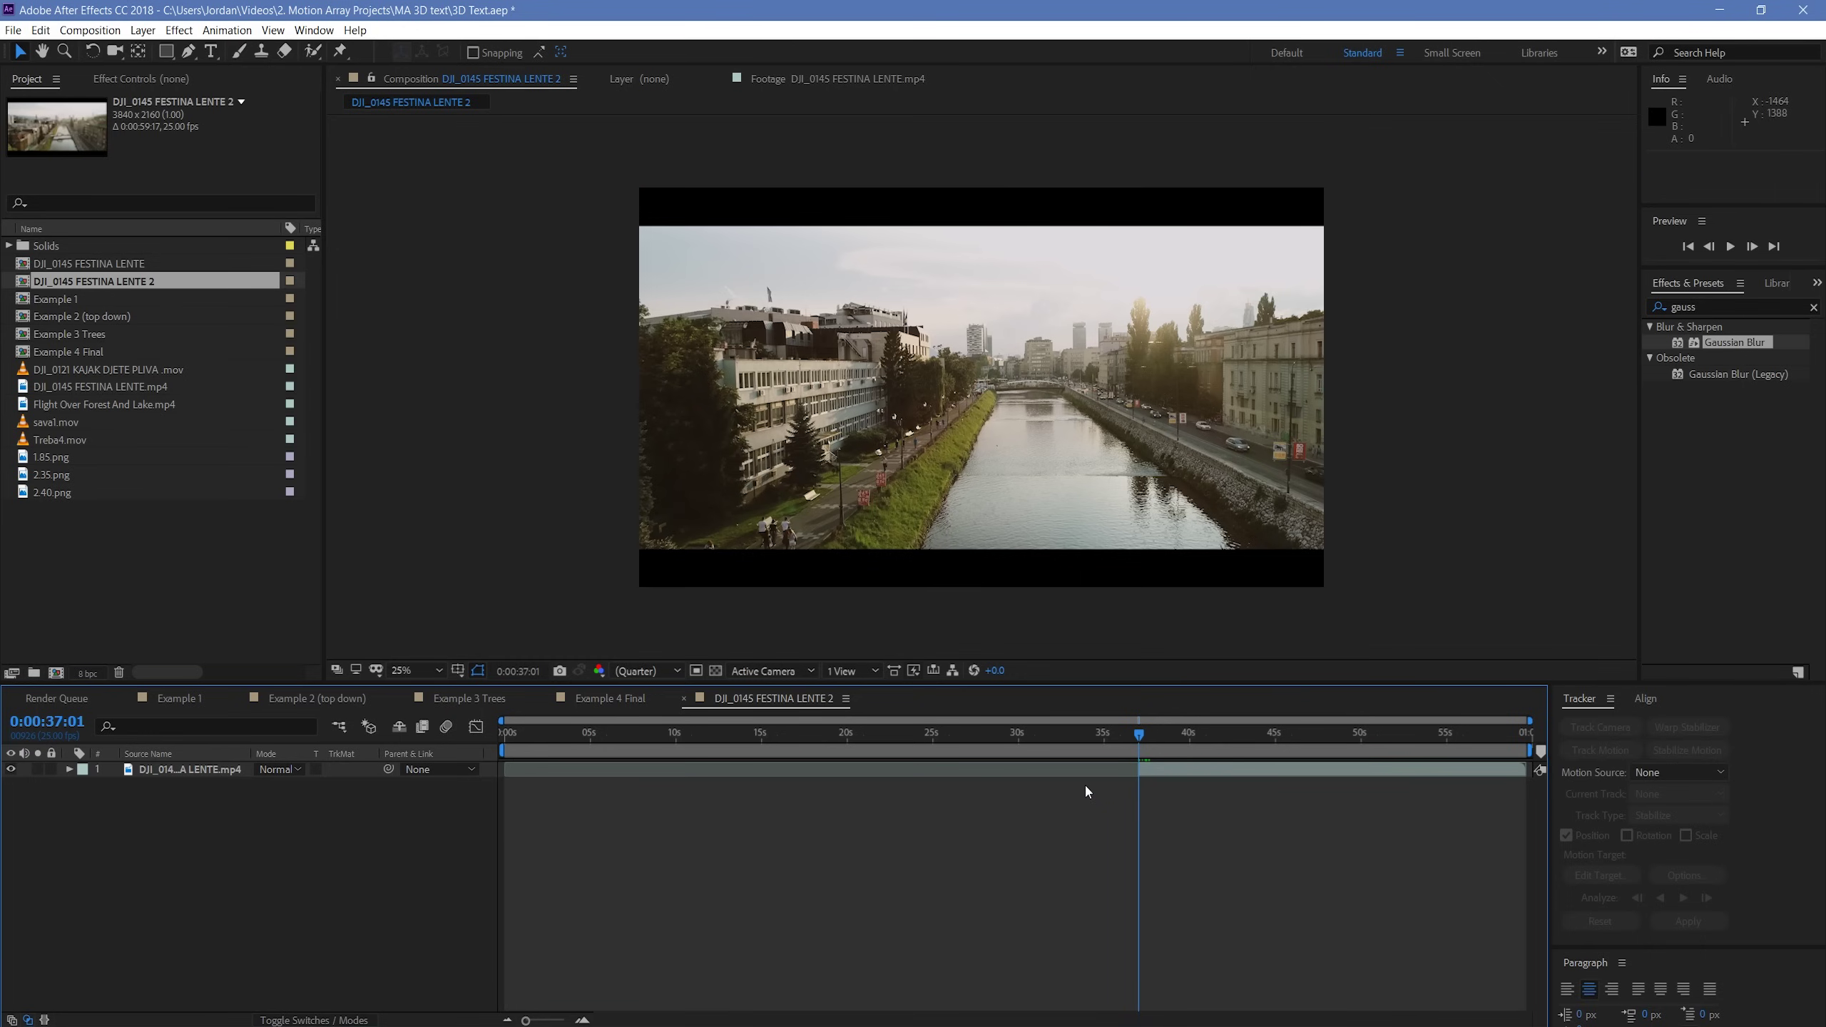
- Split the layer at 0:00:44:09, delete the remainder, and move the clip to start at zero
left_click_drag(1138, 740, 1264, 736)
left_click(1281, 767)
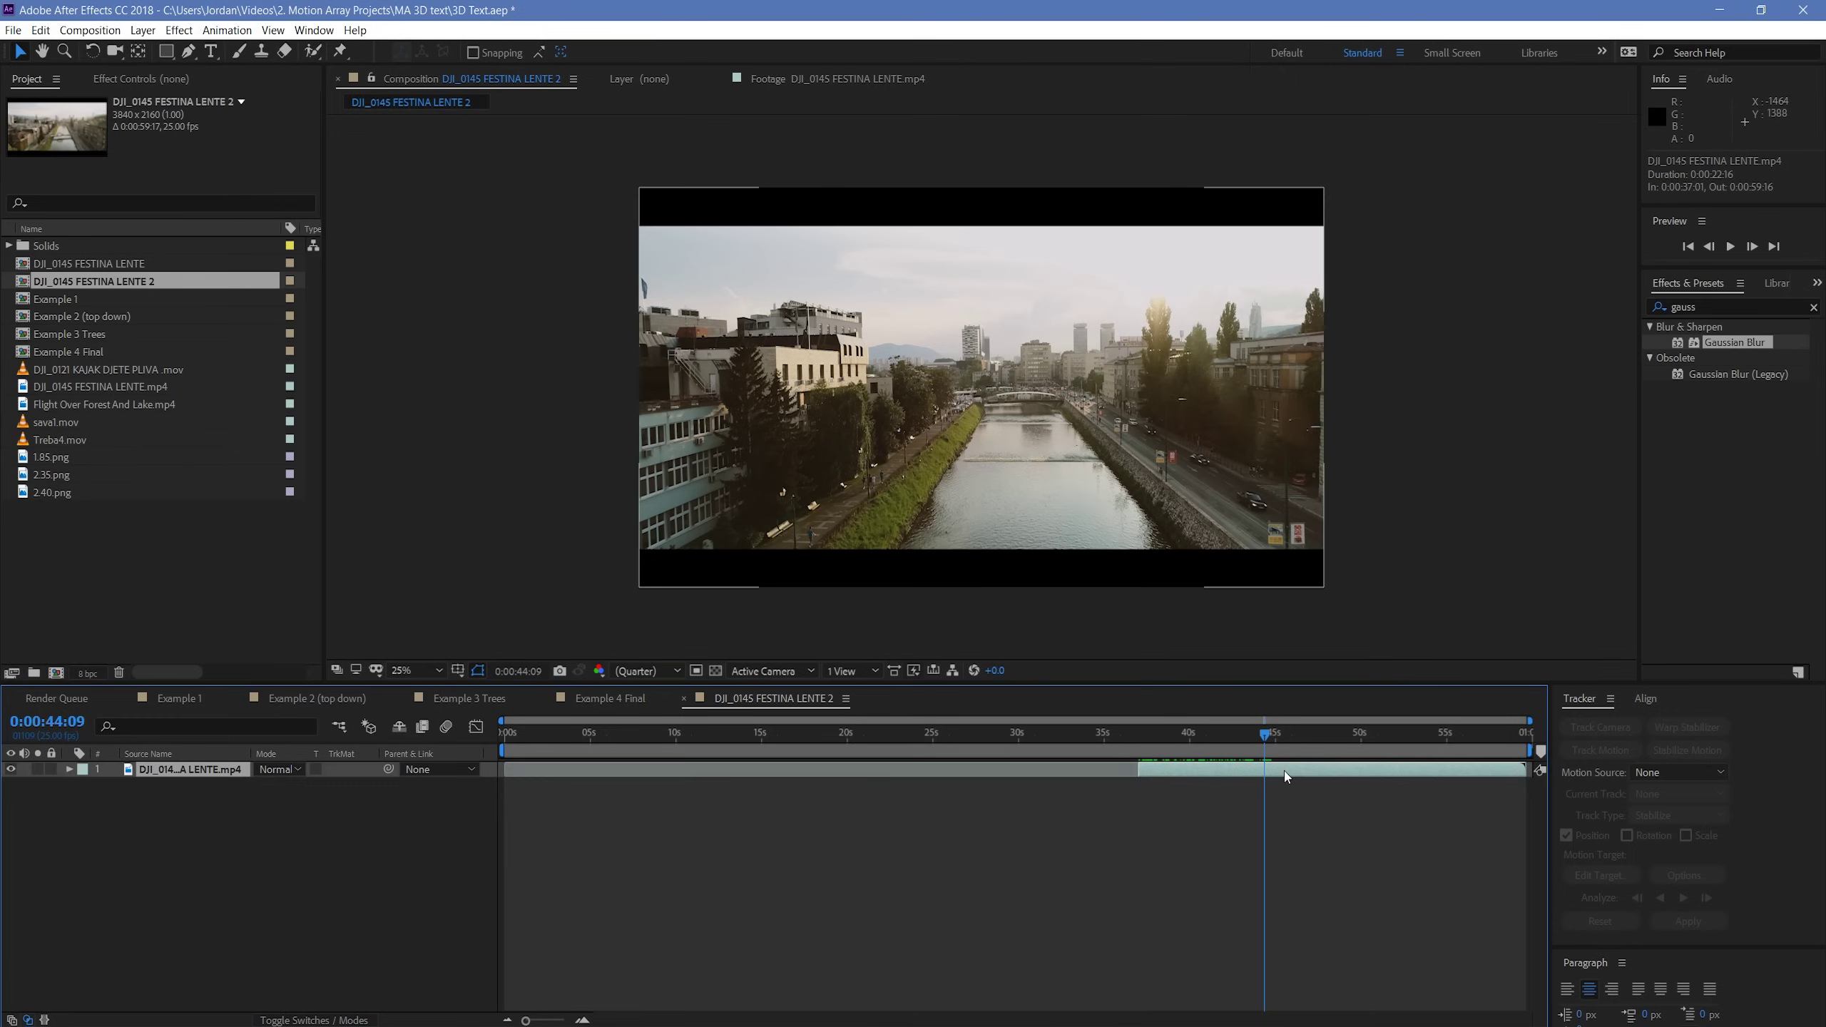
key("ctrl+shift+d")
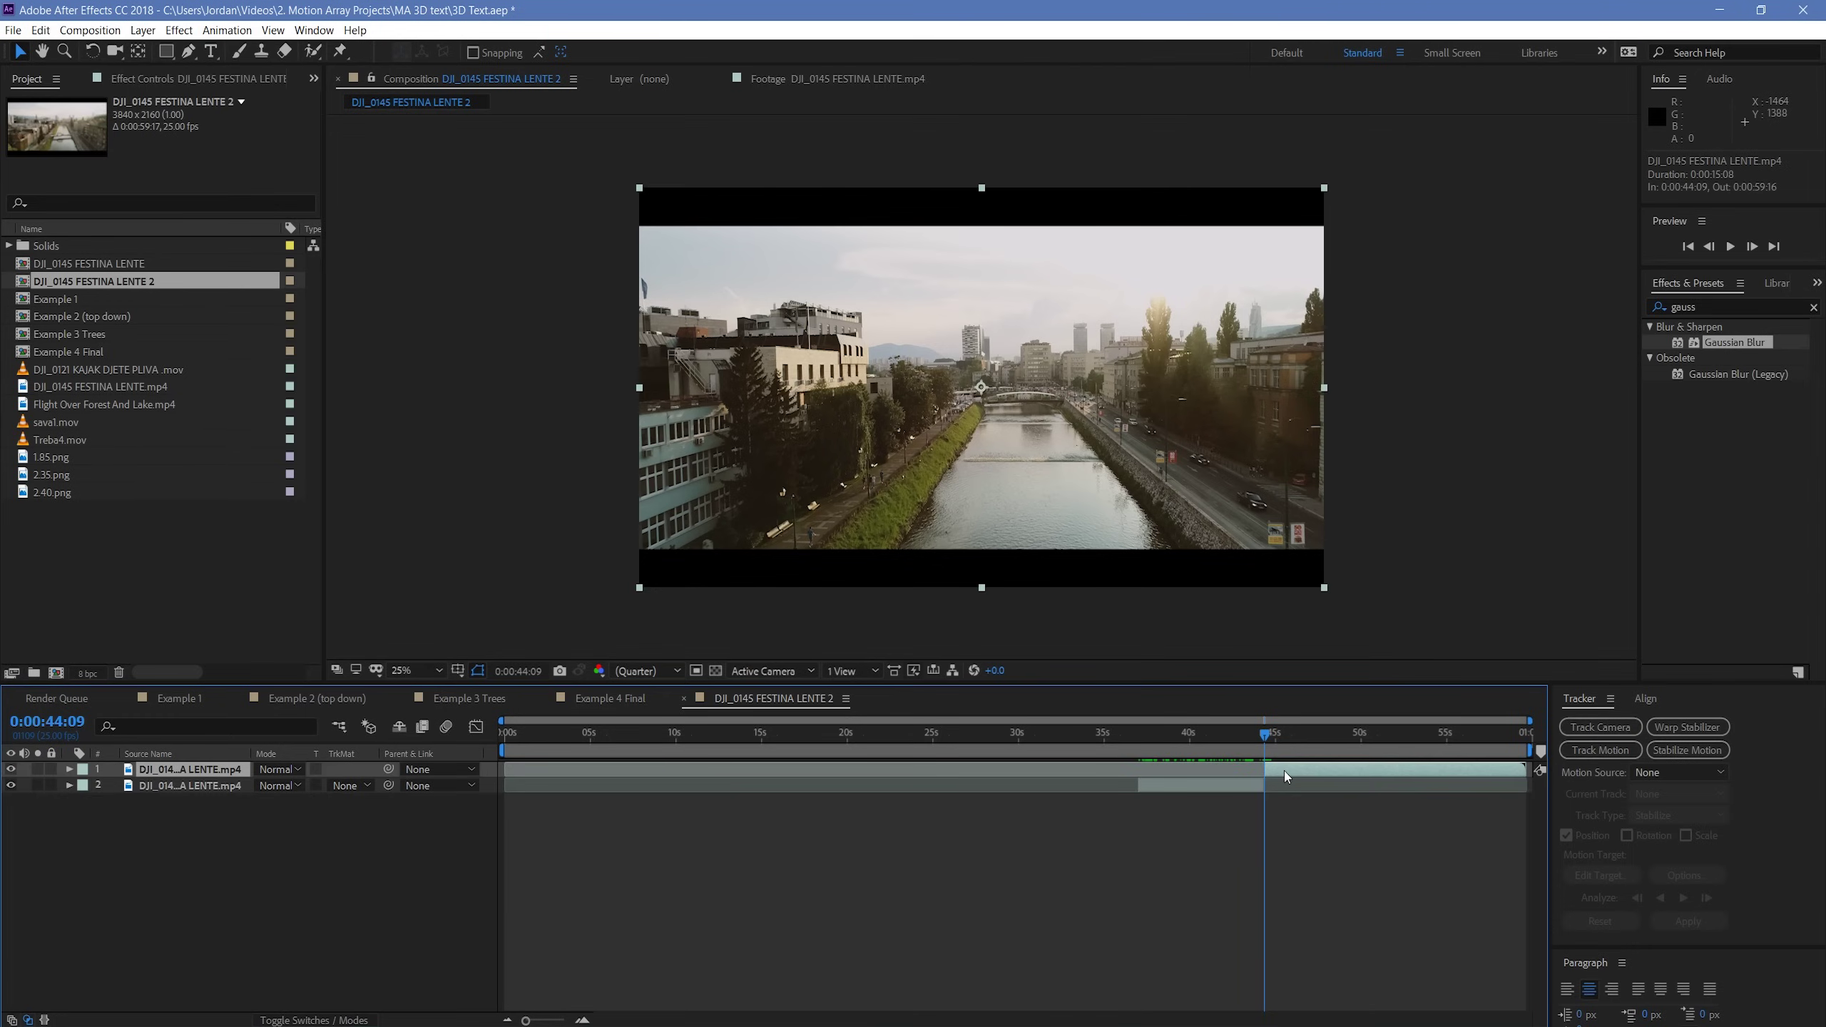
key("Delete")
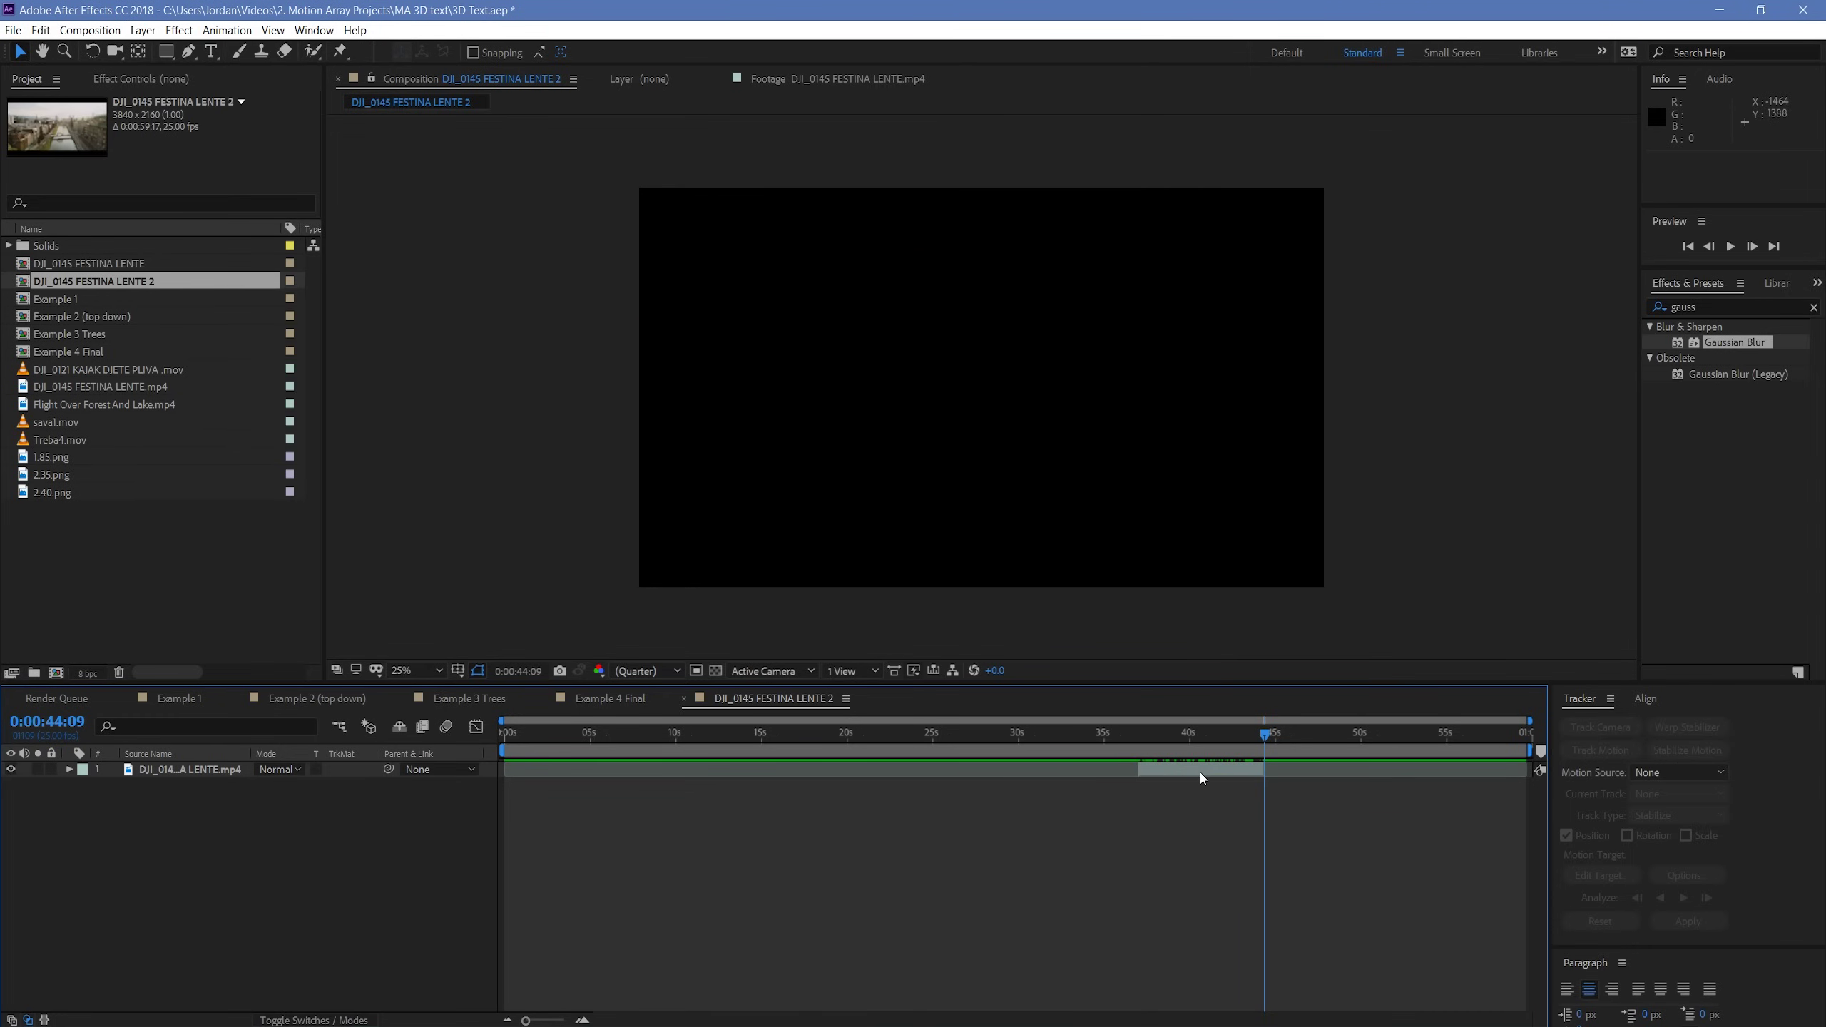
left_click_drag(1200, 772, 549, 791)
- End the work area one frame before the clip's out point, trim the comp to it, and preview
left_click(652, 734)
key("o")
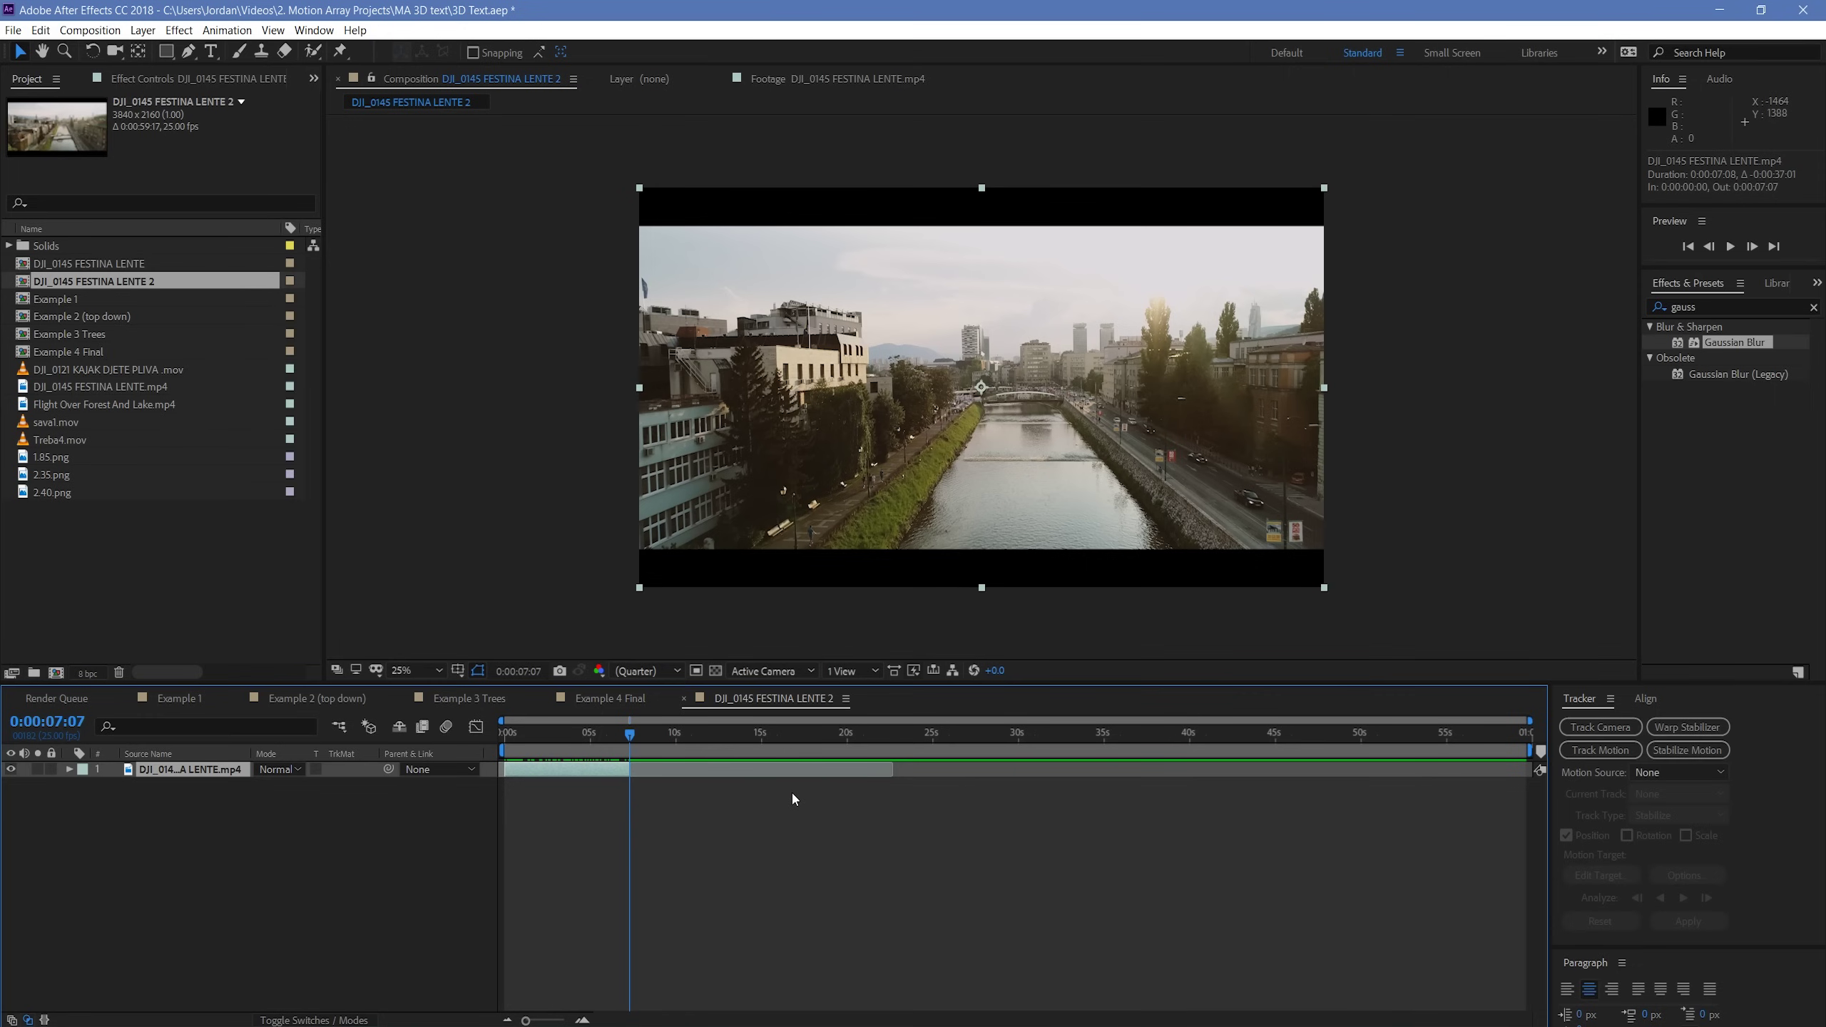
key("Page_Up")
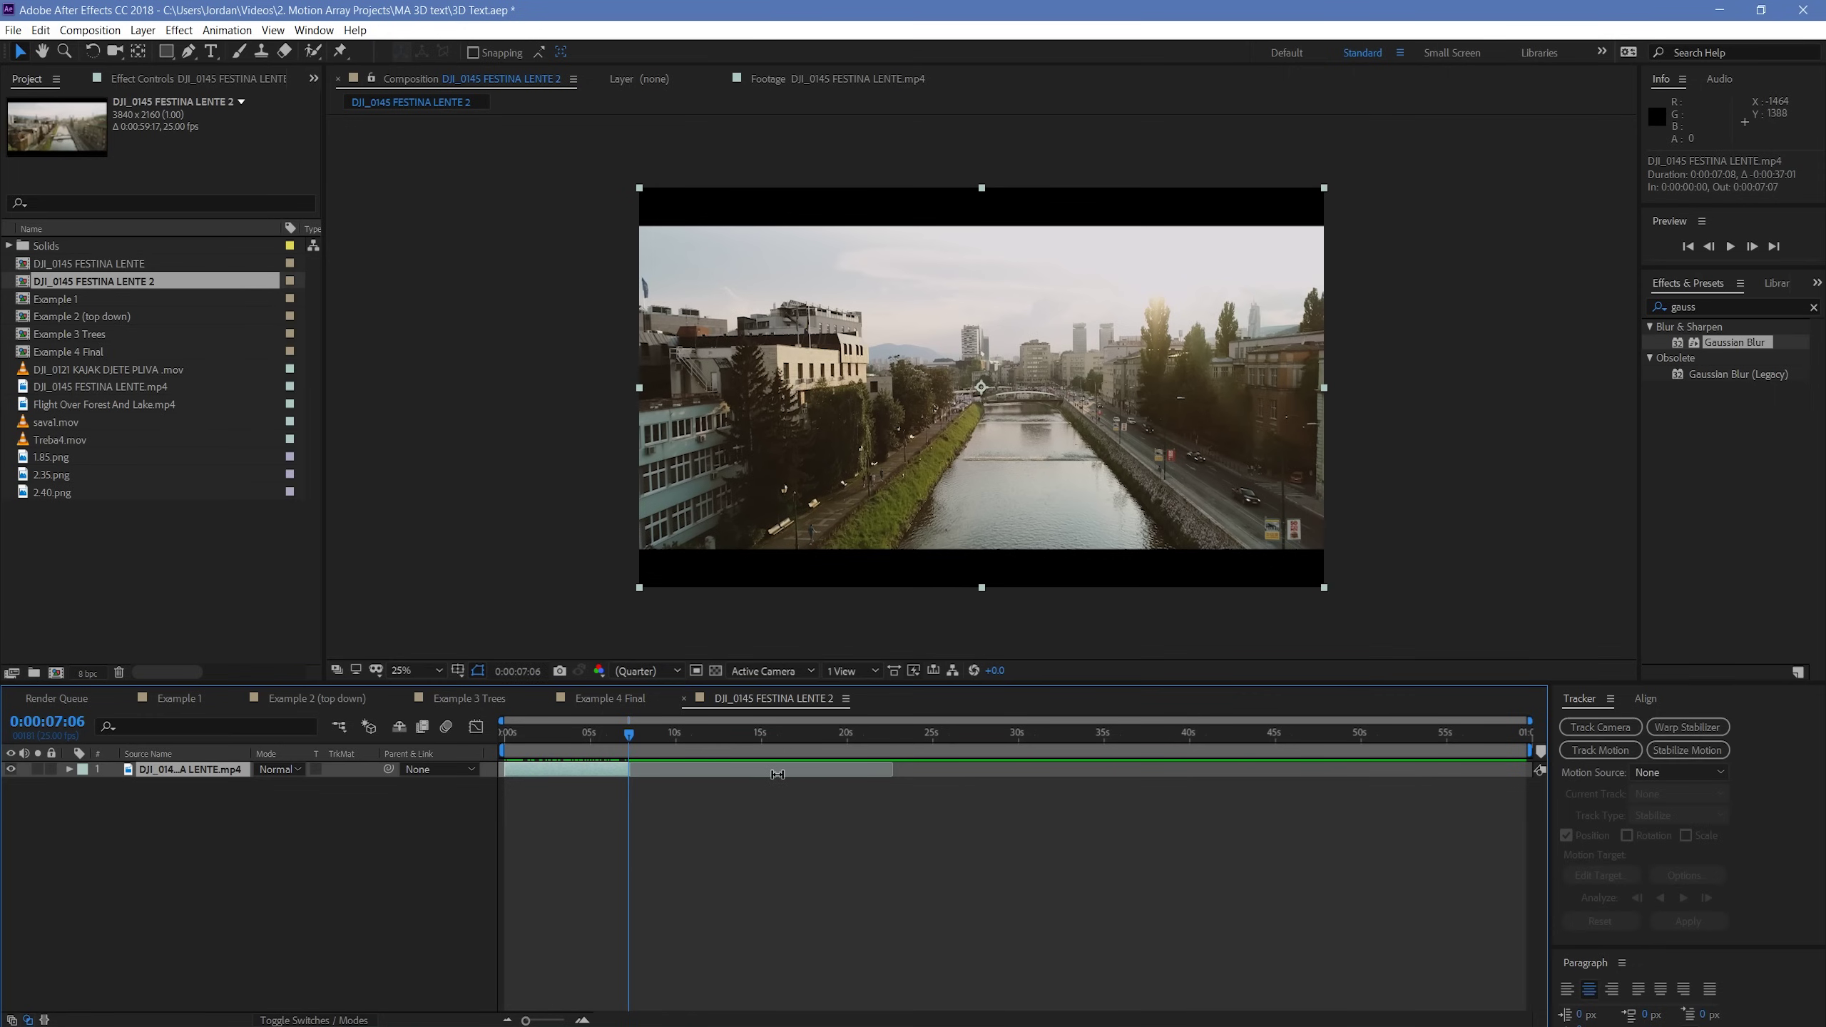
key("n")
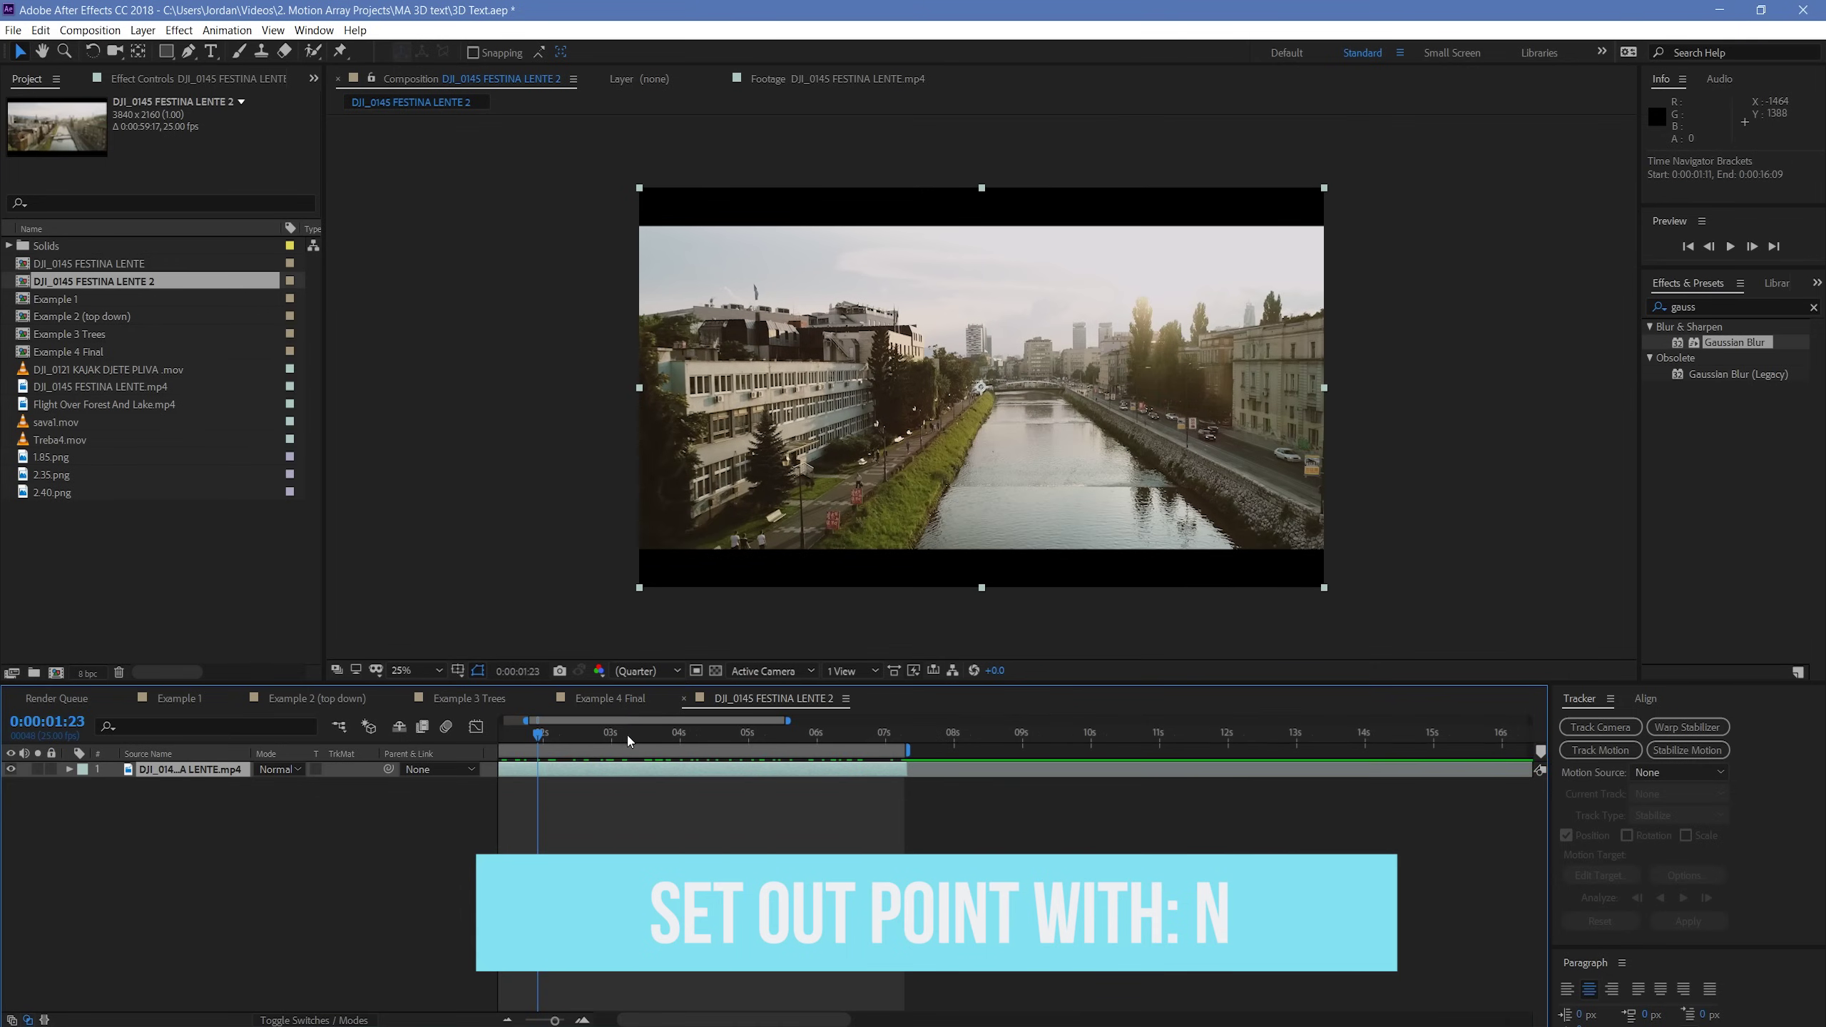
key("Home")
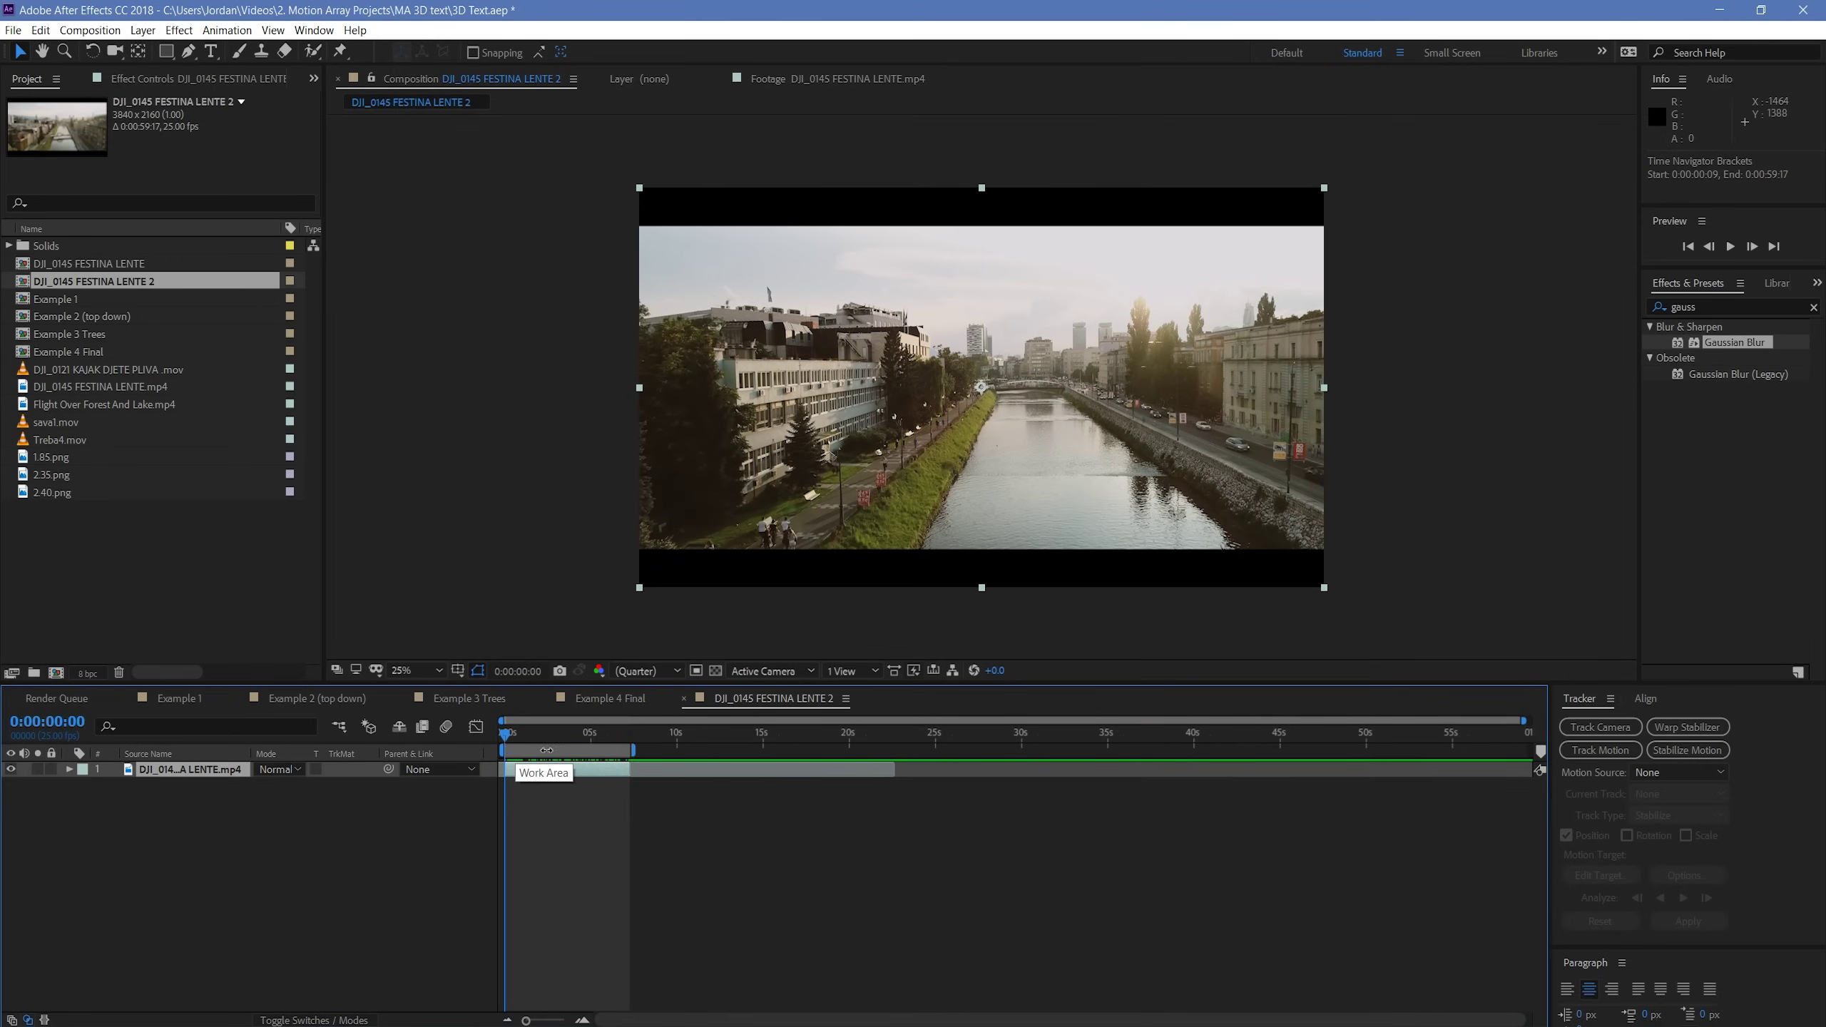
right_click(581, 751)
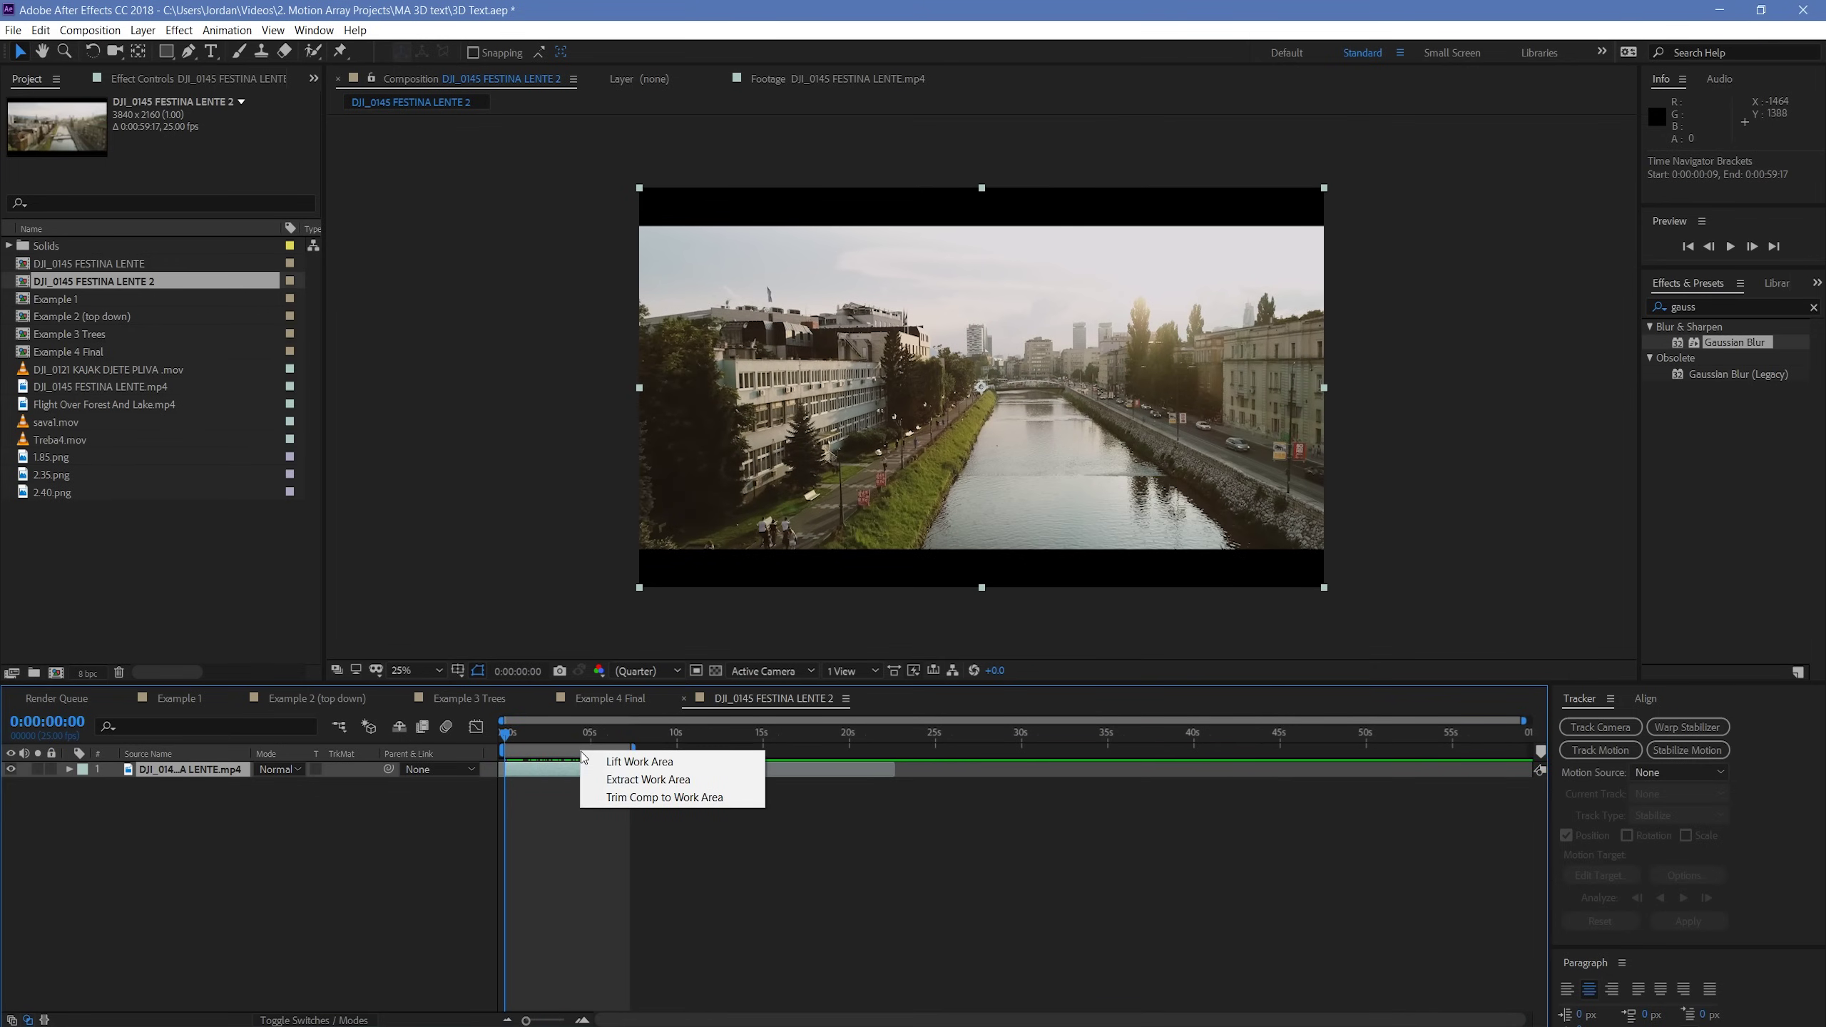
left_click(689, 793)
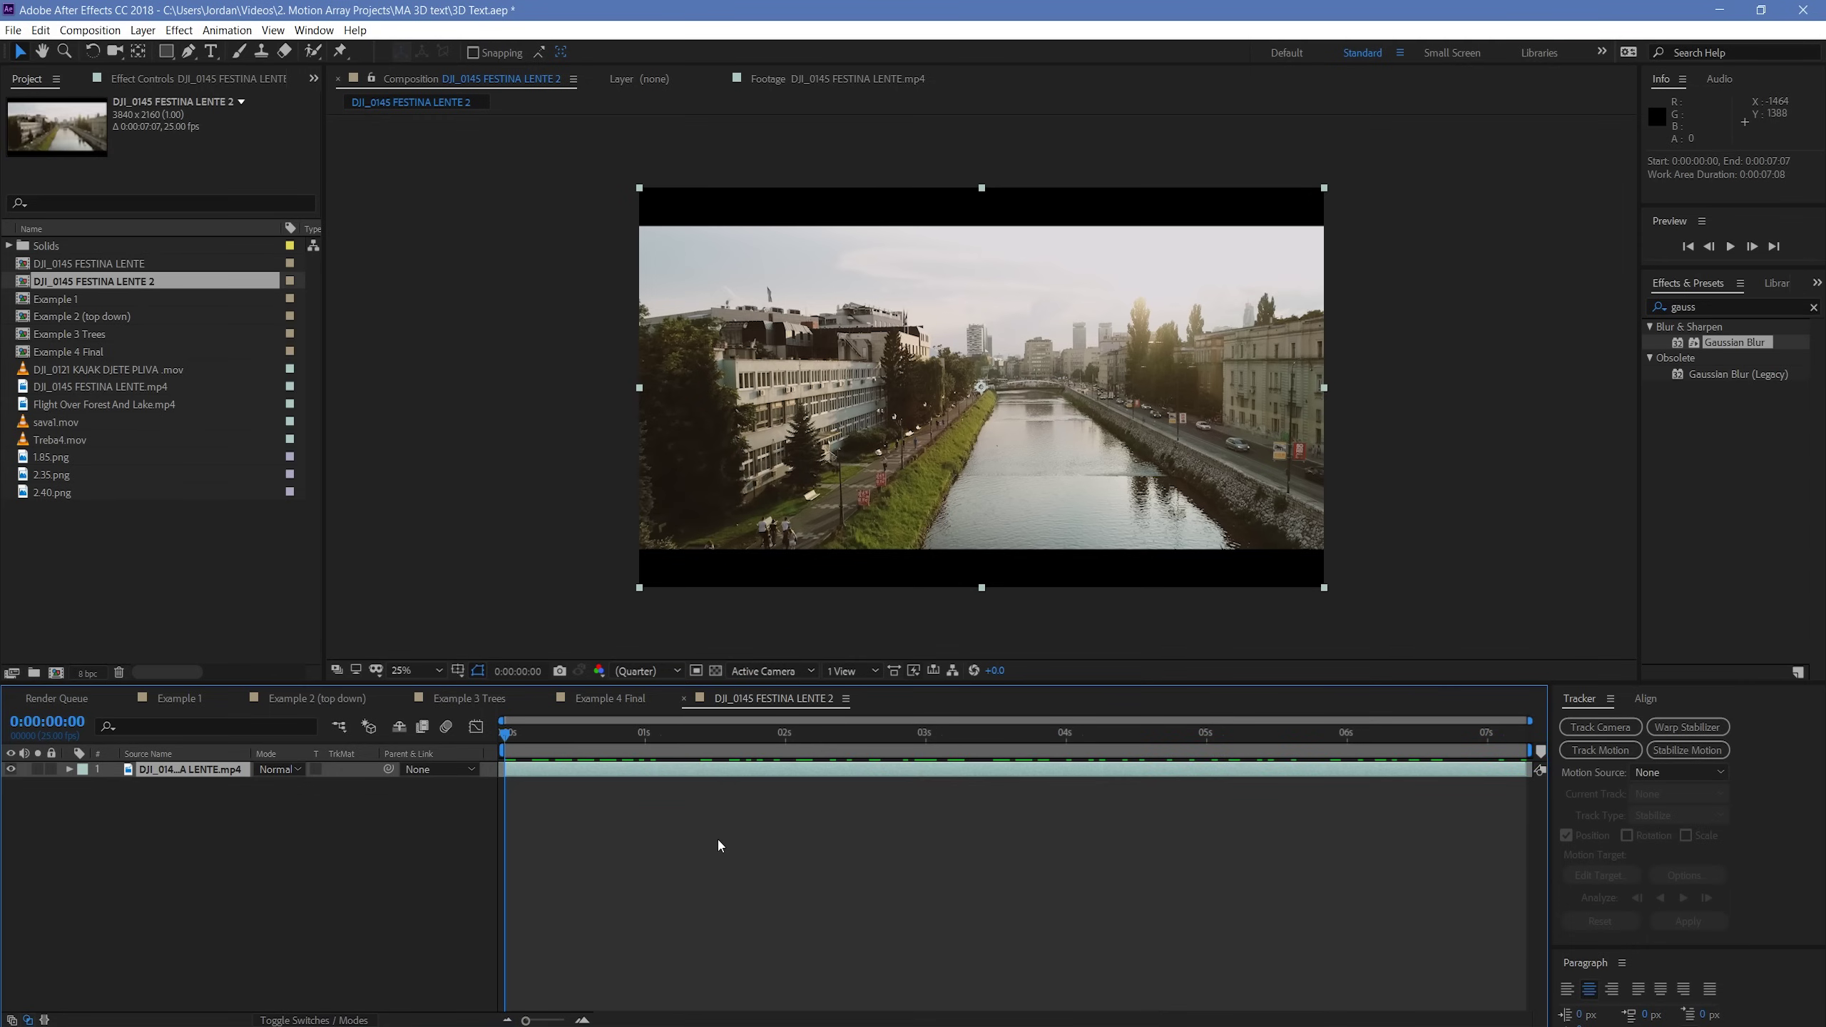
key("space")
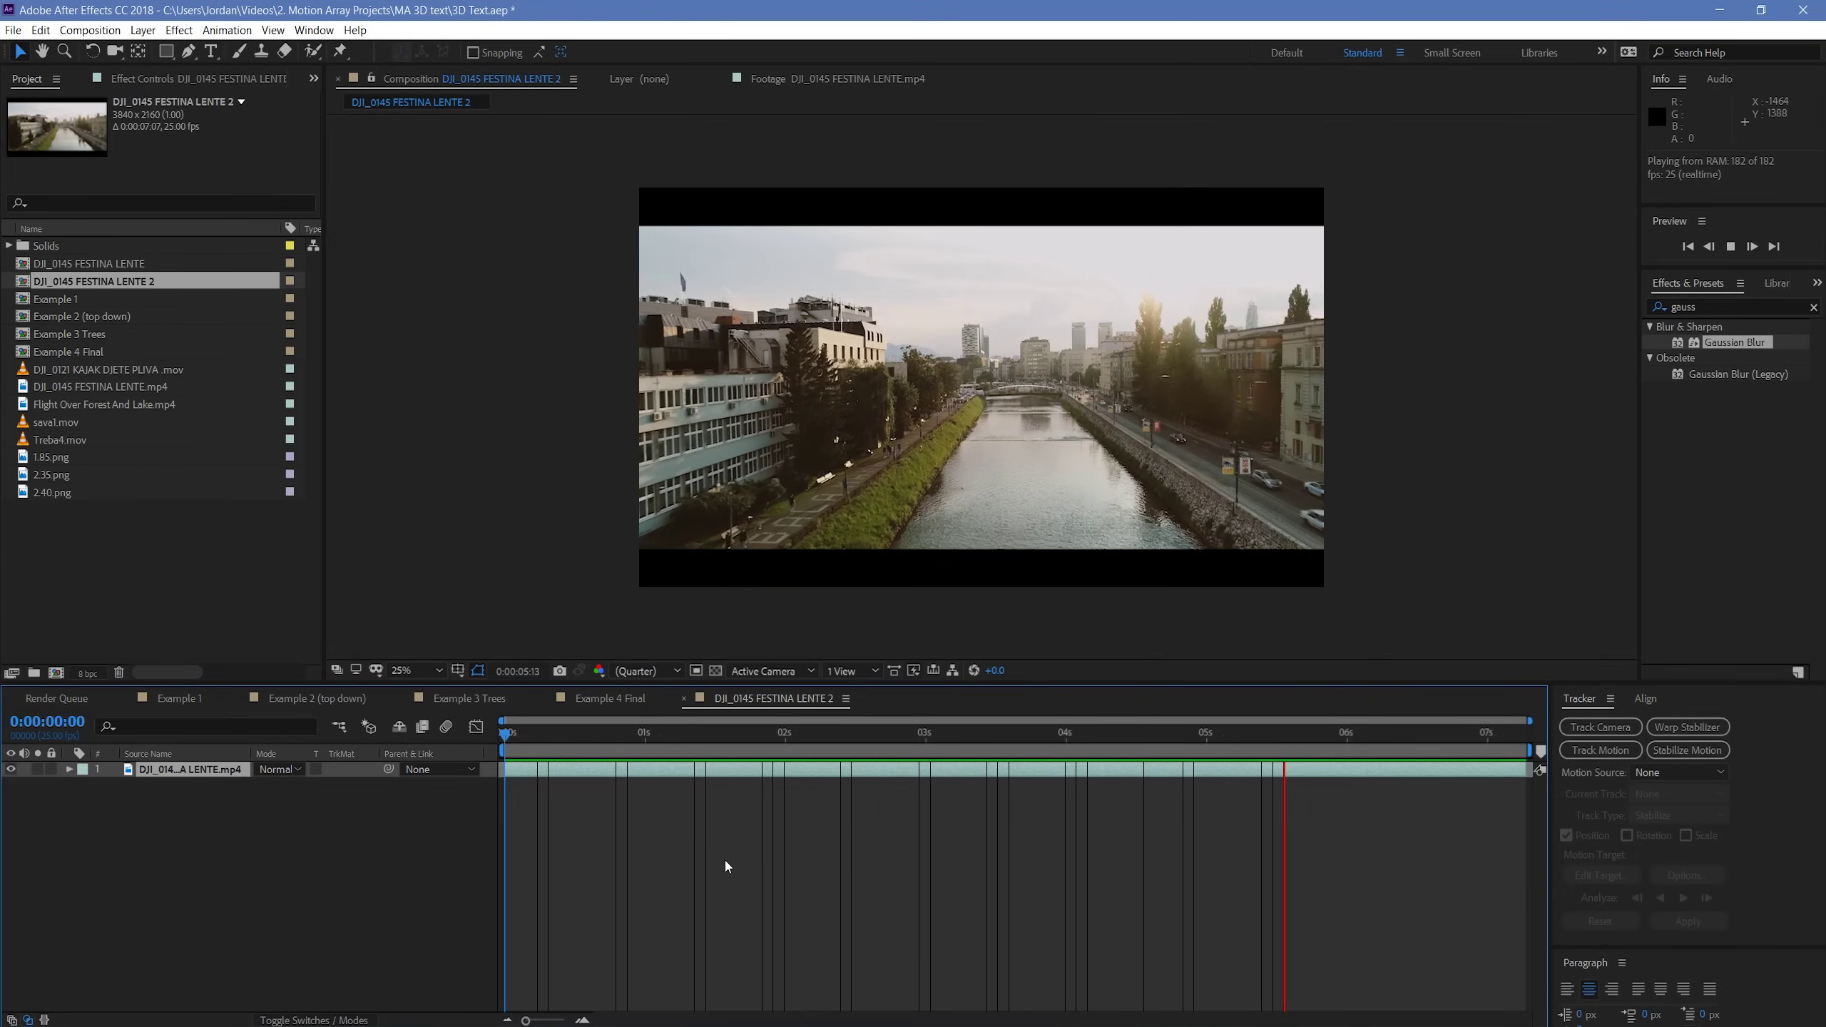
key("space")
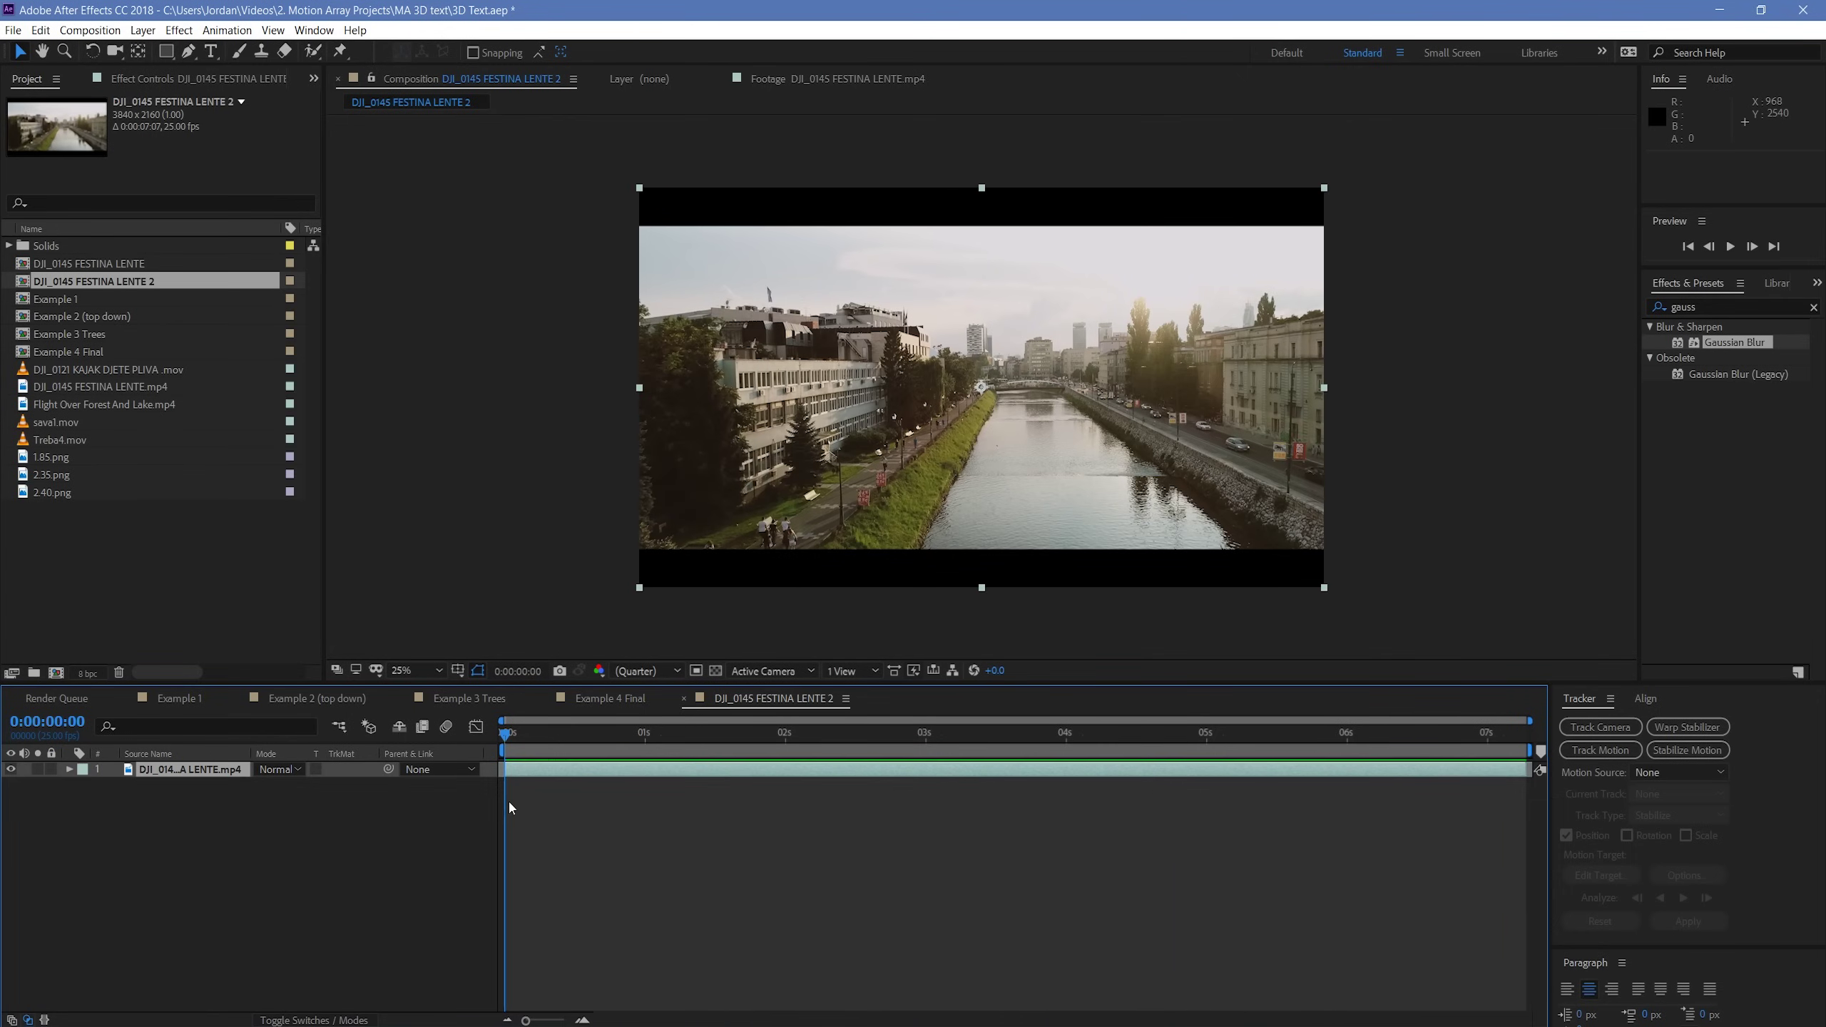
left_click(731, 896)
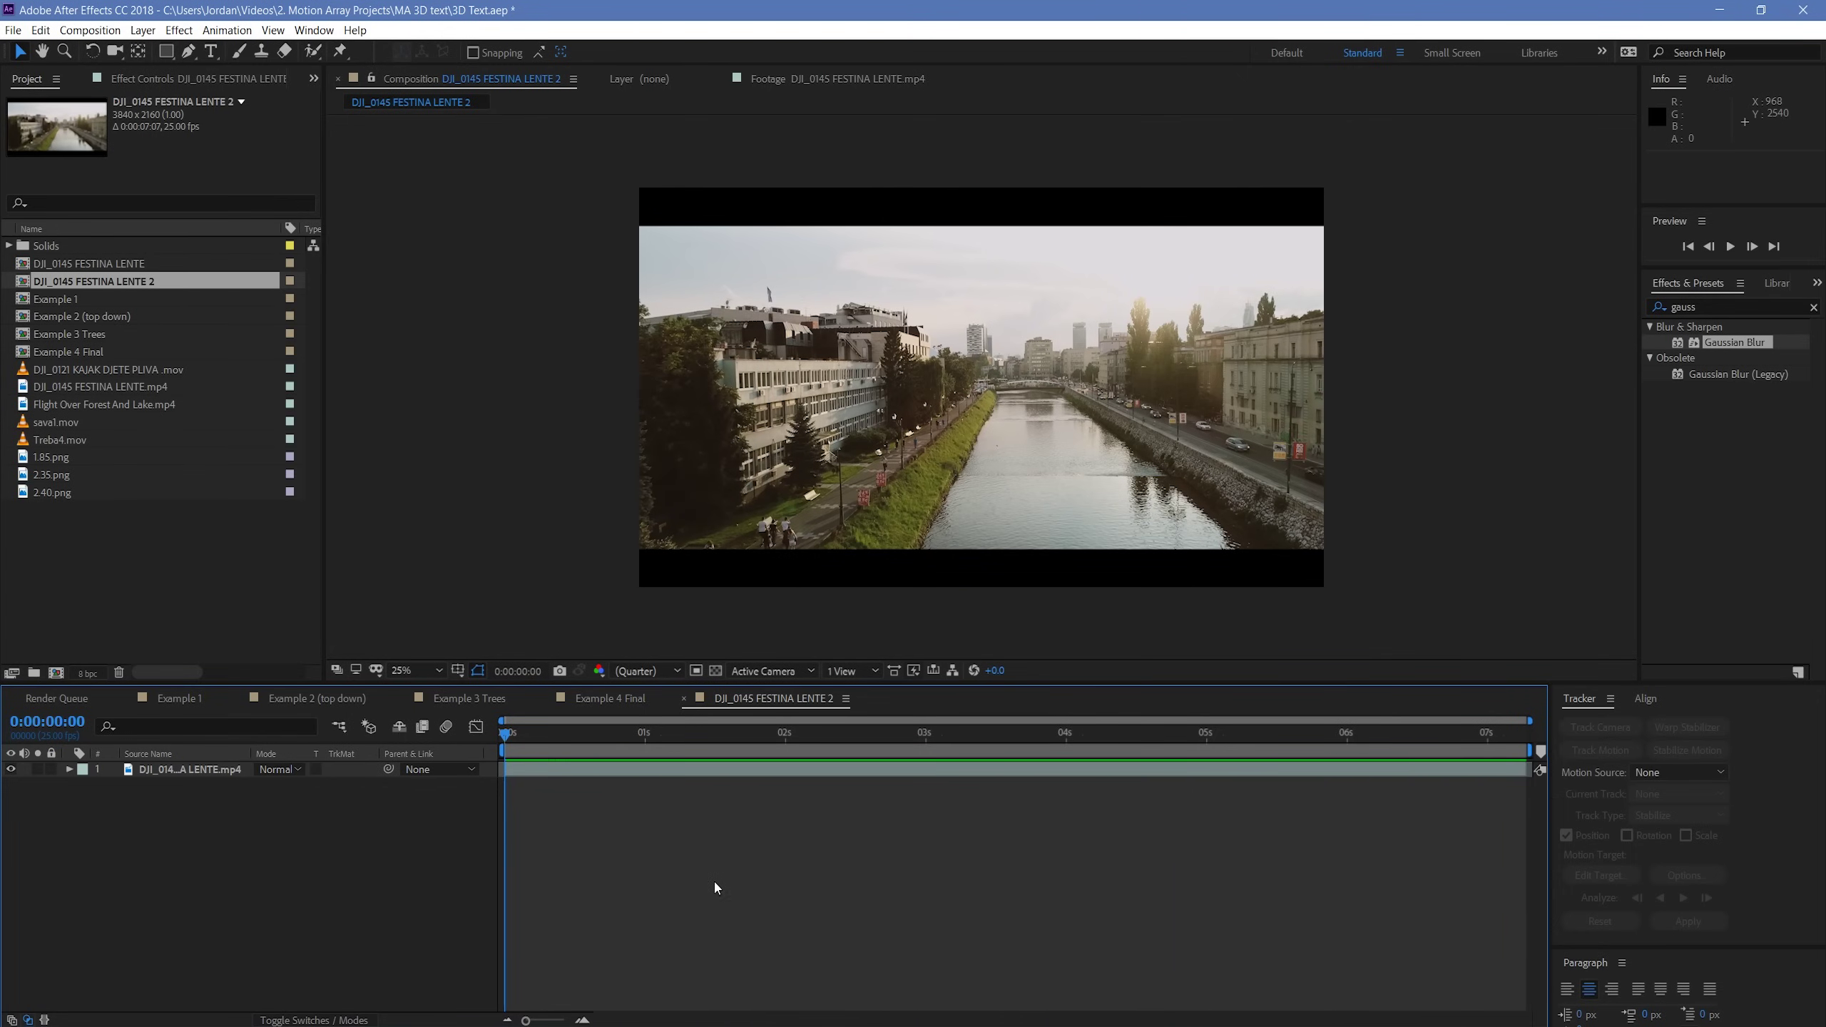
left_click(583, 772)
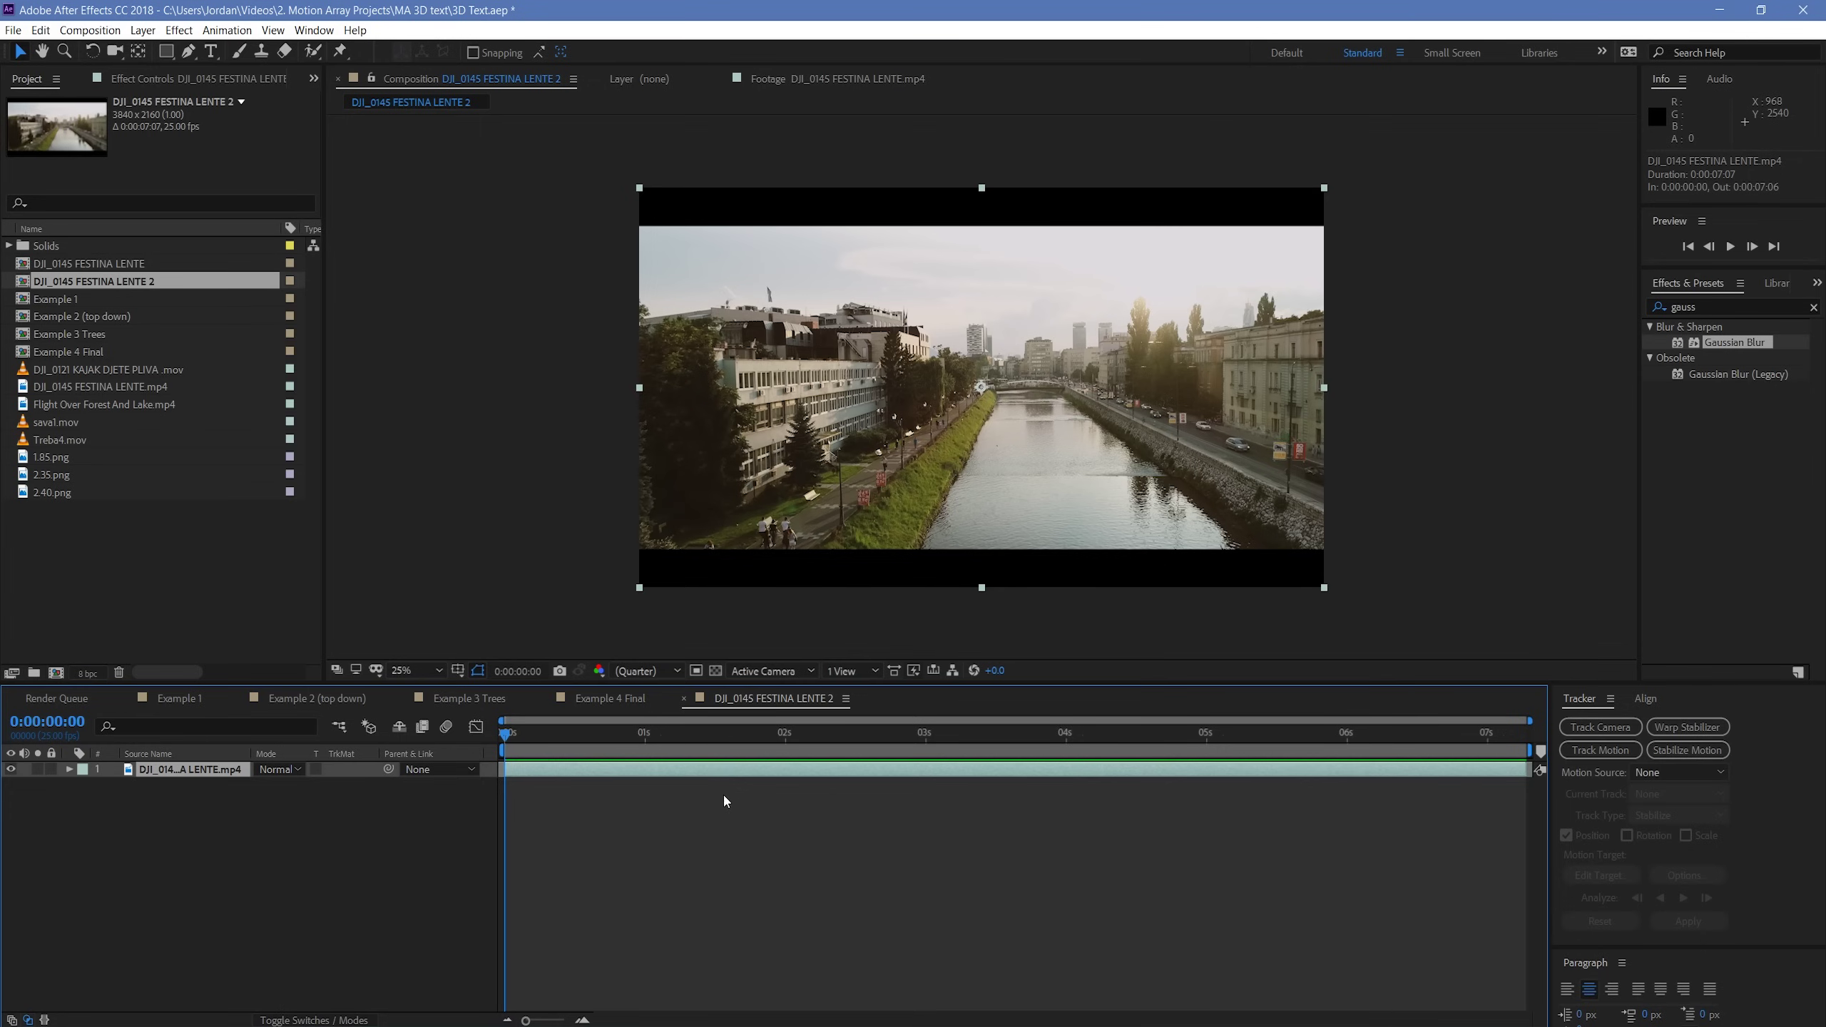
left_click(1600, 726)
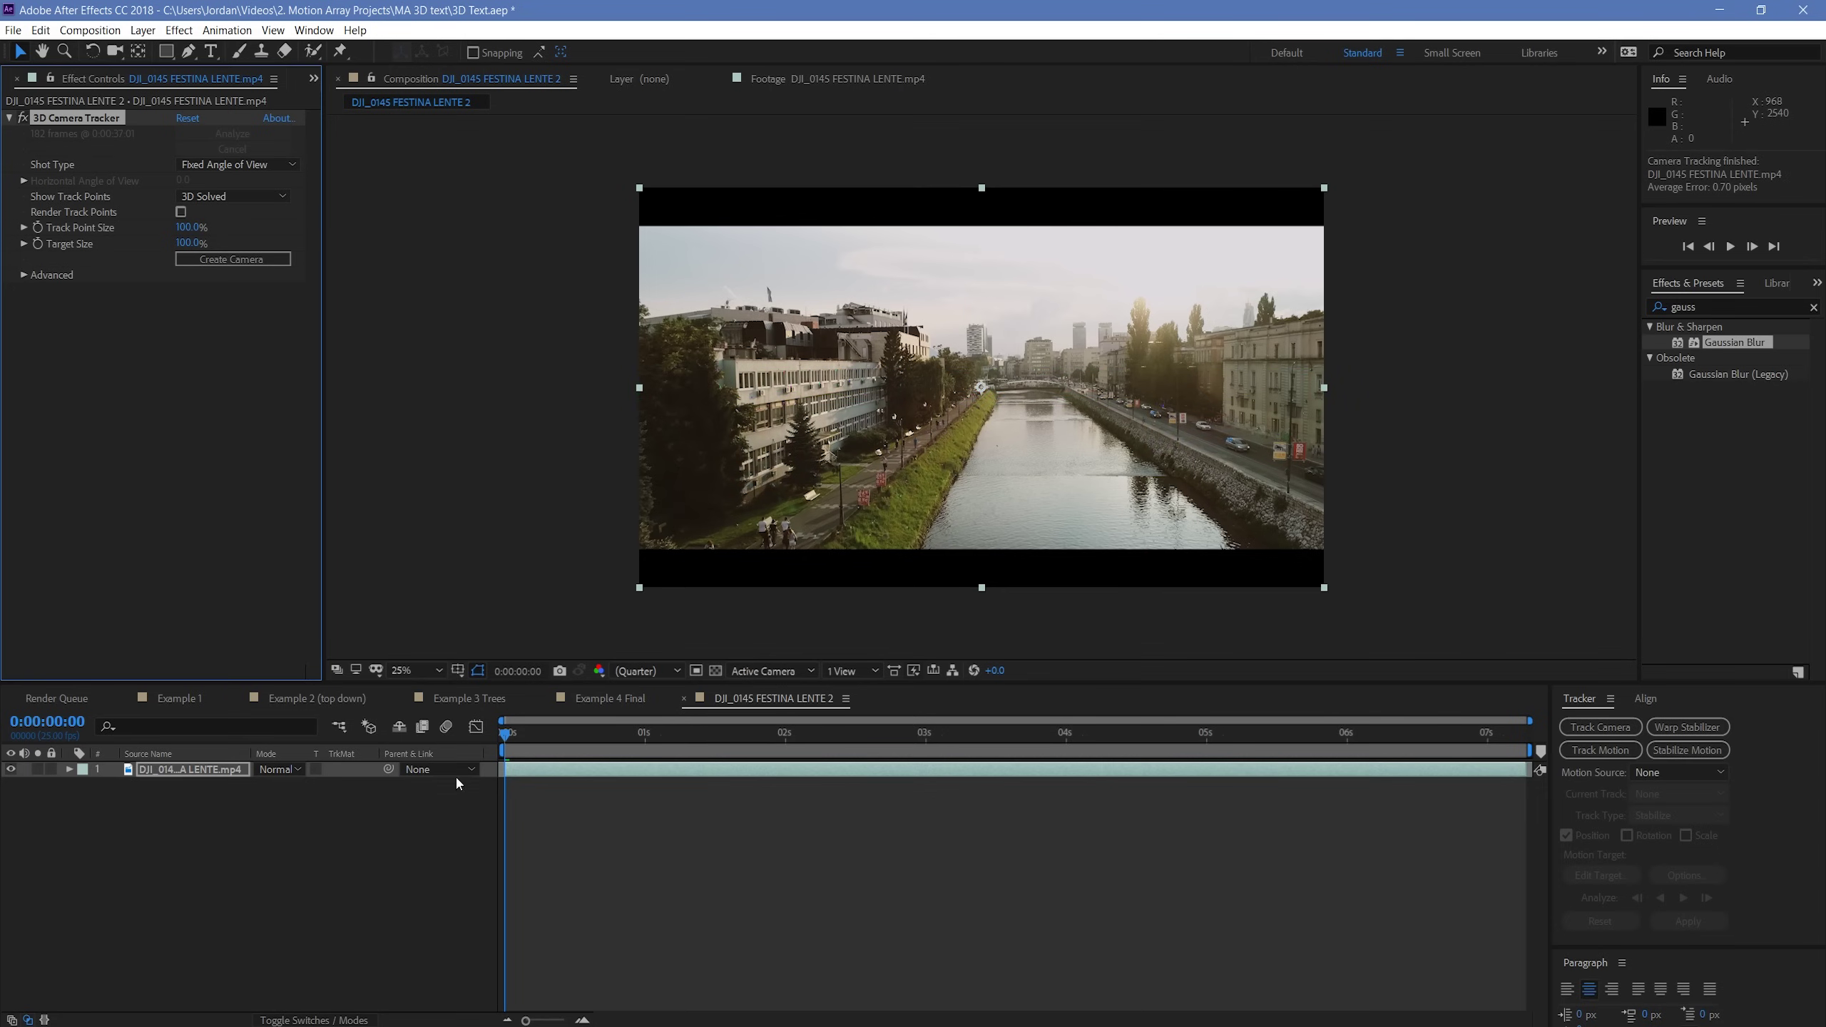
left_click(530, 777)
left_click_drag(505, 731, 542, 729)
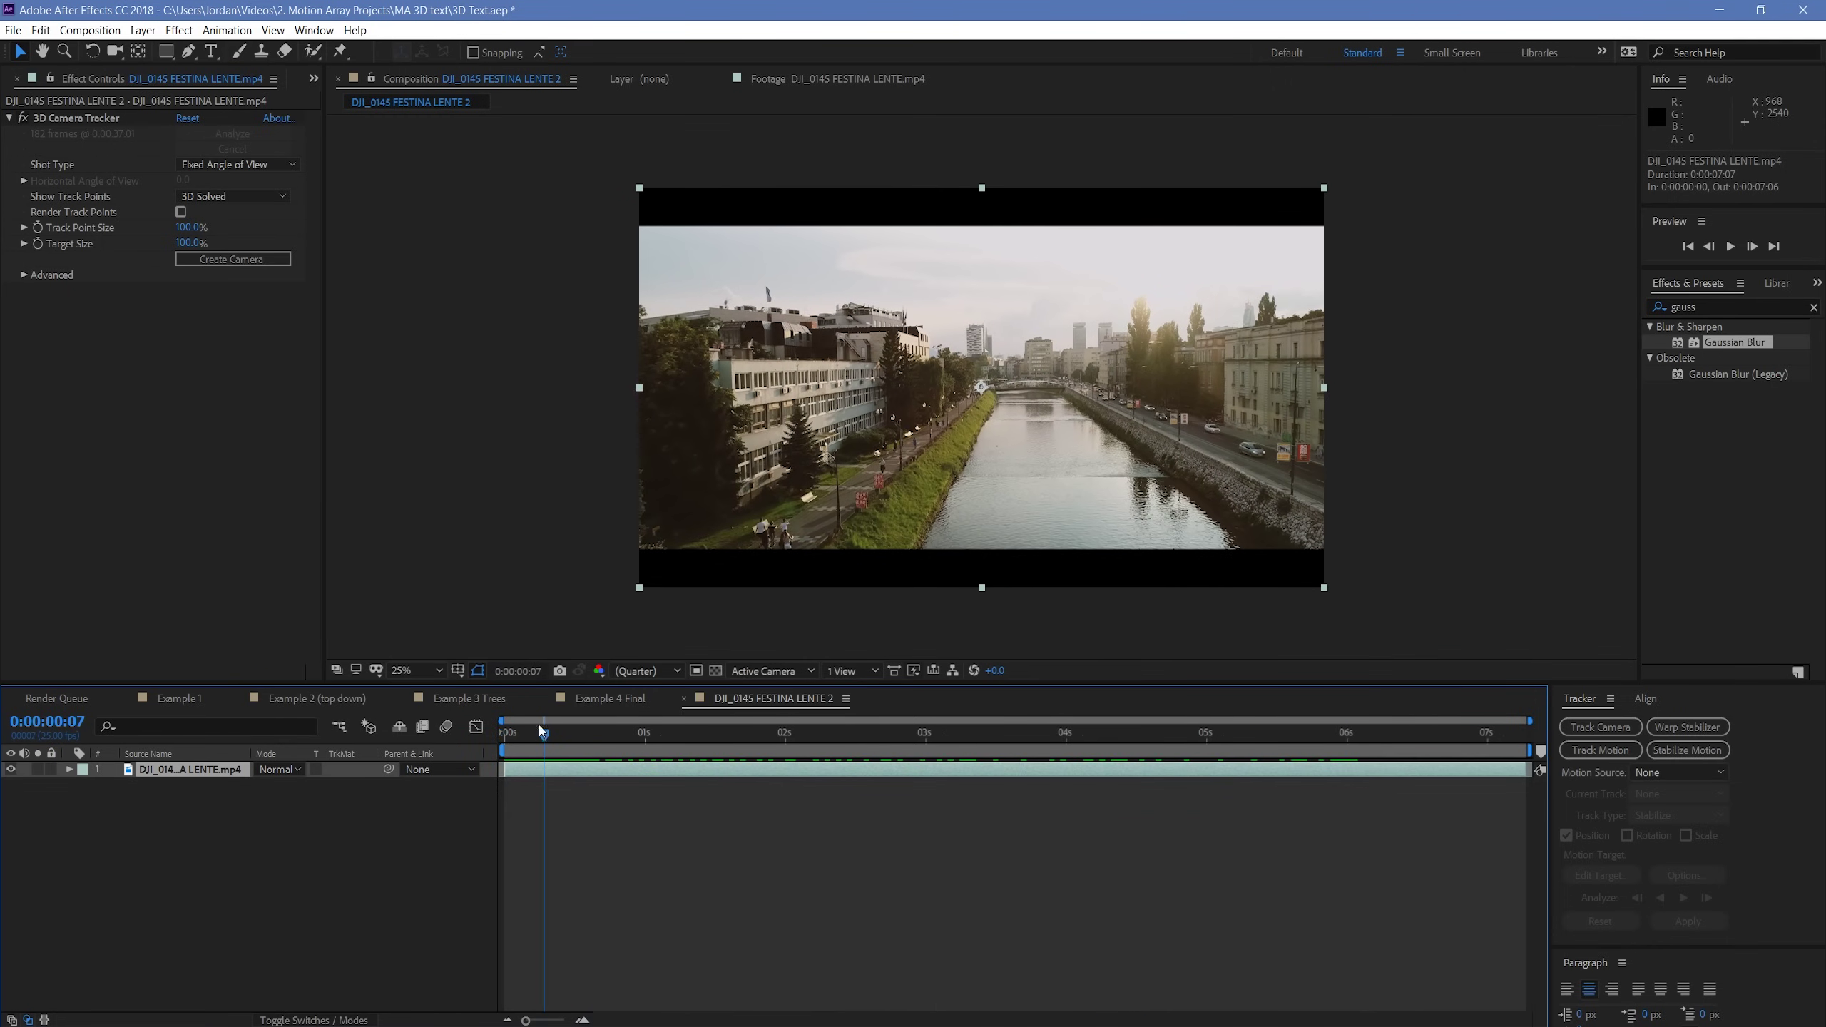
left_click(182, 213)
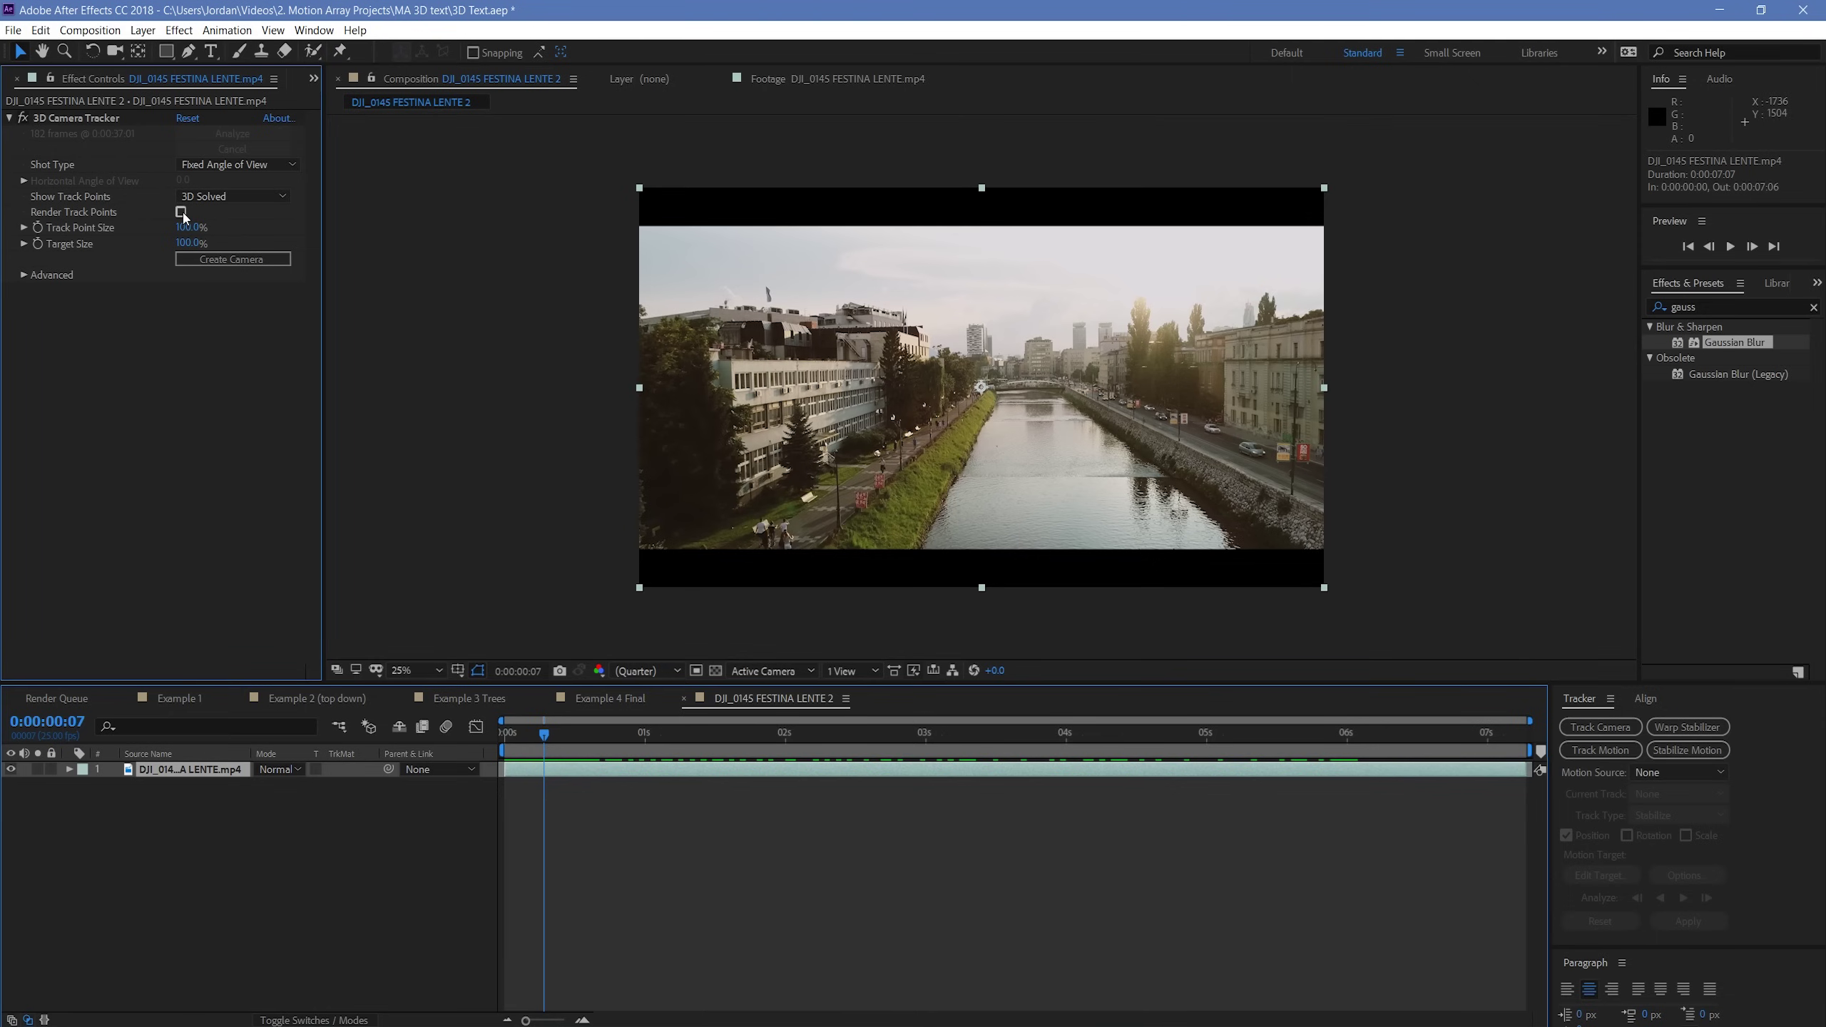
left_click(181, 212)
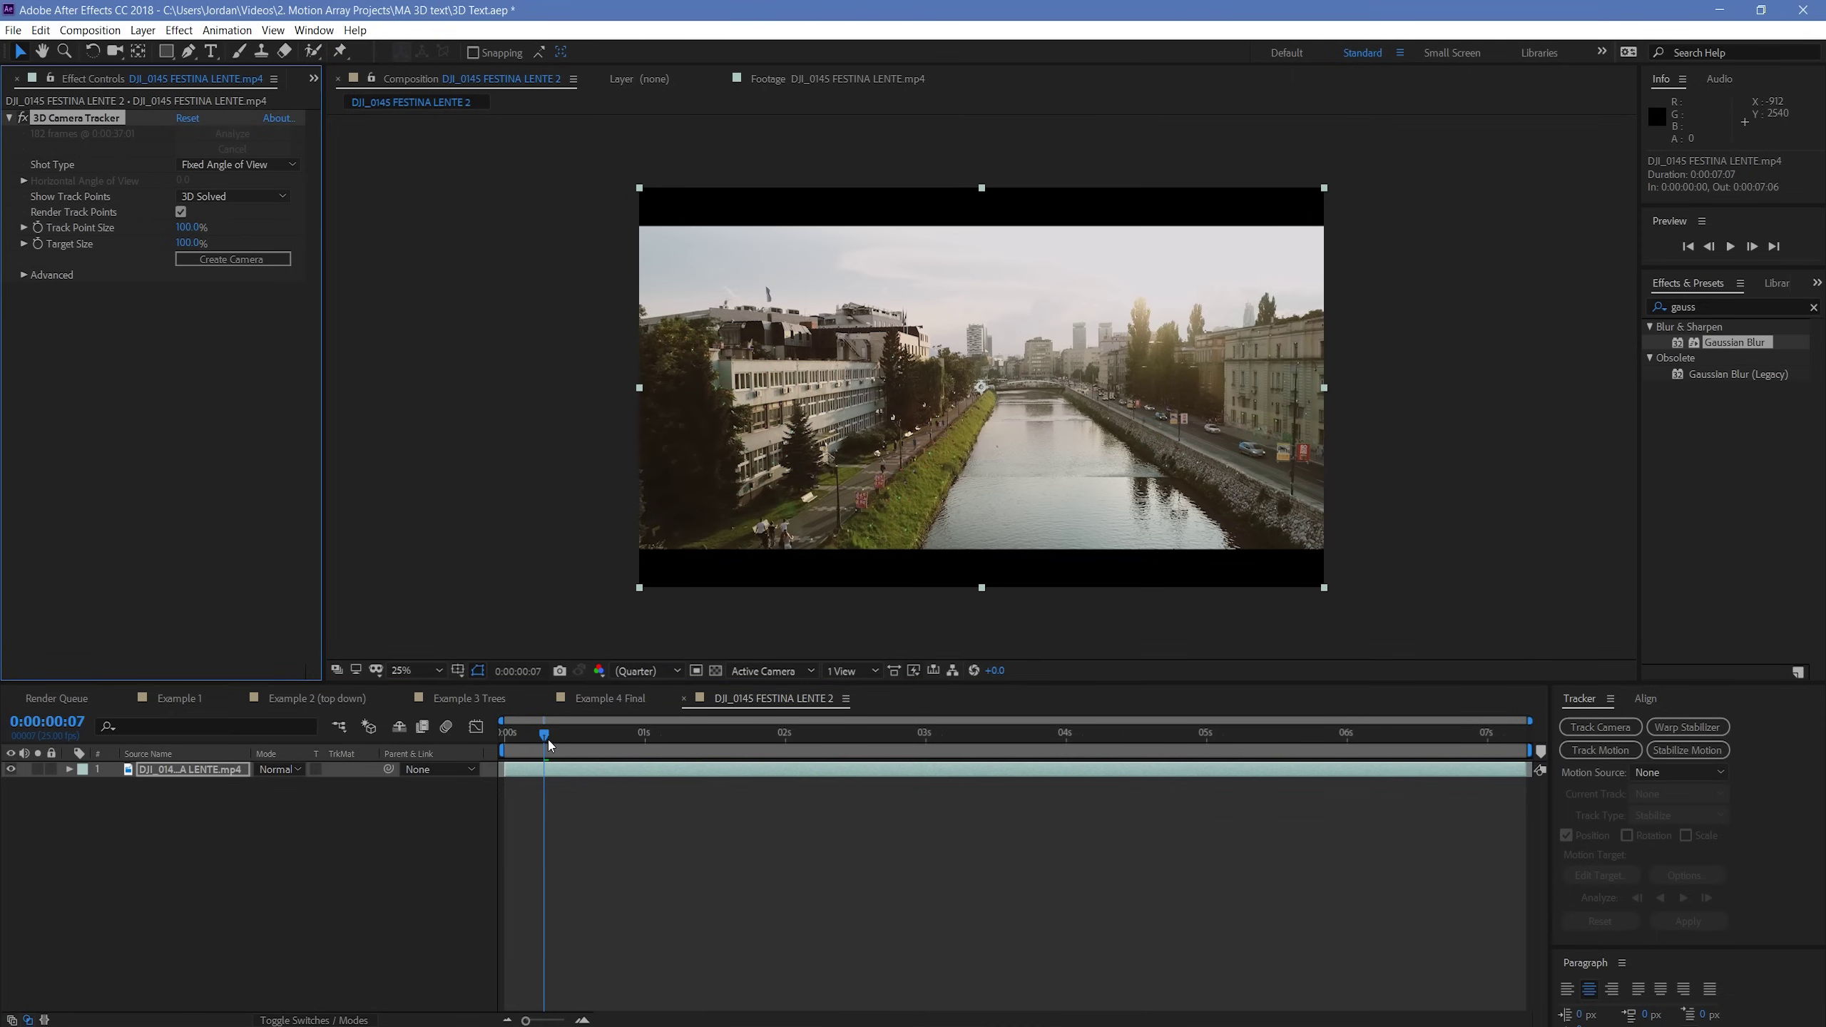
left_click_drag(545, 740, 1211, 734)
key("period")
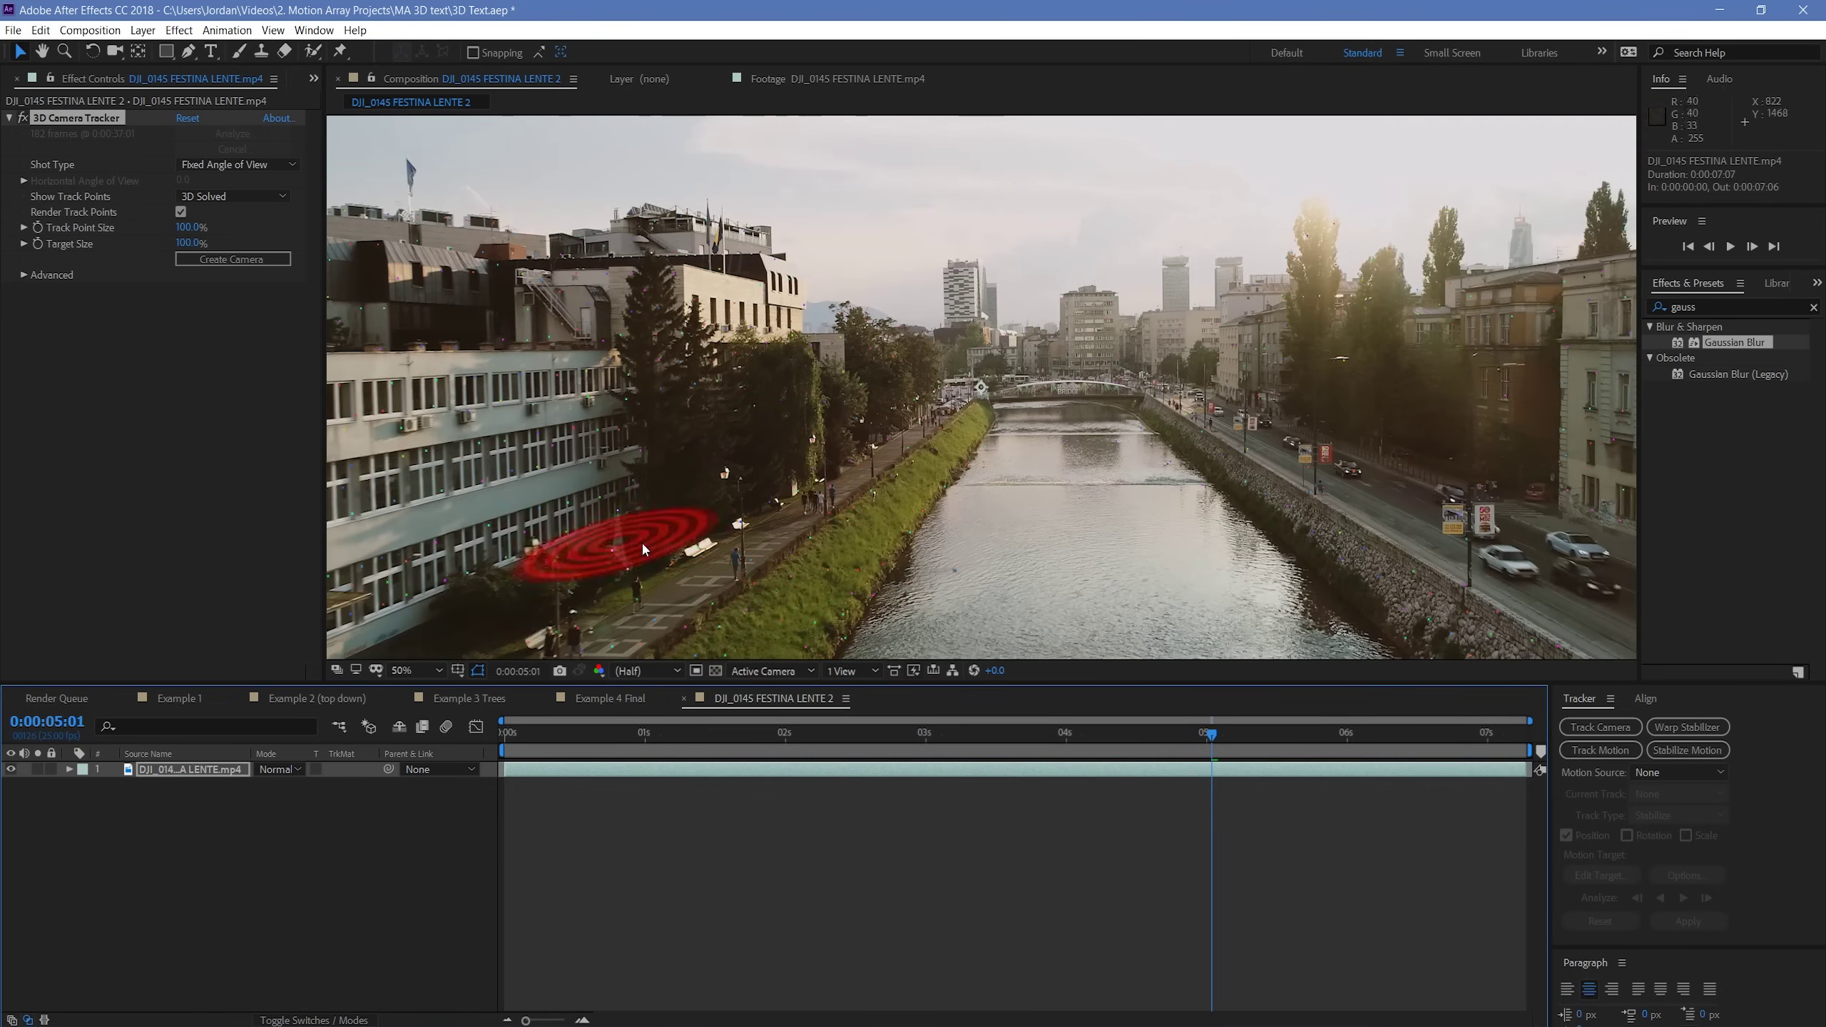
key("comma")
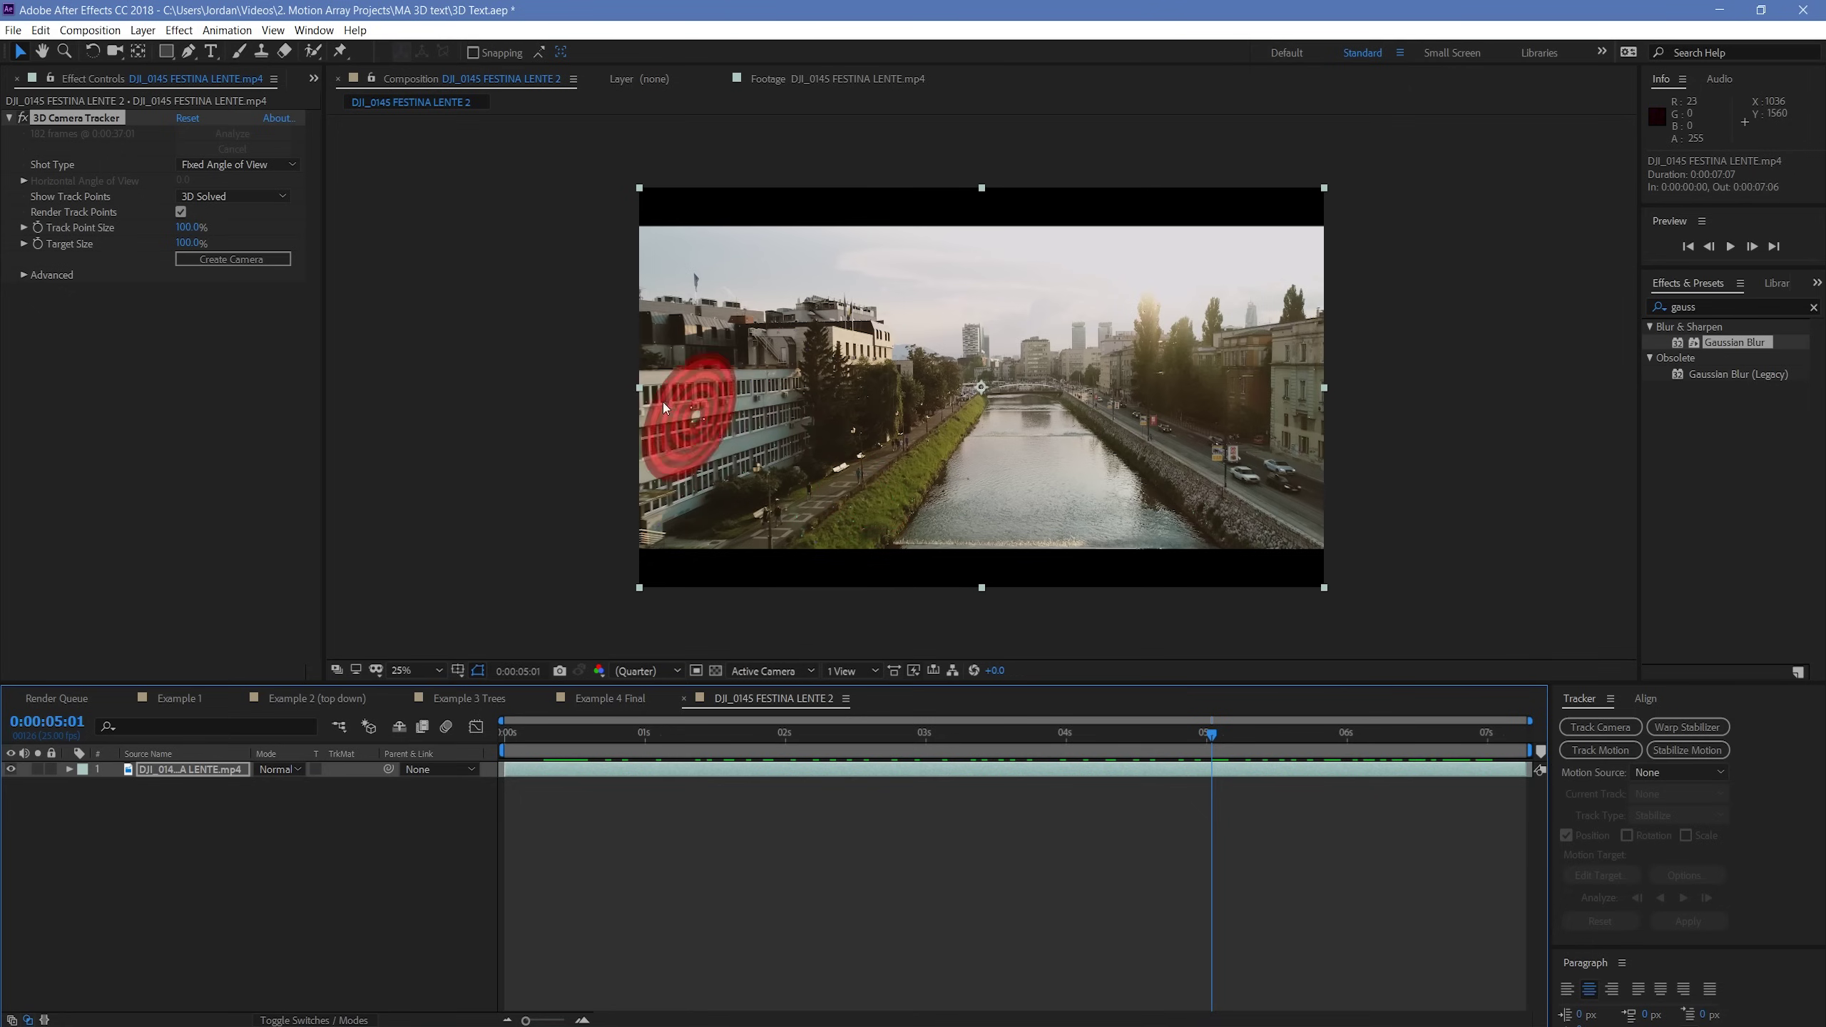
left_click(273, 30)
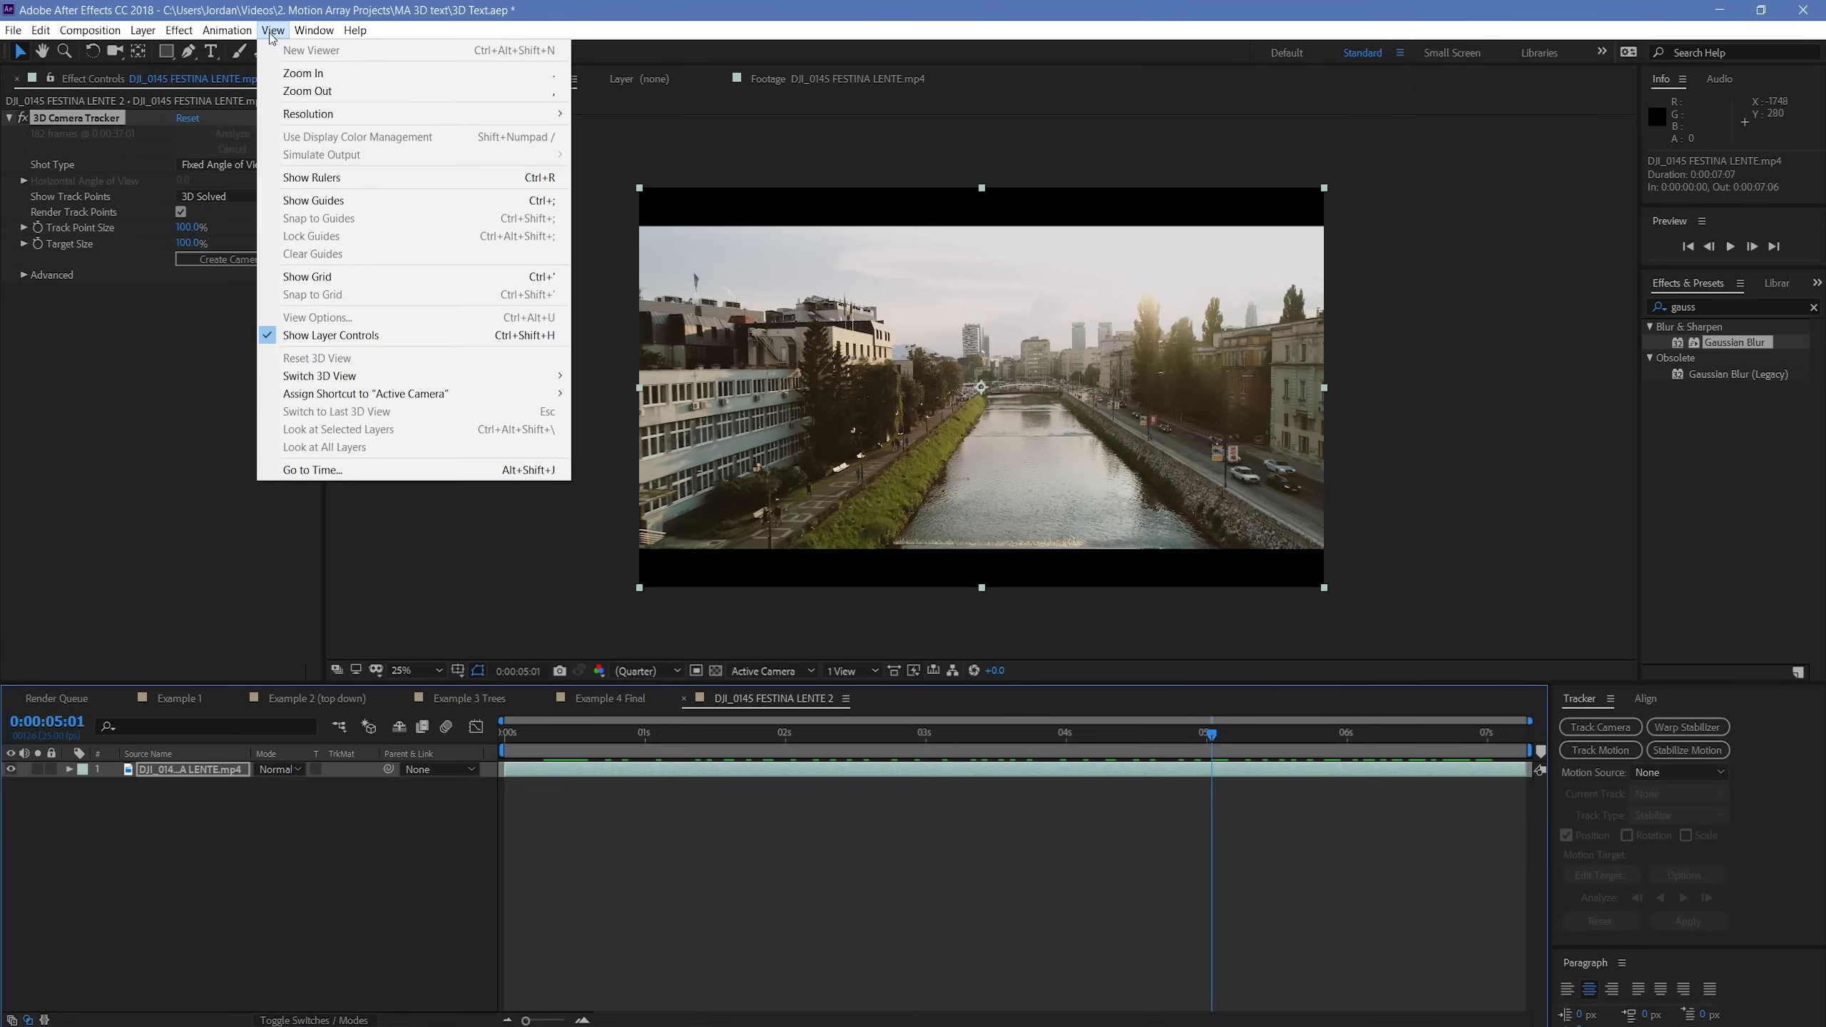
left_click(340, 336)
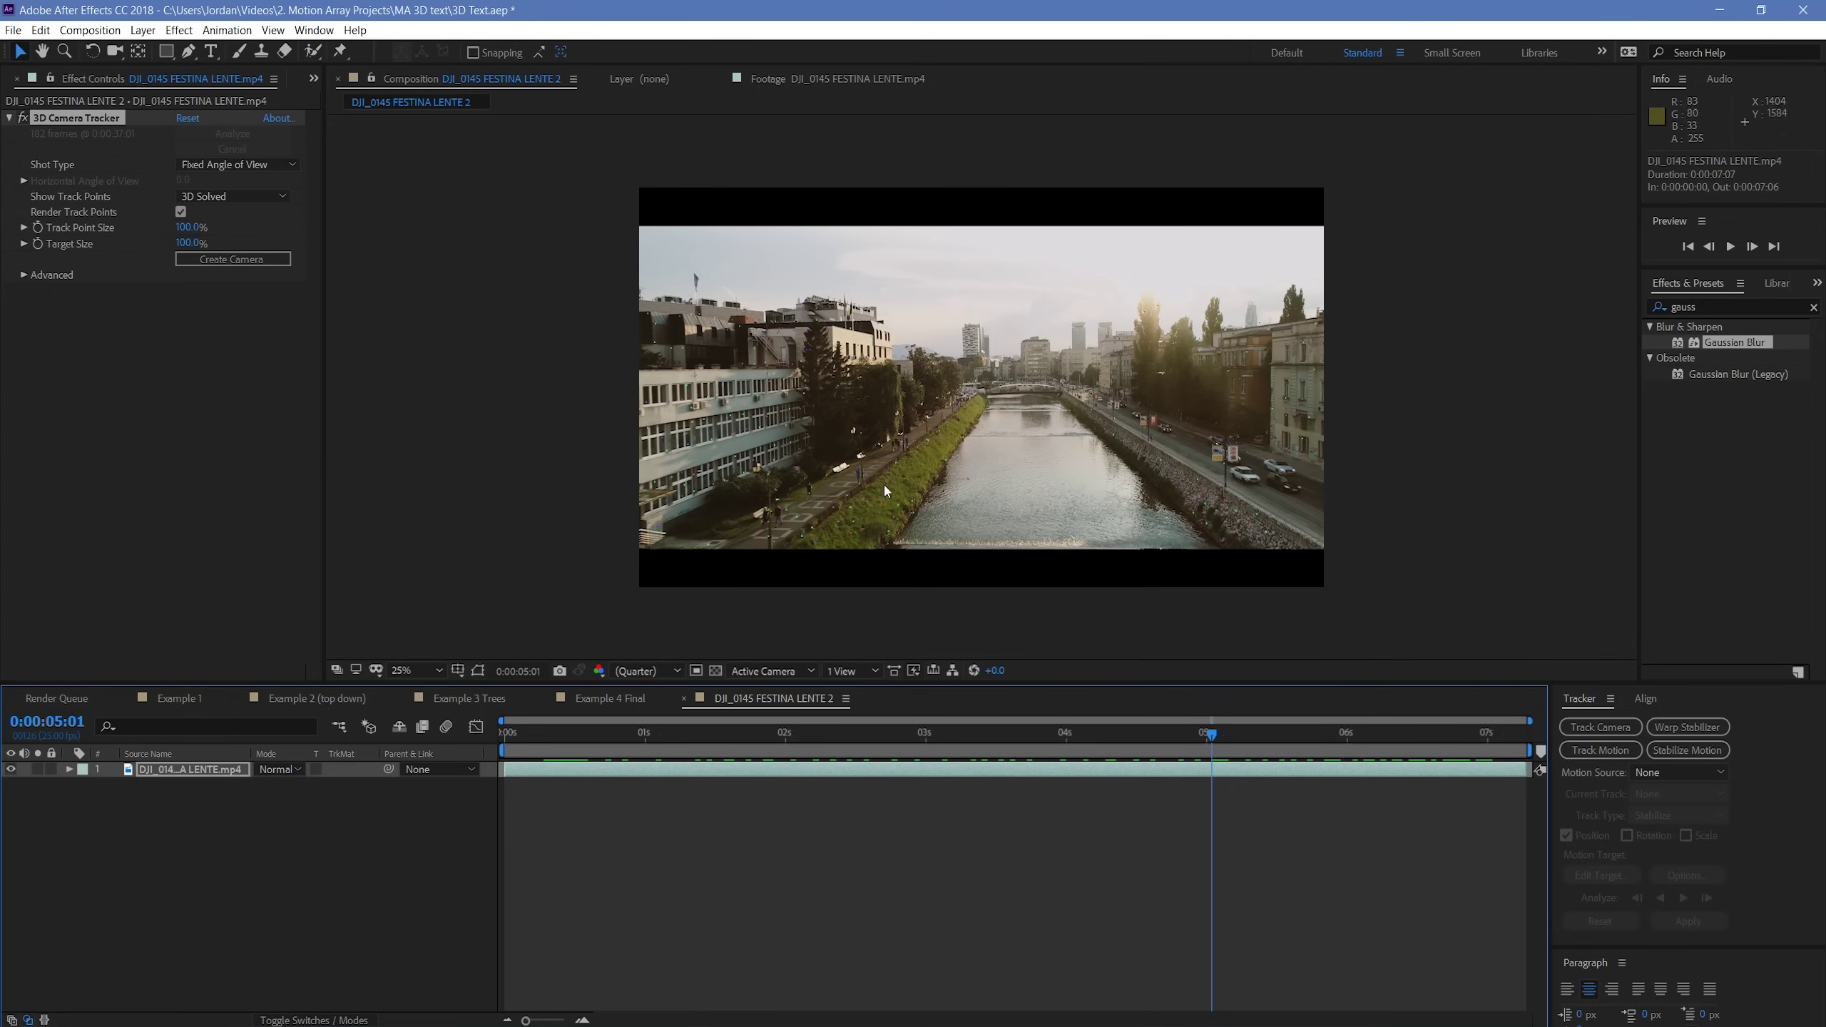
left_click(279, 34)
left_click(345, 336)
- At 0:00:01:11, select track points on the left riverbank and create a text layer with a tracker camera
left_click_drag(1201, 737, 707, 744)
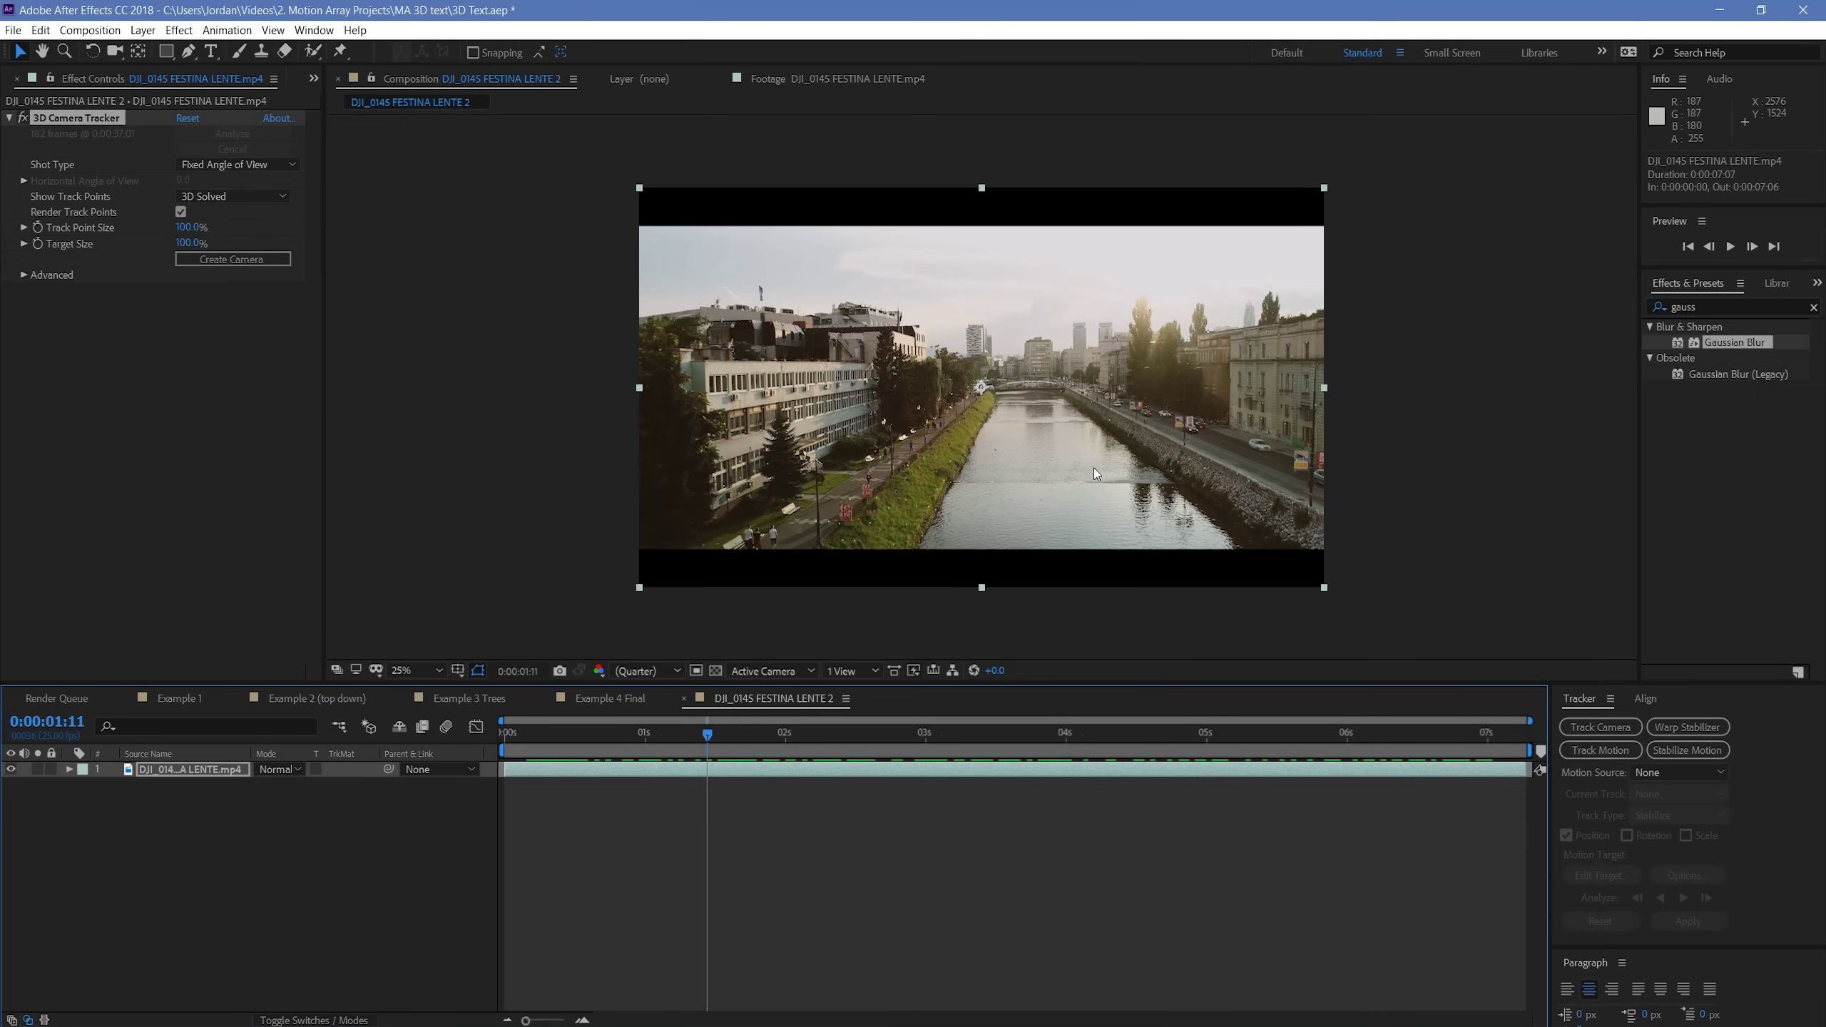
scroll(1000, 472, "up", 2)
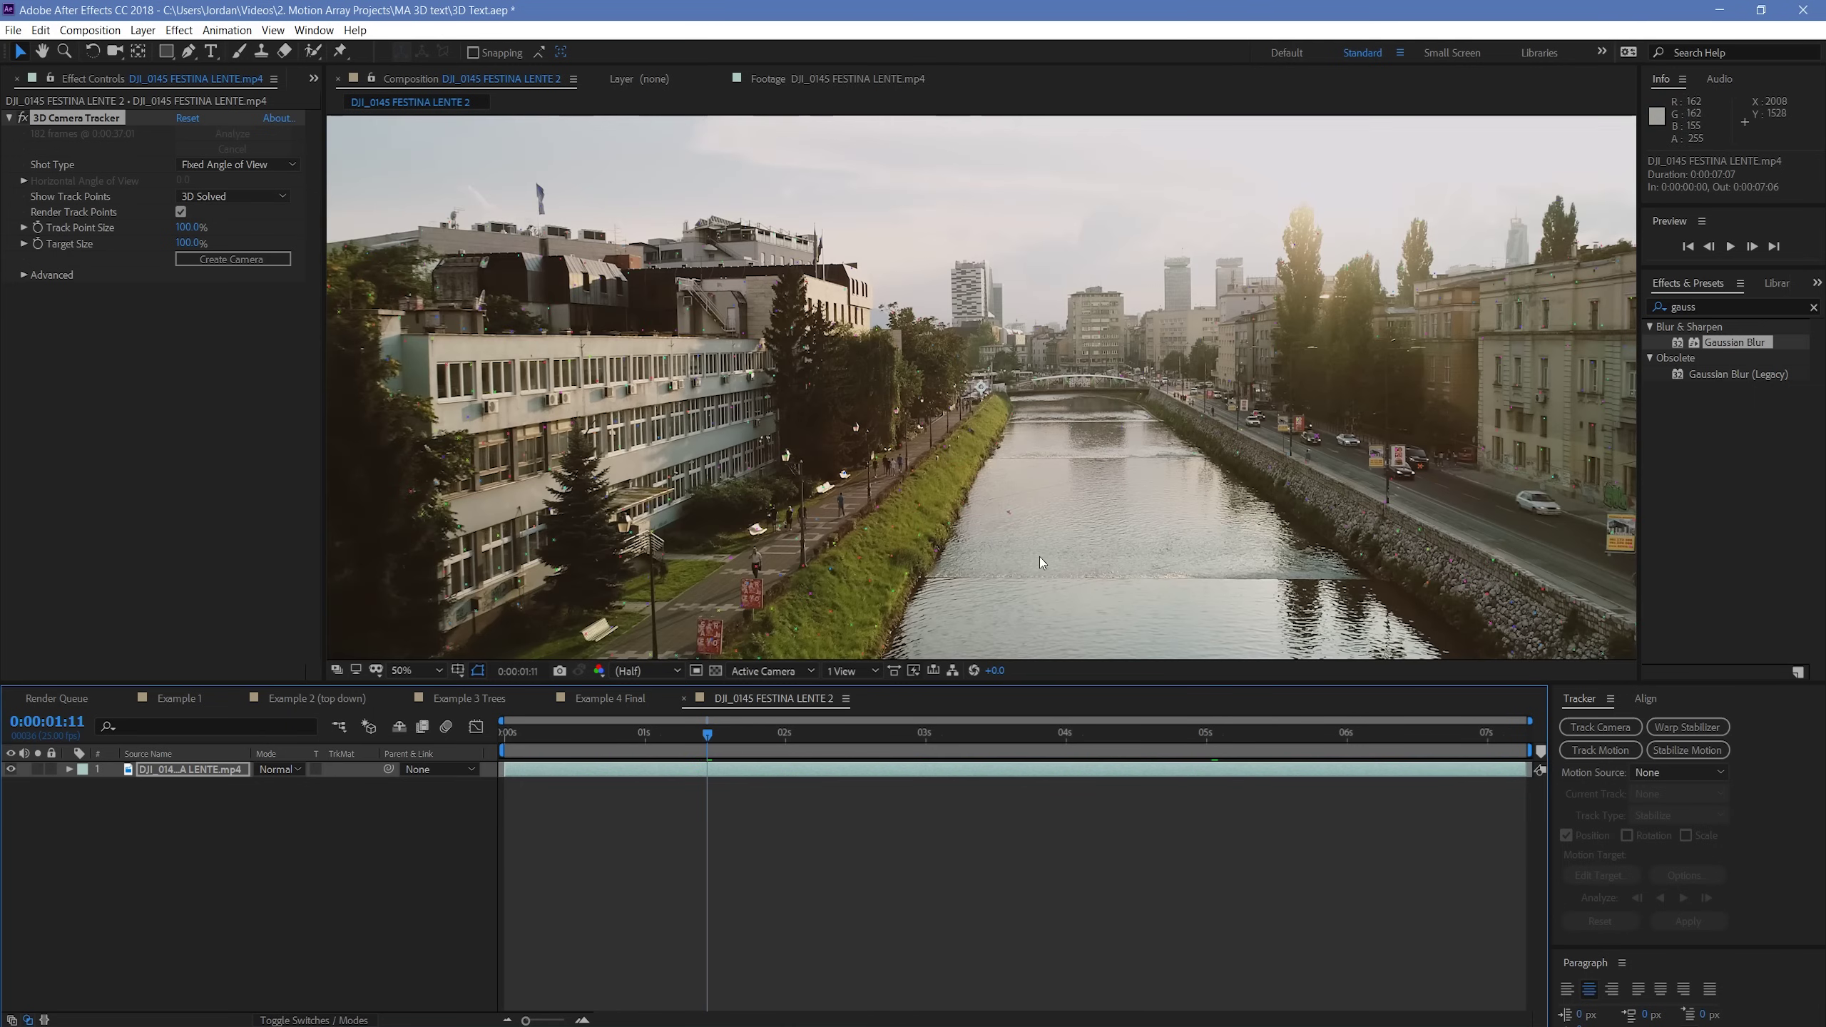
scroll(1055, 552, "up", 2)
left_click_drag(1054, 560, 966, 318)
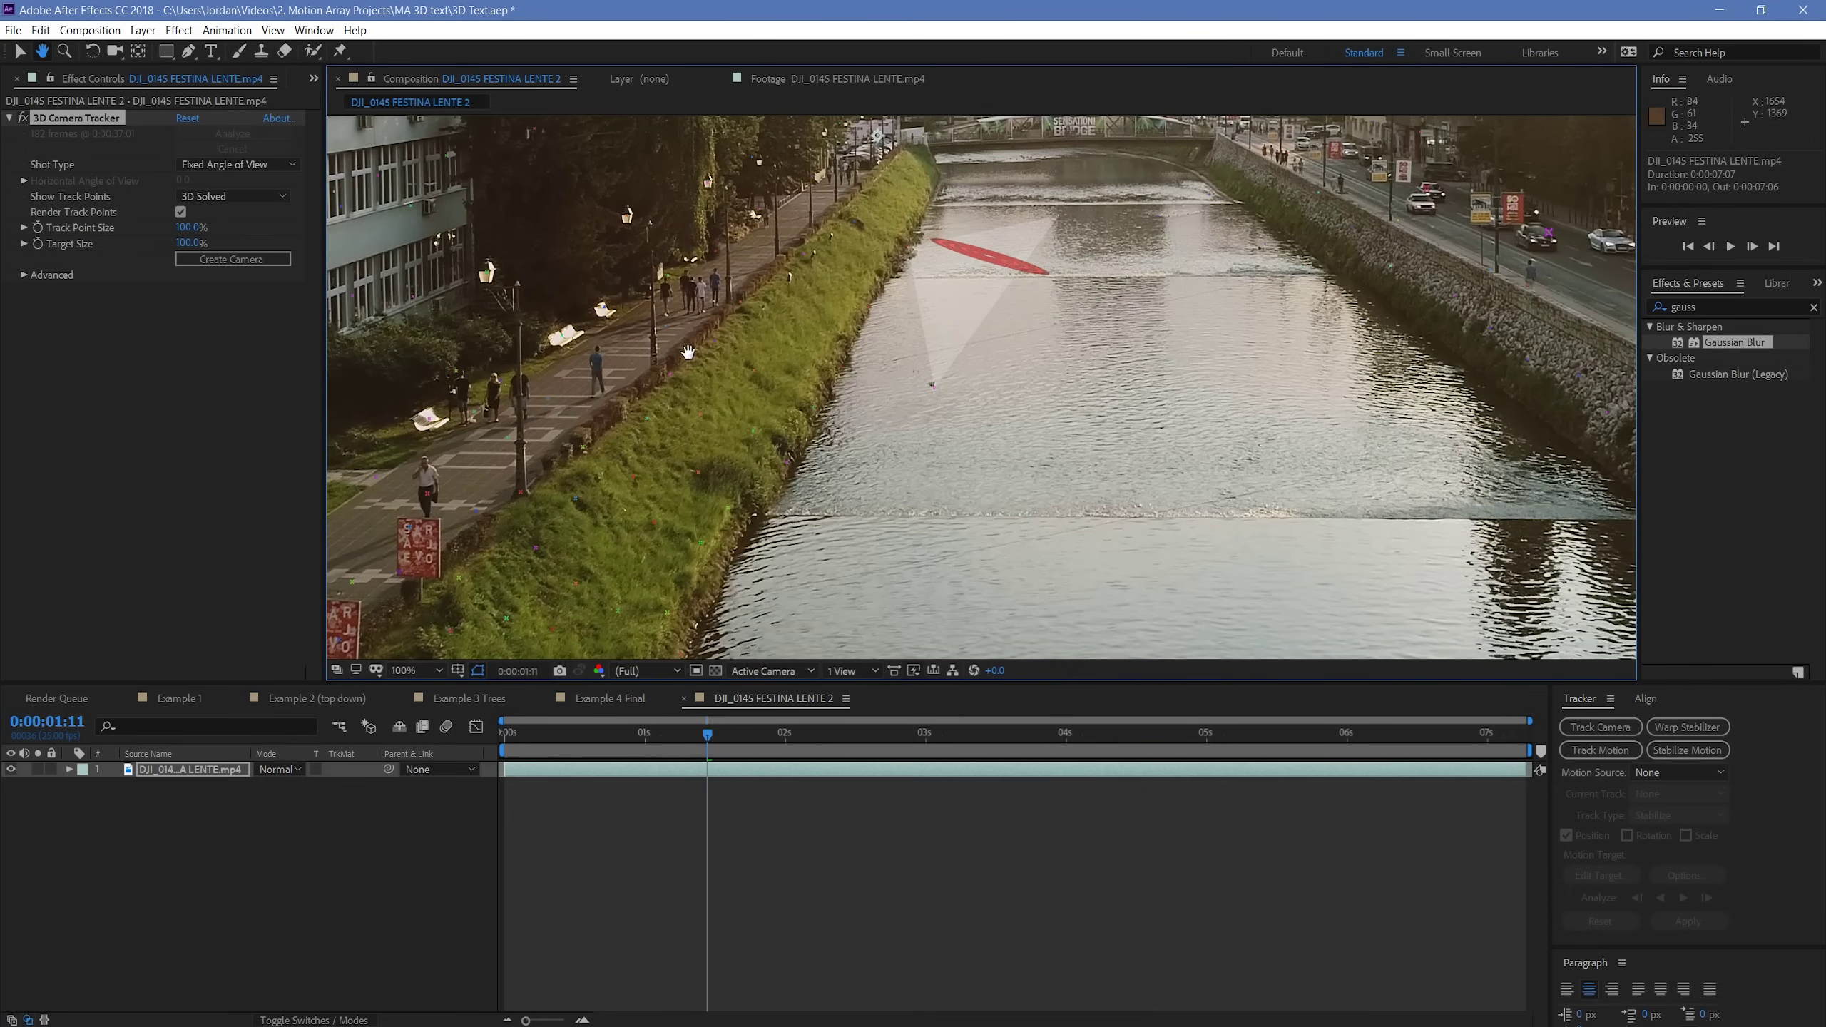
key("v")
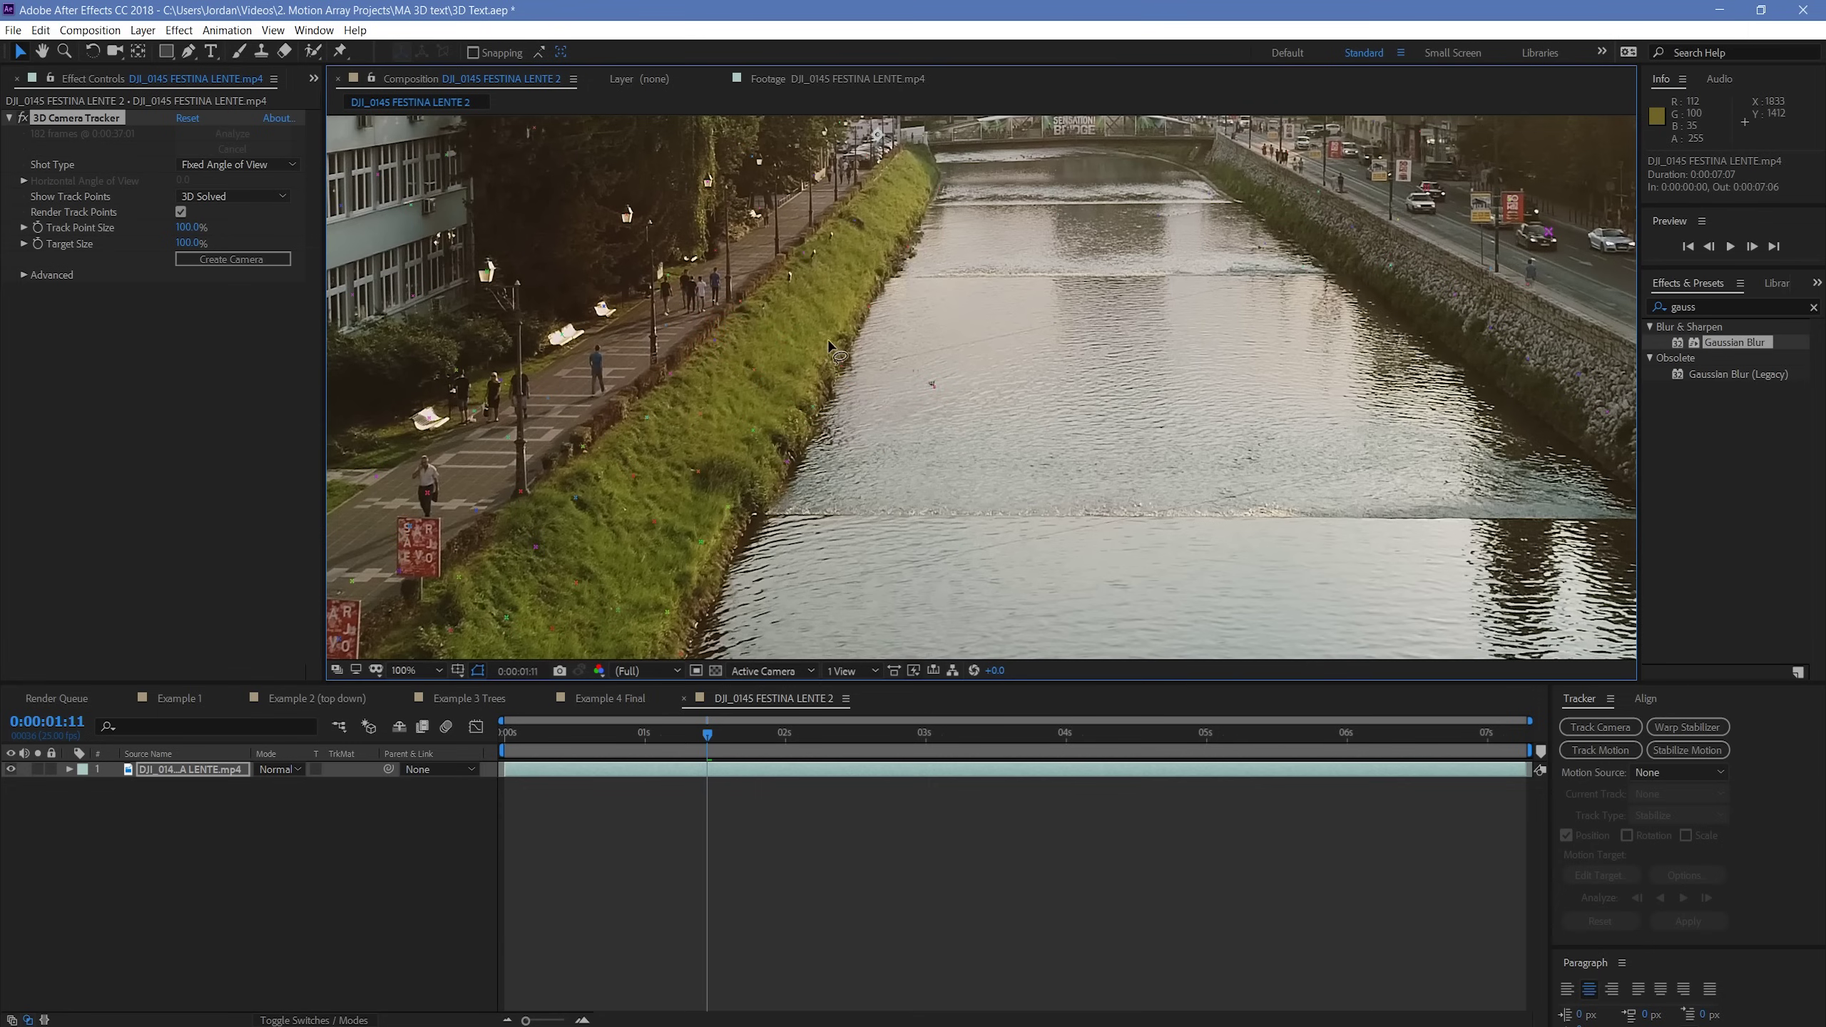
mouse_move(794, 268)
left_mouse_down()
mouse_move(674, 250)
mouse_move(602, 273)
mouse_move(551, 361)
mouse_move(562, 405)
mouse_move(600, 430)
mouse_move(789, 437)
mouse_move(814, 388)
left_mouse_up()
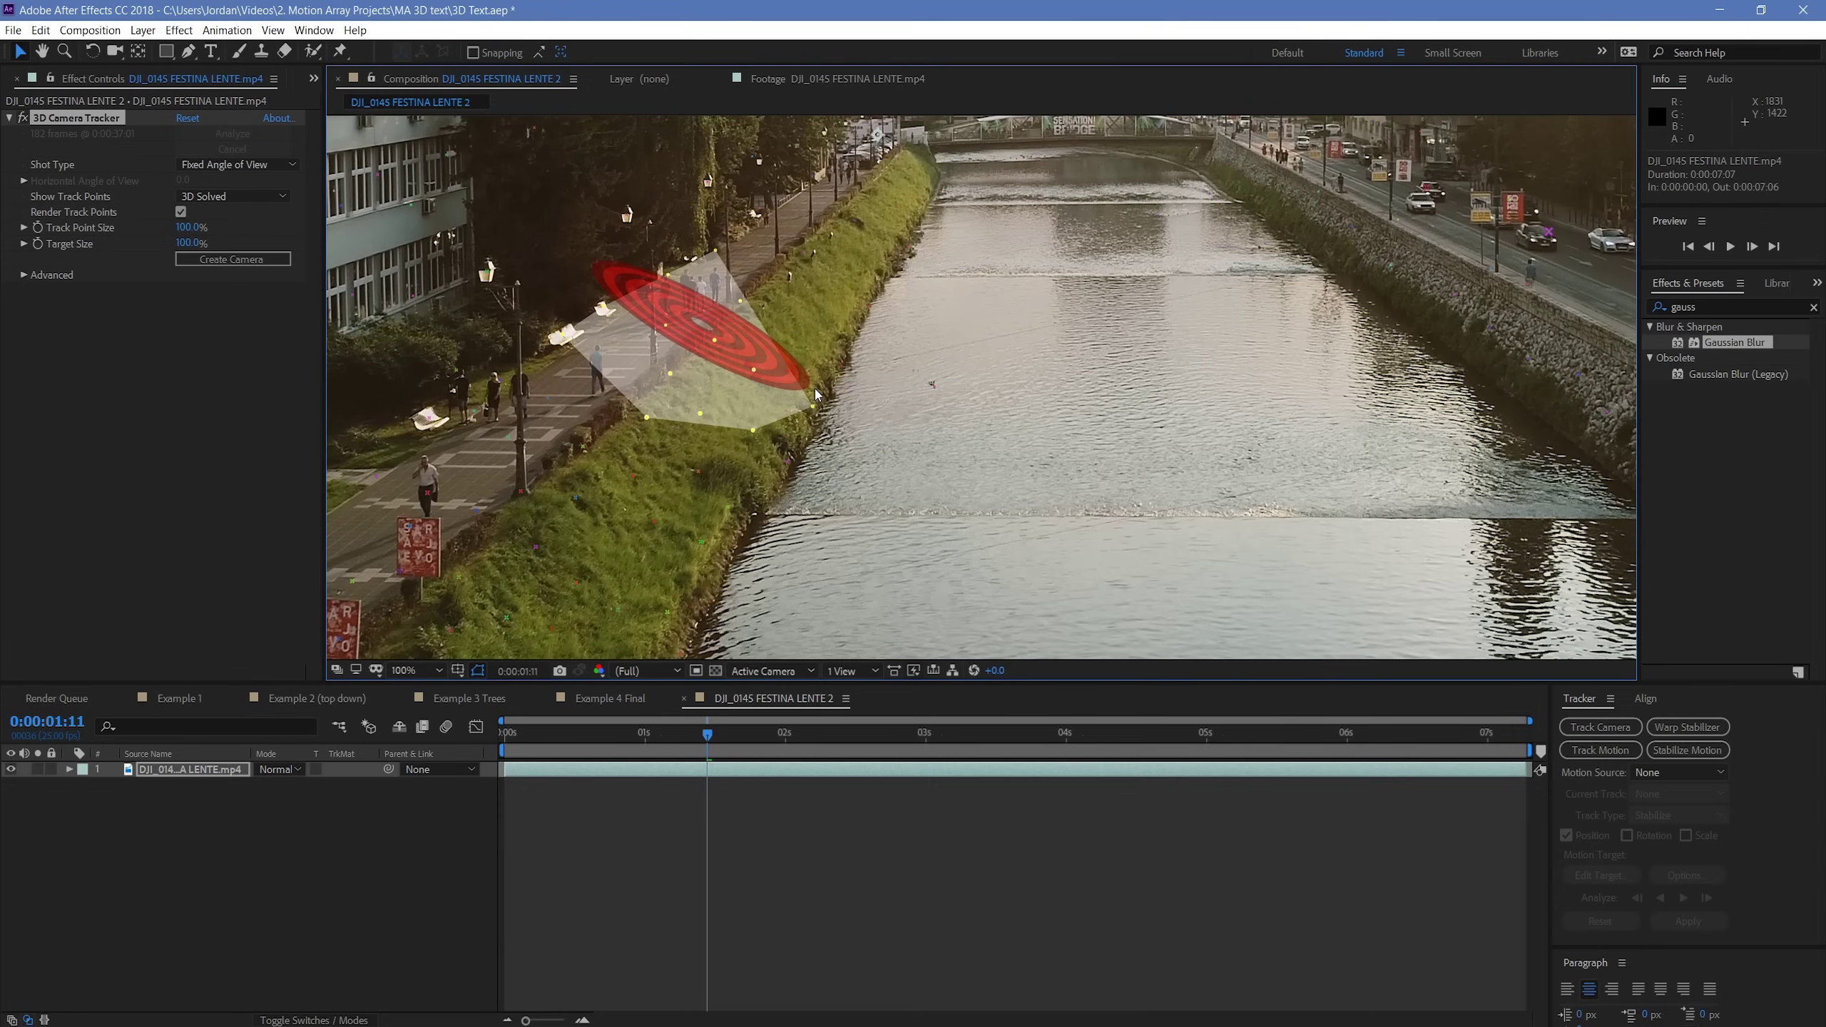
right_click(709, 364)
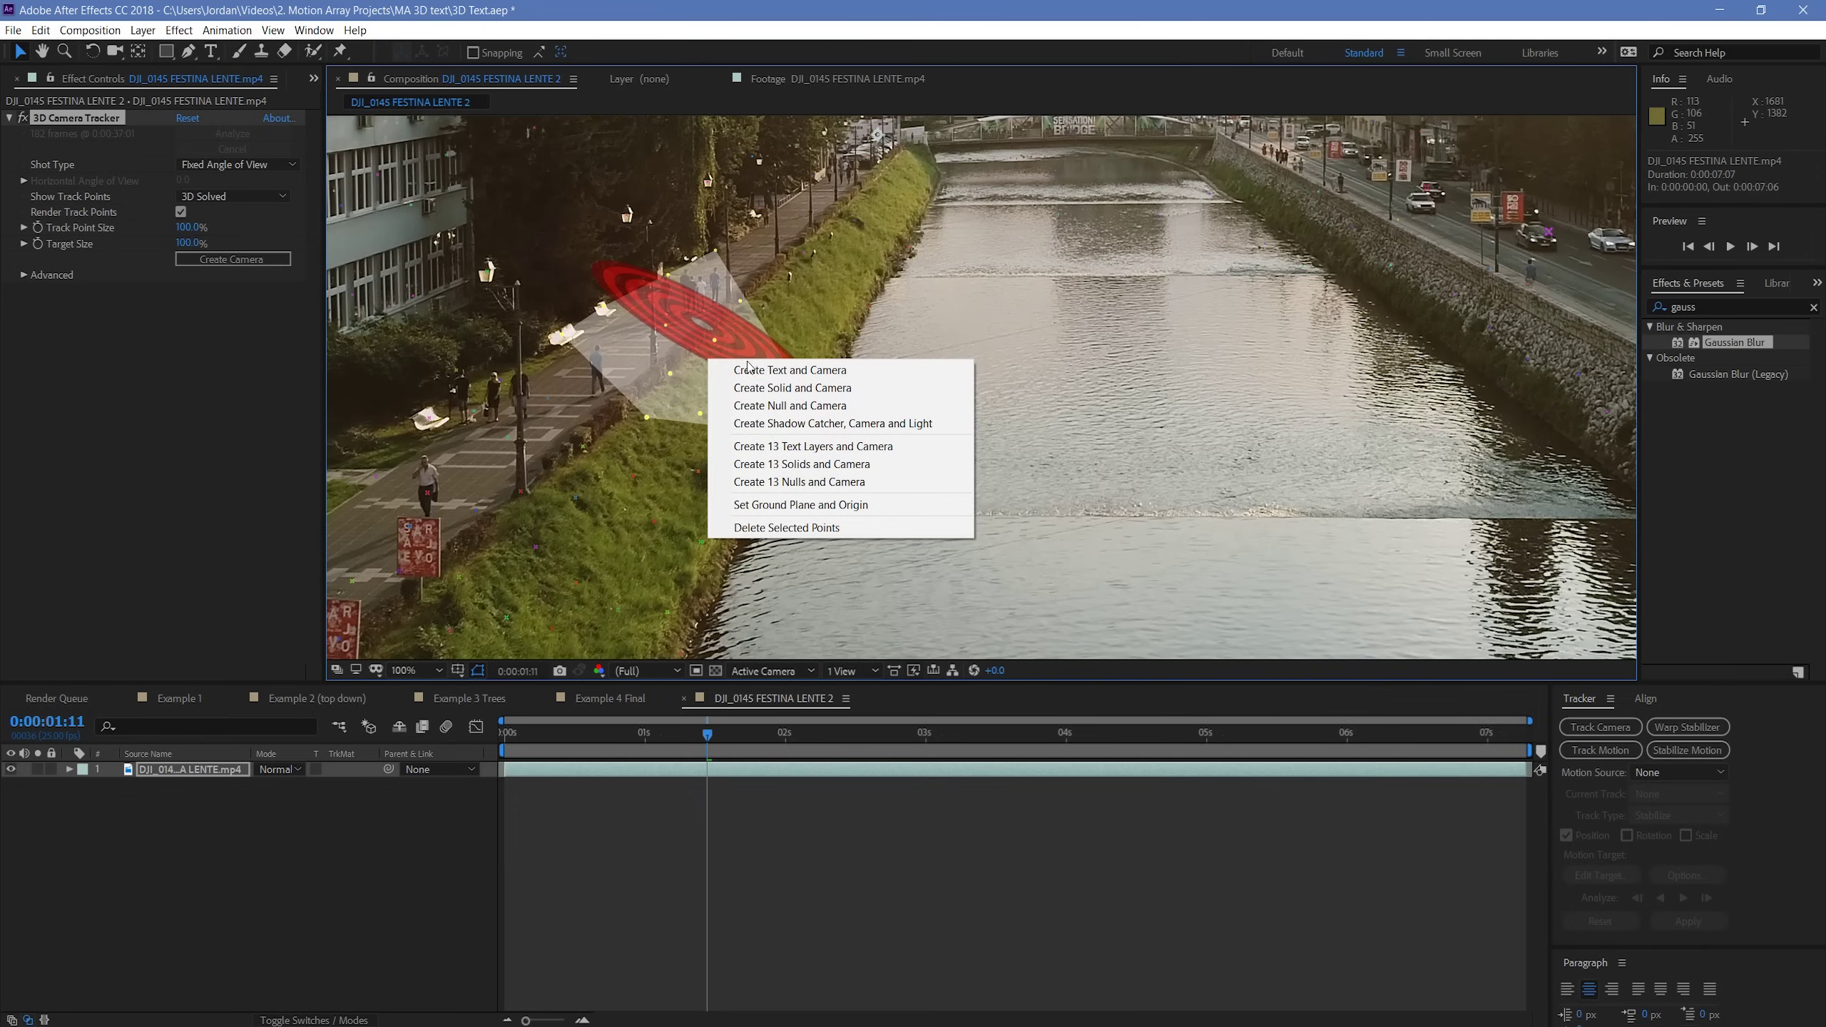
left_click(777, 371)
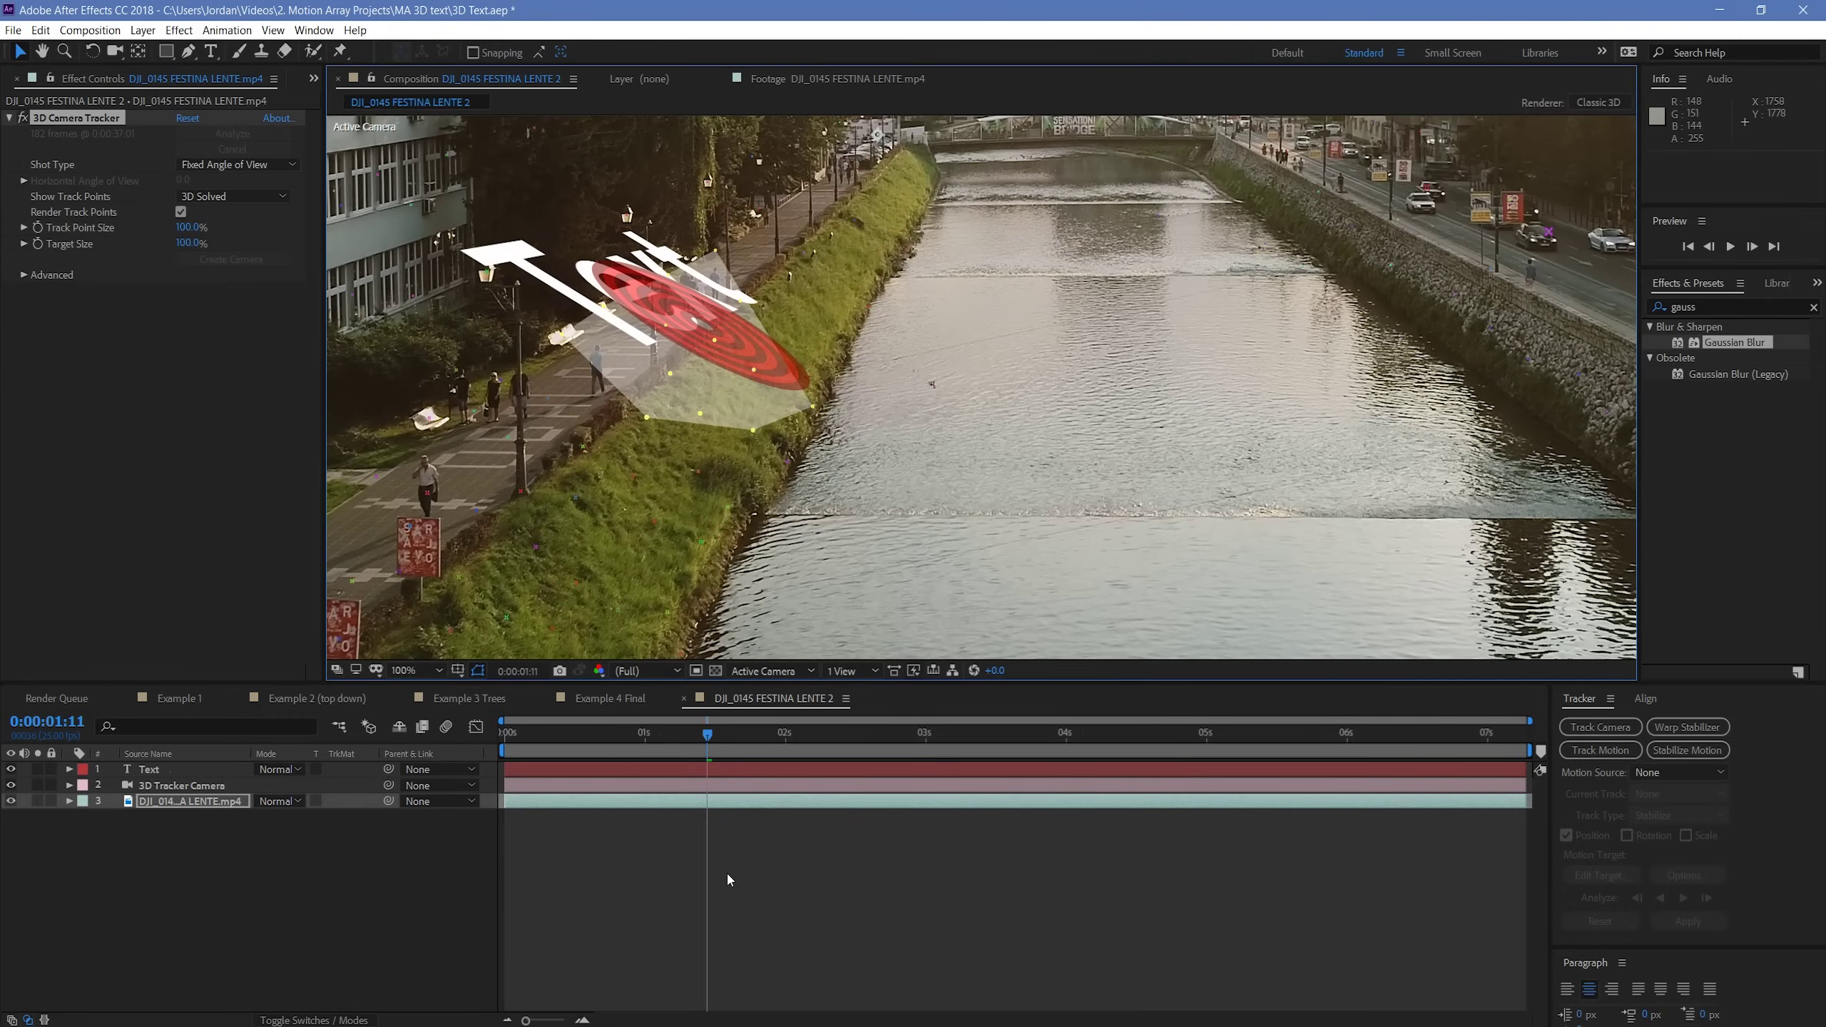
- Select the new Text layer to change its text to MOTION, and zoom the viewer out to 50%
left_click(727, 879)
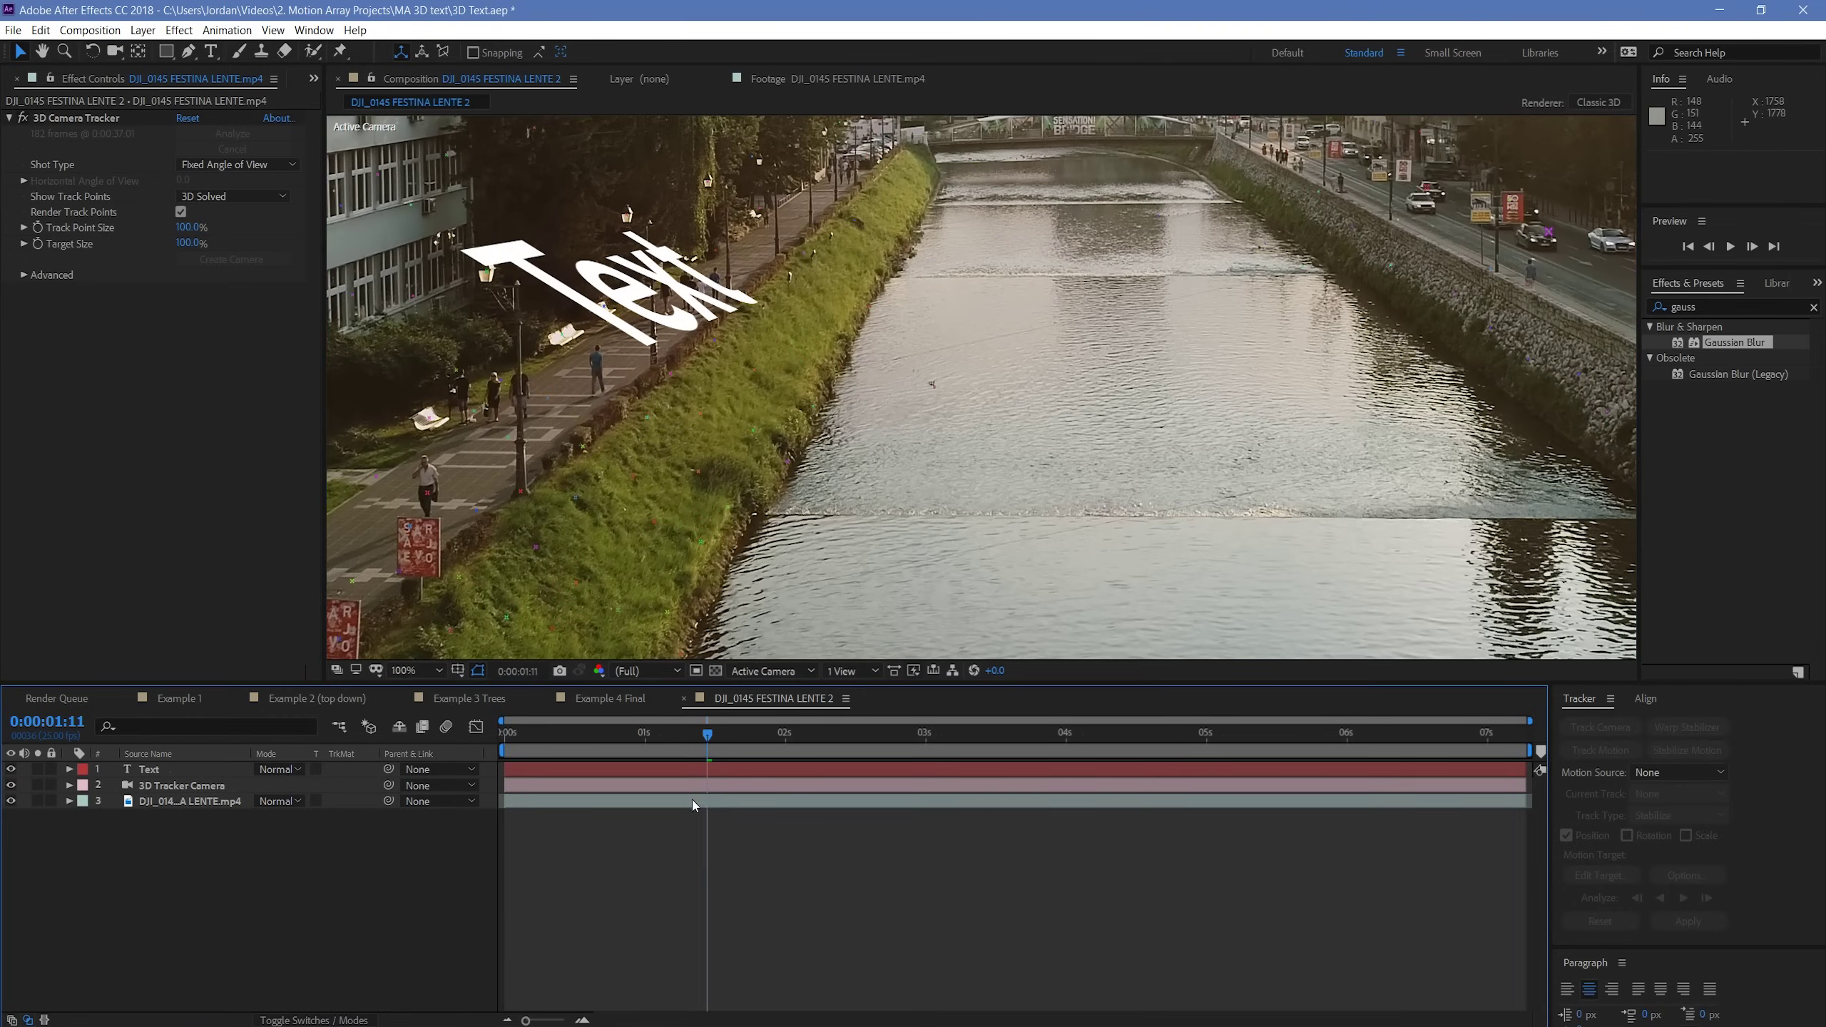
left_click(150, 773)
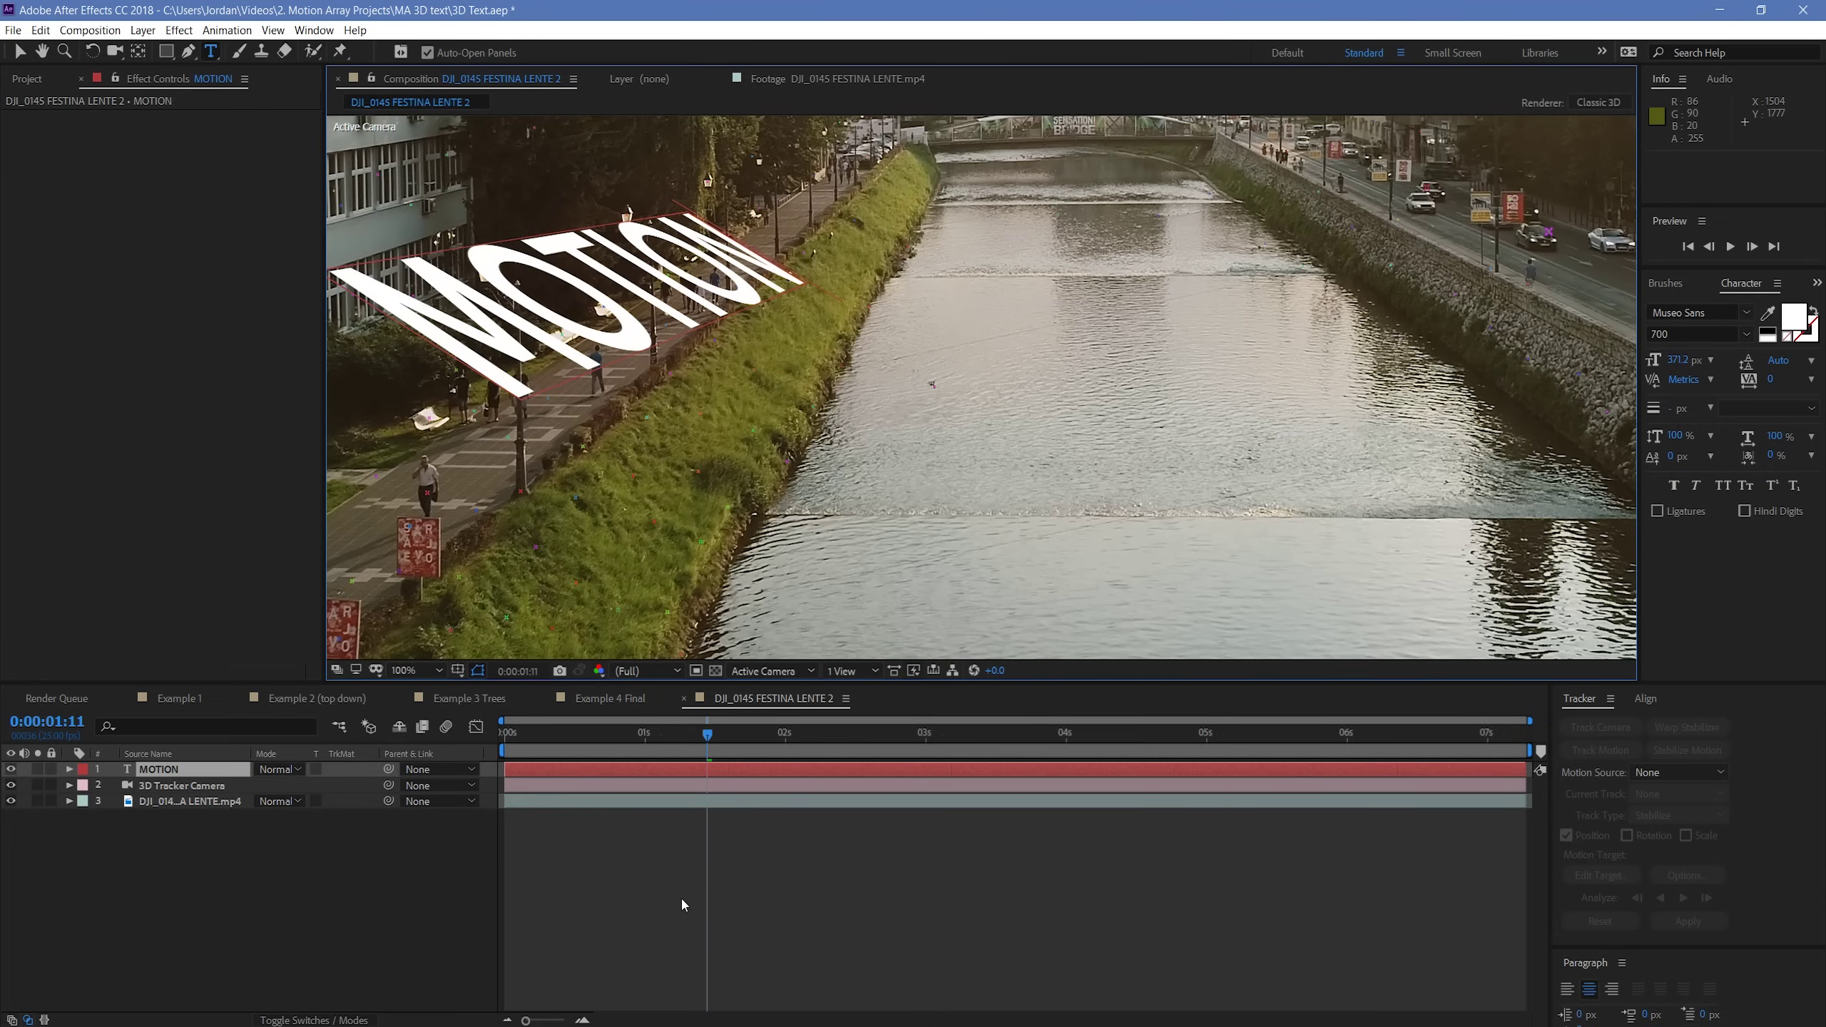
scroll(672, 575, "down", 2)
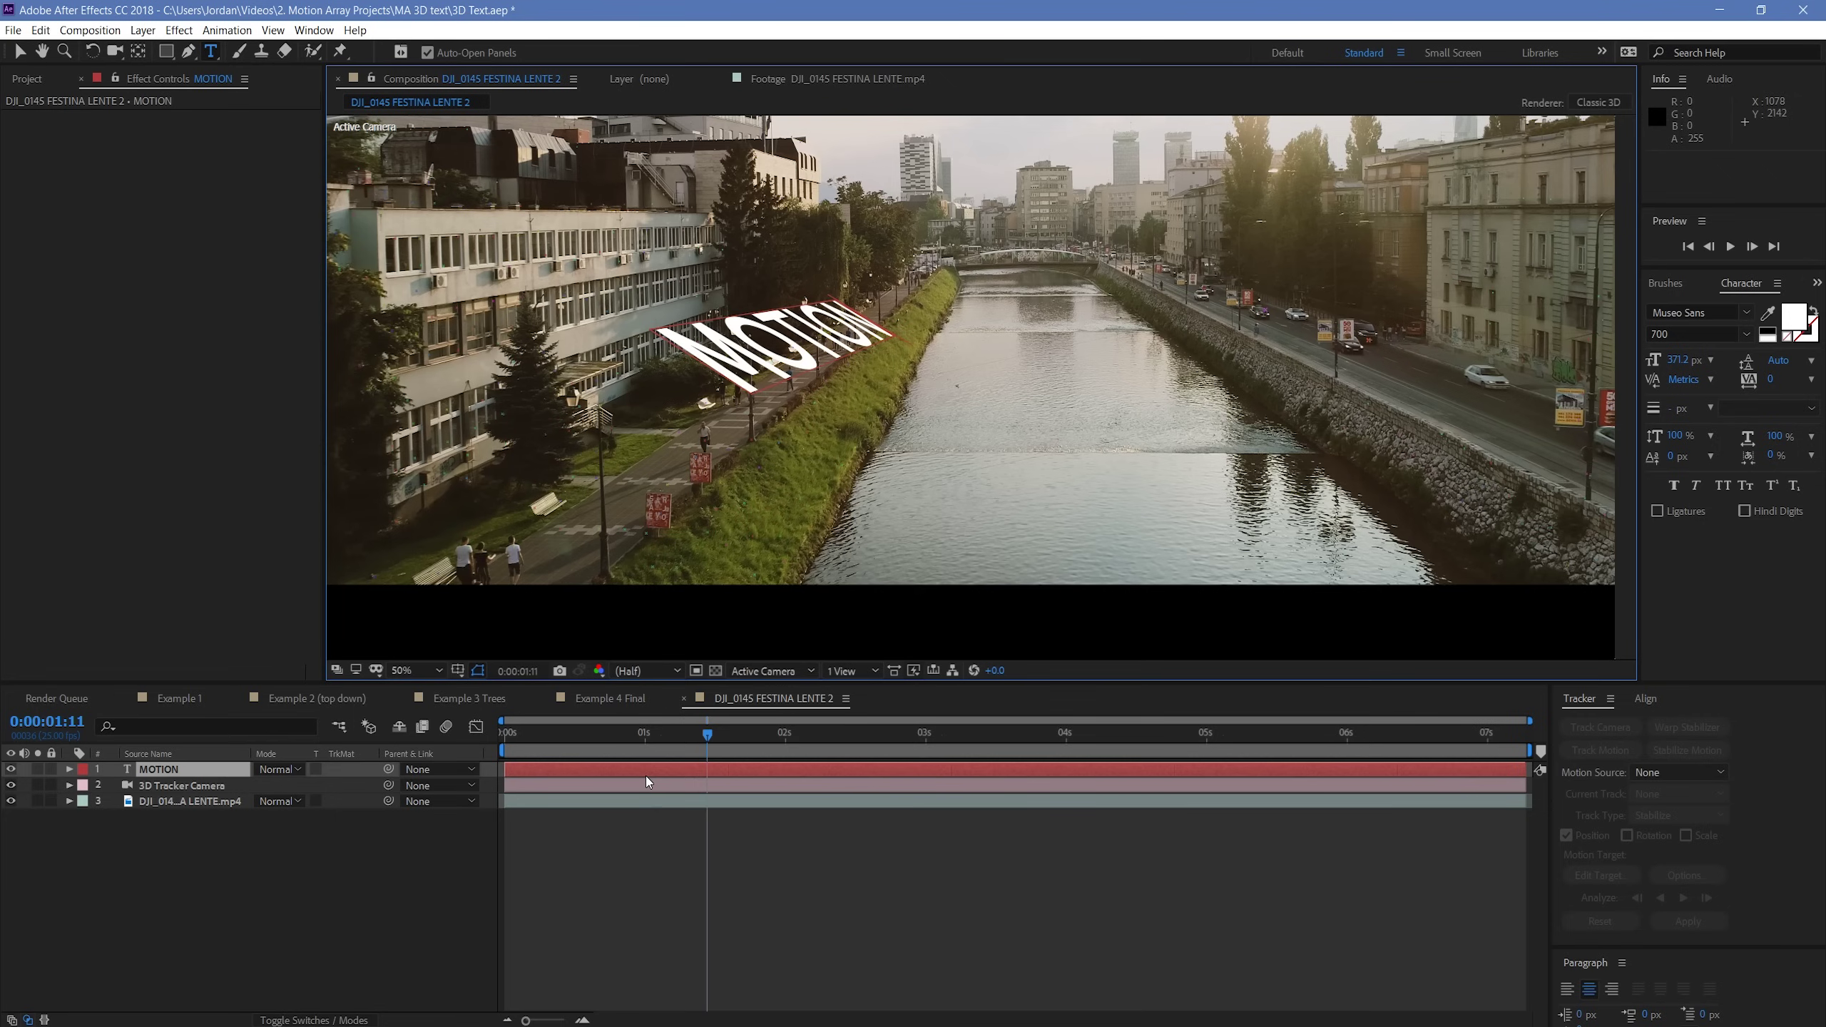
- Rotate the MOTION text upright so it stands facing the camera
key("w")
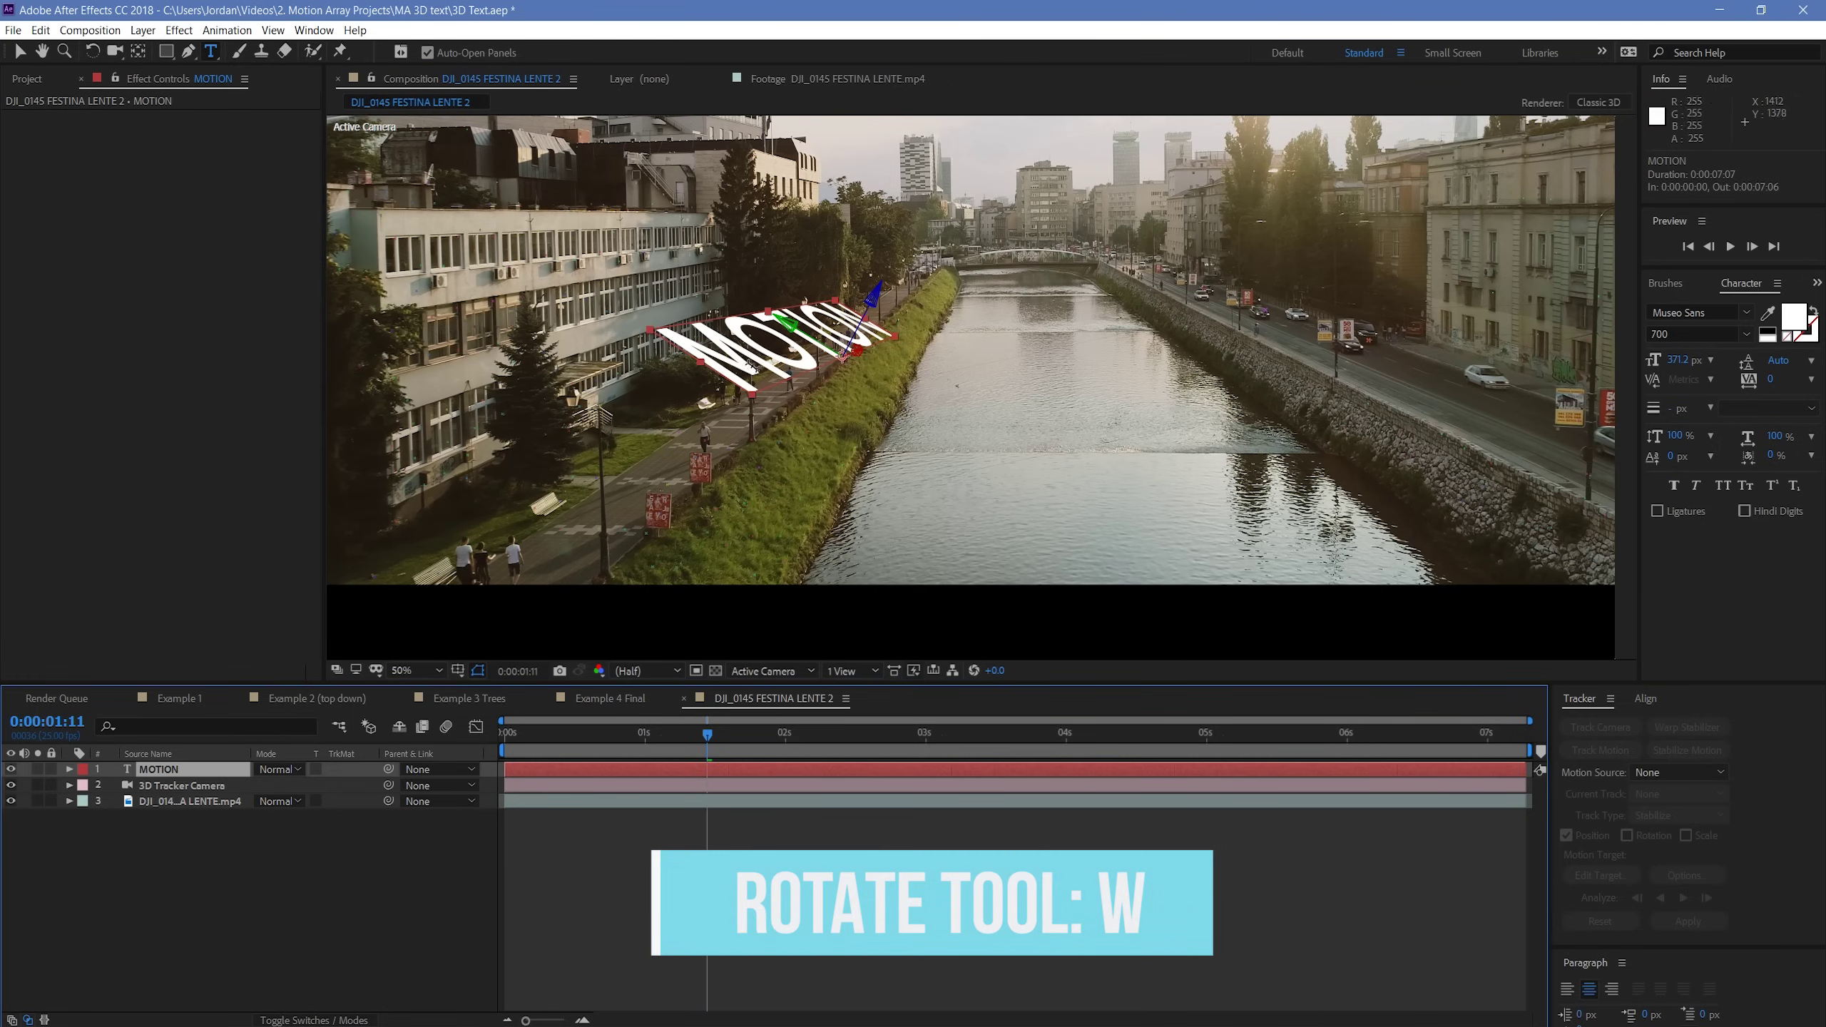
key("w")
left_click_drag(765, 351, 1117, 359)
key("v")
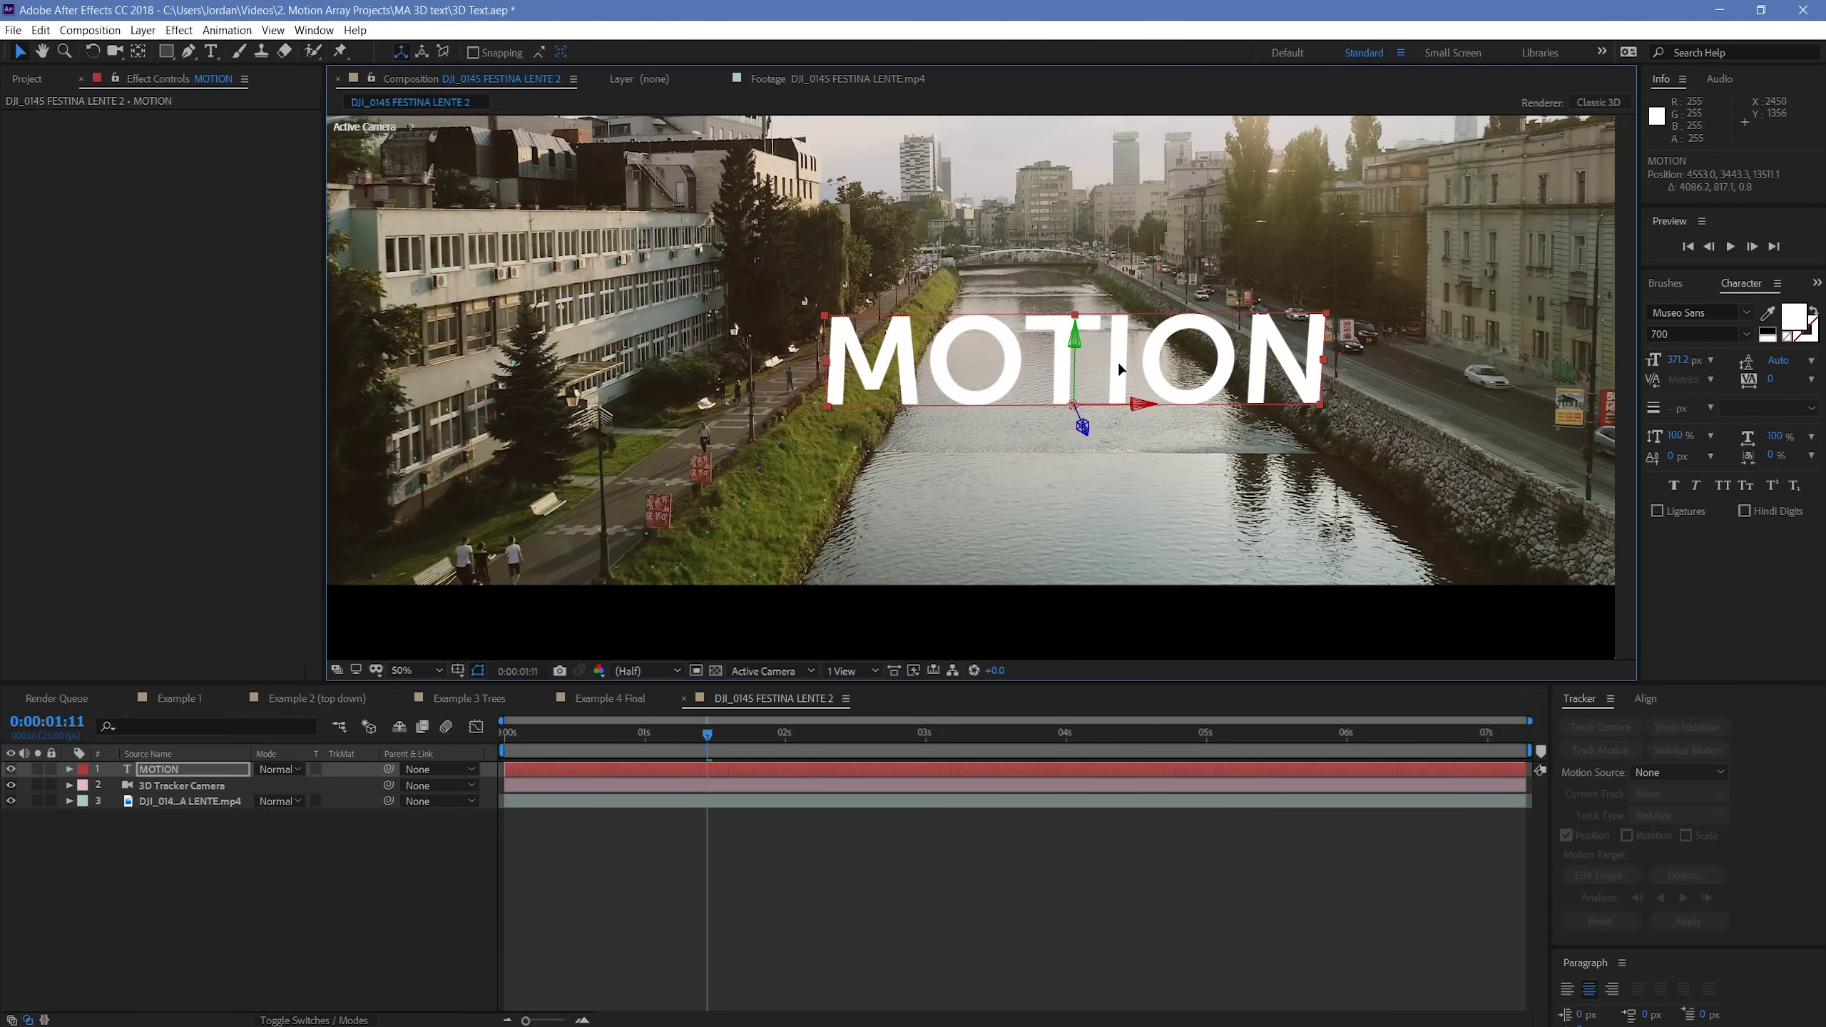
- Preview the shot from the first frame to check the tracked MOTION text
left_click(1024, 872)
left_click_drag(708, 734, 439, 758)
key("space")
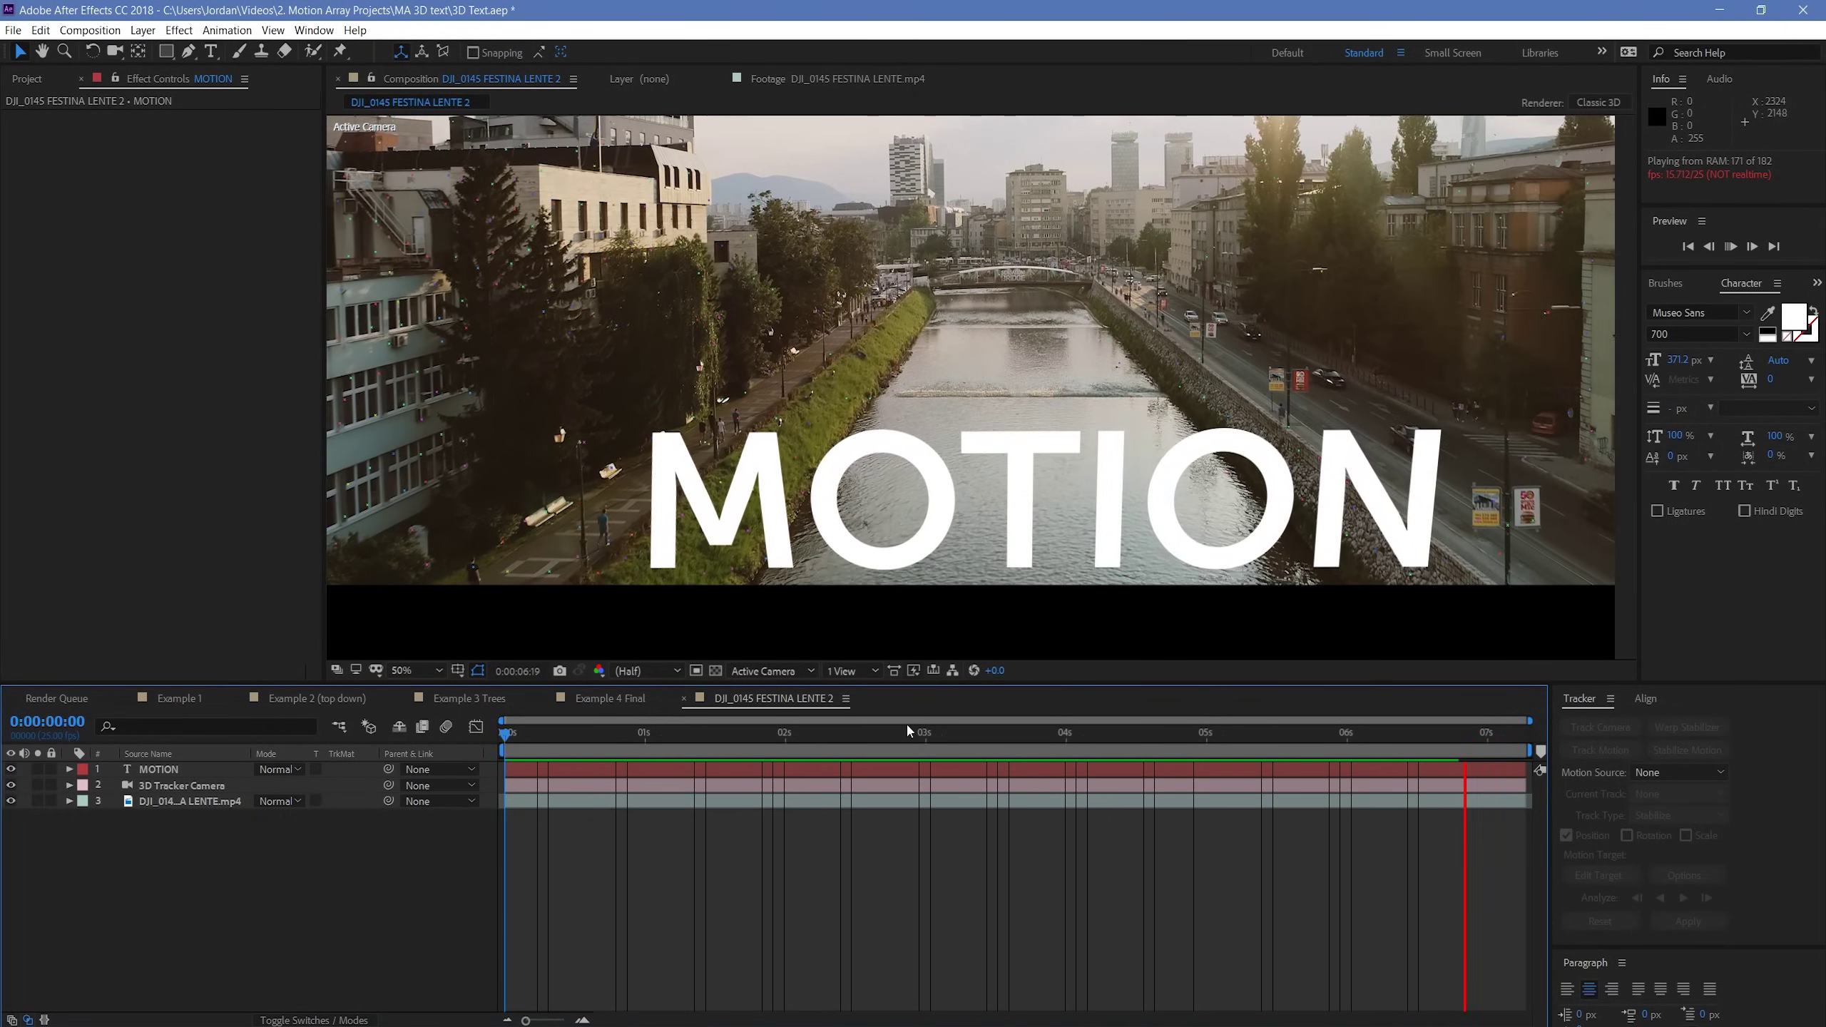
left_click(602, 743)
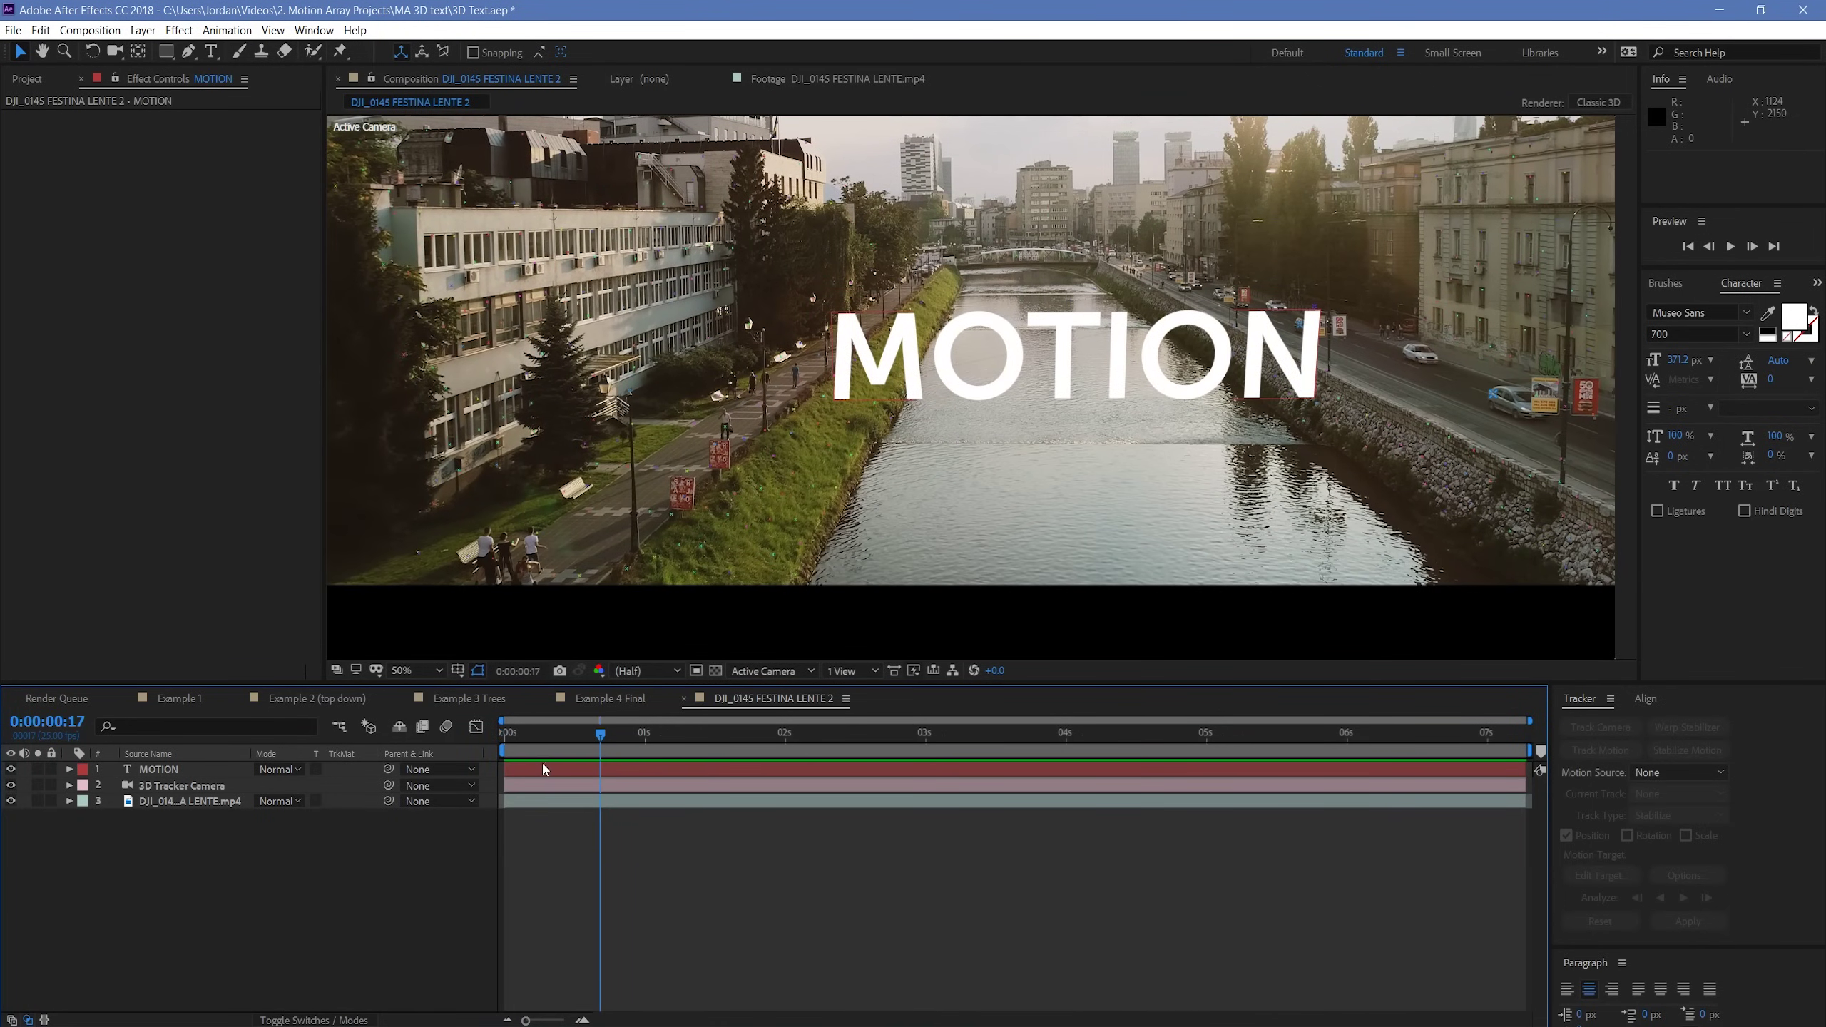
- Scale the MOTION text down to 320.7% and push it farther back in depth
left_click(593, 768)
key("s")
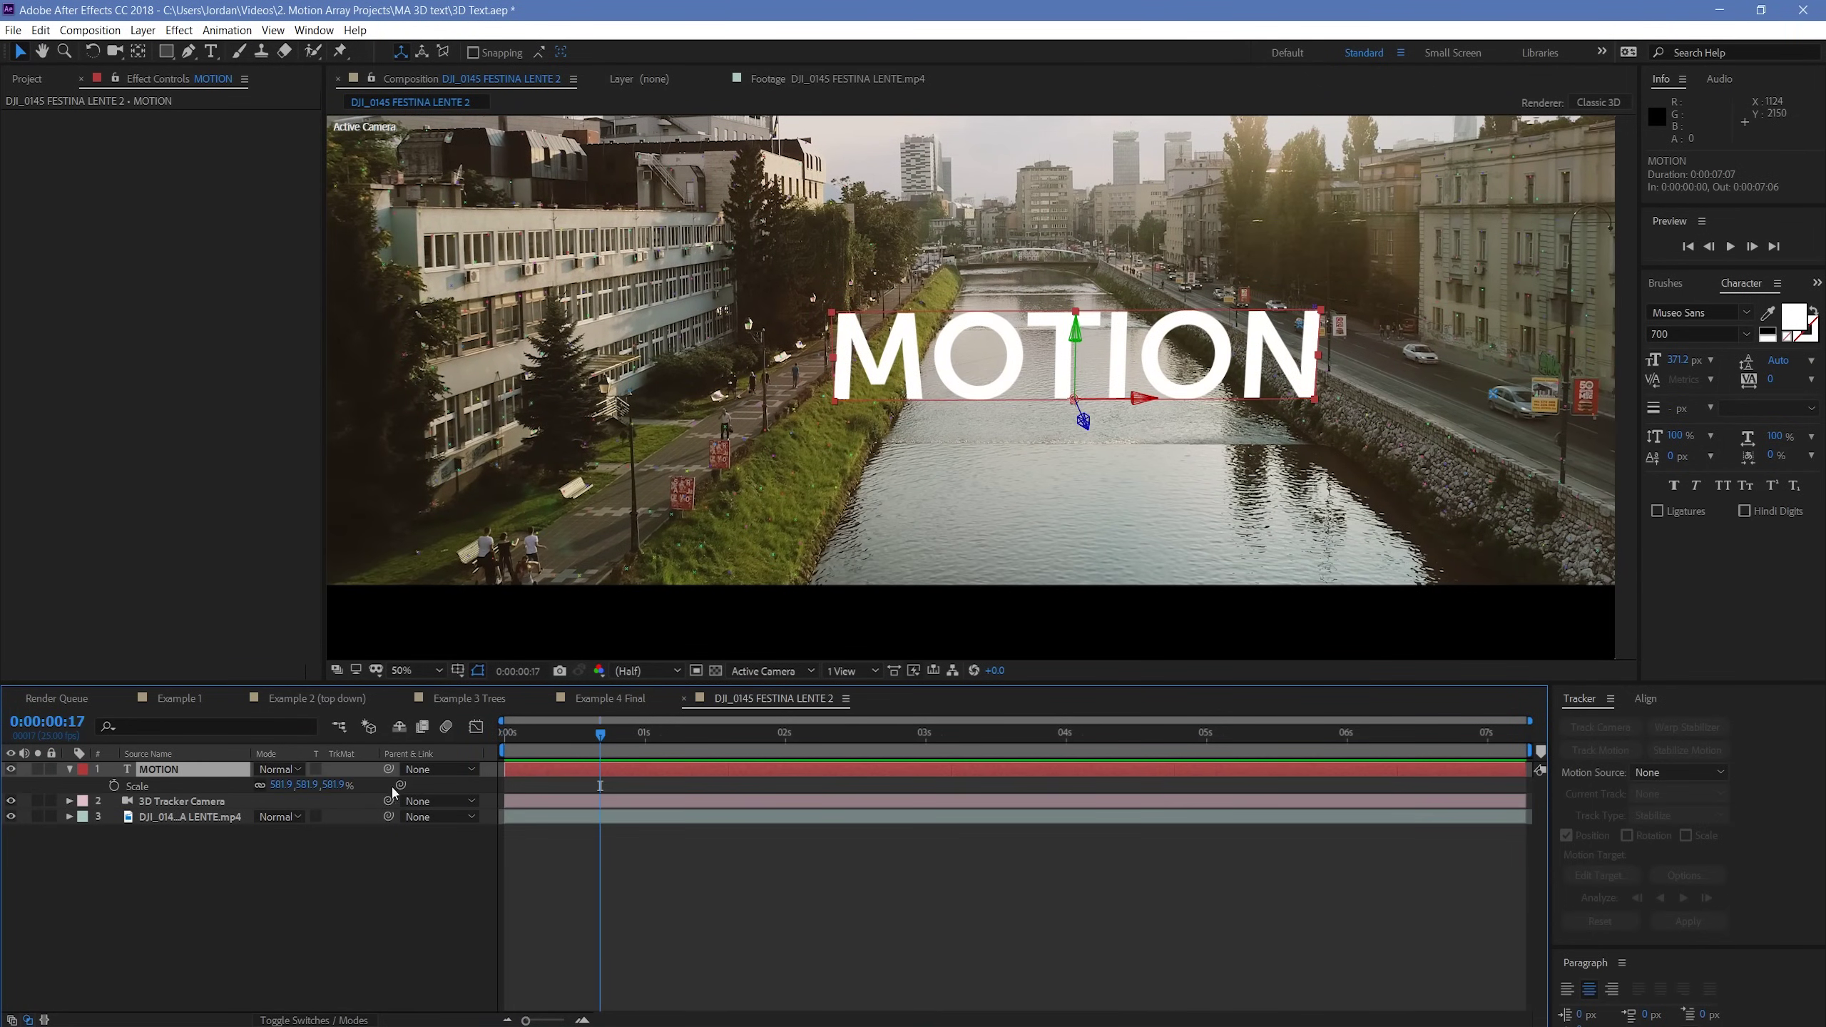
left_click_drag(309, 789, 259, 785)
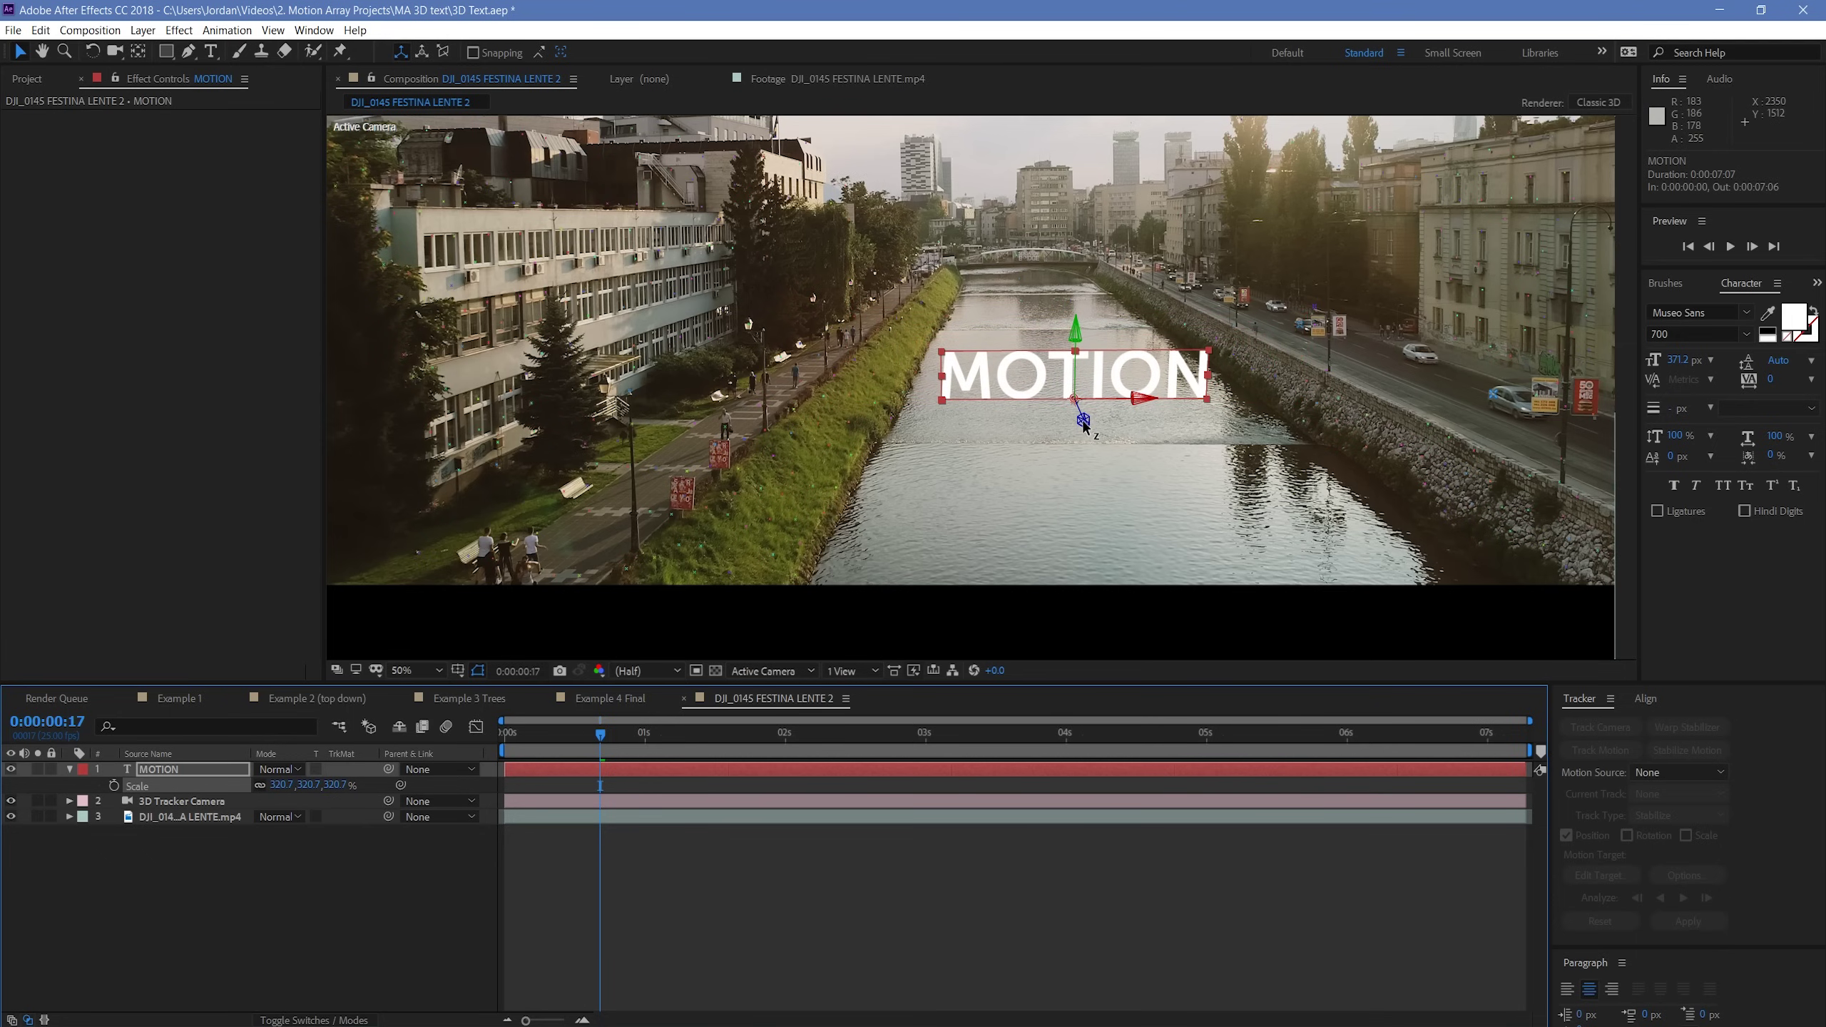
left_click_drag(1085, 426, 1098, 376)
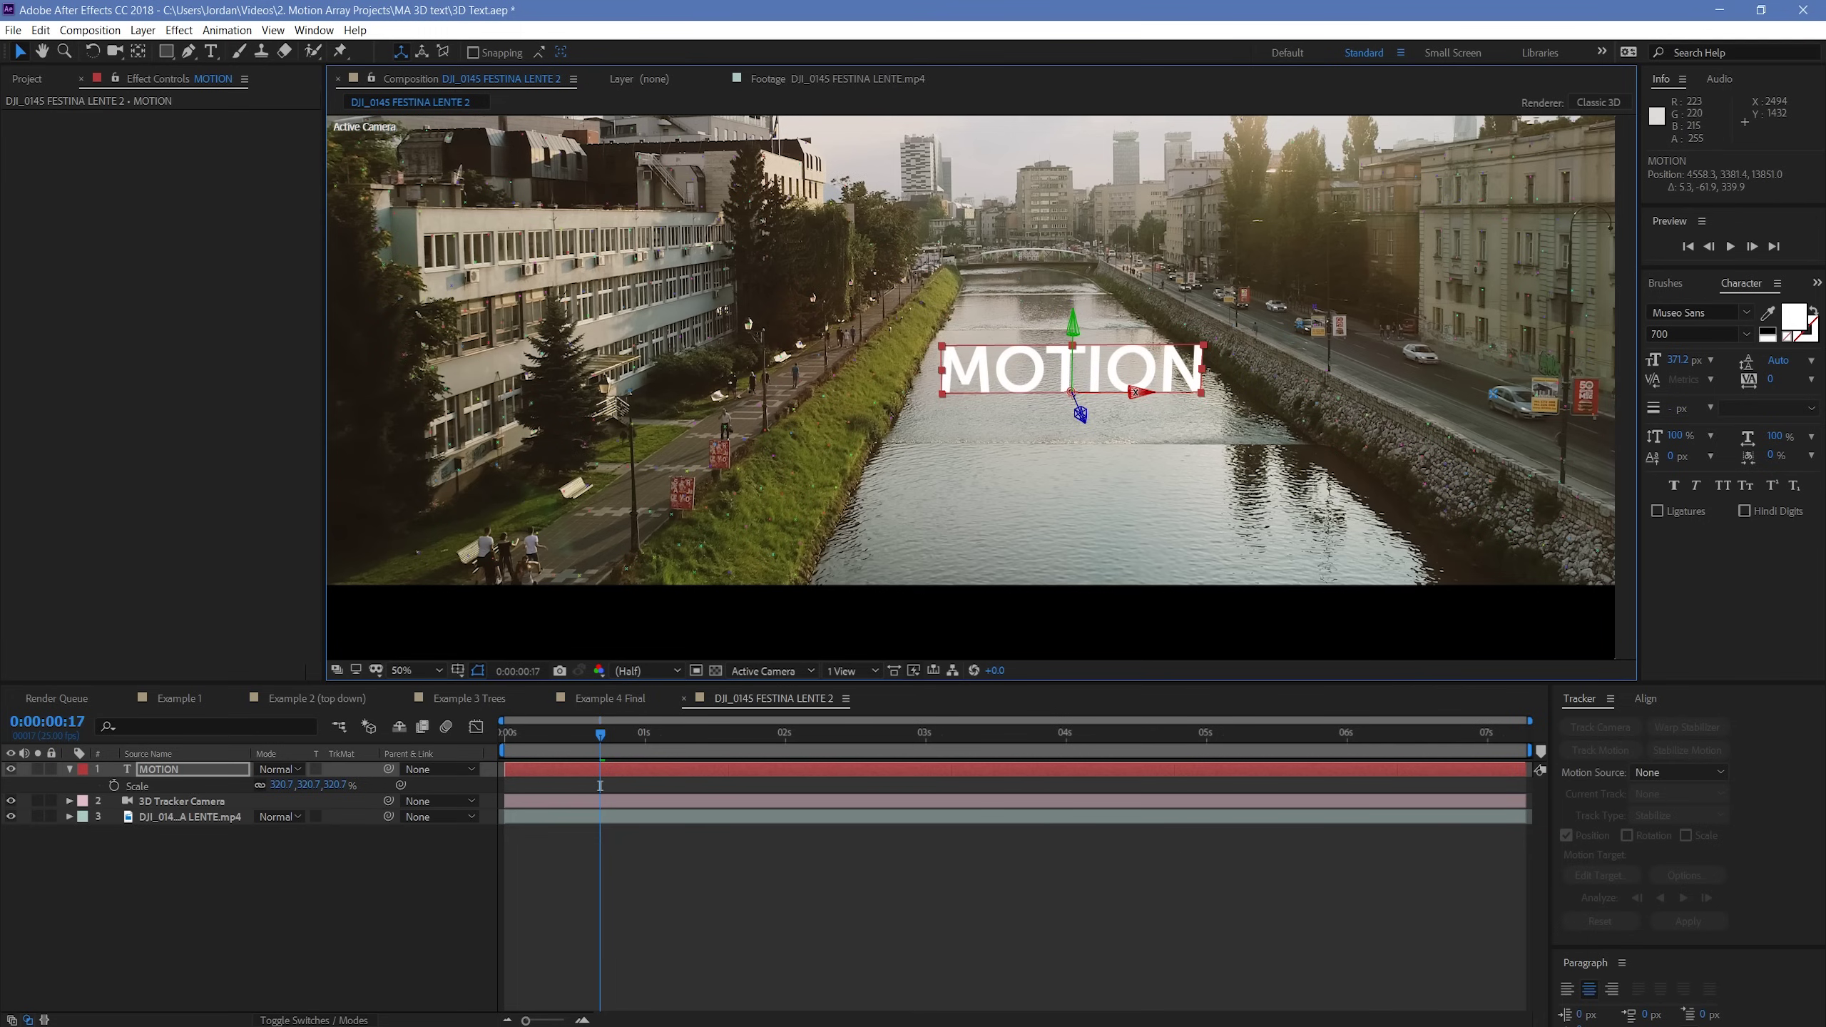
- Fine-tune the MOTION text's rotation so it sits level above the river
key("w")
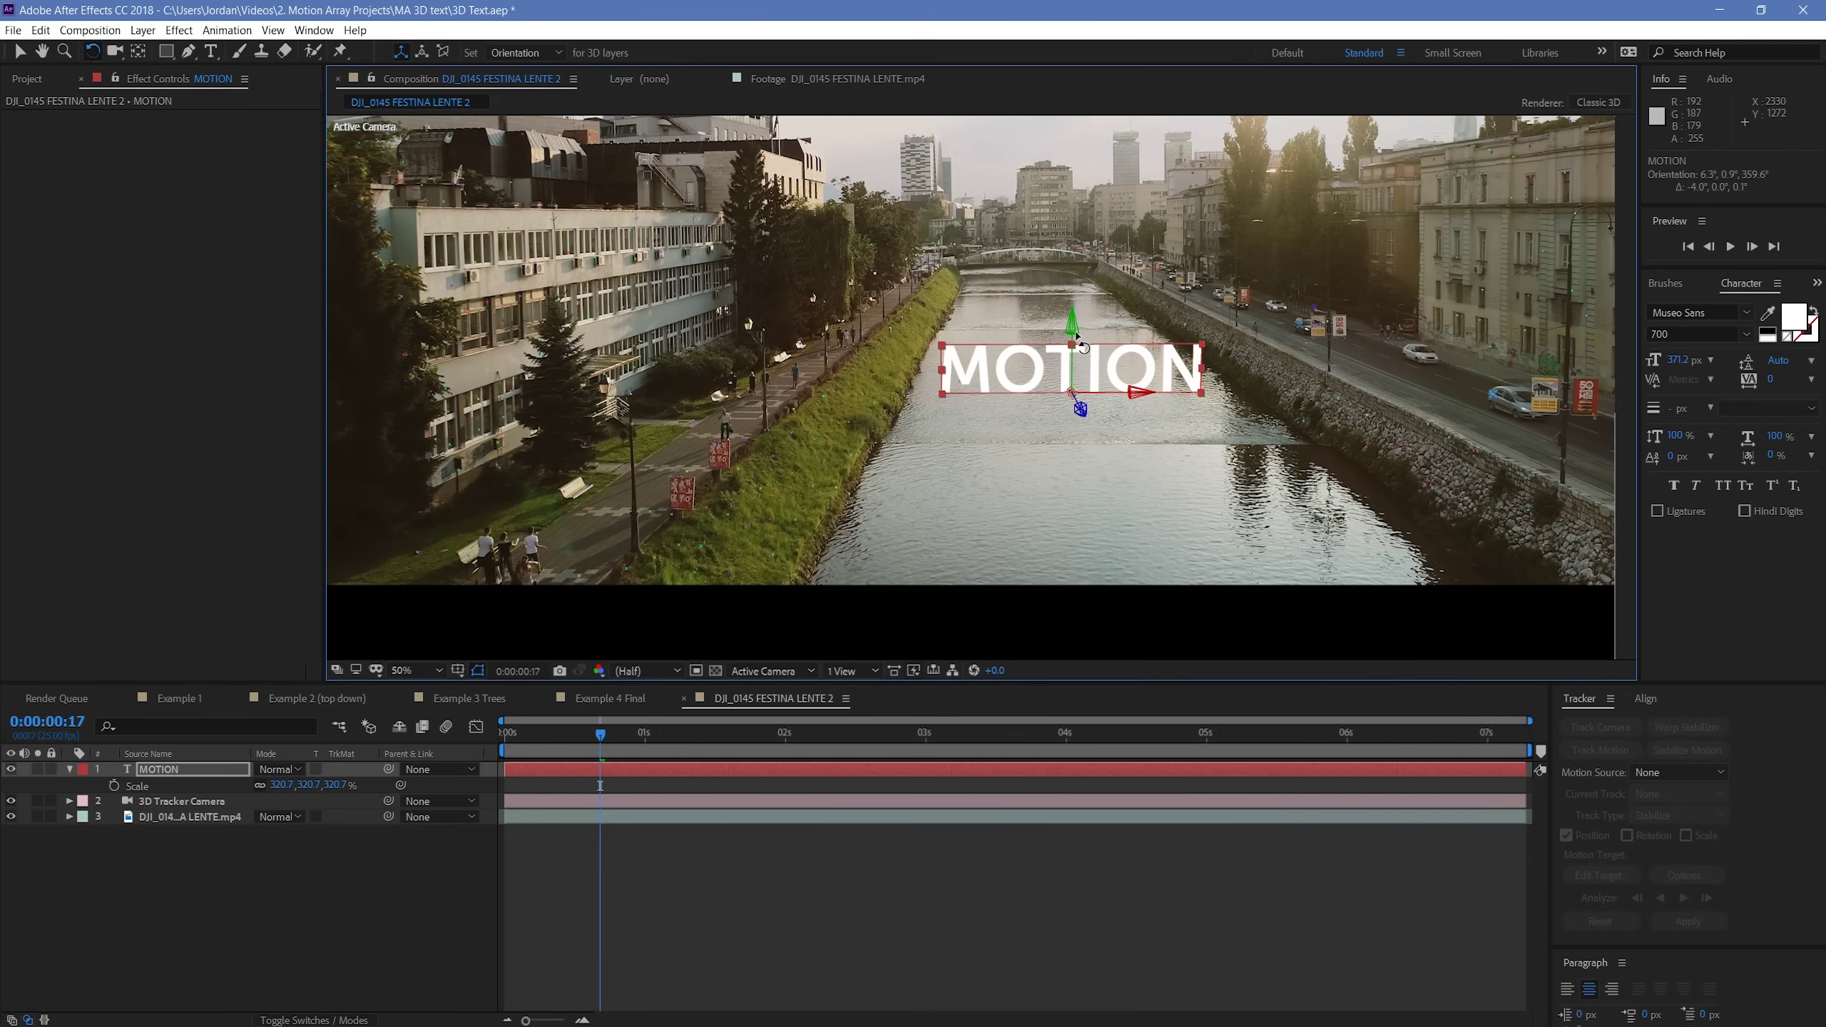
left_click_drag(1073, 327, 1072, 328)
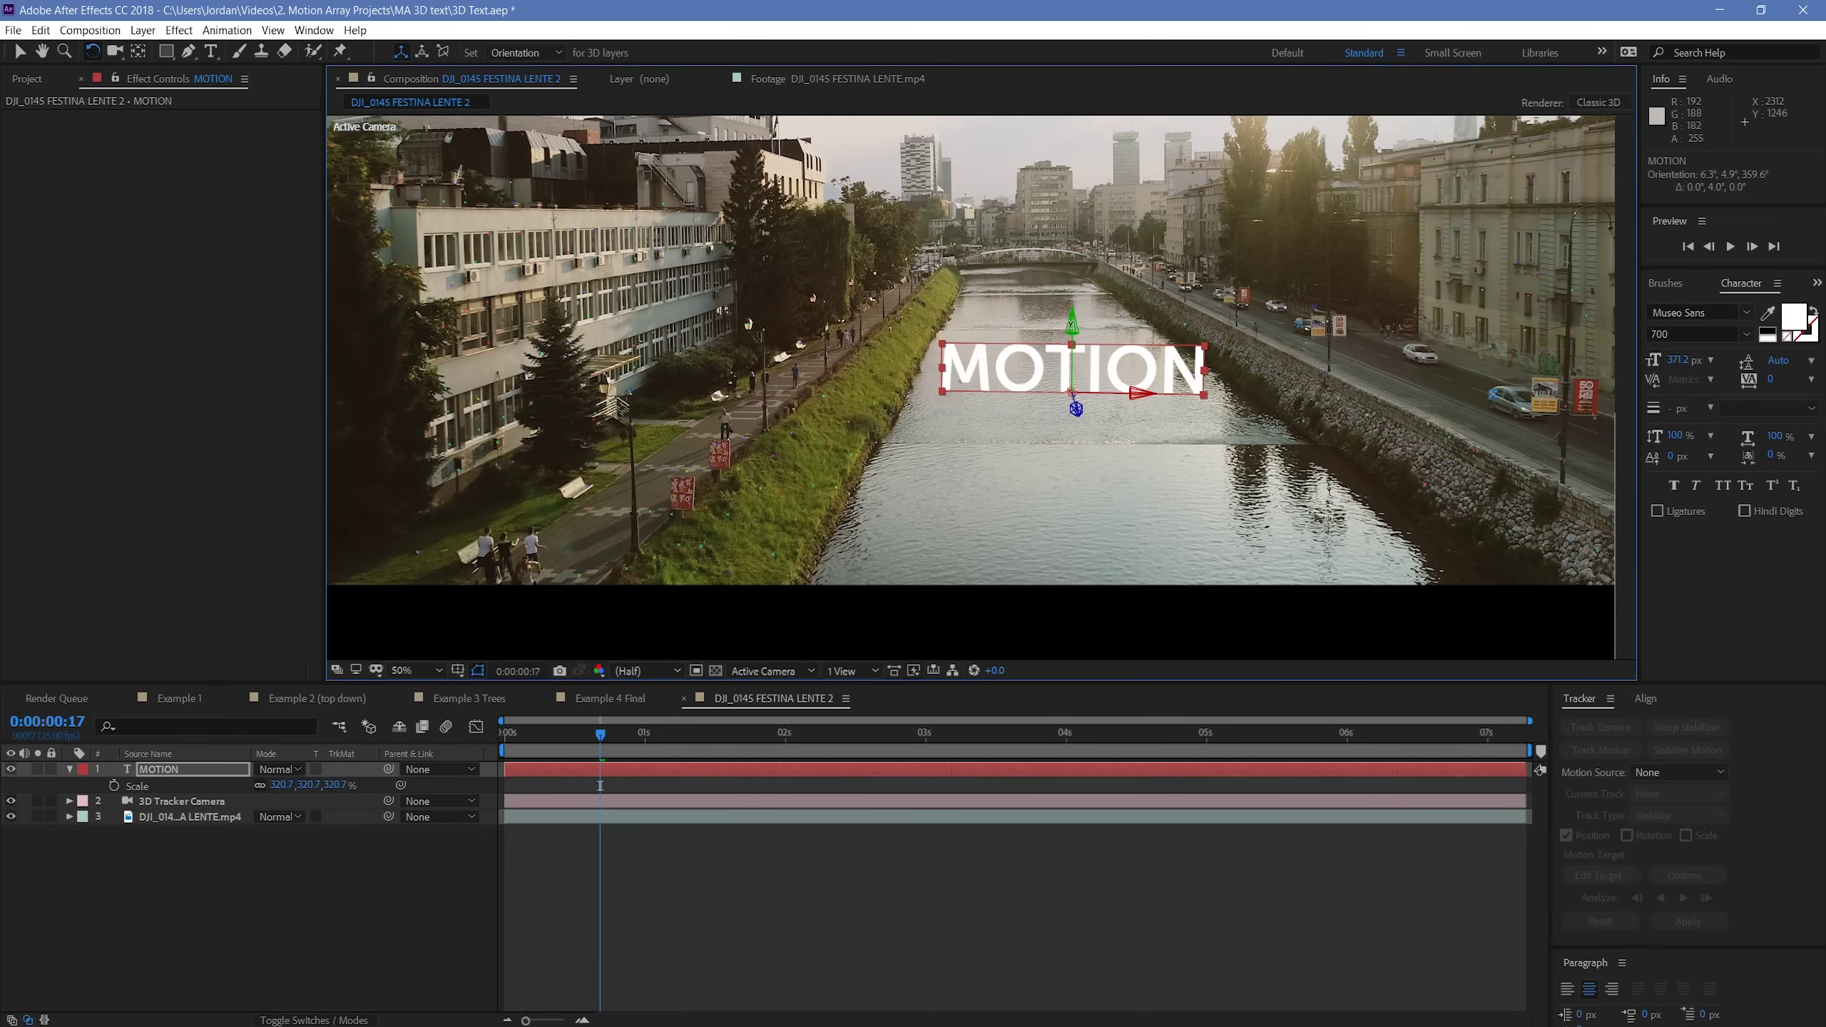
left_click_drag(1076, 409, 1078, 408)
left_click(1090, 867)
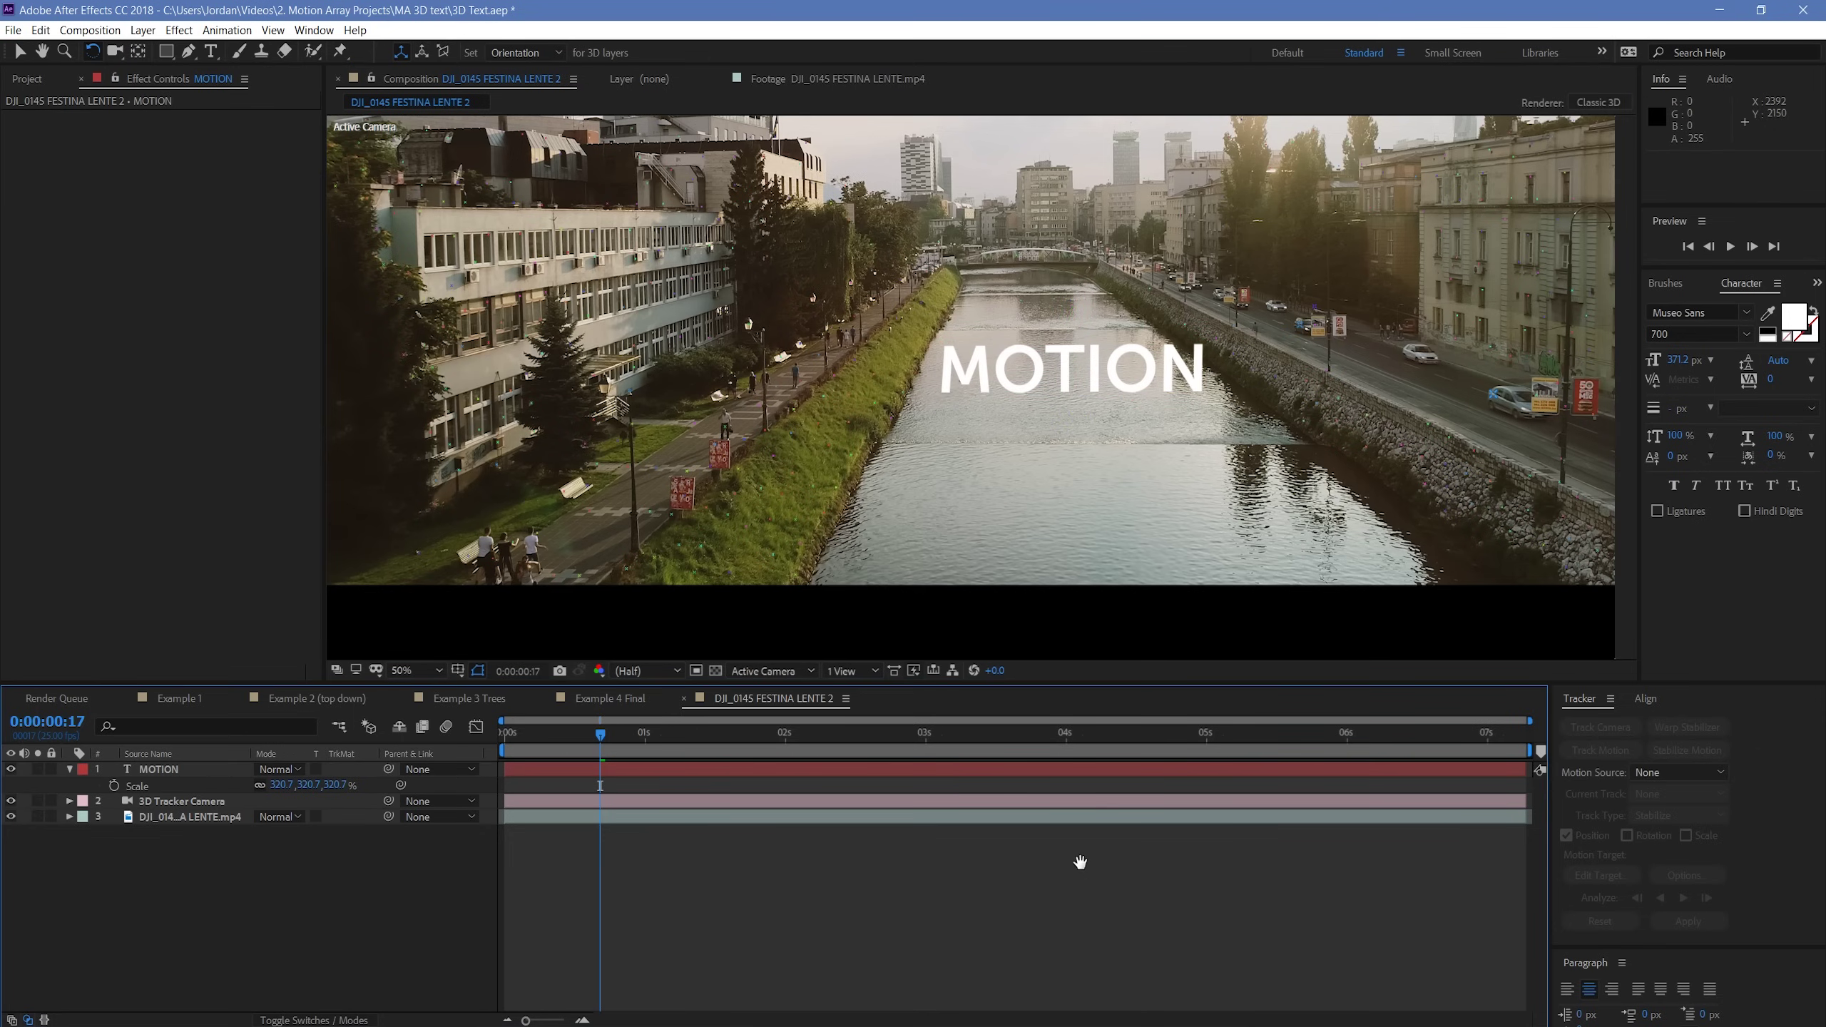
key("space")
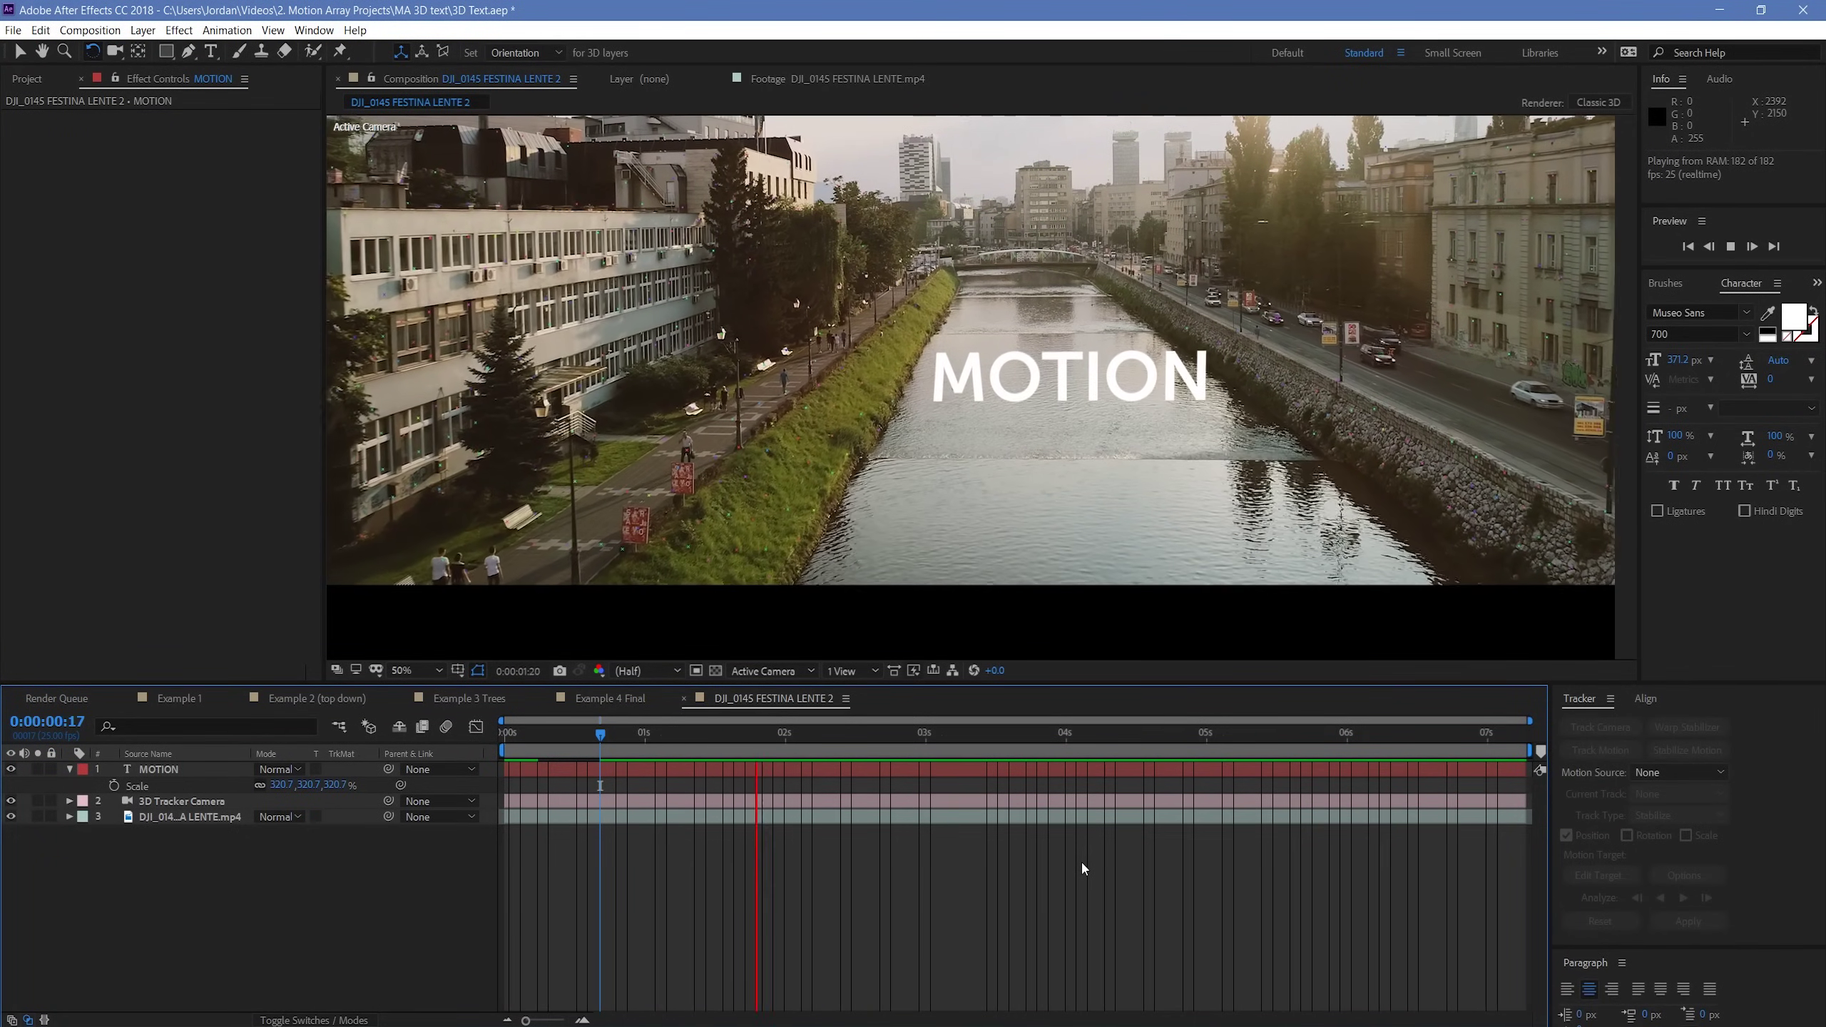
key("space")
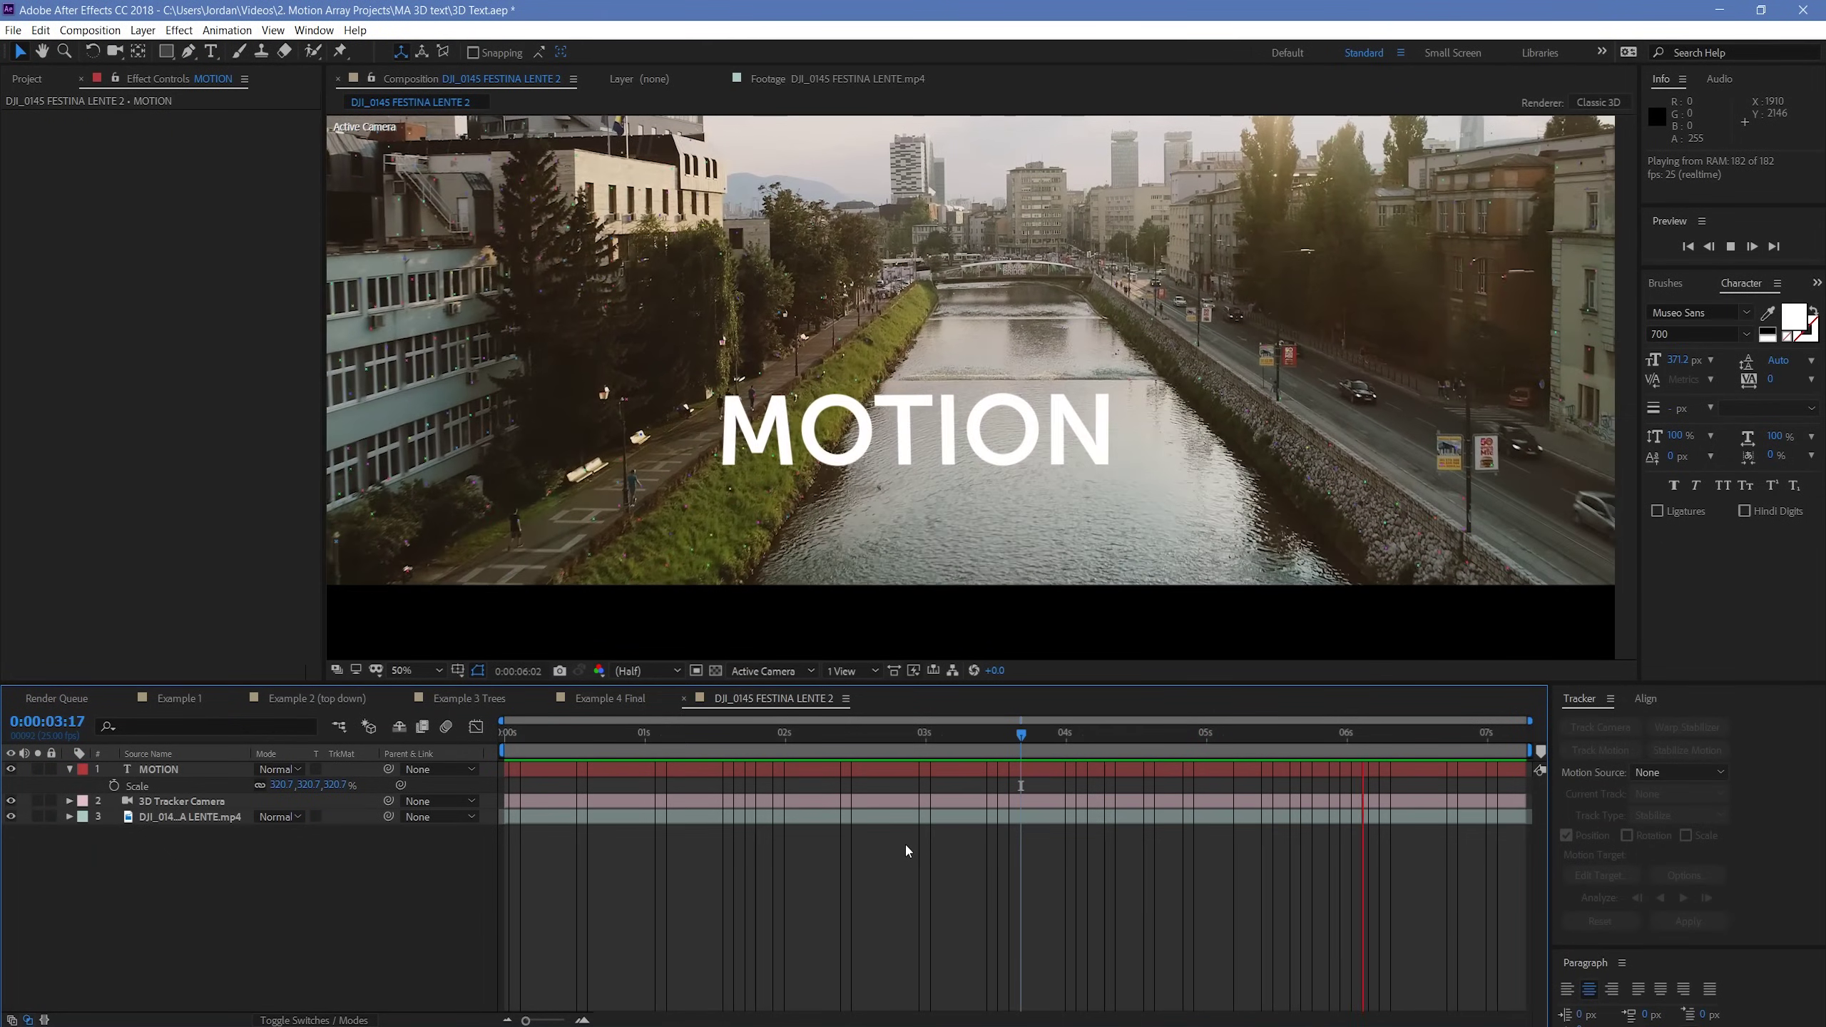
- Bring MOTION closer, scale it to 239.7%, lower it and shift it left, then preview
left_click(841, 806)
left_click(853, 768)
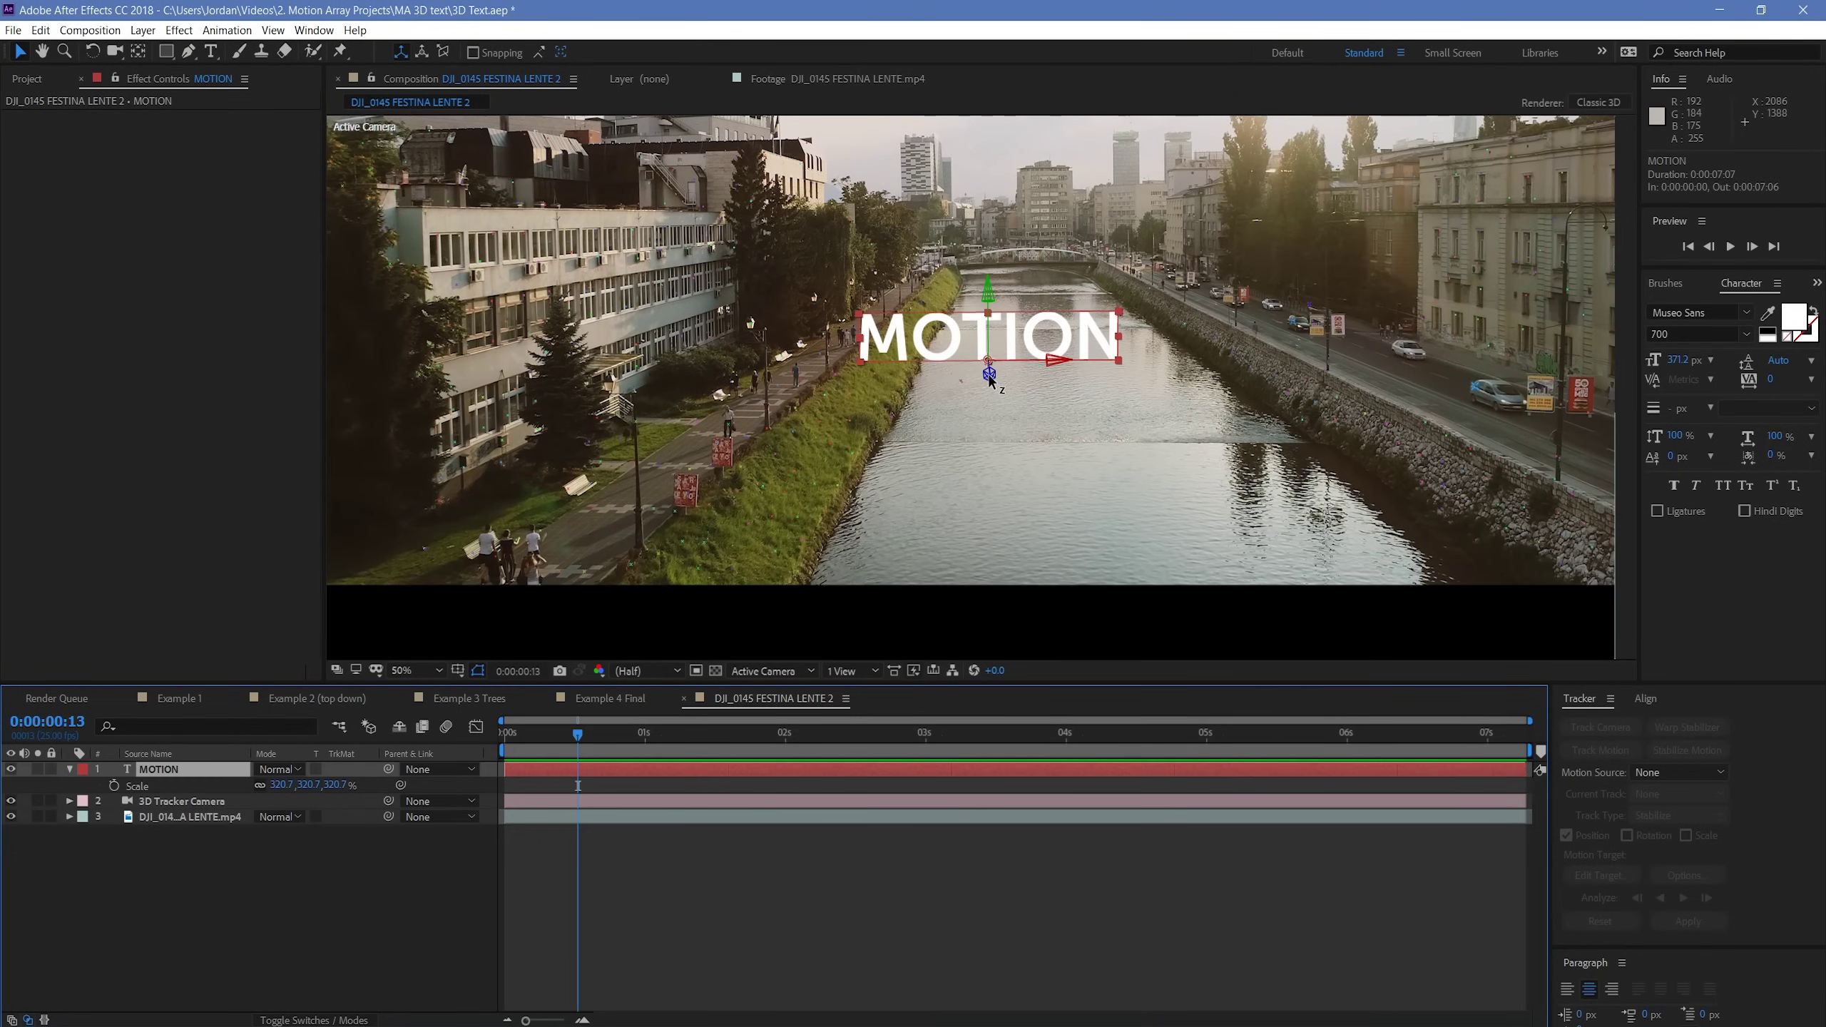
left_click_drag(989, 380, 1015, 744)
key("Page_Down")
key("Page_Down")
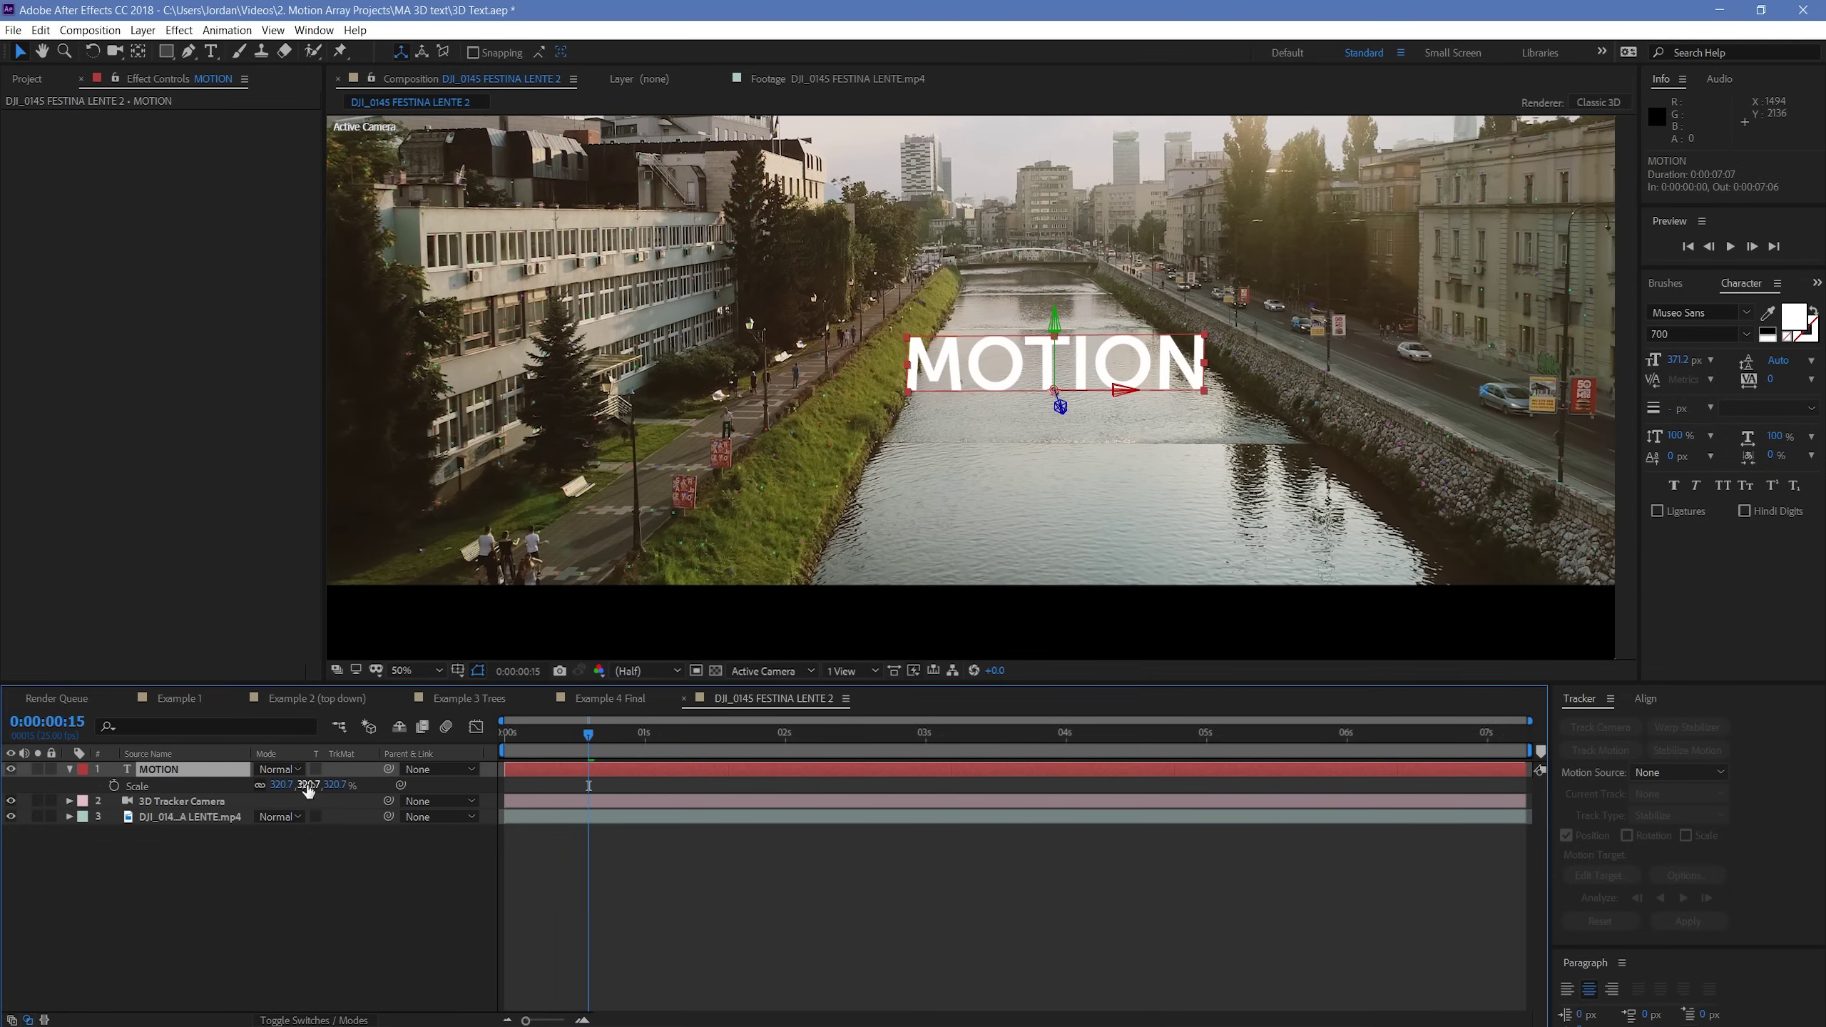
left_click_drag(308, 790, 266, 789)
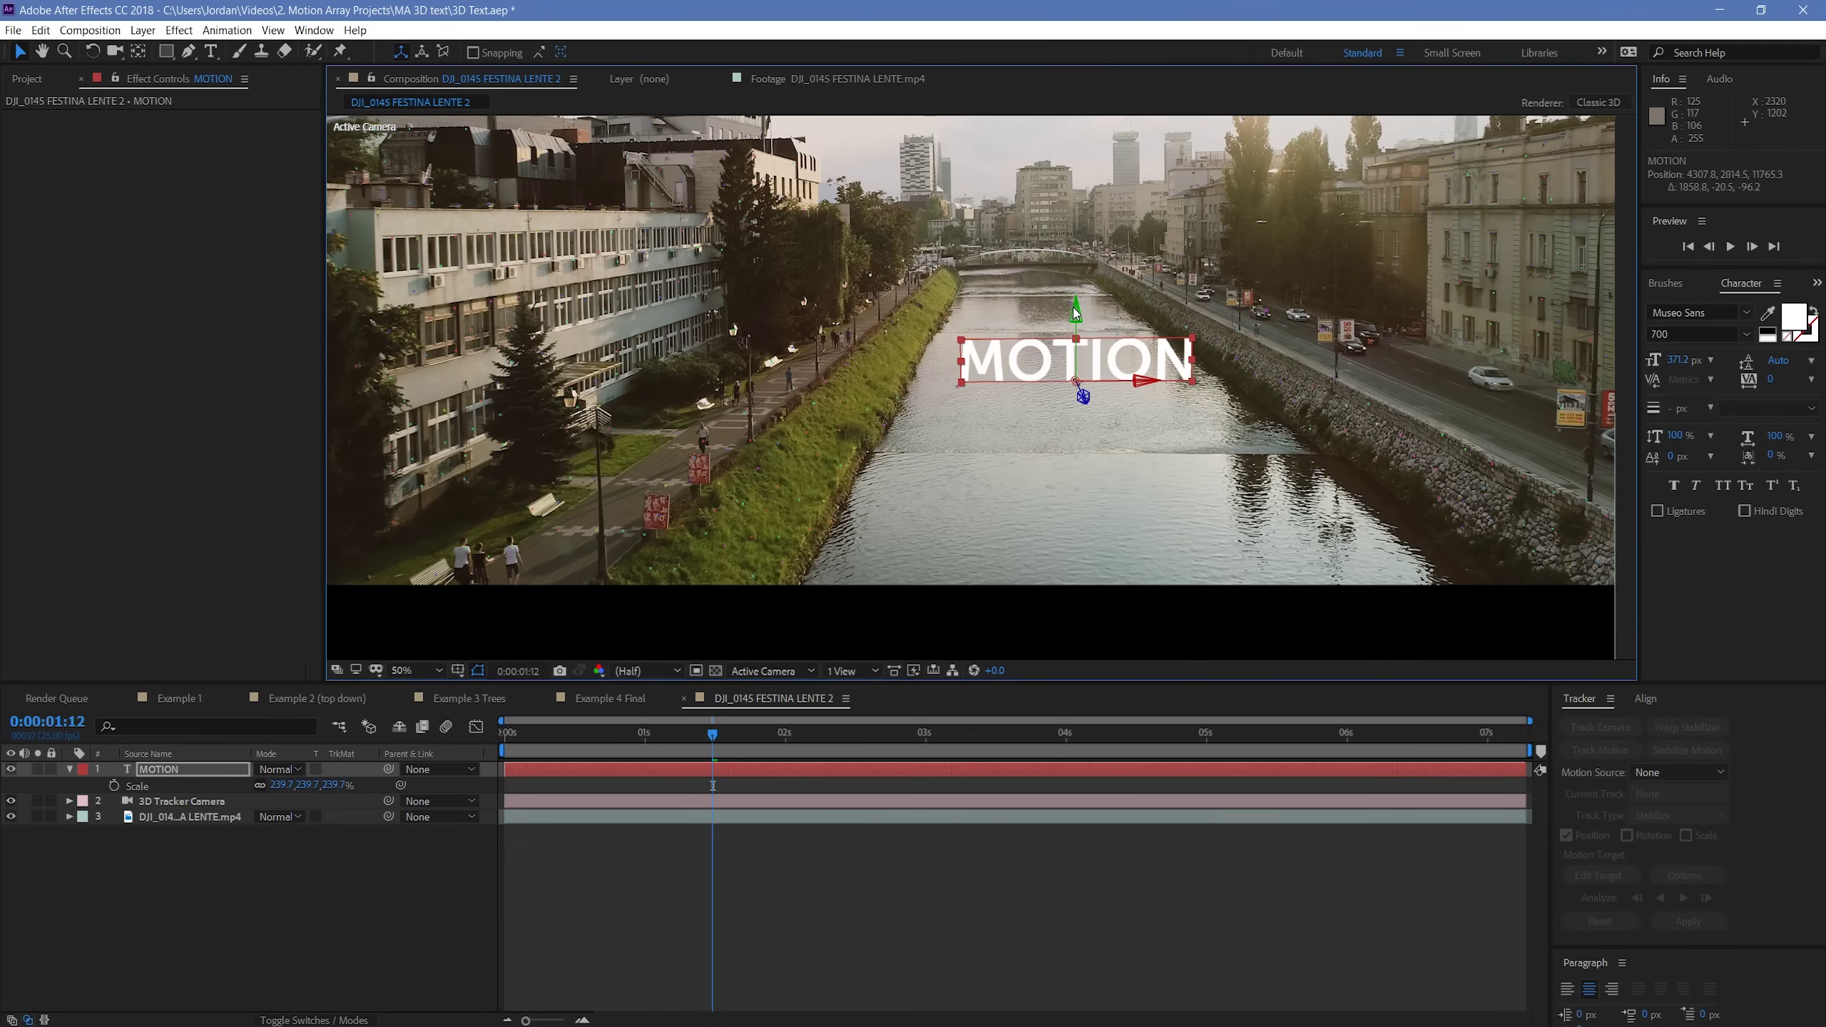
left_click_drag(1075, 312, 1104, 482)
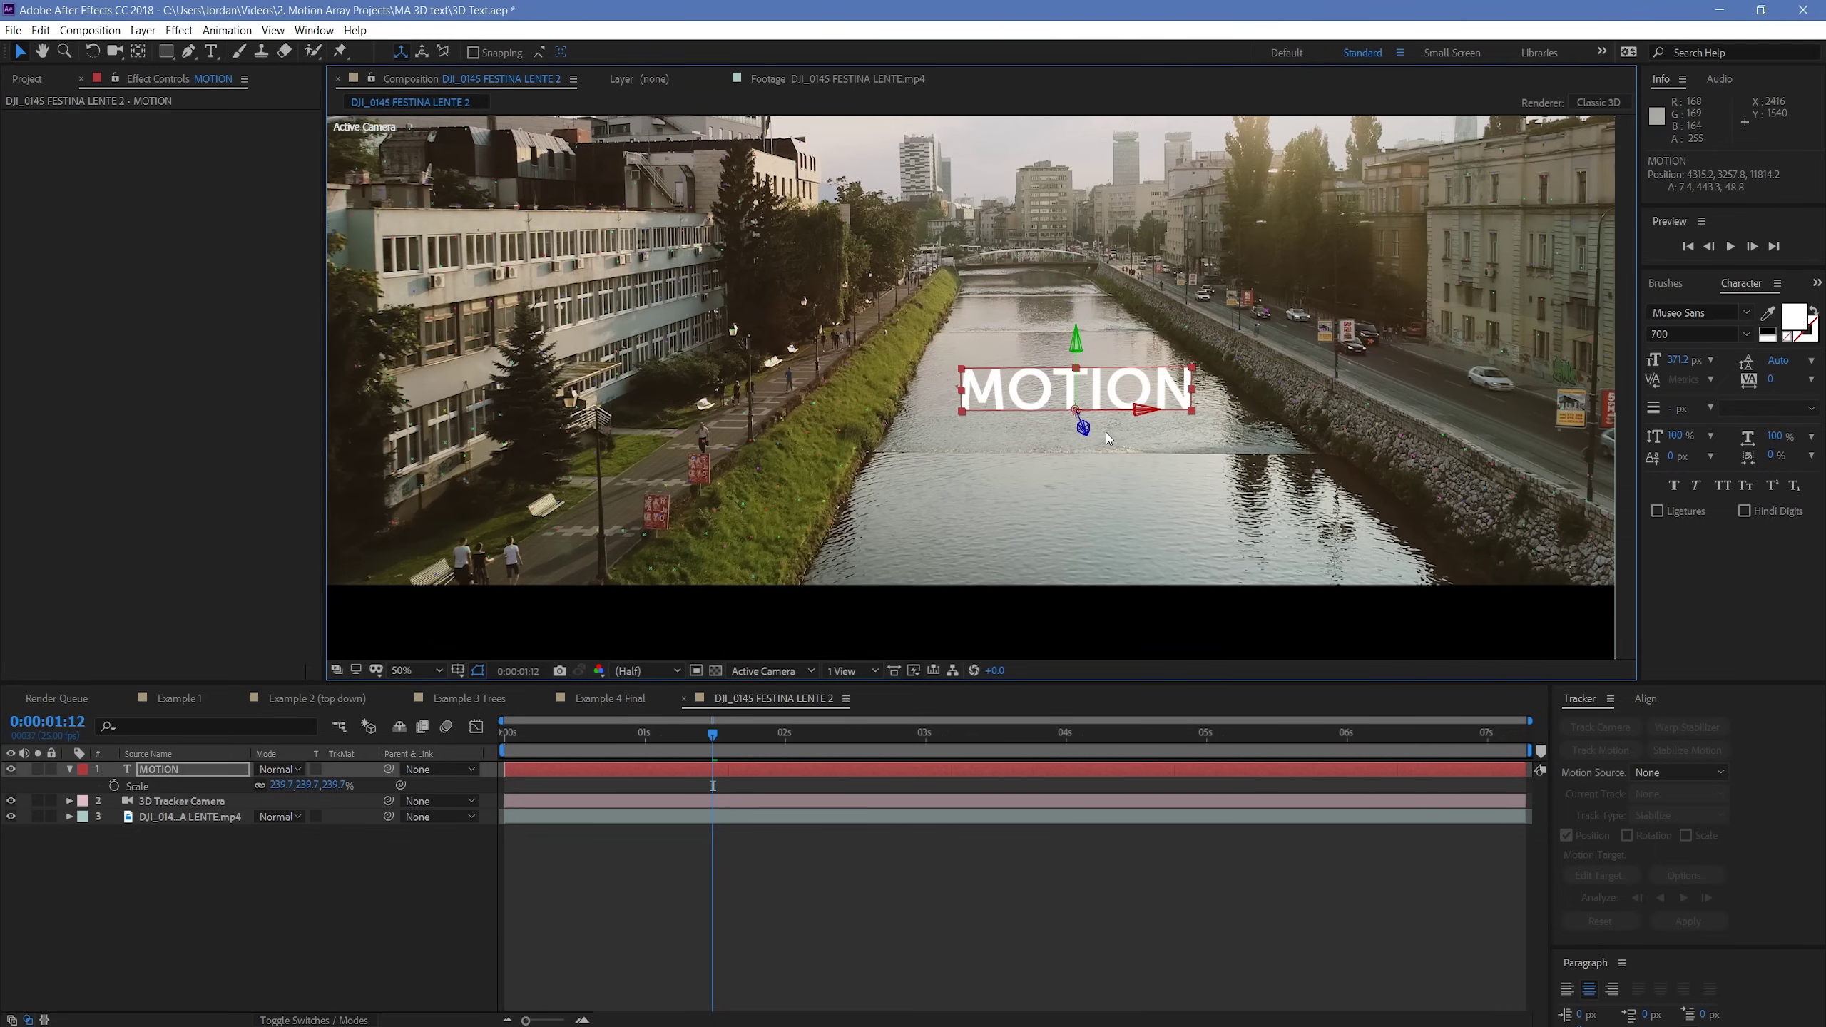
left_click_drag(1143, 411, 1099, 414)
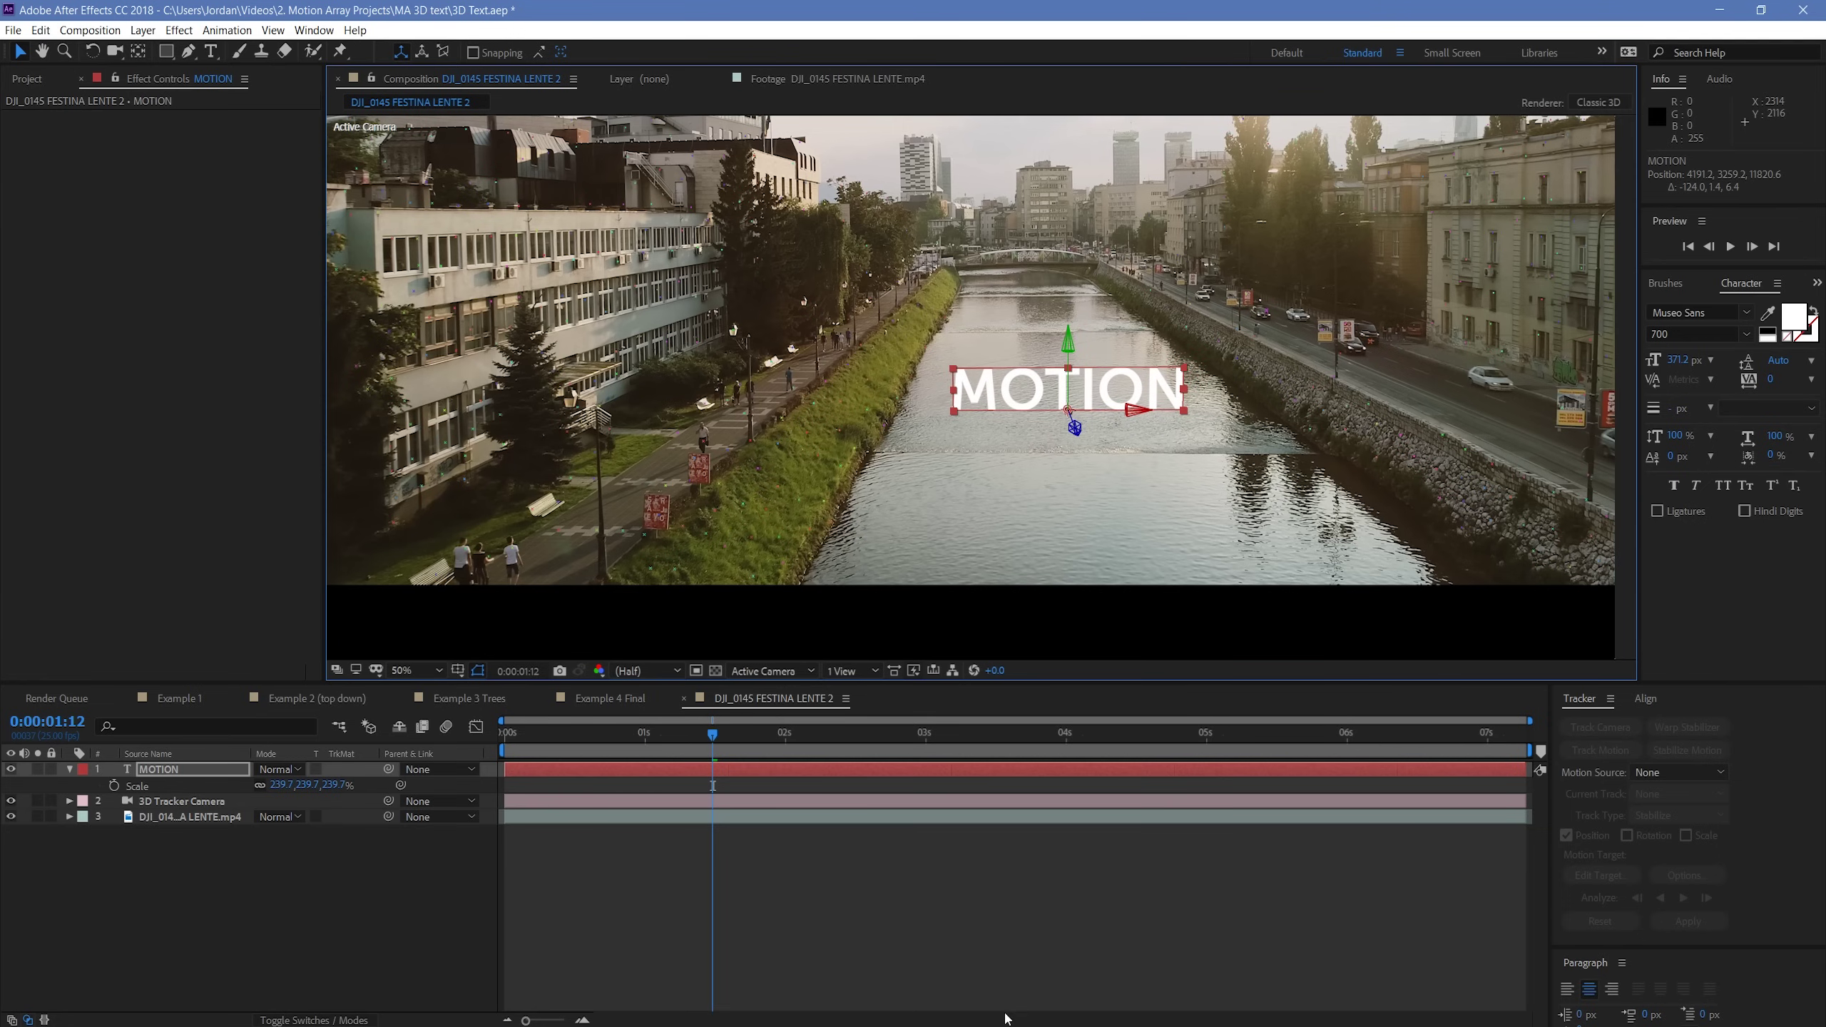
left_click(736, 833)
key("space")
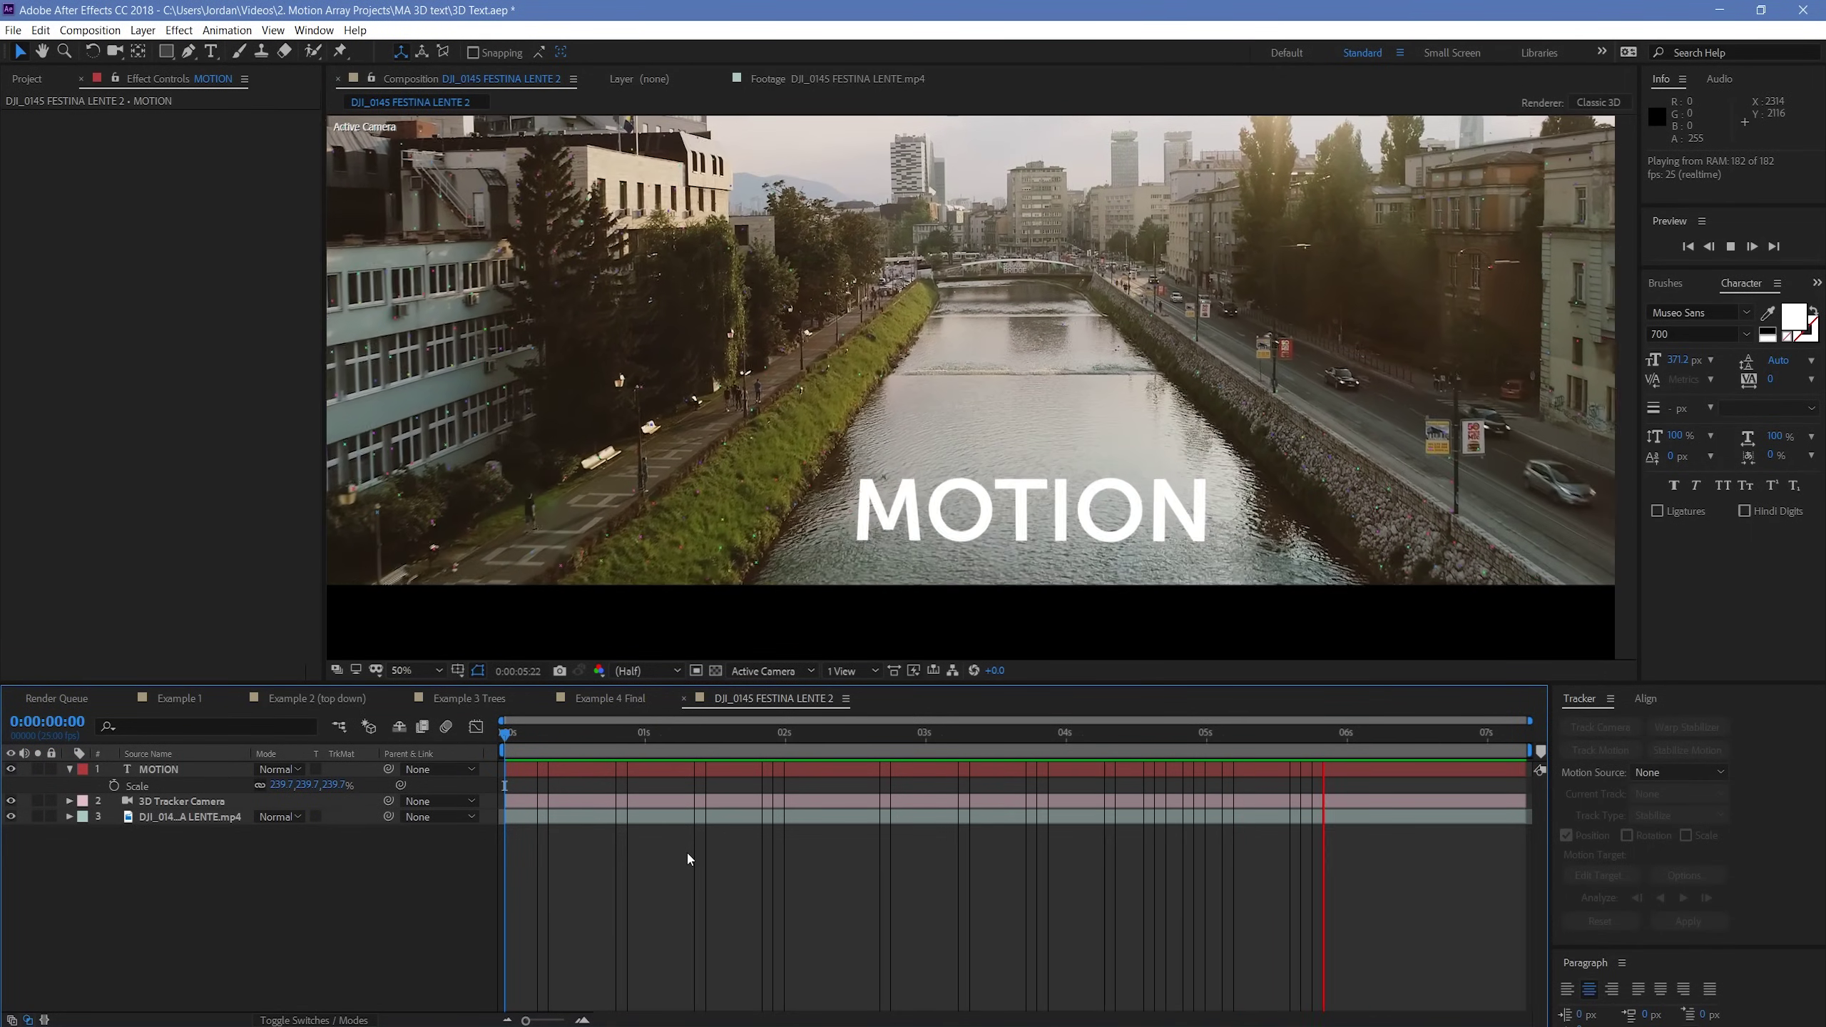
- Add the 2.35.png letterbox image as the top layer and scale it to 213.9%
key("space")
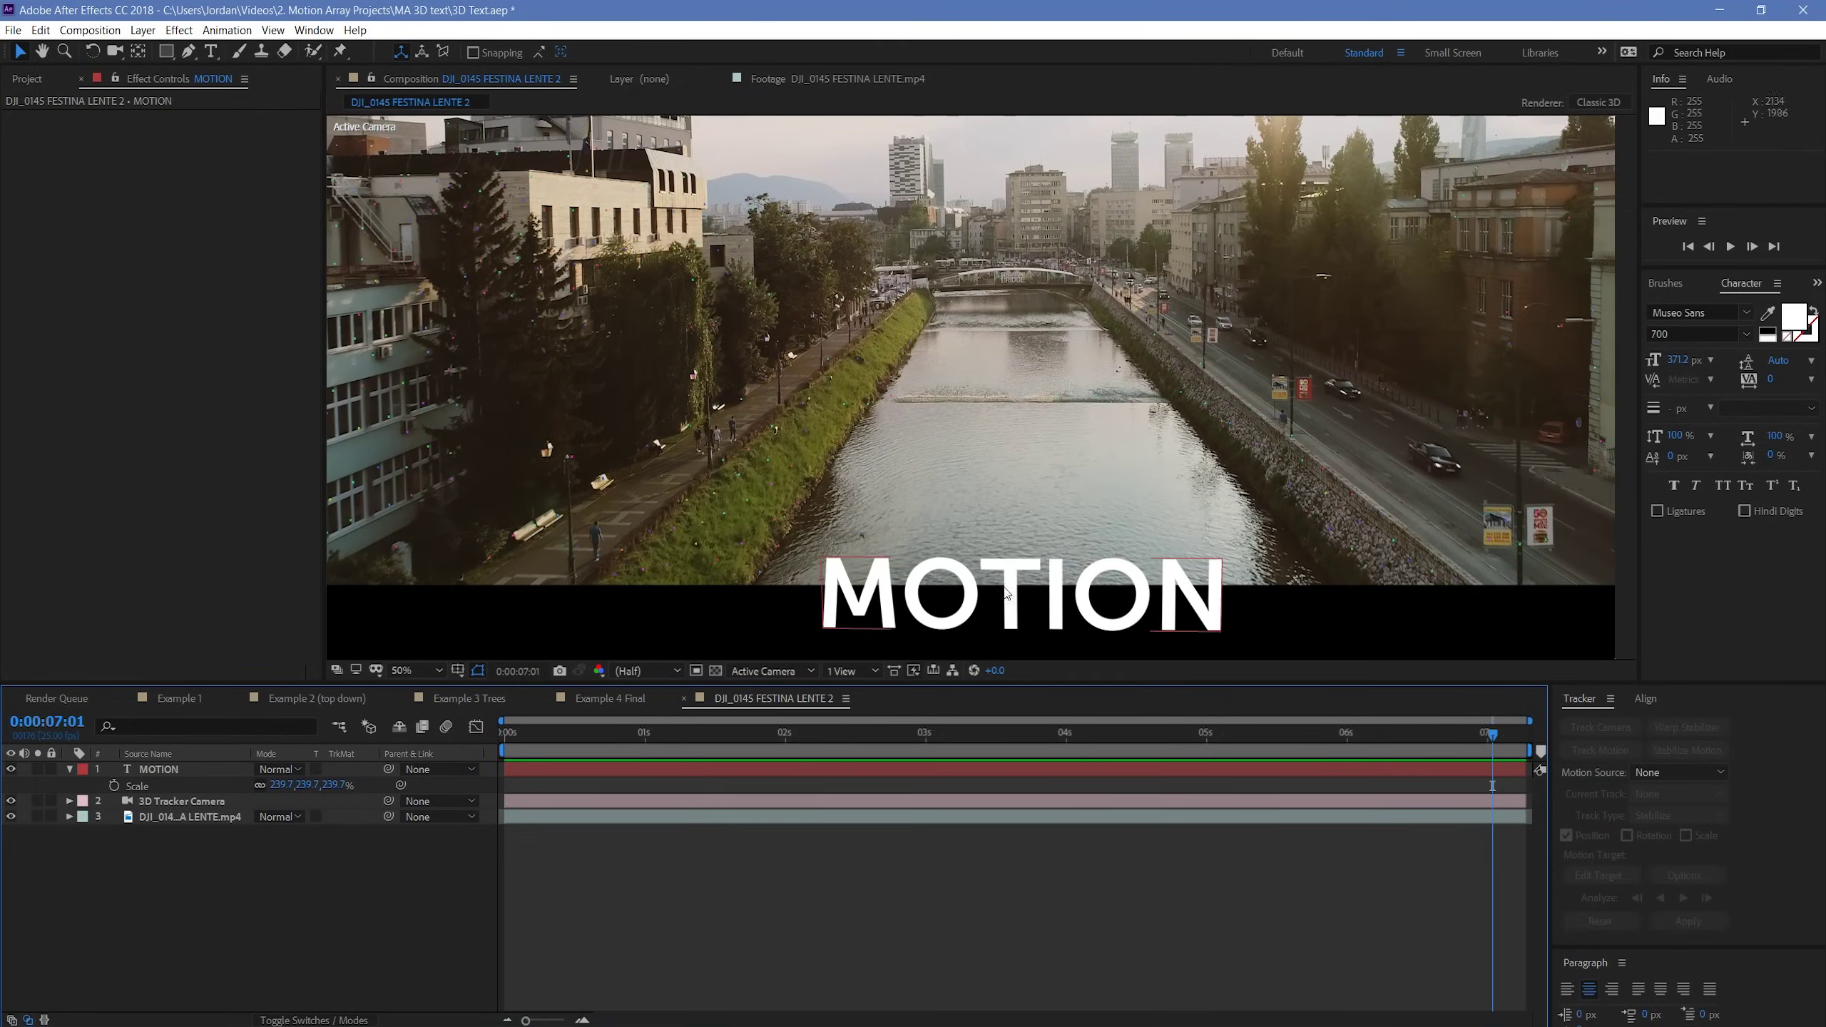
key("comma")
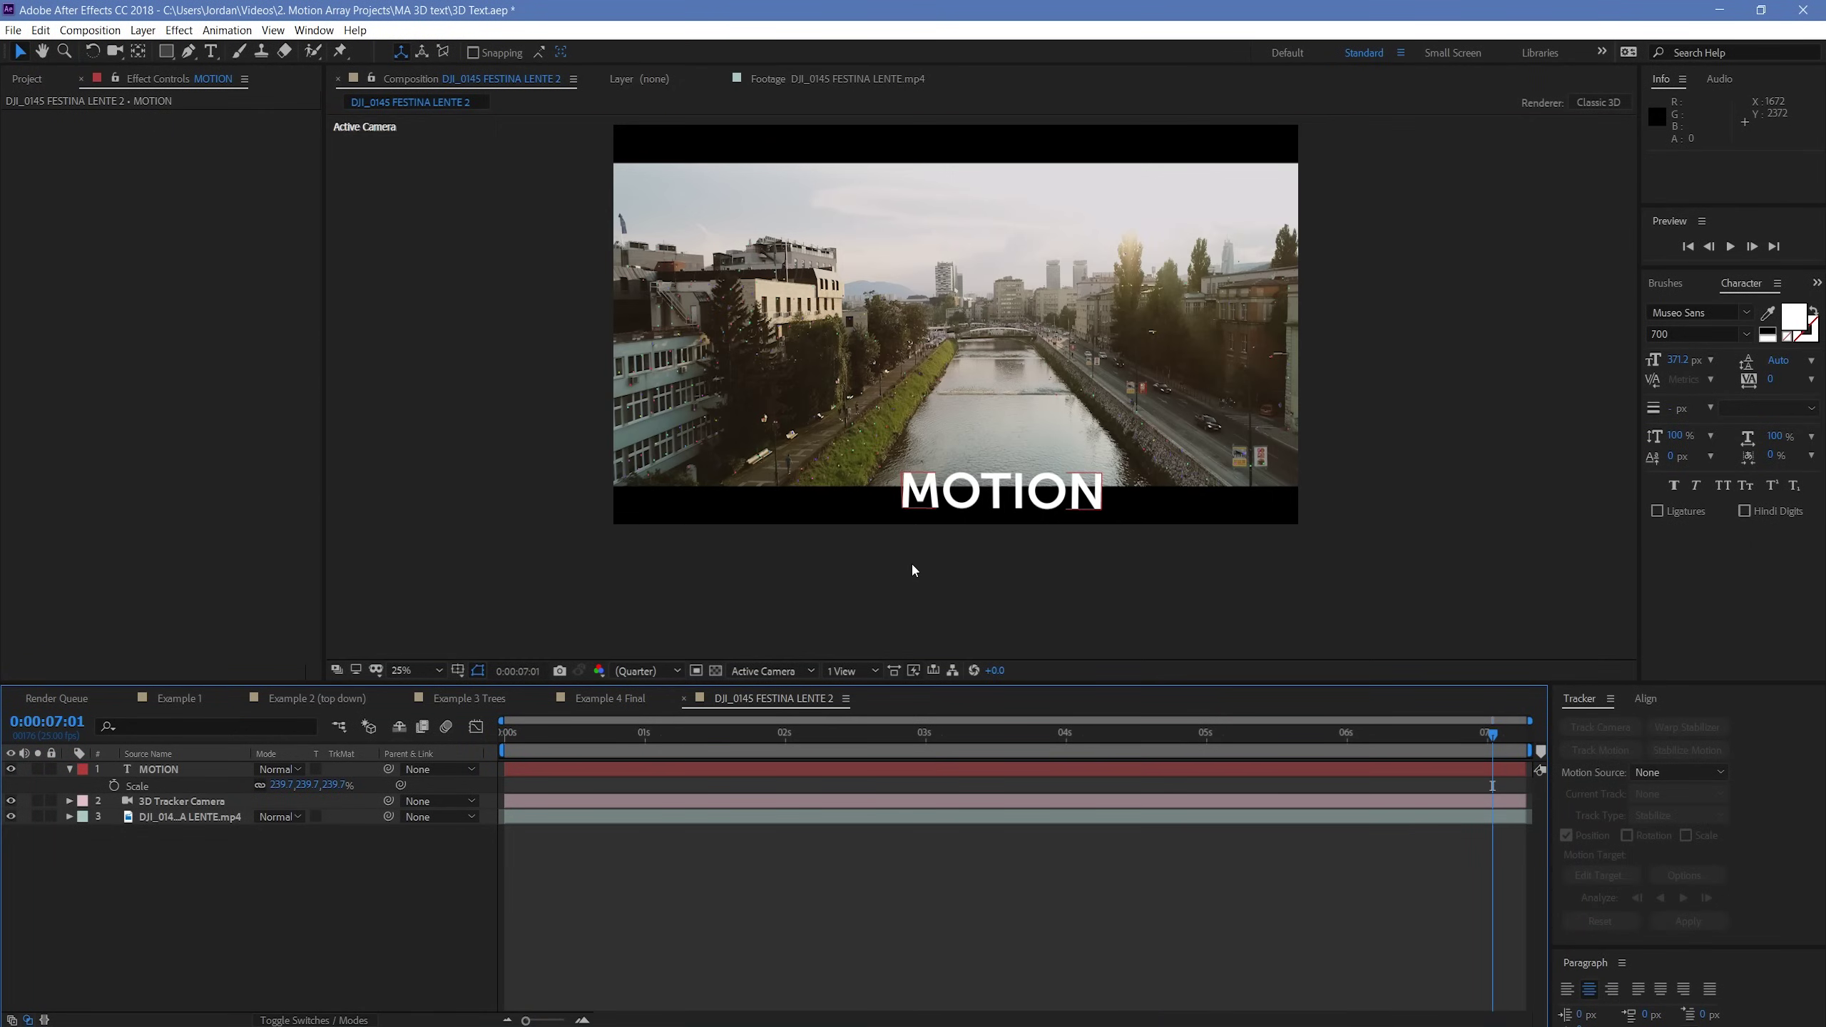
left_click(26, 79)
left_click(52, 474)
key("ctrl+slash")
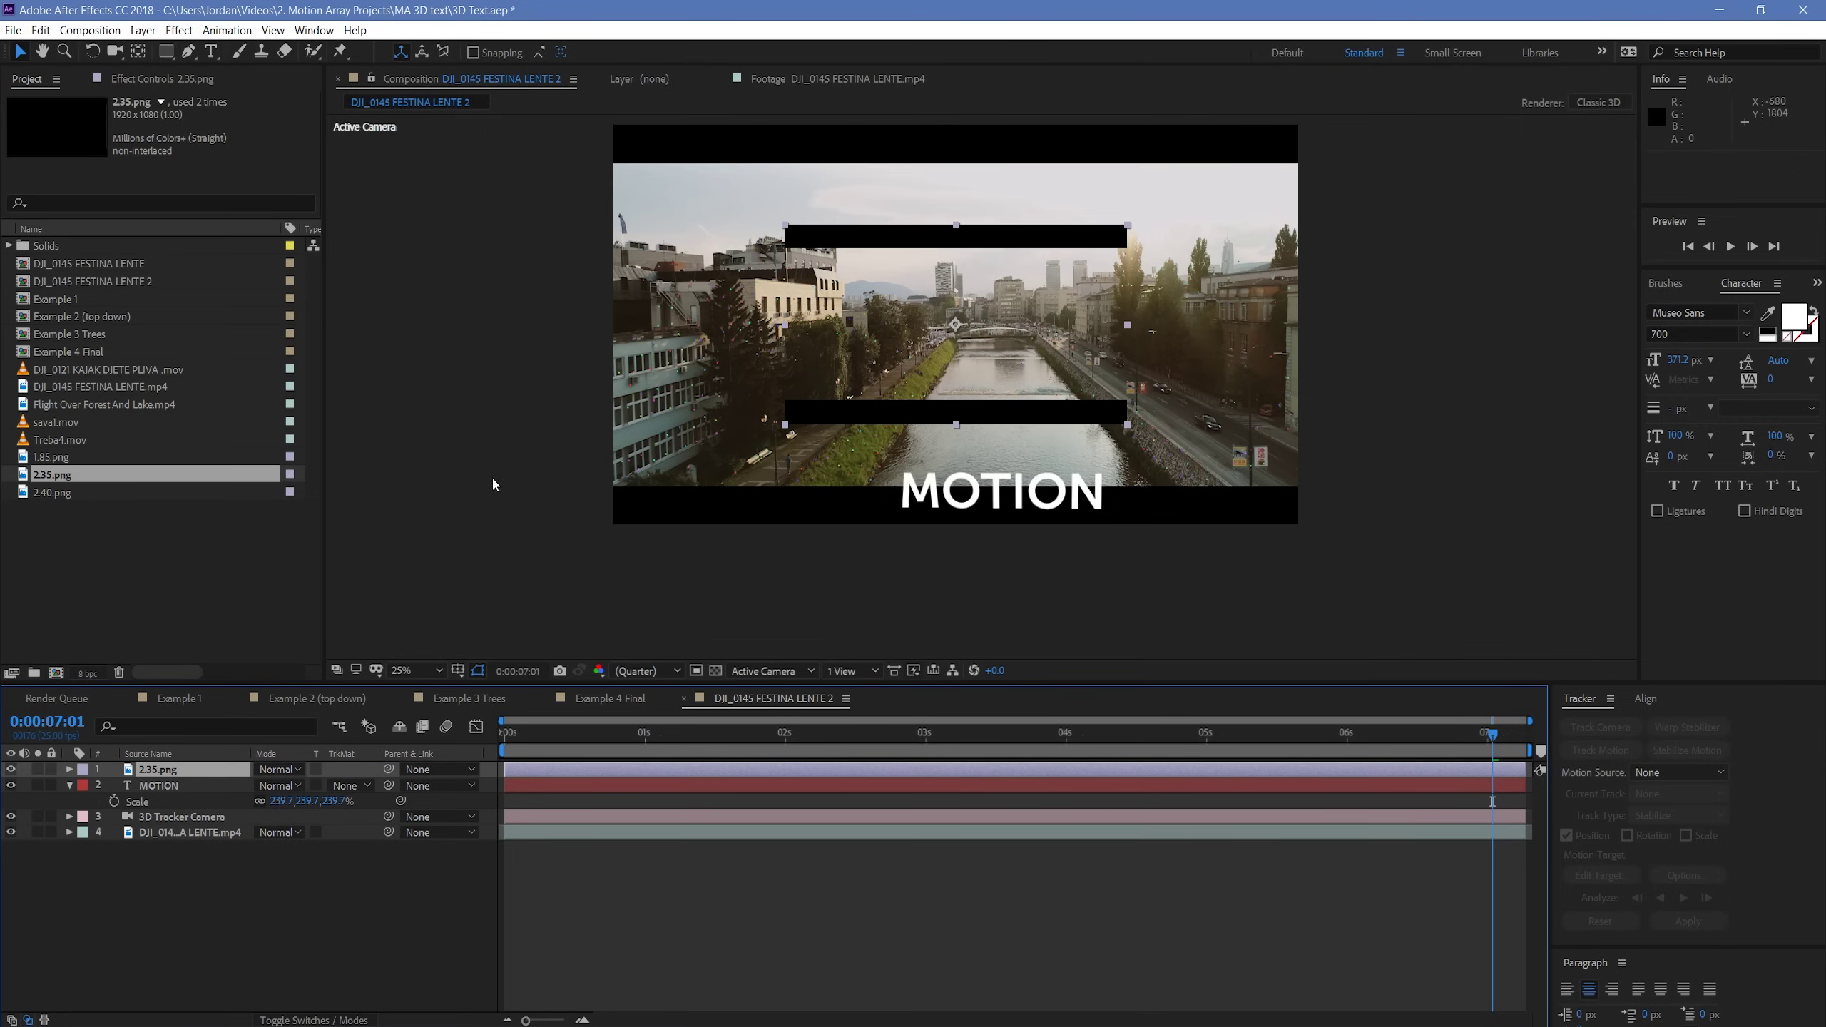
key("s")
left_click_drag(284, 785, 336, 767)
left_click(843, 905)
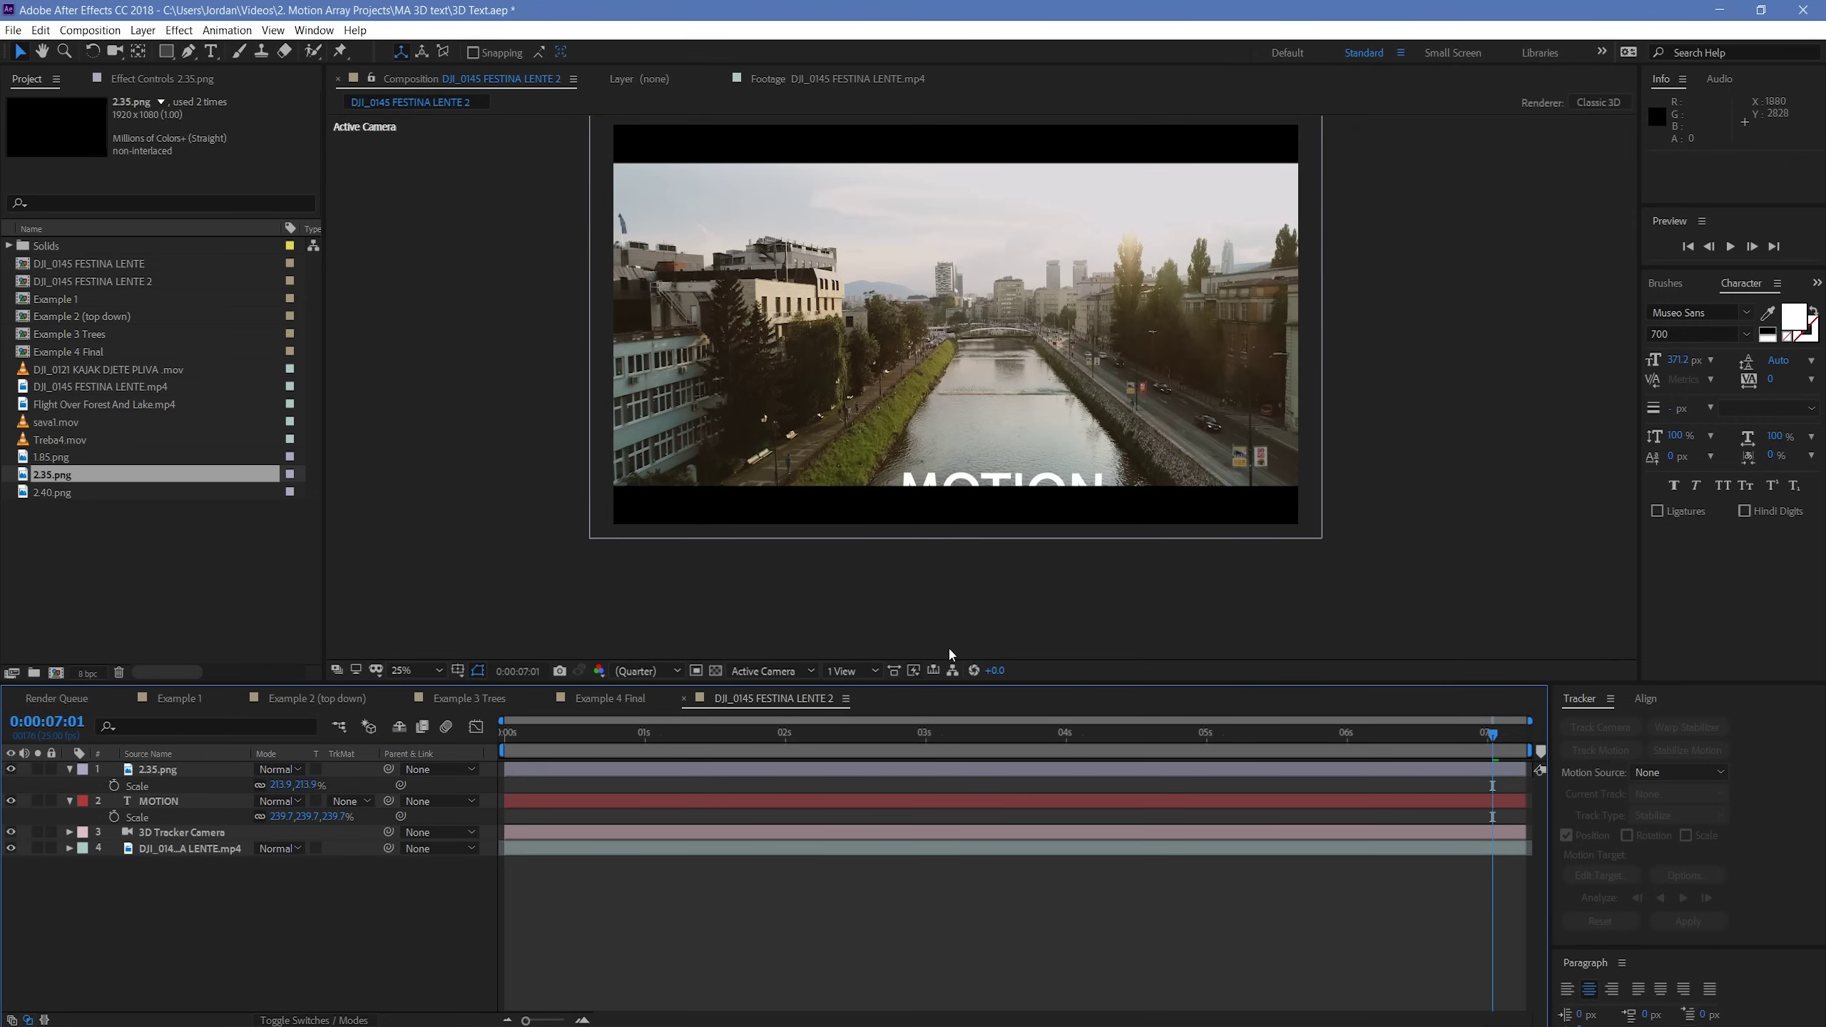
left_click_drag(1447, 737, 545, 766)
scroll(1132, 409, "up", 2)
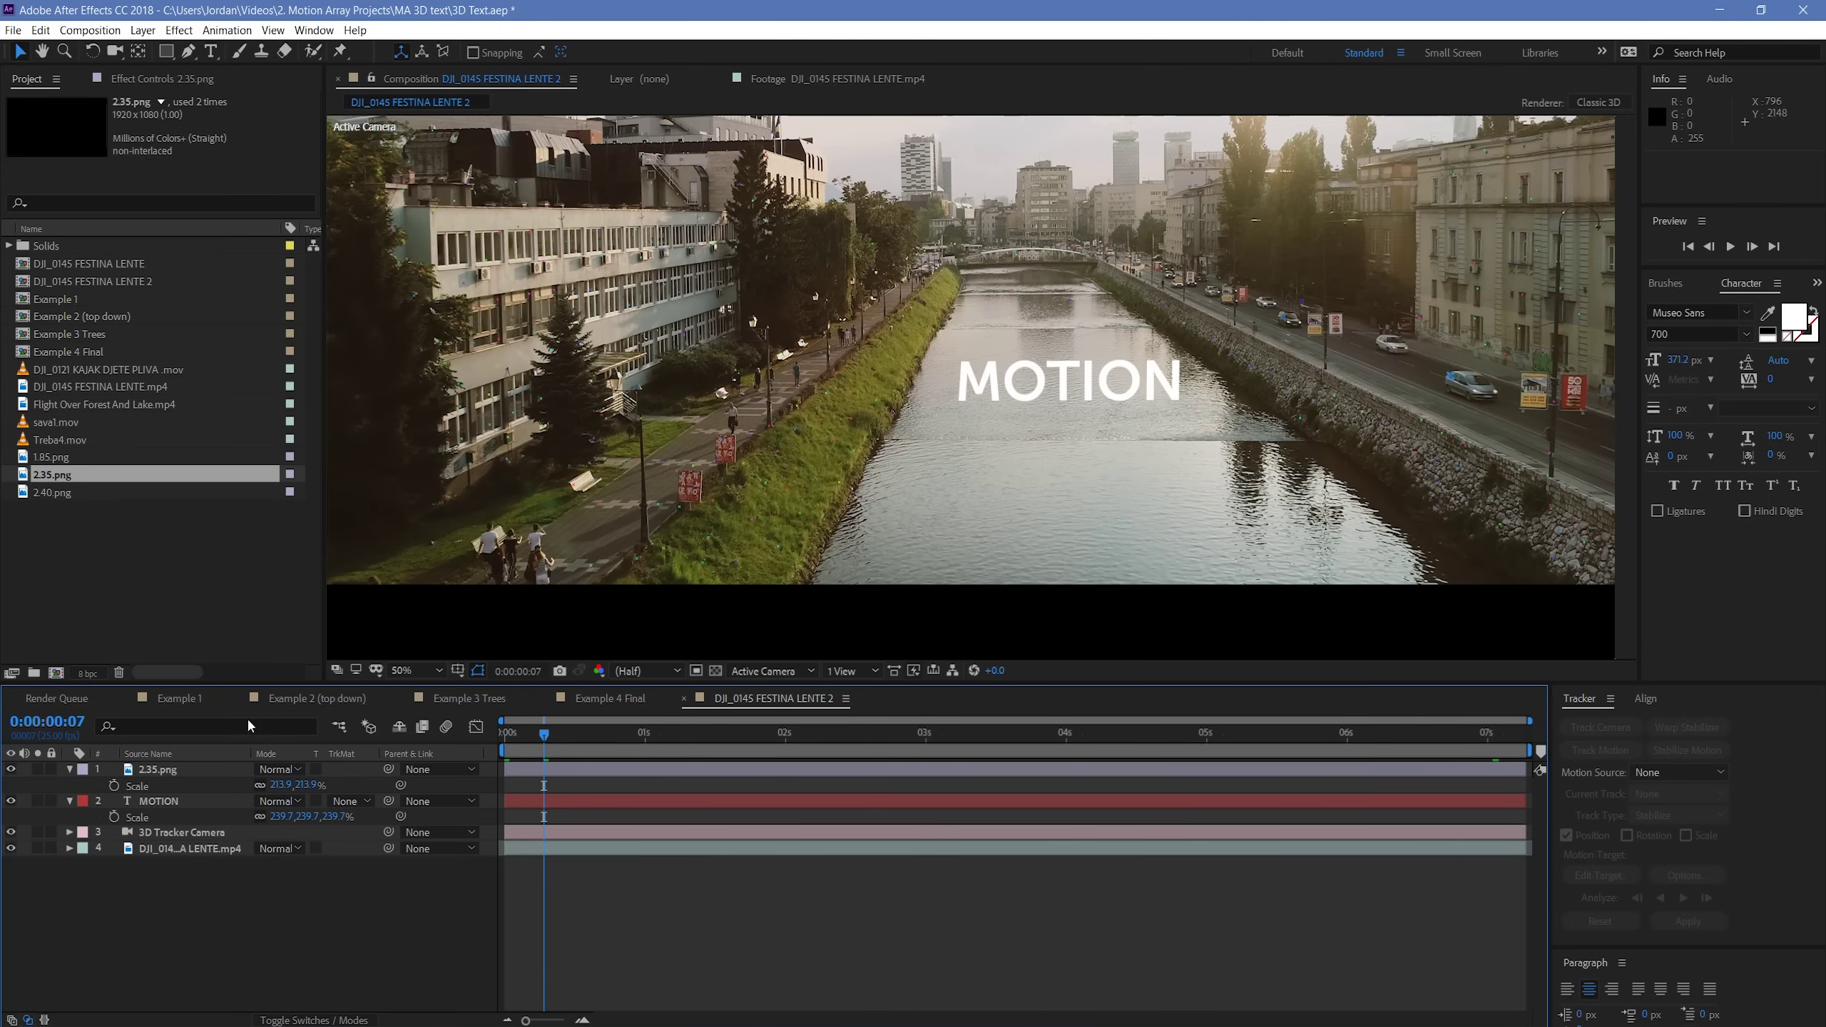
- Collapse the layer properties and rename the letterbox layer to BLACK BARS
left_click(70, 769)
left_click(70, 784)
left_click(180, 766)
right_click(180, 767)
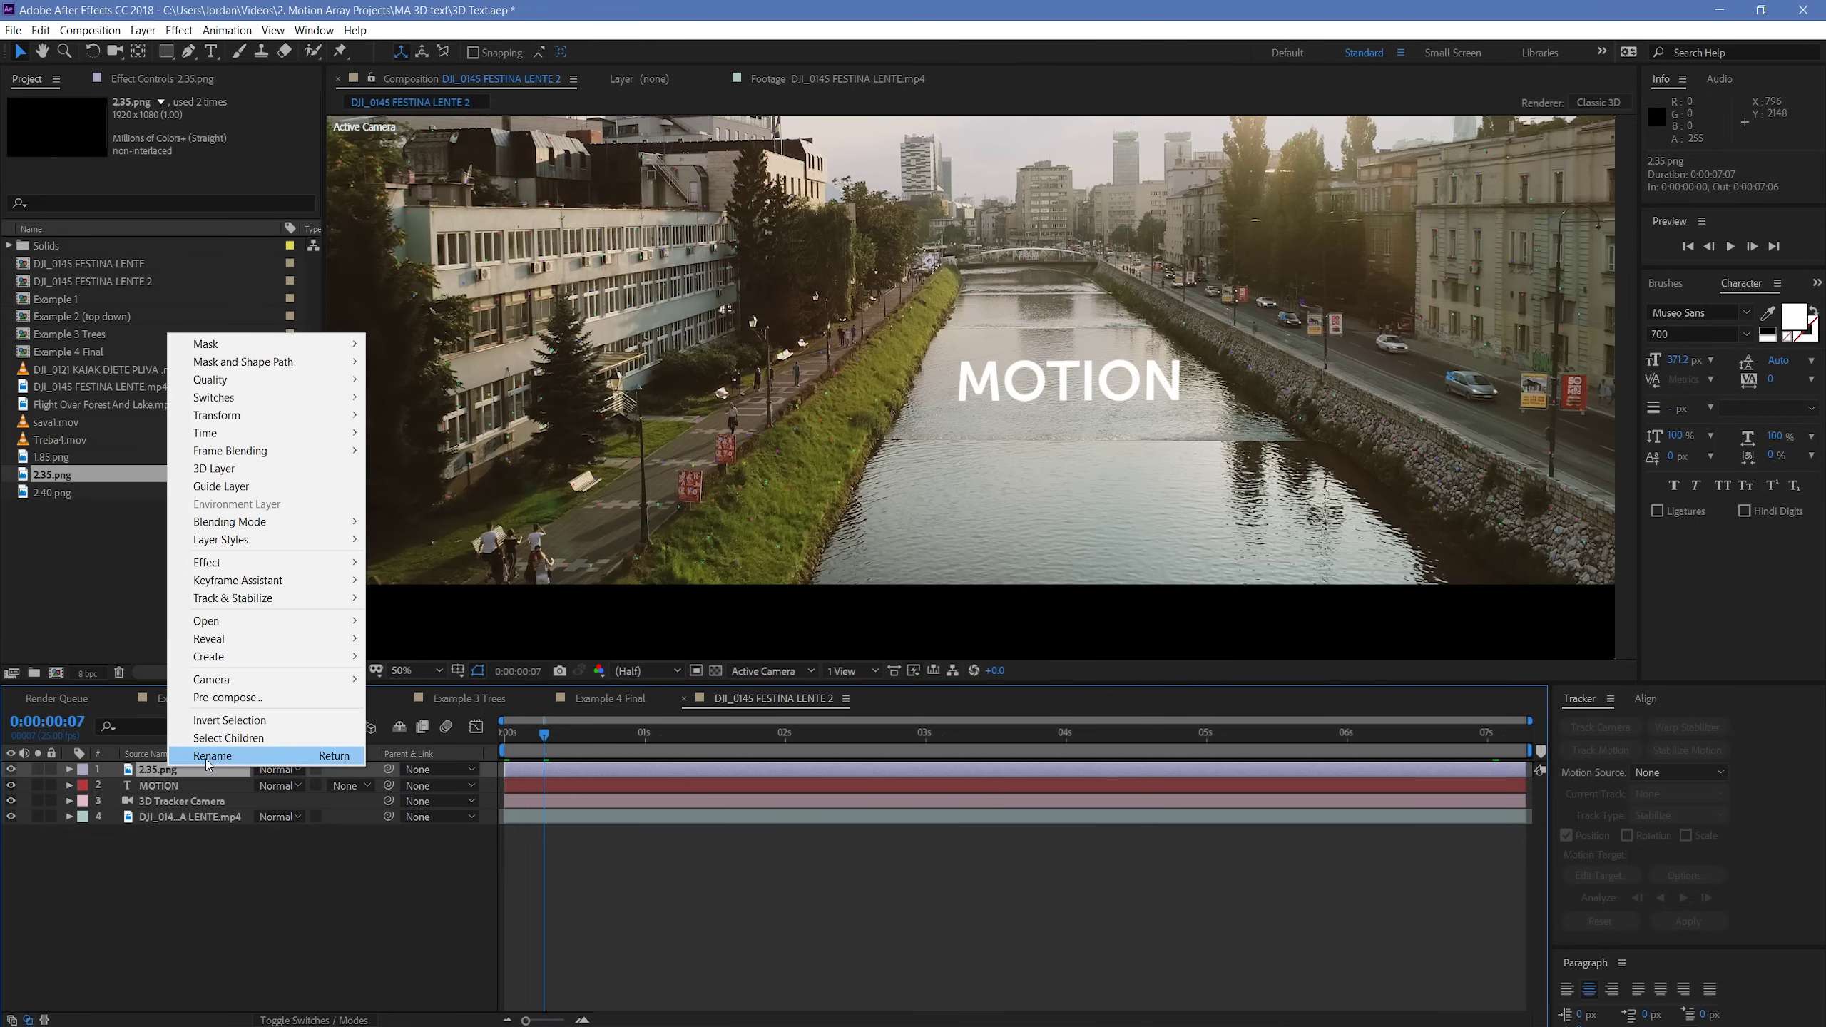
left_click(201, 757)
type("ASP")
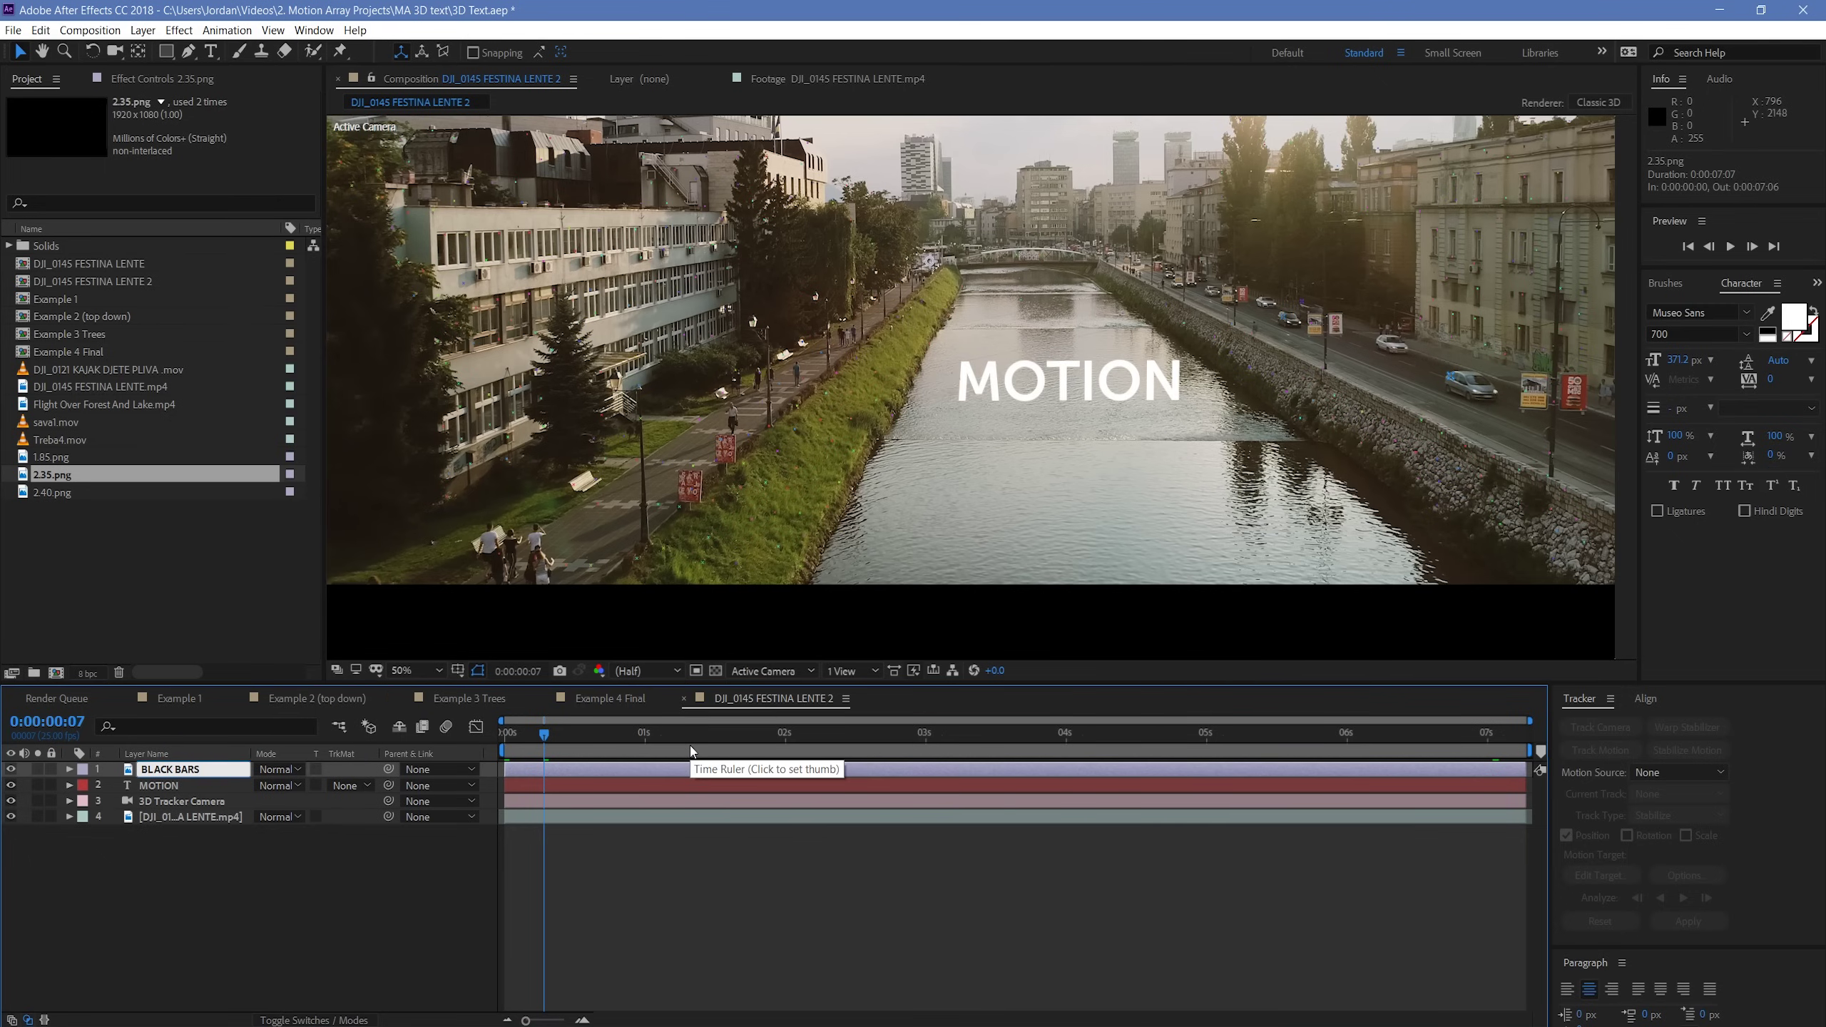
left_click(173, 784)
- Rename the text layer to MOTION TEXT and the river footage layer to BASE FOOTAGE
right_click(173, 785)
left_click(302, 793)
type("TEXT")
key("Return")
right_click(208, 814)
left_click(245, 817)
type("BASE FOOTAGE")
key("Return")
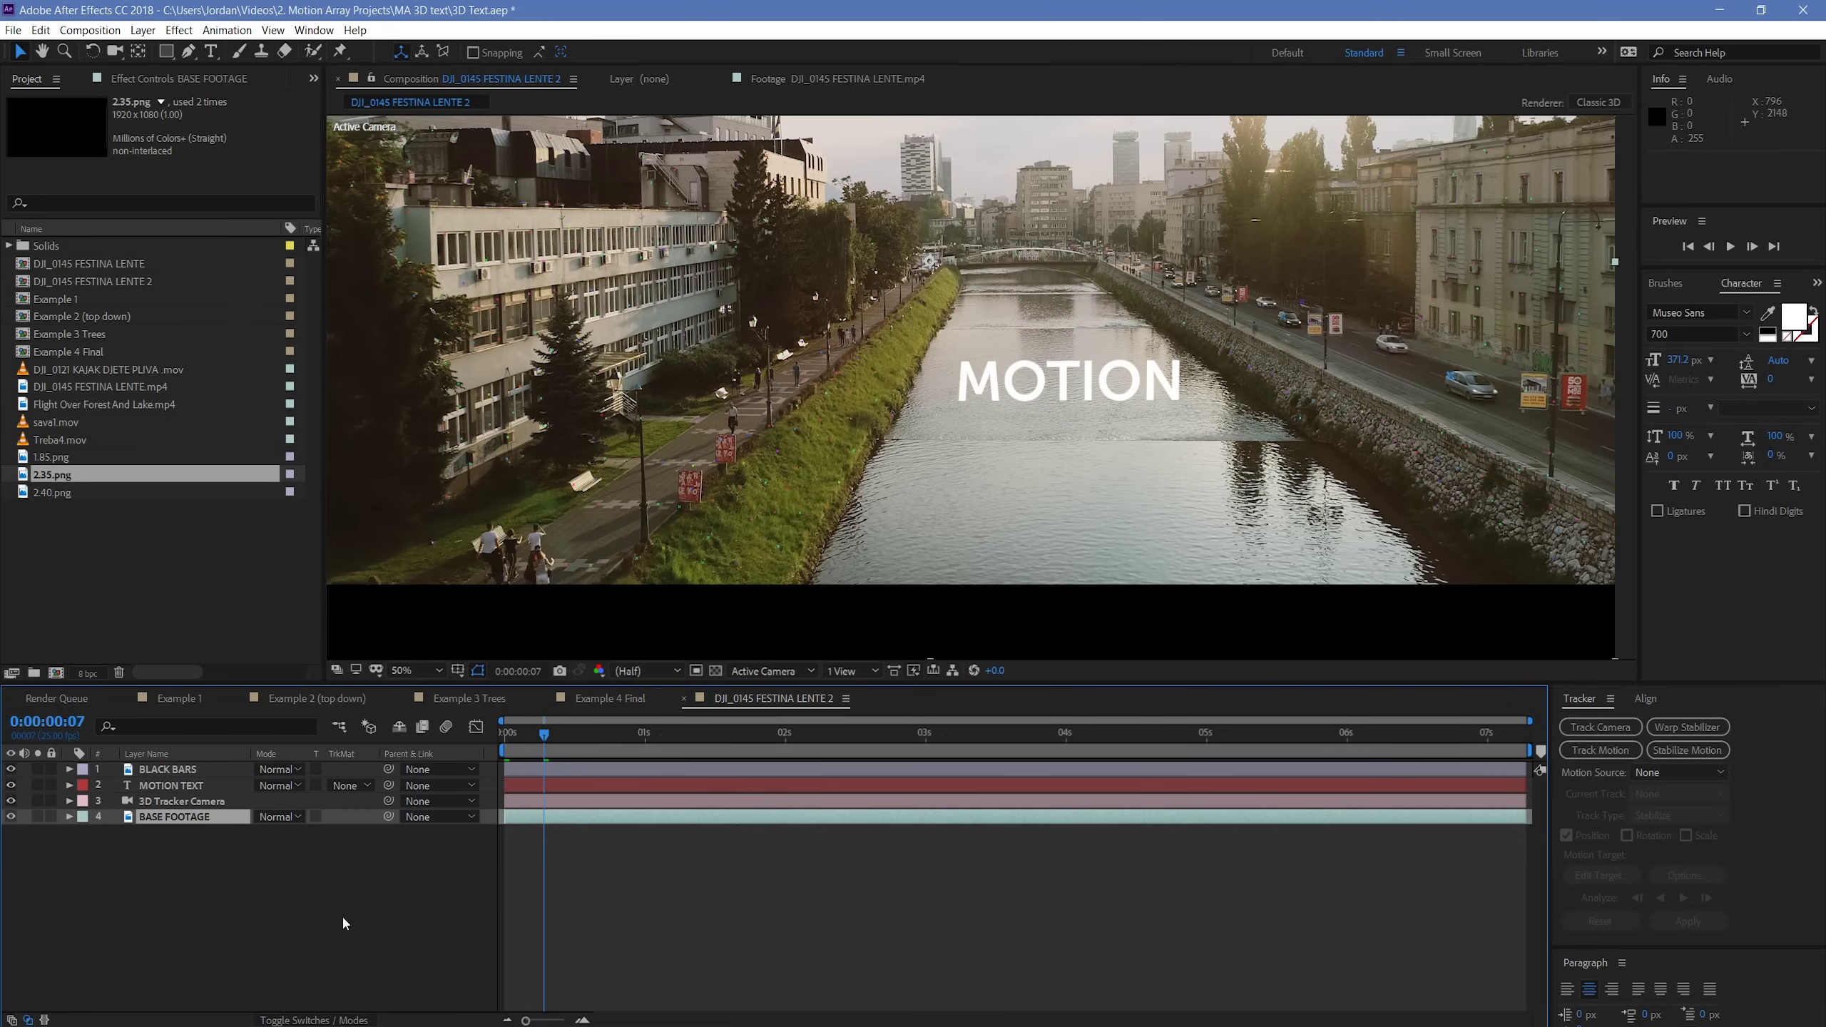
left_click(198, 787)
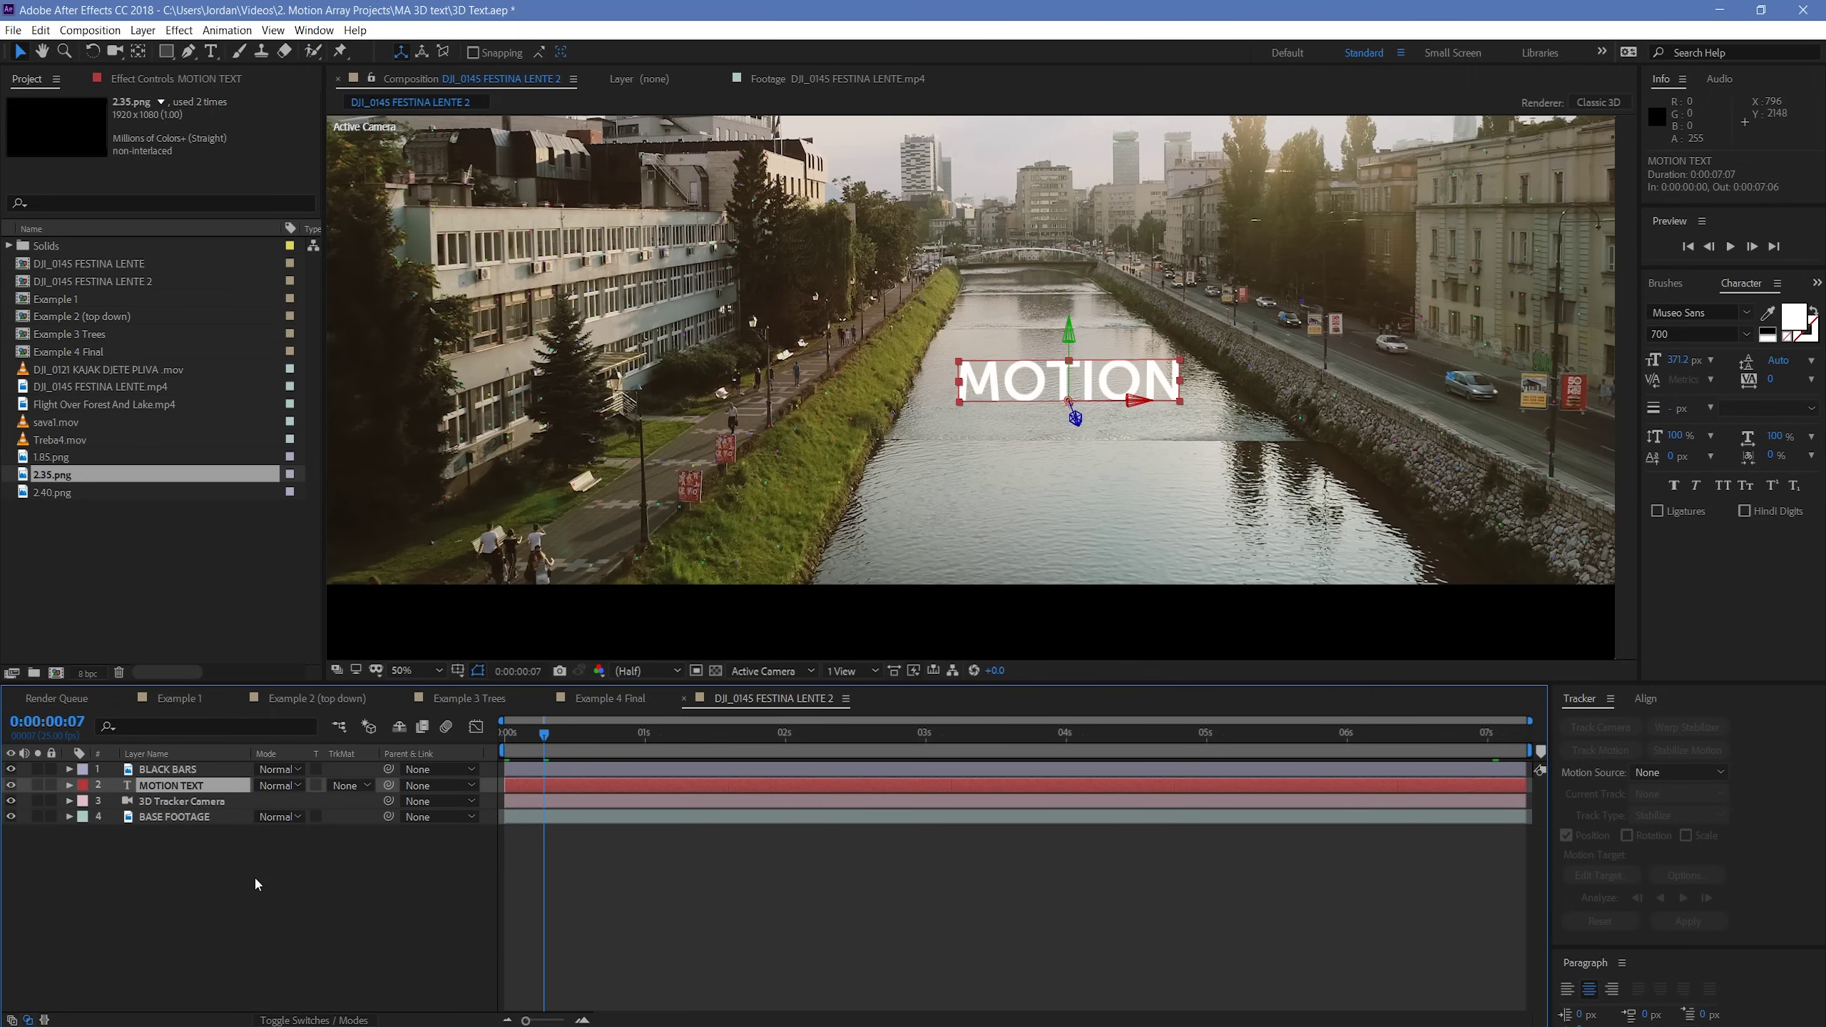
- Duplicate MOTION TEXT, drag the copy below the original, and name it MOTION SHADOW
key("ctrl+d")
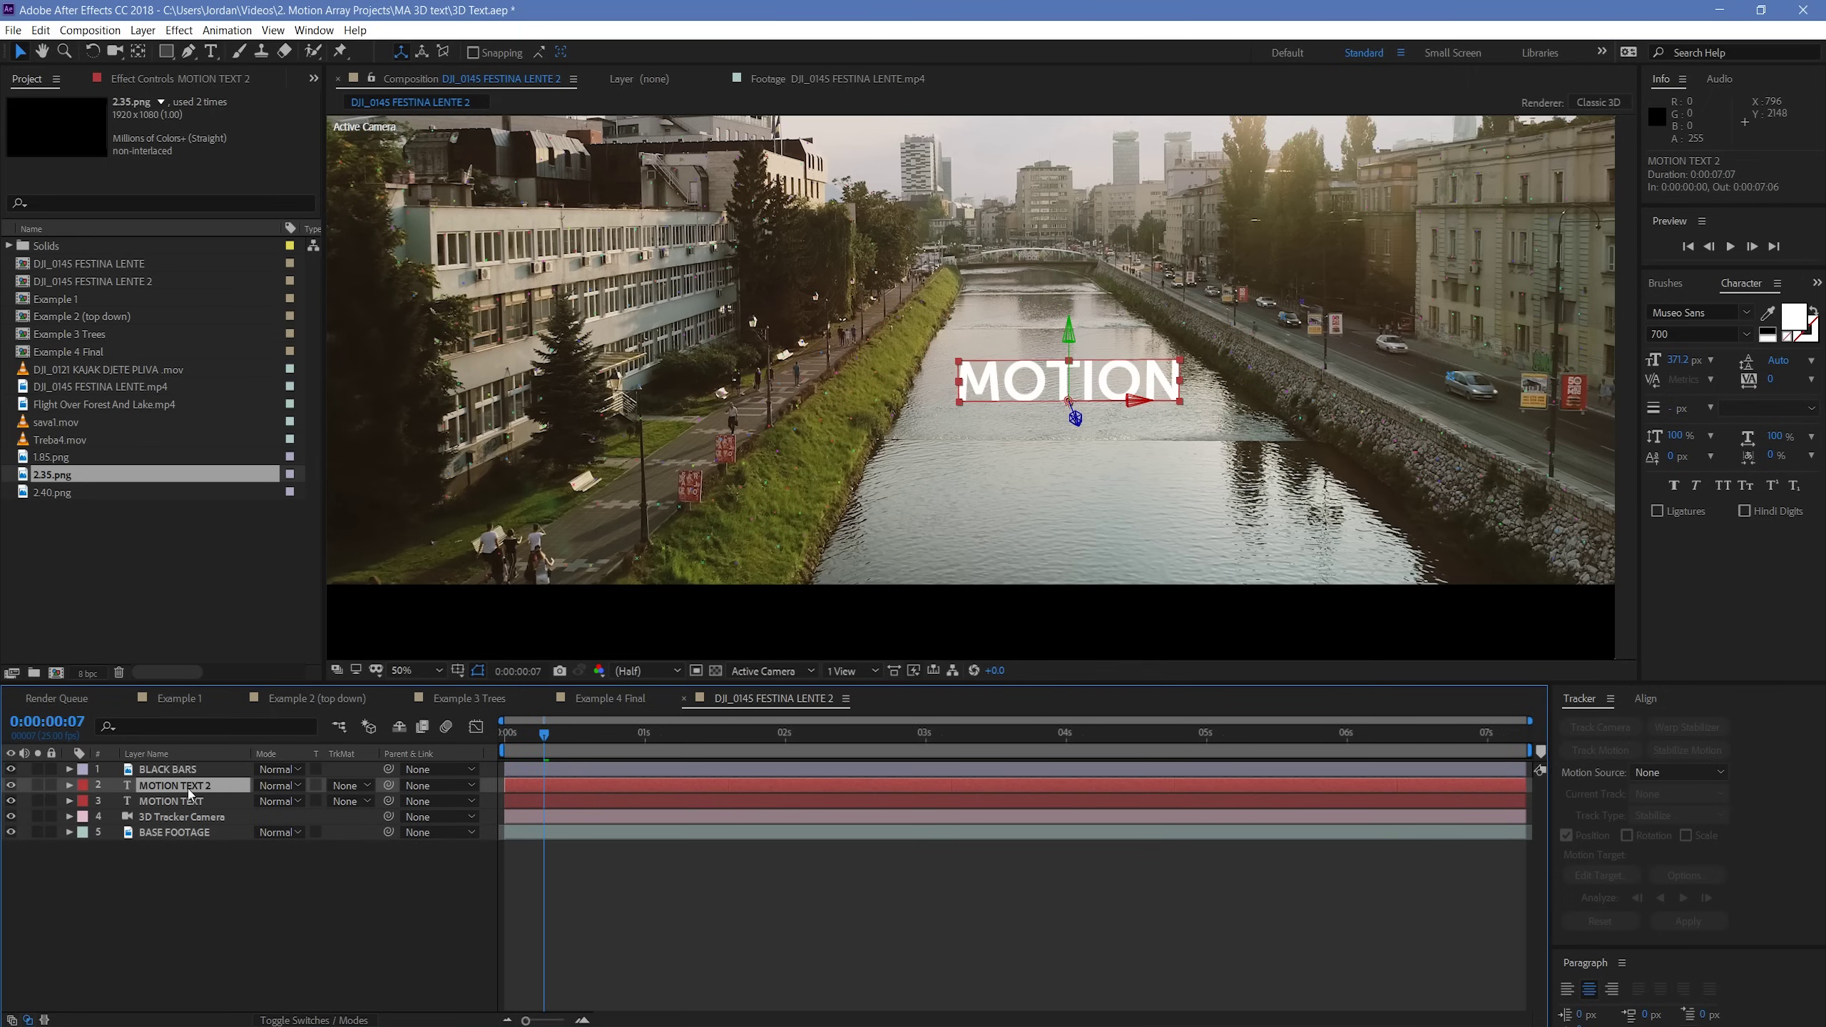
left_click_drag(188, 787, 189, 809)
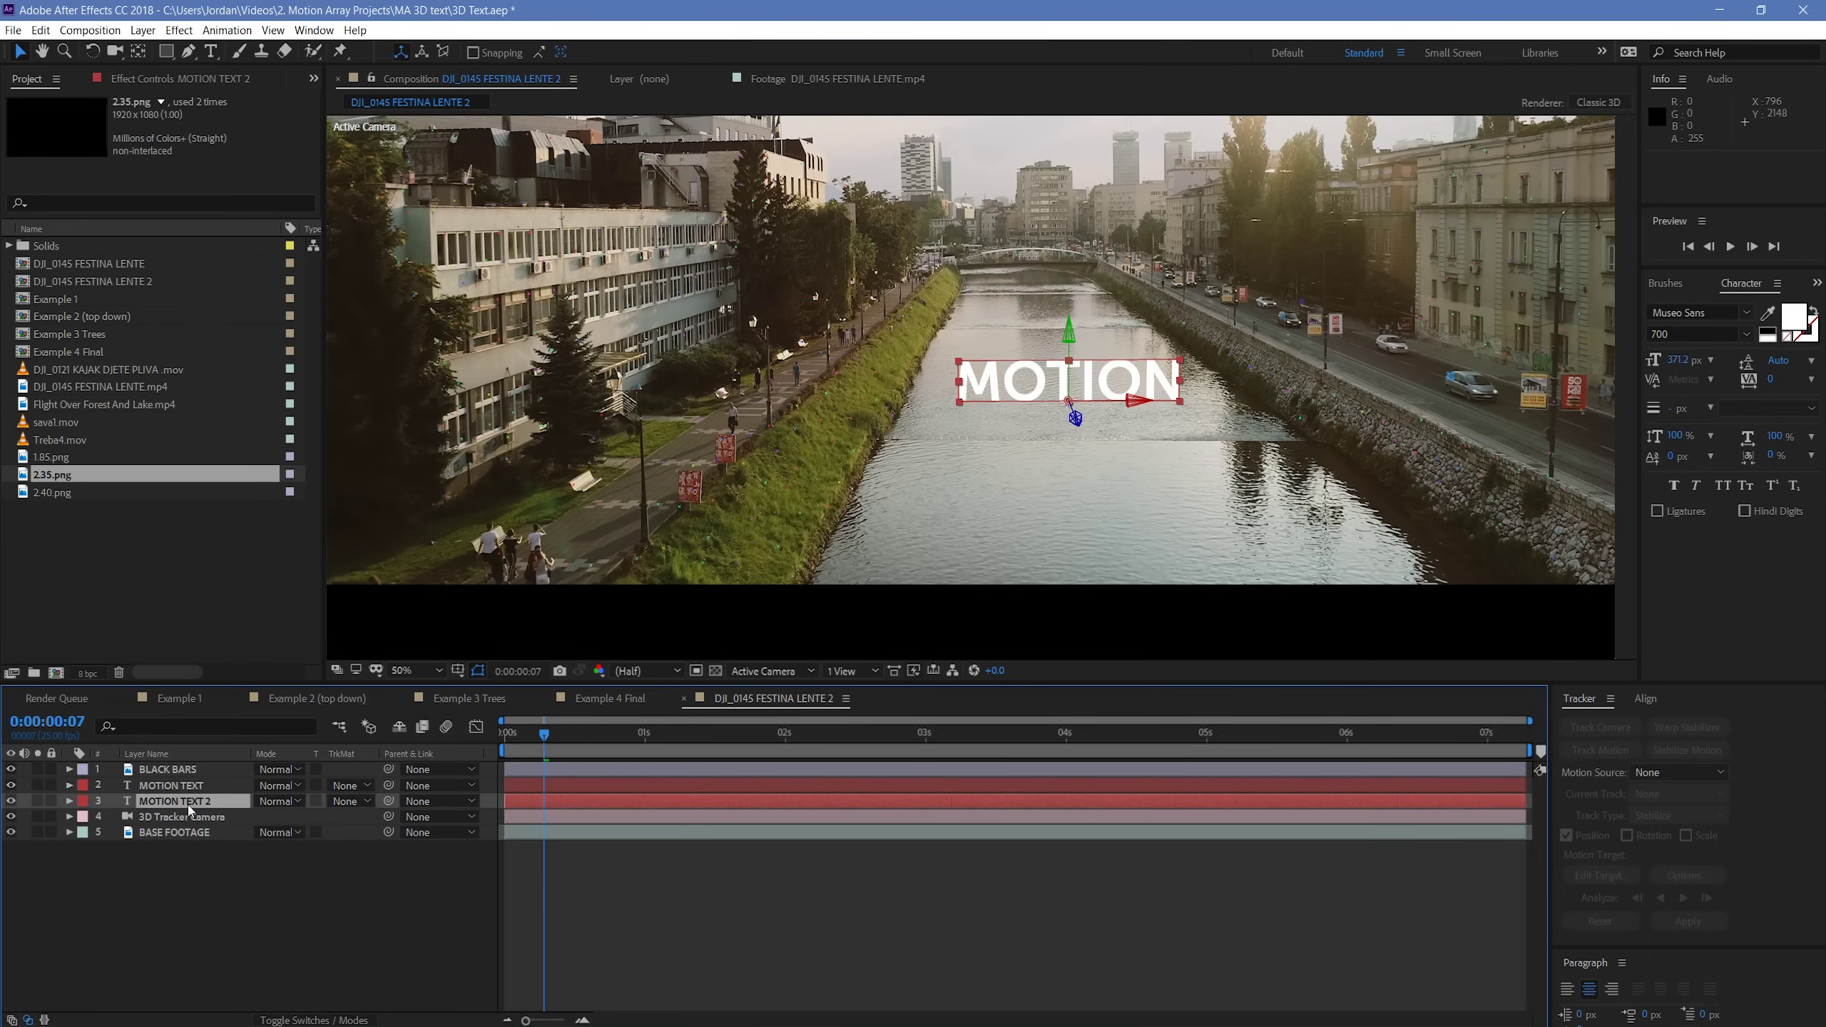
right_click(189, 808)
left_click(219, 797)
type("MOTION SHADOW")
key("Return")
- Change the MOTION SHADOW text fill colour to black (000000)
double_click(730, 799)
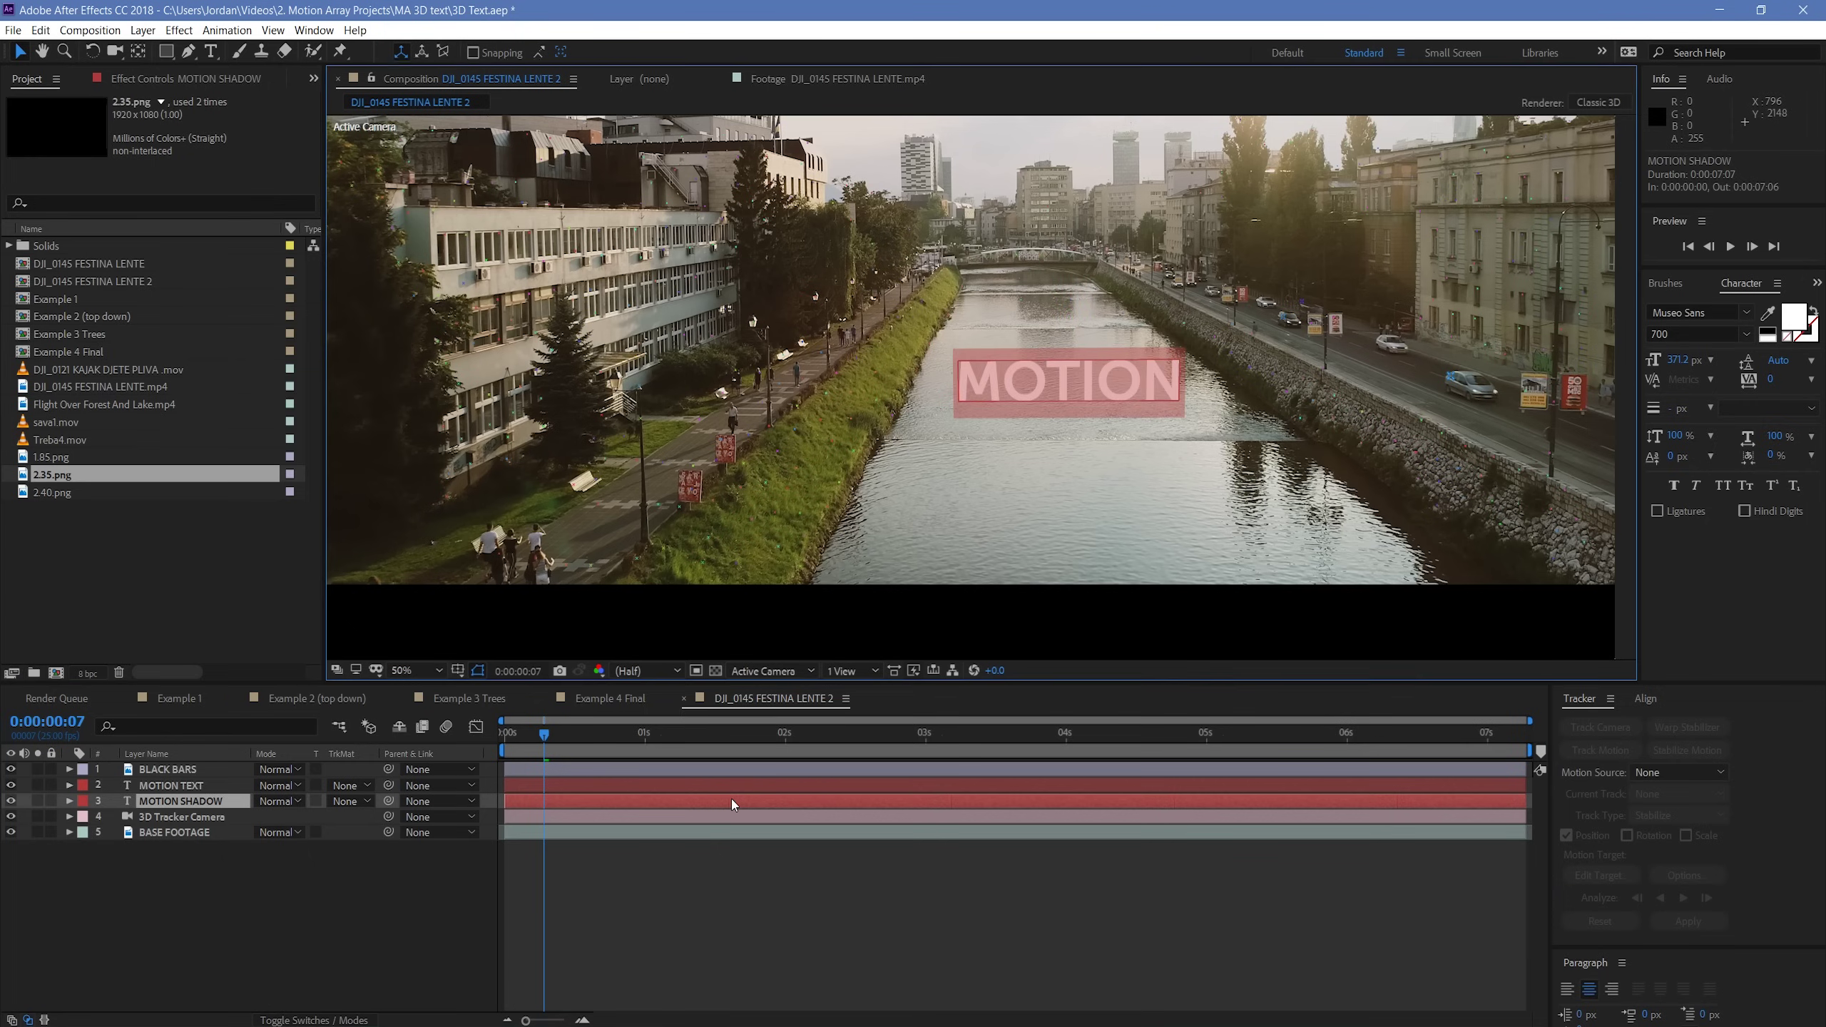
left_click(1793, 317)
left_click_drag(188, 245, 252, 282)
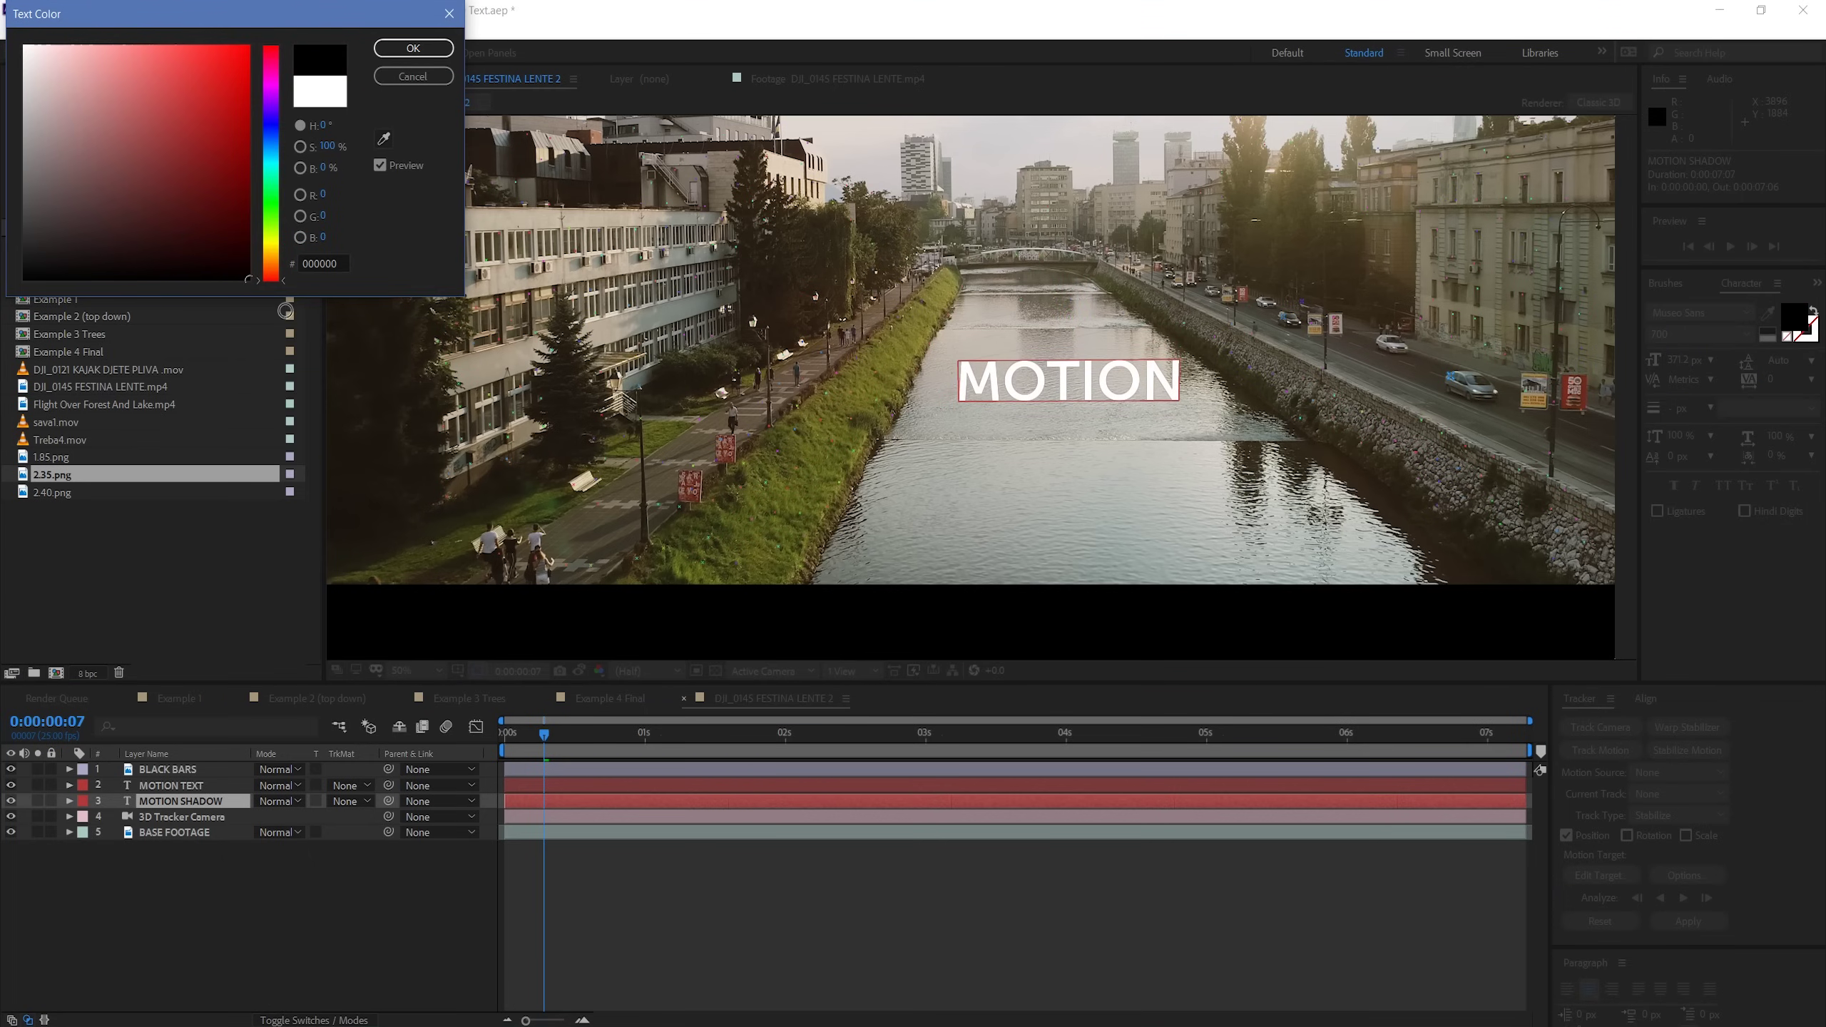
left_click(405, 51)
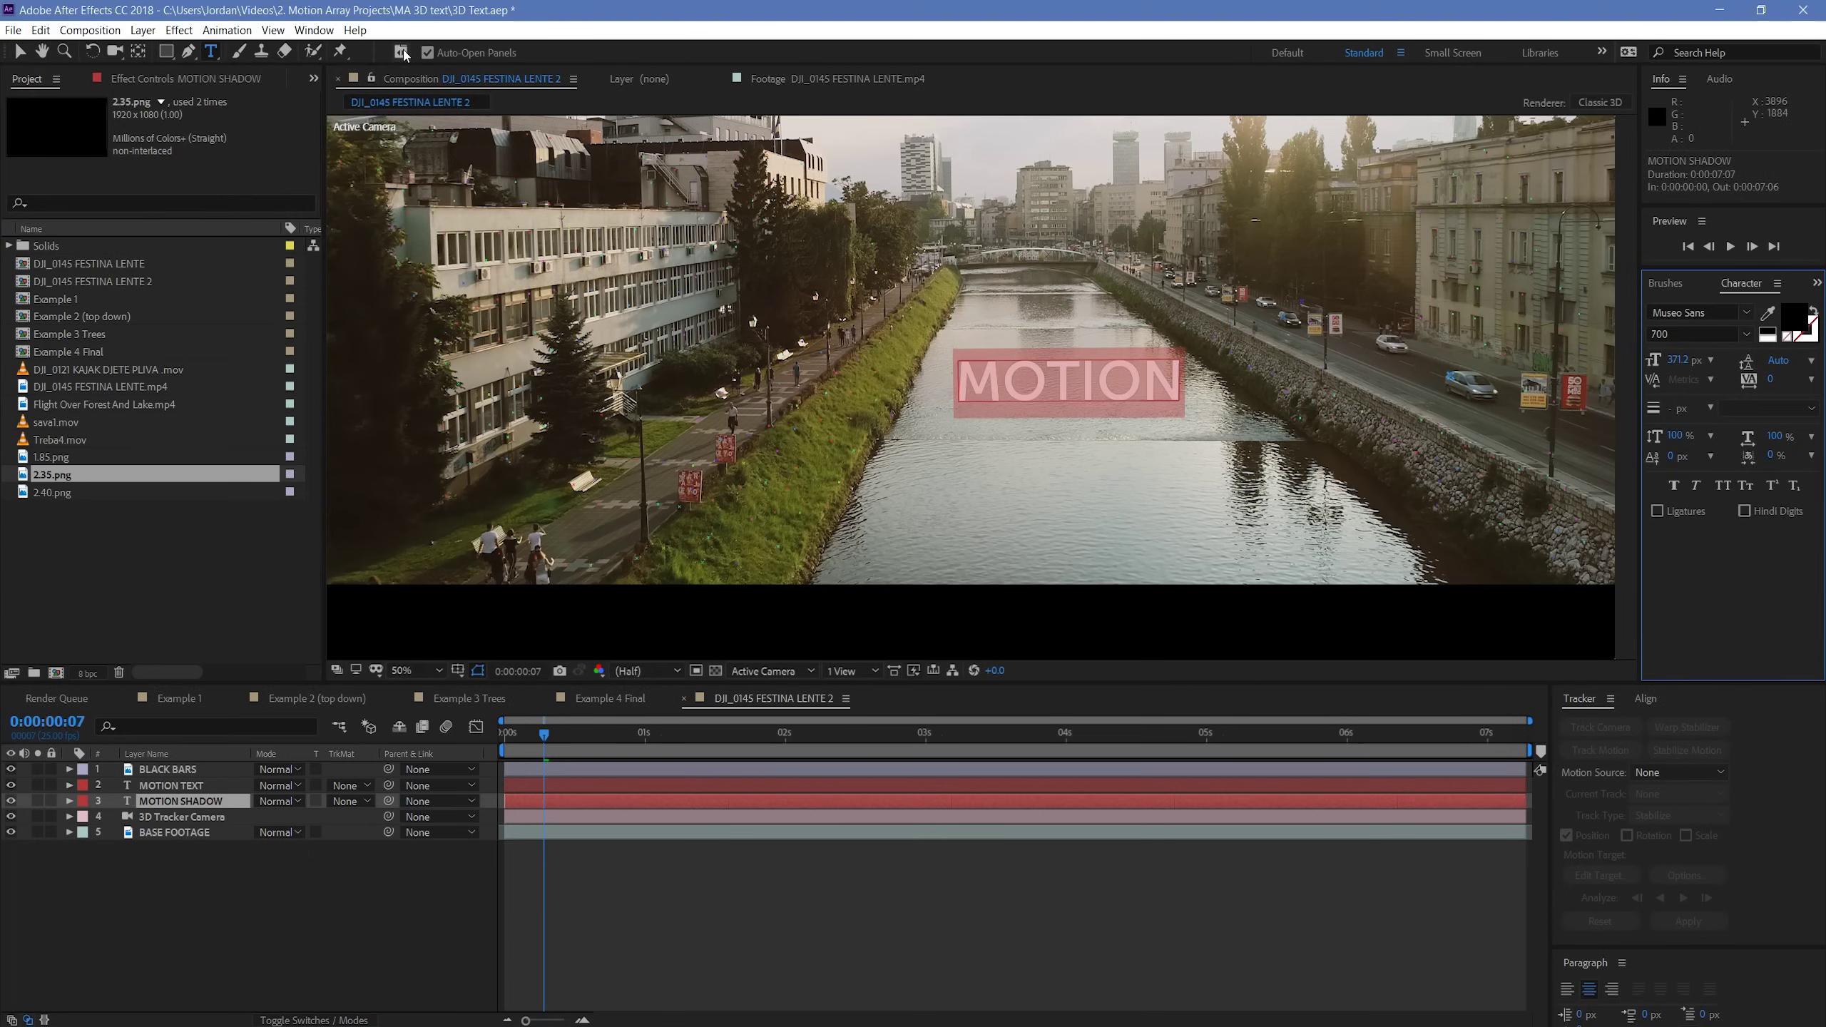
left_click(706, 799)
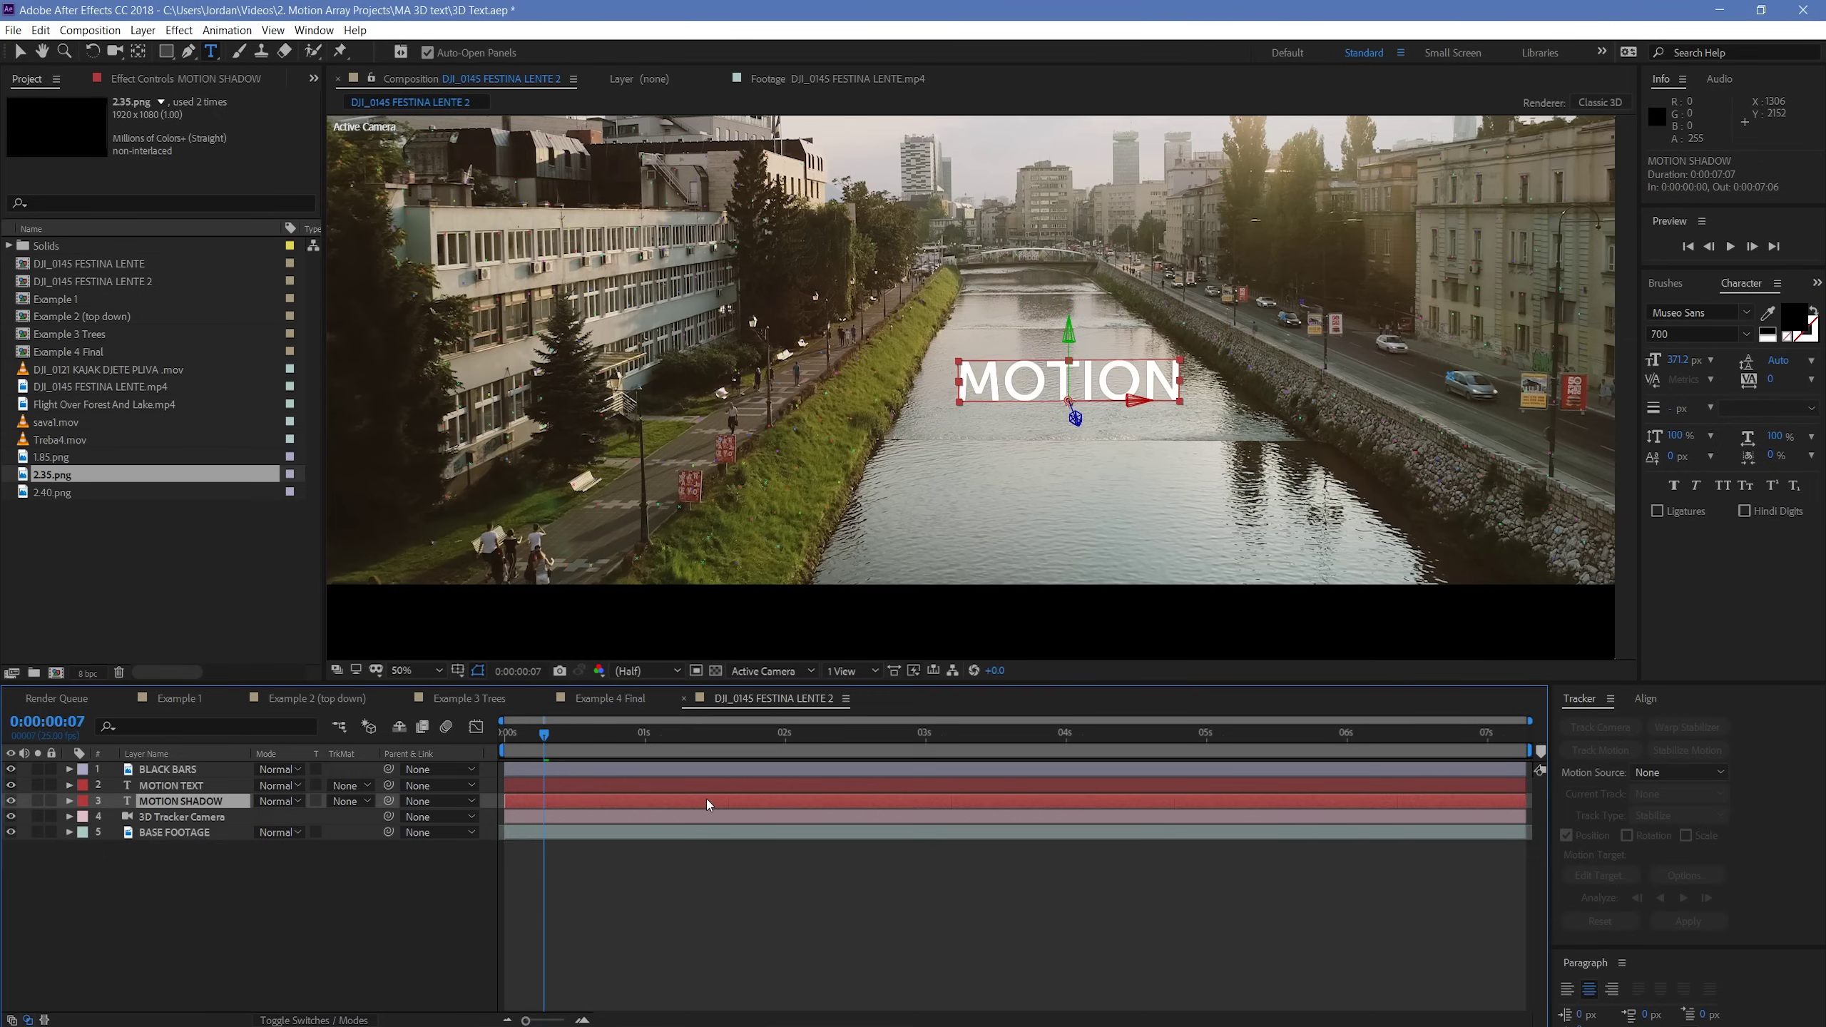
- Flip the MOTION SHADOW text upside down by rotating it 180° on X
key("w")
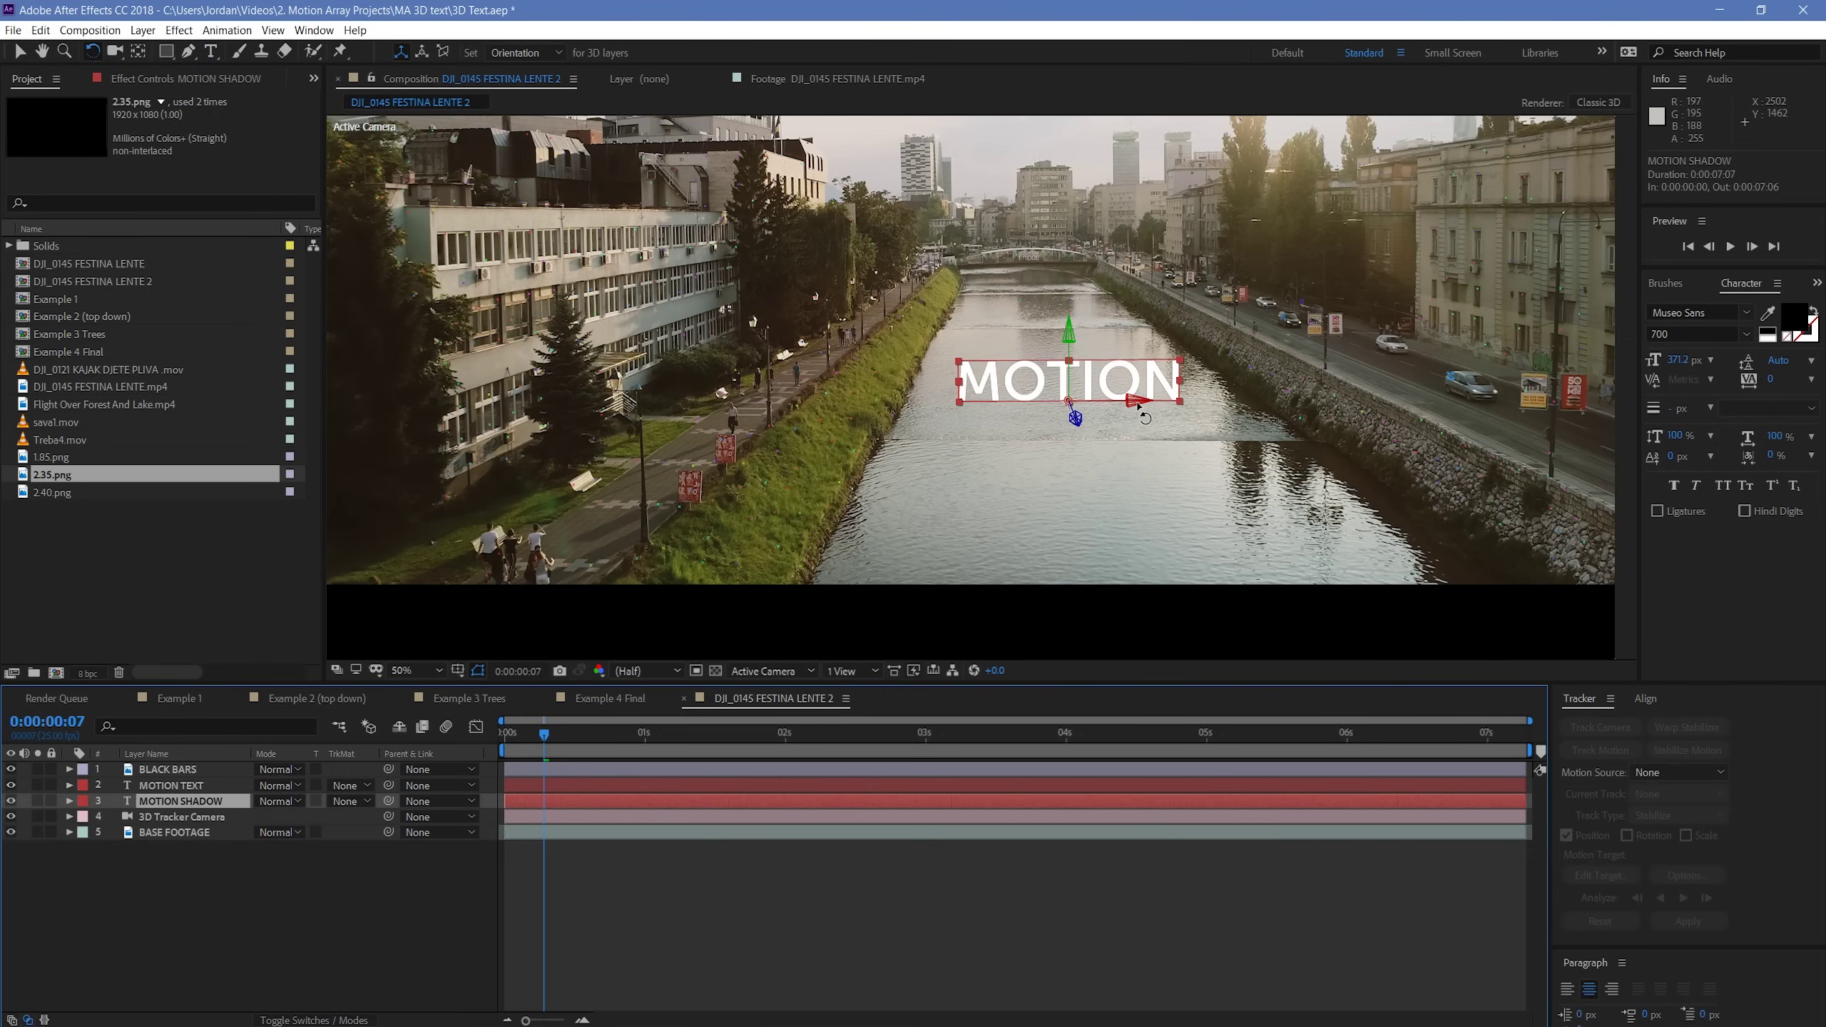
left_click(1134, 400)
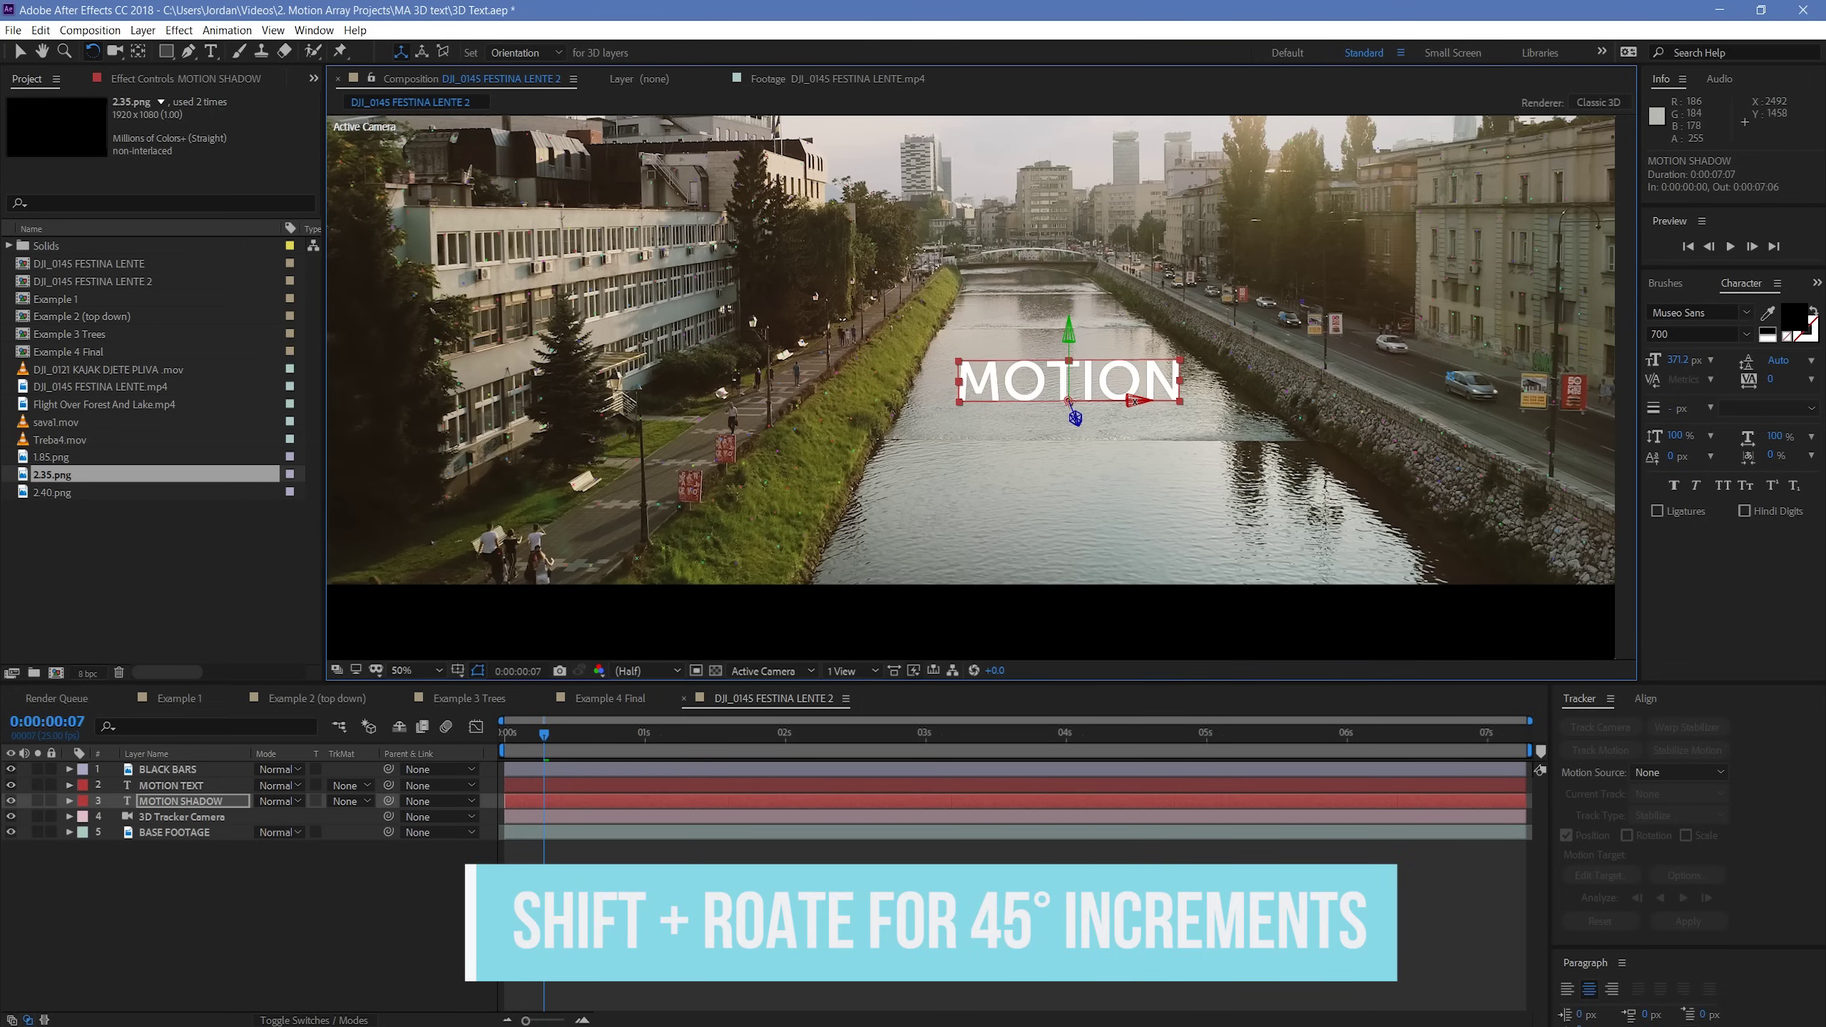
left_click_drag(1134, 401, 1145, 469)
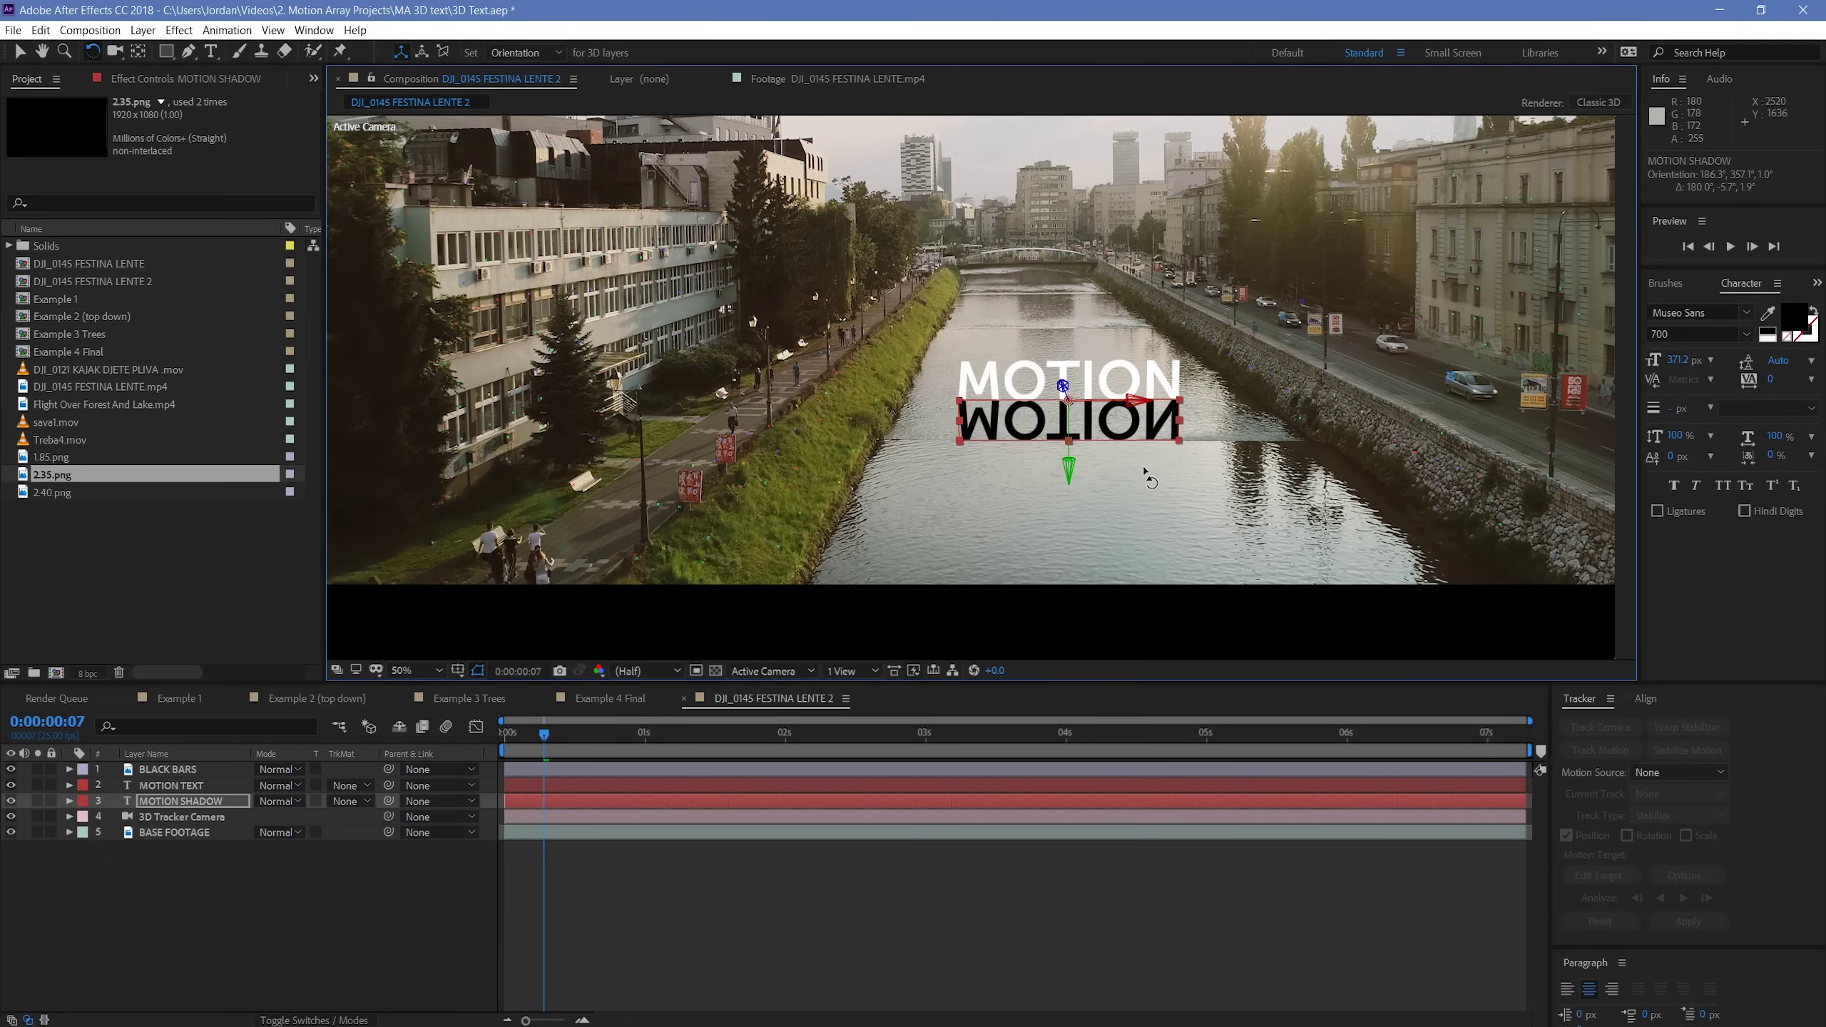
- Move the flipped shadow text down to sit just beneath the white MOTION text
key("slash")
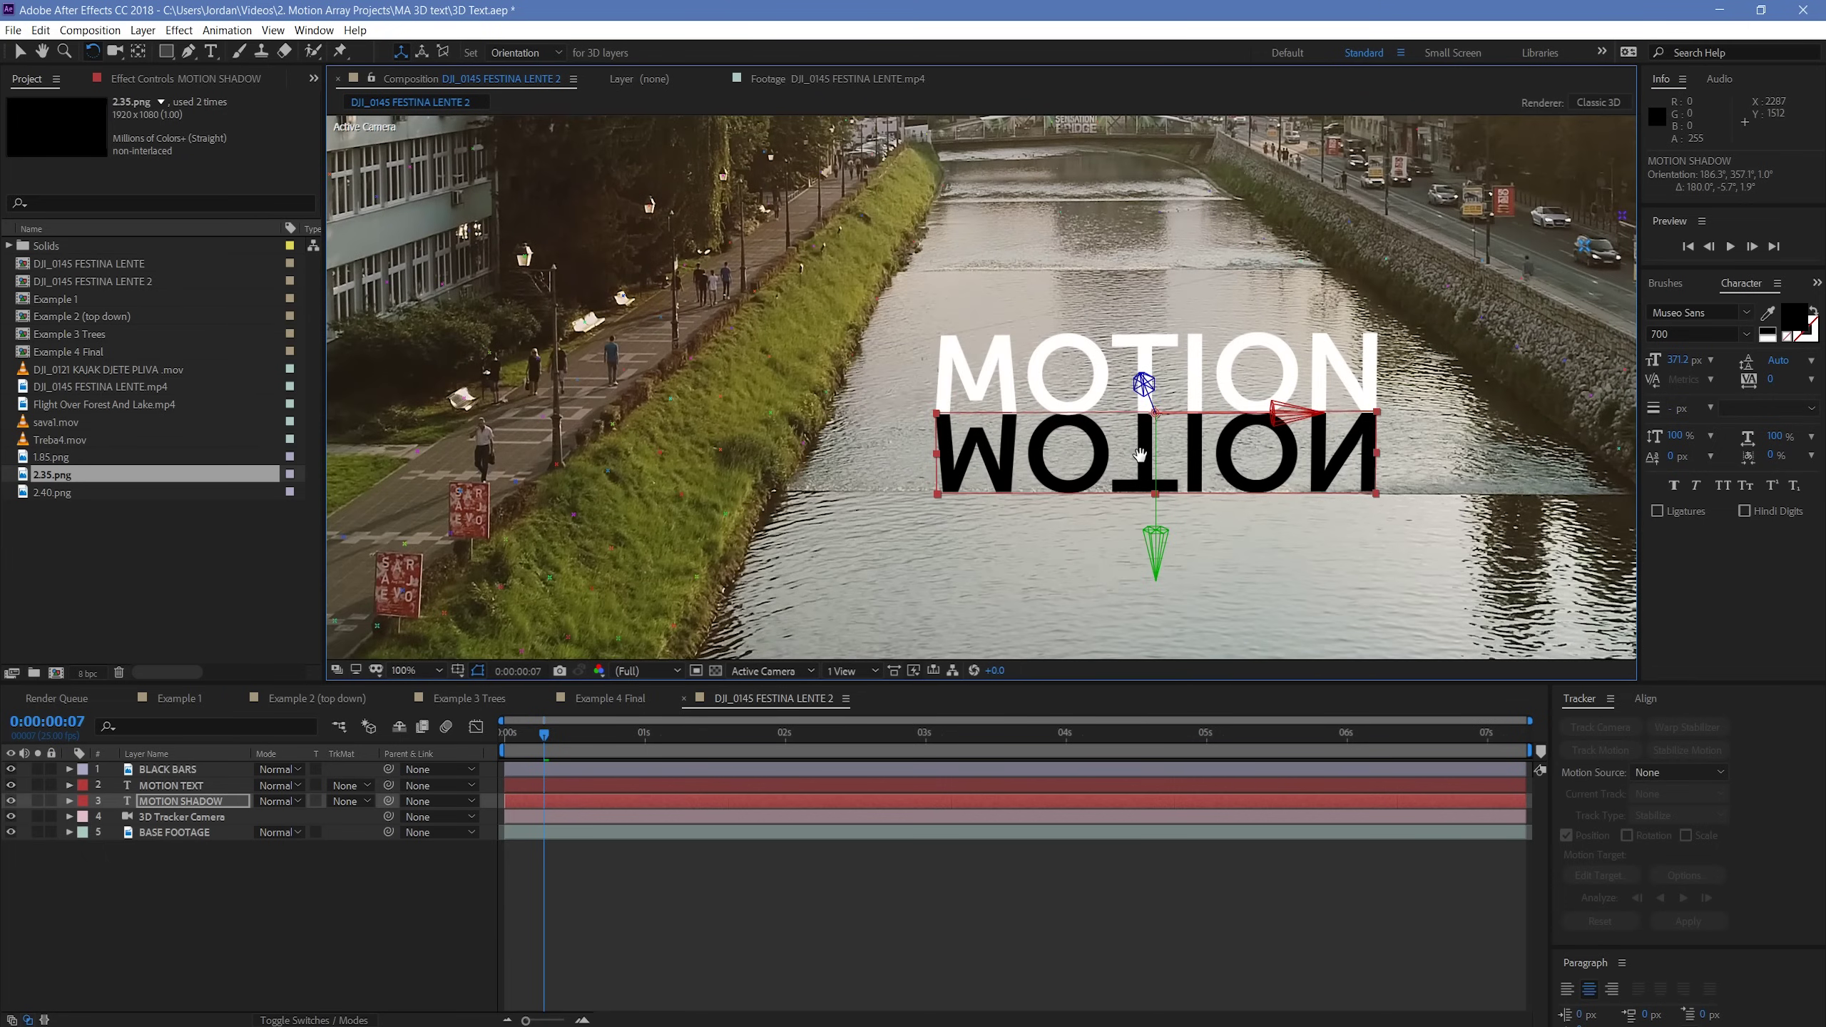
key("space")
left_click_drag(1229, 469, 1100, 459)
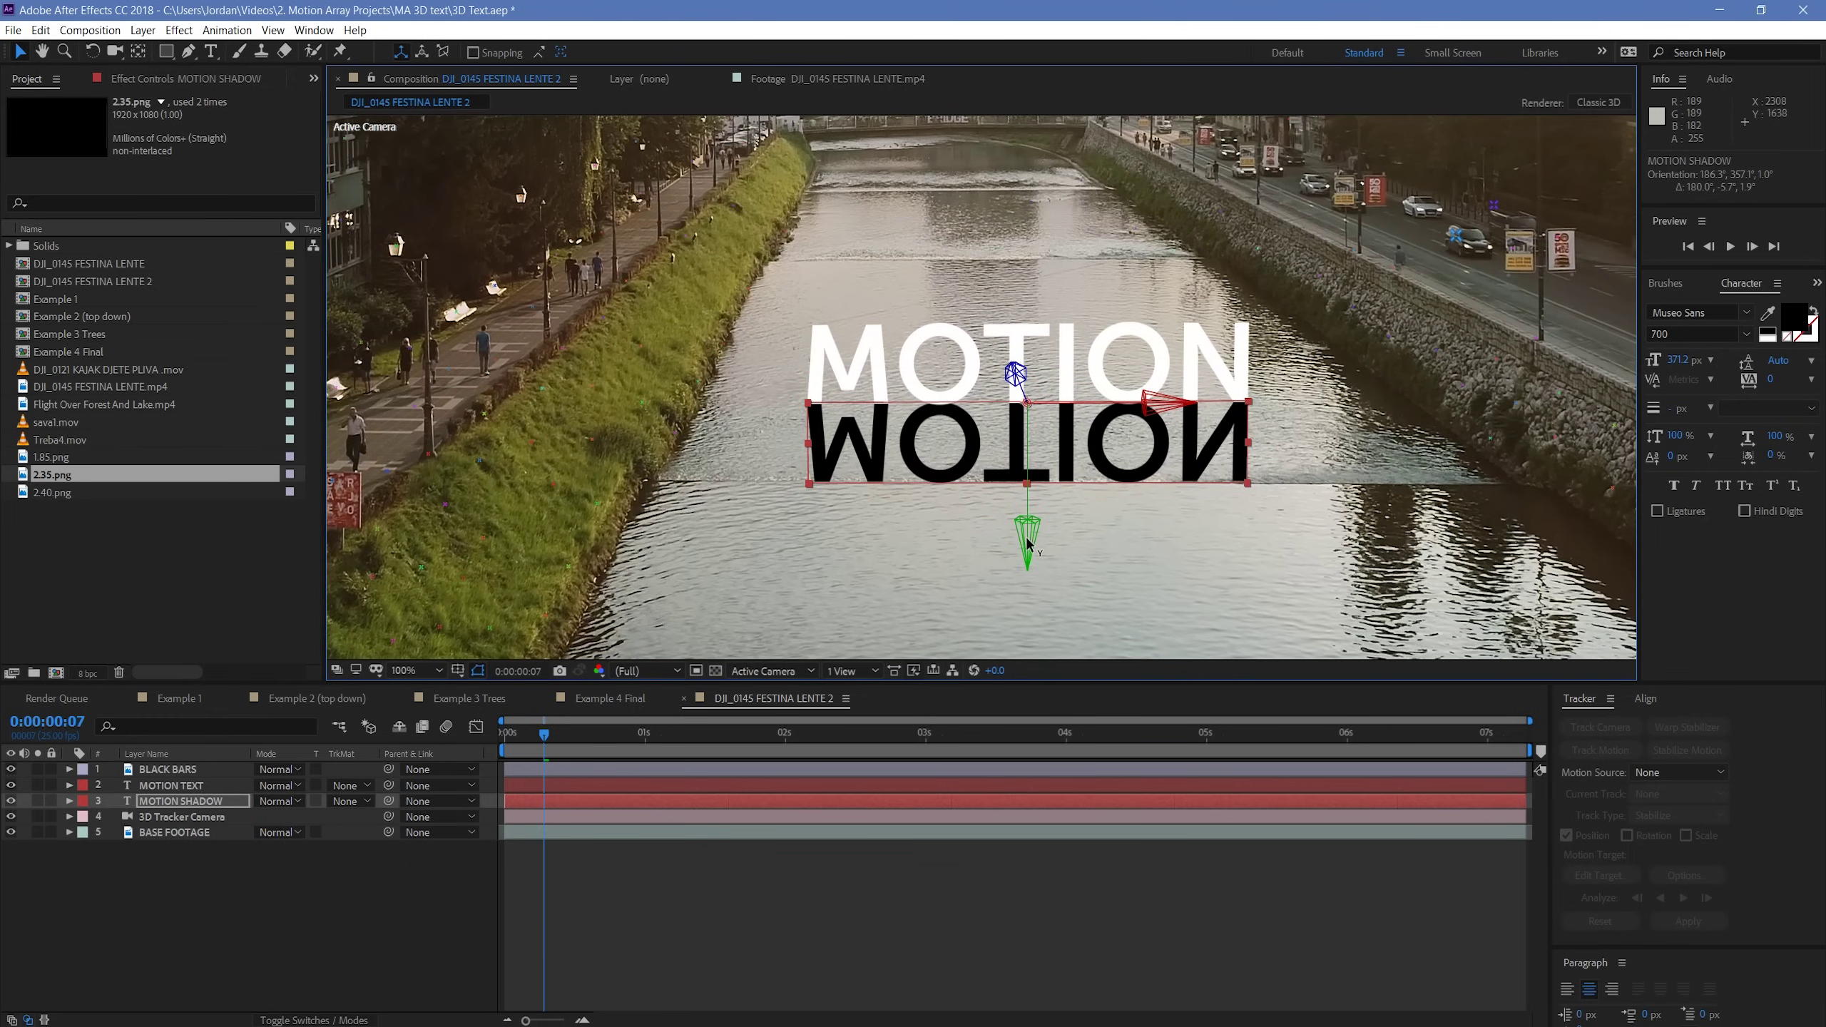
left_click_drag(1028, 544, 1030, 631)
left_click(1051, 930)
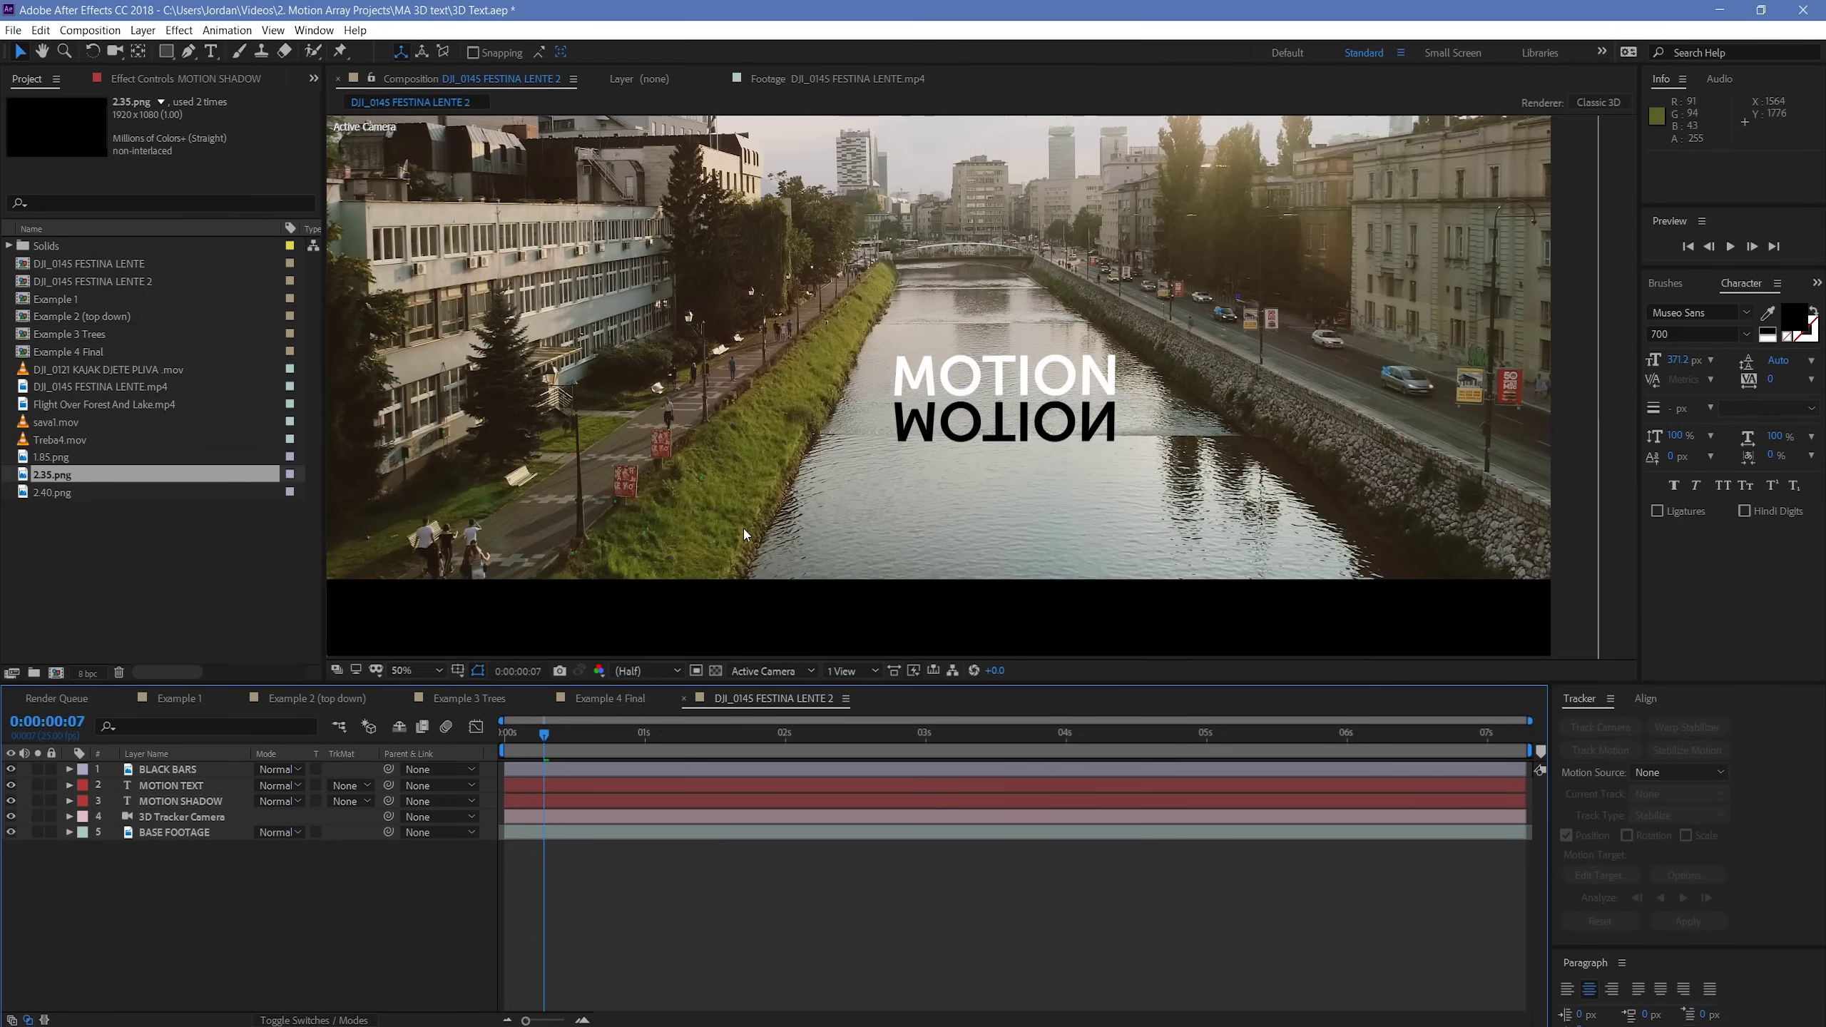
scroll(744, 527, "down", 2)
mouse_move(544, 738)
left_mouse_down()
mouse_move(492, 732)
mouse_move(1286, 728)
mouse_move(1248, 734)
mouse_move(599, 749)
mouse_move(1069, 712)
mouse_move(1298, 674)
mouse_move(740, 712)
mouse_move(1303, 662)
mouse_move(1067, 699)
mouse_move(542, 730)
left_mouse_up()
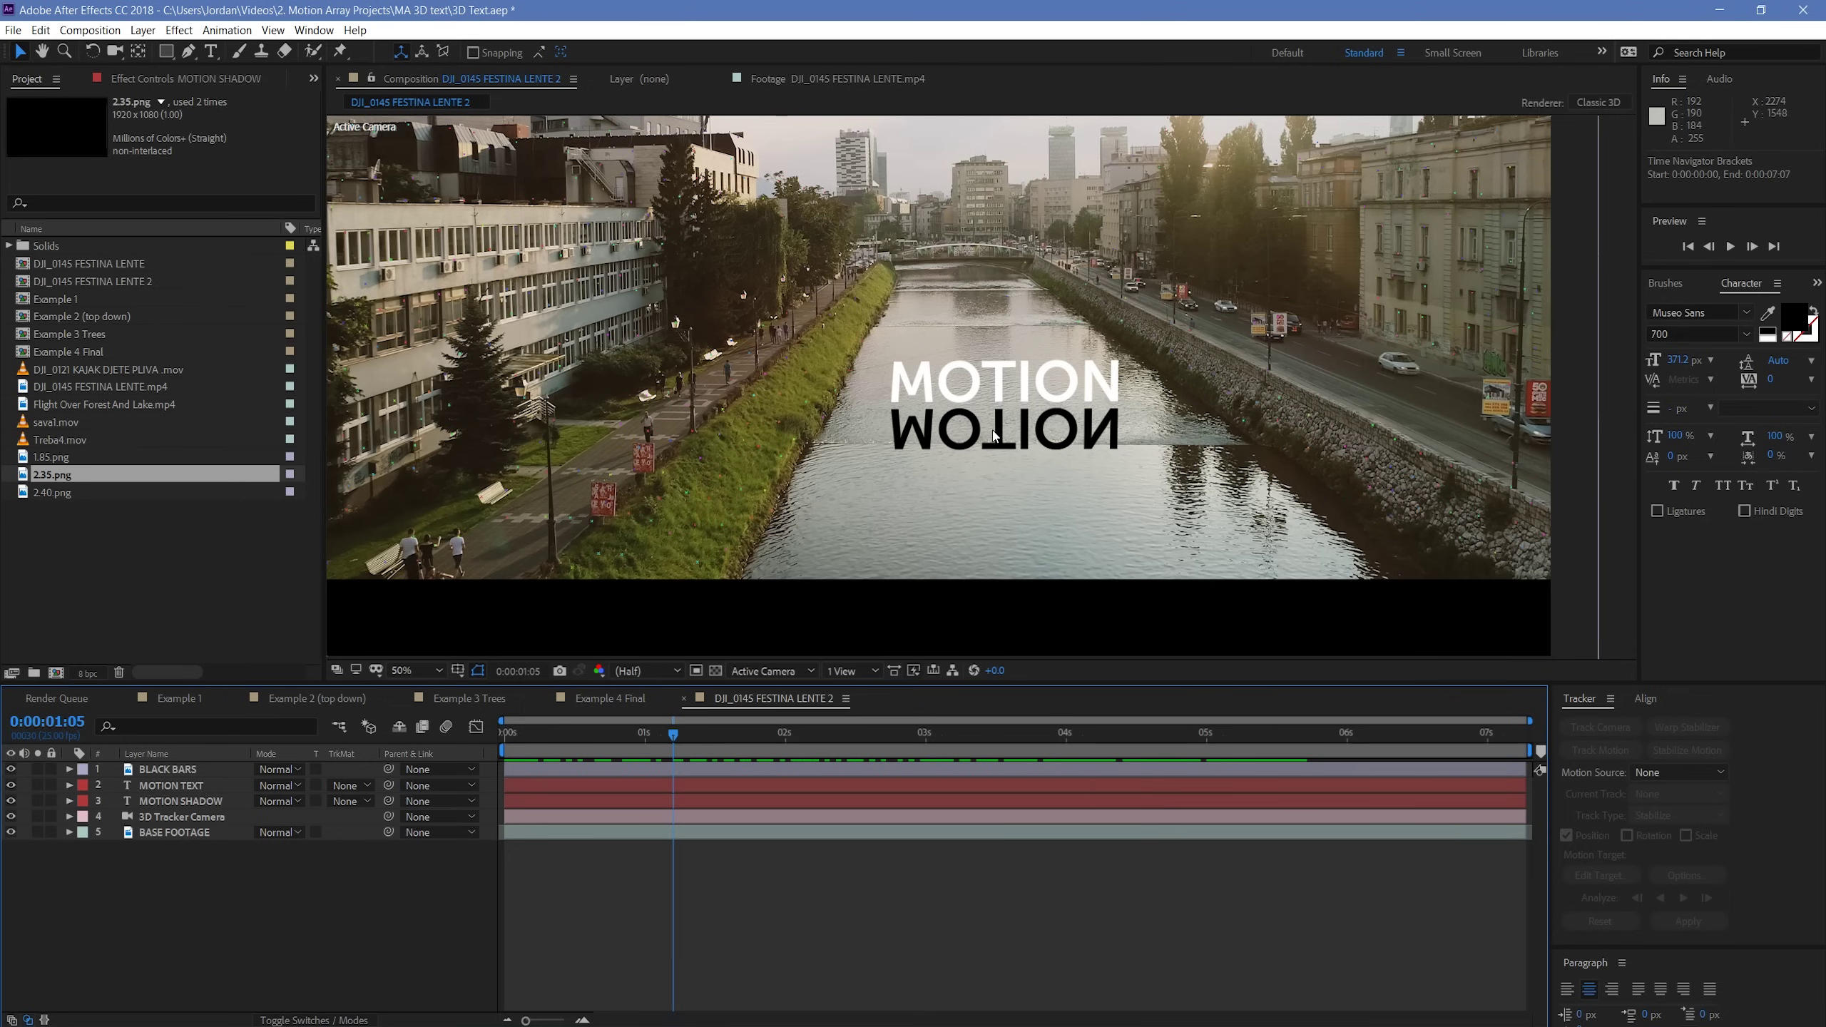
left_click(567, 800)
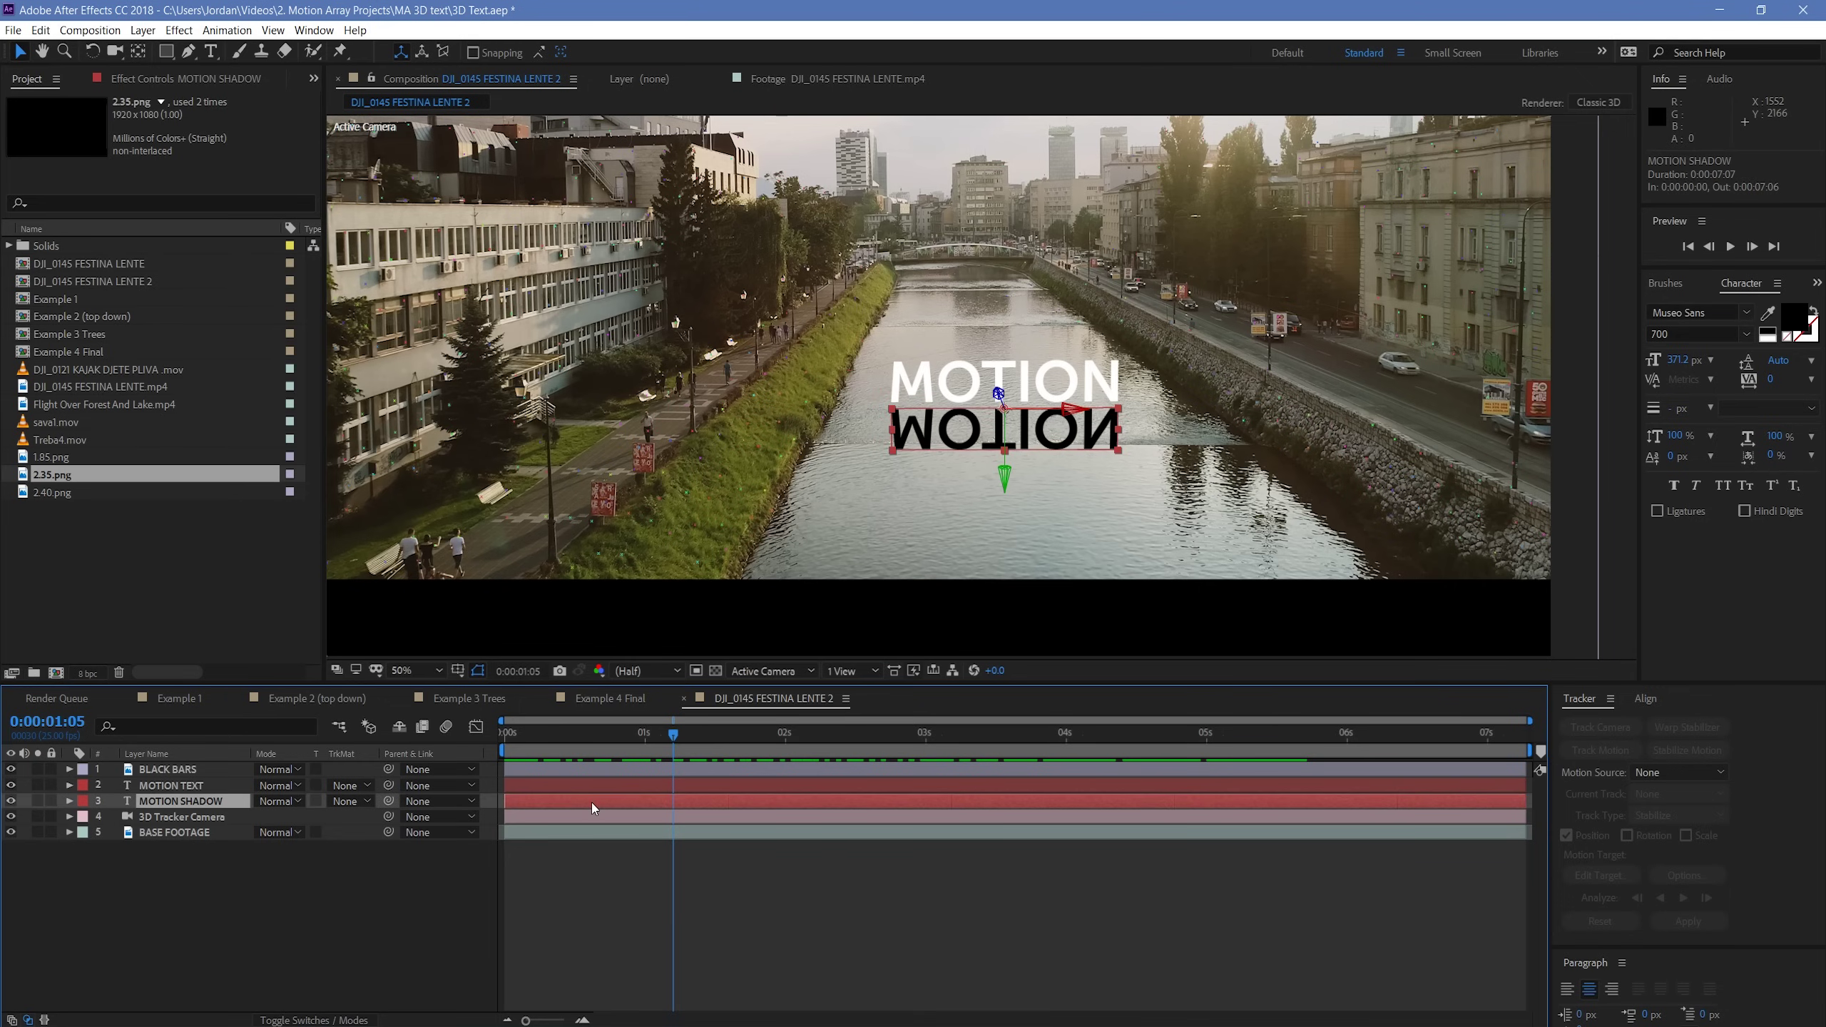
key("t")
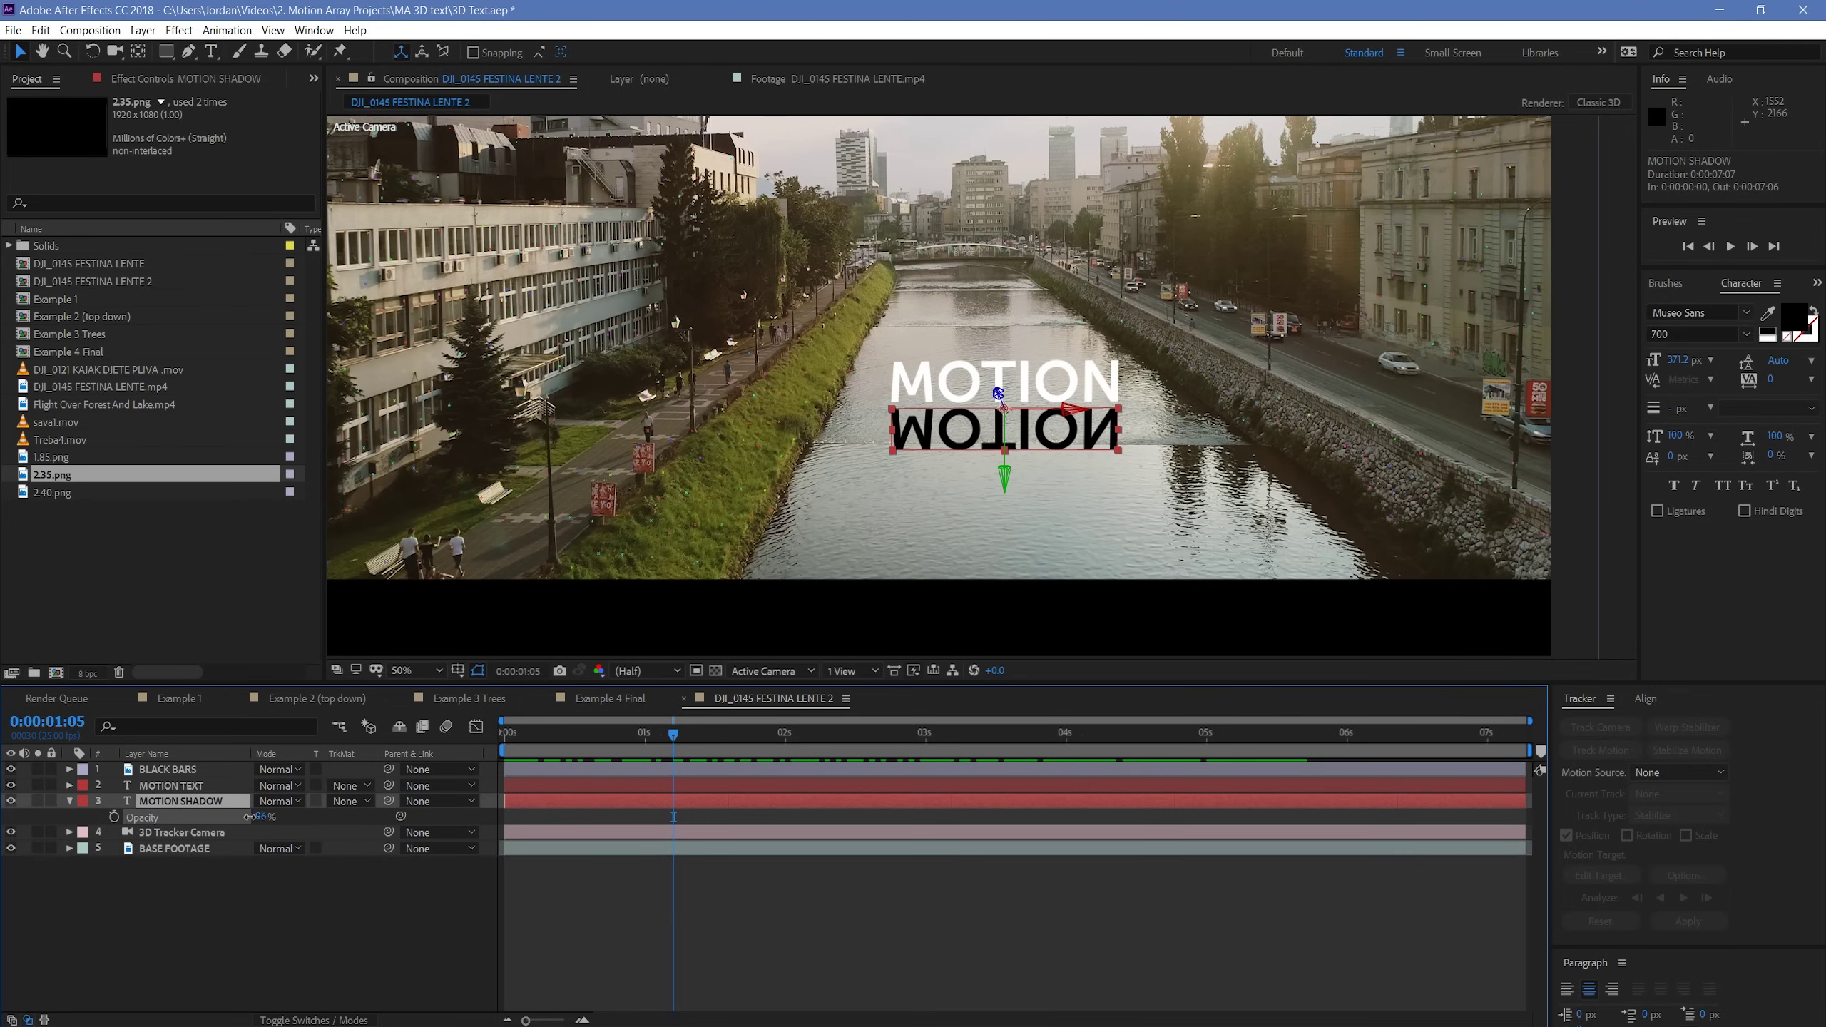
left_click_drag(248, 817, 209, 818)
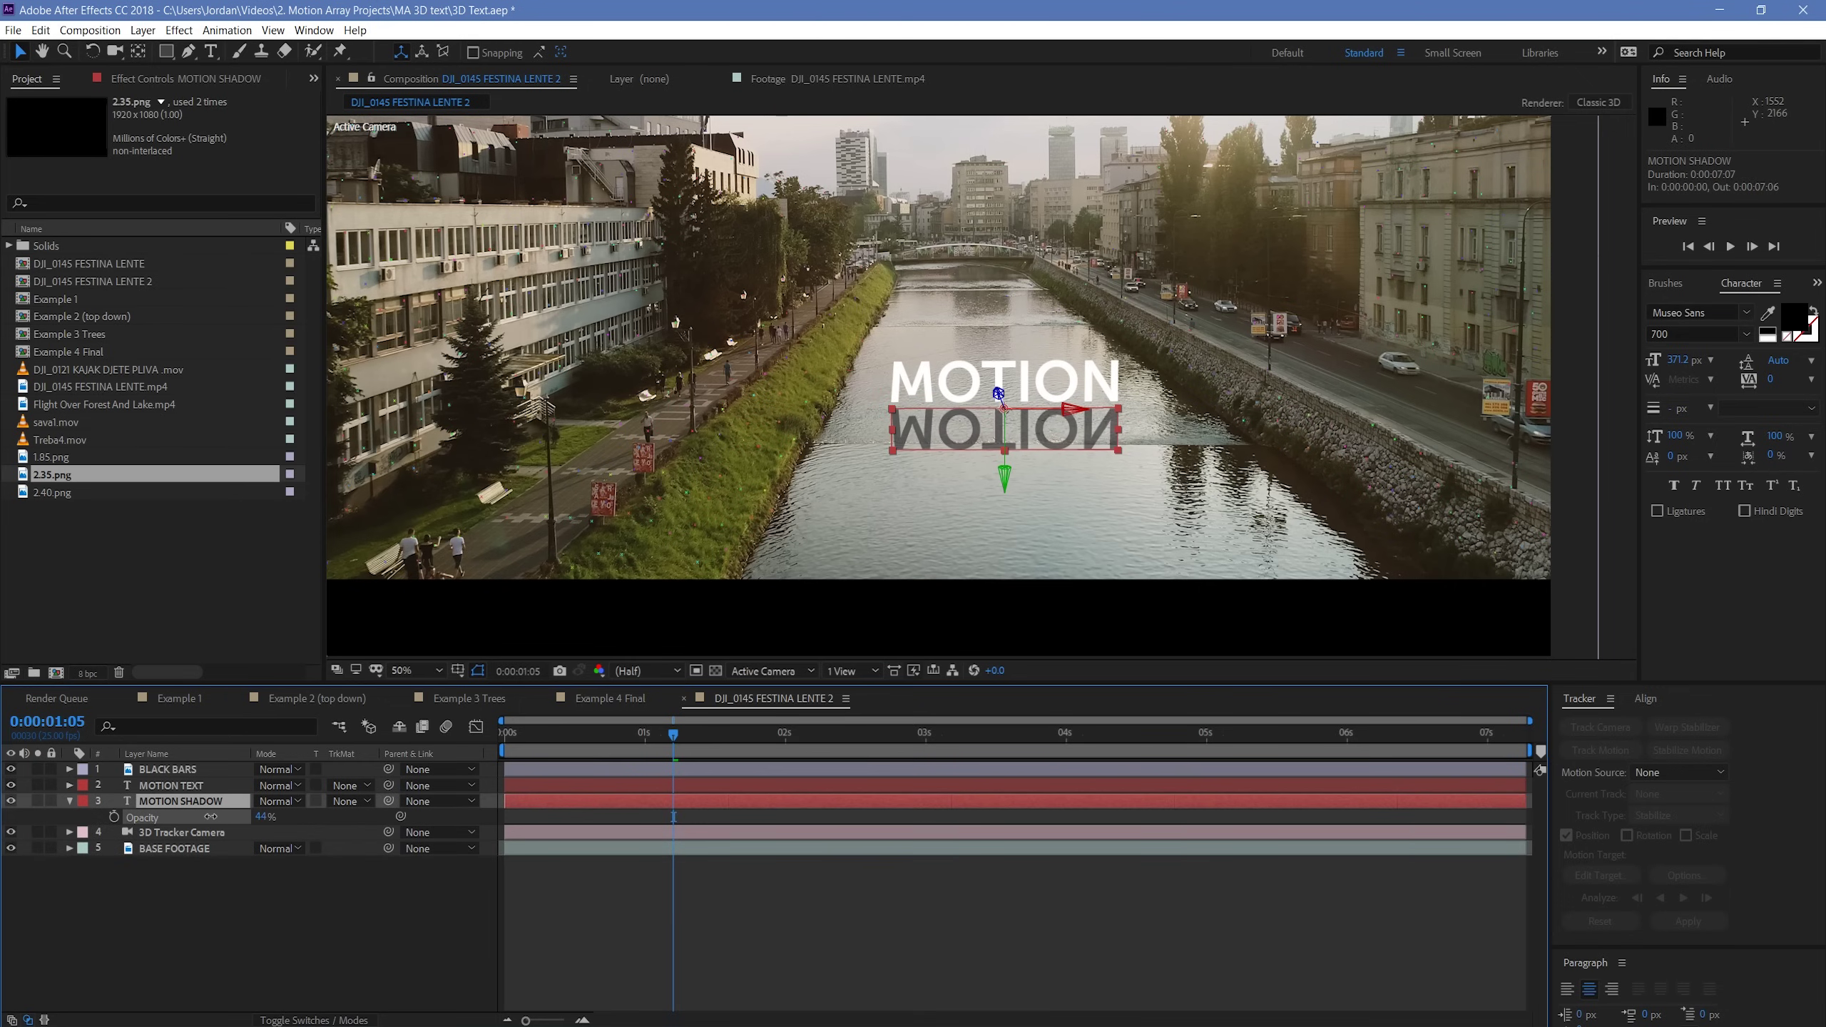
left_click(874, 951)
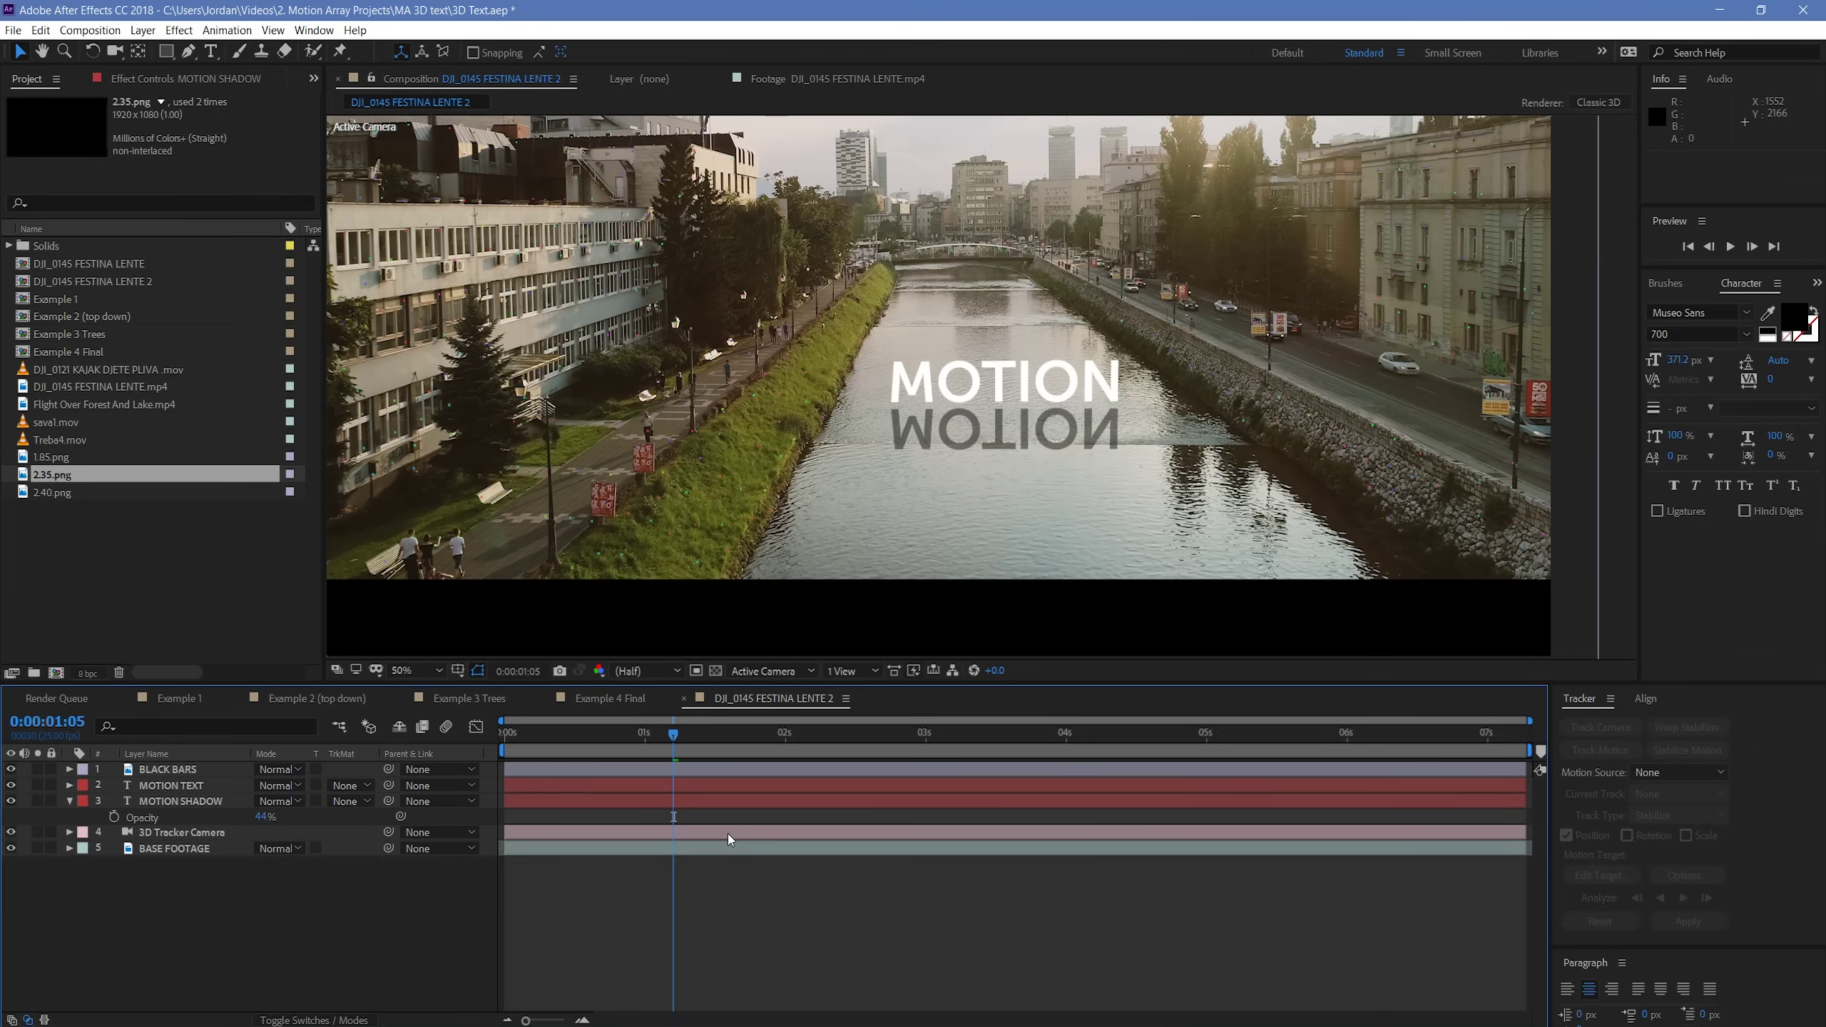
key("ctrl+z")
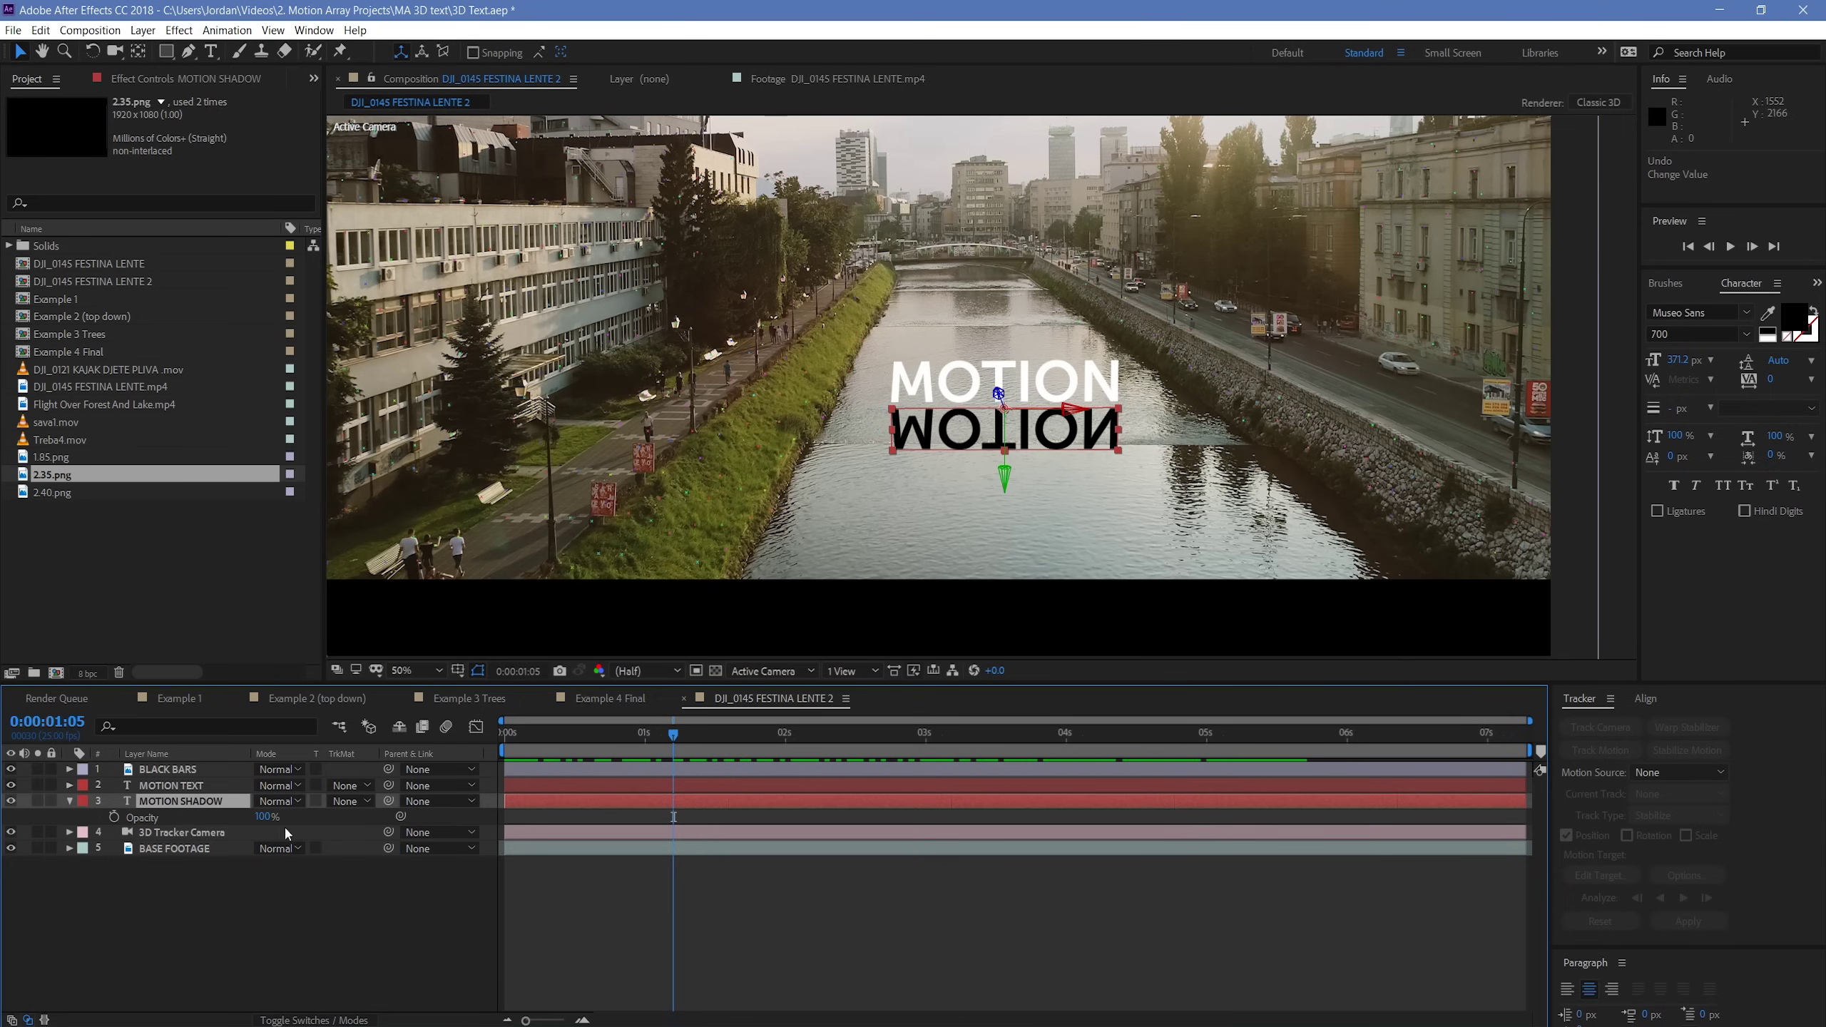
- Set the MOTION SHADOW layer's blending mode to Soft Light
left_click(321, 1022)
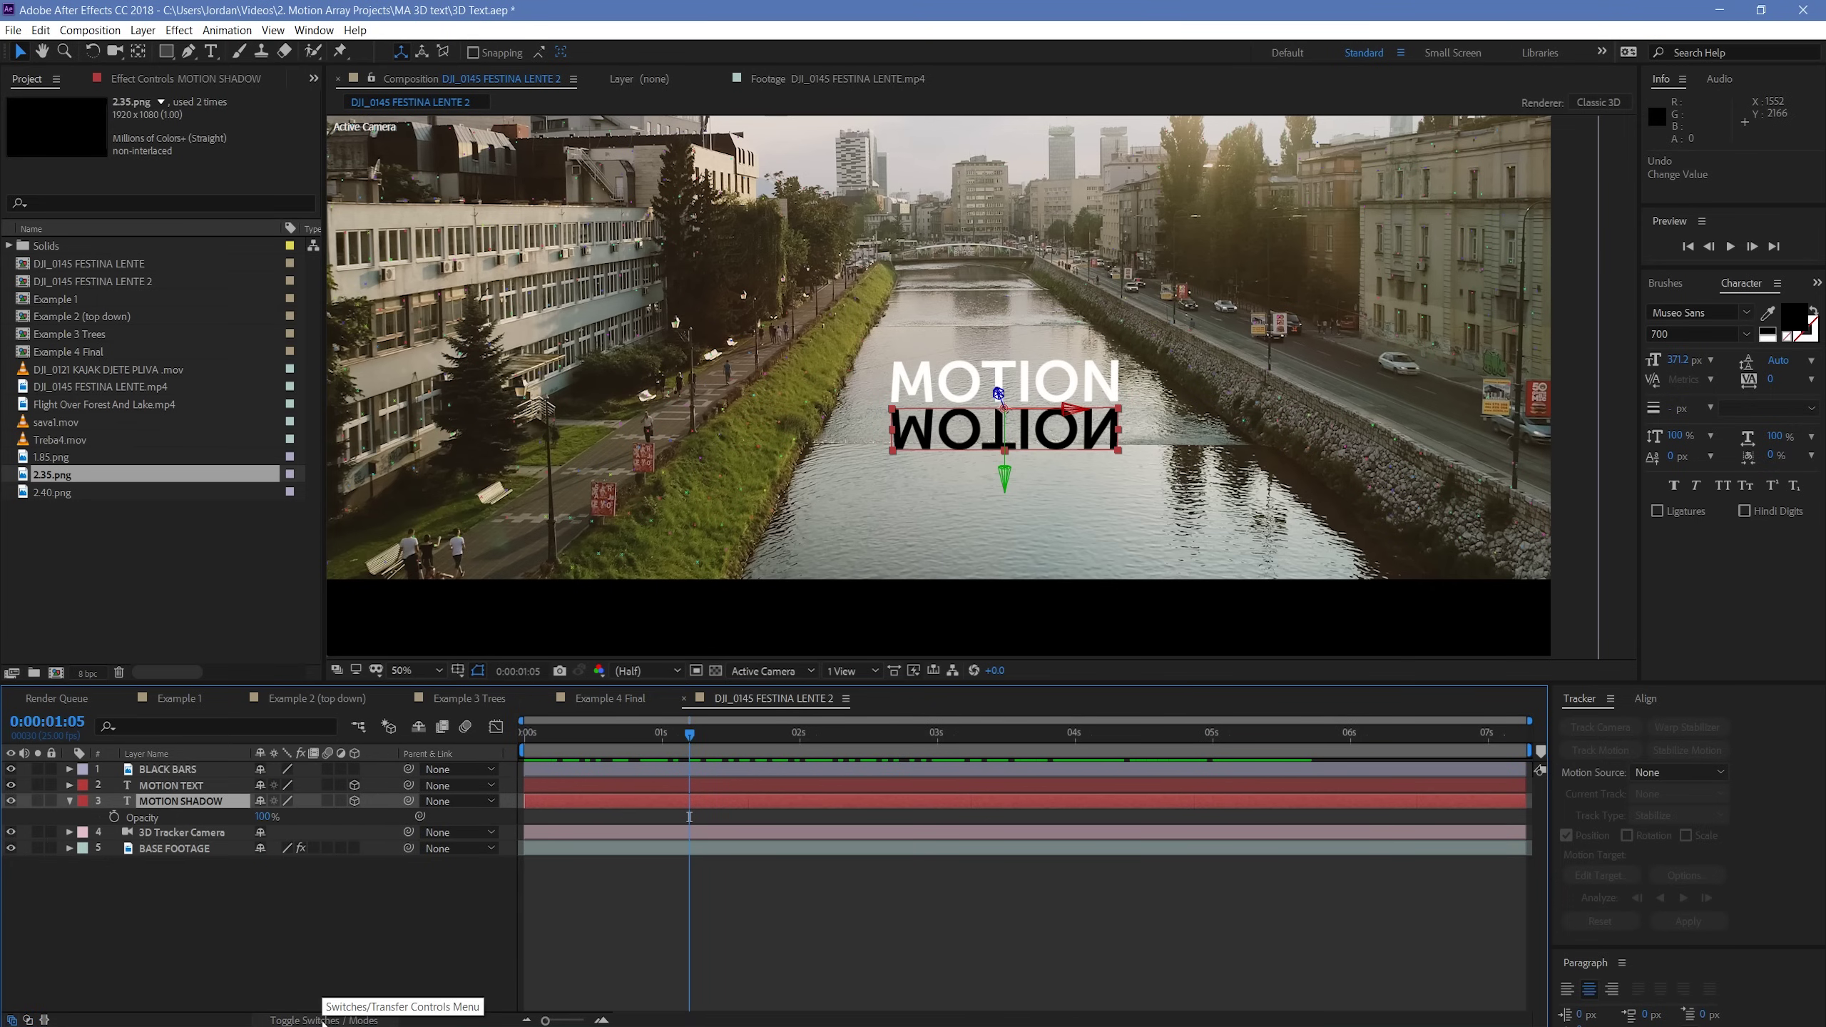
left_click(321, 1022)
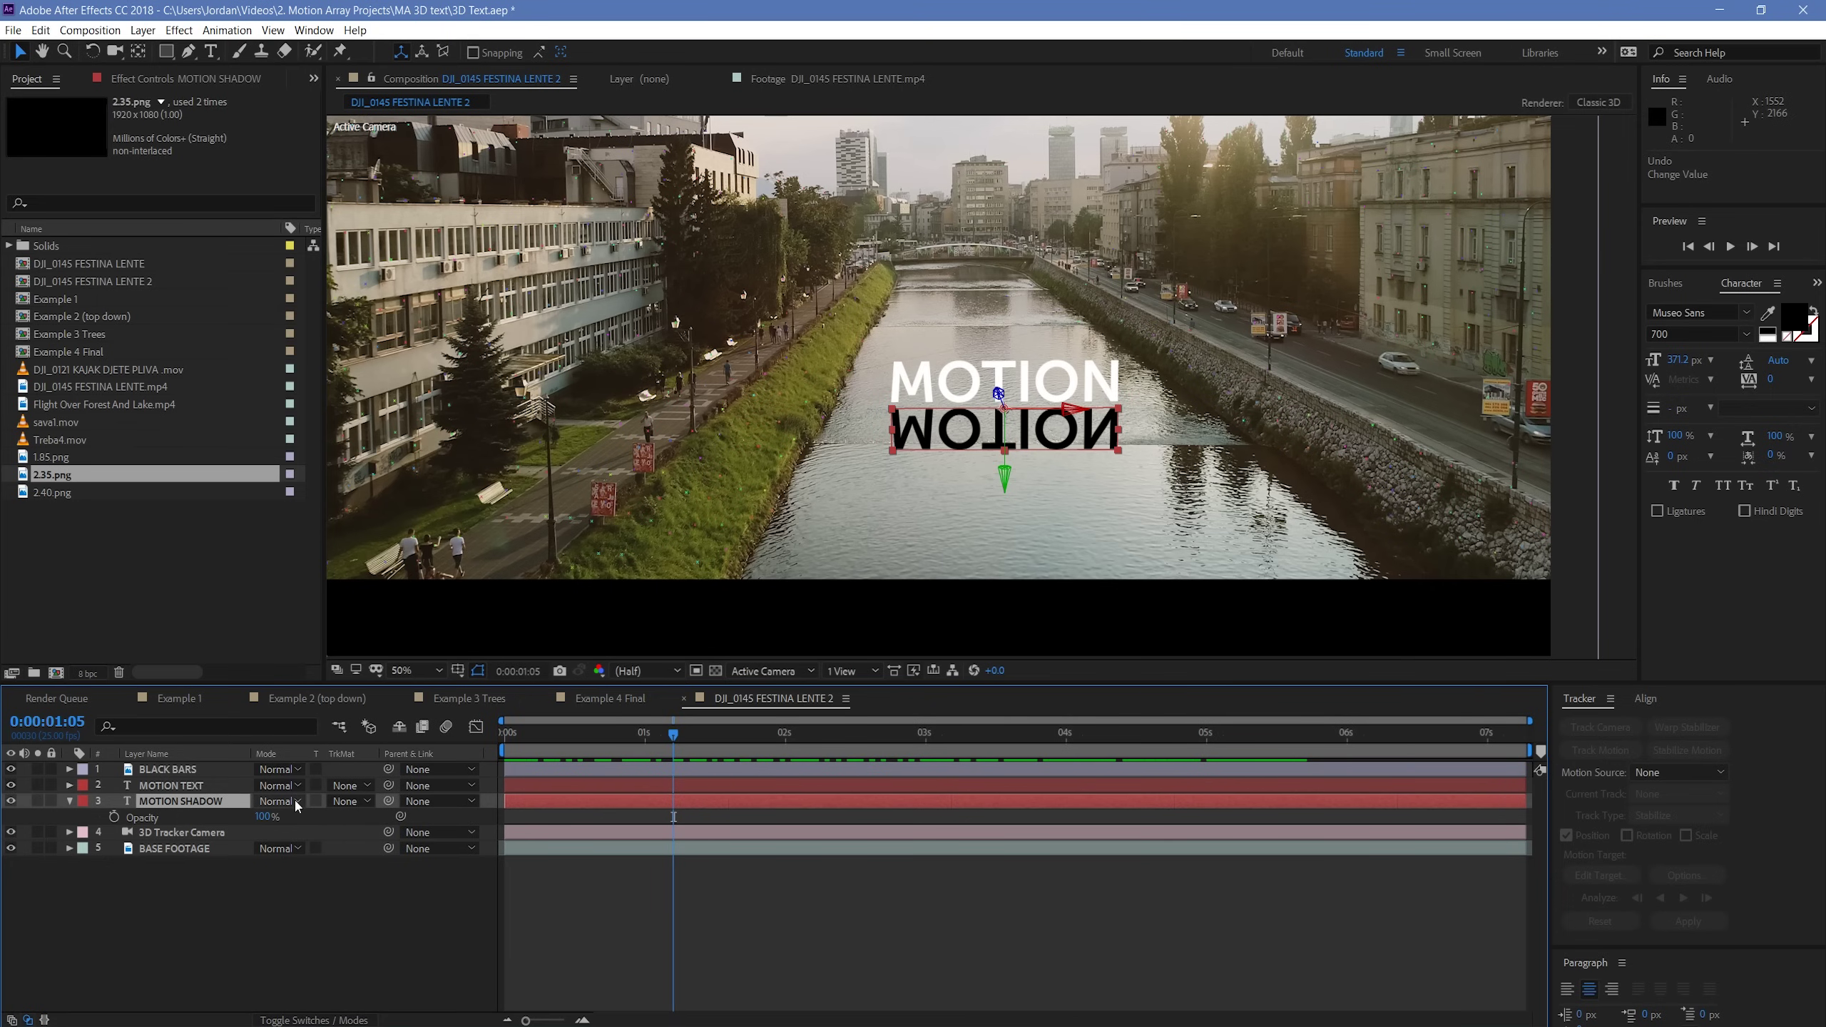
left_click(295, 802)
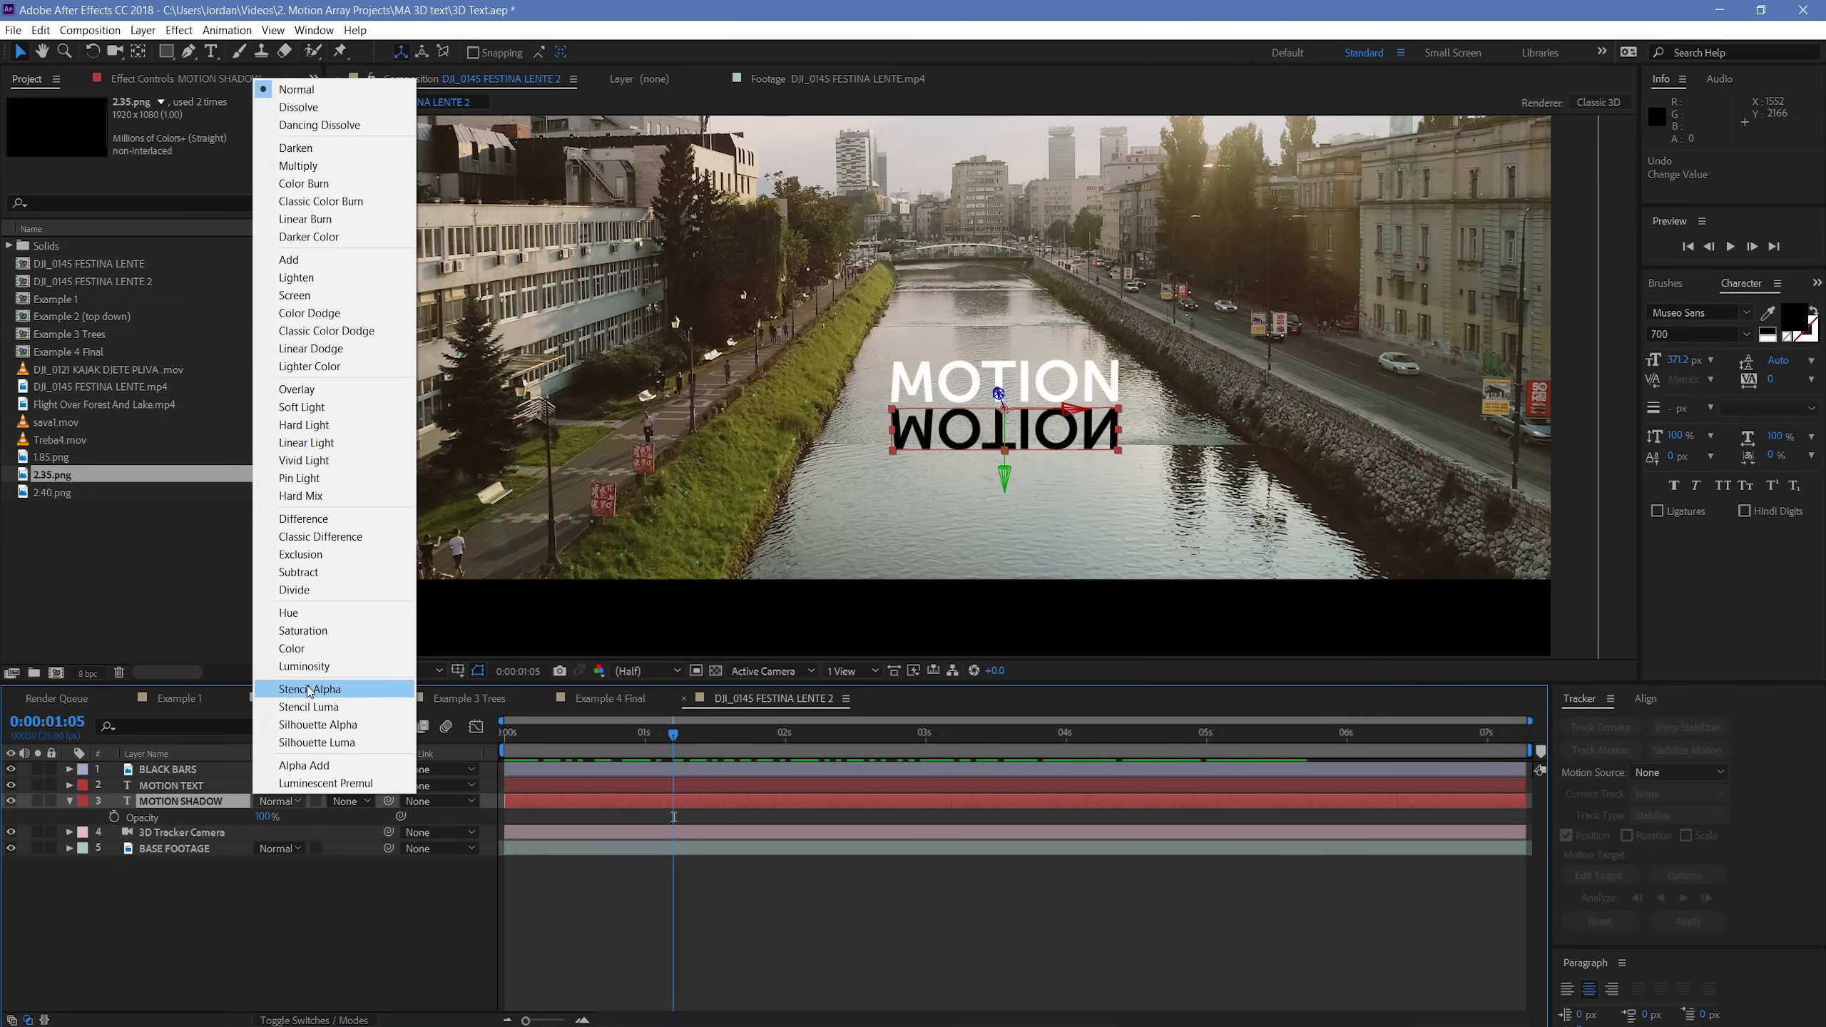
left_click(313, 408)
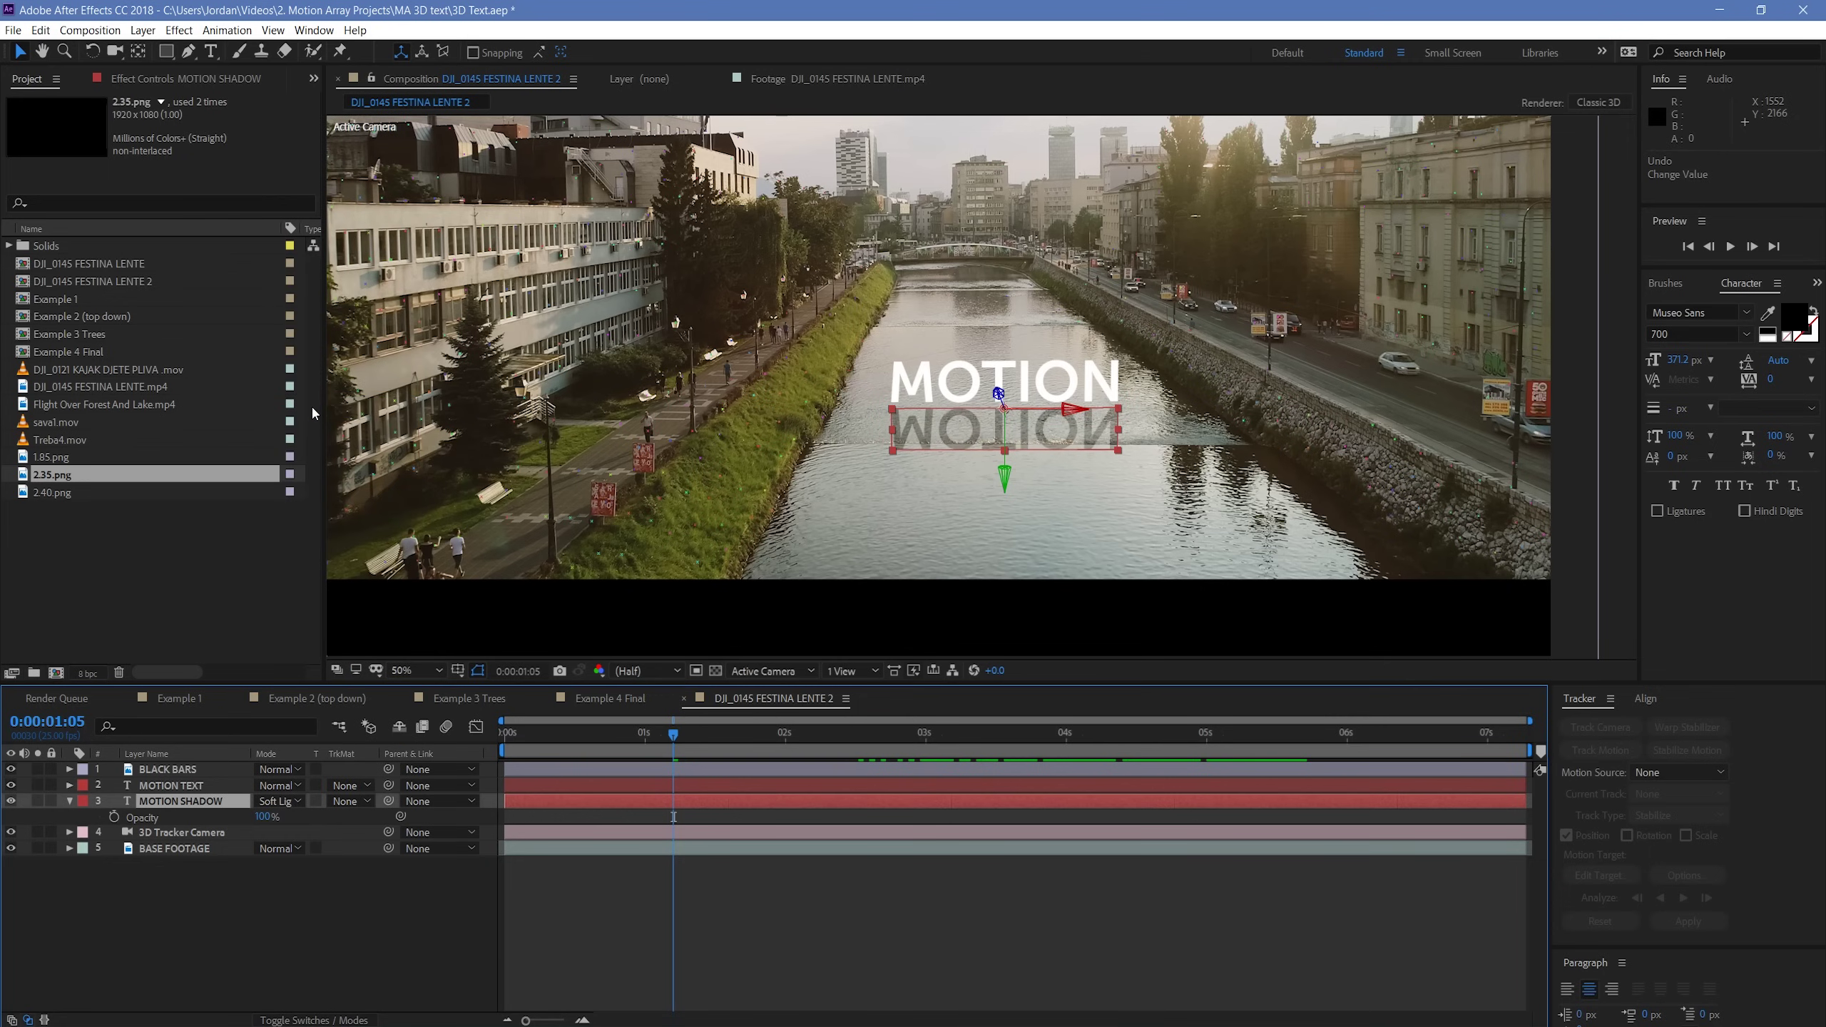
left_click(297, 800)
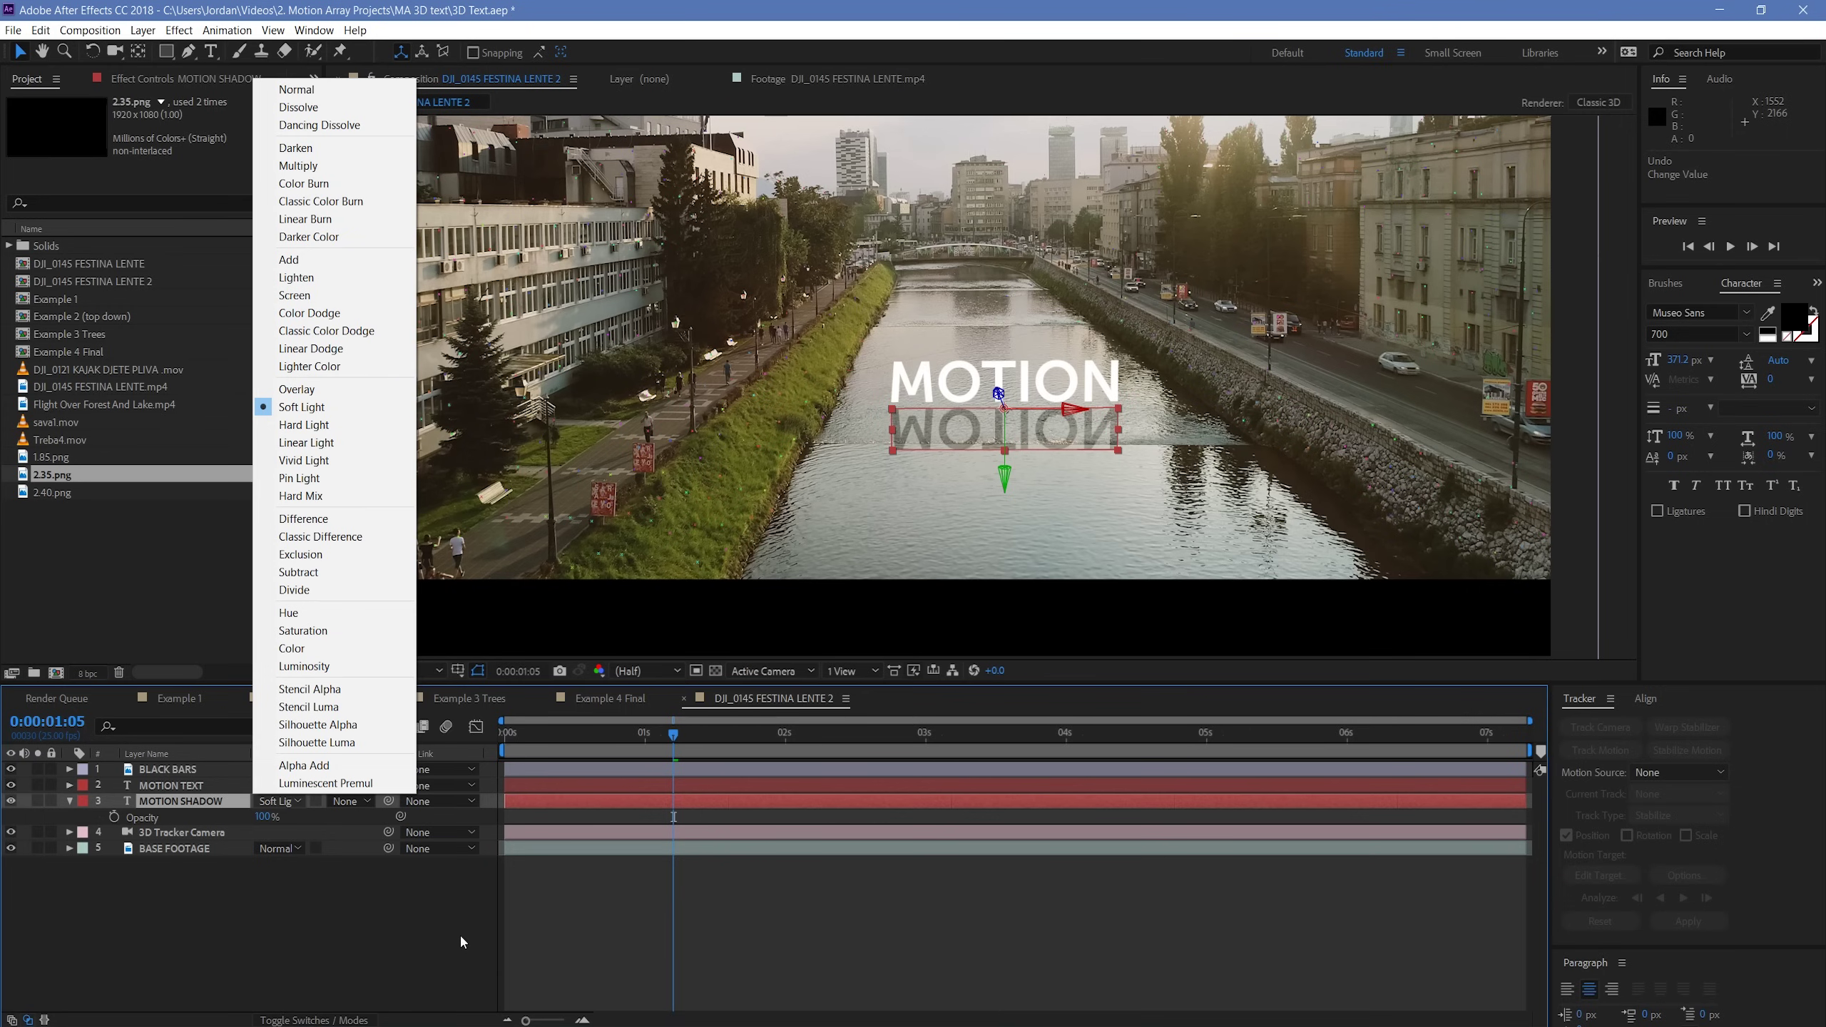
- Lower the MOTION SHADOW layer's opacity to 74%
left_click(794, 959)
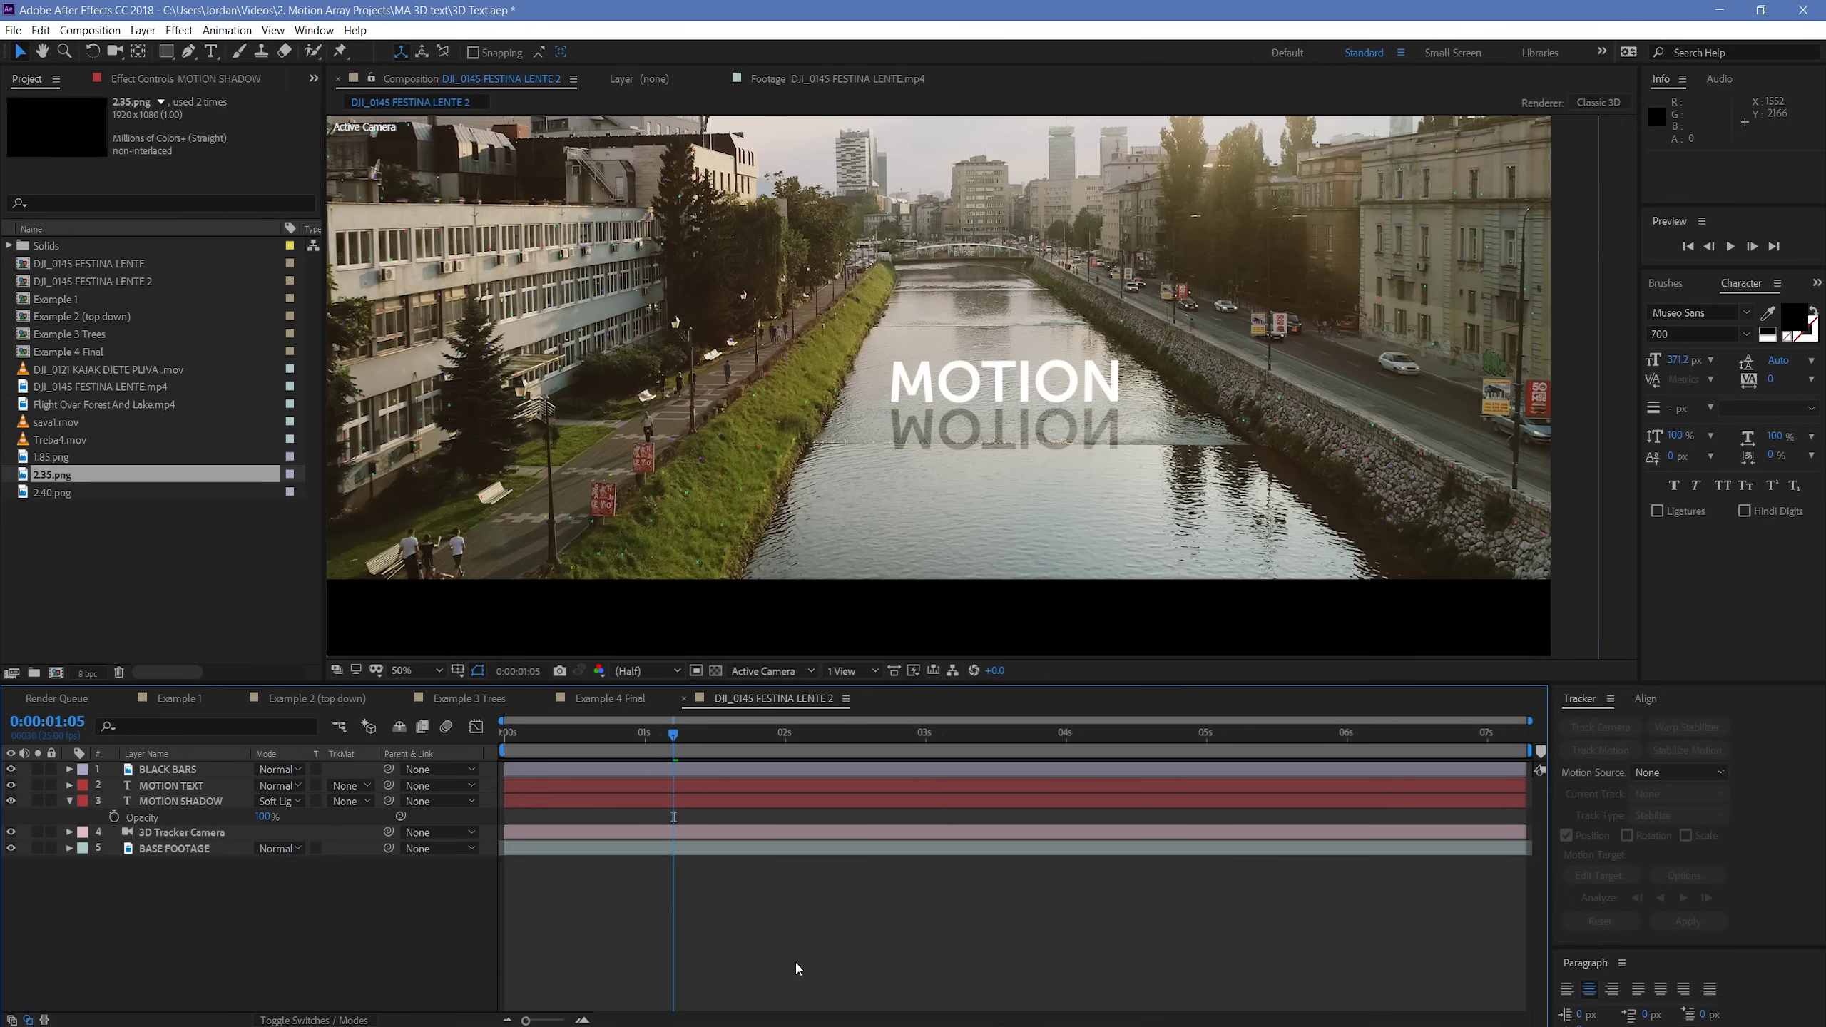
scroll(1054, 491, "up", 1)
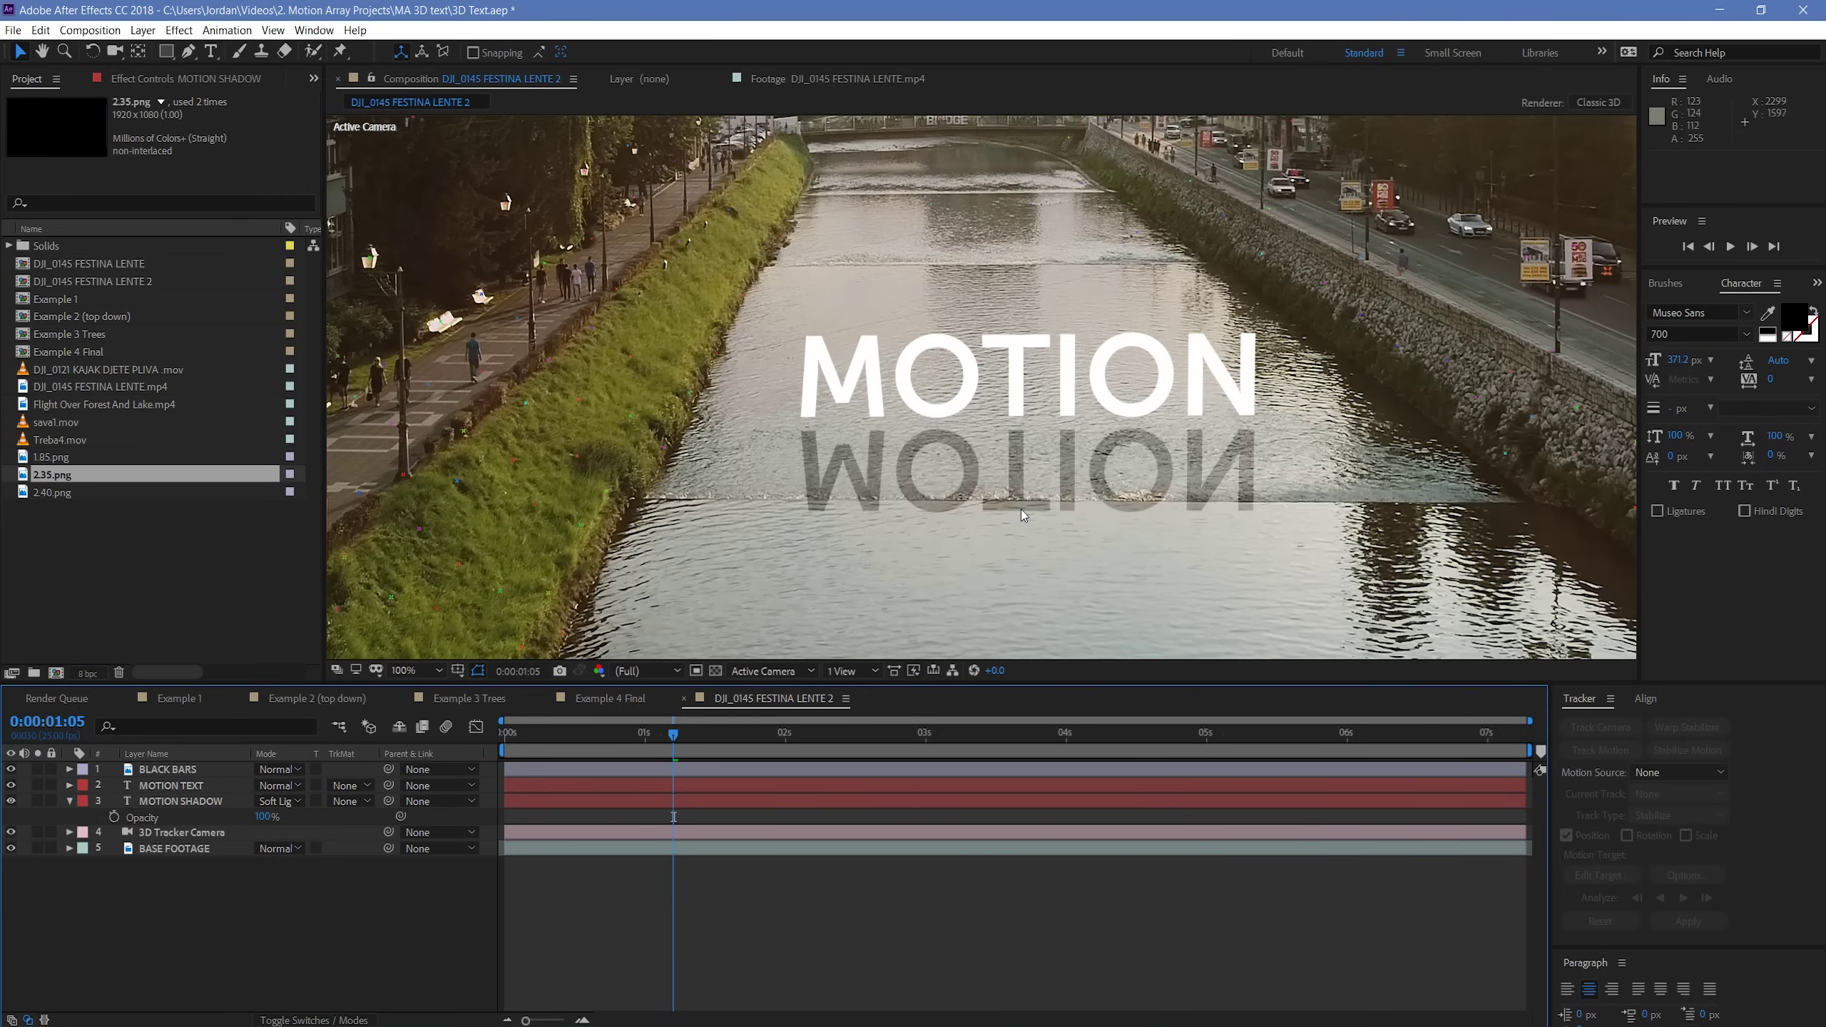
key("period")
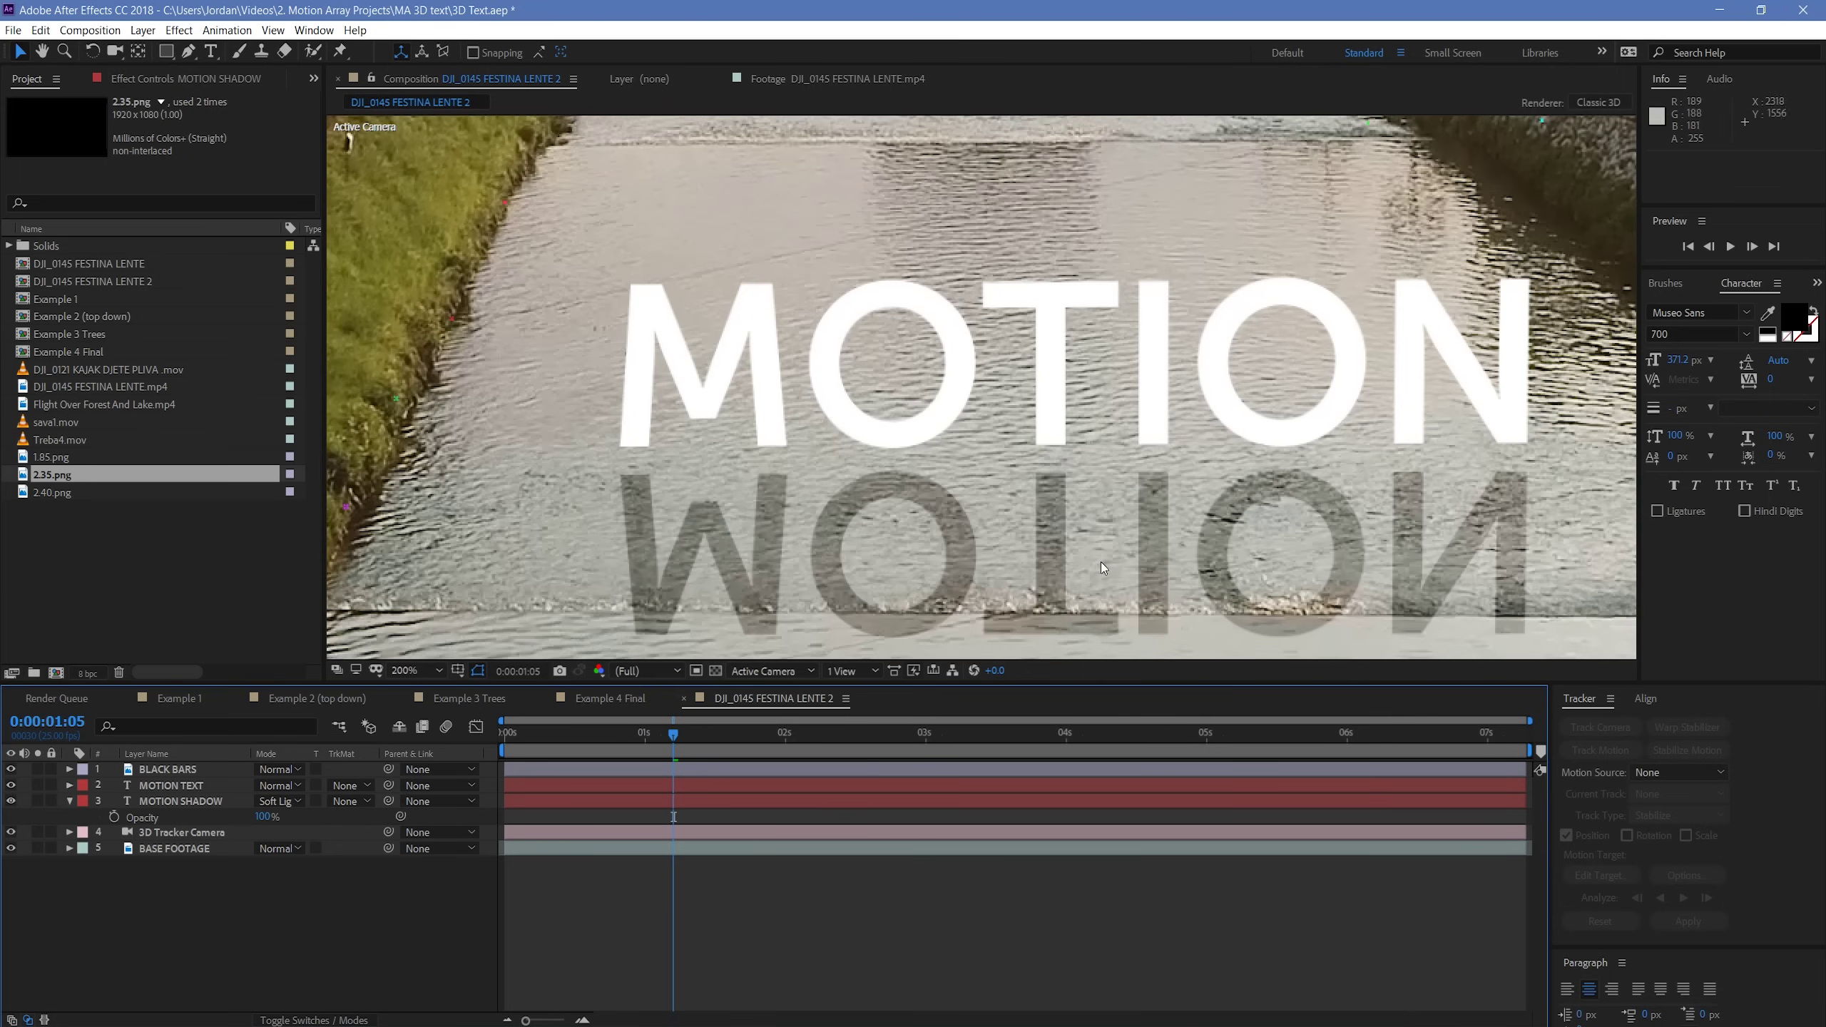
key("comma")
key("comma")
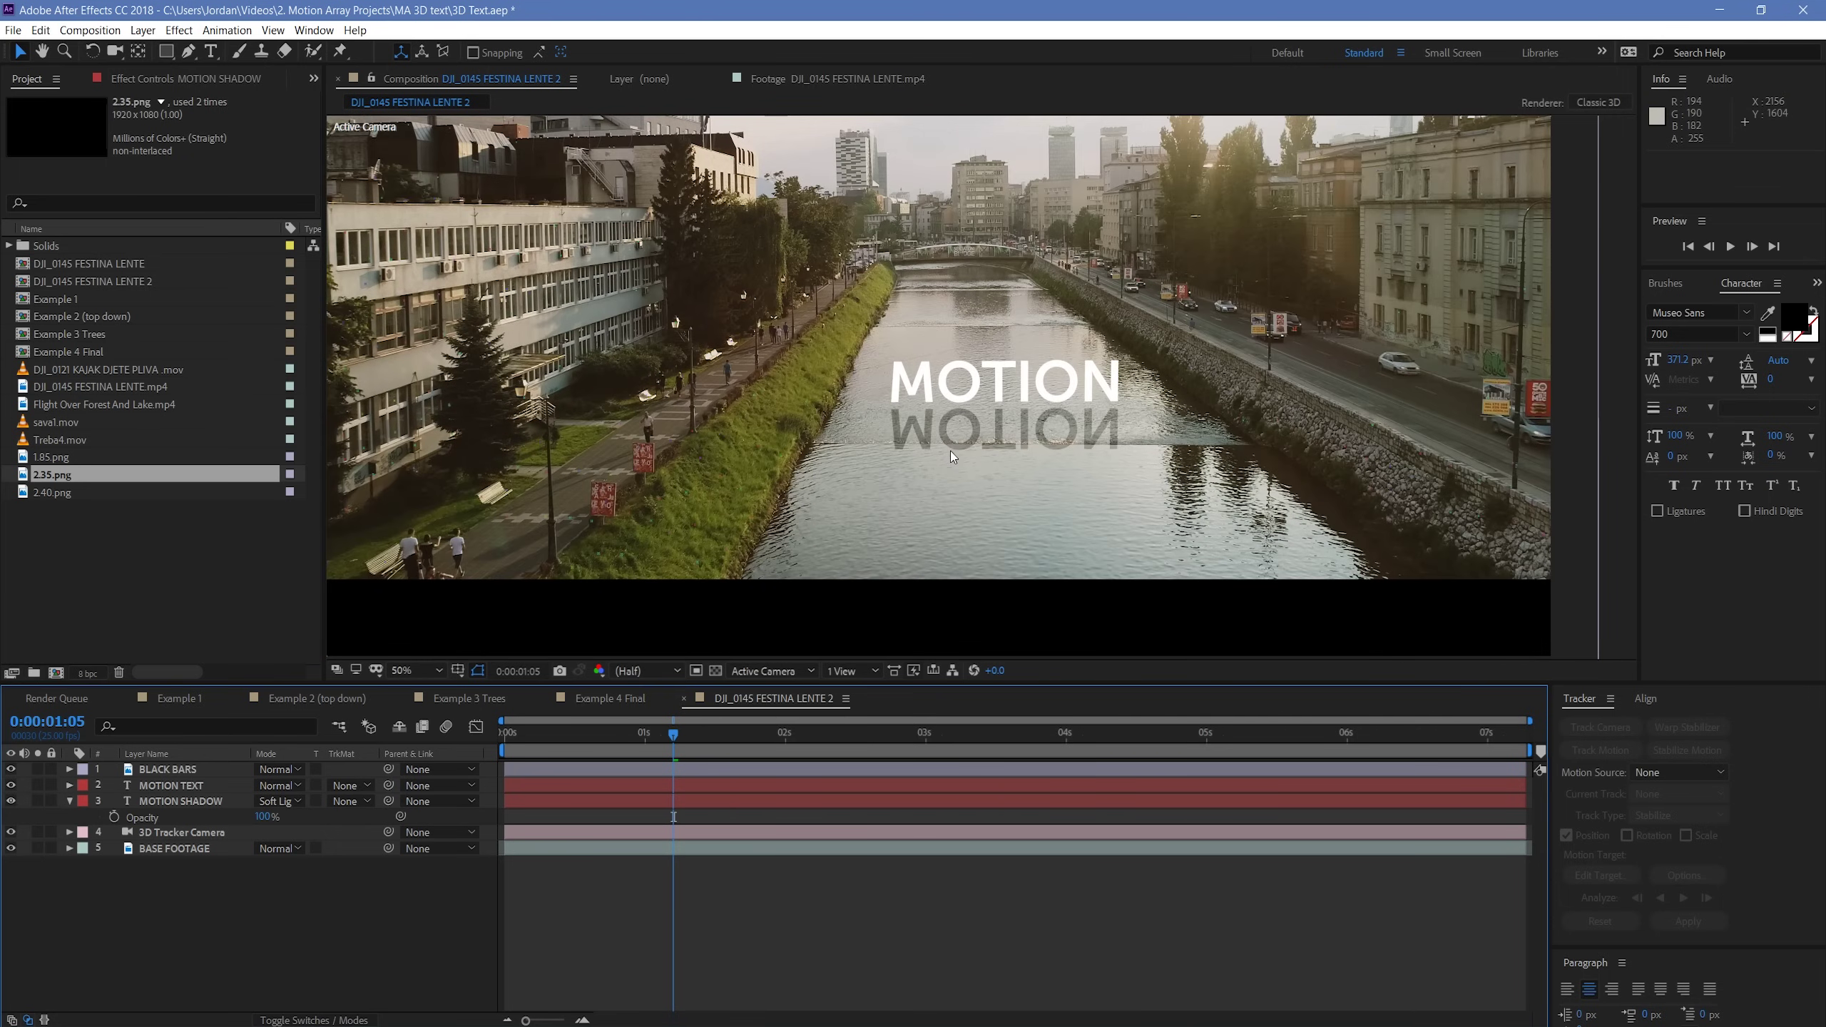
left_click(950, 451)
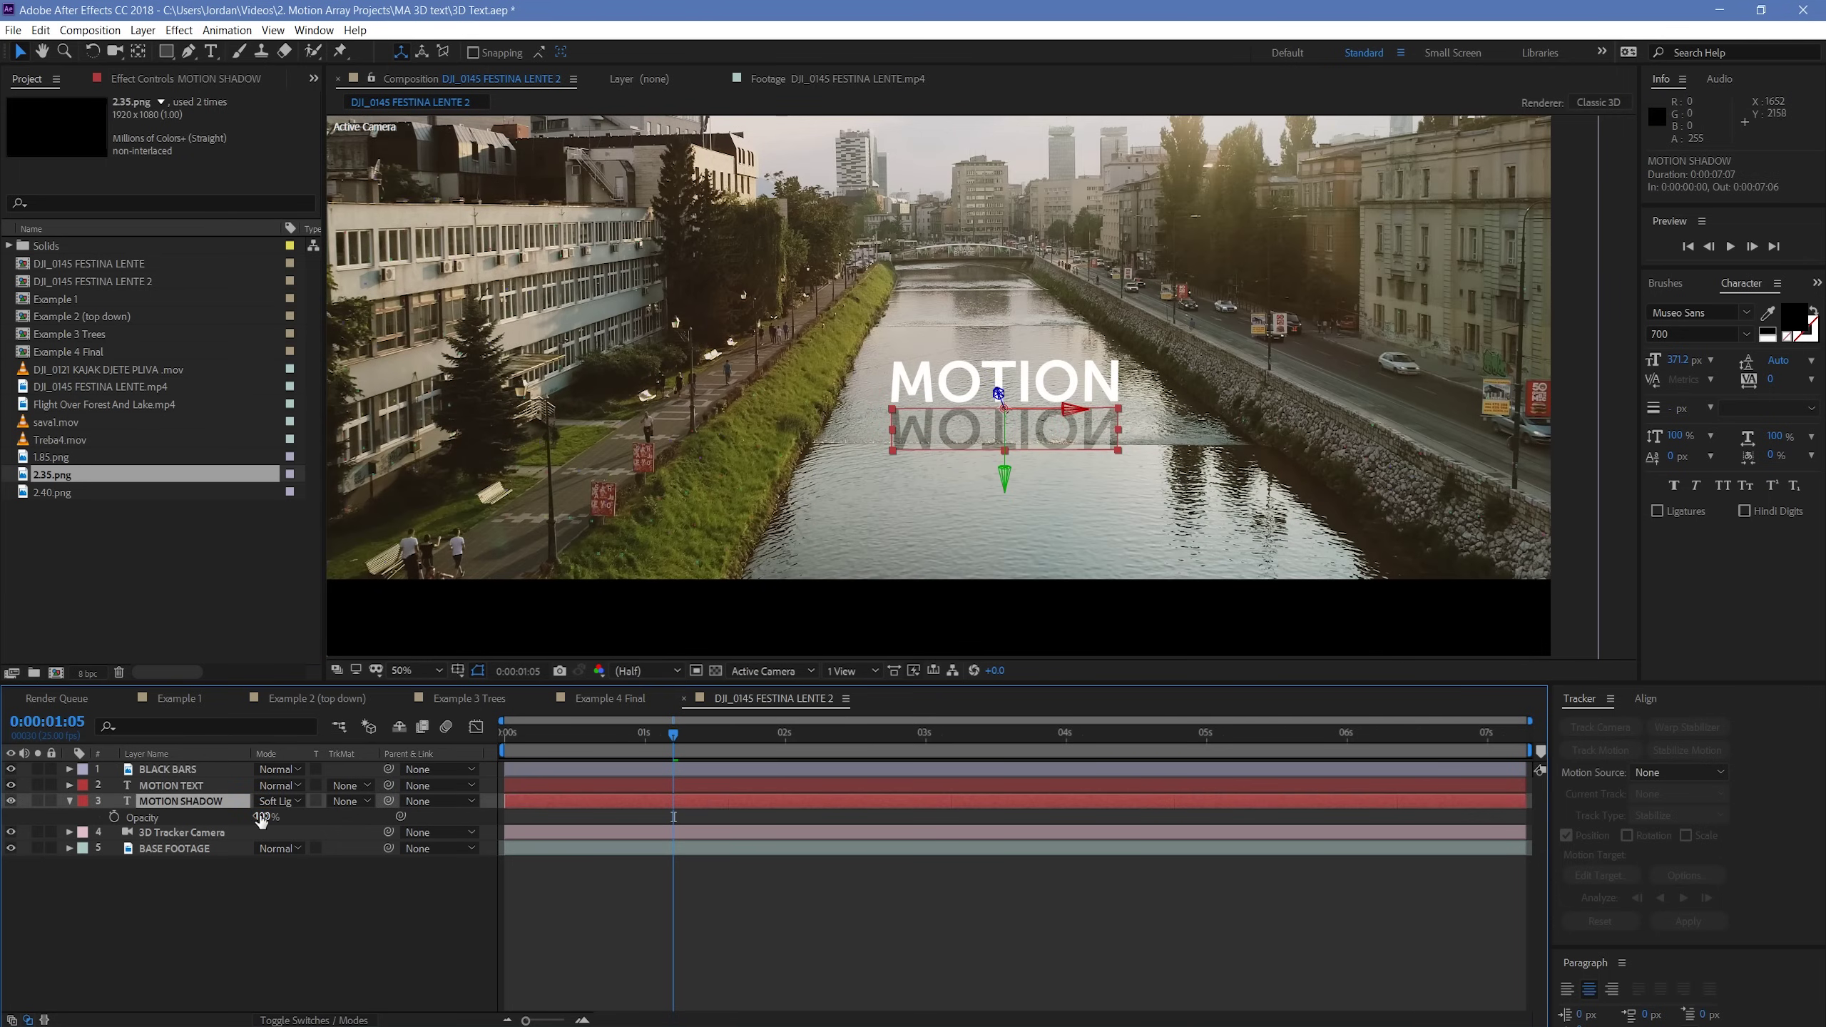
left_click_drag(261, 818, 235, 810)
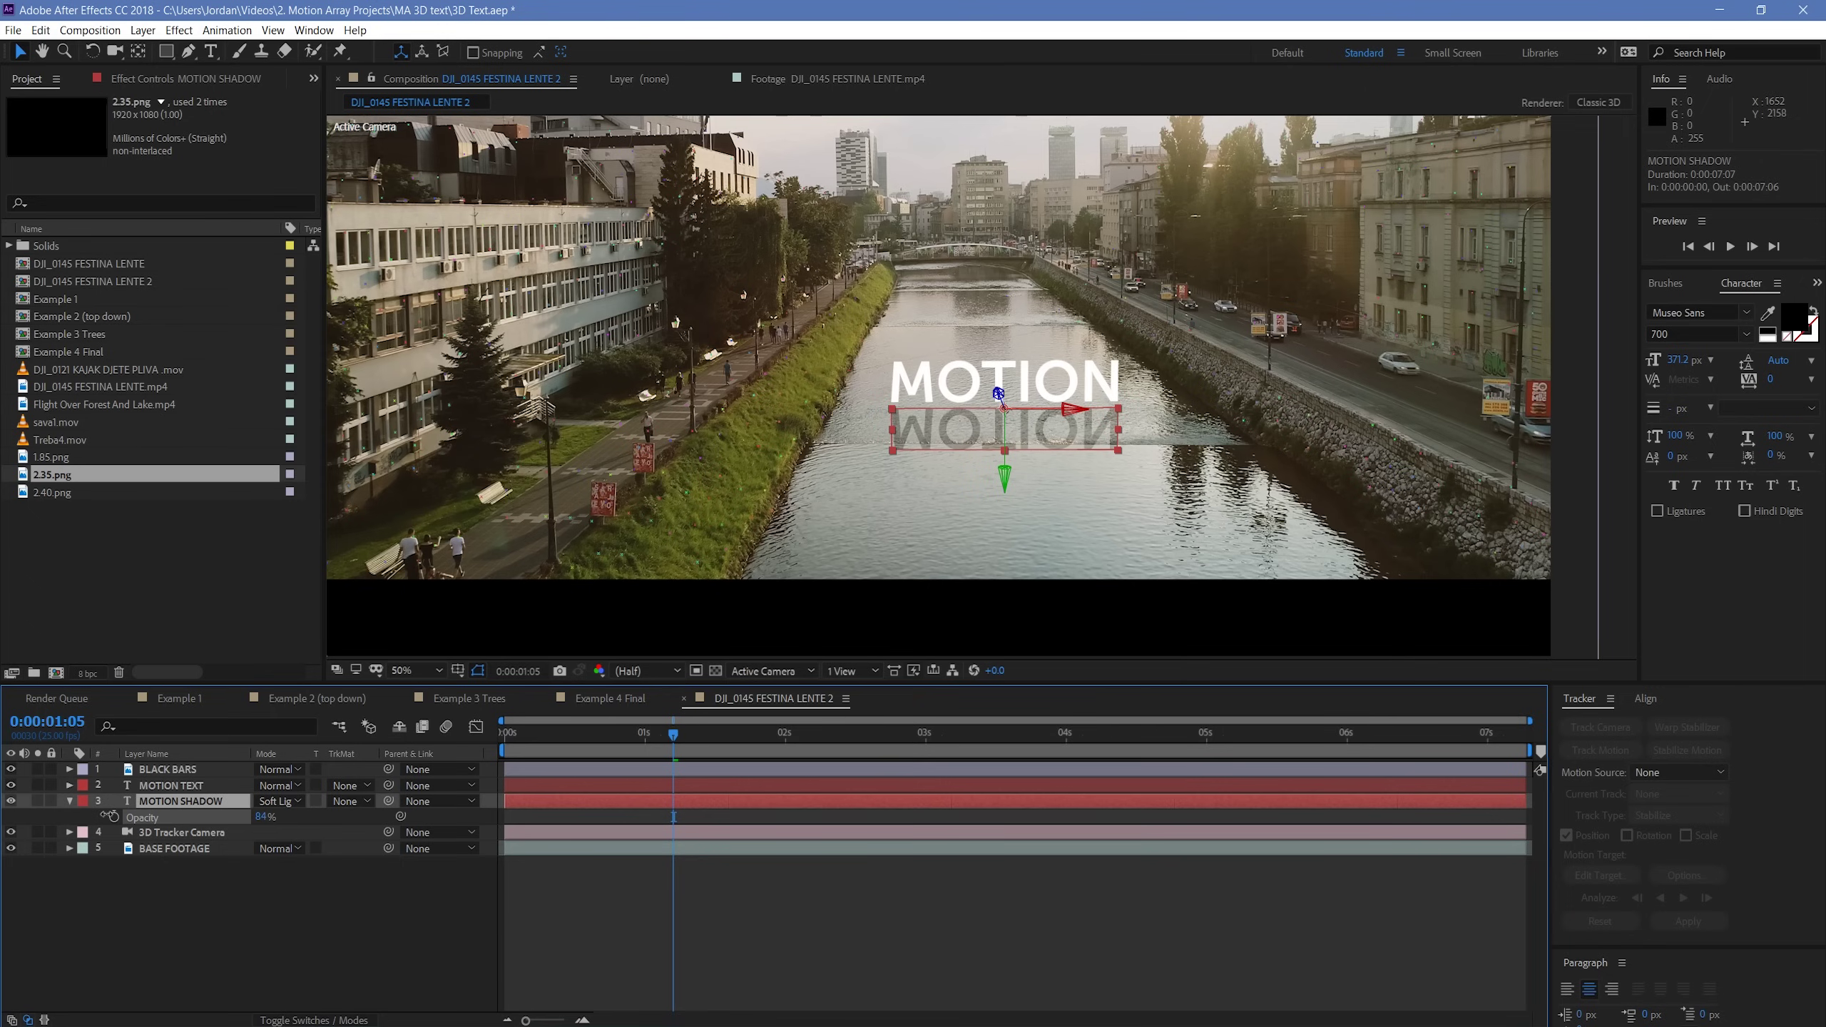
left_click_drag(106, 816, 32, 818)
left_click(729, 945)
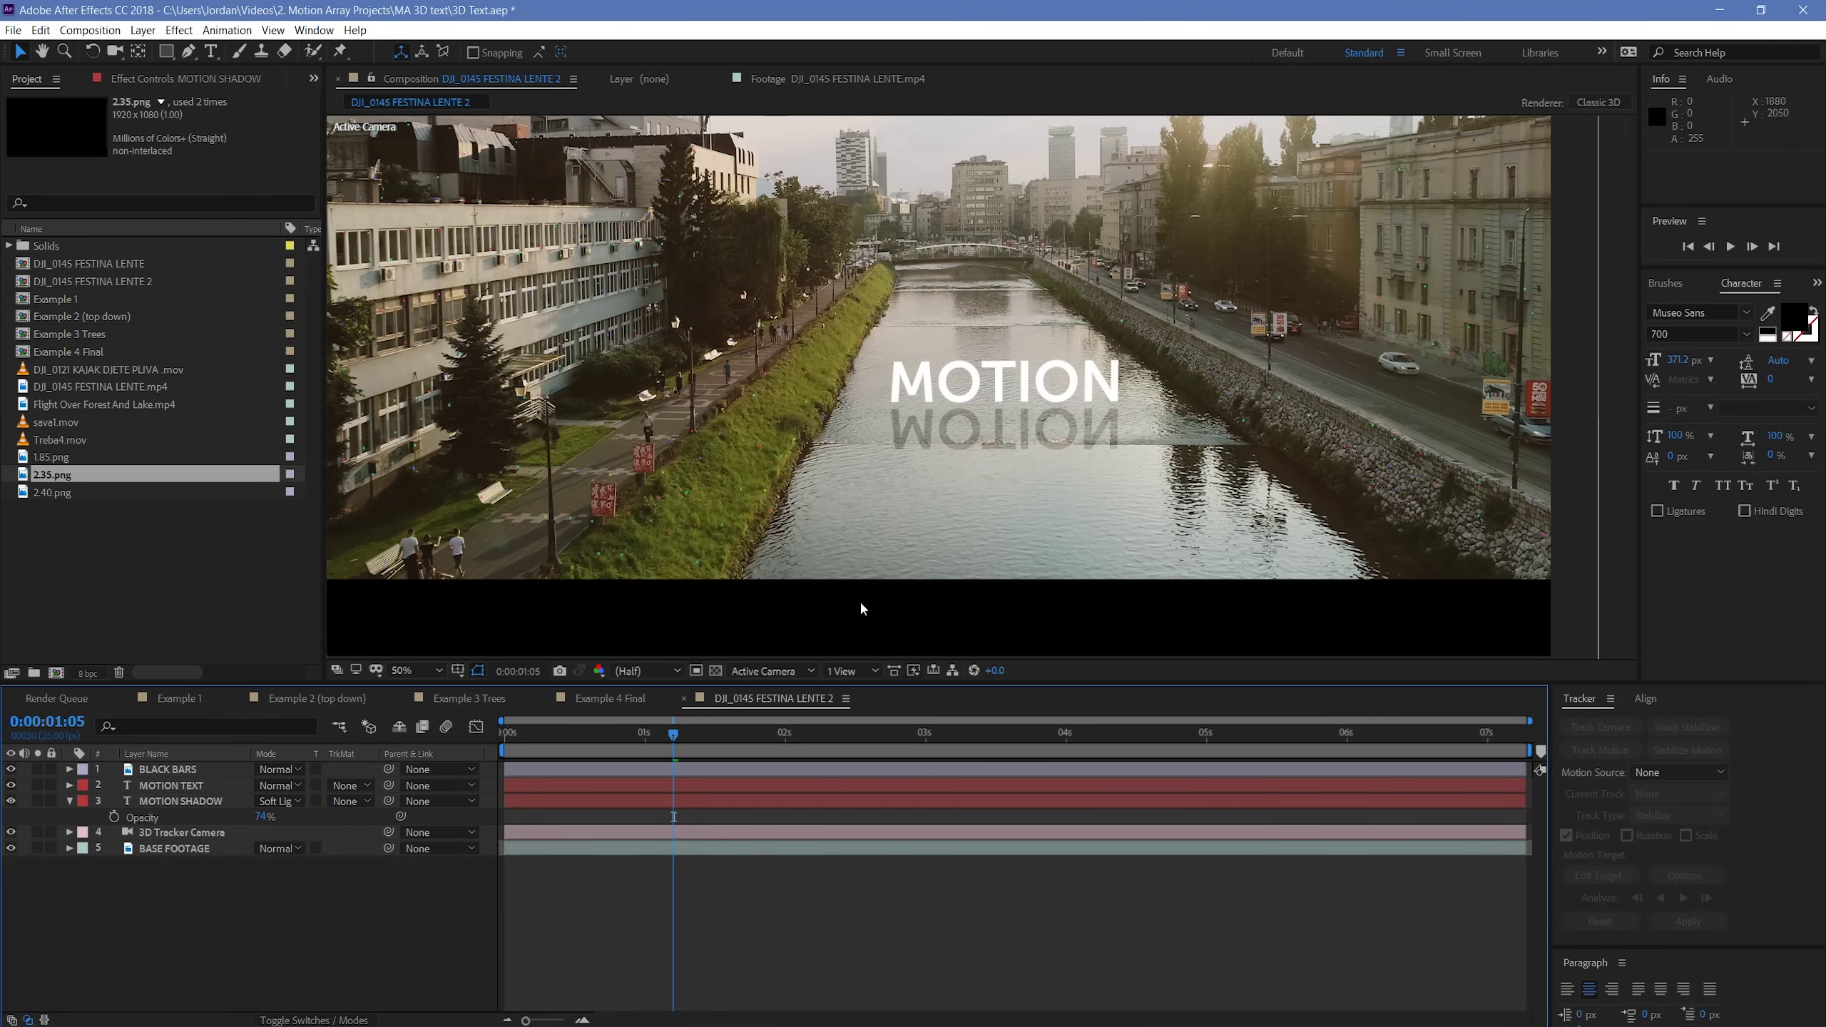
- Preview the composition to check the fainter reflection on the water
key("space")
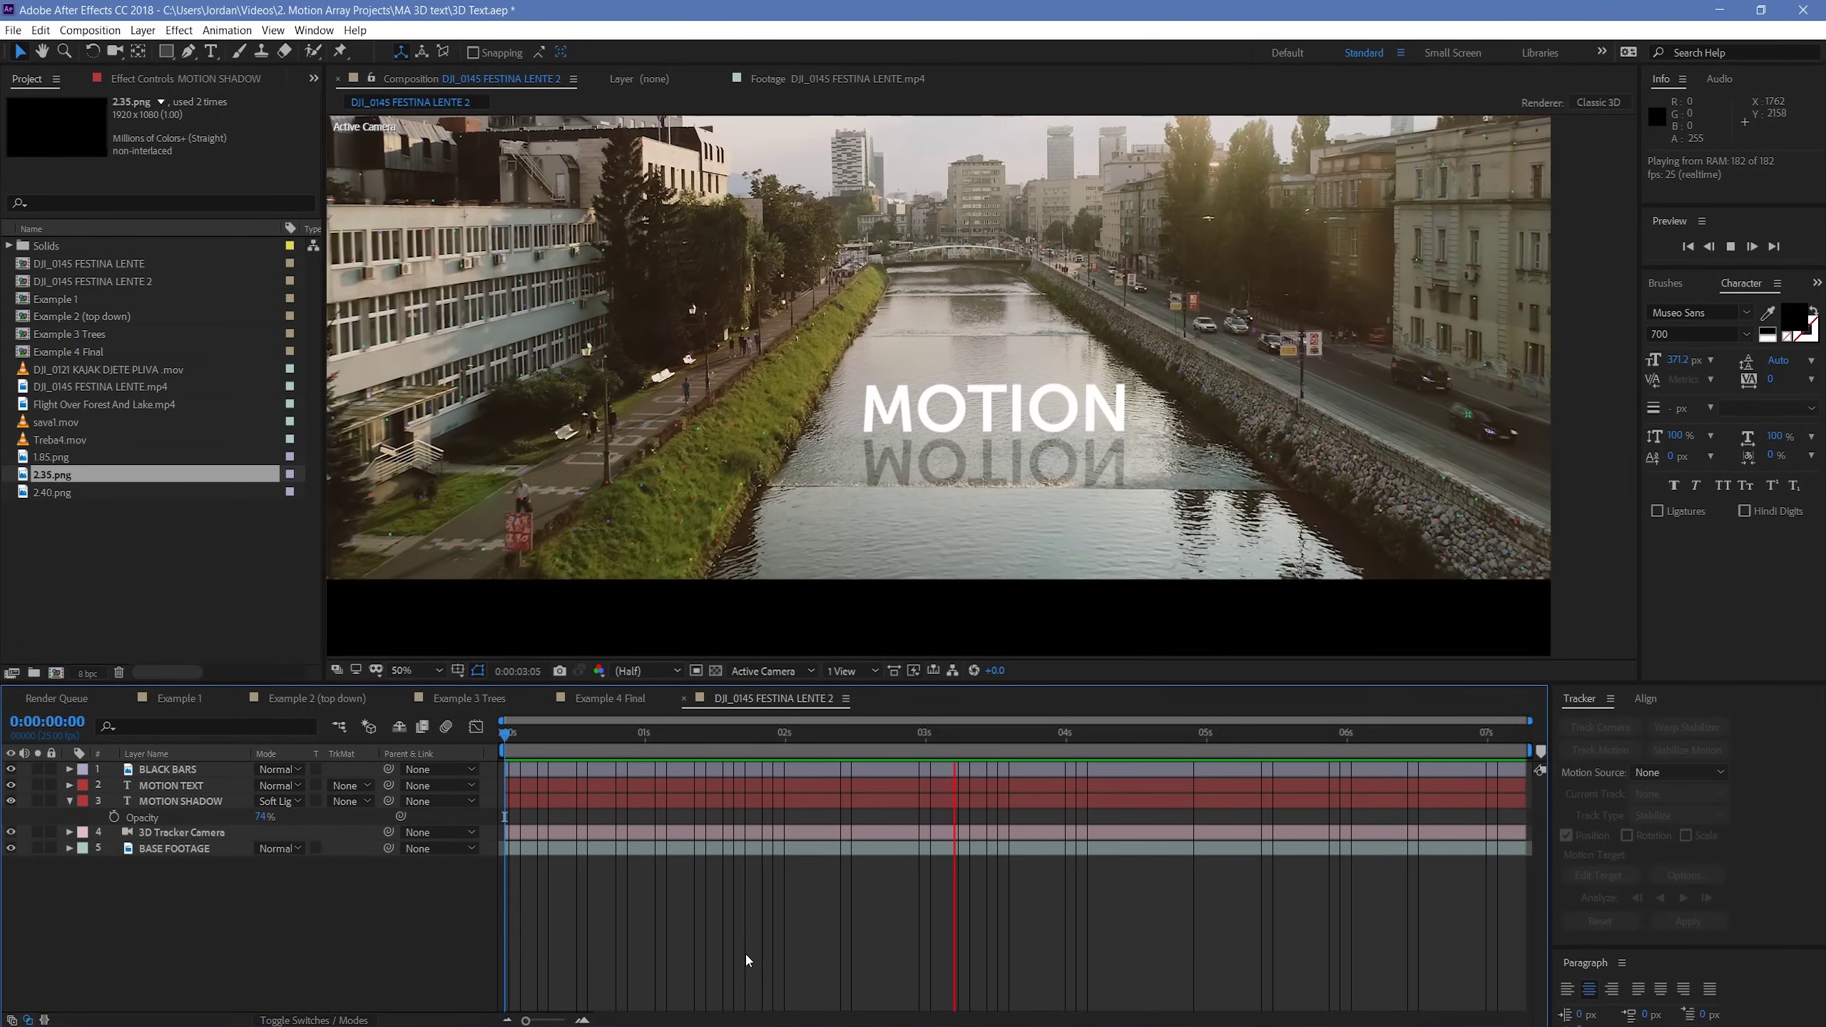
key("space")
scroll(949, 522, "up", 2)
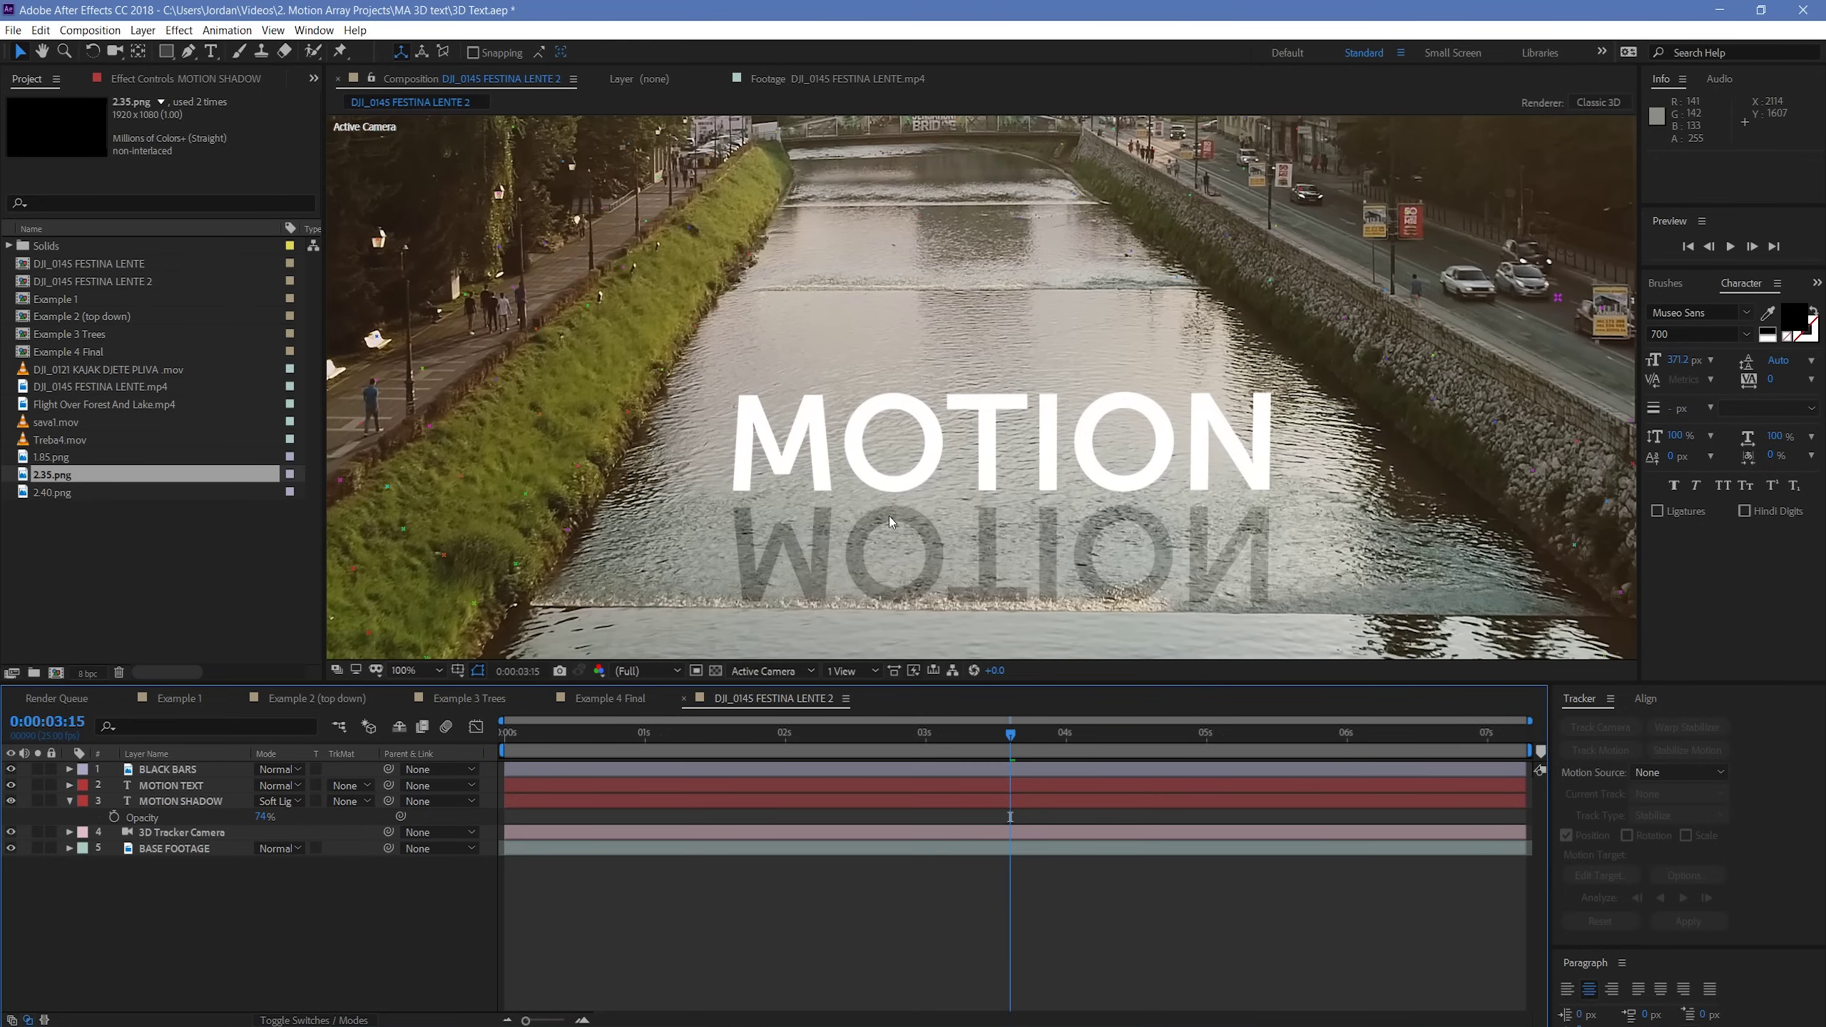
scroll(833, 462, "down", 2)
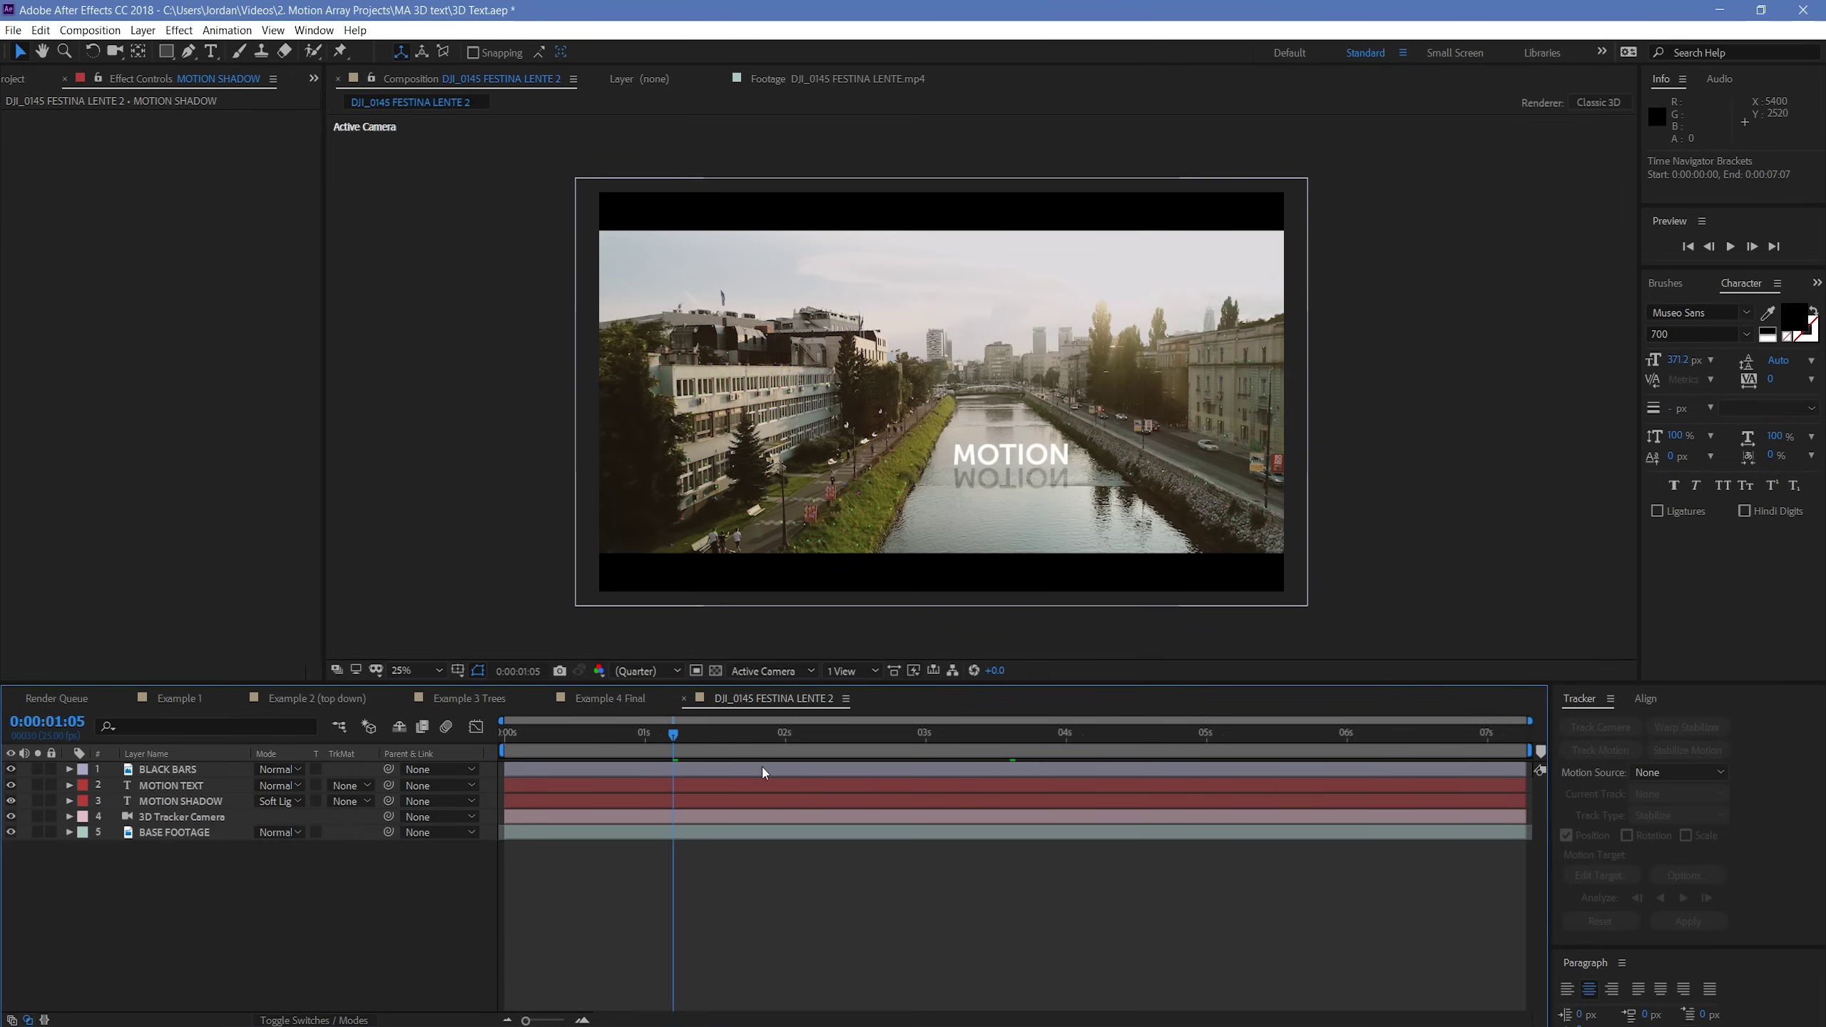
- Search 'displacem' in Effects & Presets and apply Displacement Map to MOTION SHADOW
left_click(1817, 284)
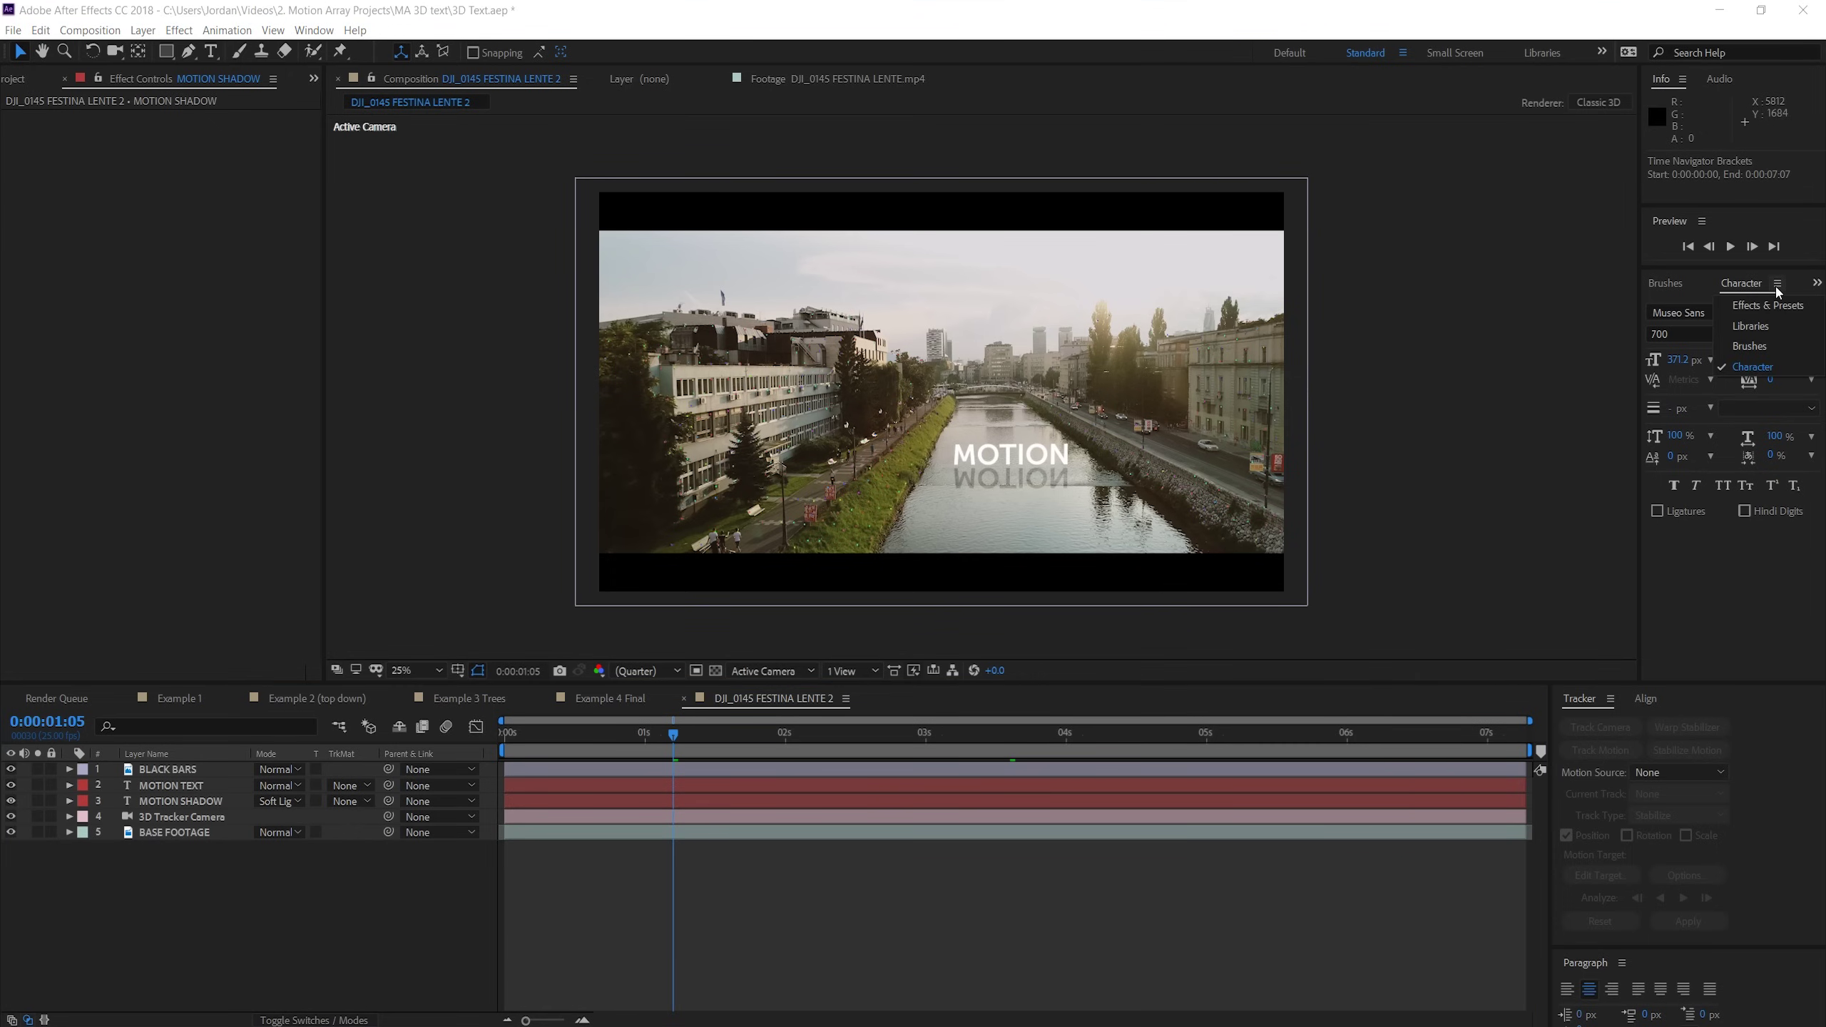
left_click(1771, 298)
left_click(1741, 306)
type("displacem")
left_click_drag(1727, 337, 697, 801)
- Check the Displacement Map Layer source, leaving it set to MOTION SHADOW
scroll(1055, 611, "up", 3)
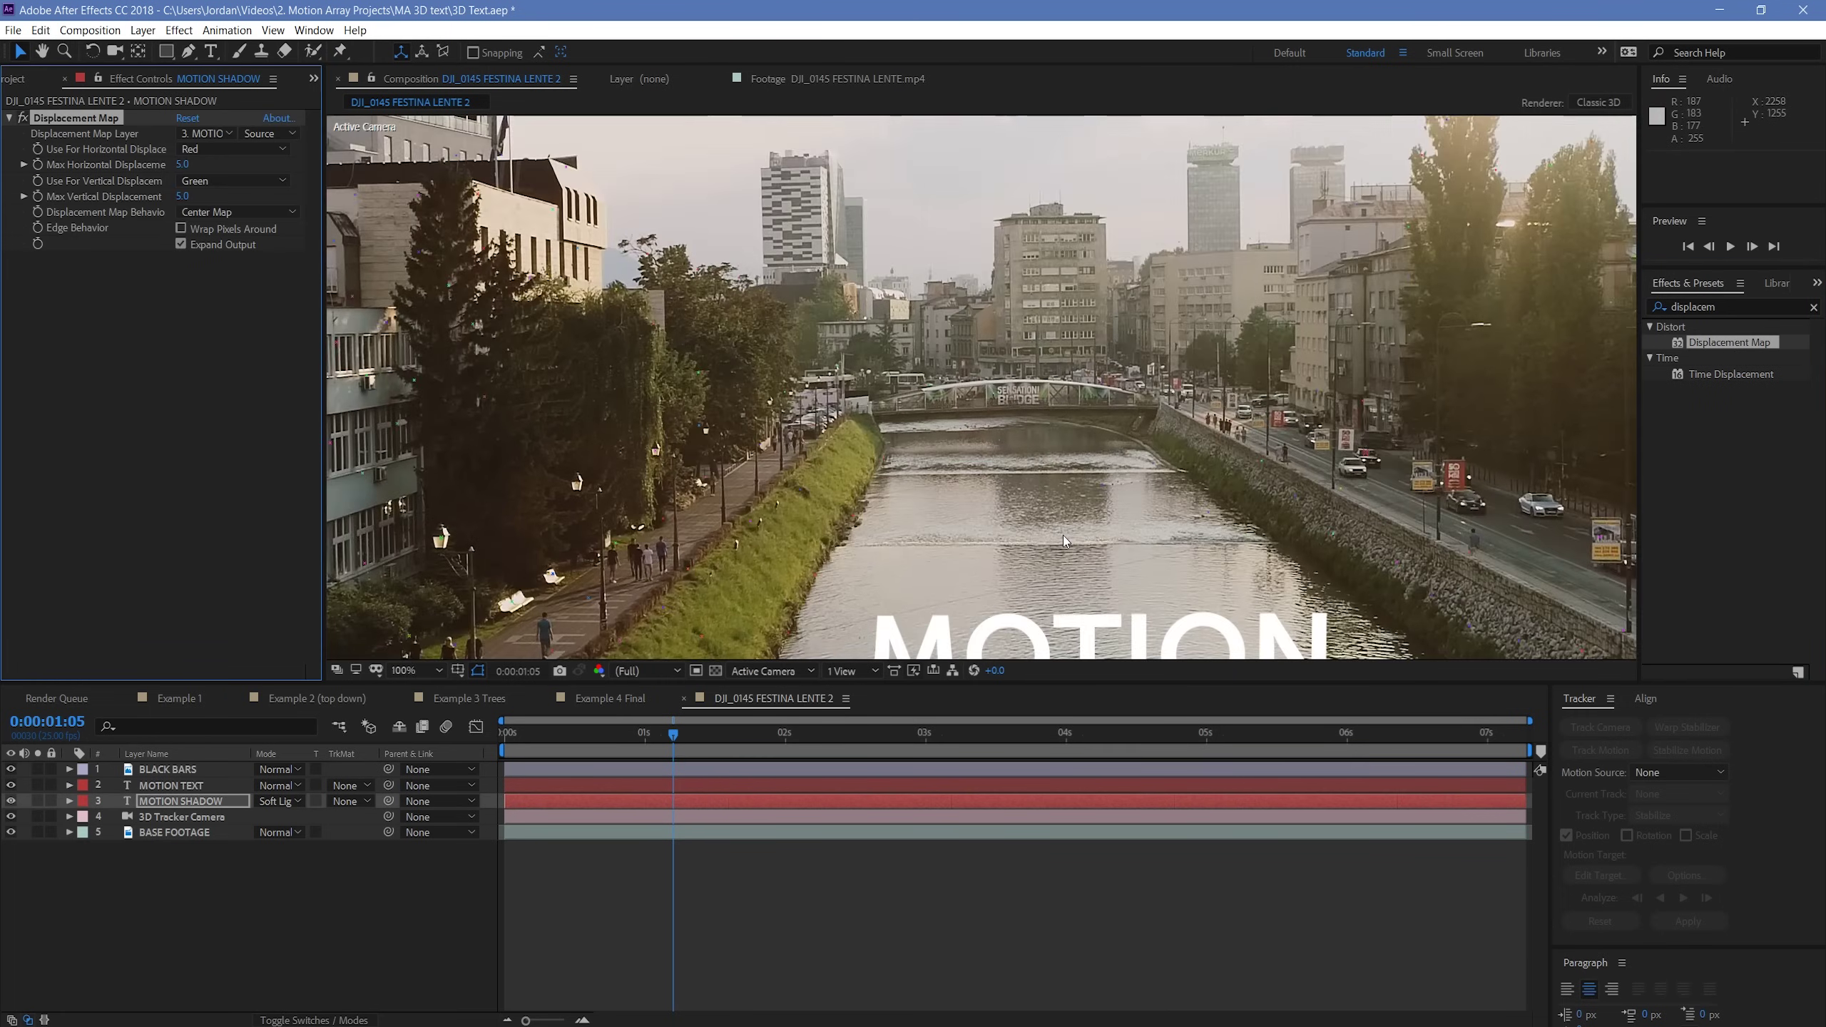
scroll(1055, 611, "down", 1)
left_click_drag(1070, 577, 1040, 476)
scroll(1041, 477, "up", 1)
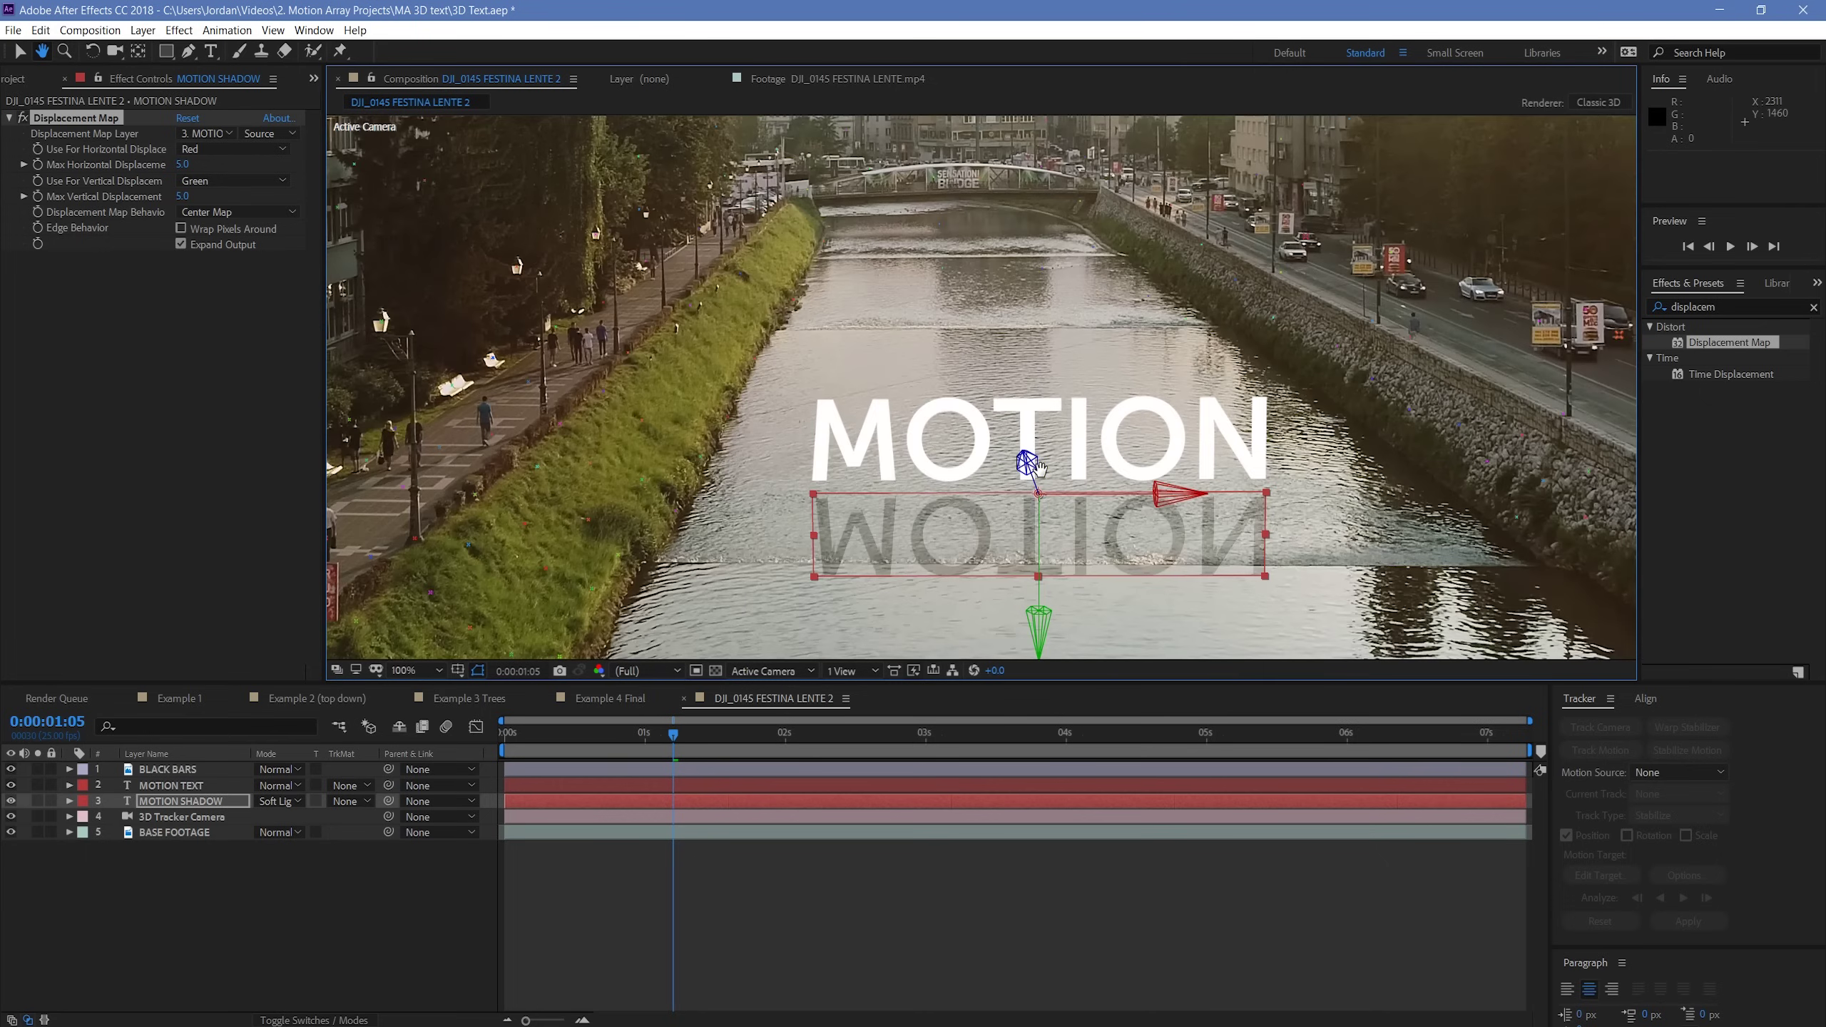
key("v")
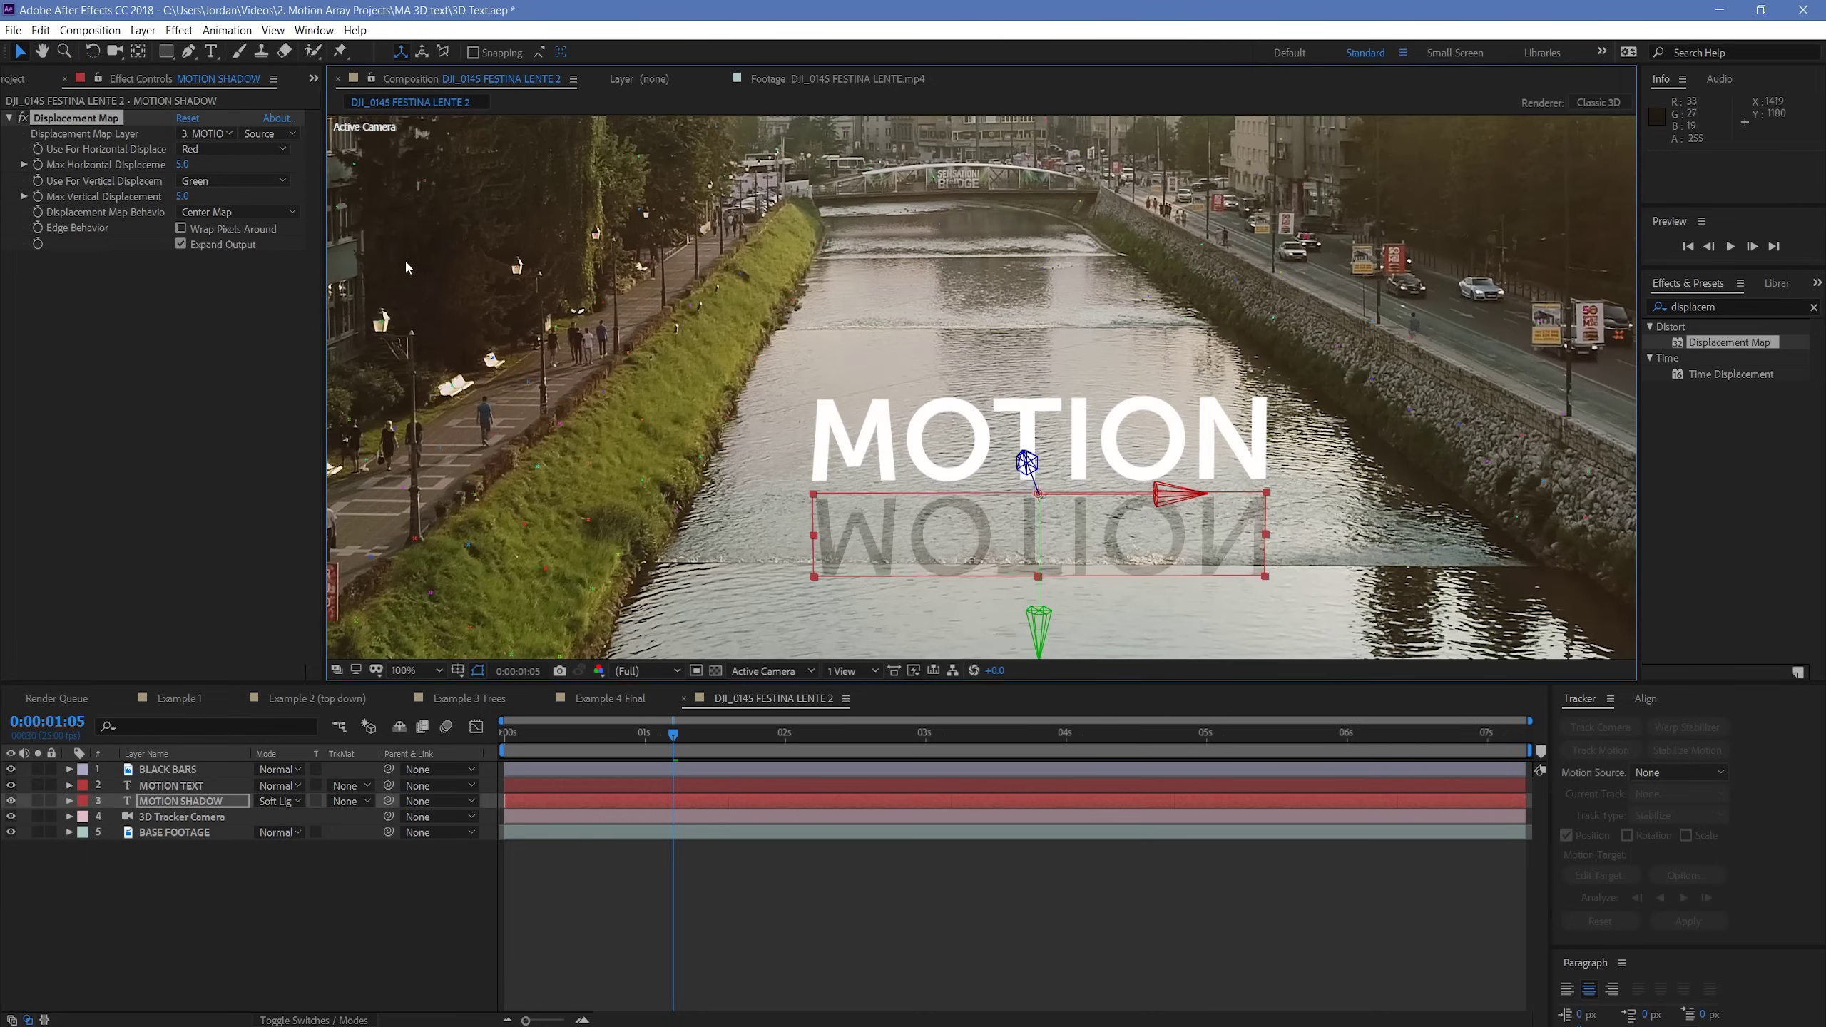
left_click(217, 135)
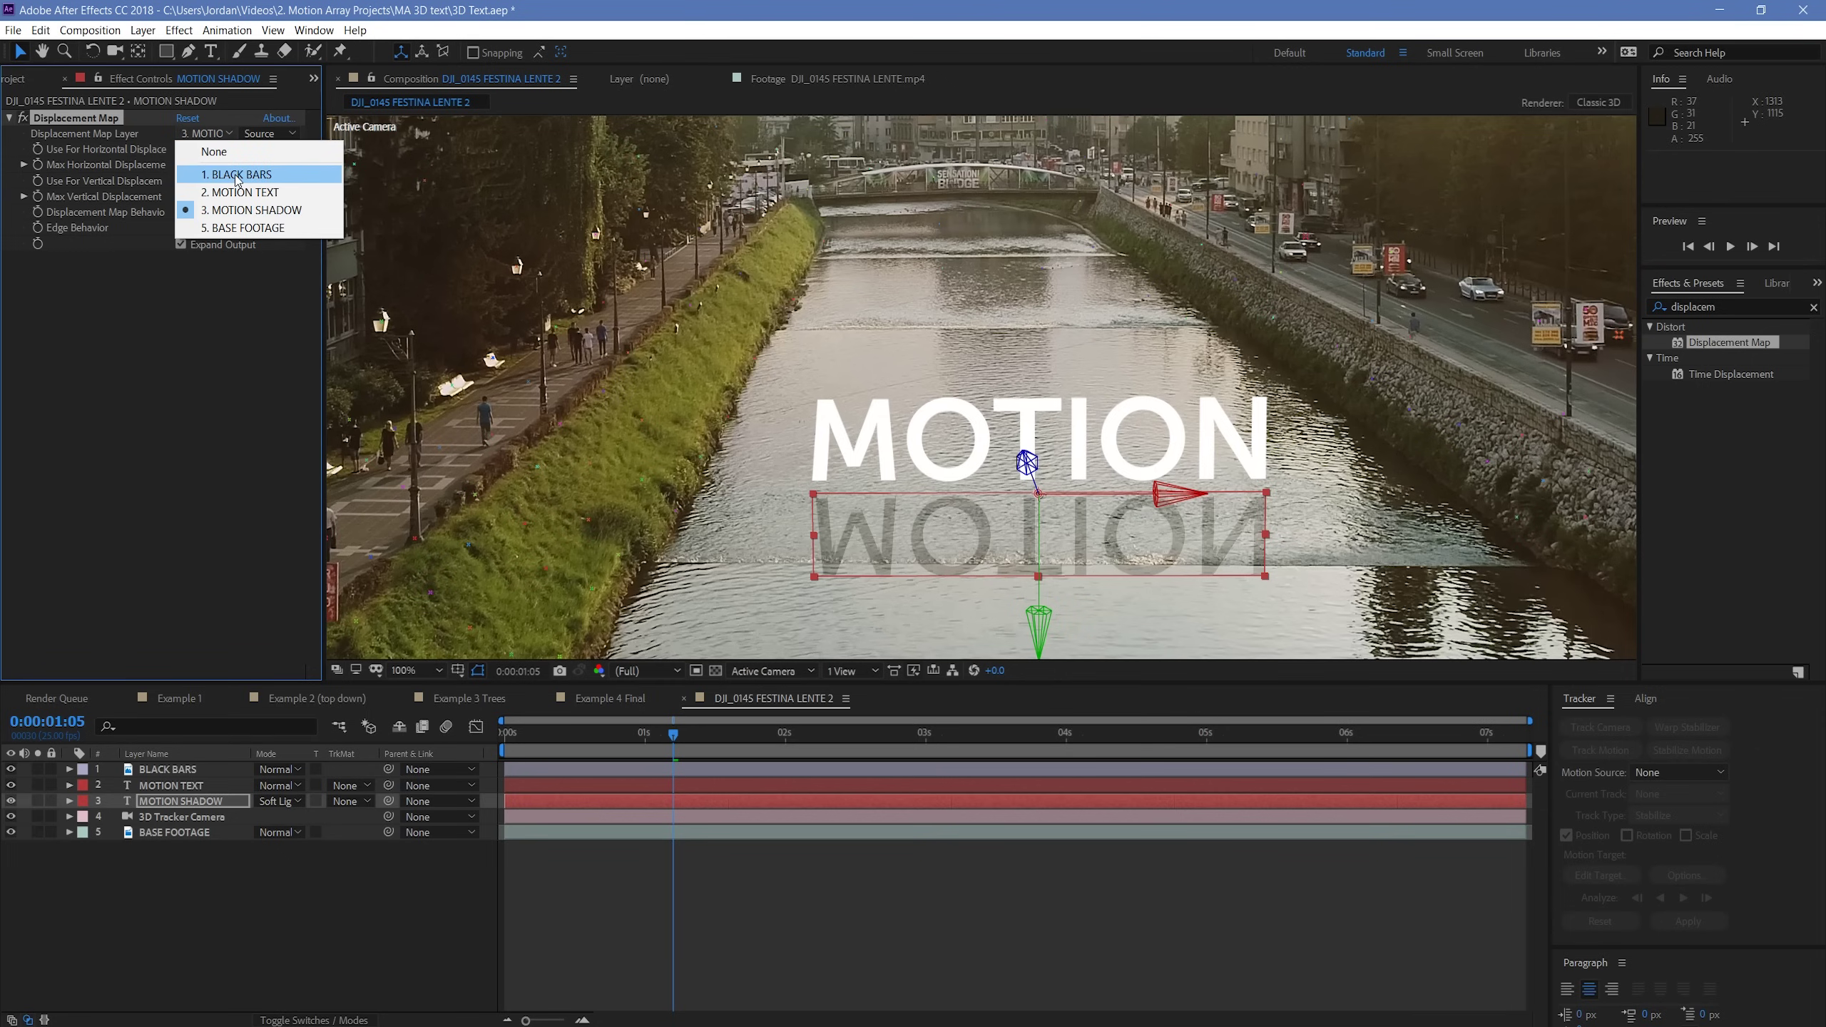
left_click(217, 135)
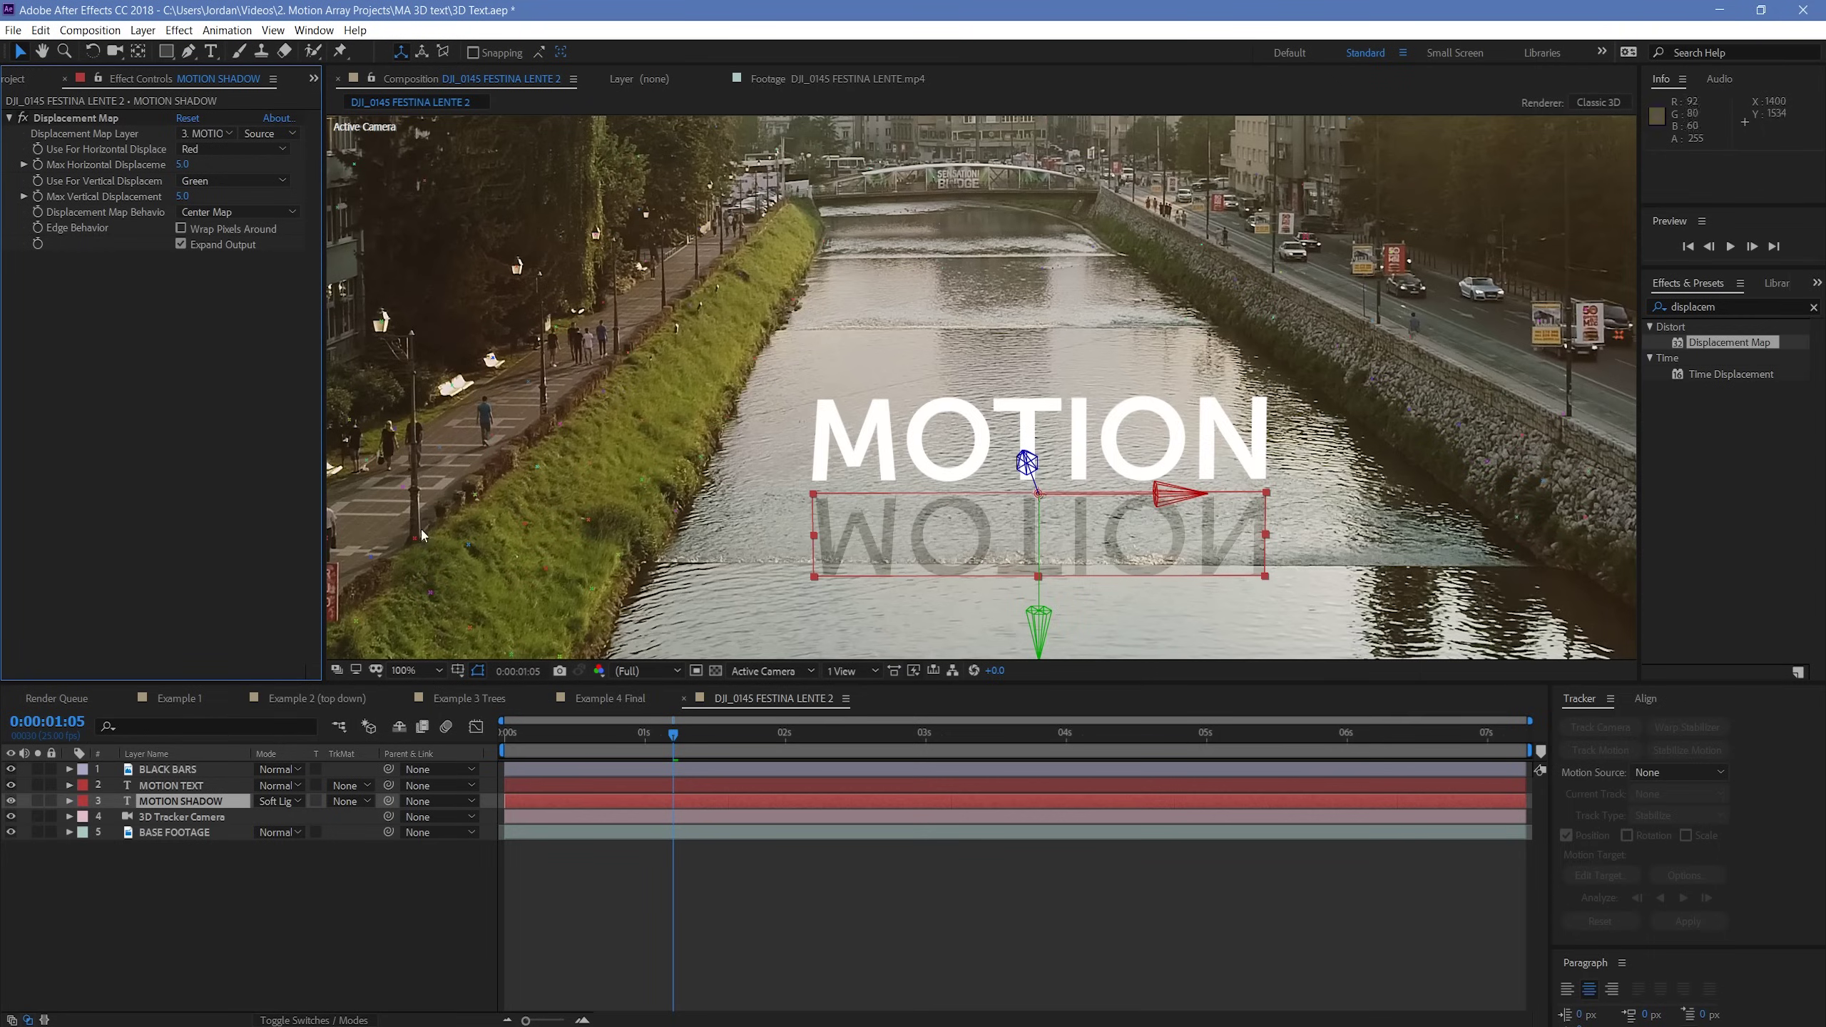
scroll(731, 491, "down", 2)
scroll(730, 492, "down", 2)
left_click_drag(758, 452, 819, 475)
- Solo and select the BASE FOOTAGE layer
left_click(879, 899)
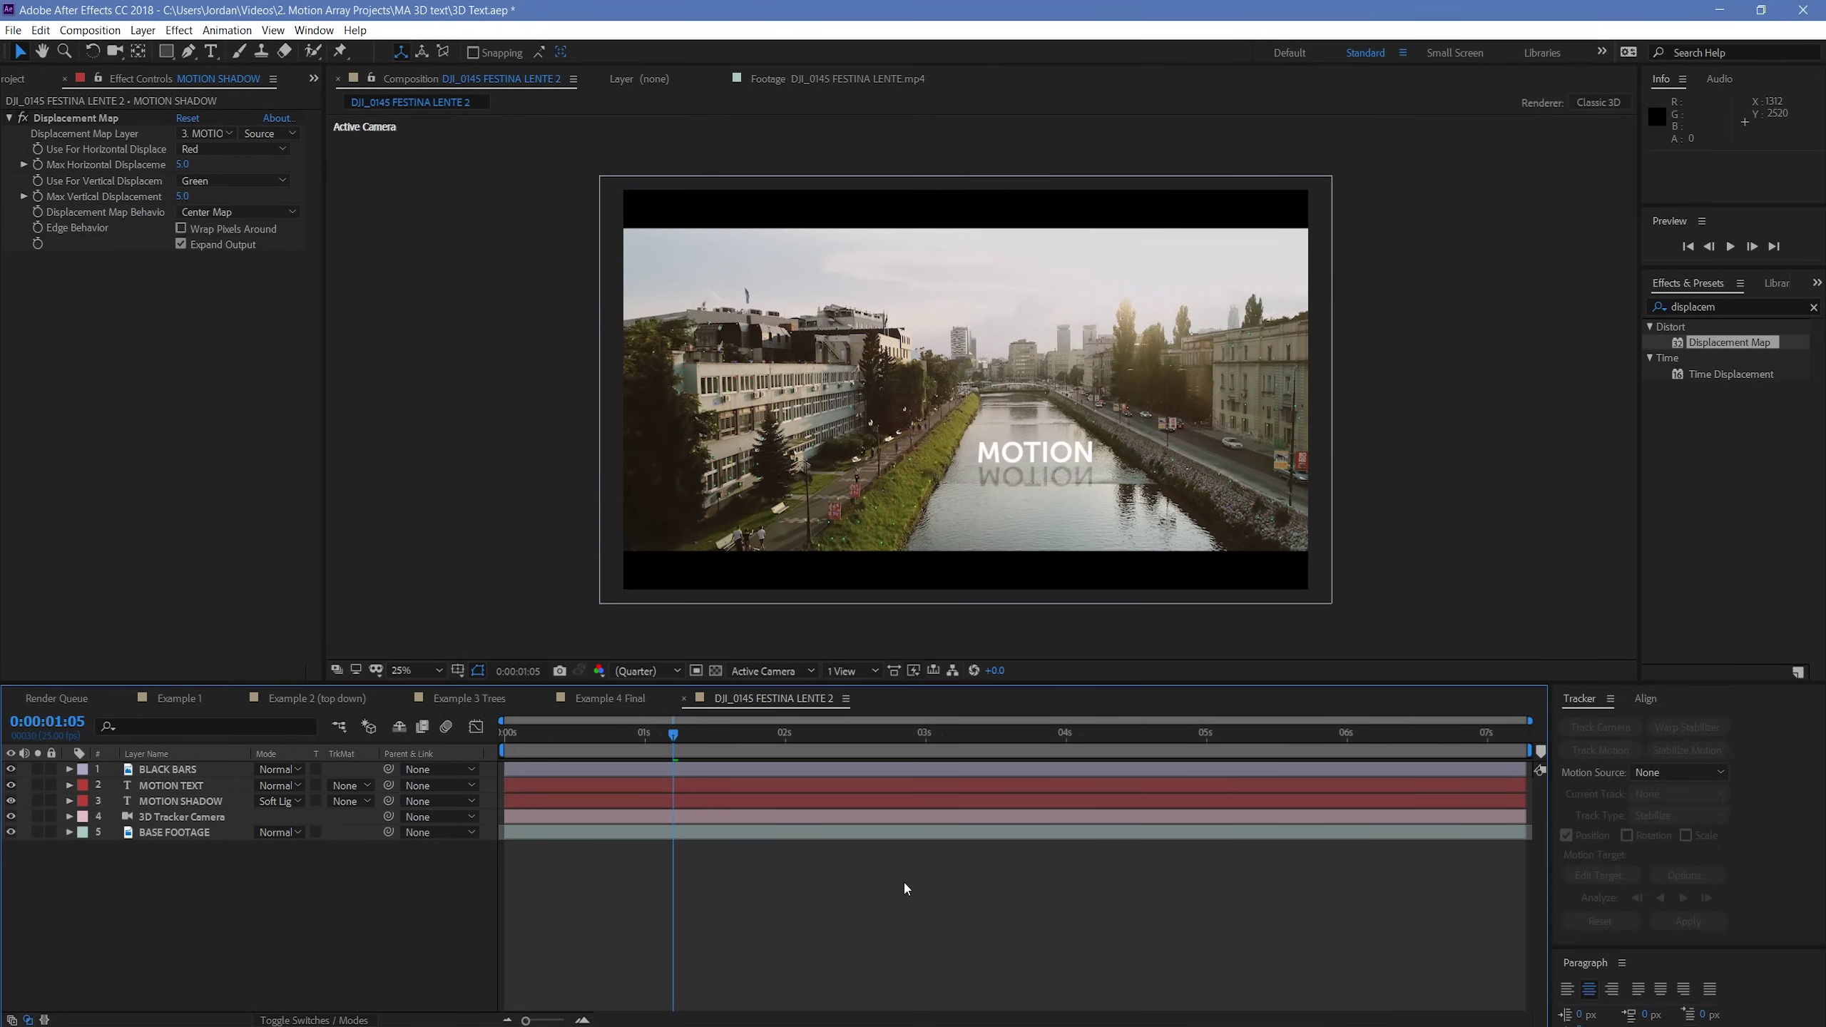
left_click(37, 833)
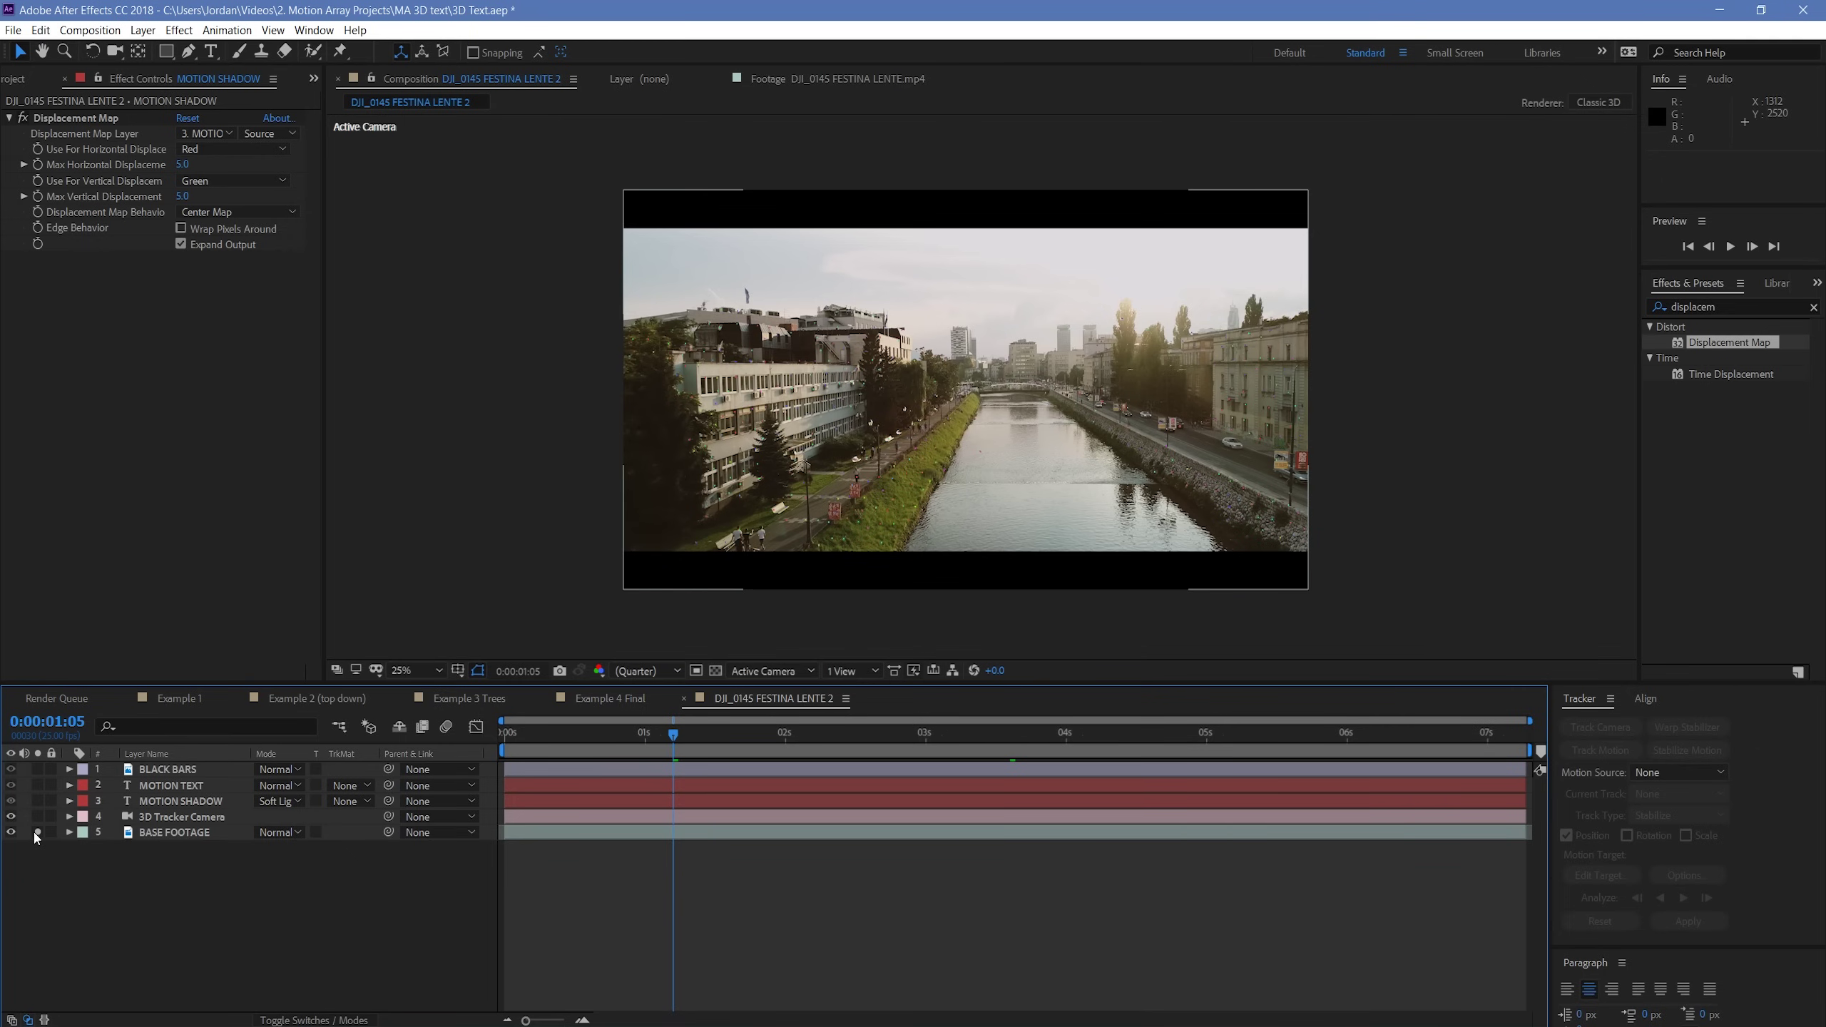
left_click(192, 834)
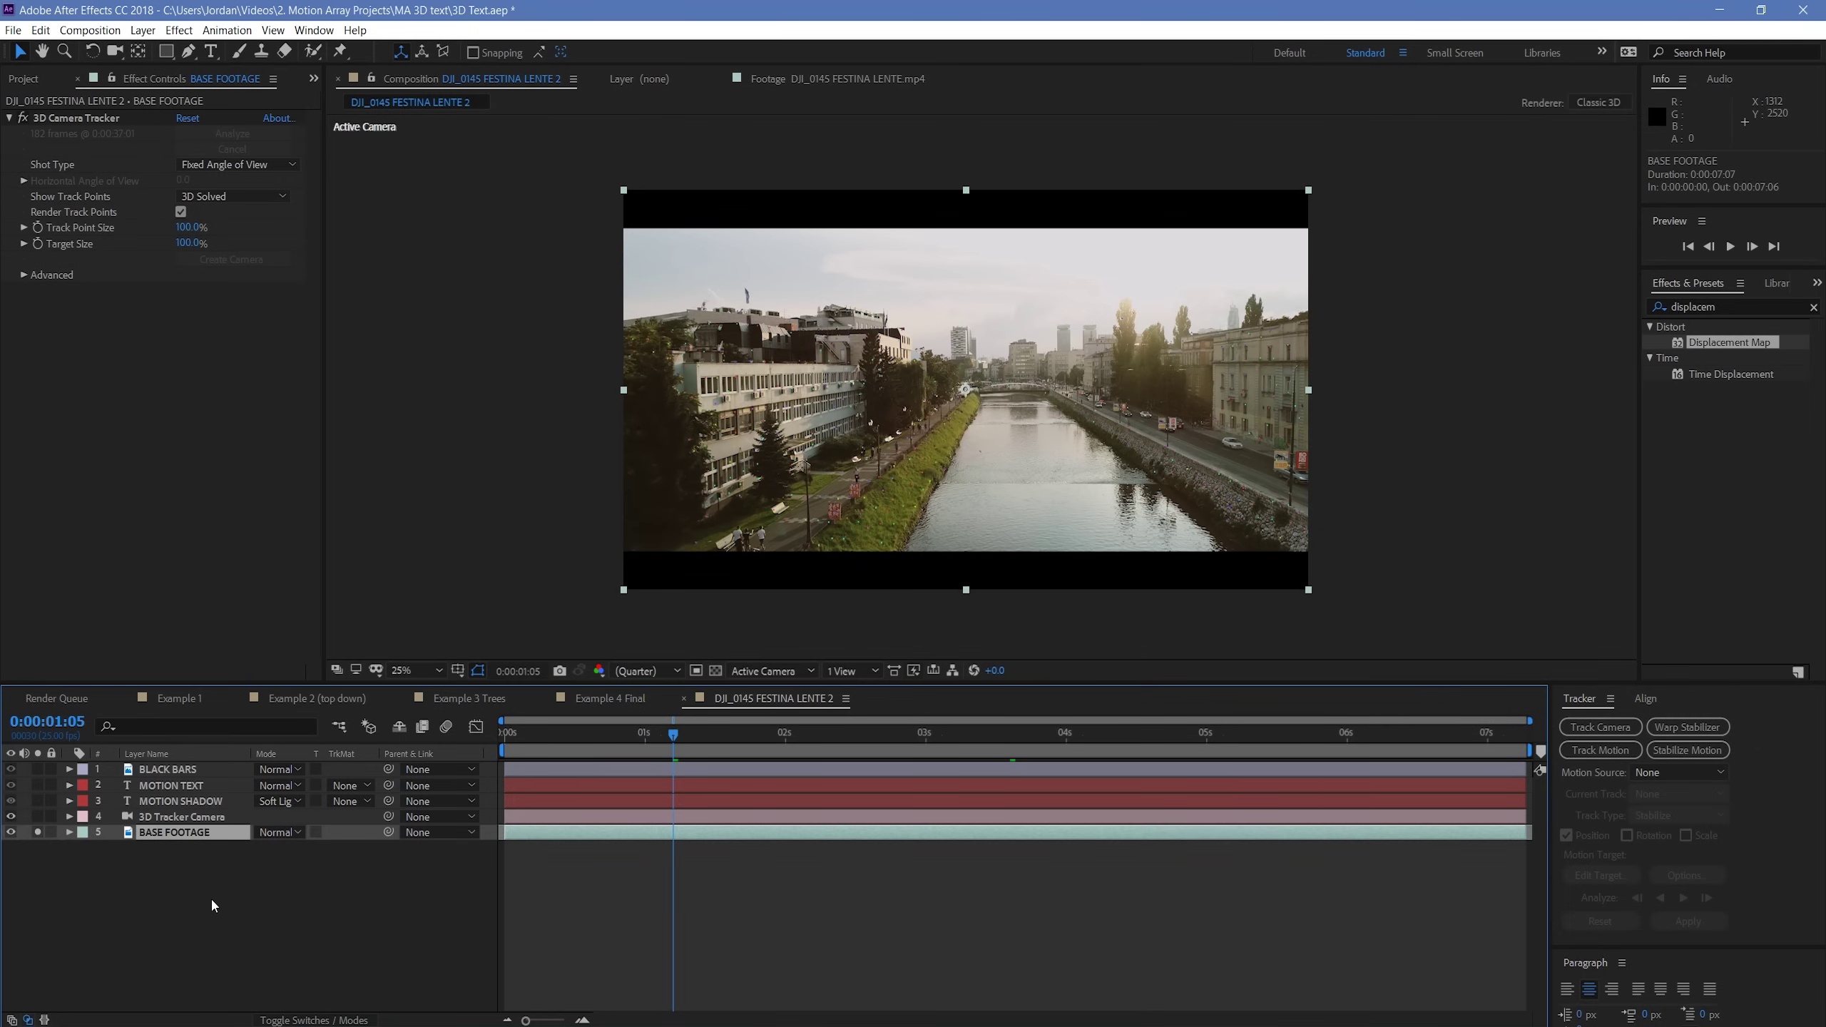
- Duplicate BASE FOOTAGE, place the copy below it and rename it 'BW MAP'
key("ctrl+d")
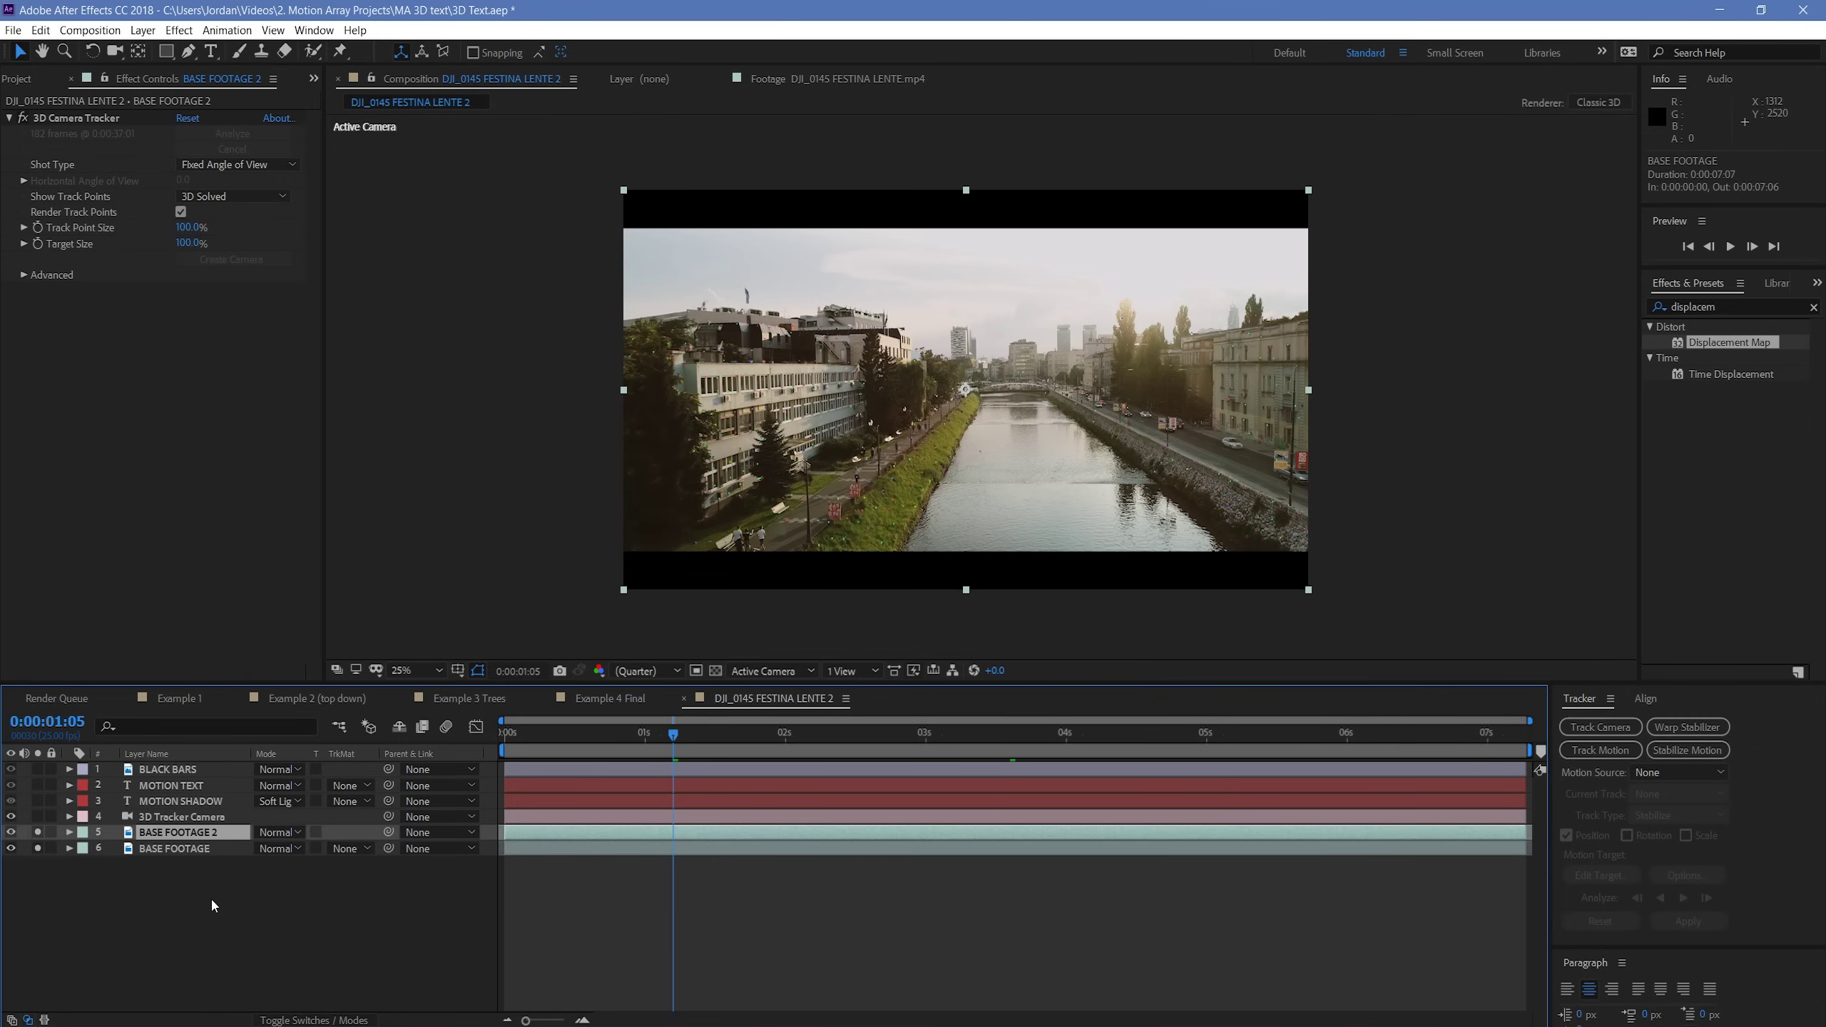
left_click_drag(188, 836, 191, 845)
right_click(191, 846)
left_click(222, 834)
type("BW")
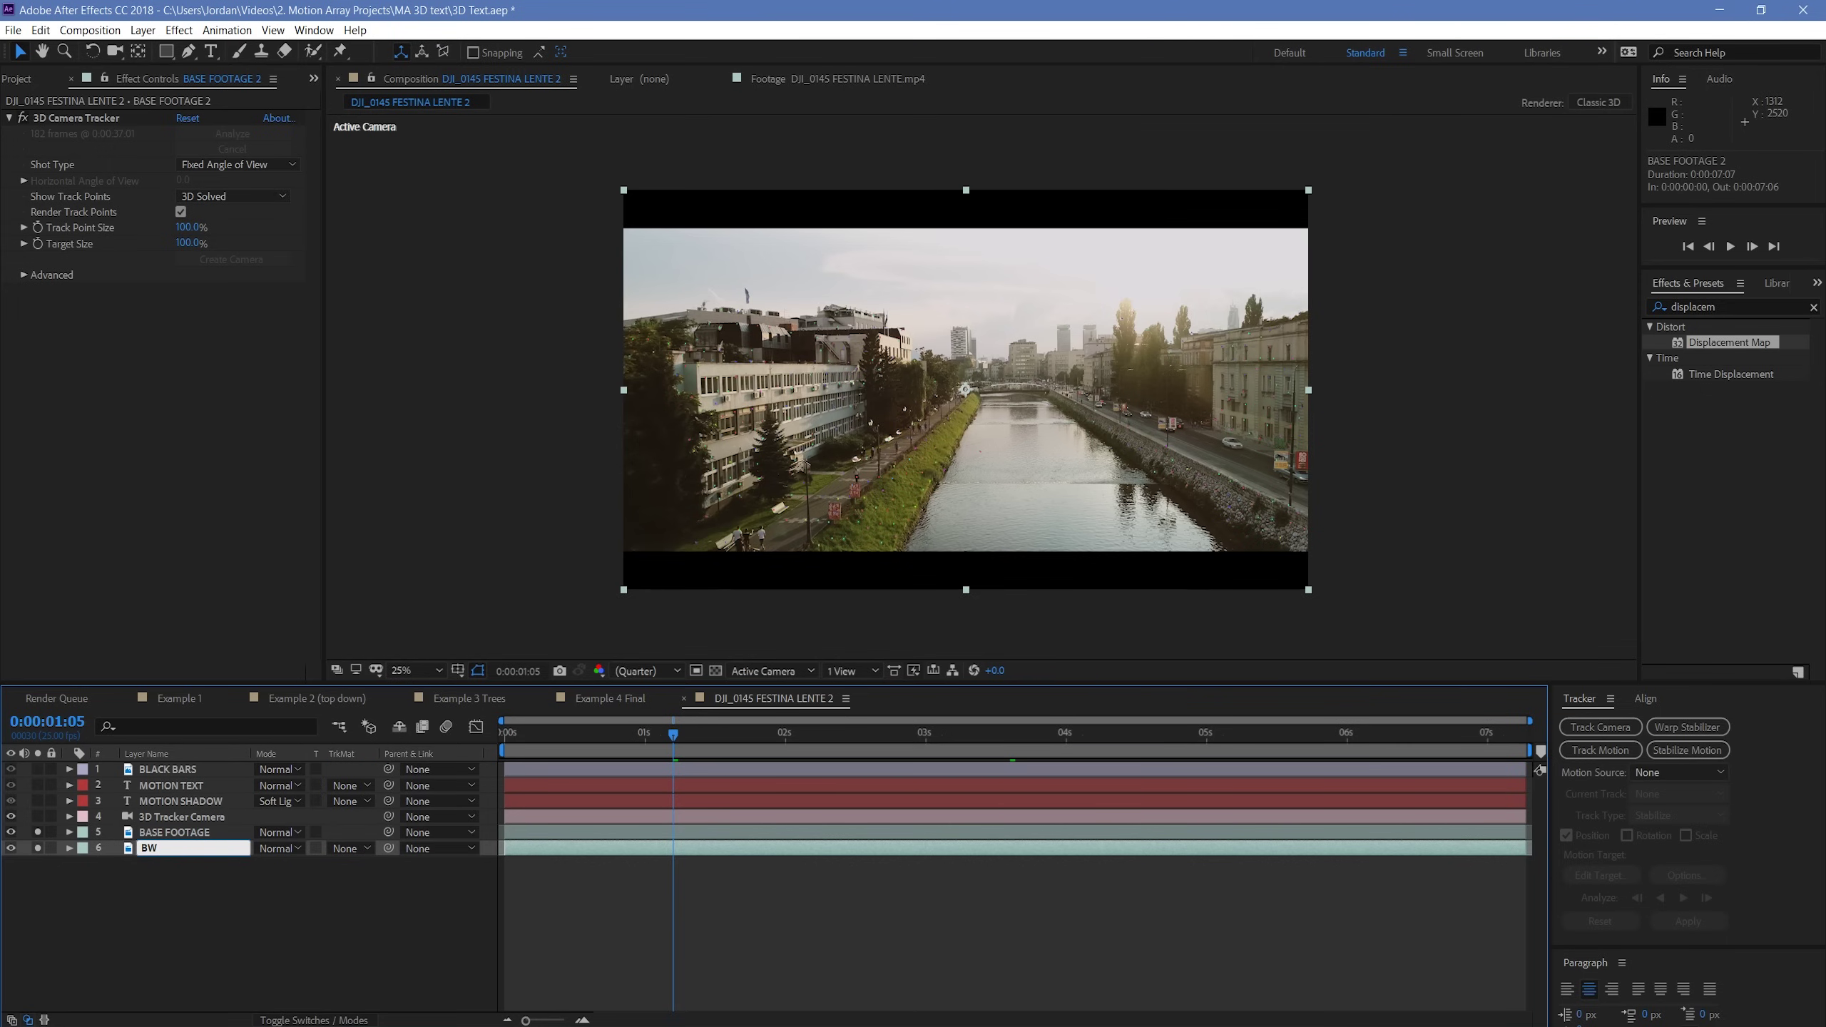
type(" MAP")
key("Return")
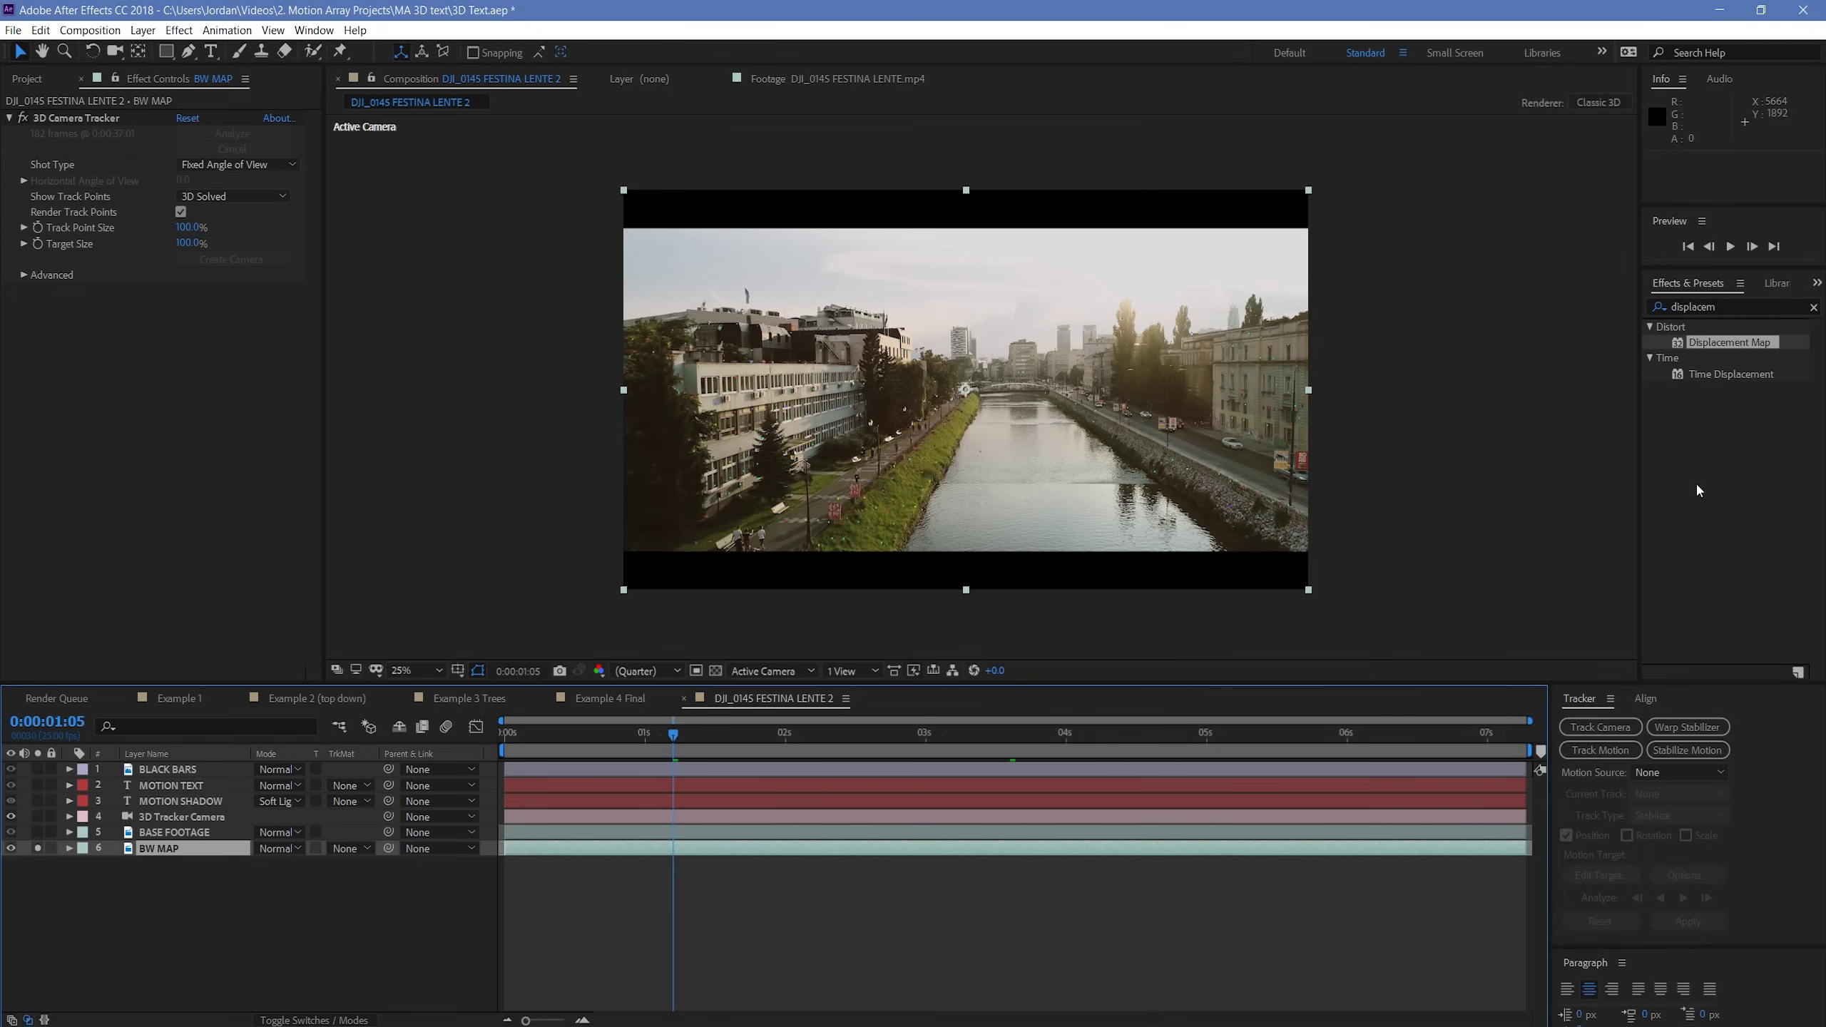
- Apply the Black & White effect to the BW MAP layer
key("ctrl+a")
type("black")
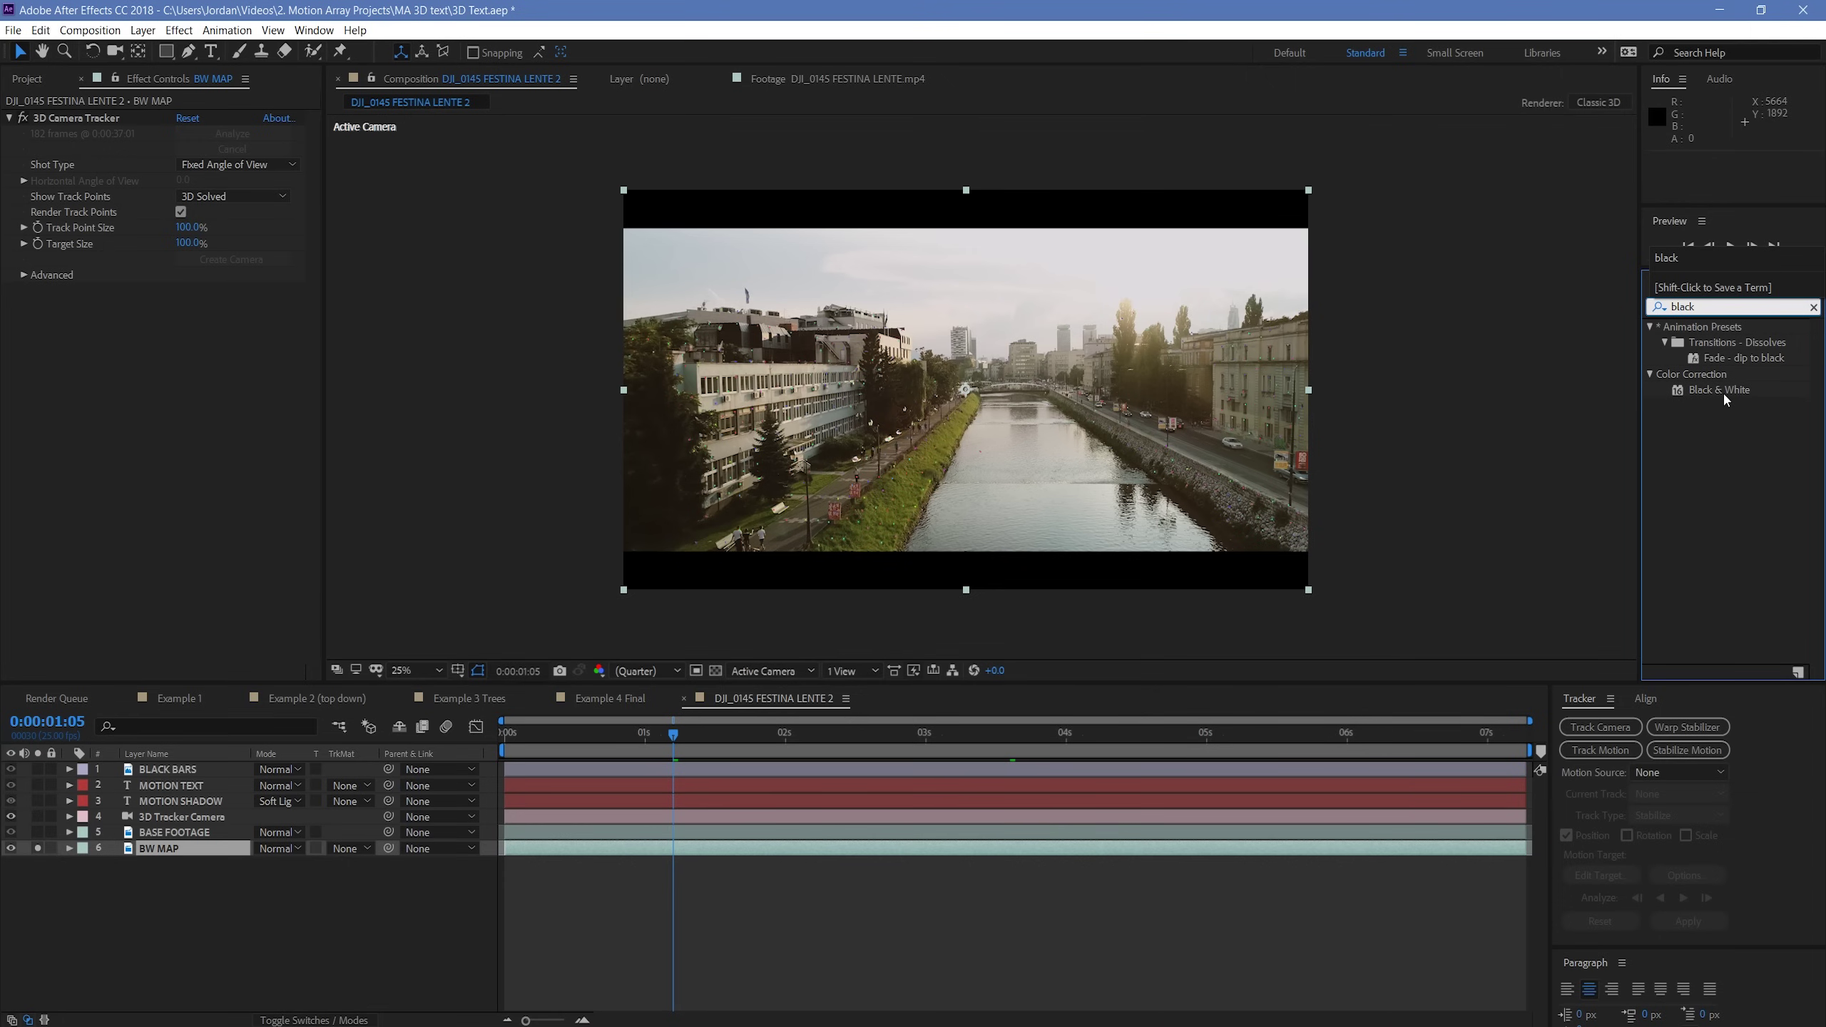
left_click_drag(1723, 392, 735, 851)
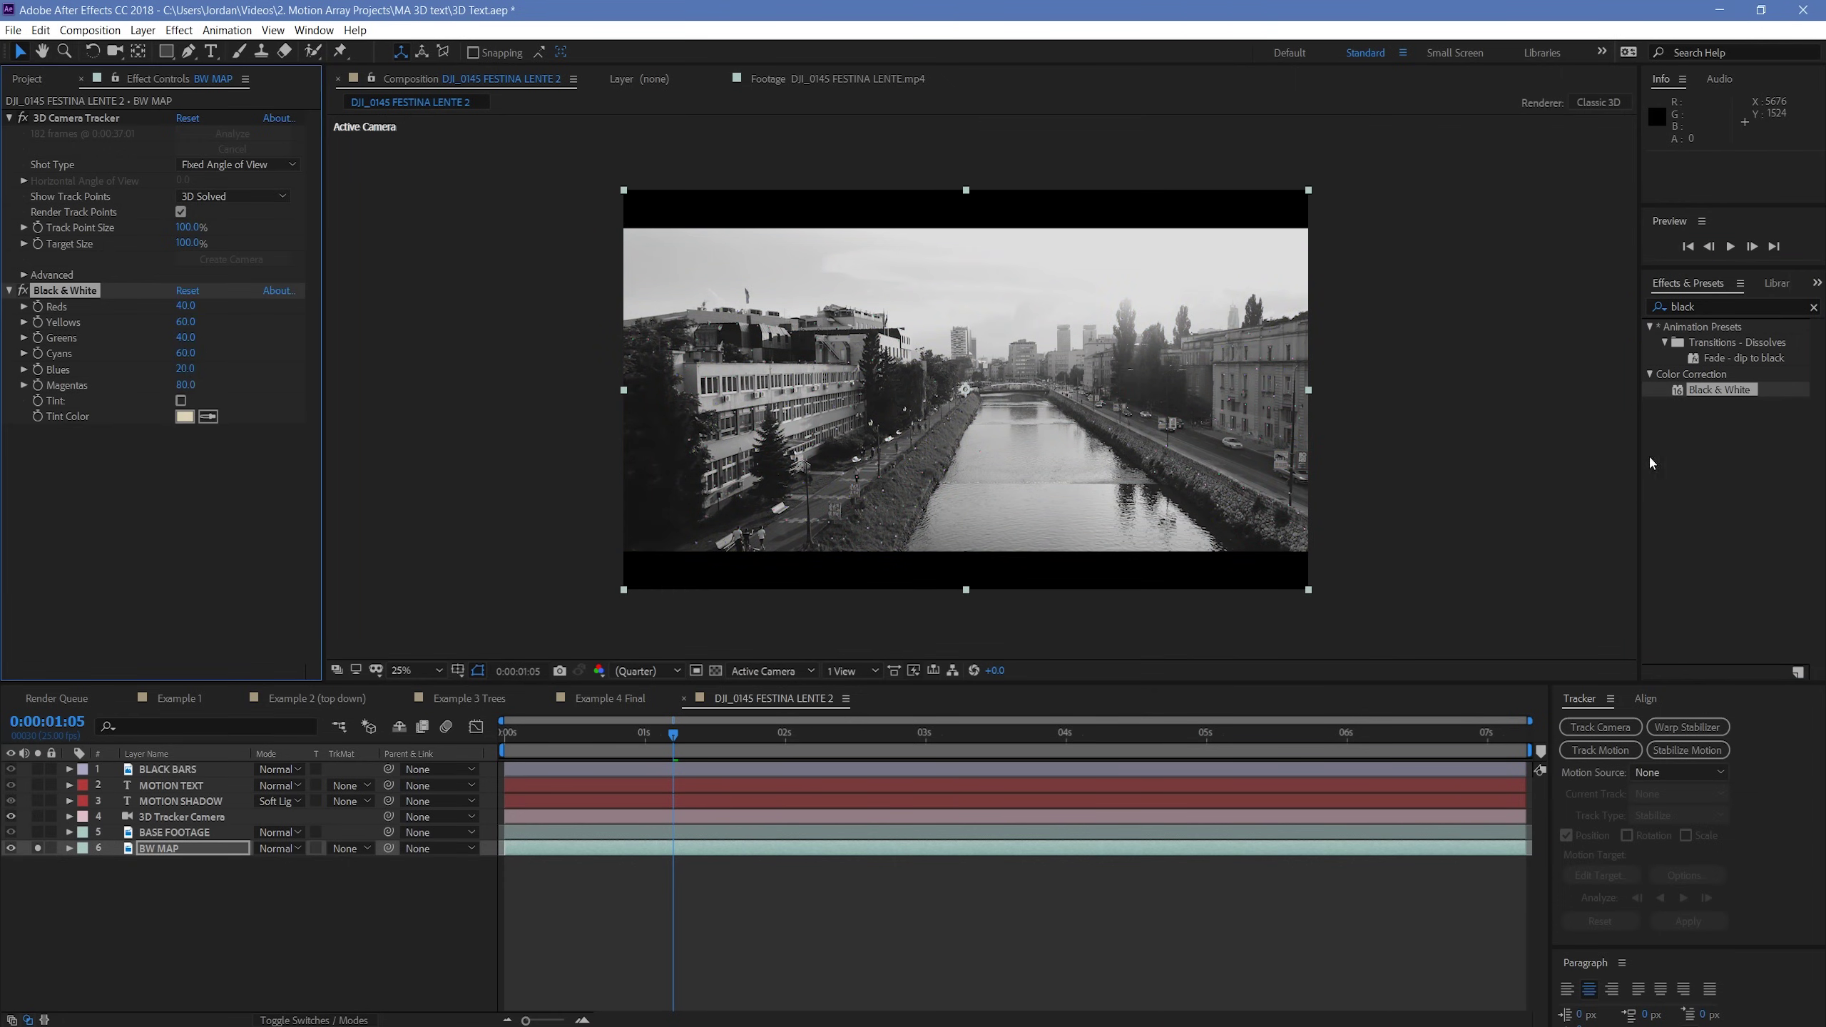
- Add Brightness & Contrast to BW MAP, with Brightness 3 and Contrast 74
left_click(1716, 307)
type("contrast")
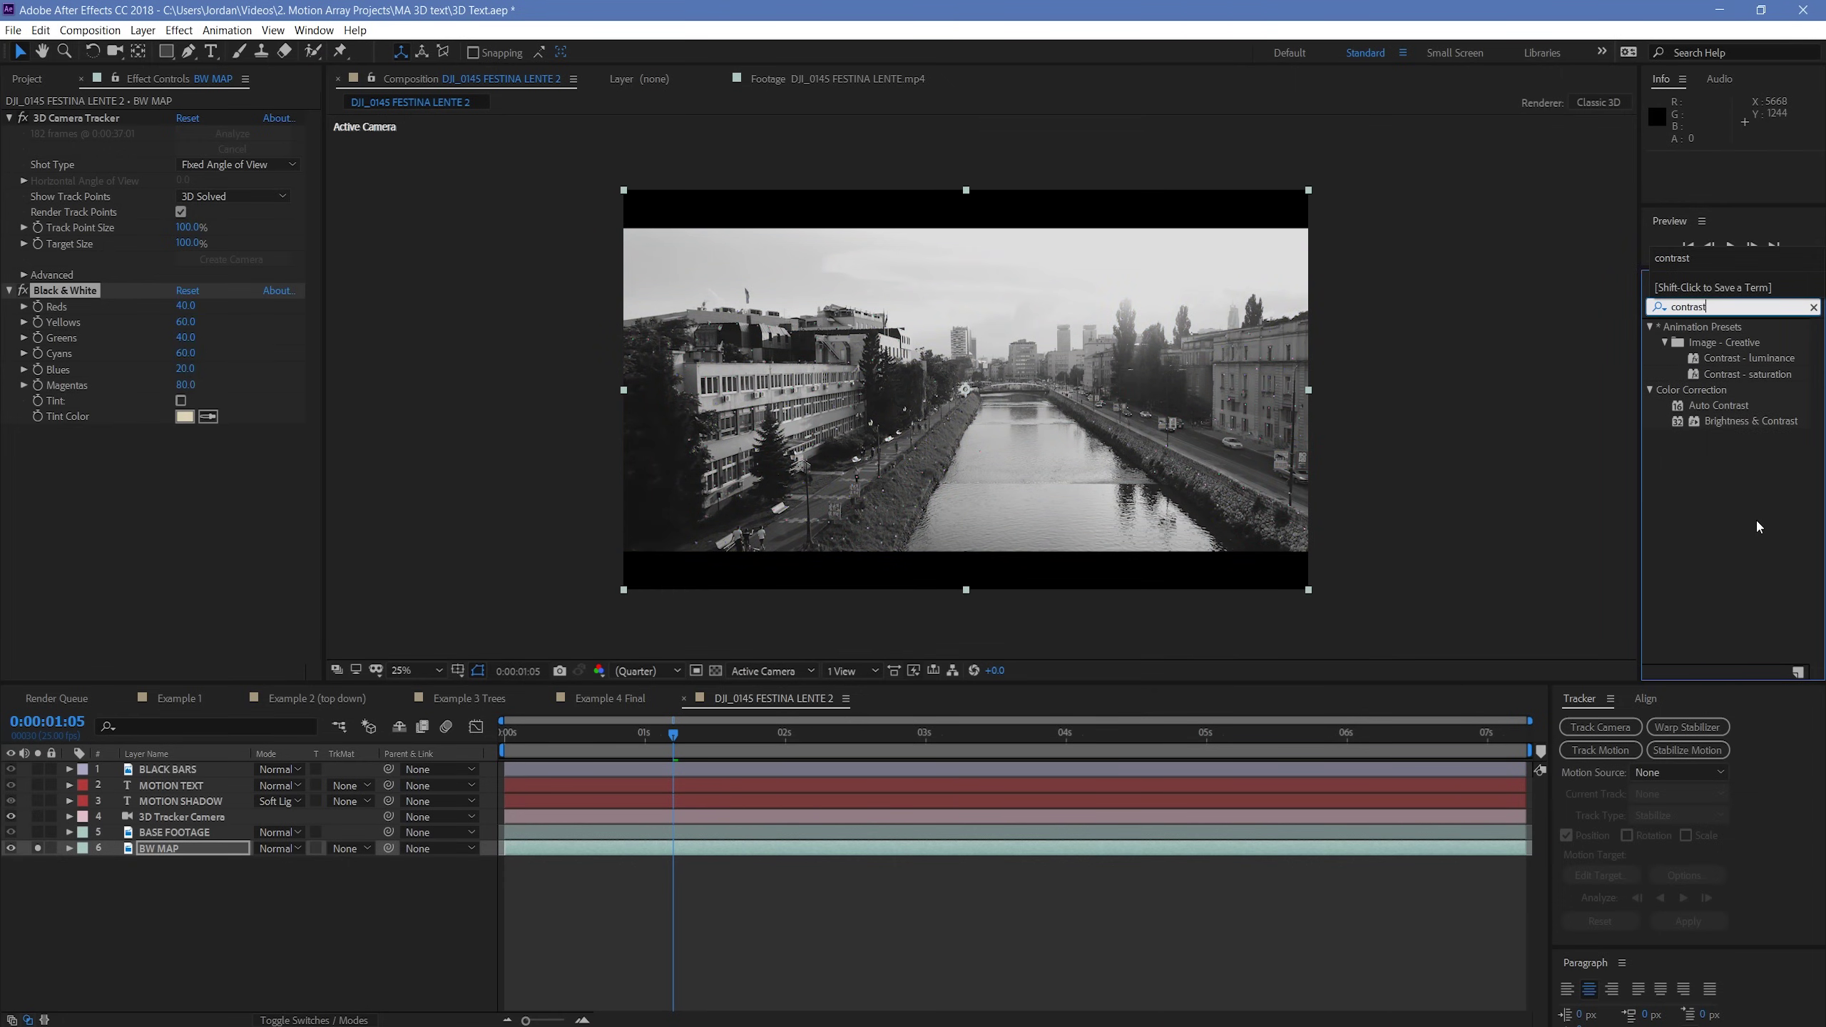
left_click_drag(1732, 422, 785, 848)
scroll(984, 393, "up", 4)
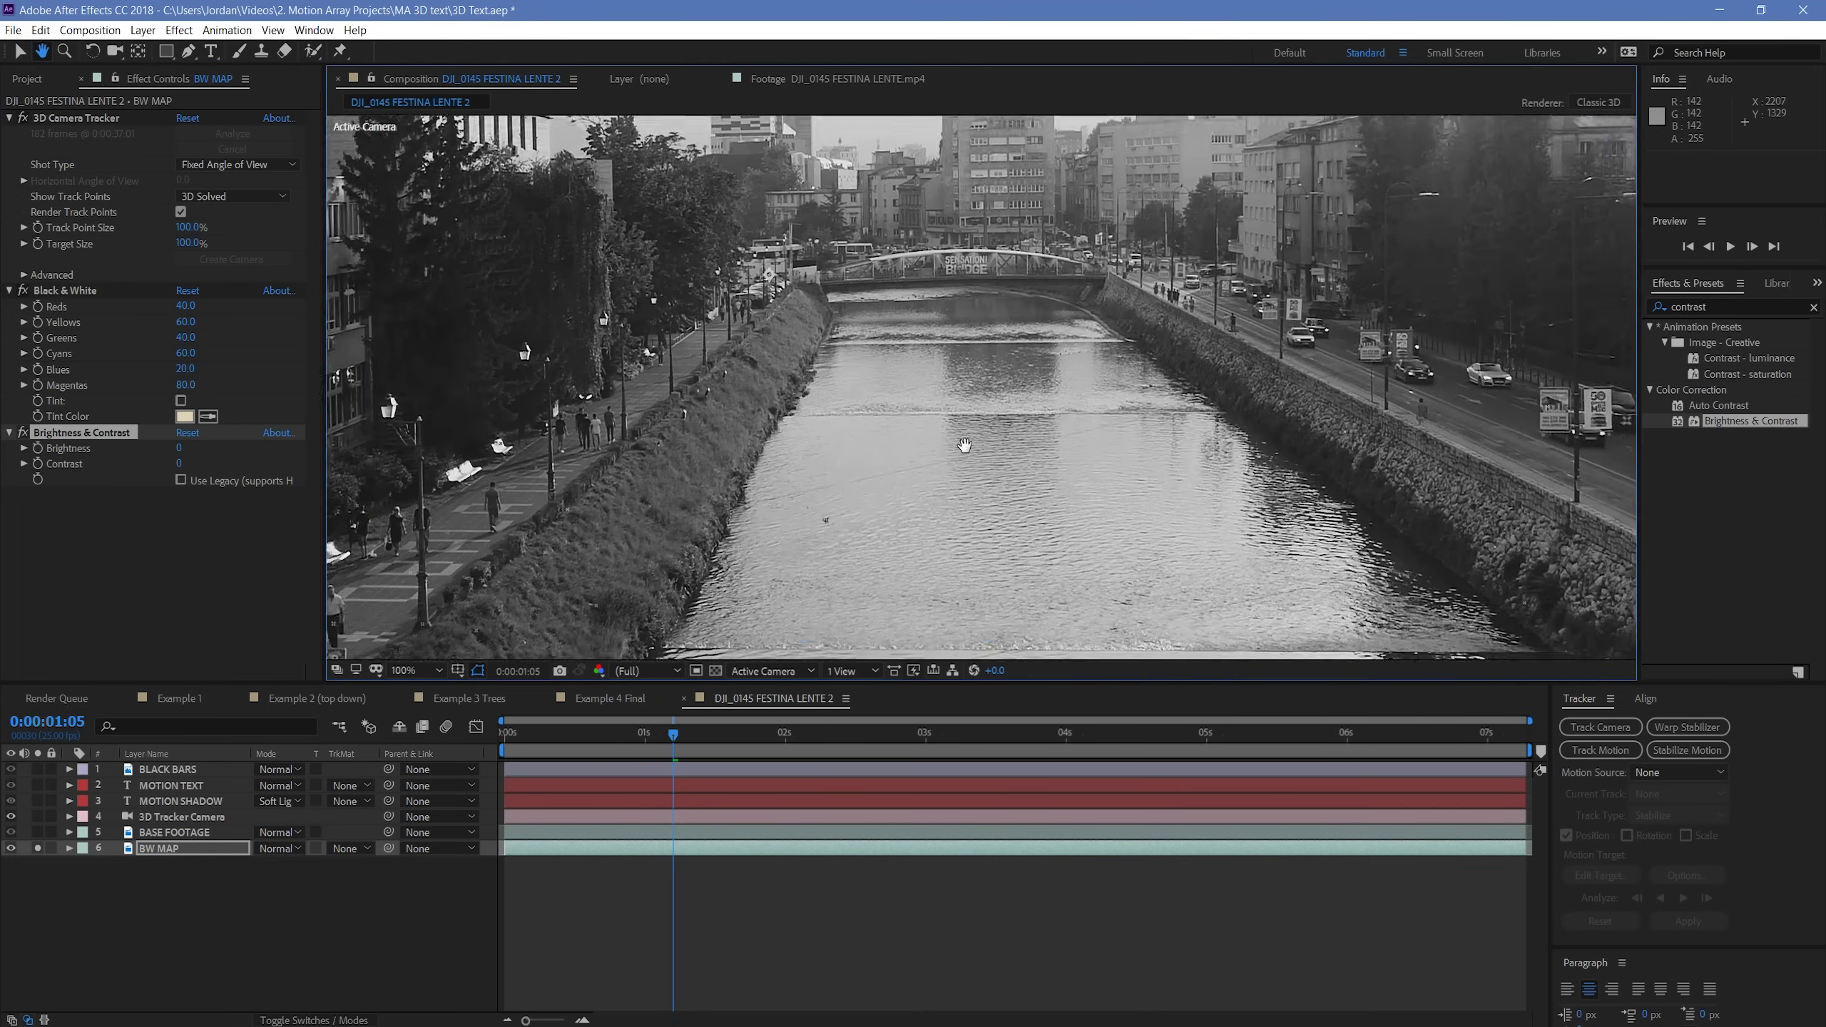
left_click_drag(1024, 608, 970, 477)
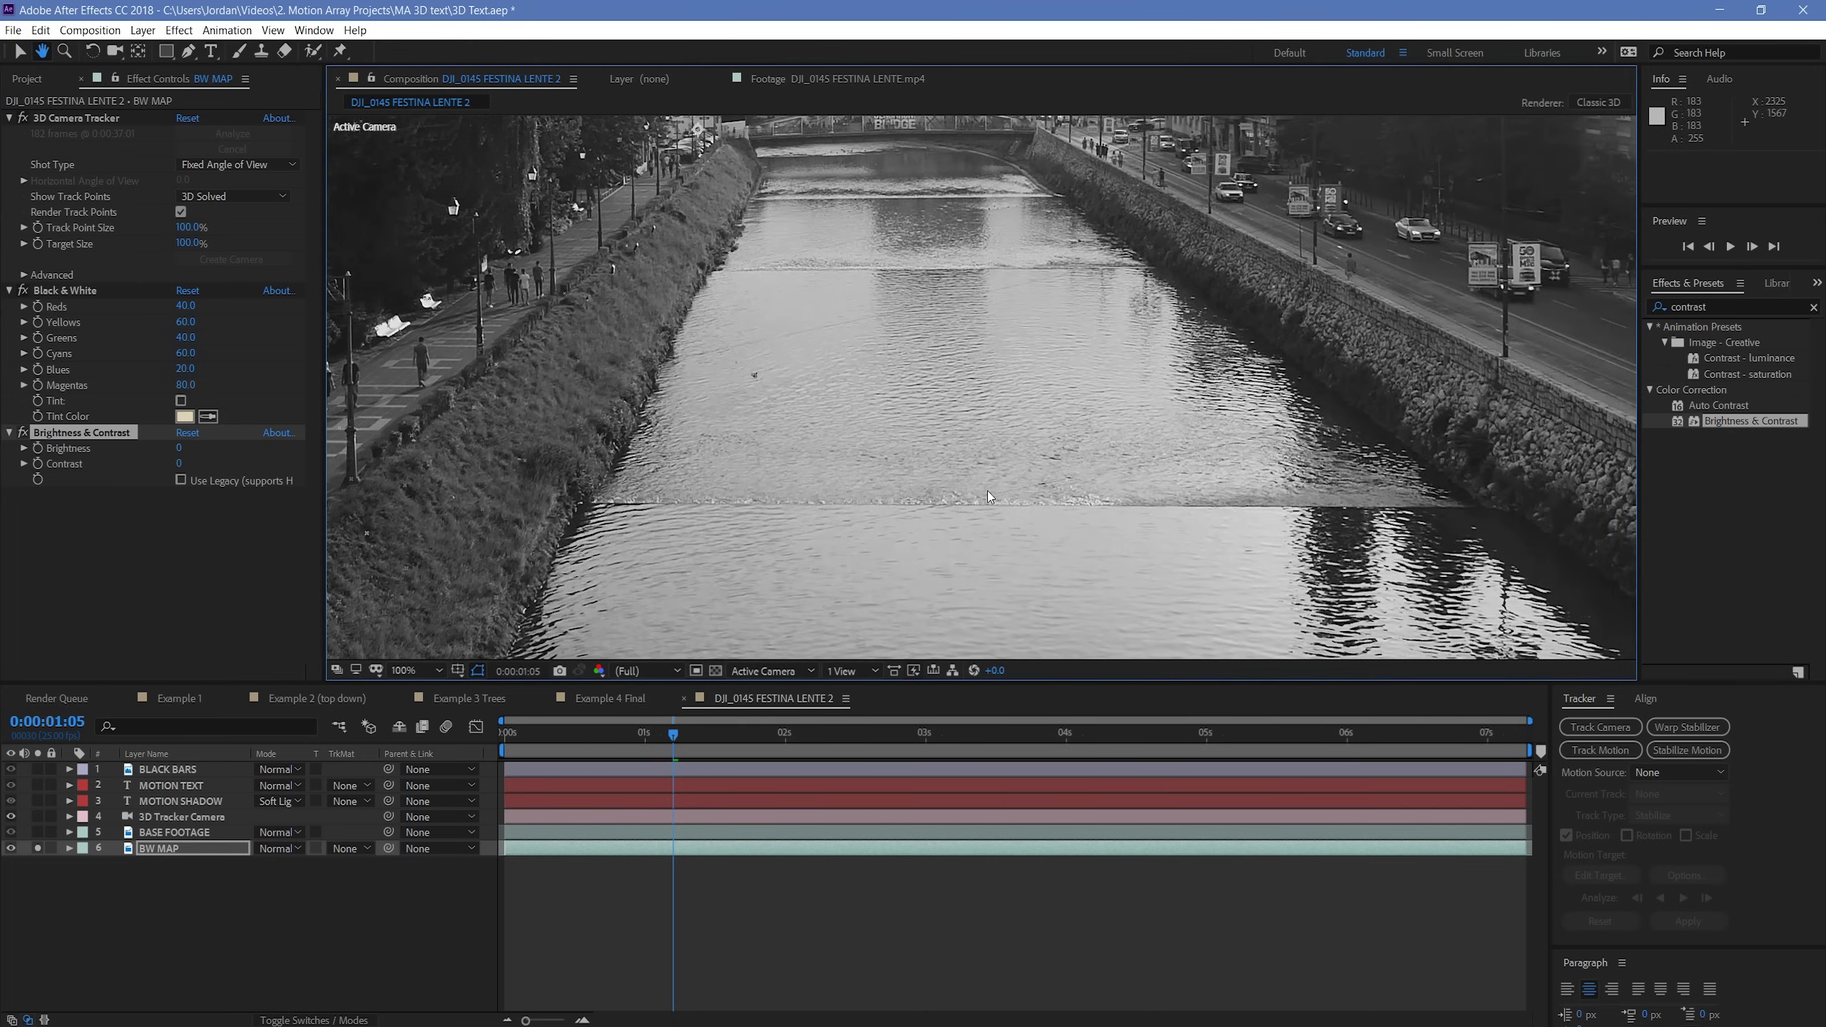
key("v")
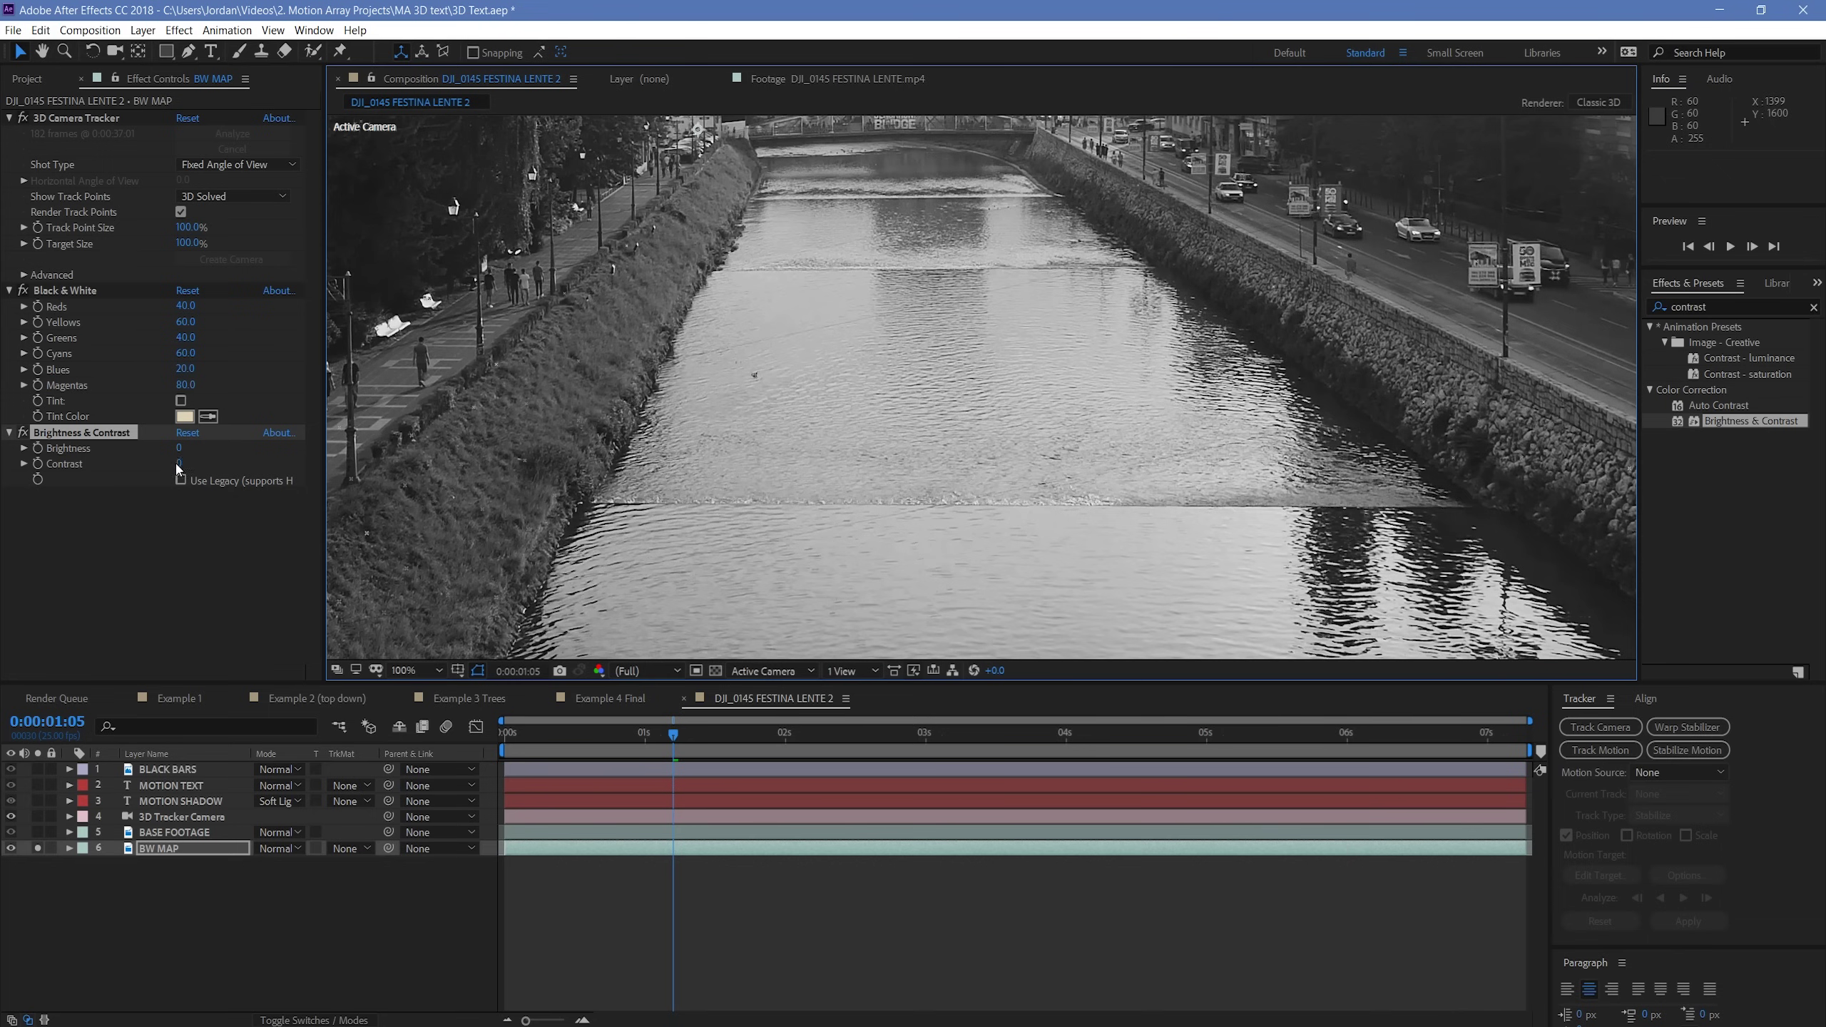
left_click_drag(178, 463, 189, 467)
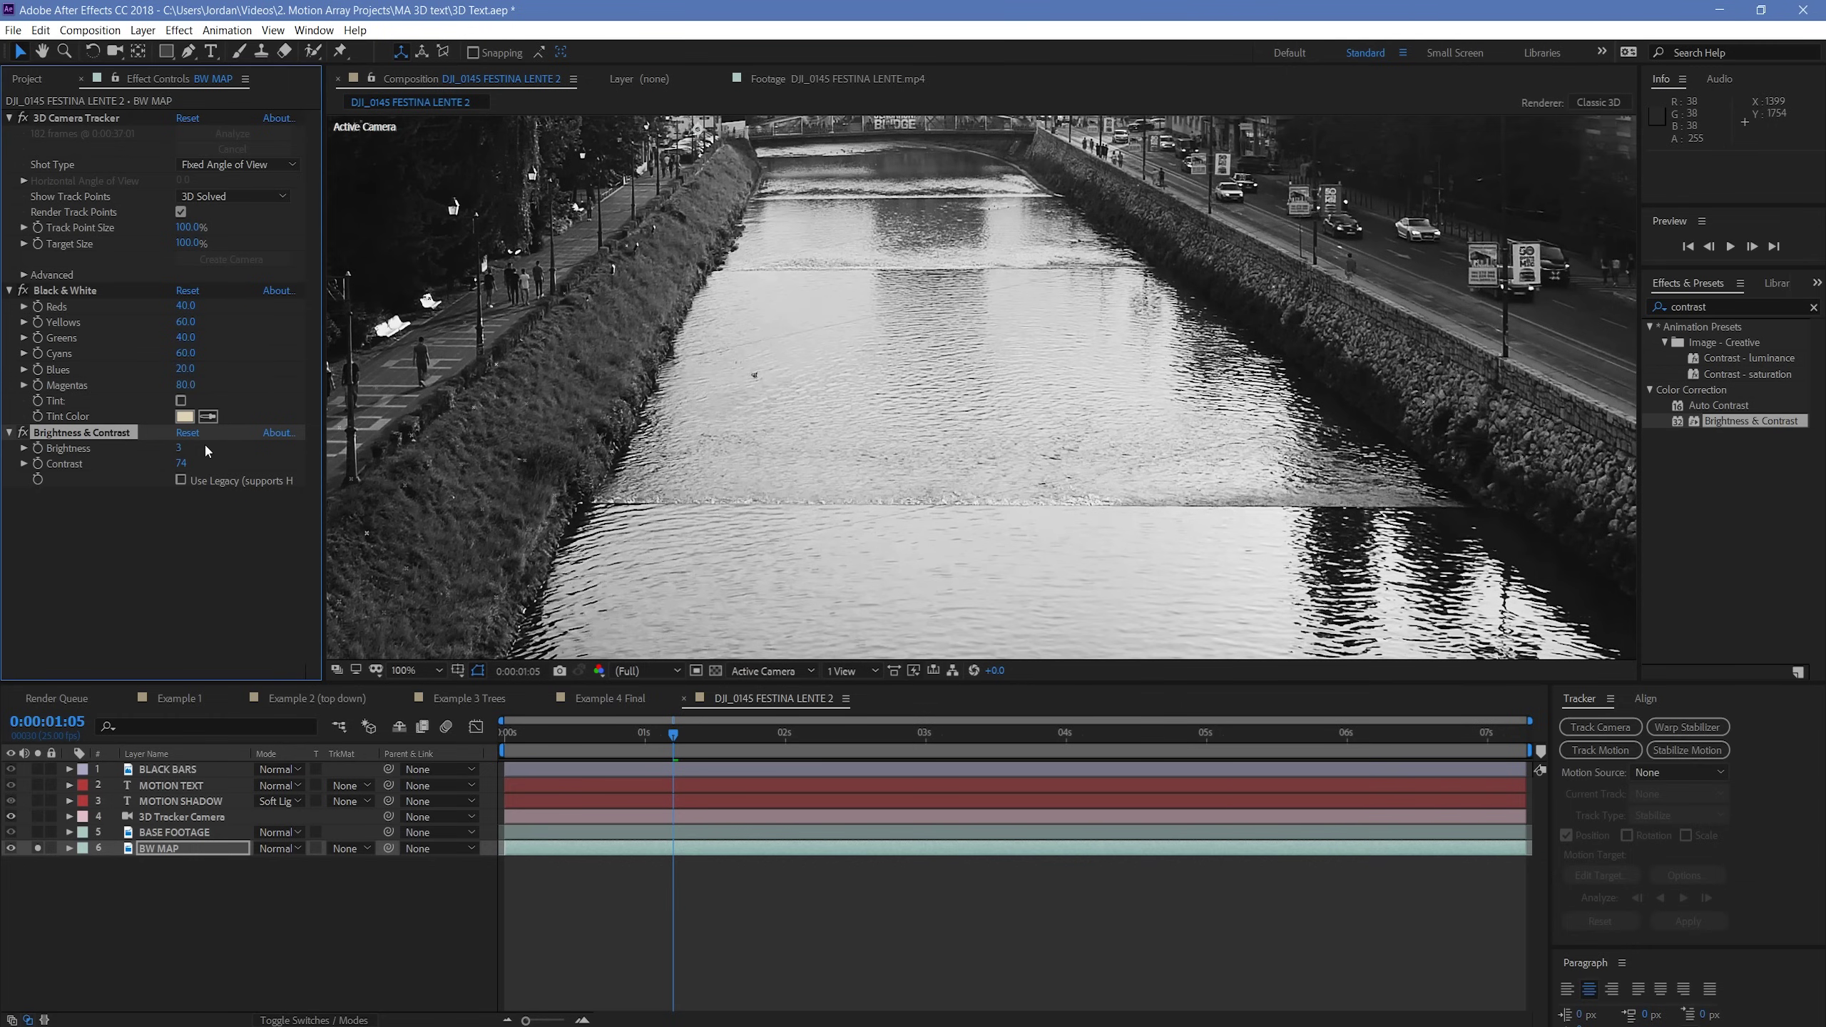
- Unsolo and hide the BW MAP layer
left_click(186, 494)
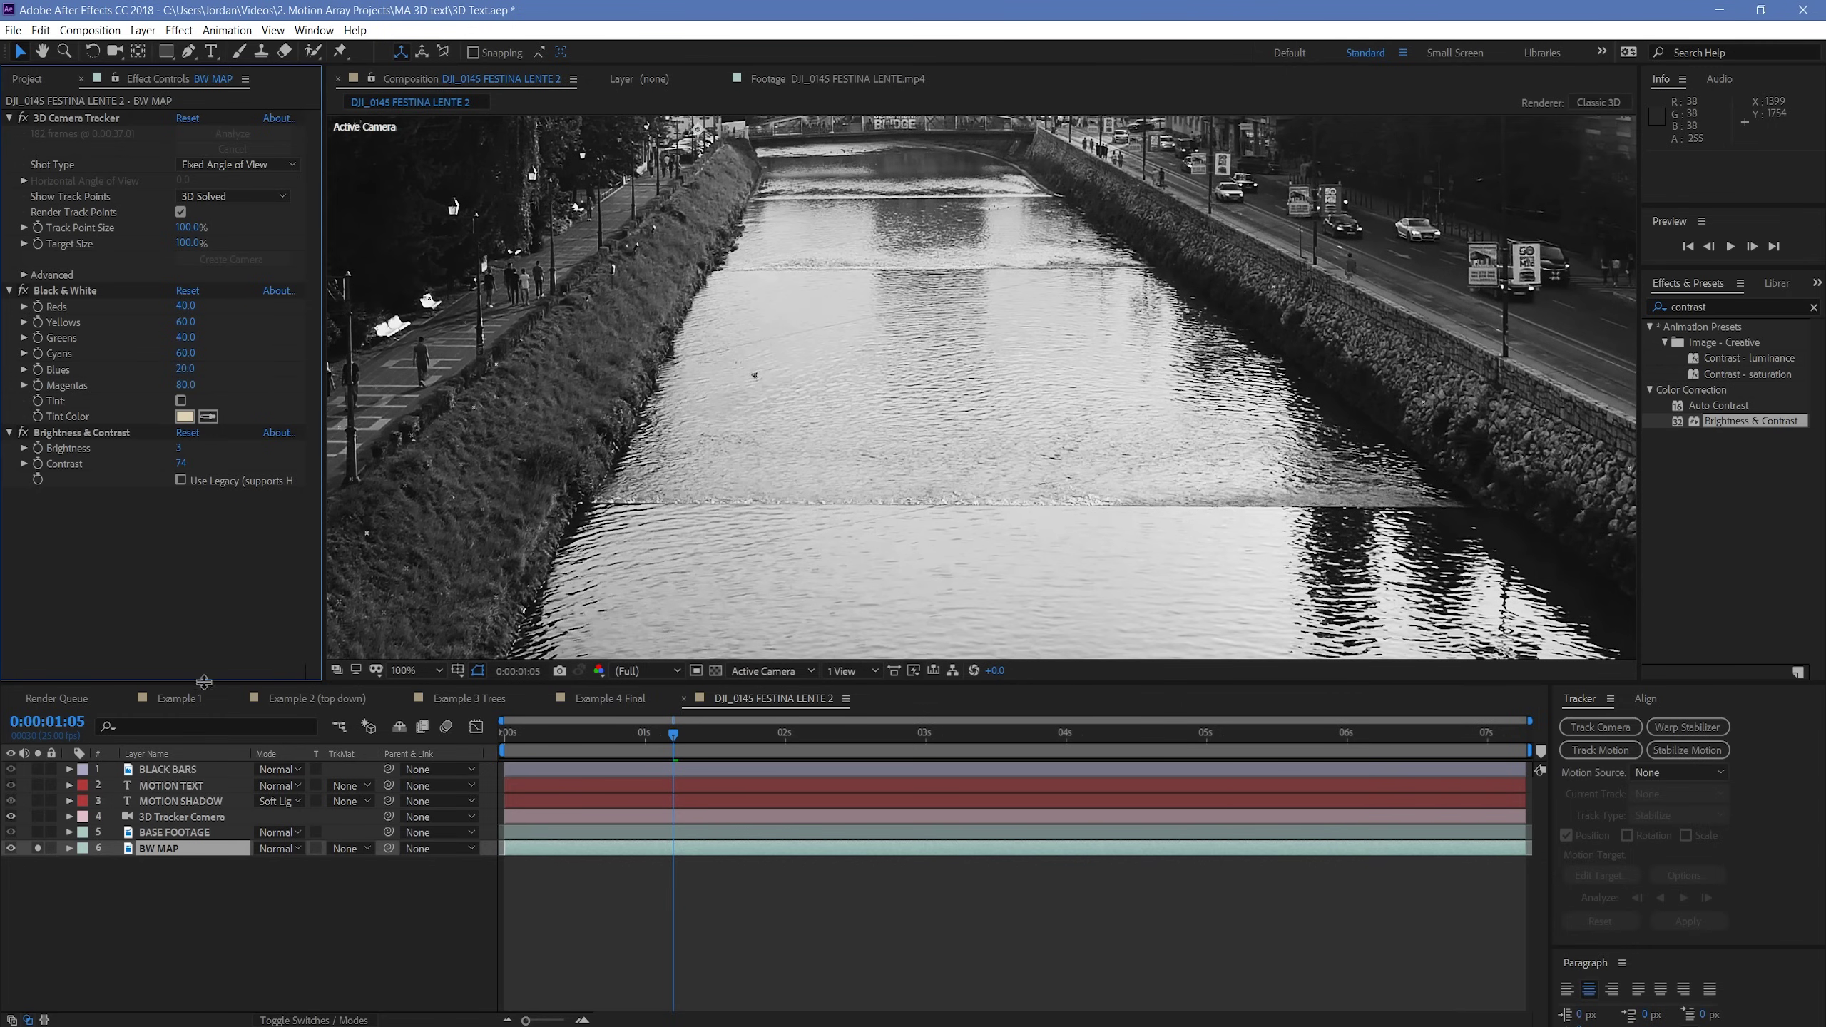
left_click(36, 850)
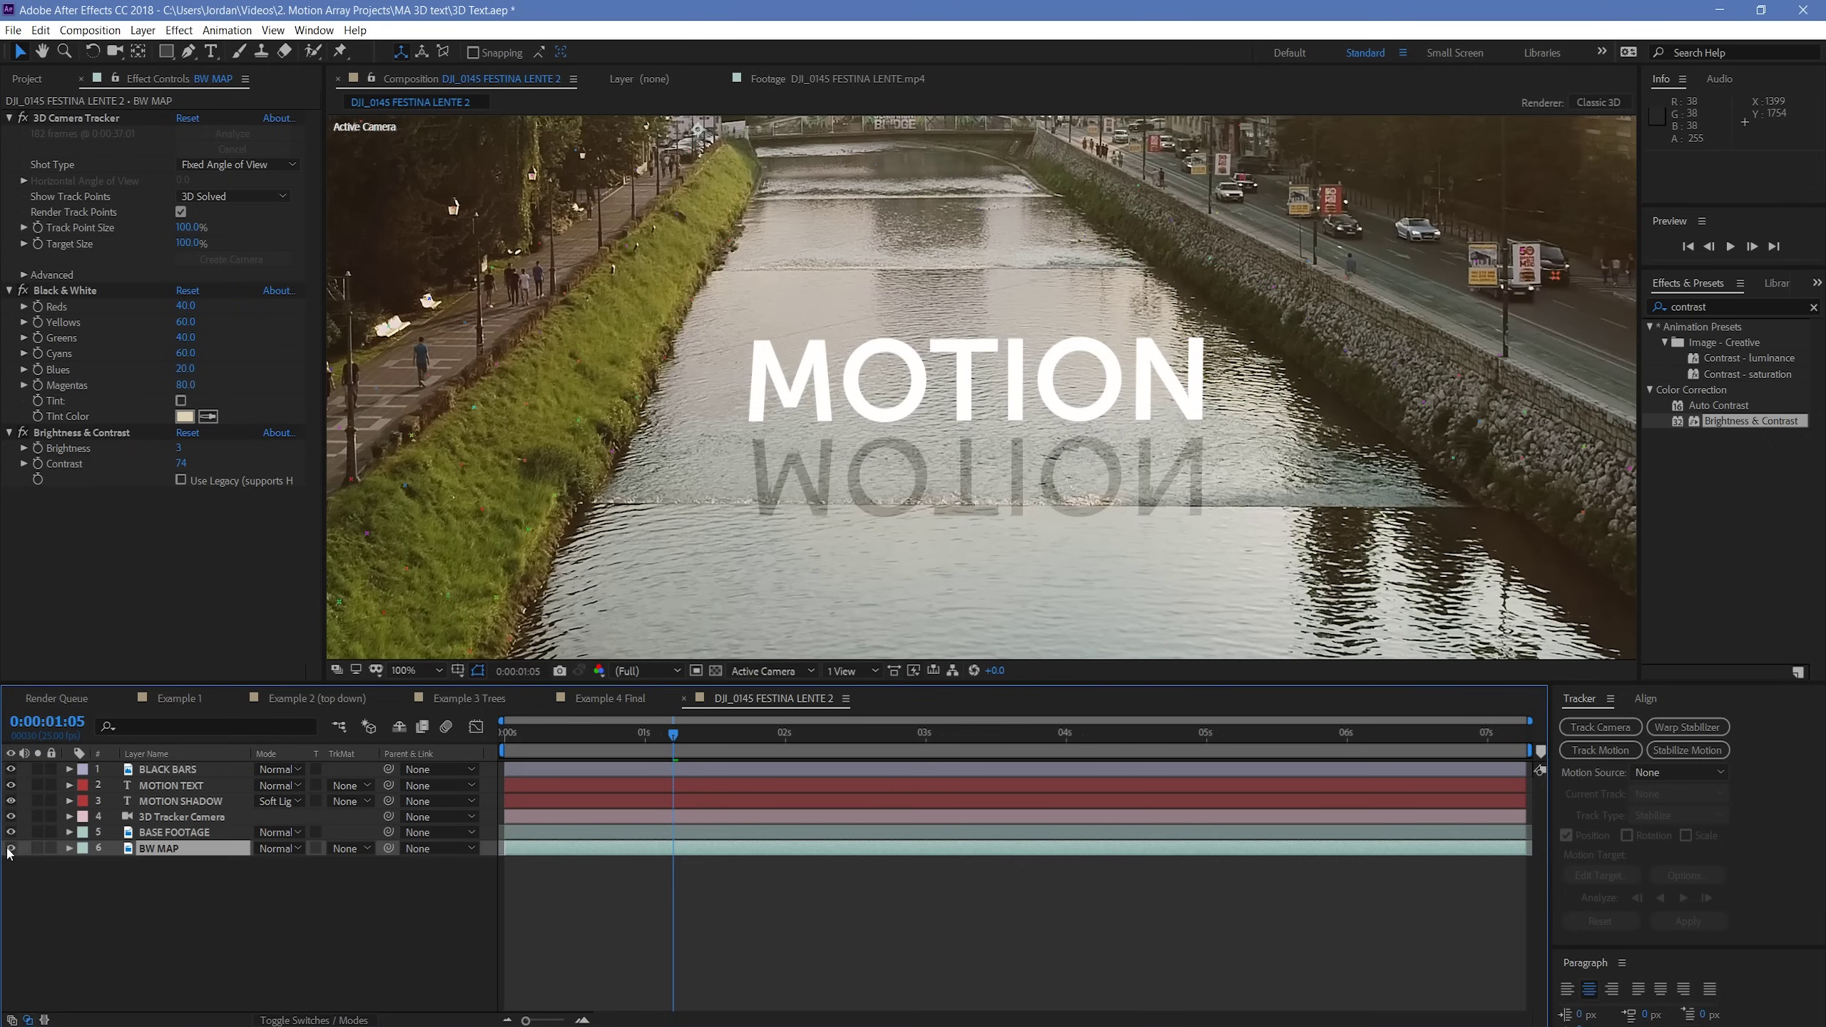
left_click(9, 849)
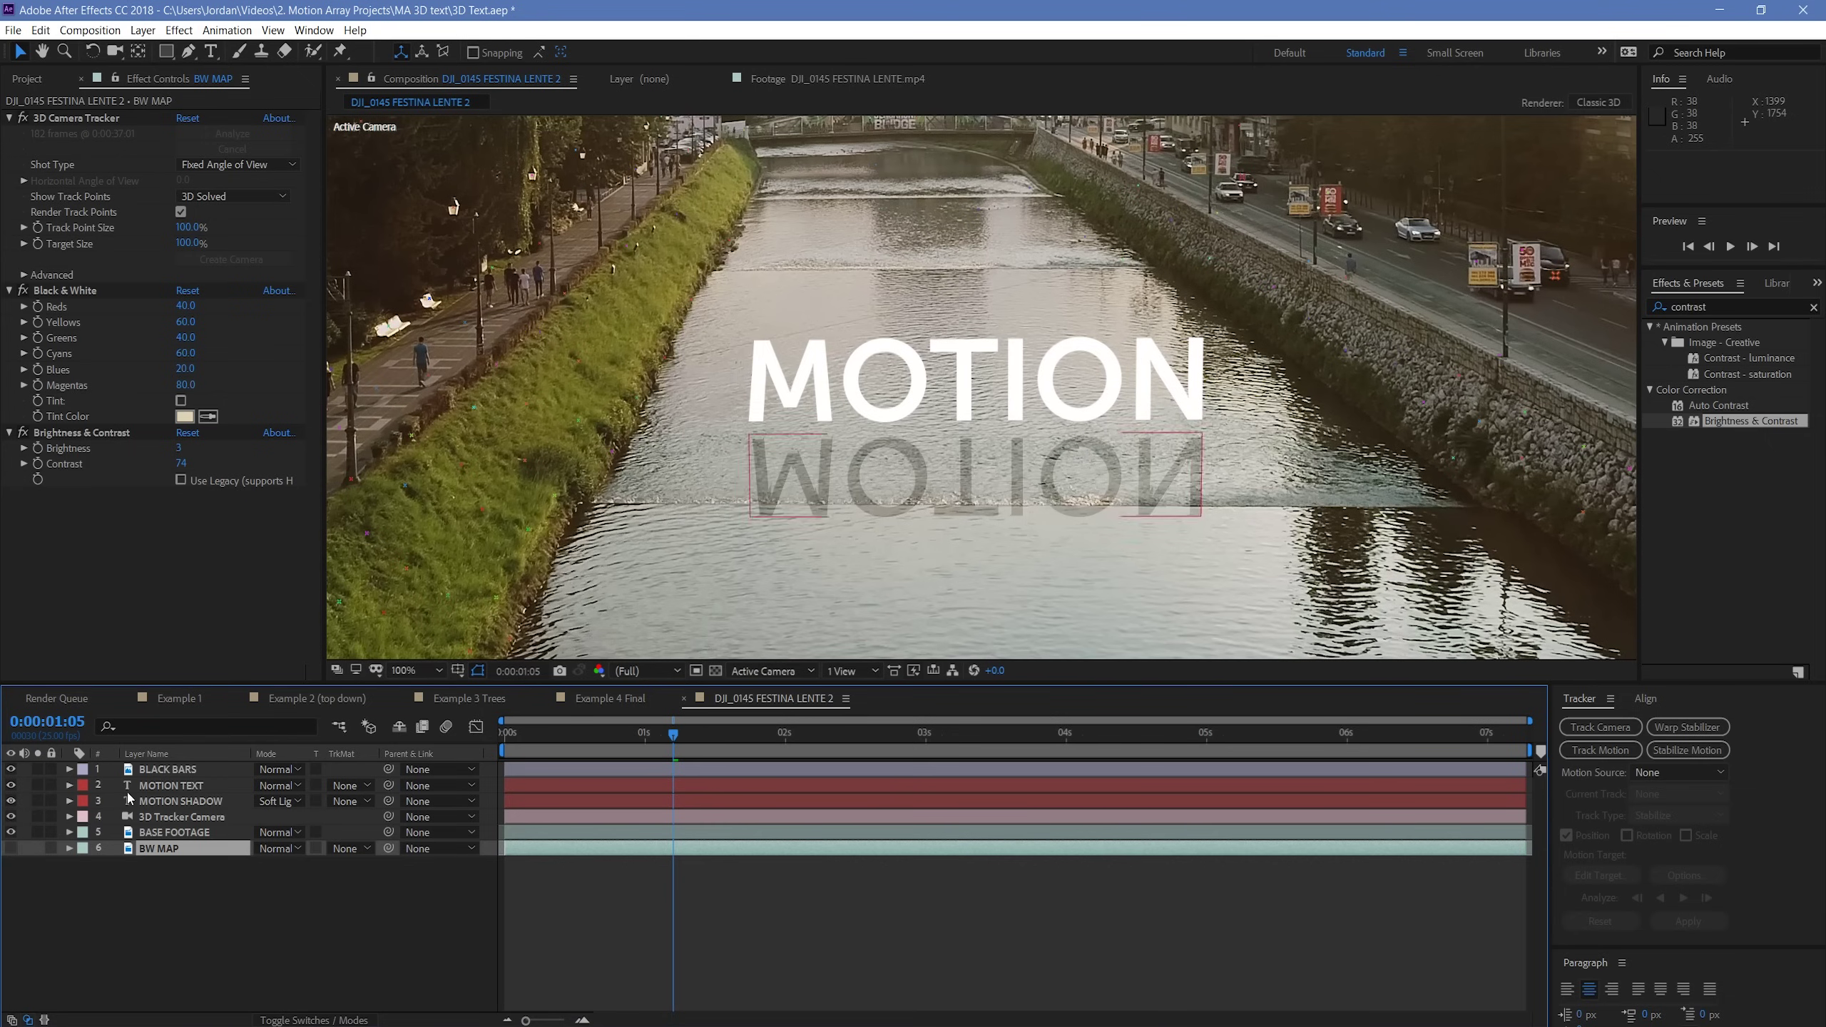
- On MOTION SHADOW, set Displacement Map Layer to BW MAP with both channels on Lightness
left_click(165, 804)
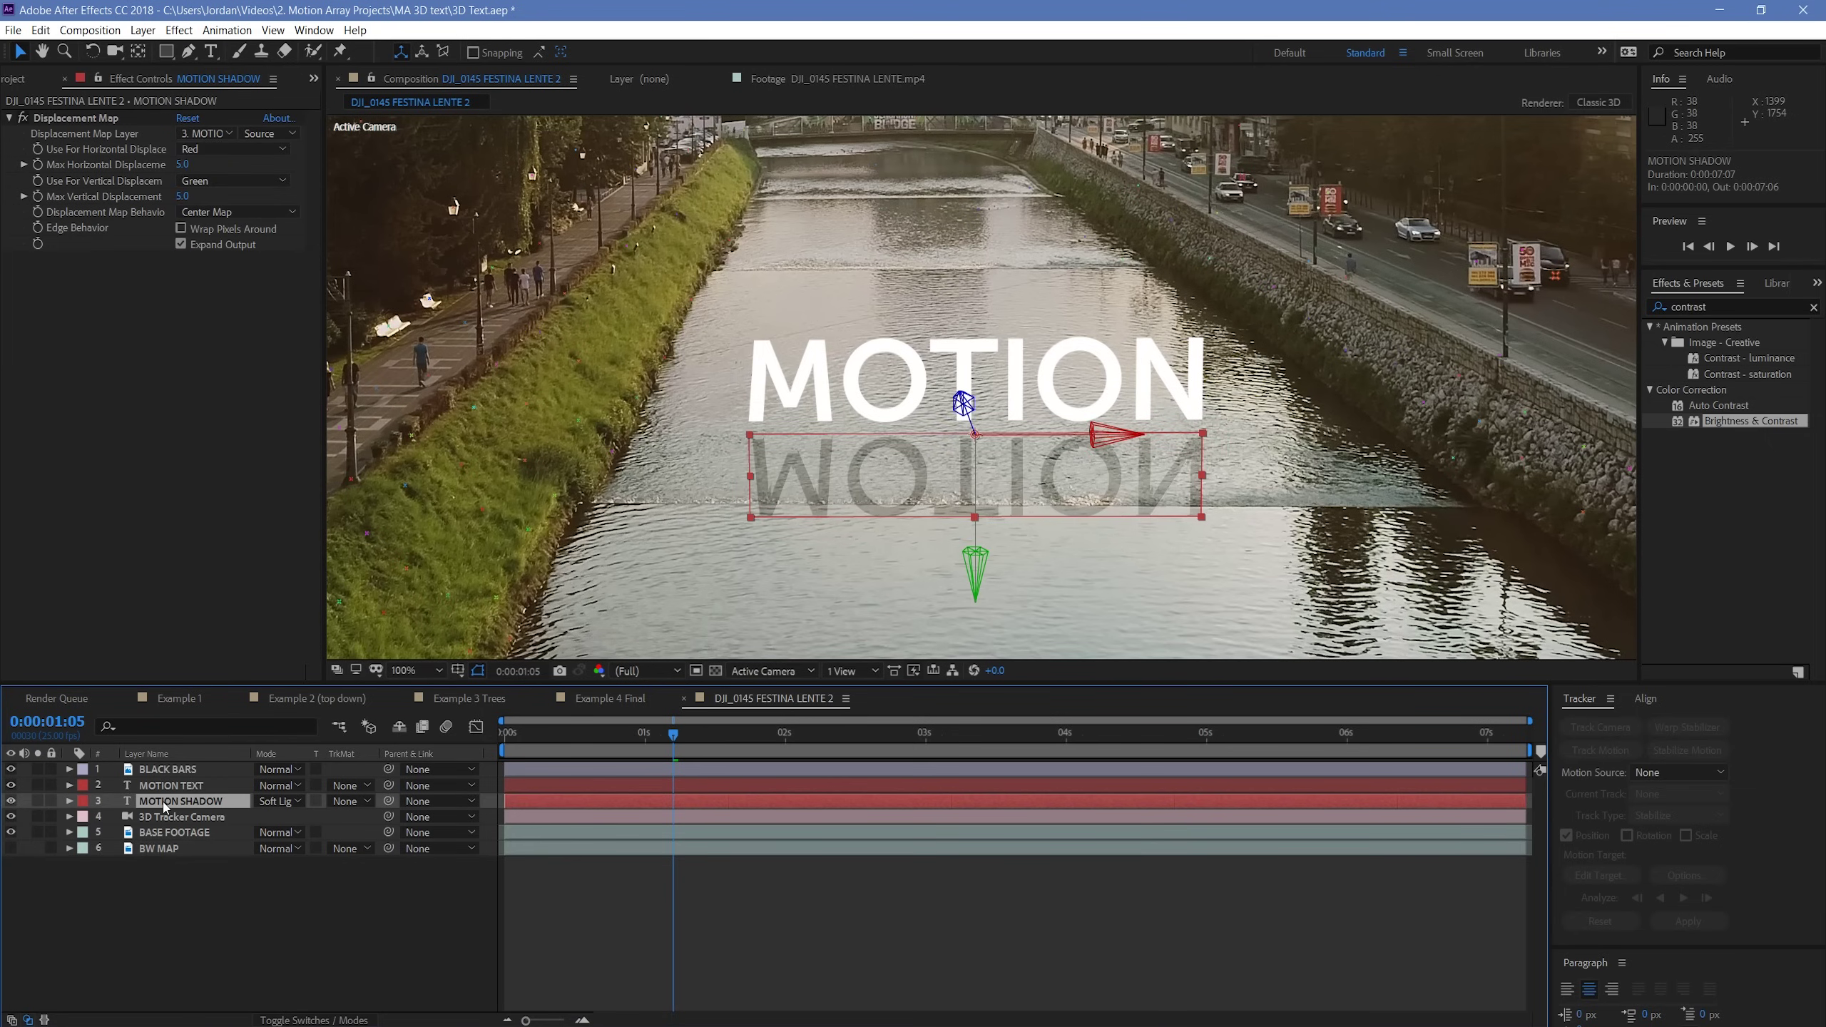
left_click(227, 135)
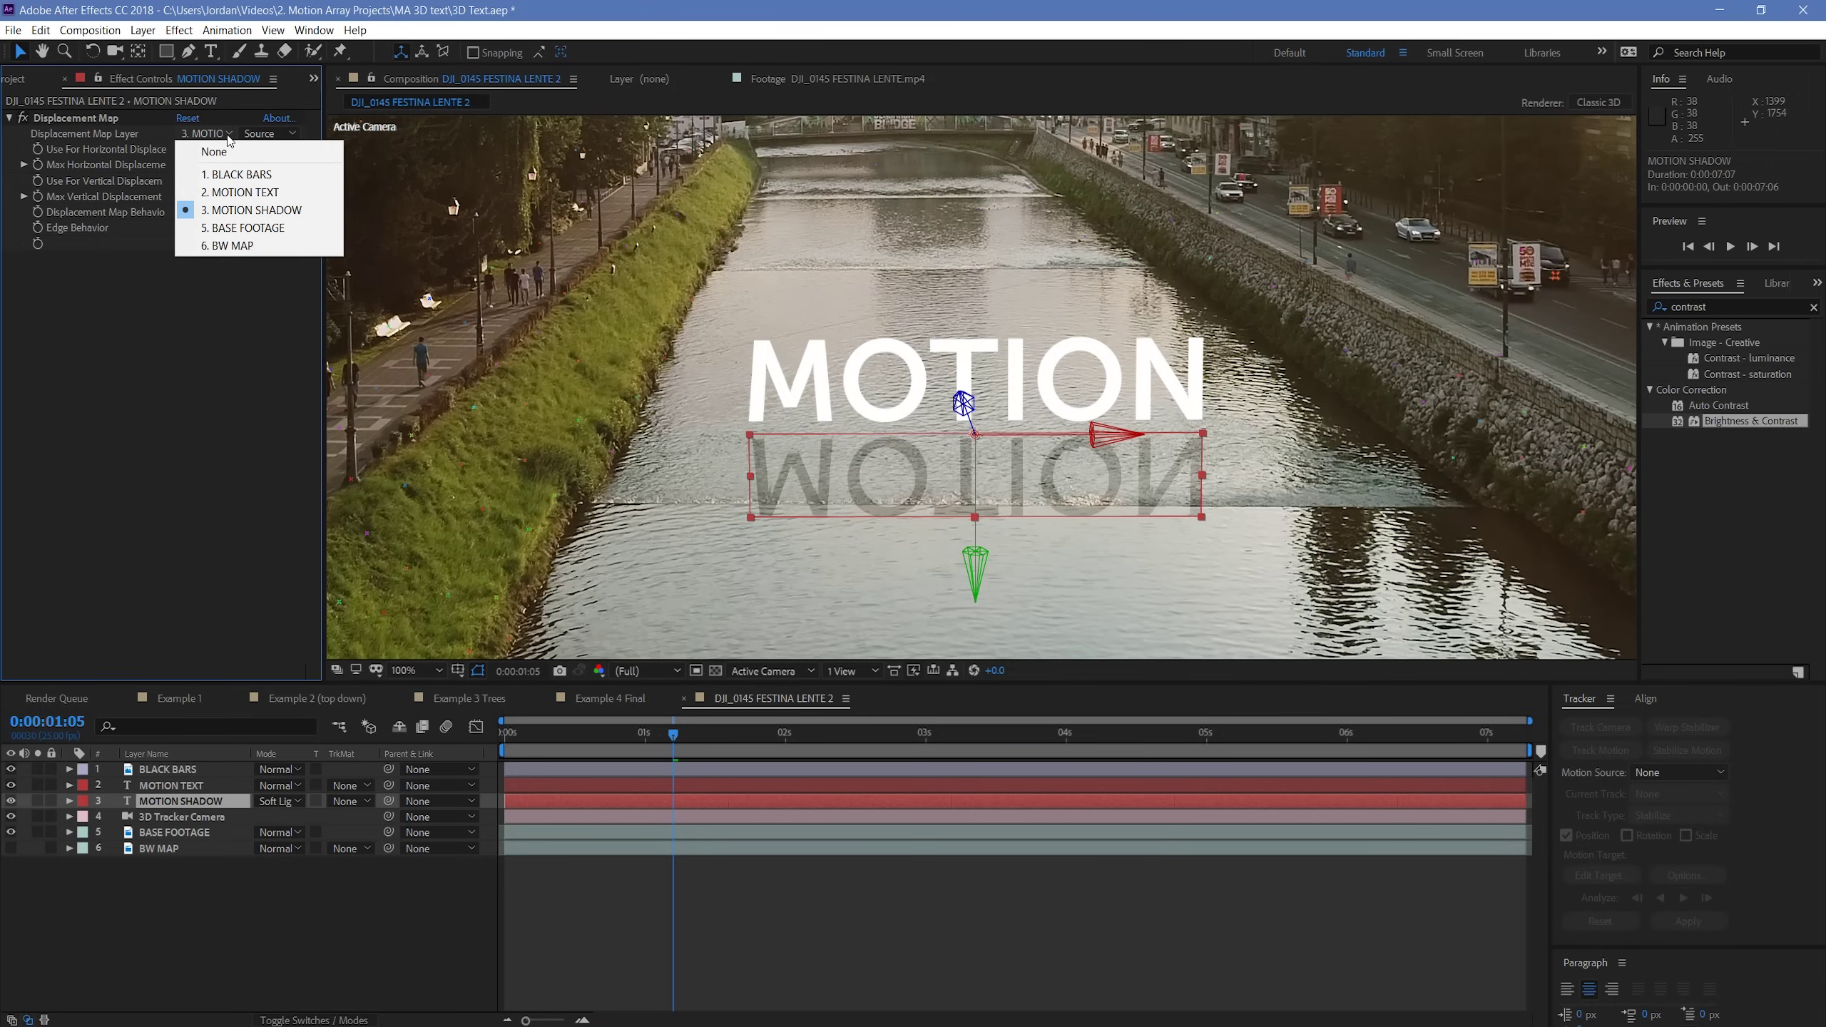
left_click(229, 245)
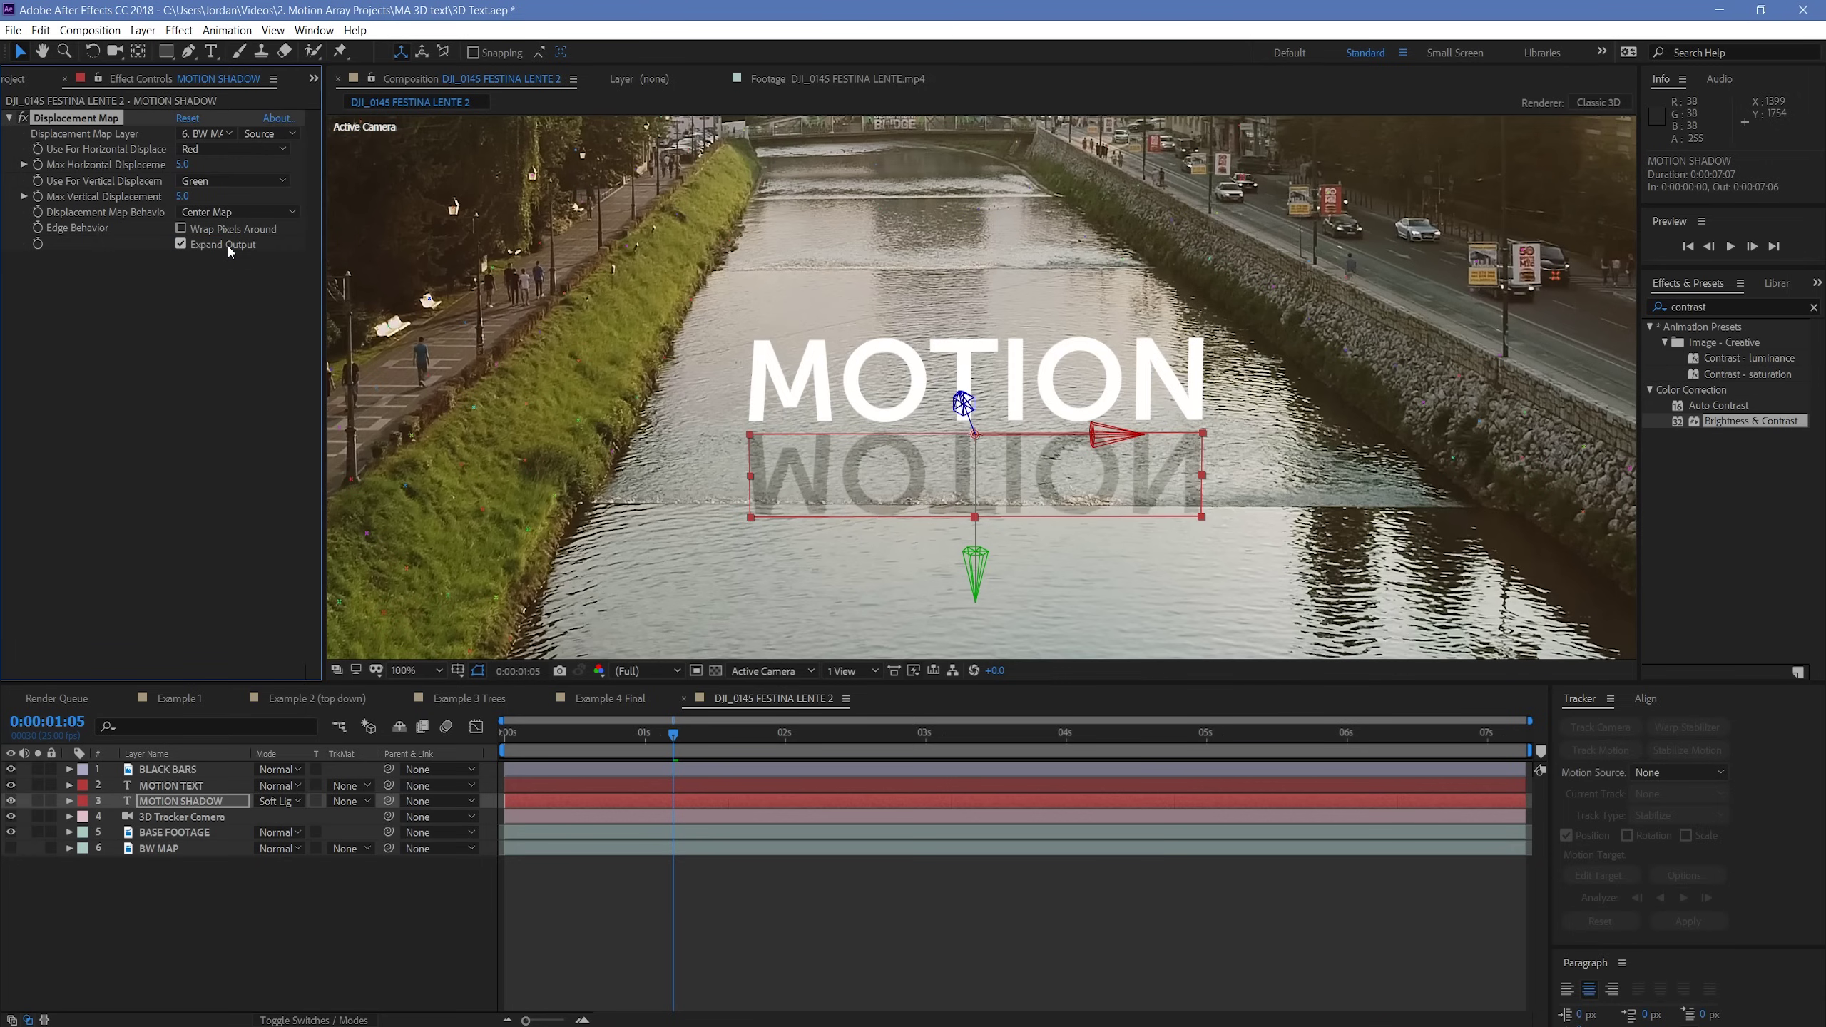
left_click(206, 150)
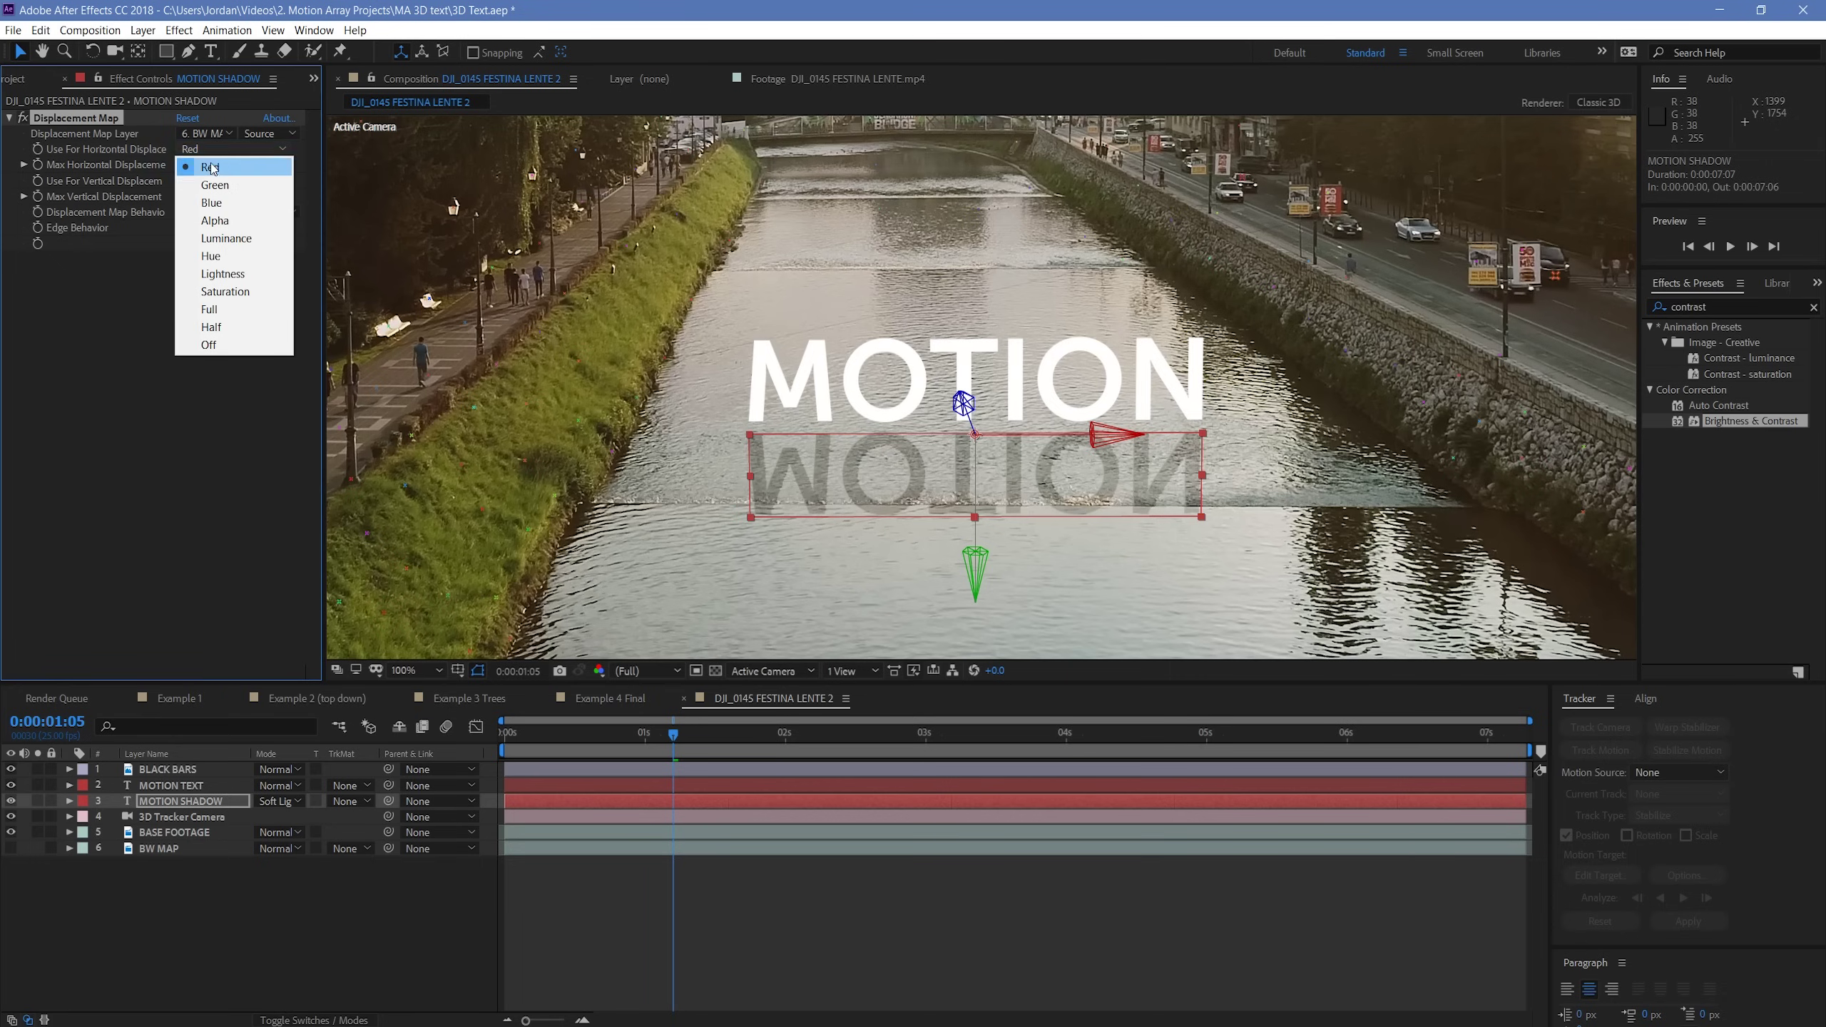
left_click(218, 273)
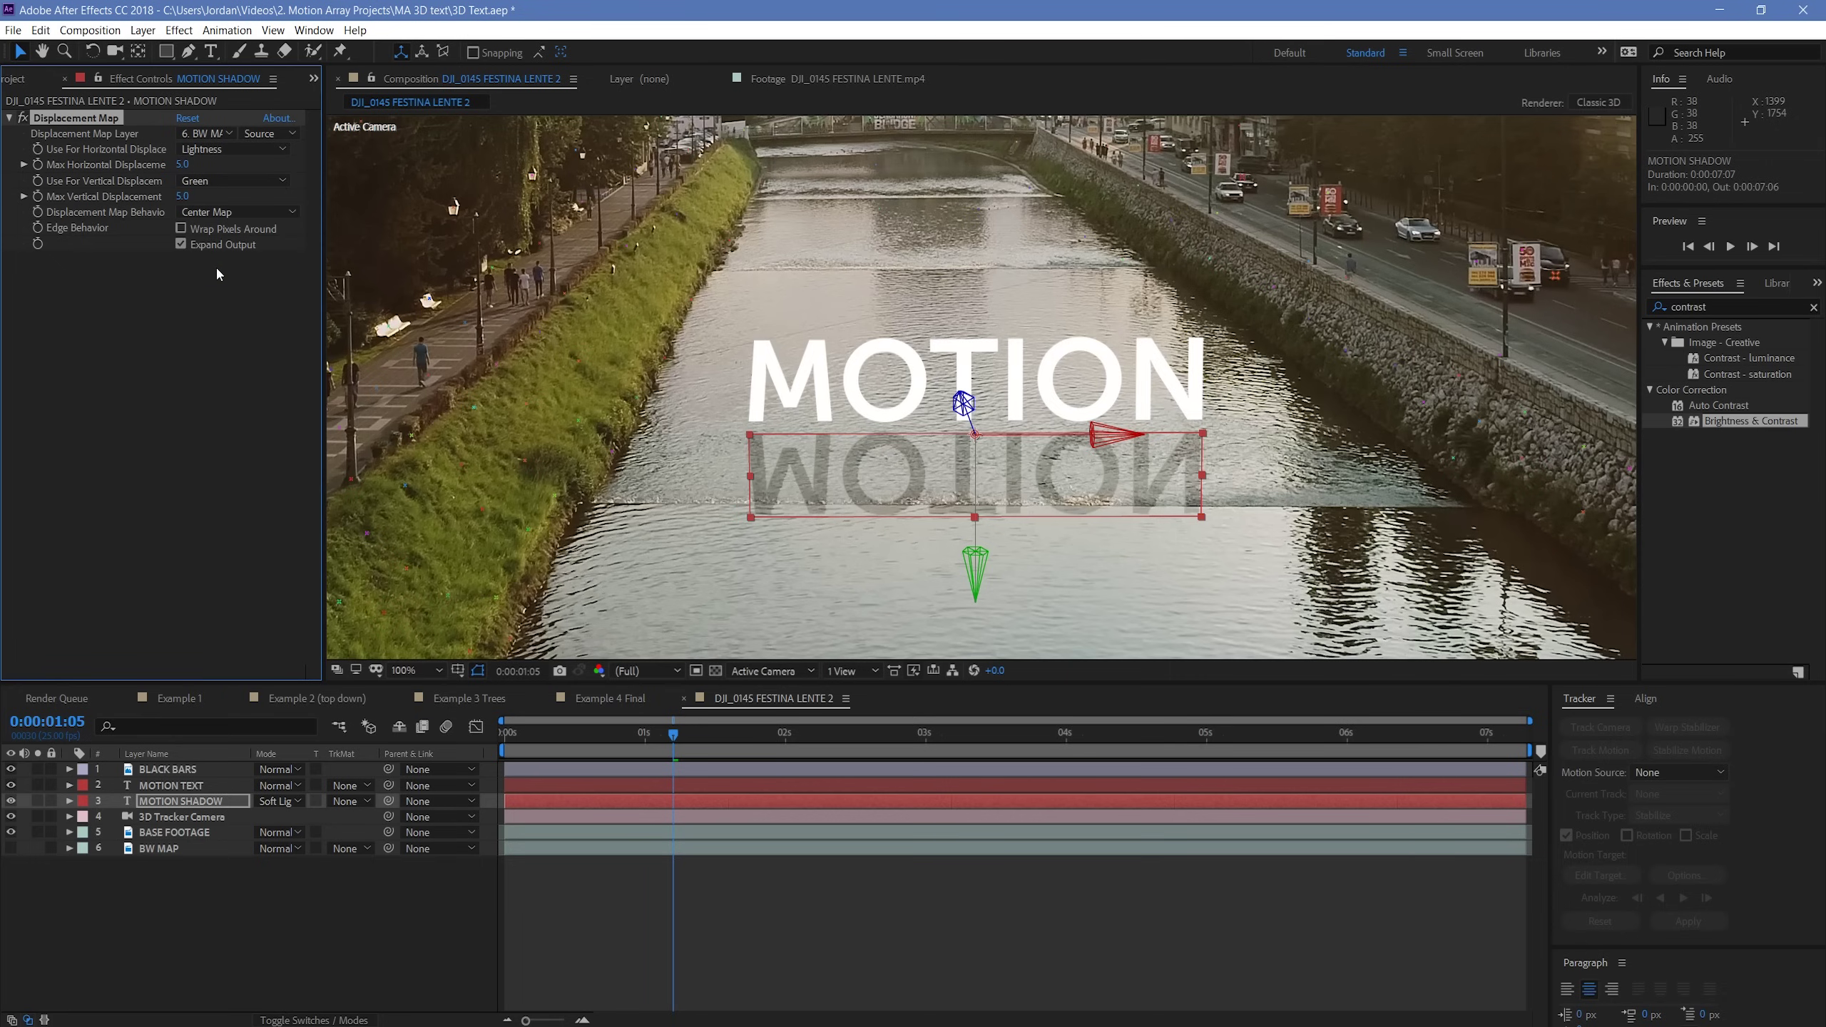
left_click(253, 181)
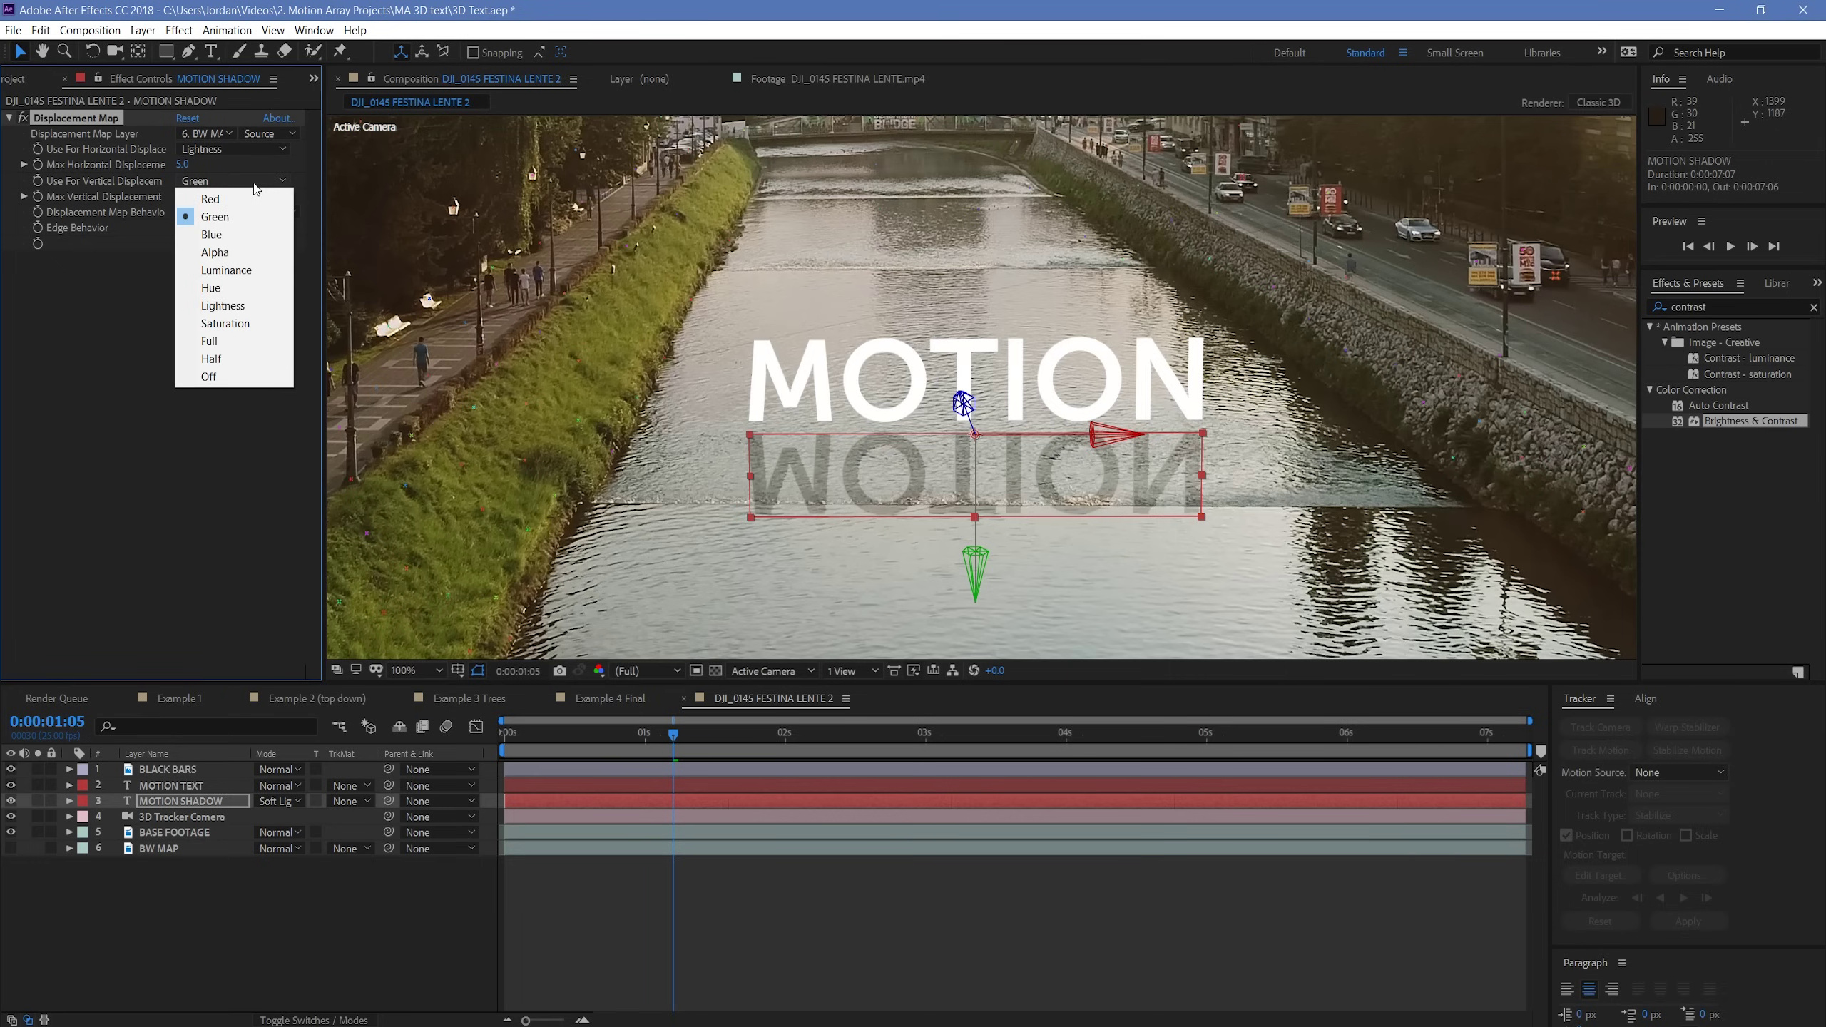
left_click(232, 306)
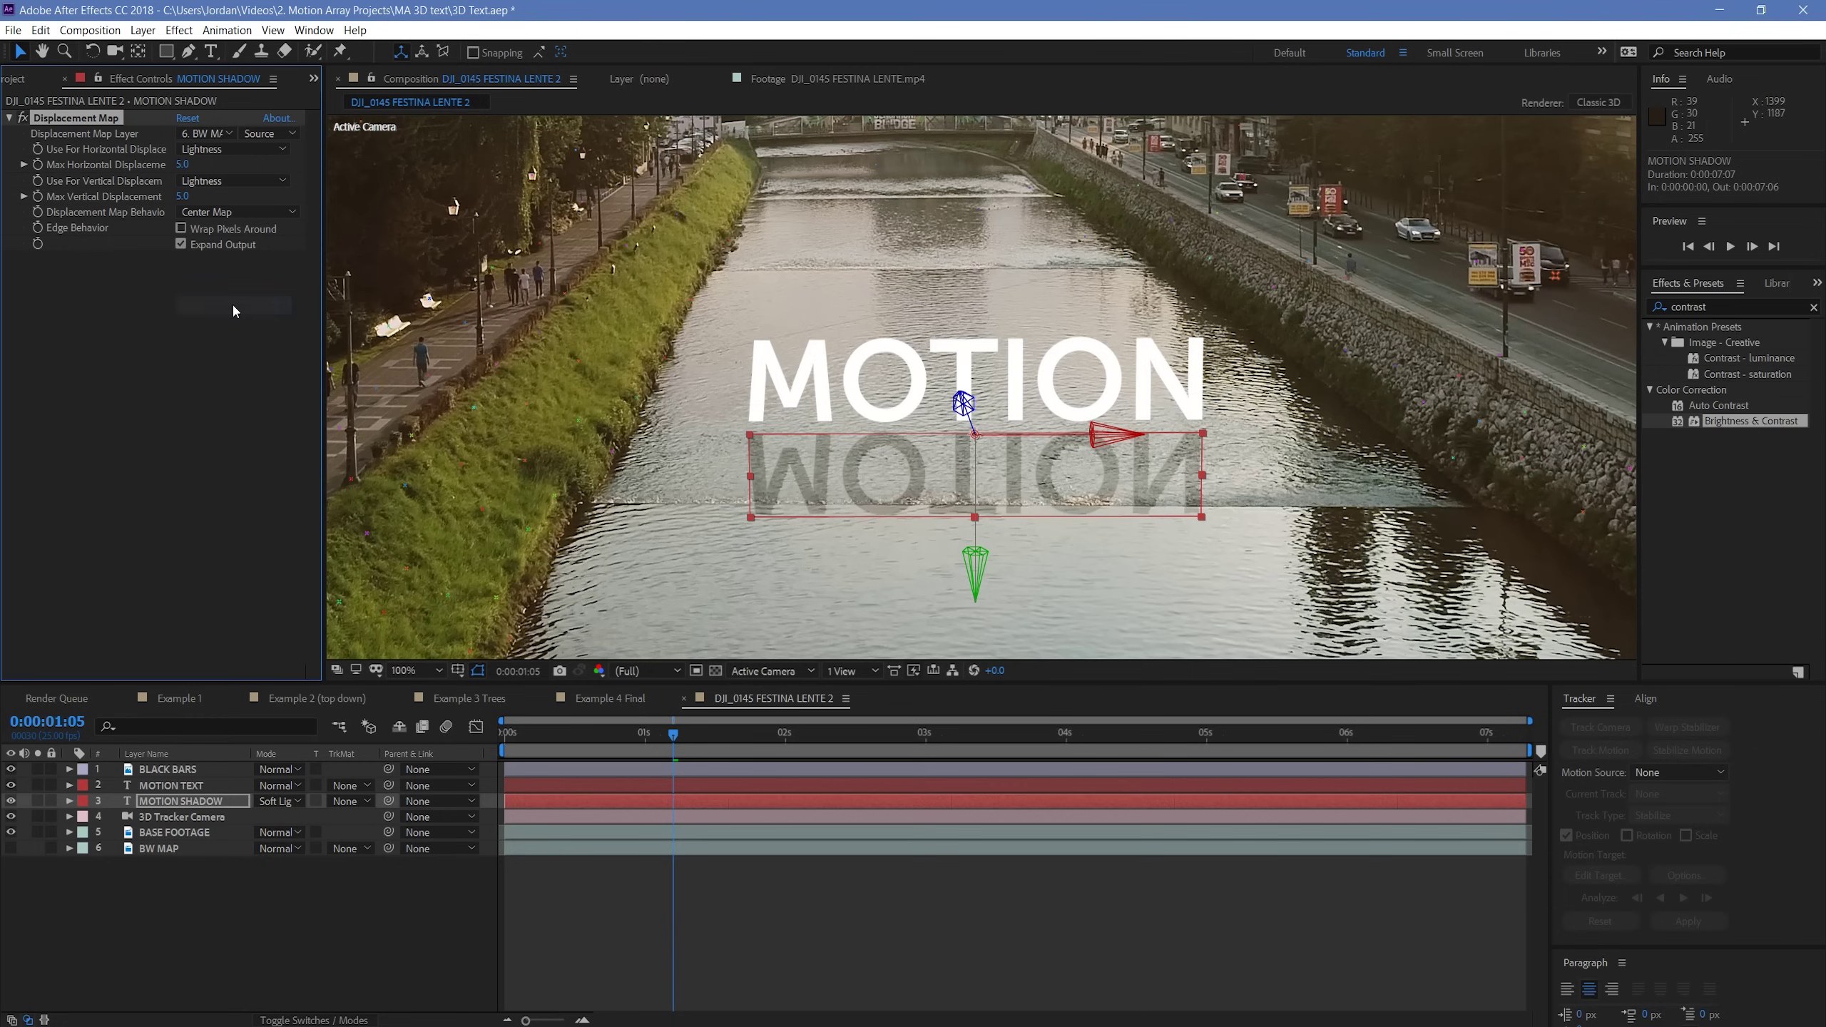
- Set max horizontal and vertical displacement to 7.0 each, after first trying 15
left_click(182, 164)
type("15")
left_click(184, 197)
type("15")
key("Return")
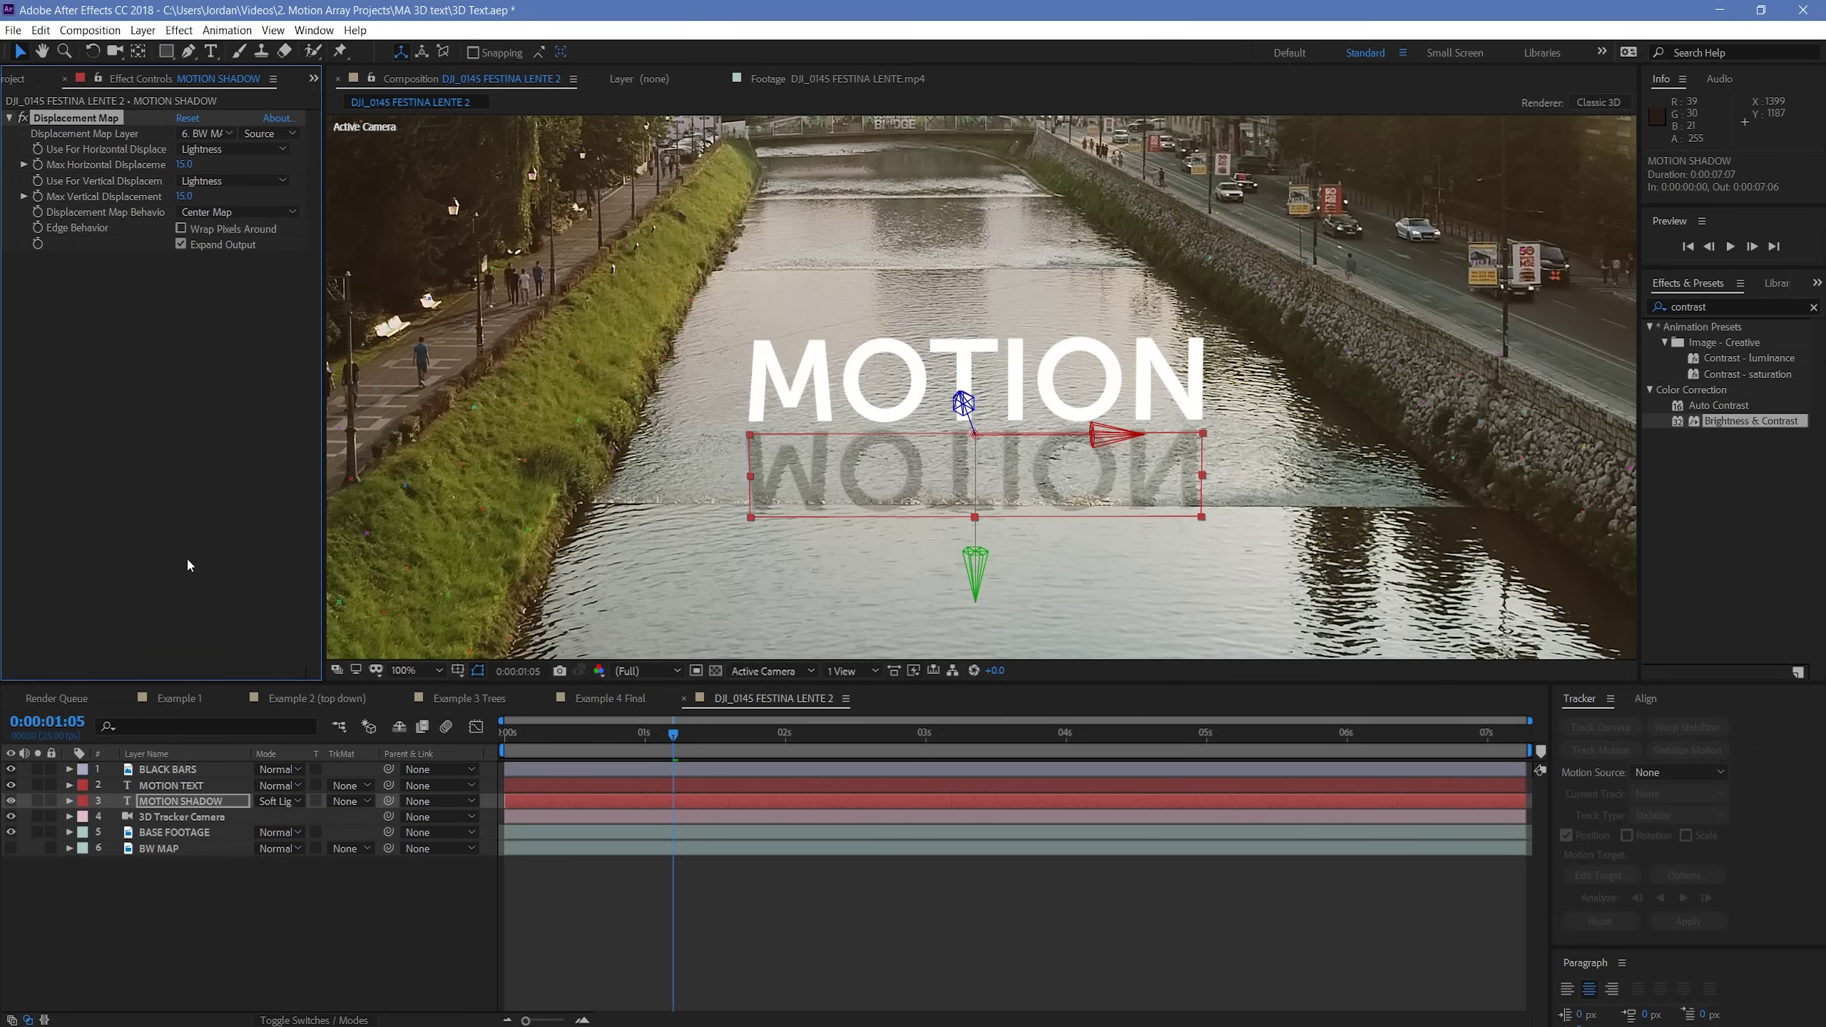
left_click(186, 557)
left_click(751, 894)
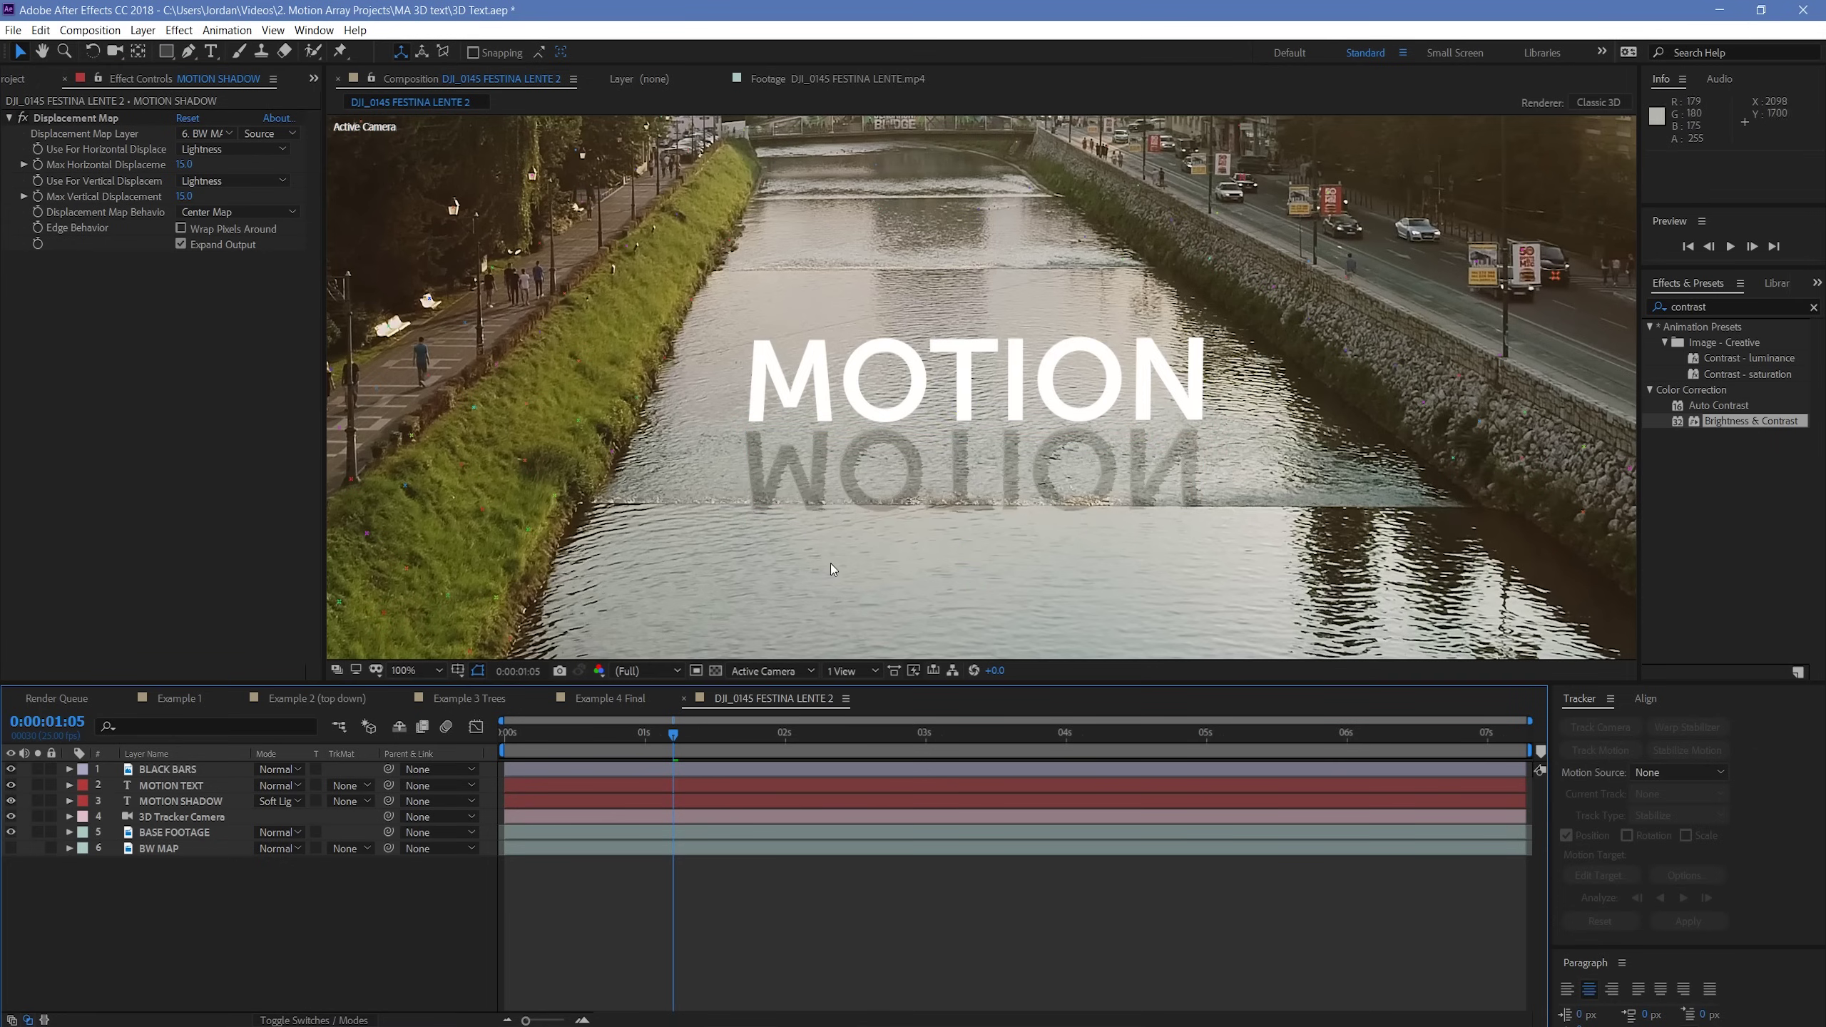
left_click(694, 805)
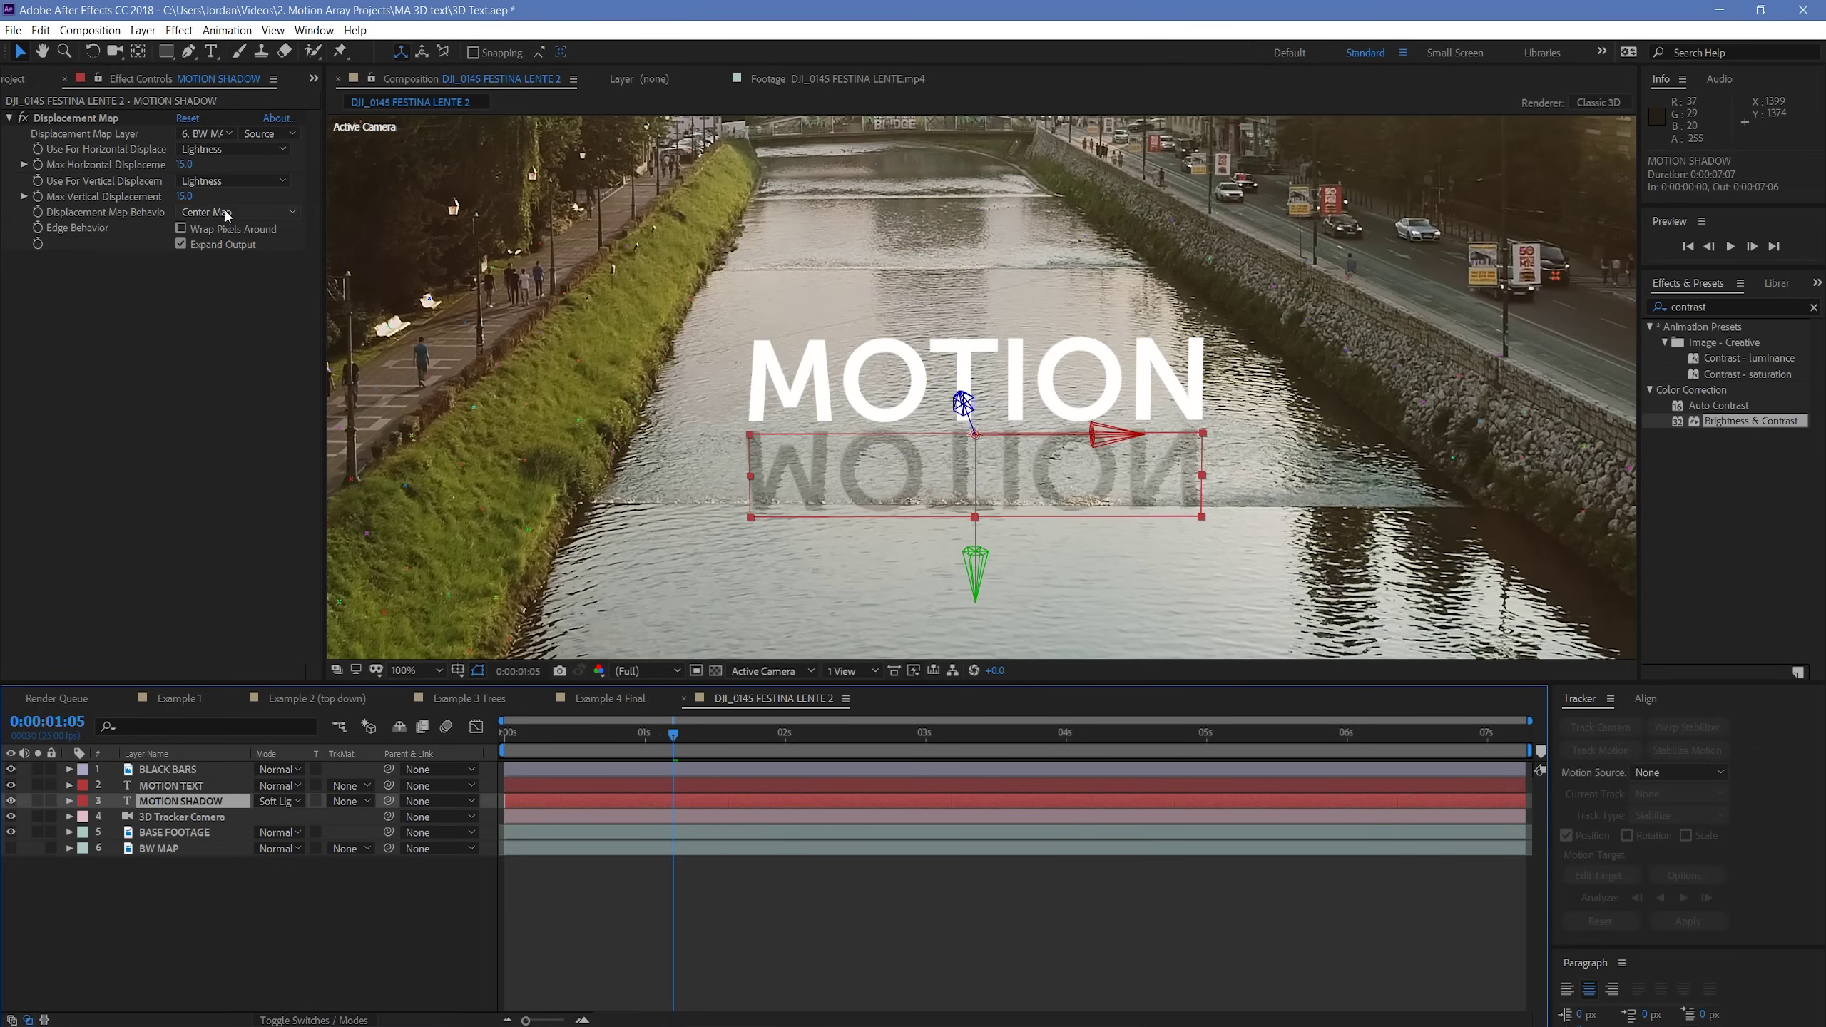
left_click(184, 164)
type("7")
key("Tab")
type("7")
key("Return")
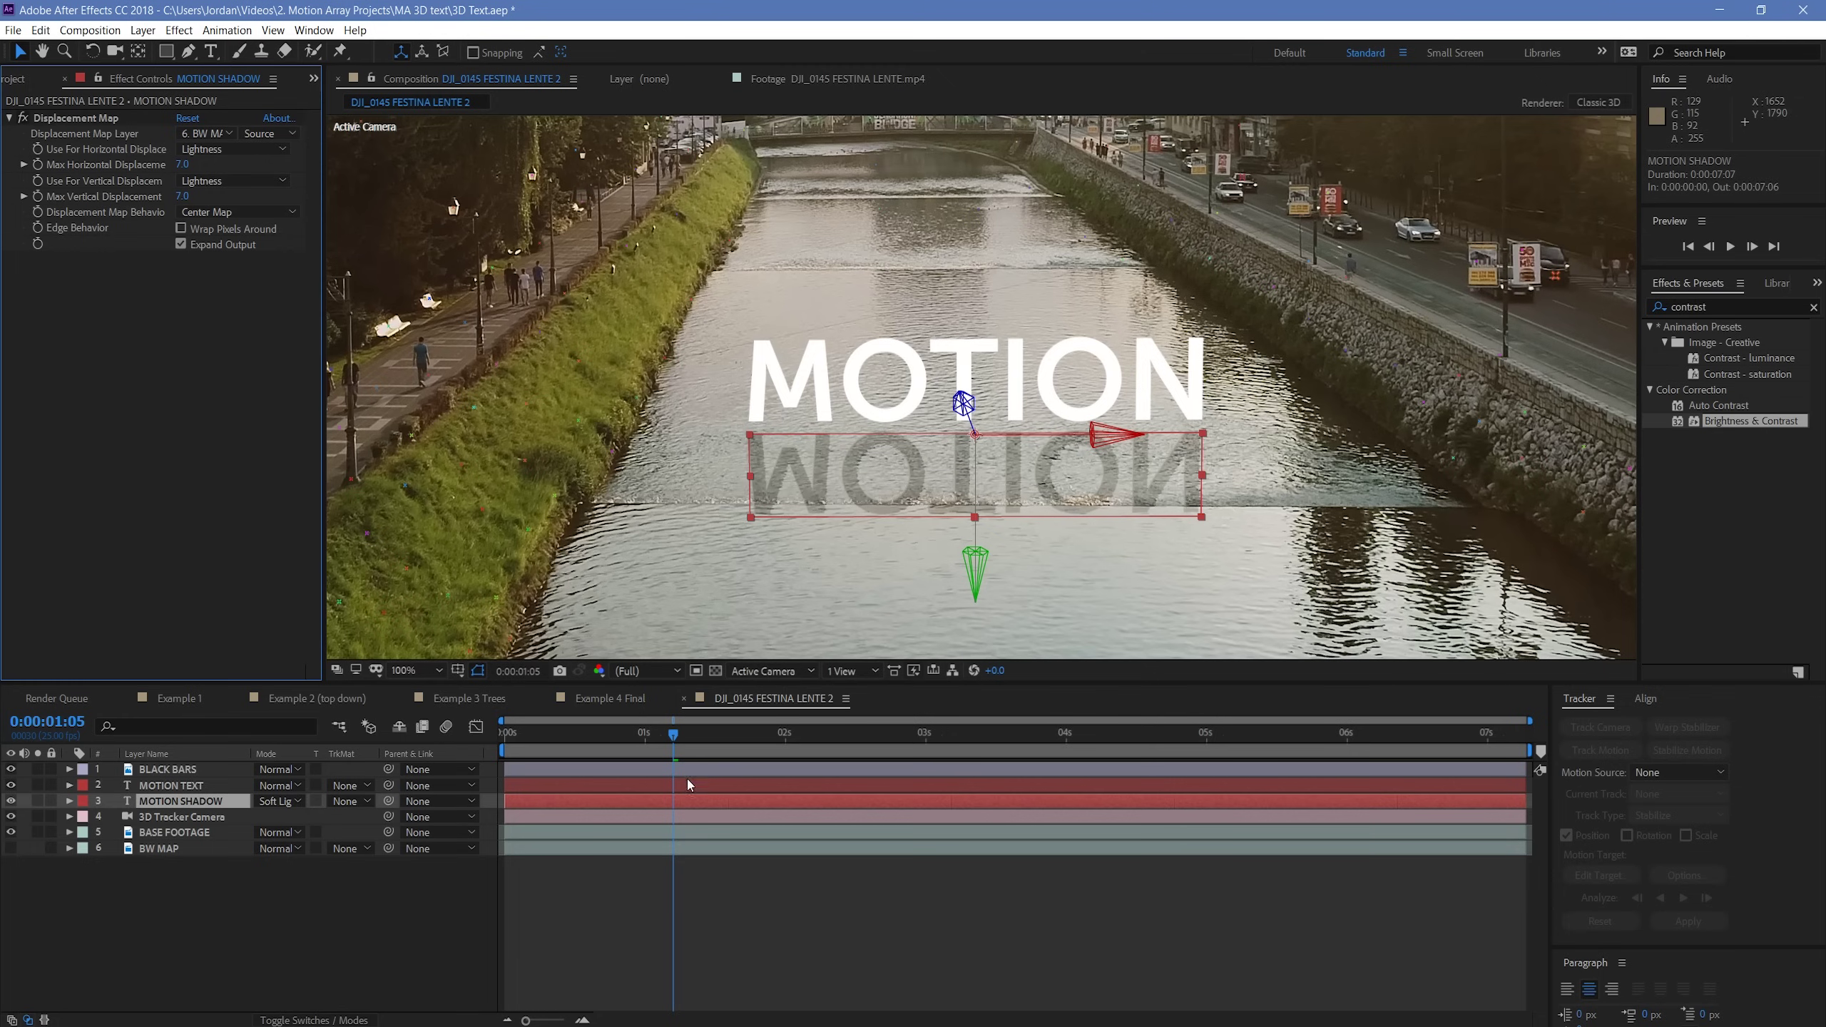
- Solo MOTION SHADOW and show the transparency grid behind it
left_click(833, 953)
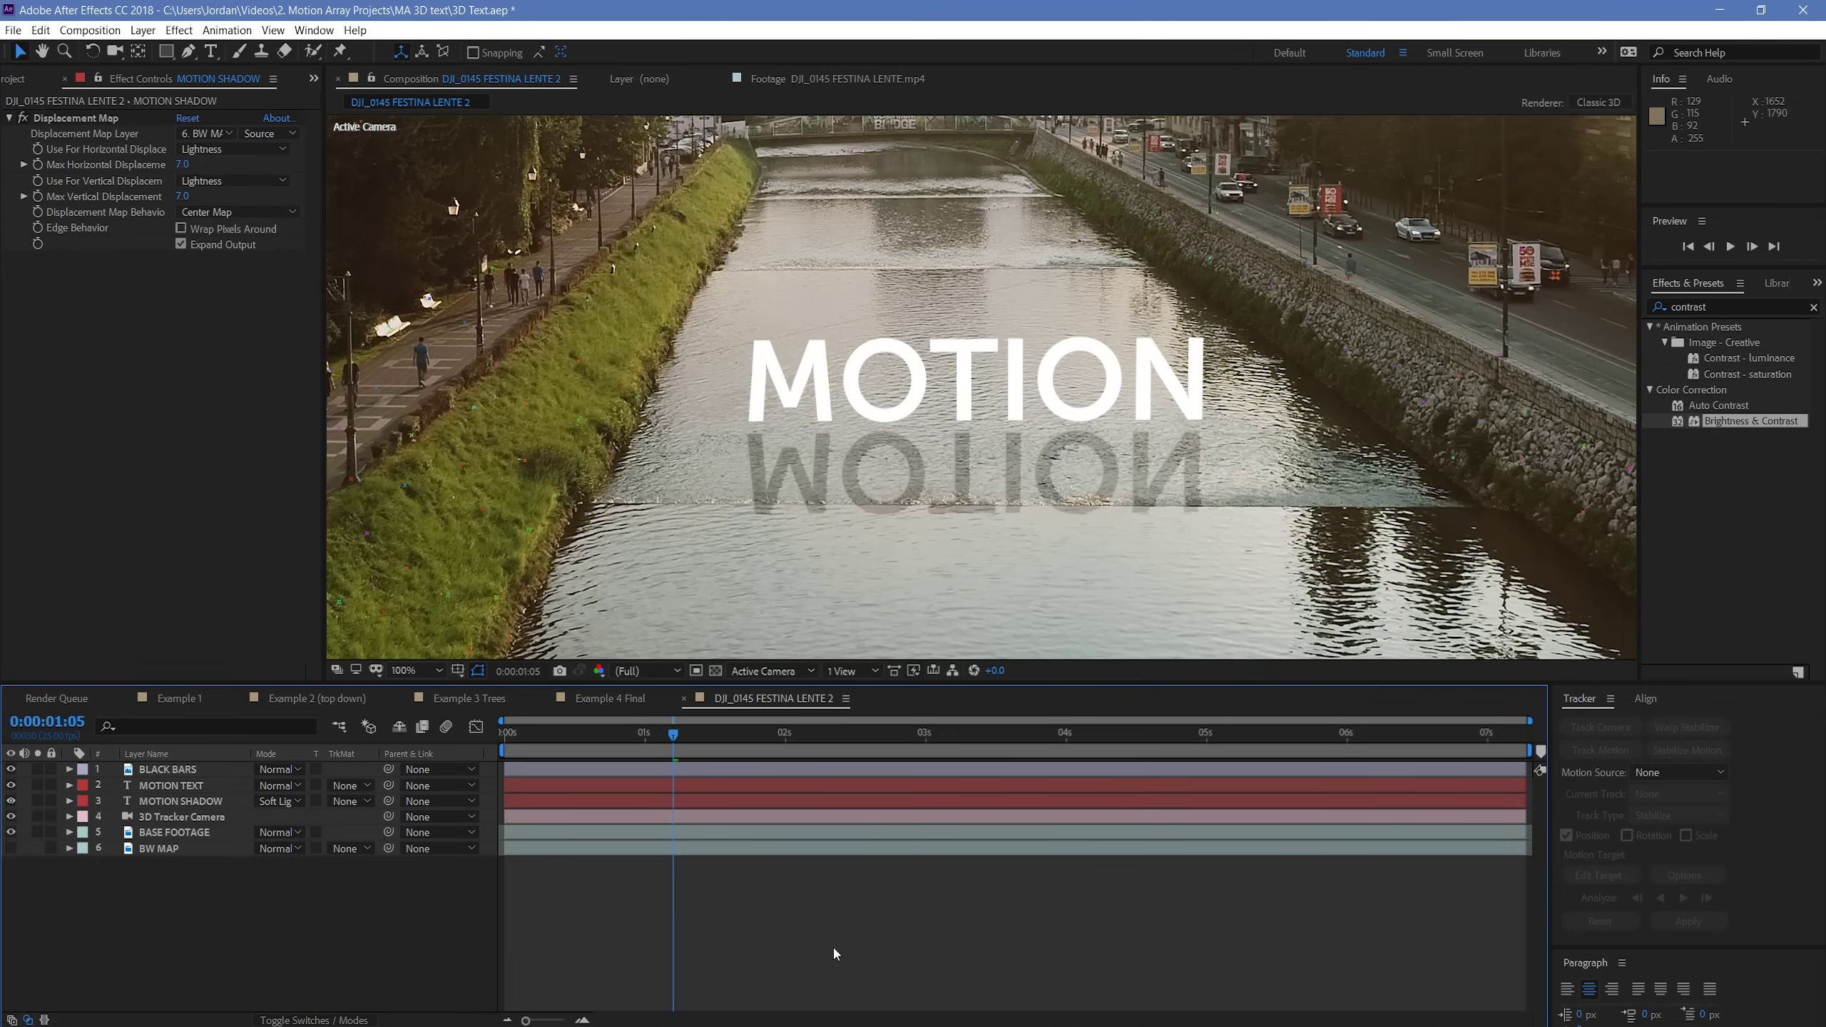
left_click(177, 803)
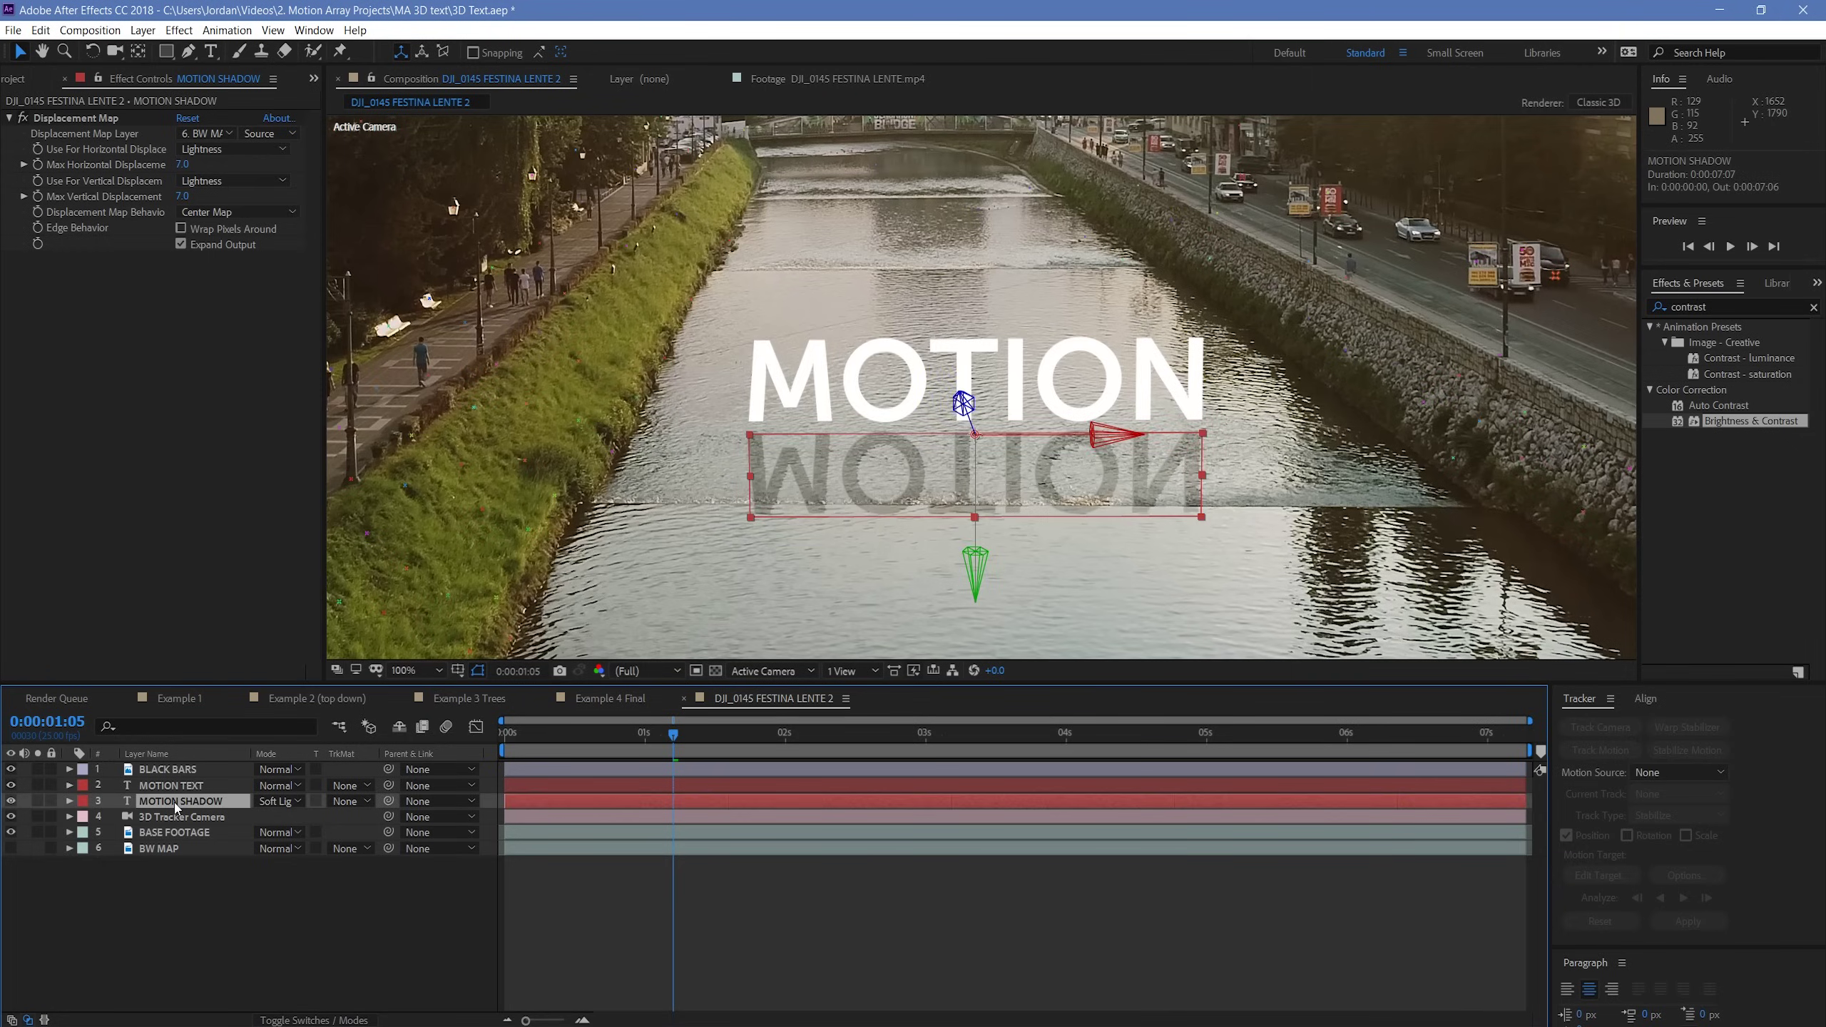
left_click(37, 800)
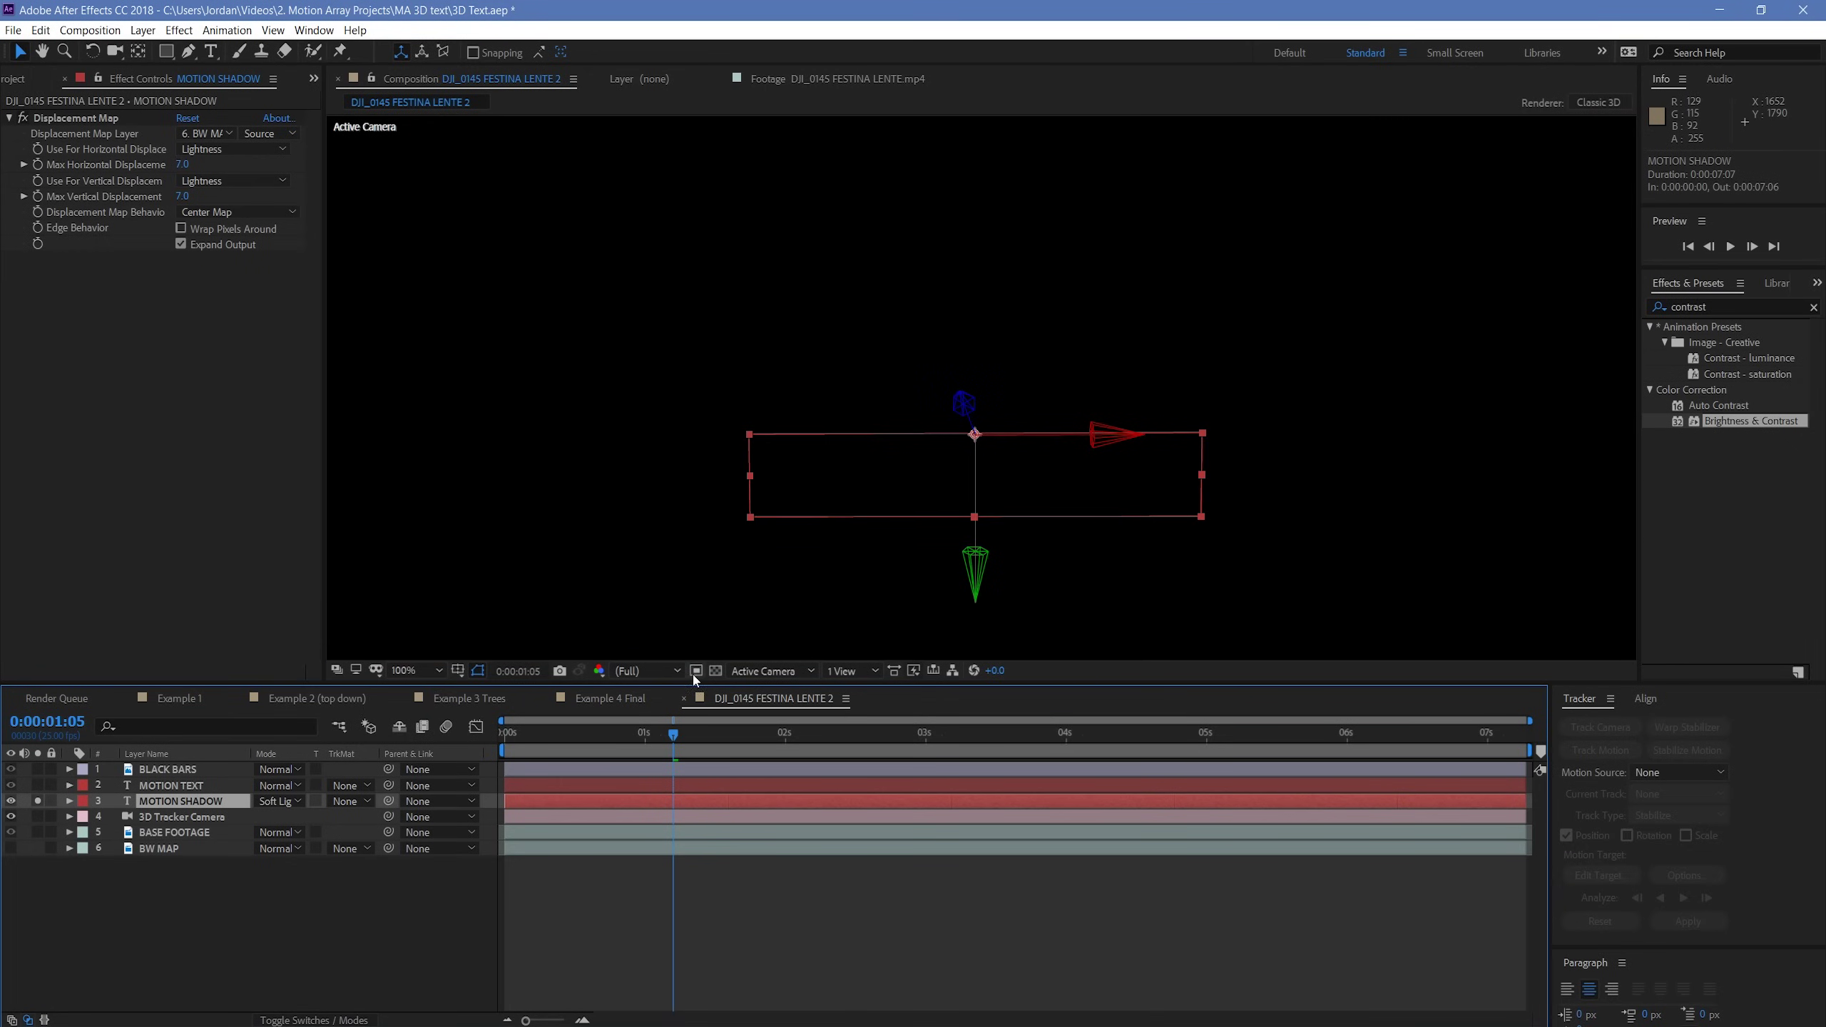
left_click(716, 670)
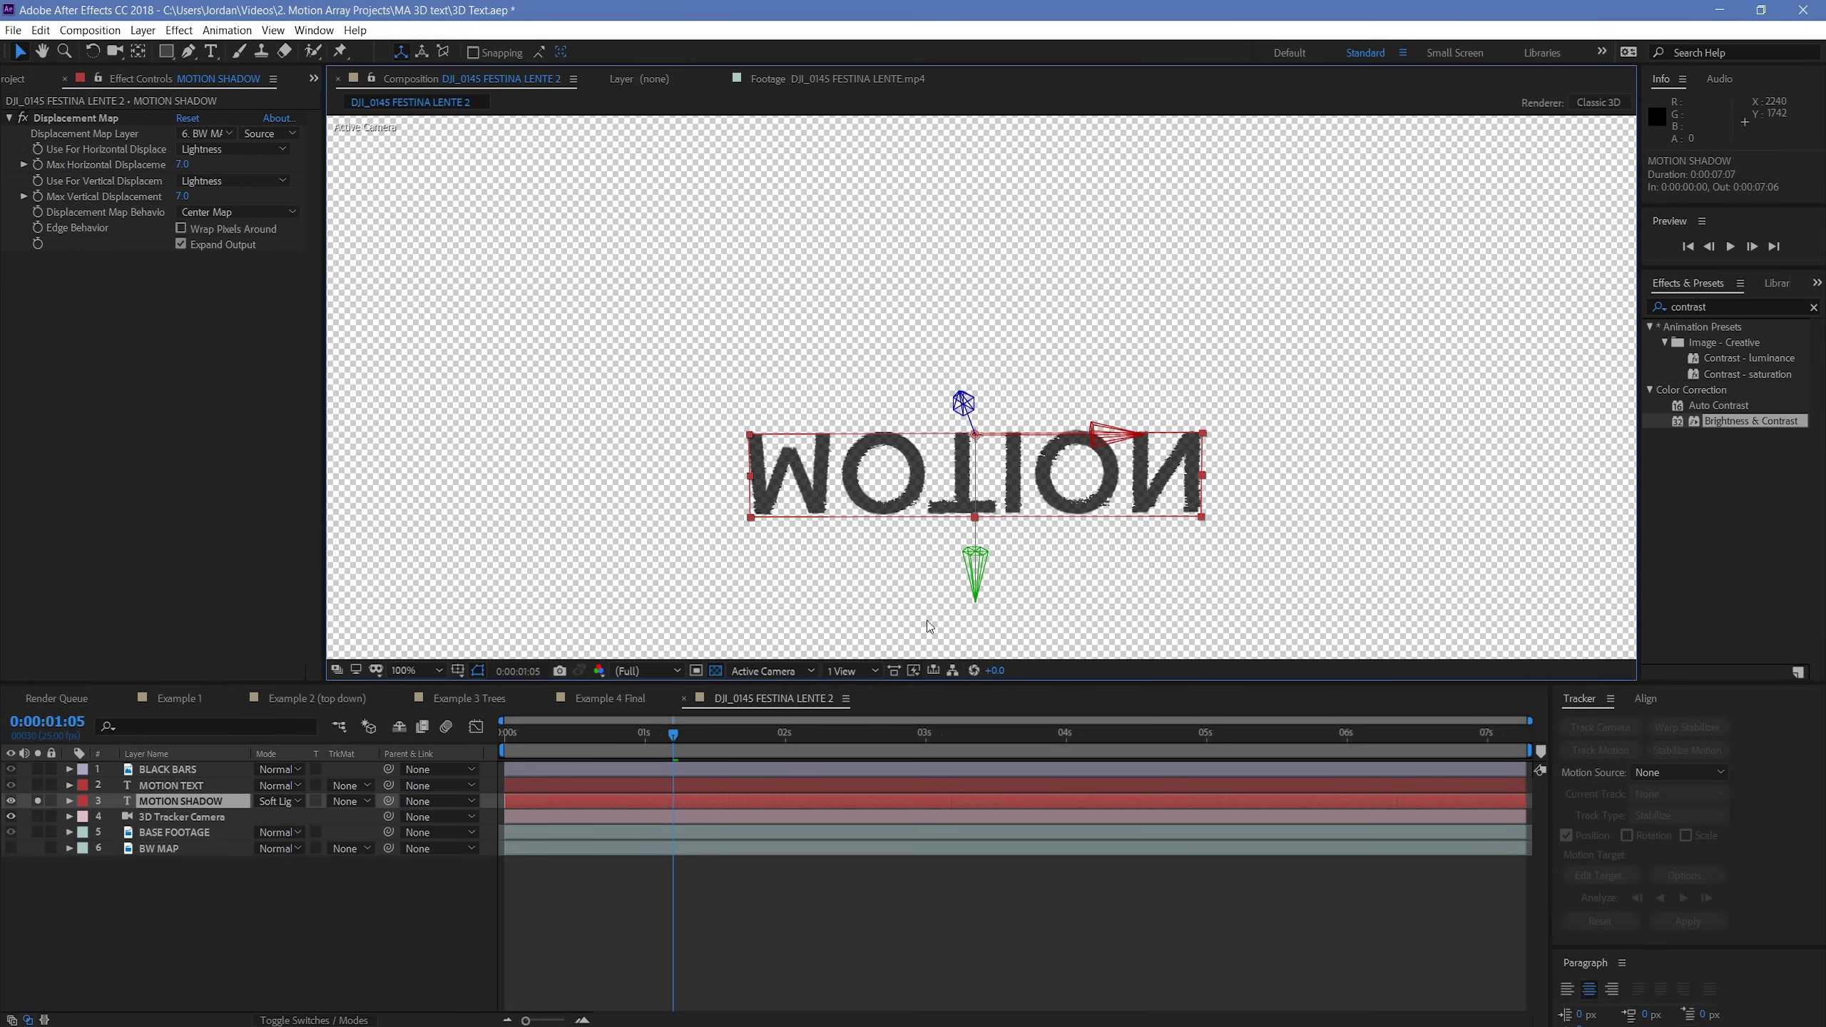
- Zoom to 200% on the mirrored text and preview from the composition start
key("period")
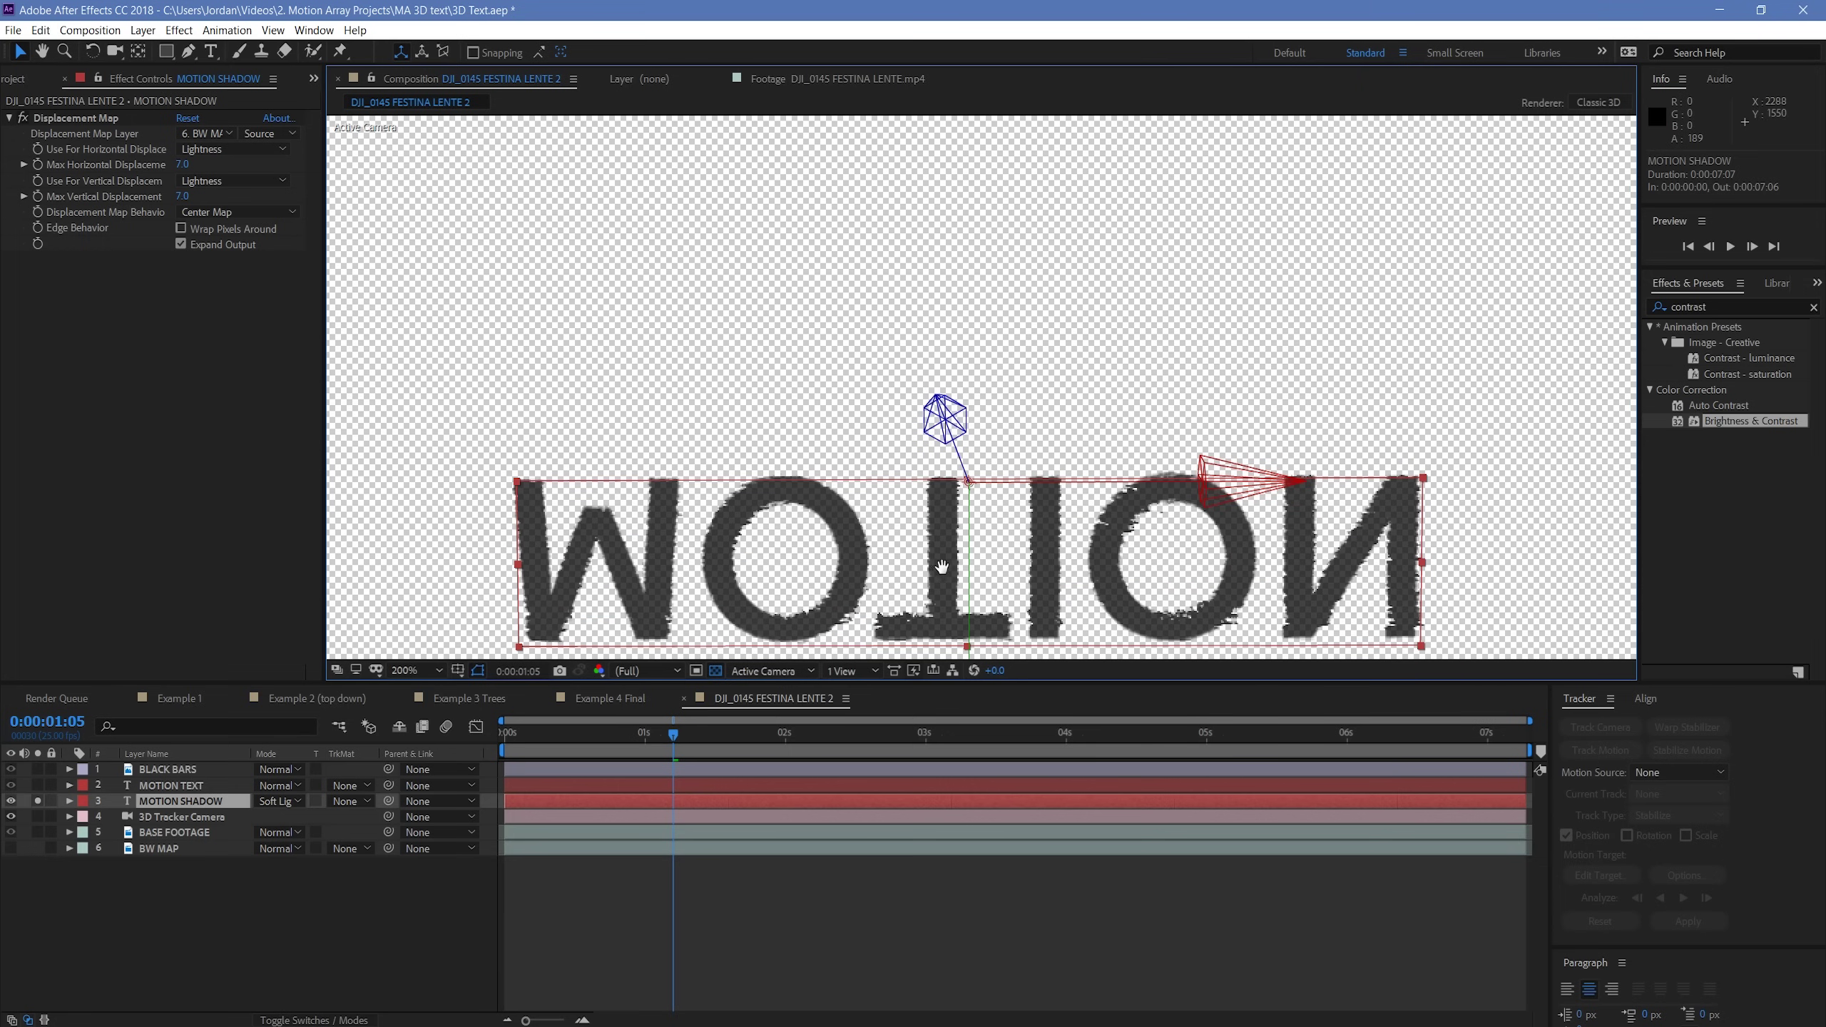
left_click_drag(942, 574, 943, 437)
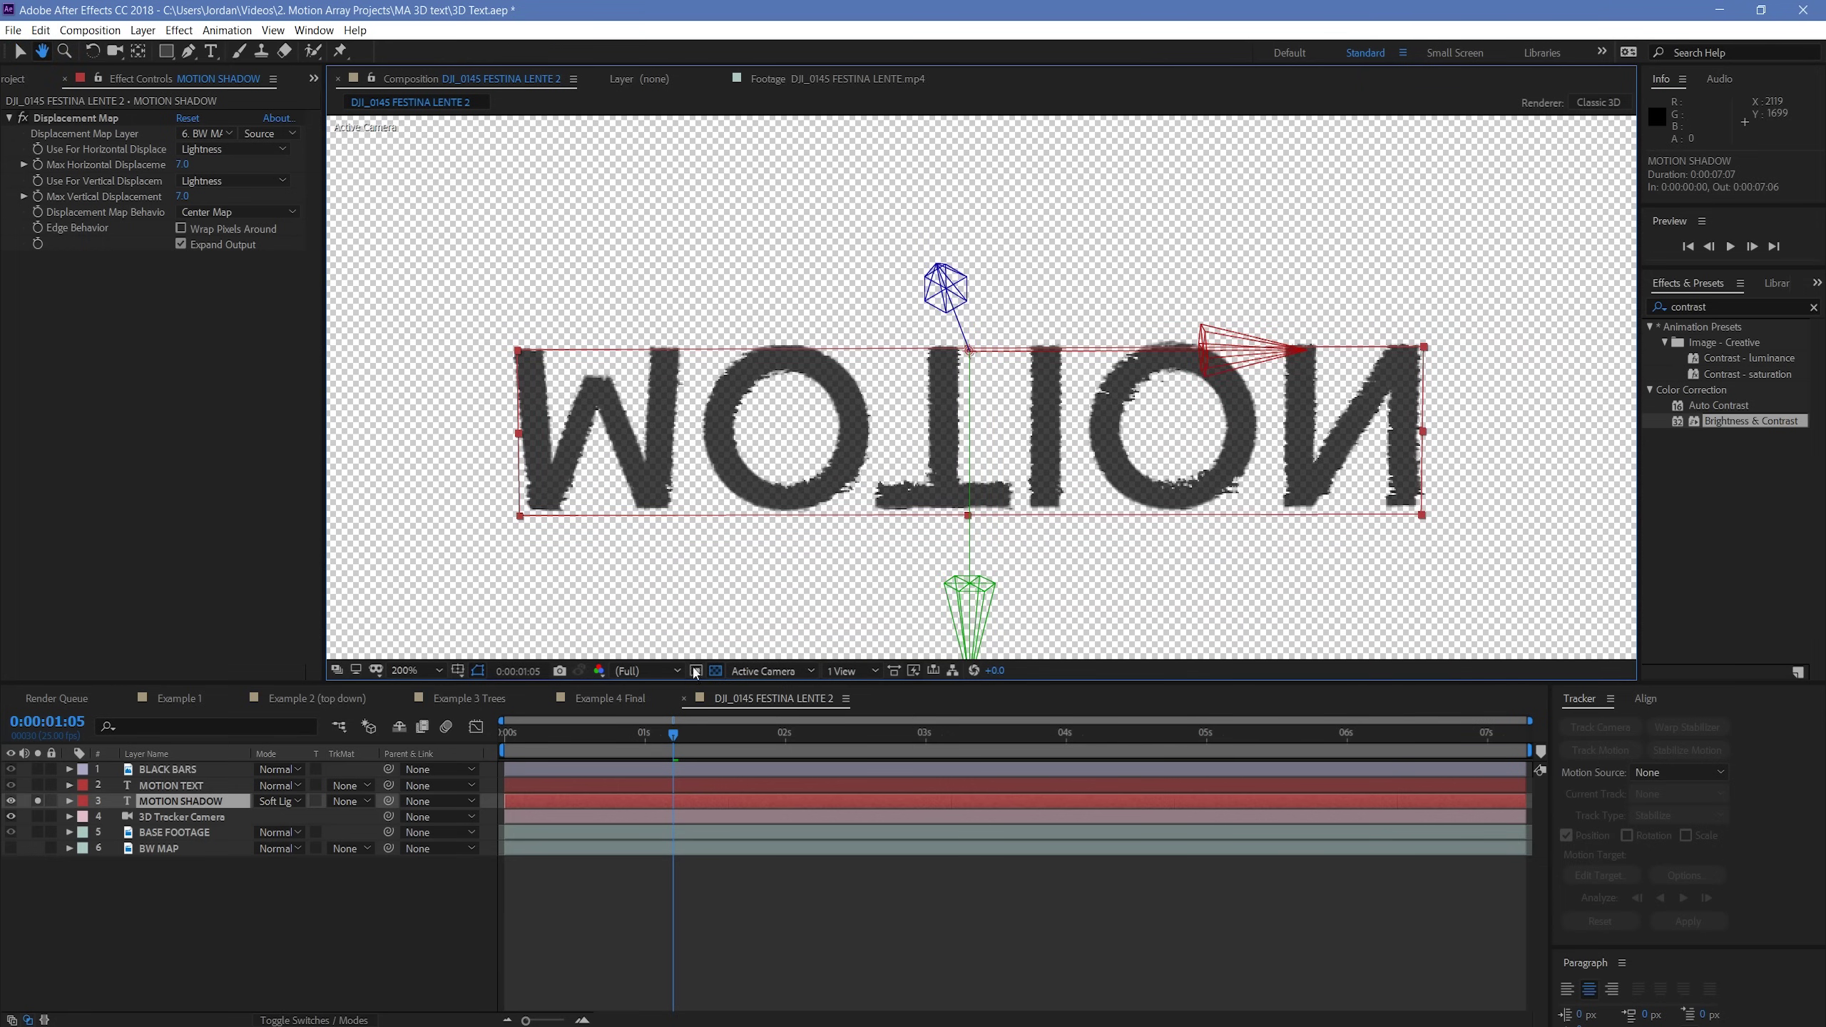
left_click_drag(670, 745, 571, 753)
scroll(652, 530, "down", 1)
key("space")
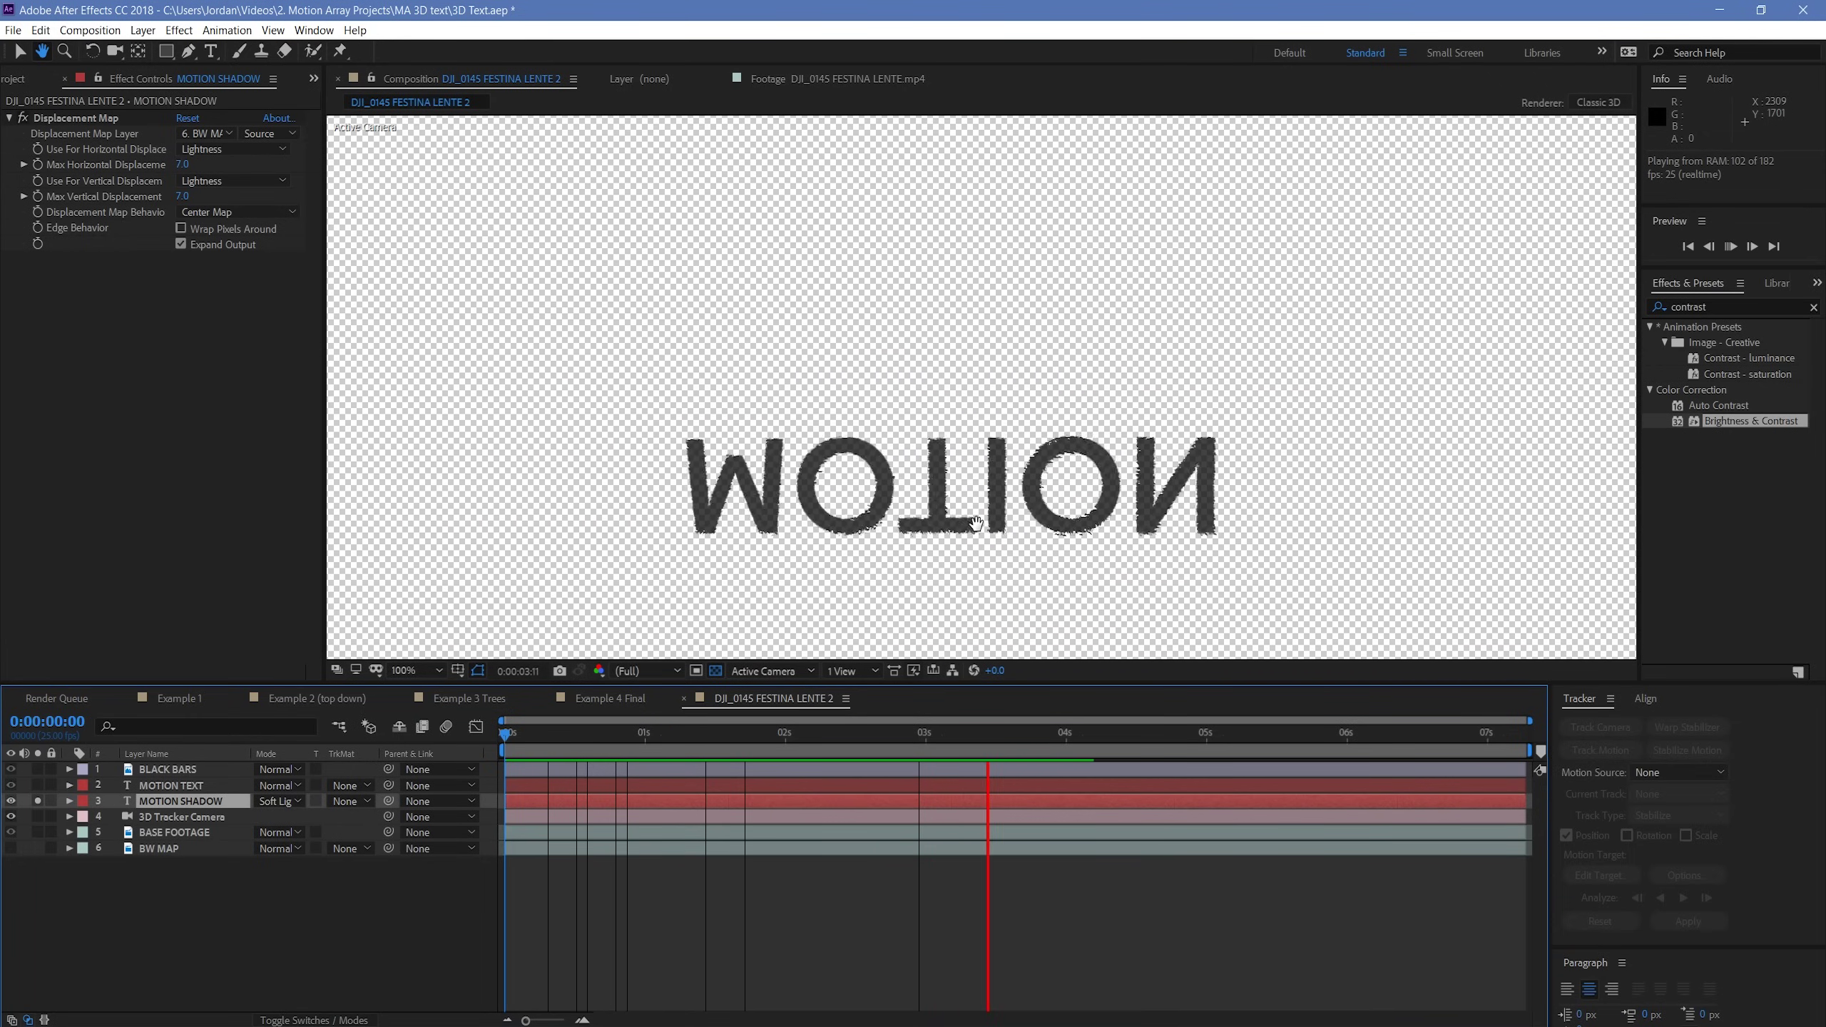
- Apply Gaussian Blur to the BW MAP layer with Blurriness 4.0
key("space")
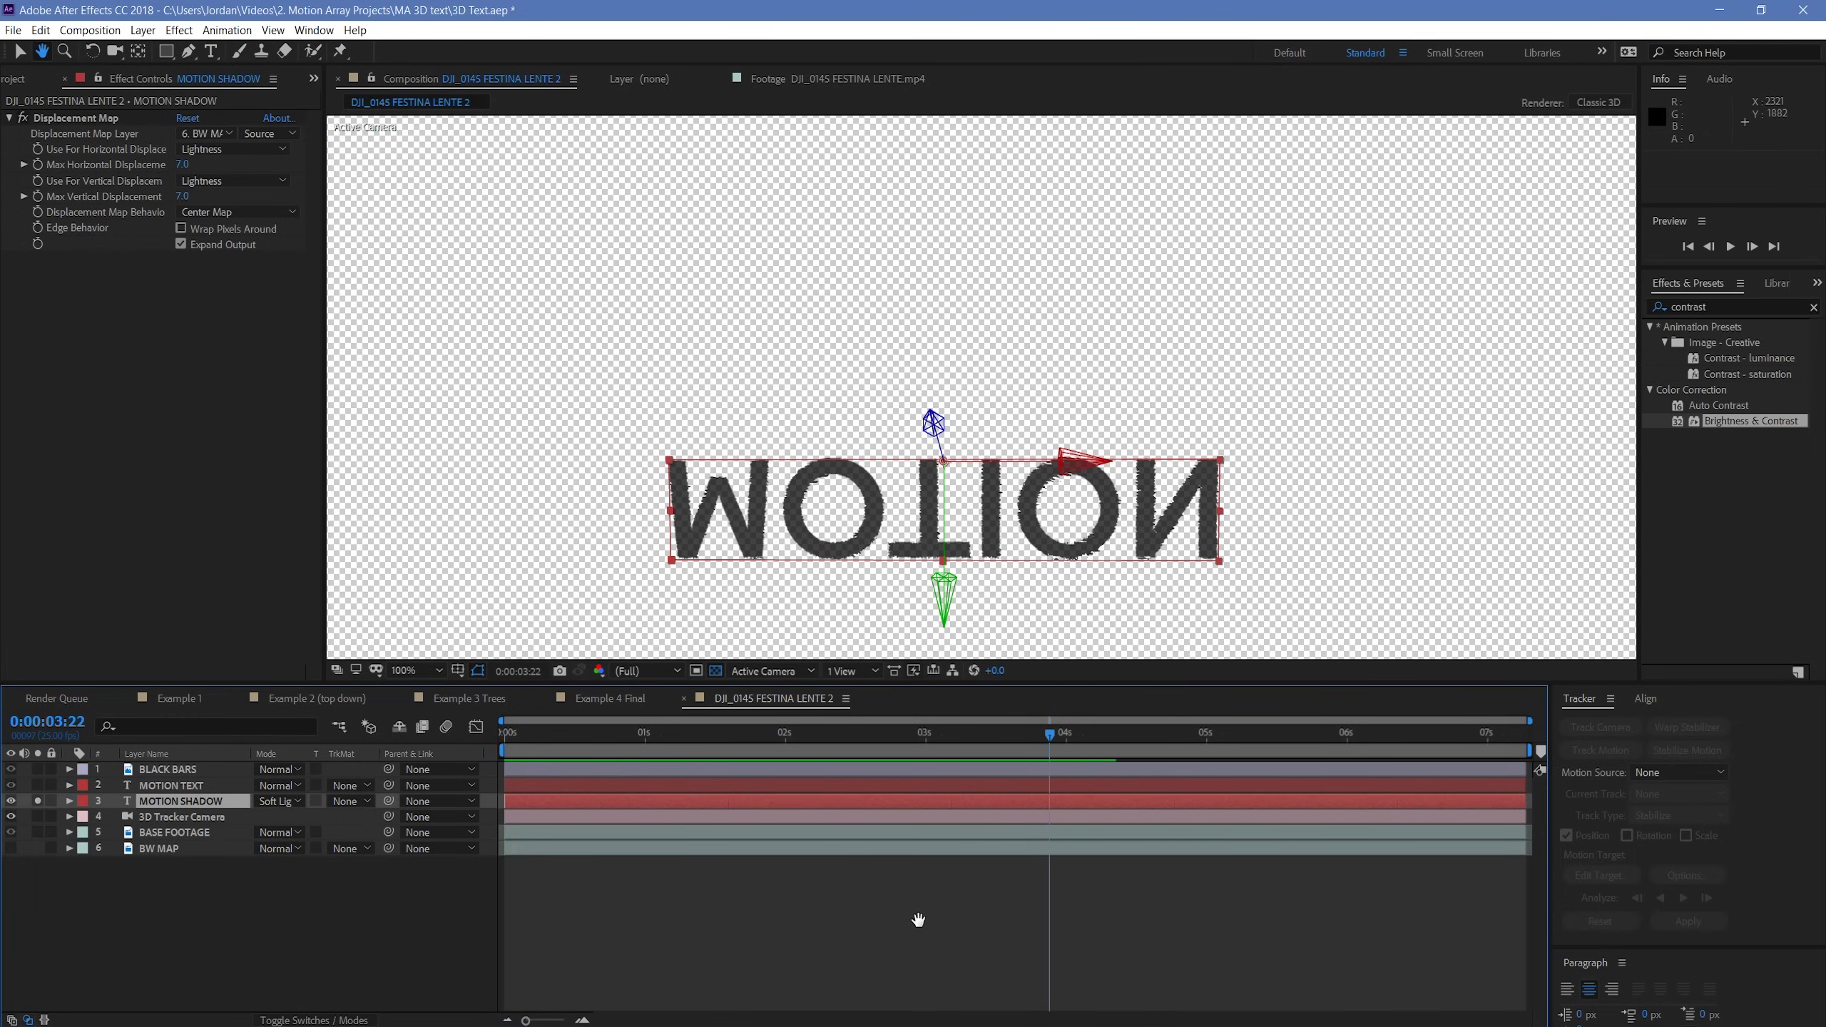
left_click(893, 851)
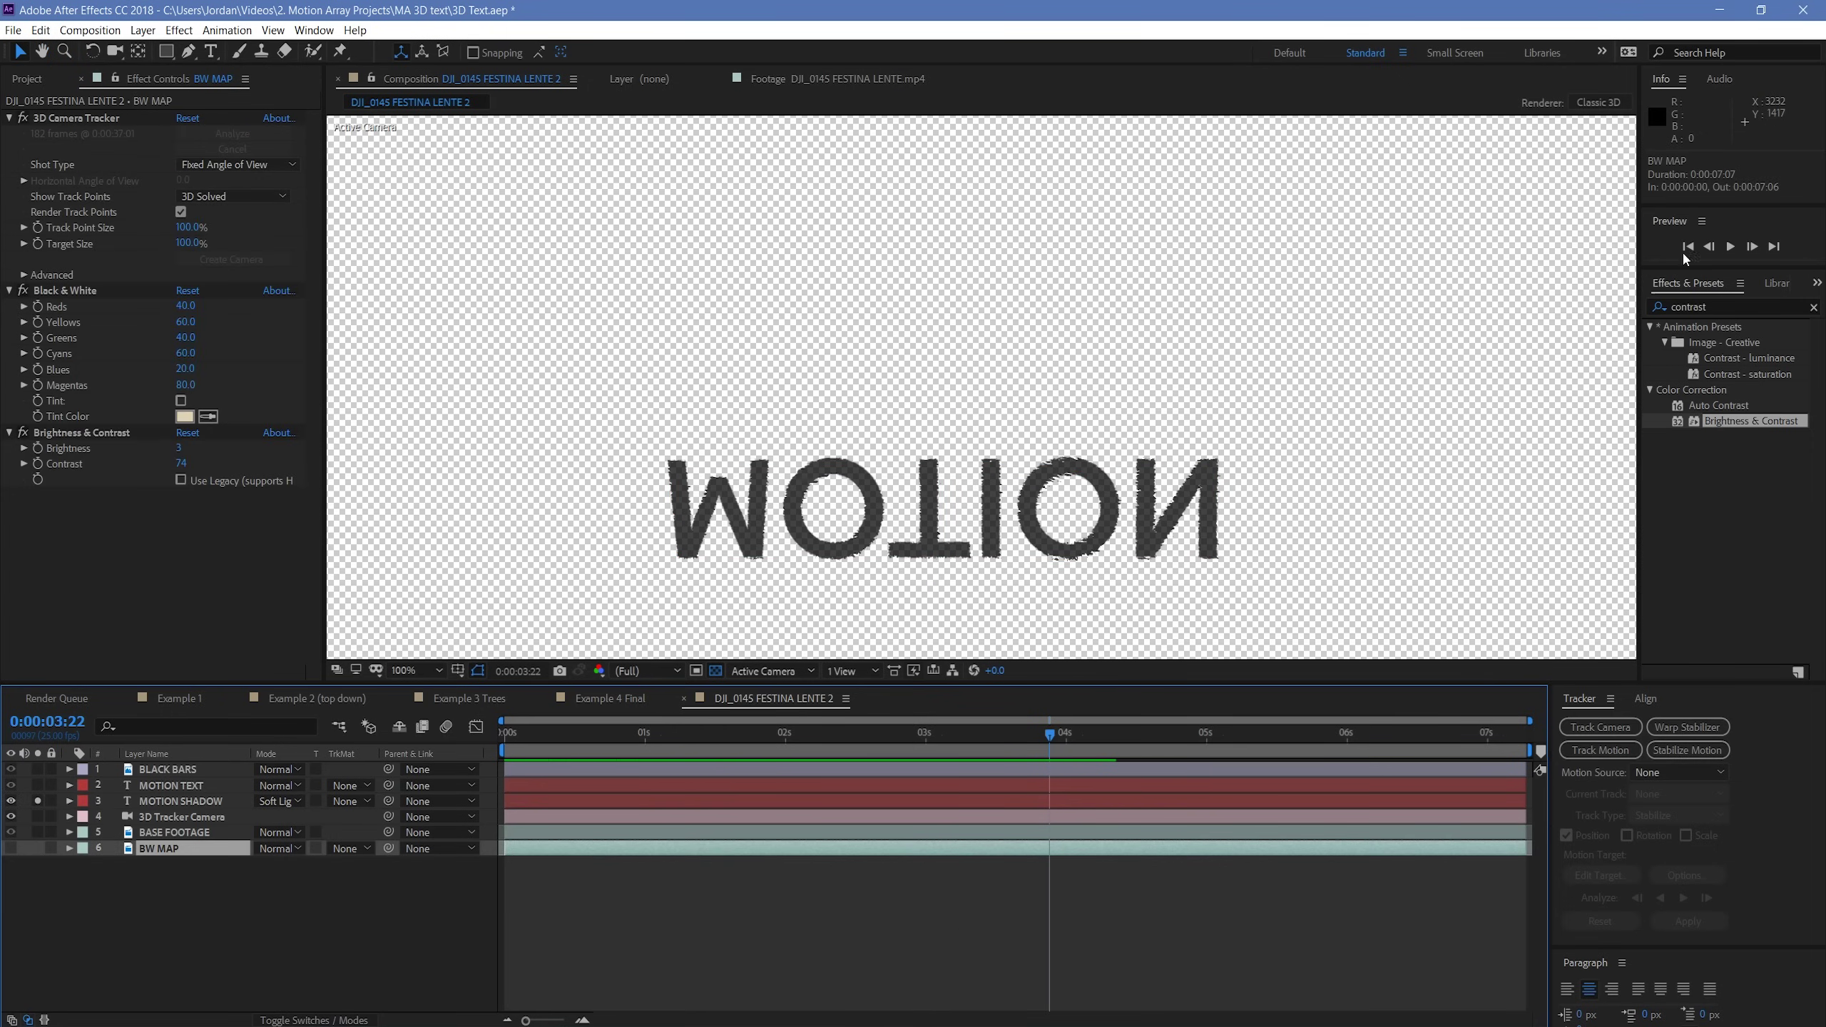
left_click(1728, 307)
type("gauss")
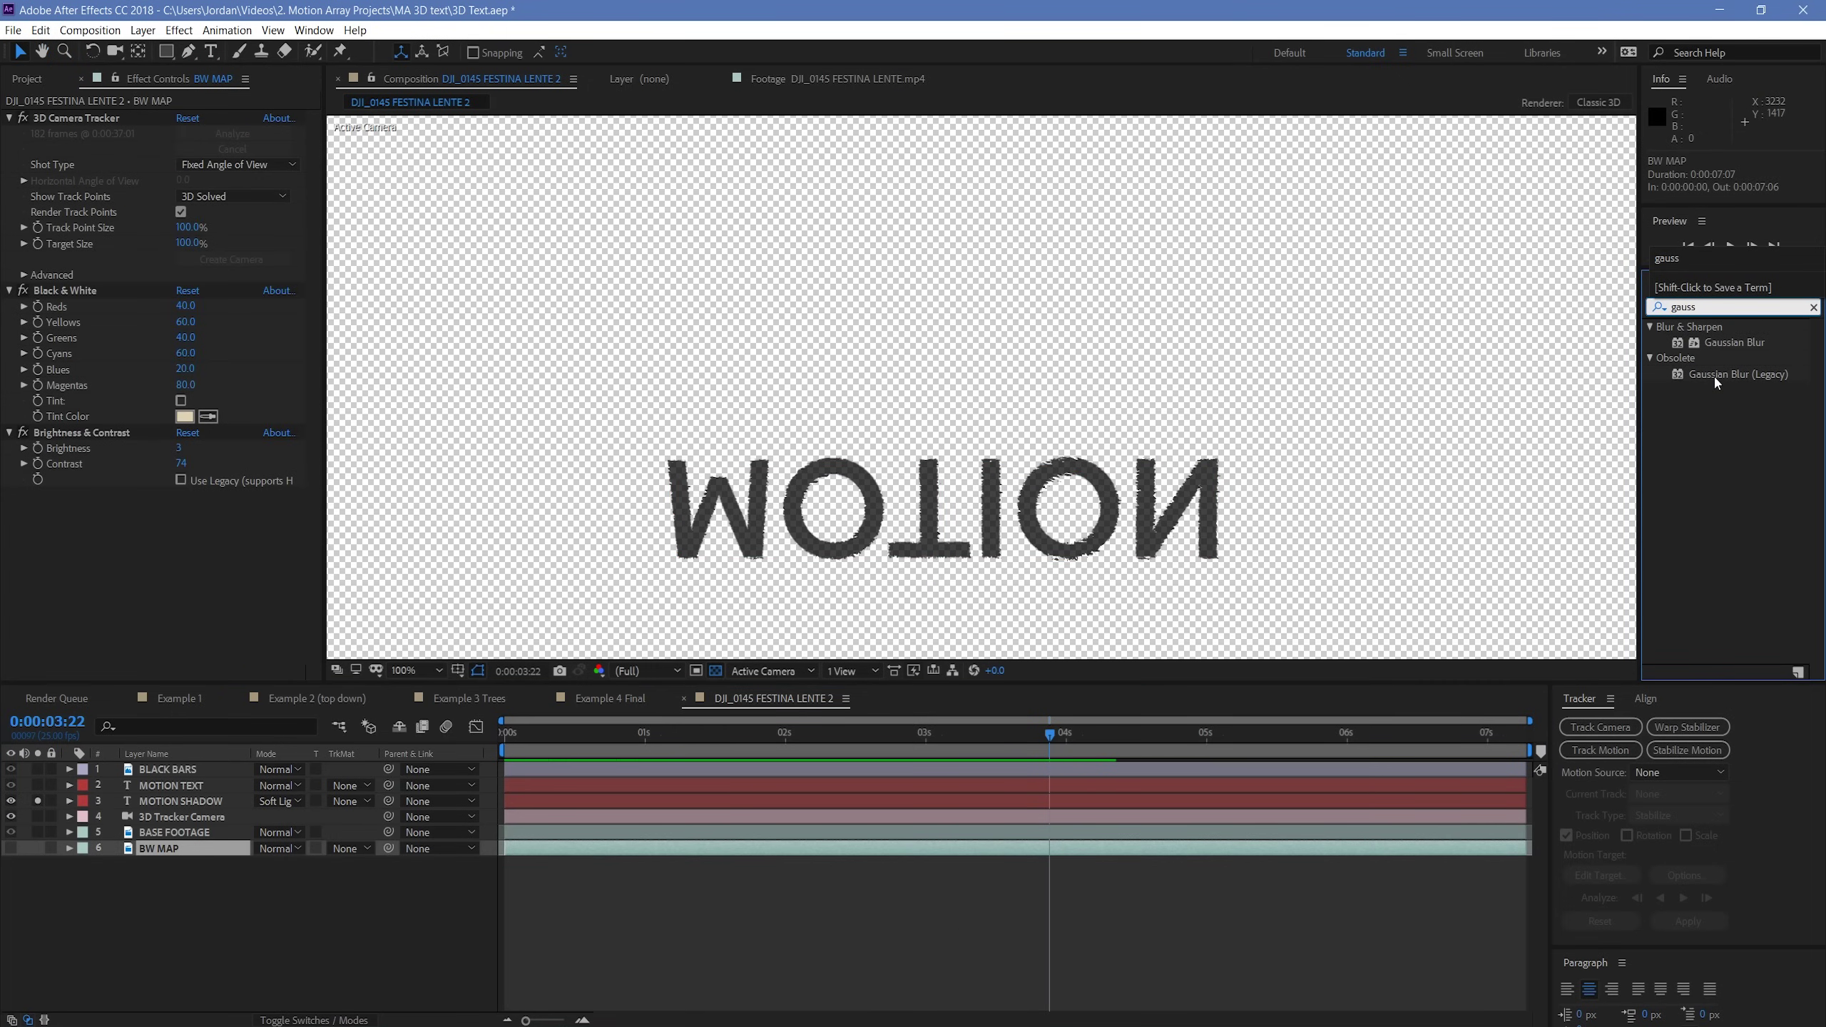
left_click_drag(1723, 342, 930, 845)
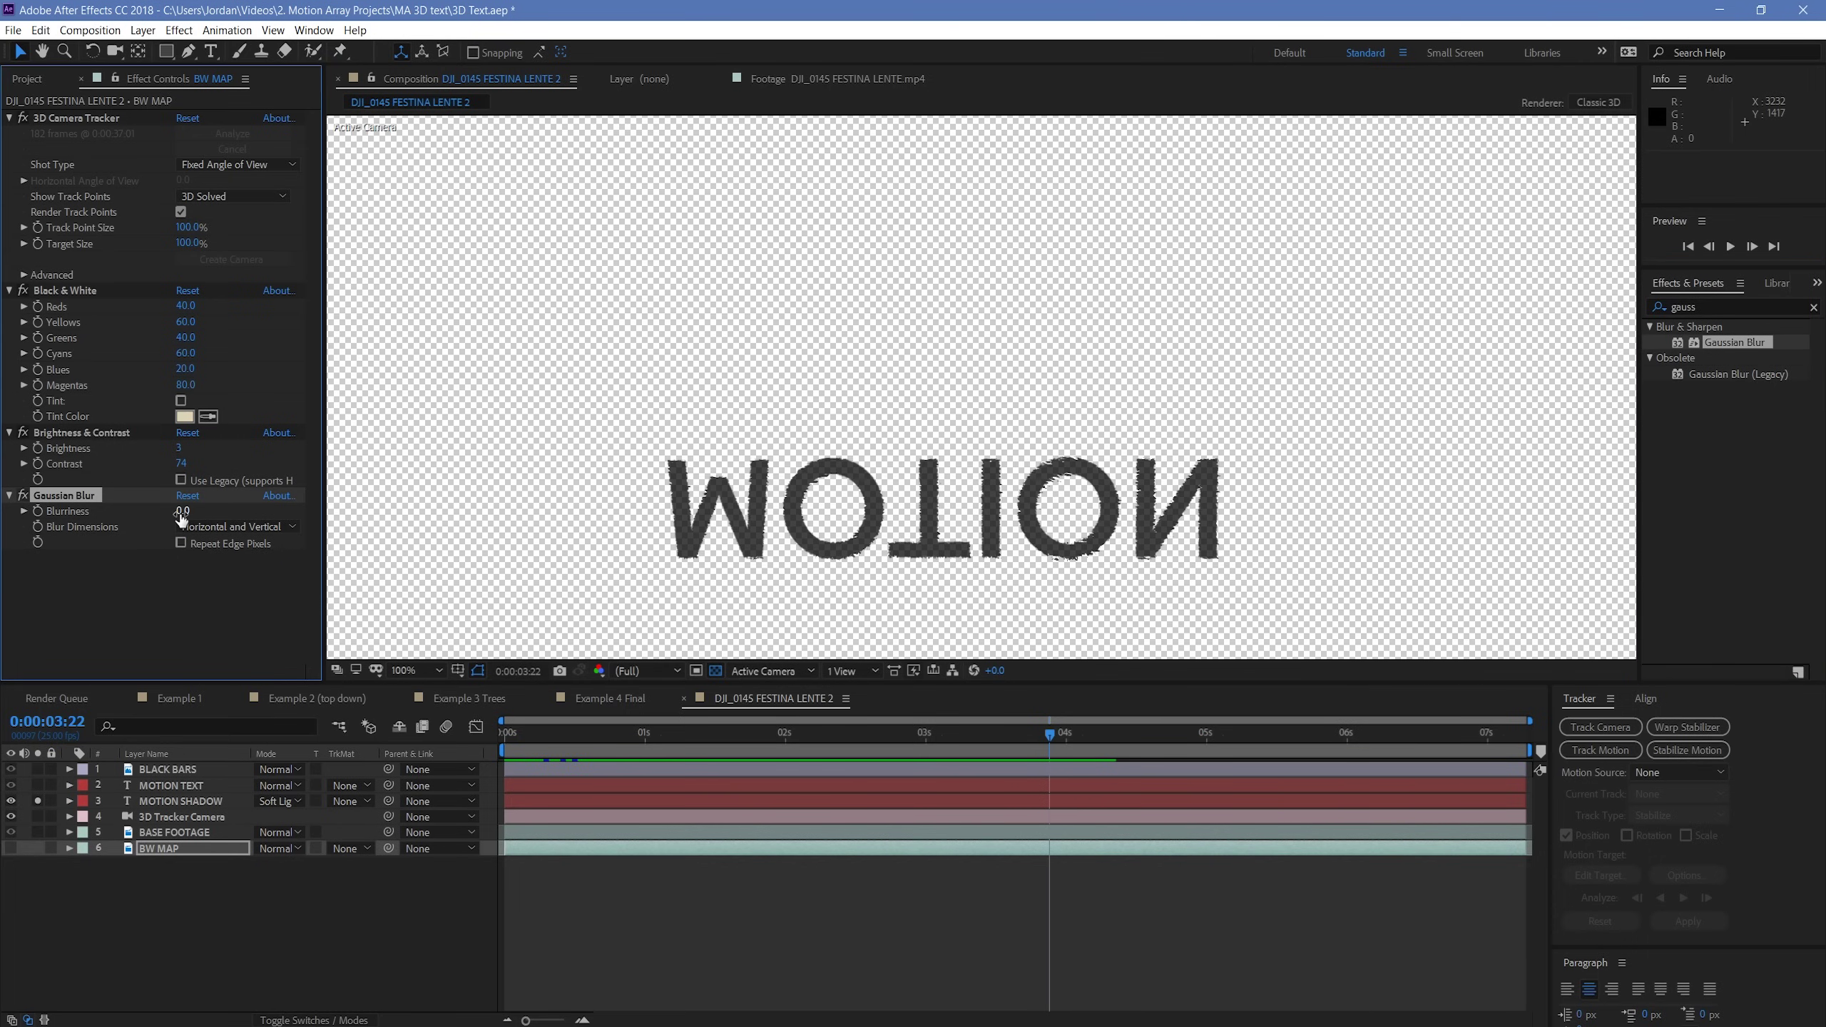
type("2")
key("Return")
key("Return")
left_click(733, 925)
- Move back in time and reframe the composition to check the smoothed ripples
left_click_drag(1046, 734, 572, 755)
scroll(873, 550, "up", 2)
scroll(620, 496, "down", 6)
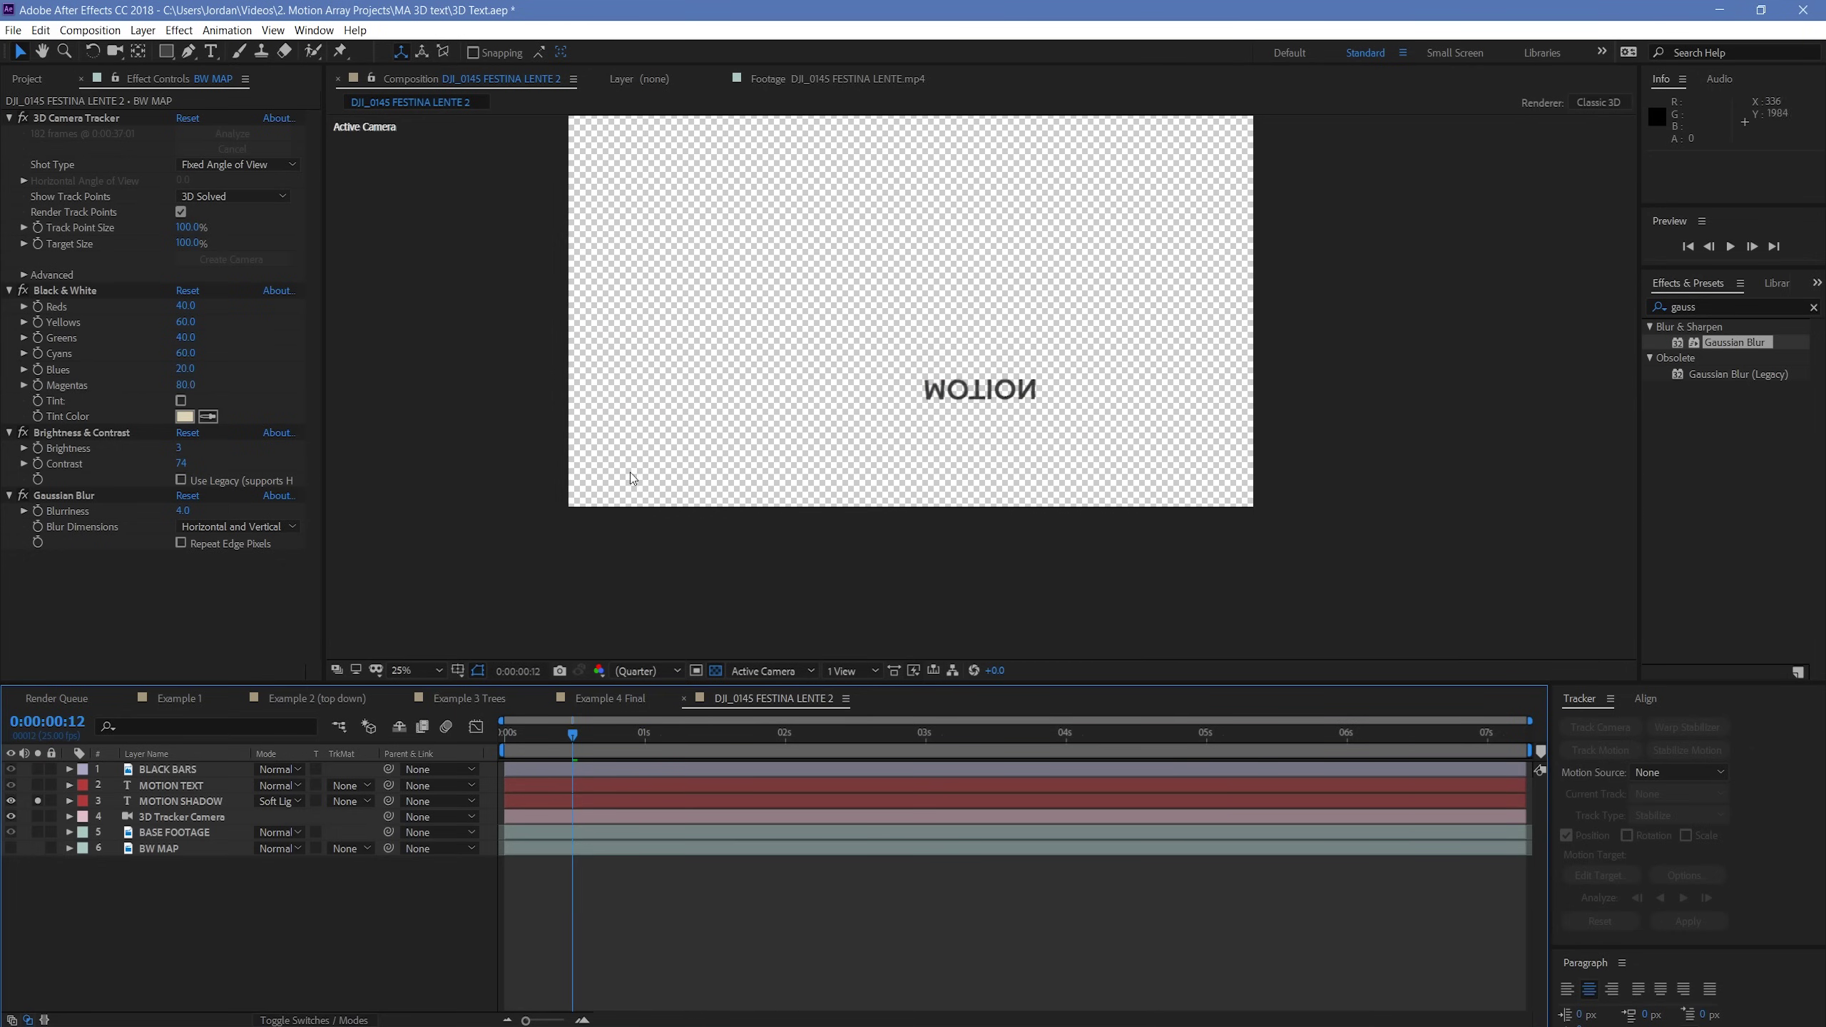
left_click_drag(628, 464, 666, 521)
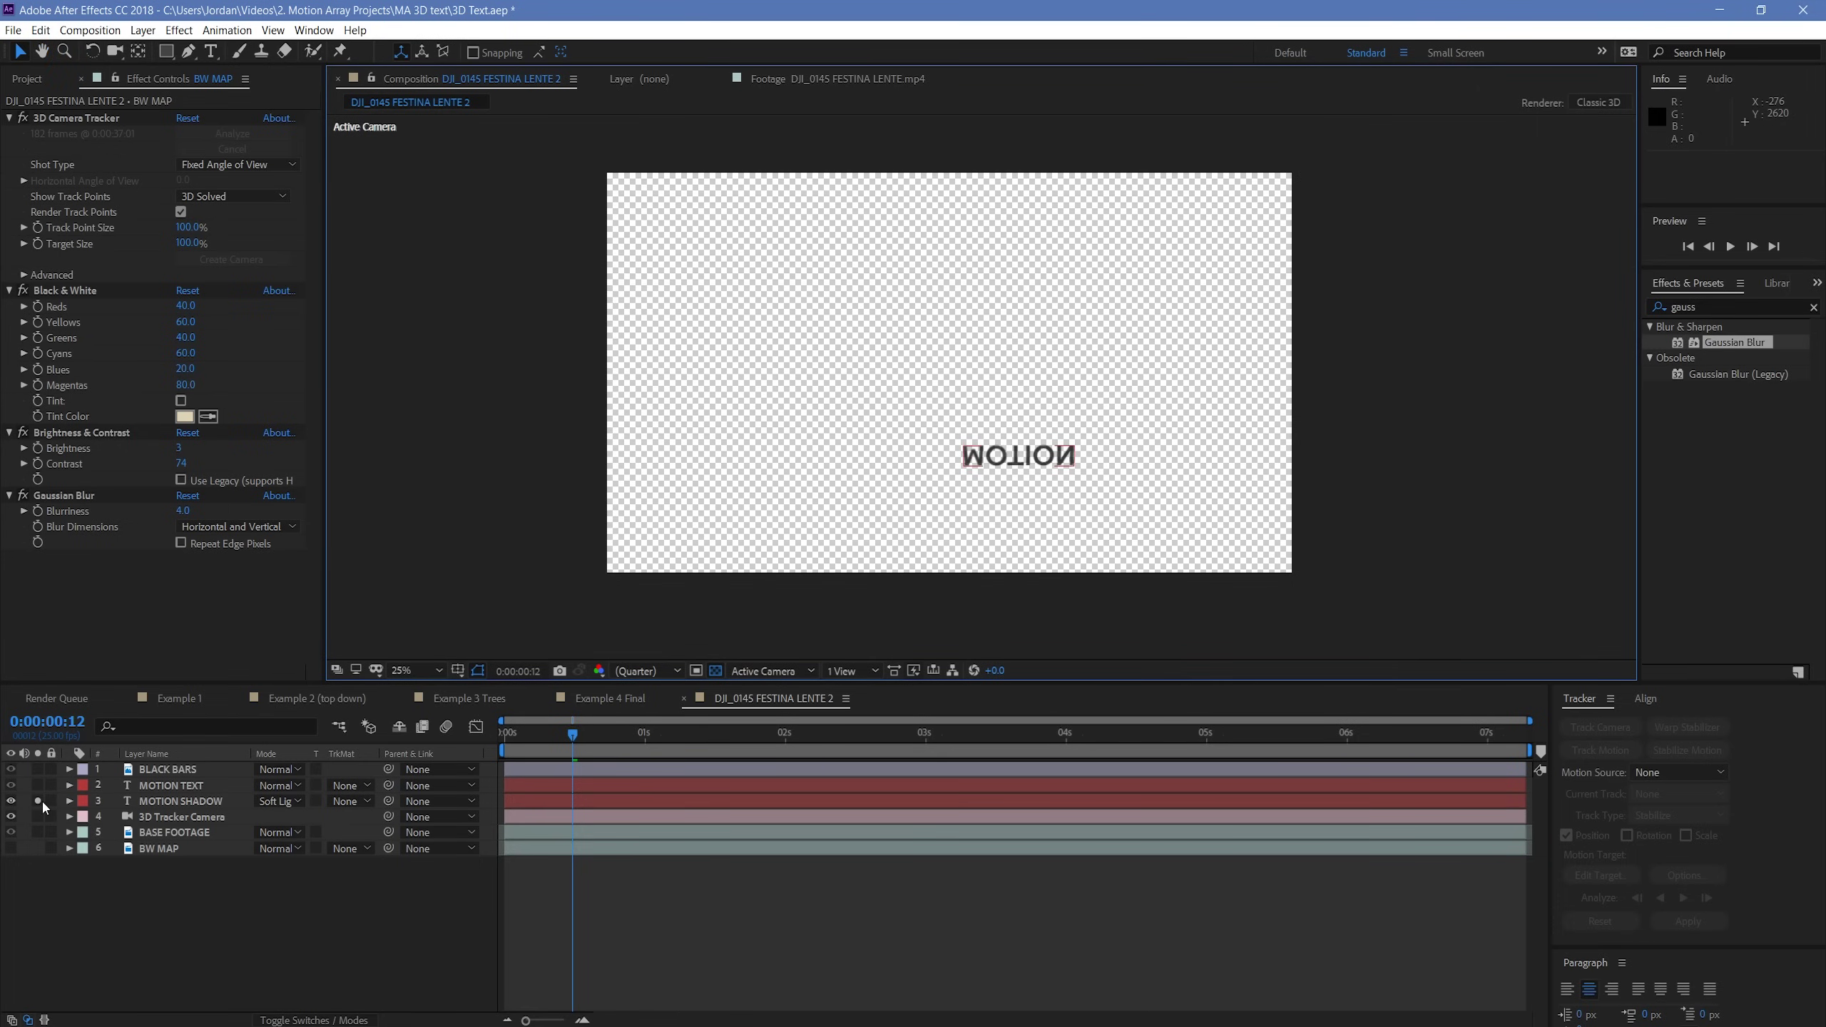
- Unsolo MOTION SHADOW, zoom to 50% and preview the composition from the start
left_click(37, 800)
key("period")
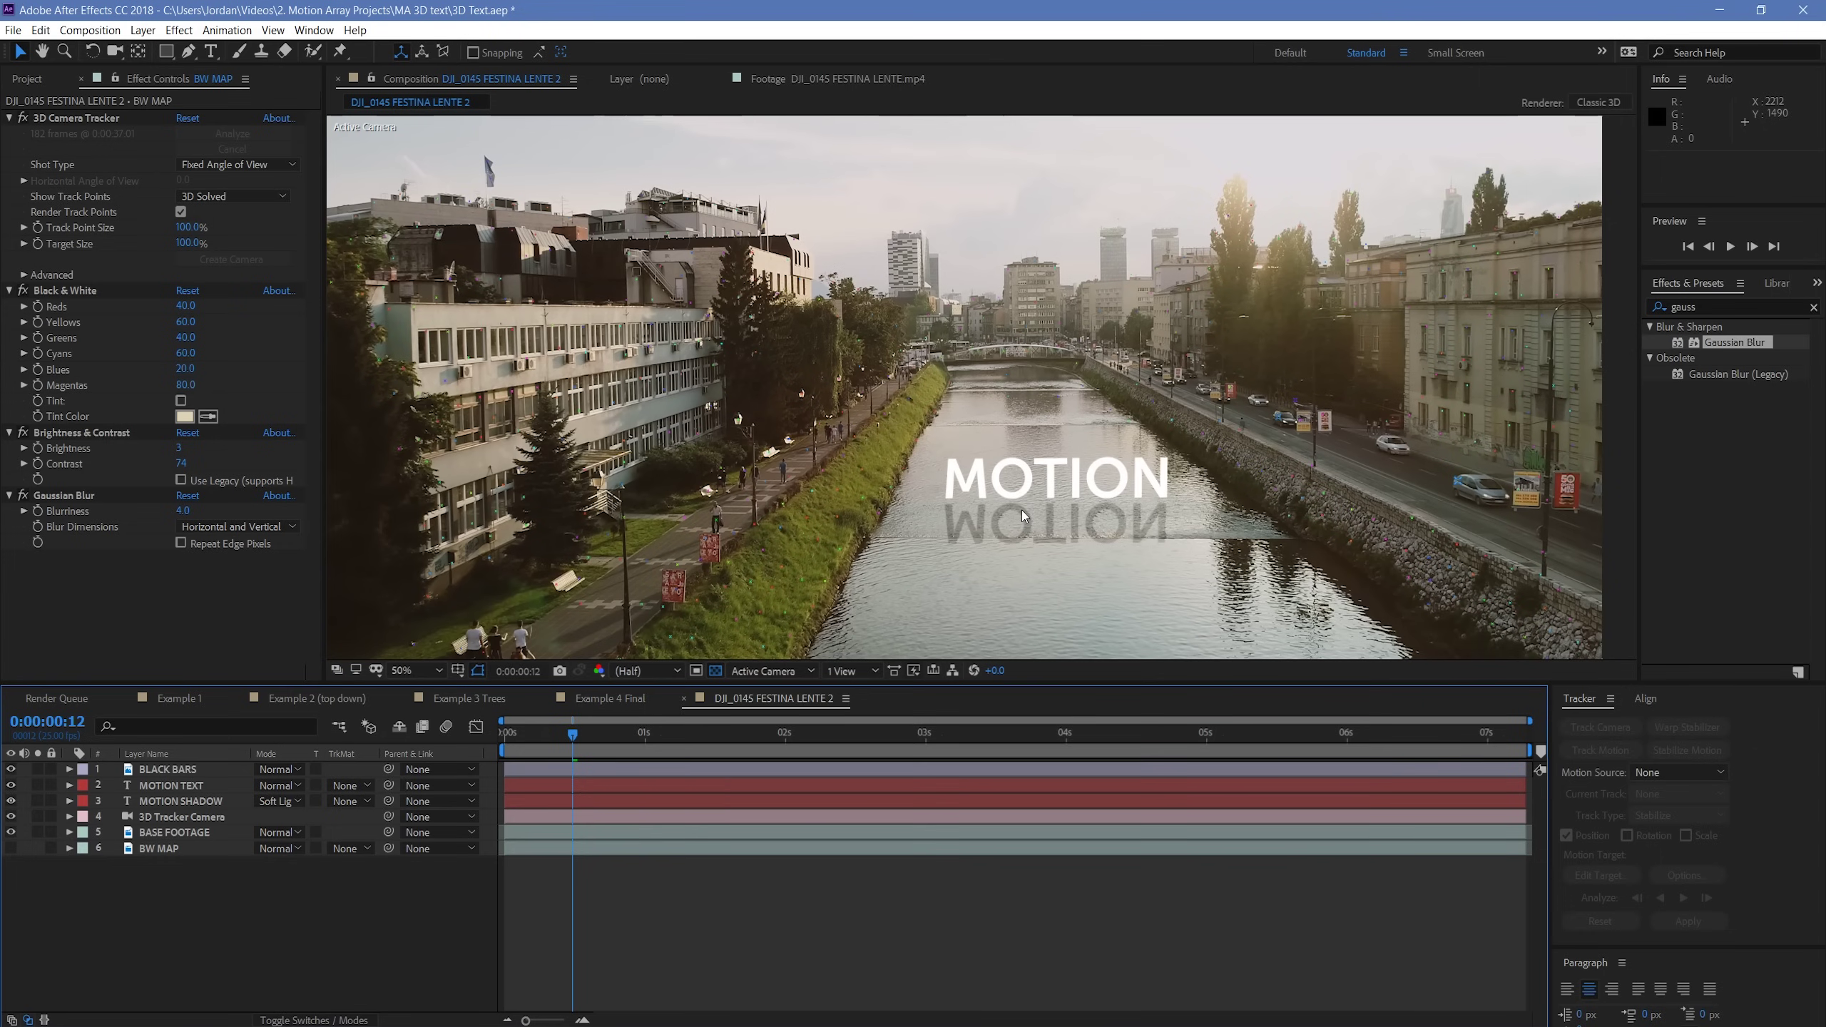
left_click_drag(566, 748, 430, 737)
key("space")
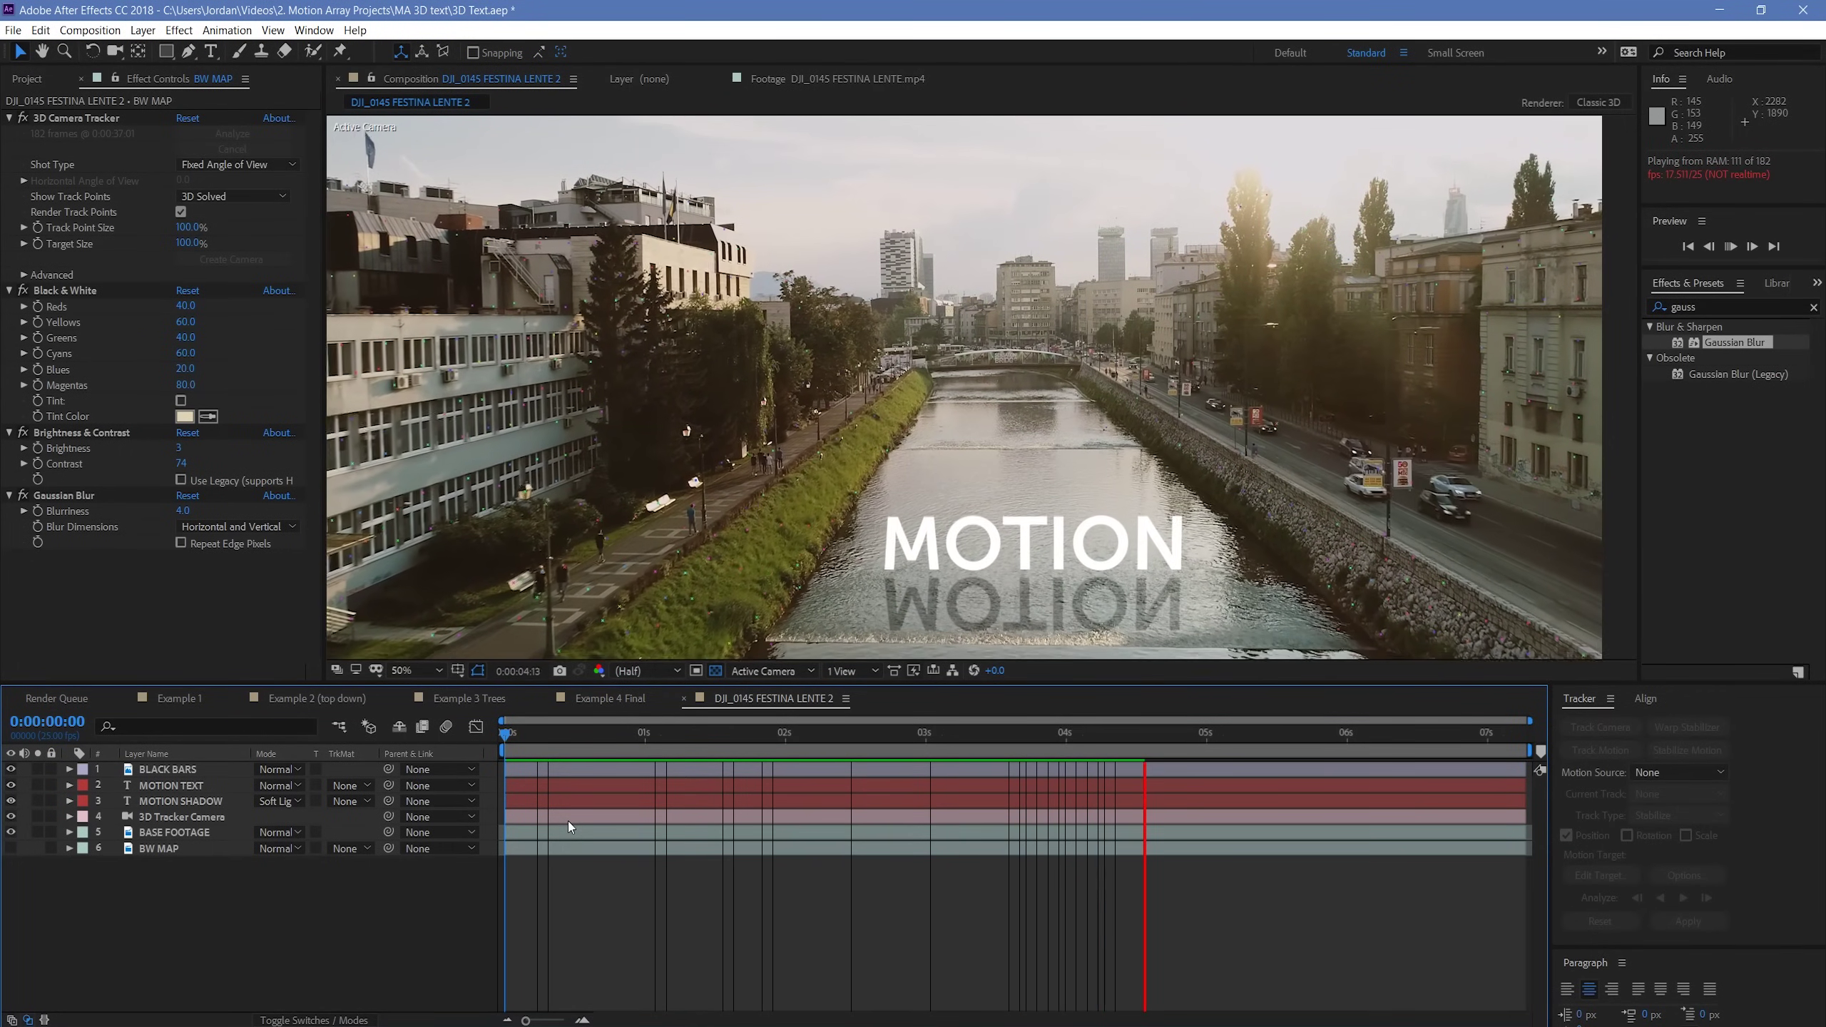
- Stop the preview at 0:00:01:02 and apply Gaussian Blur to the MOTION SHADOW layer
key("space")
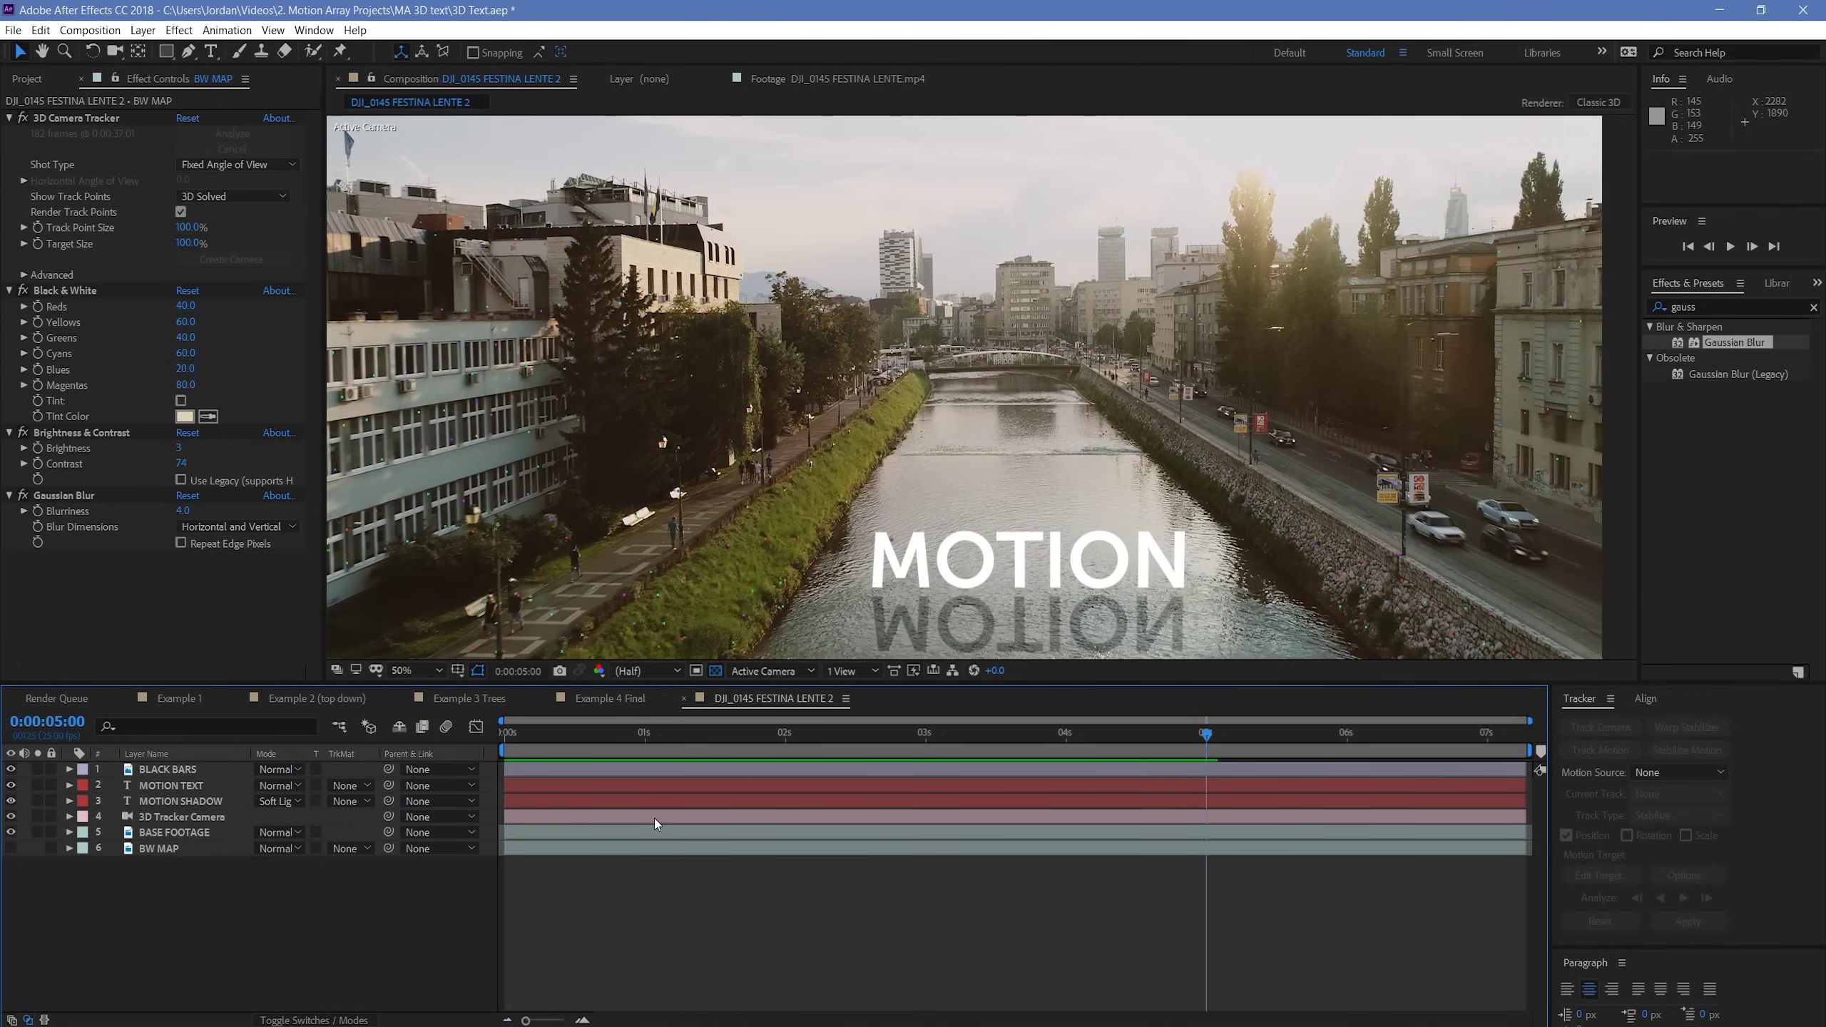
left_click_drag(1206, 738, 655, 734)
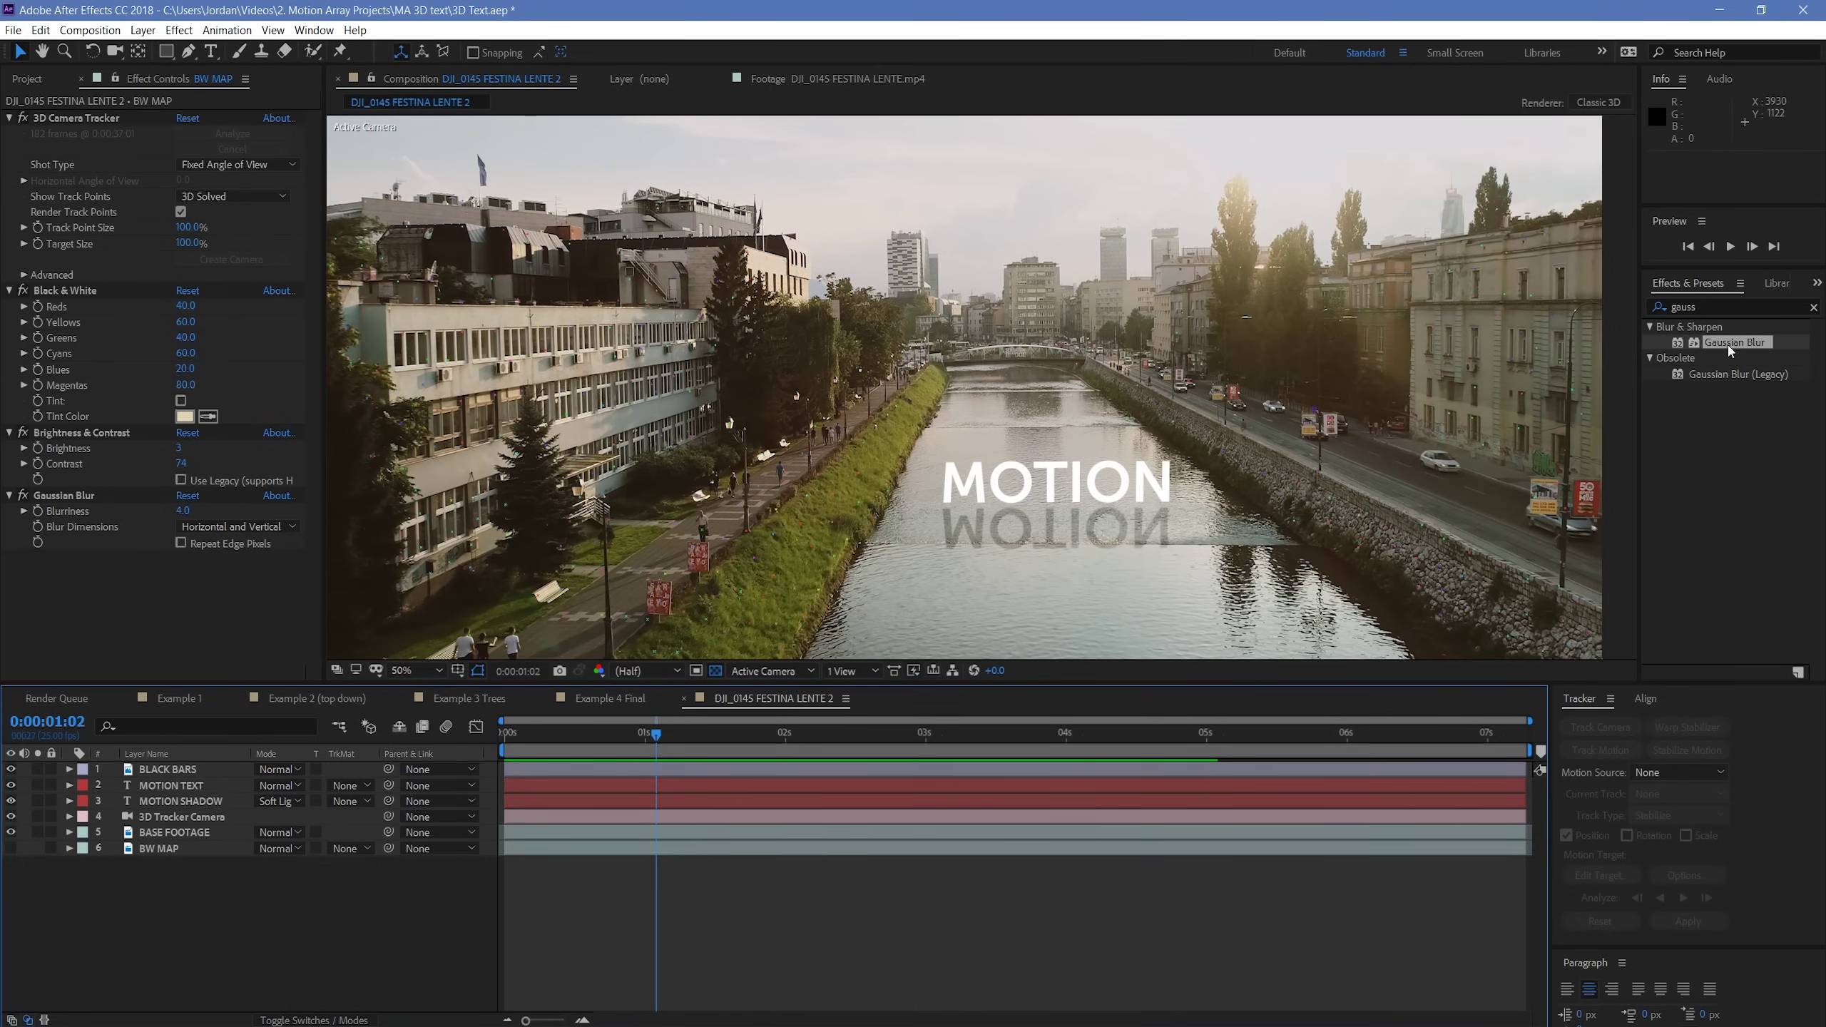
left_click_drag(1729, 343, 189, 807)
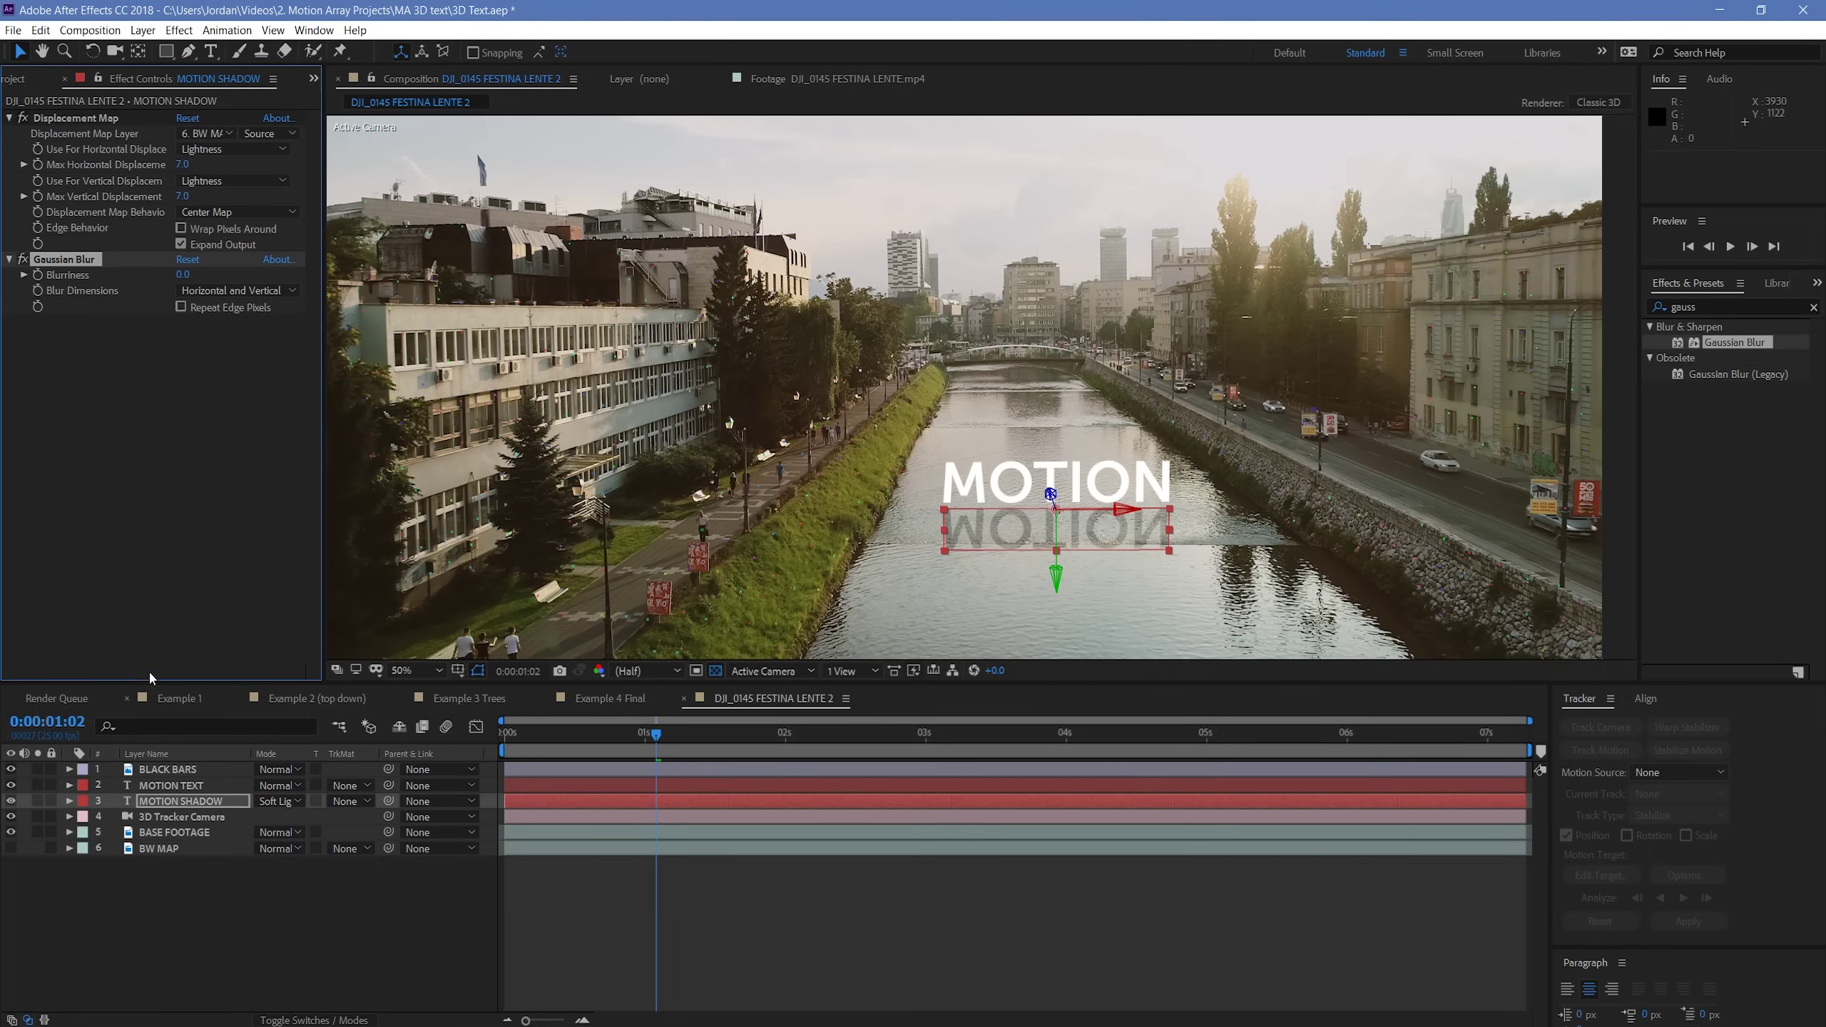
- Set the MOTION SHADOW Gaussian Blur Blurriness to 2.0 and zoom in to check the reflection
left_click(180, 274)
type("3")
key("Return")
key("slash")
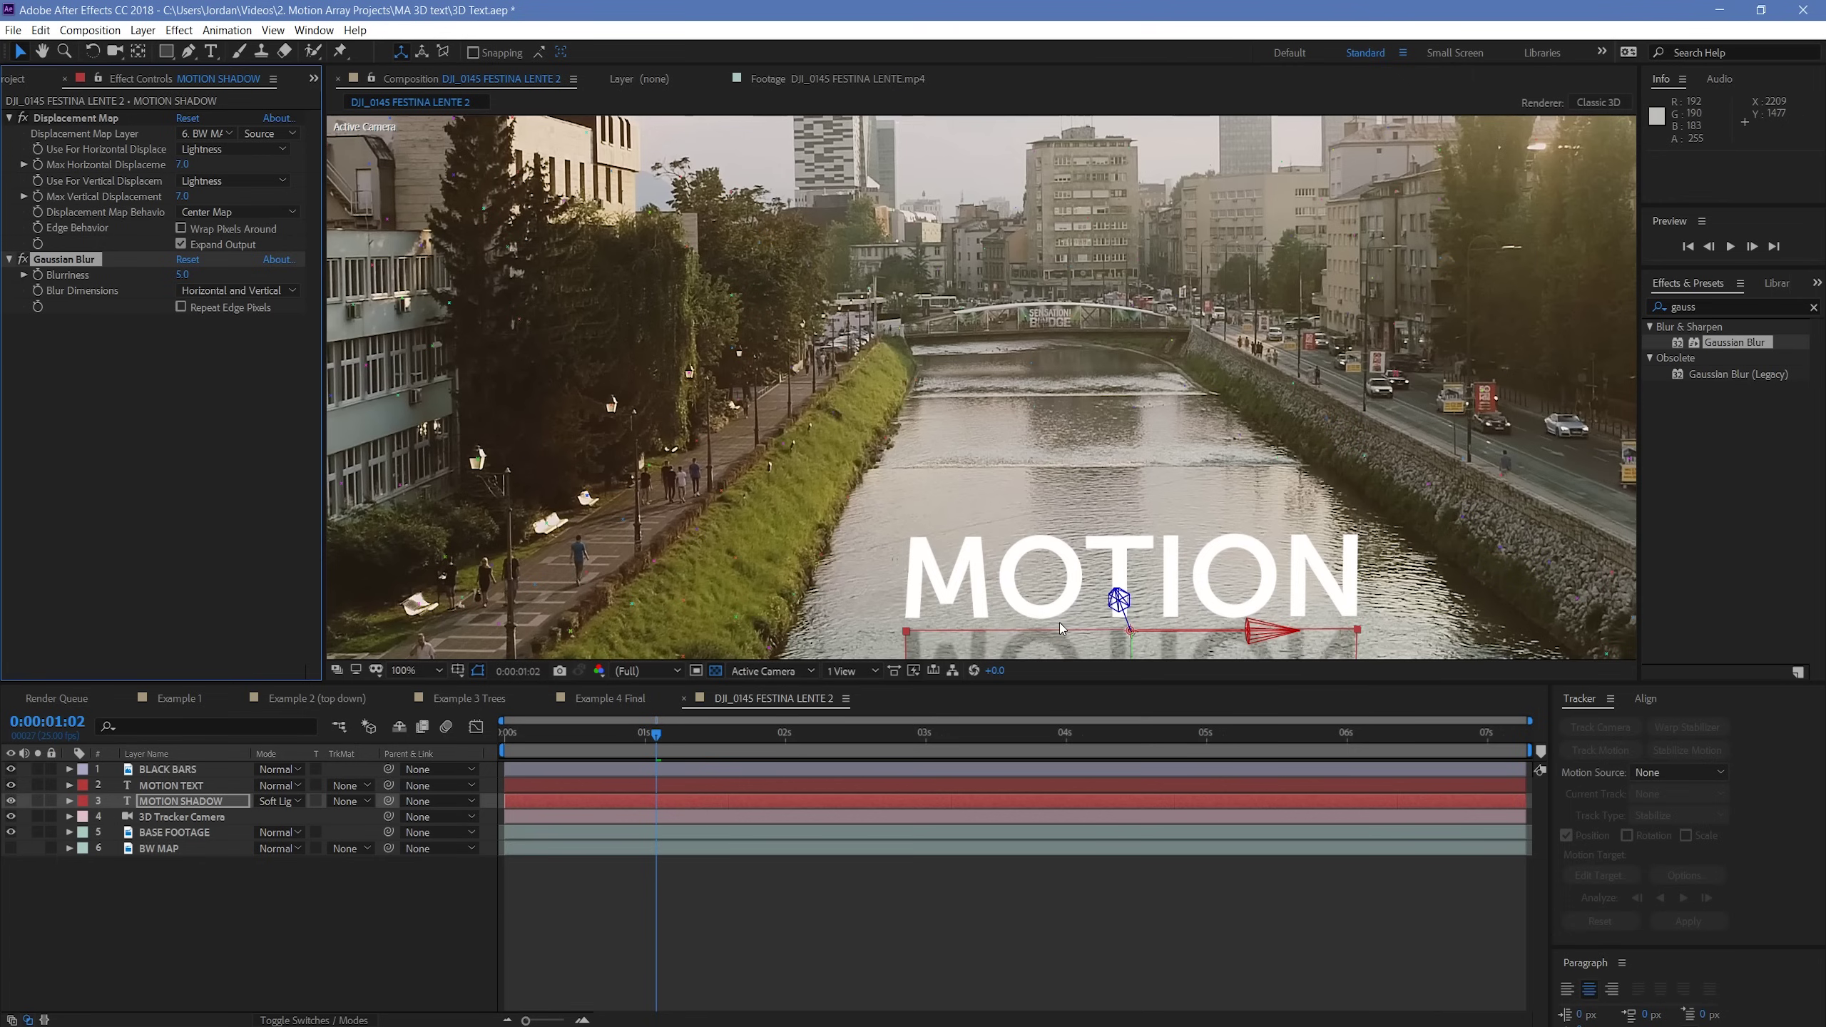
left_click_drag(1040, 573, 1005, 436)
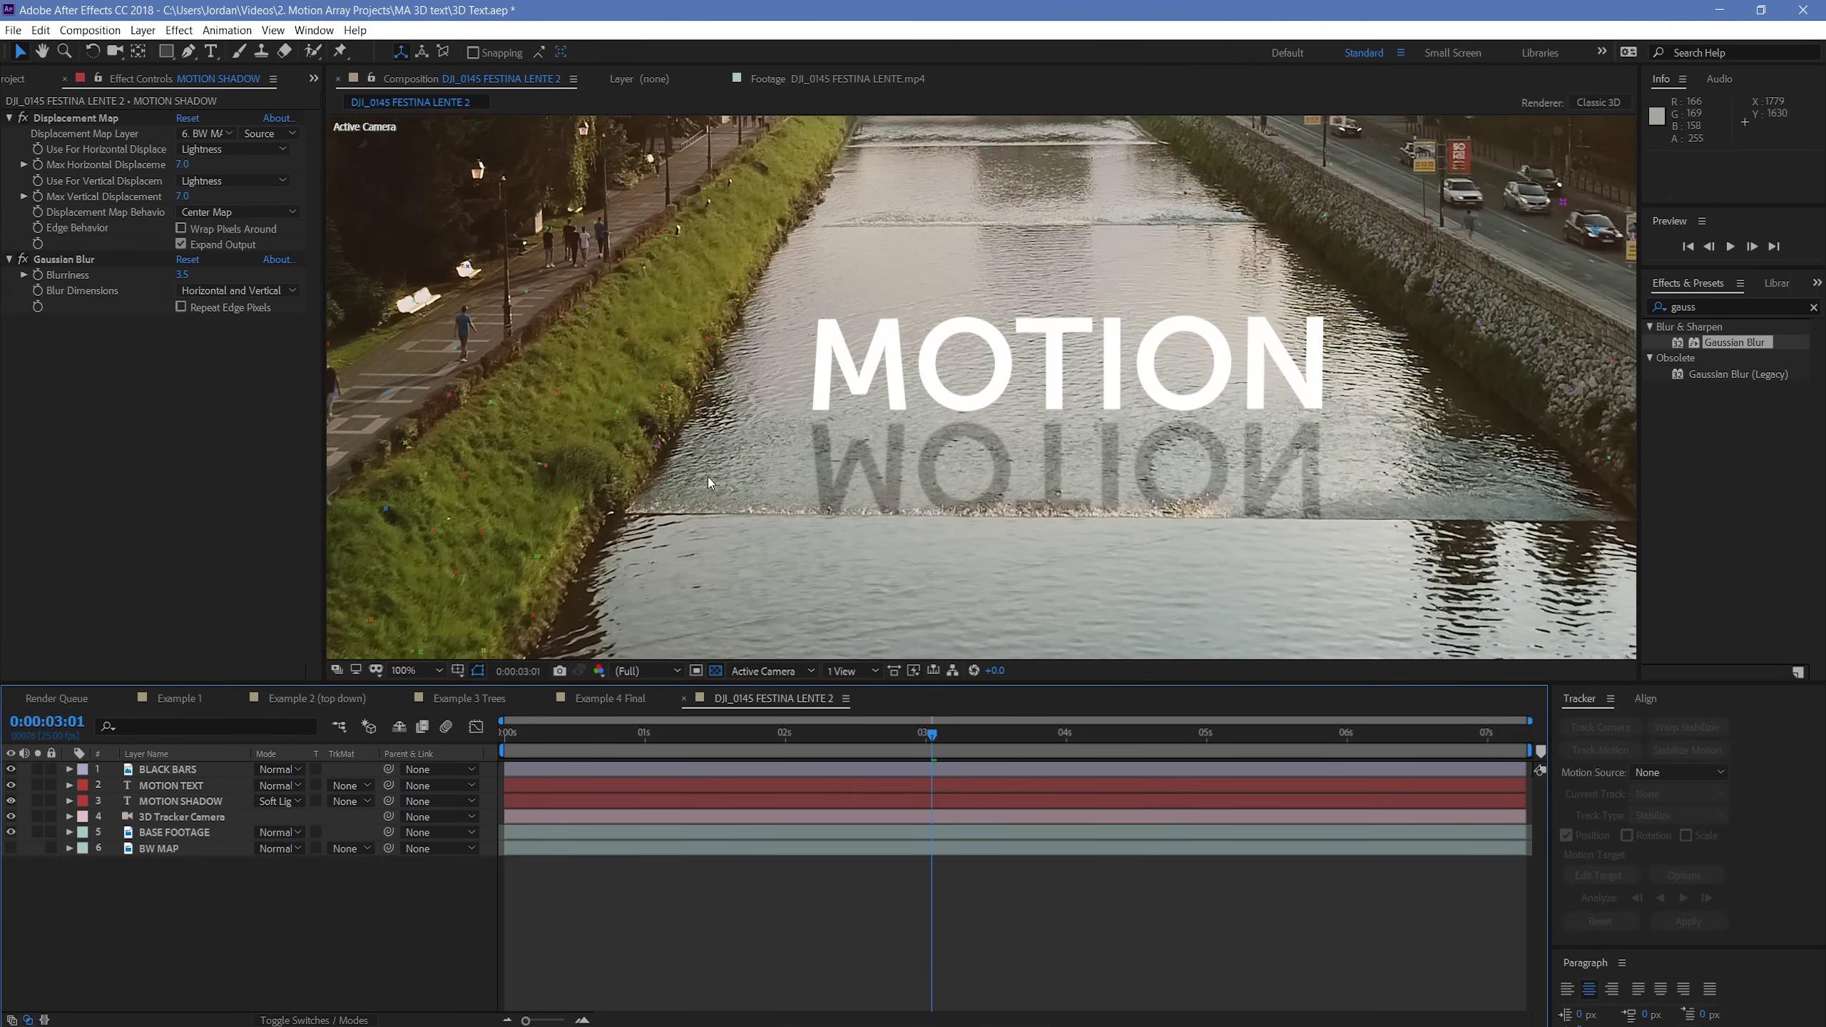
key("comma")
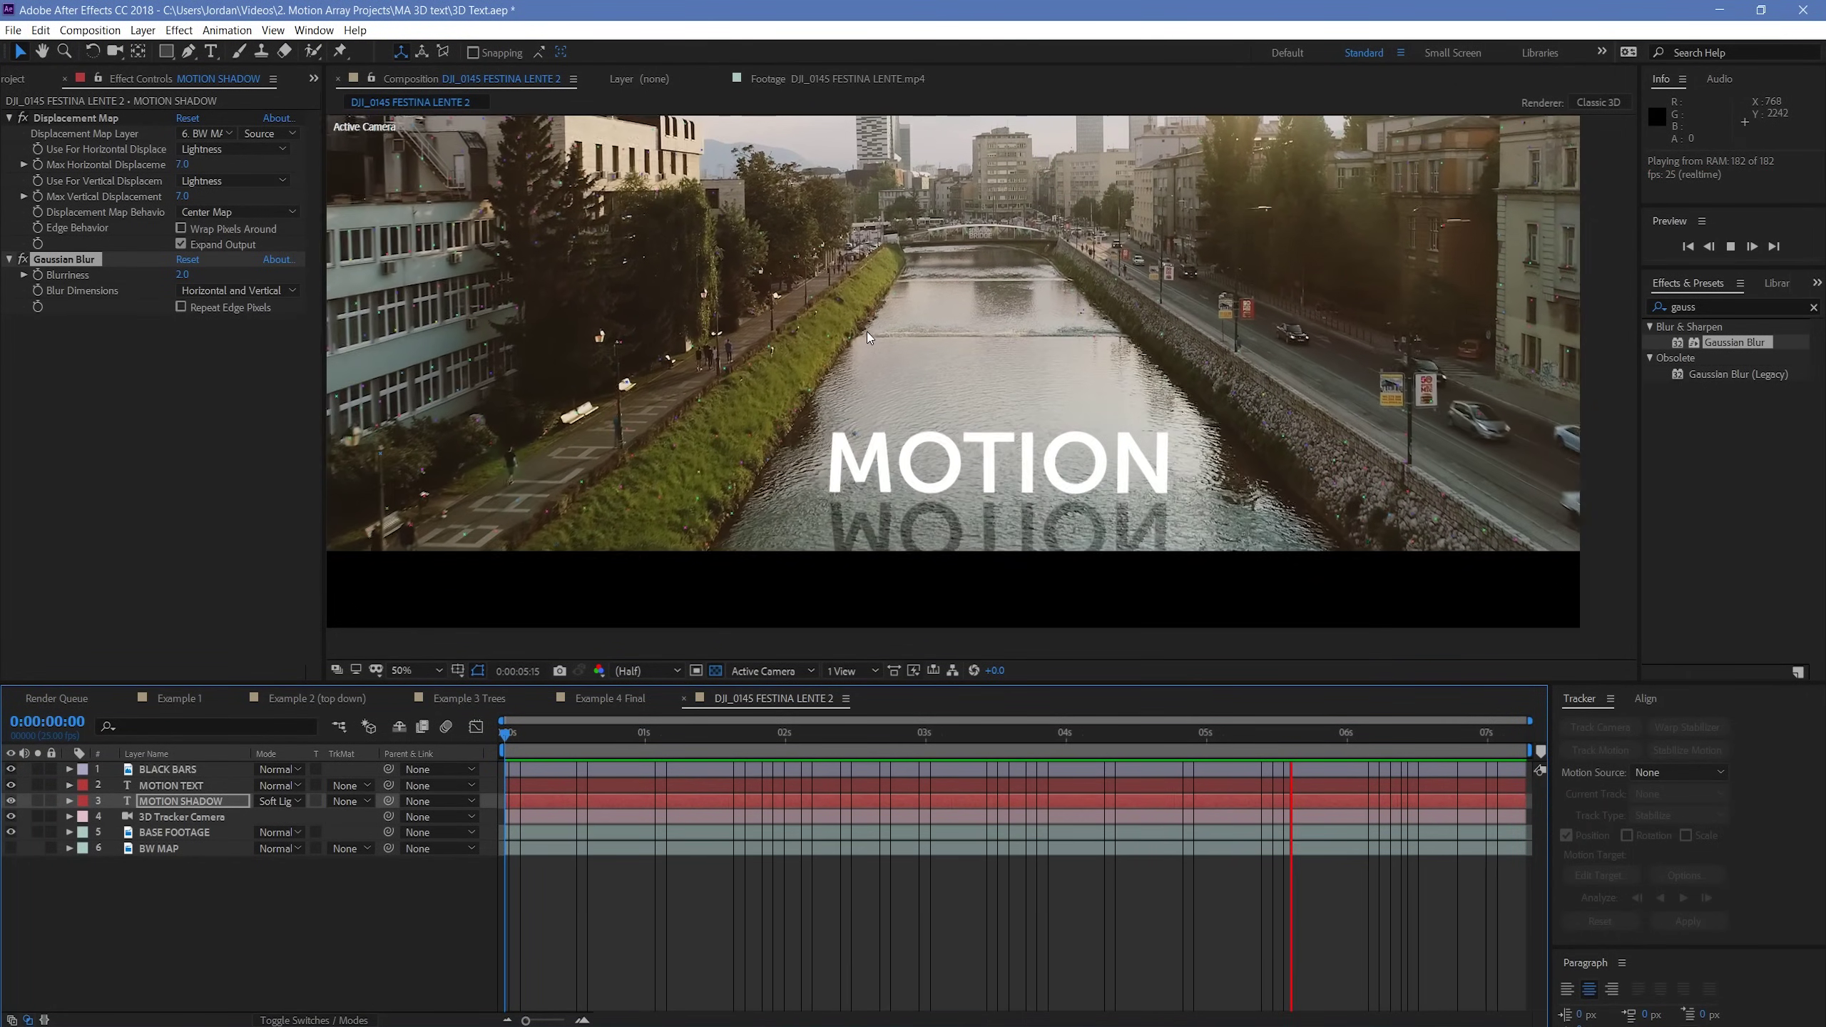
scroll(865, 328, "down", 2)
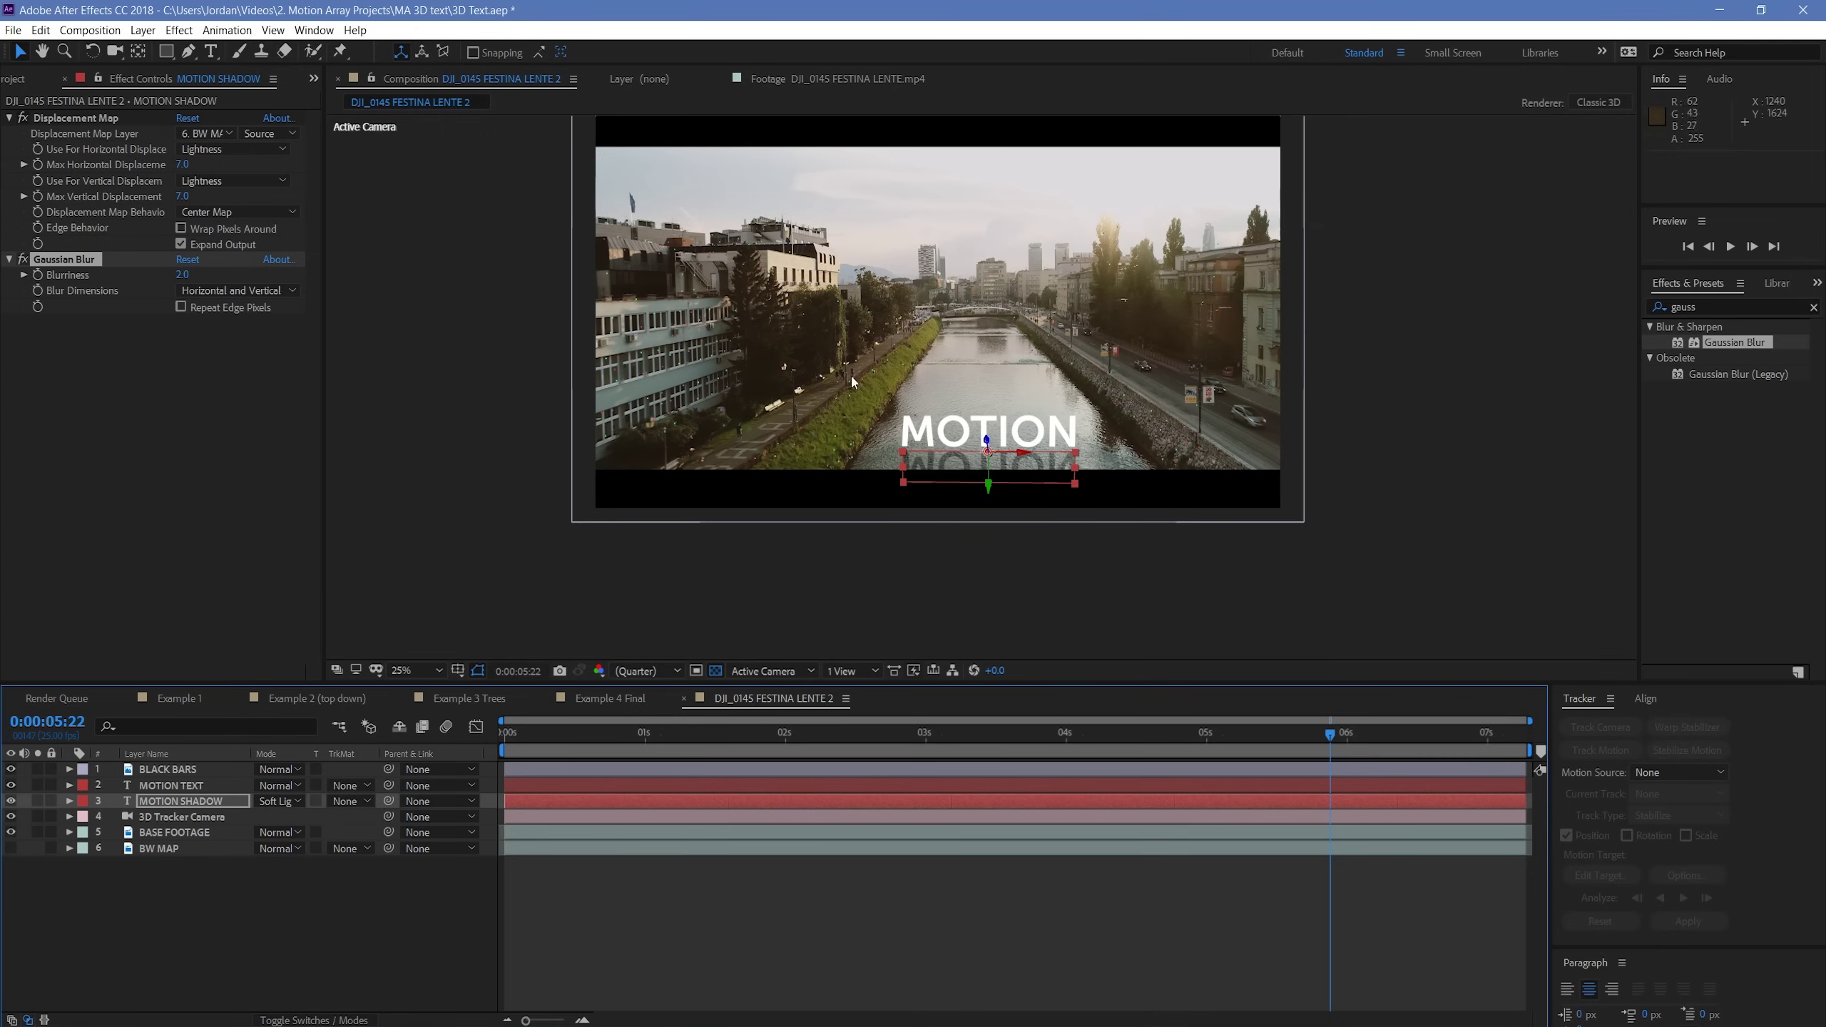
- At 0:00:01:17, duplicate MOTION TEXT and MOTION SHADOW, then move MOTION SHADOW 2 above MOTION TEXT
left_click(768, 887)
left_click_drag(1161, 737, 738, 737)
scroll(808, 527, "up", 2)
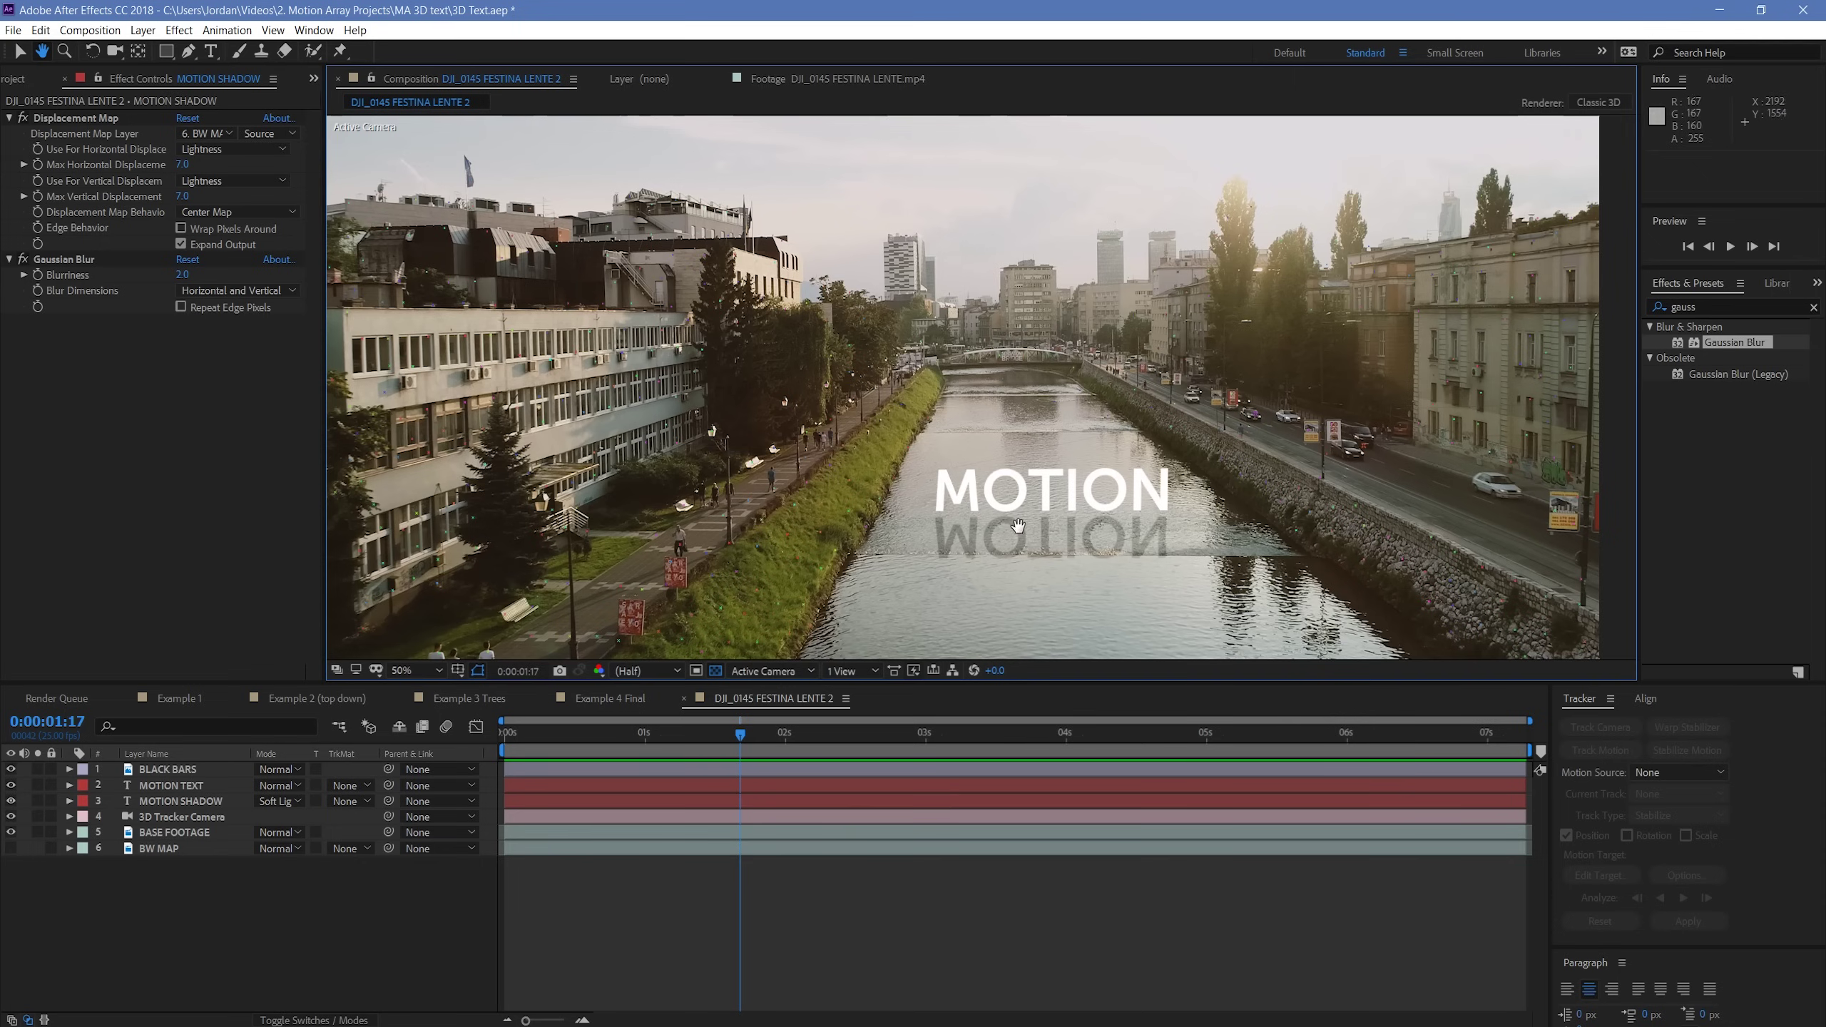
left_click_drag(1035, 475, 954, 392)
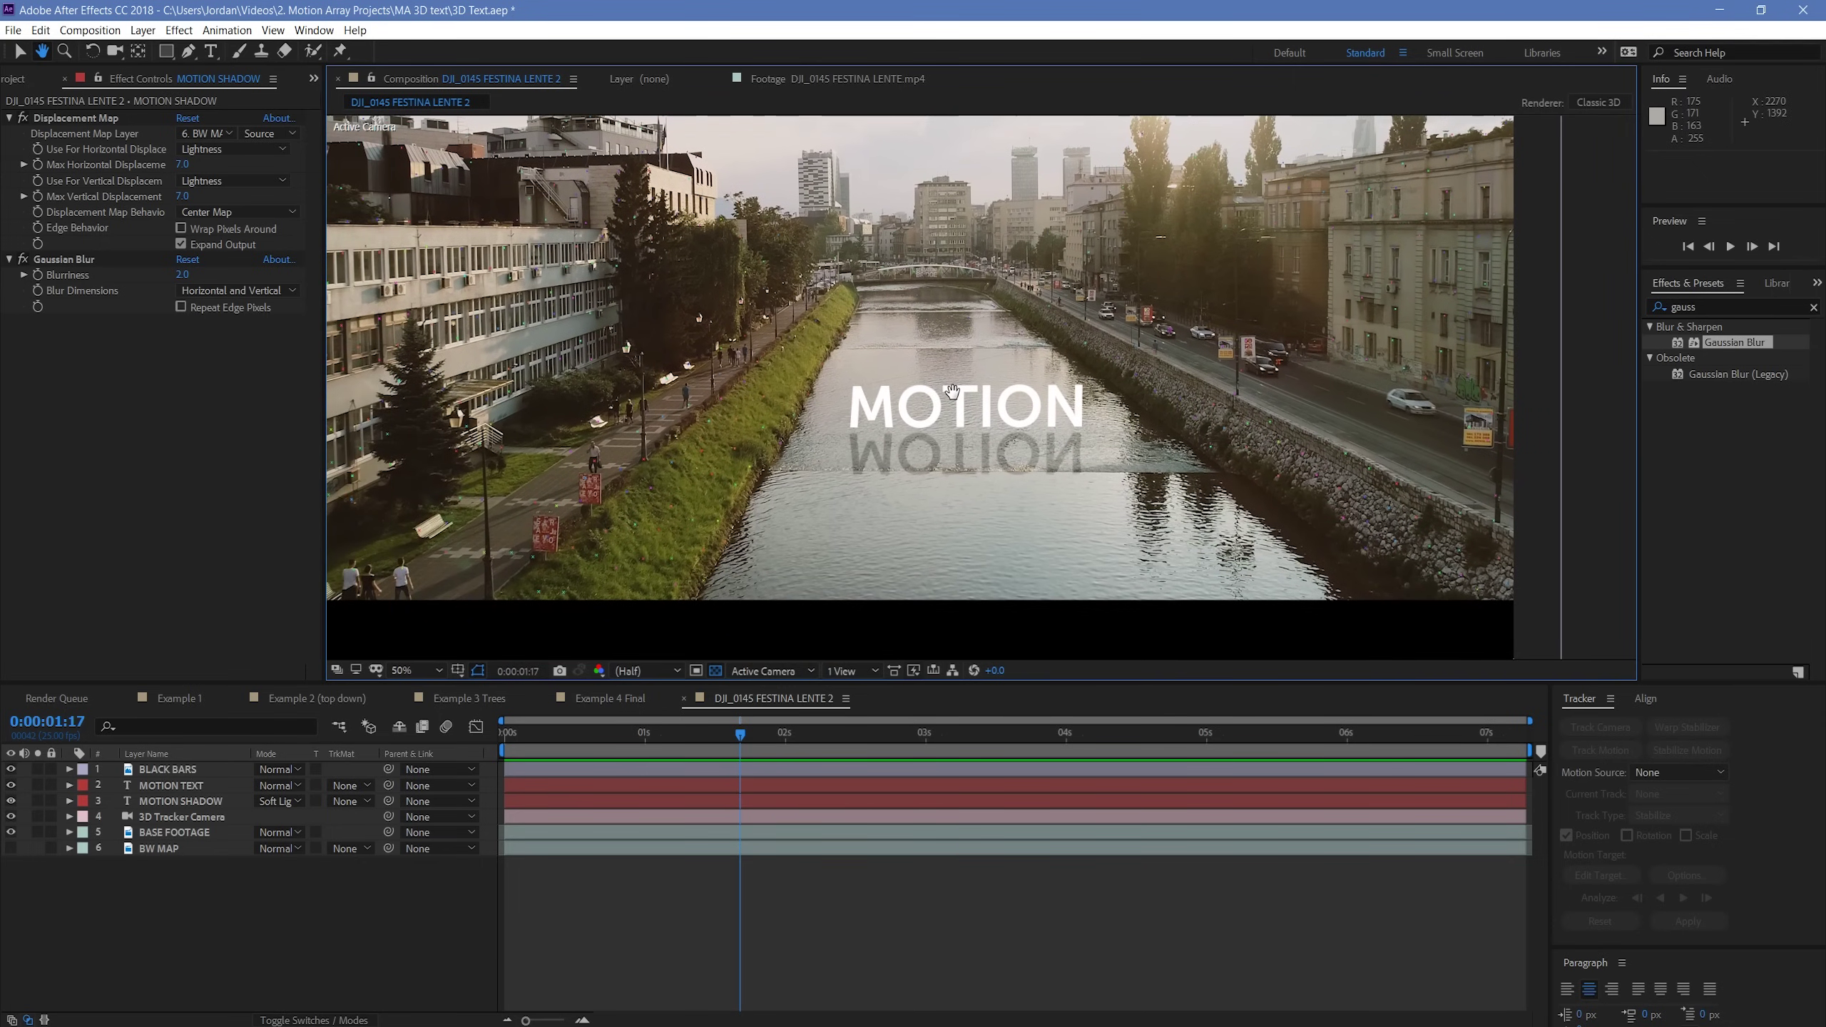
left_click(610, 800)
left_click(619, 788, "shift")
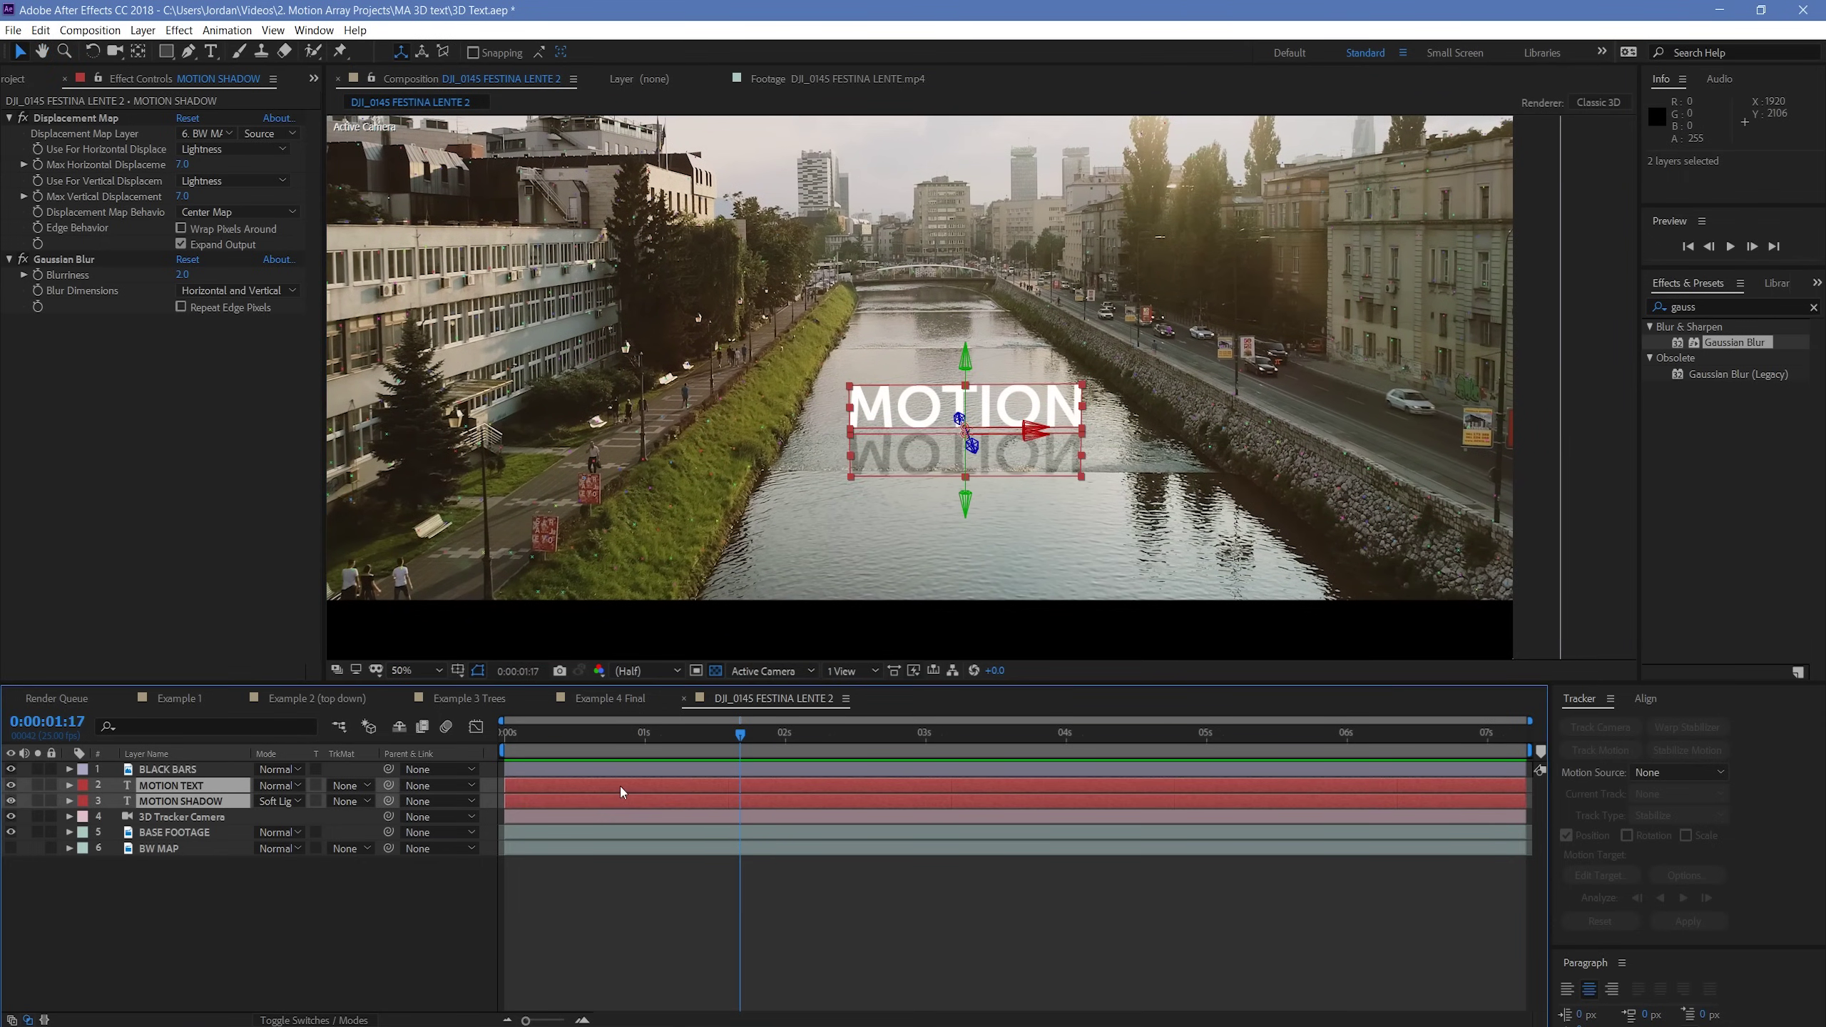
key("ctrl+d")
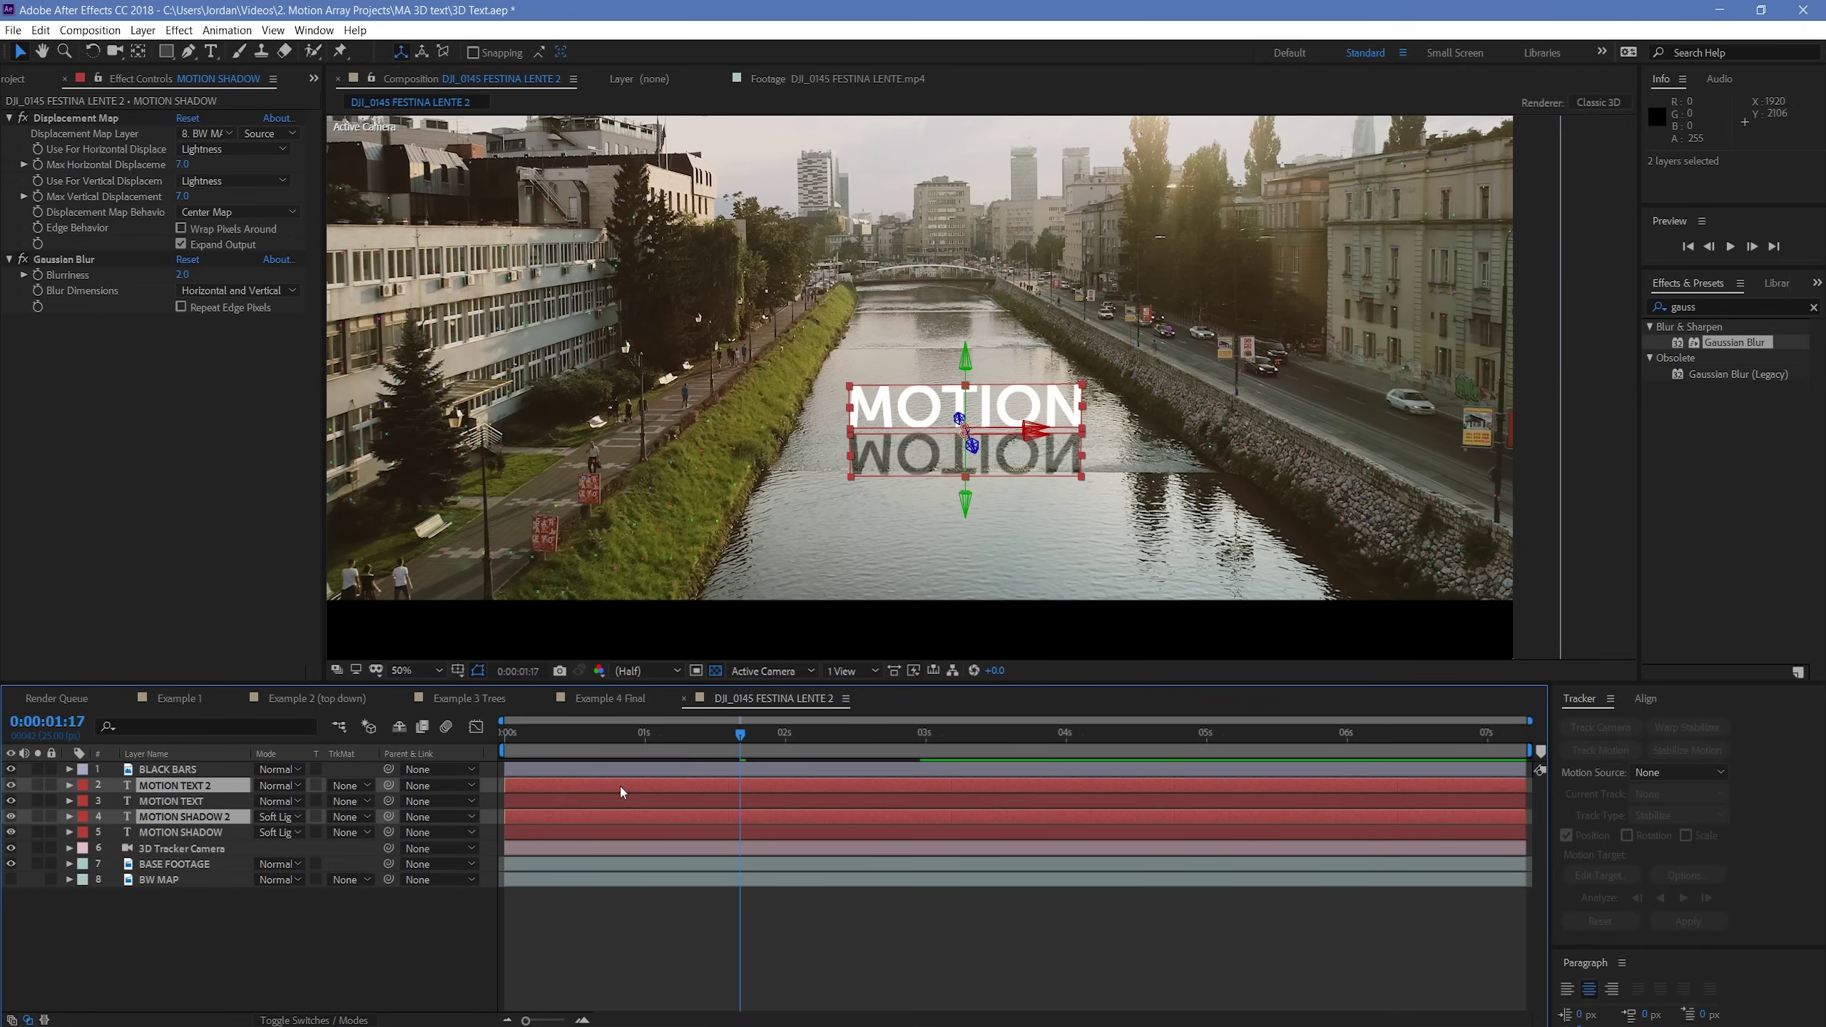
left_click(174, 887)
mouse_move(191, 818)
left_mouse_down()
mouse_move(195, 789)
mouse_move(198, 807)
left_mouse_up()
- Change the MOTION TEXT 2 wording to ARRAY
double_click(193, 786)
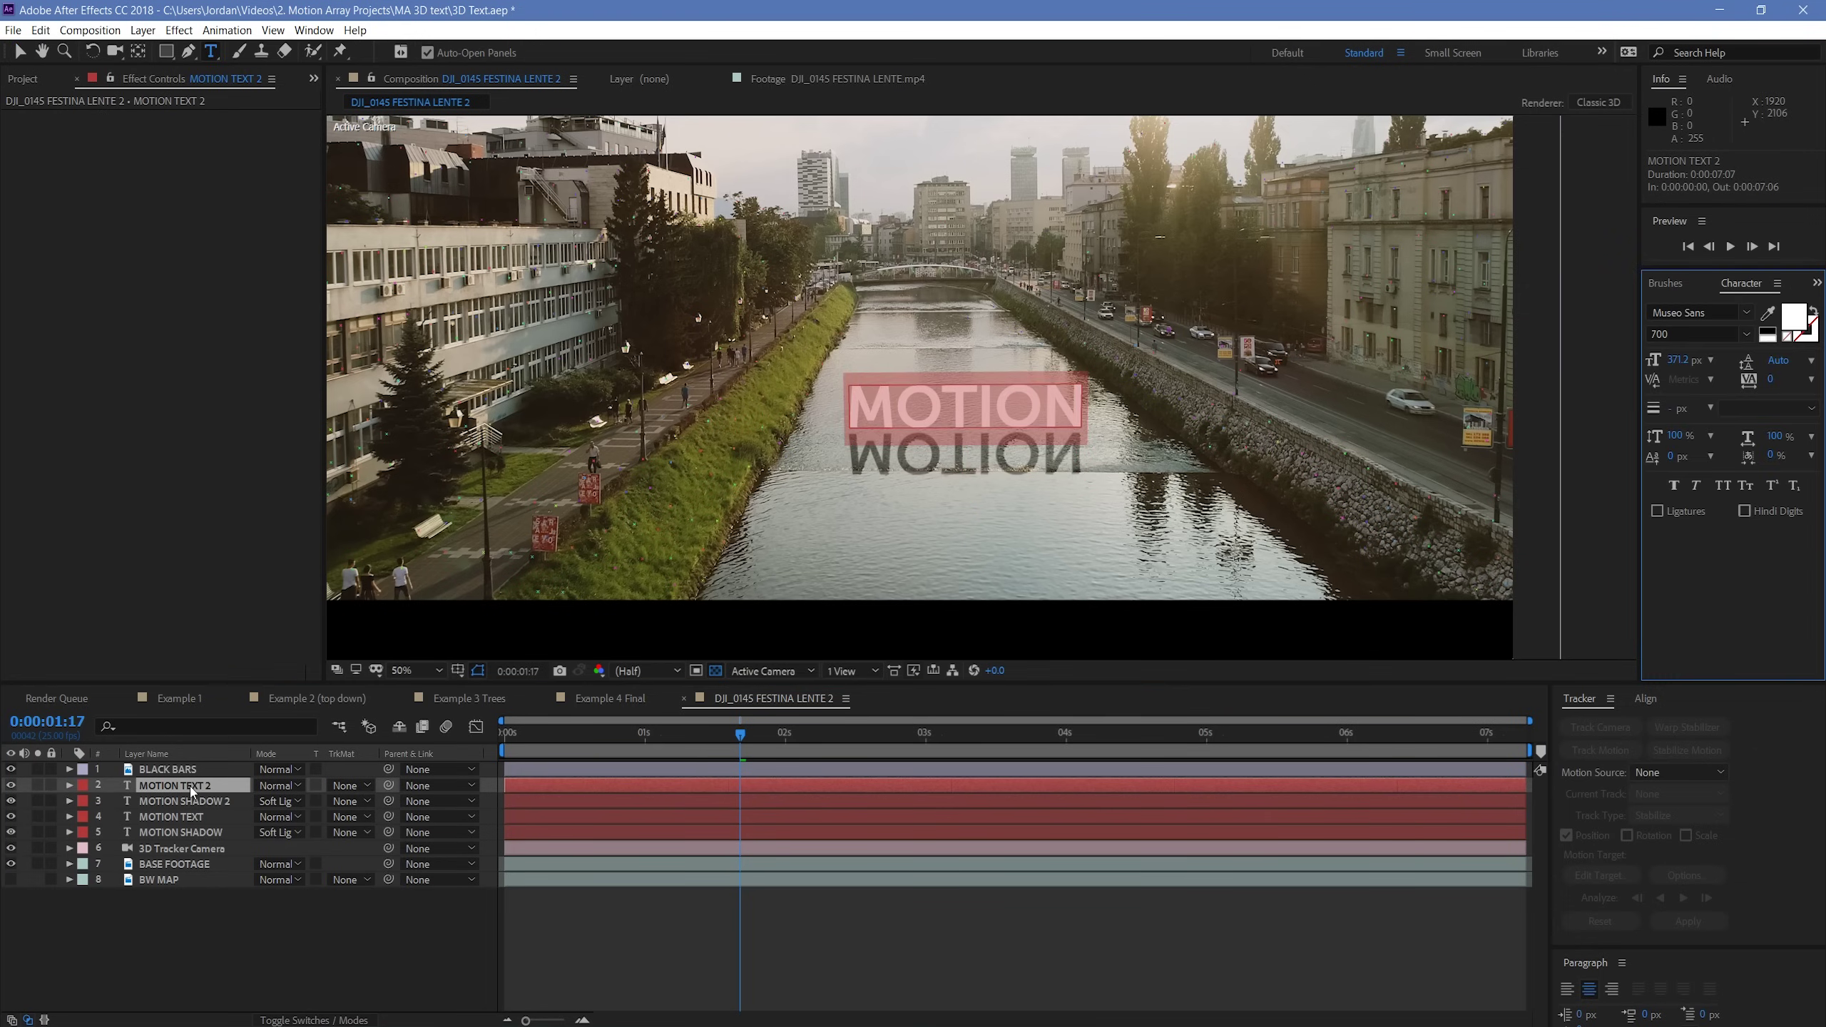
type("ARRAY")
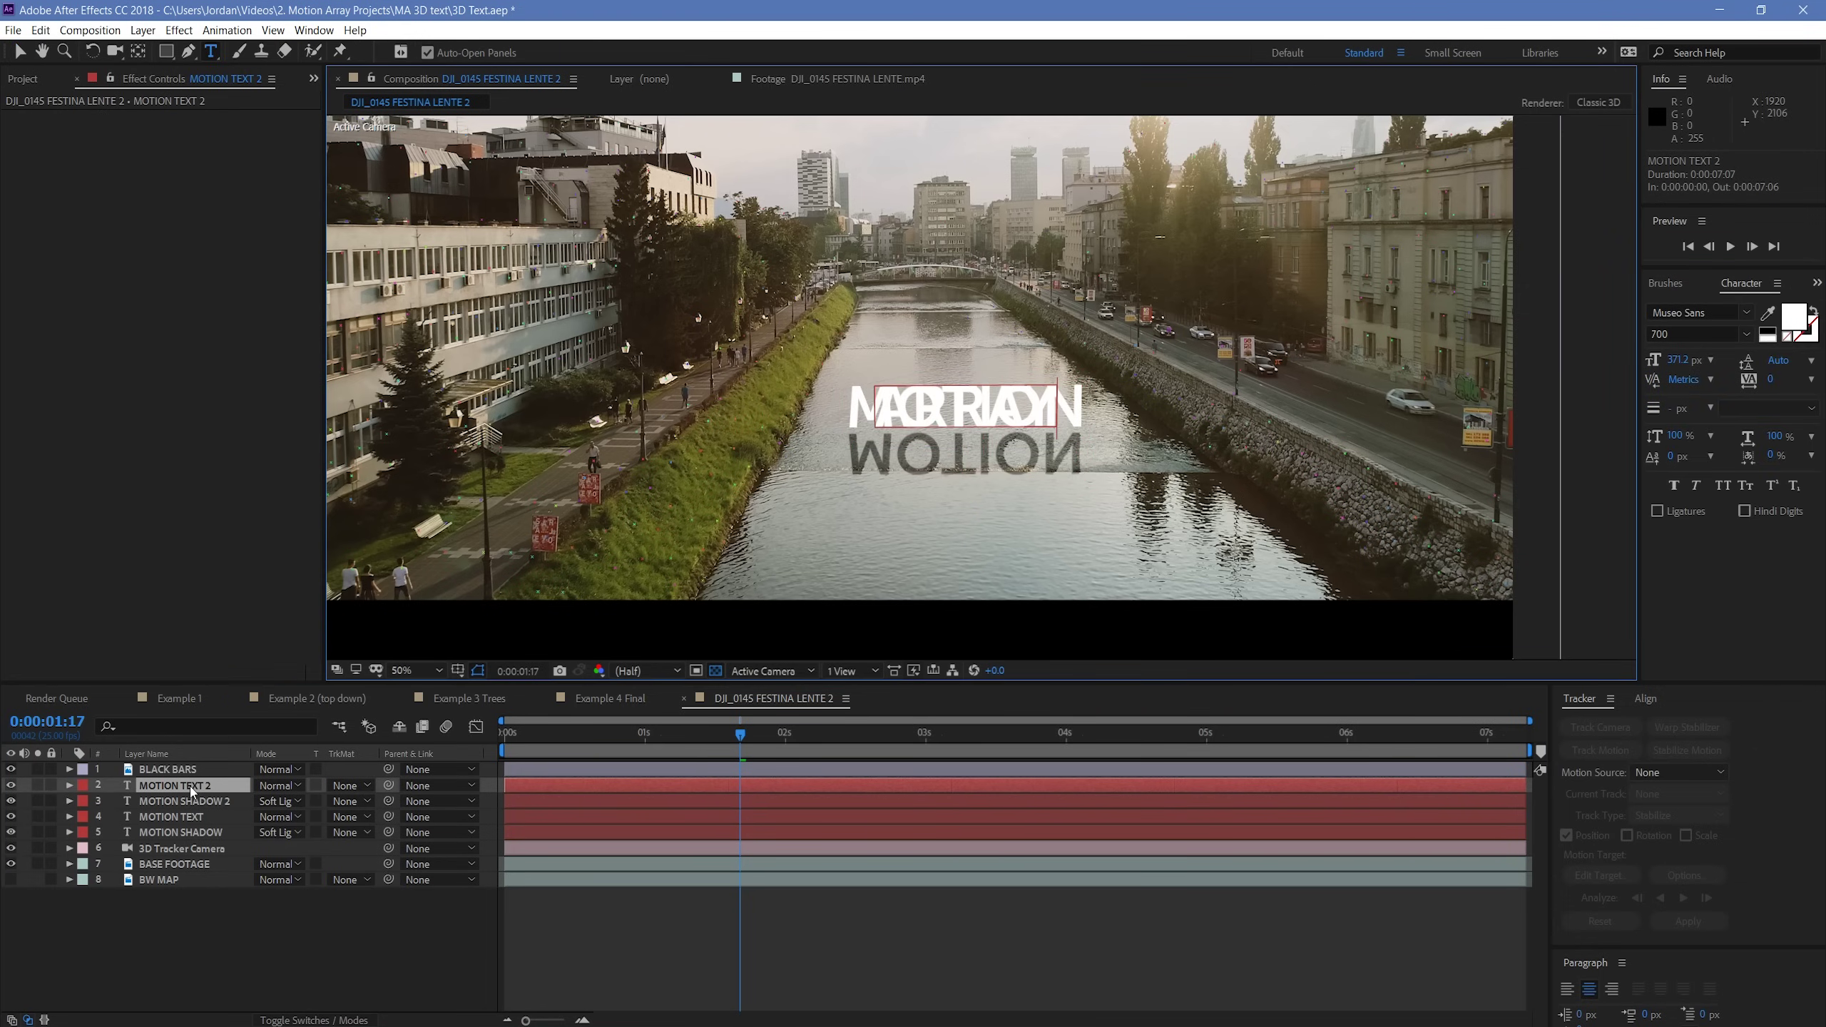
left_click(193, 791)
- Rename the duplicate layers ARRAY TEXT and ARRAY SHADOW, then select both
key("Return")
type("ARRAY TEXT")
key("Return")
left_click(184, 800)
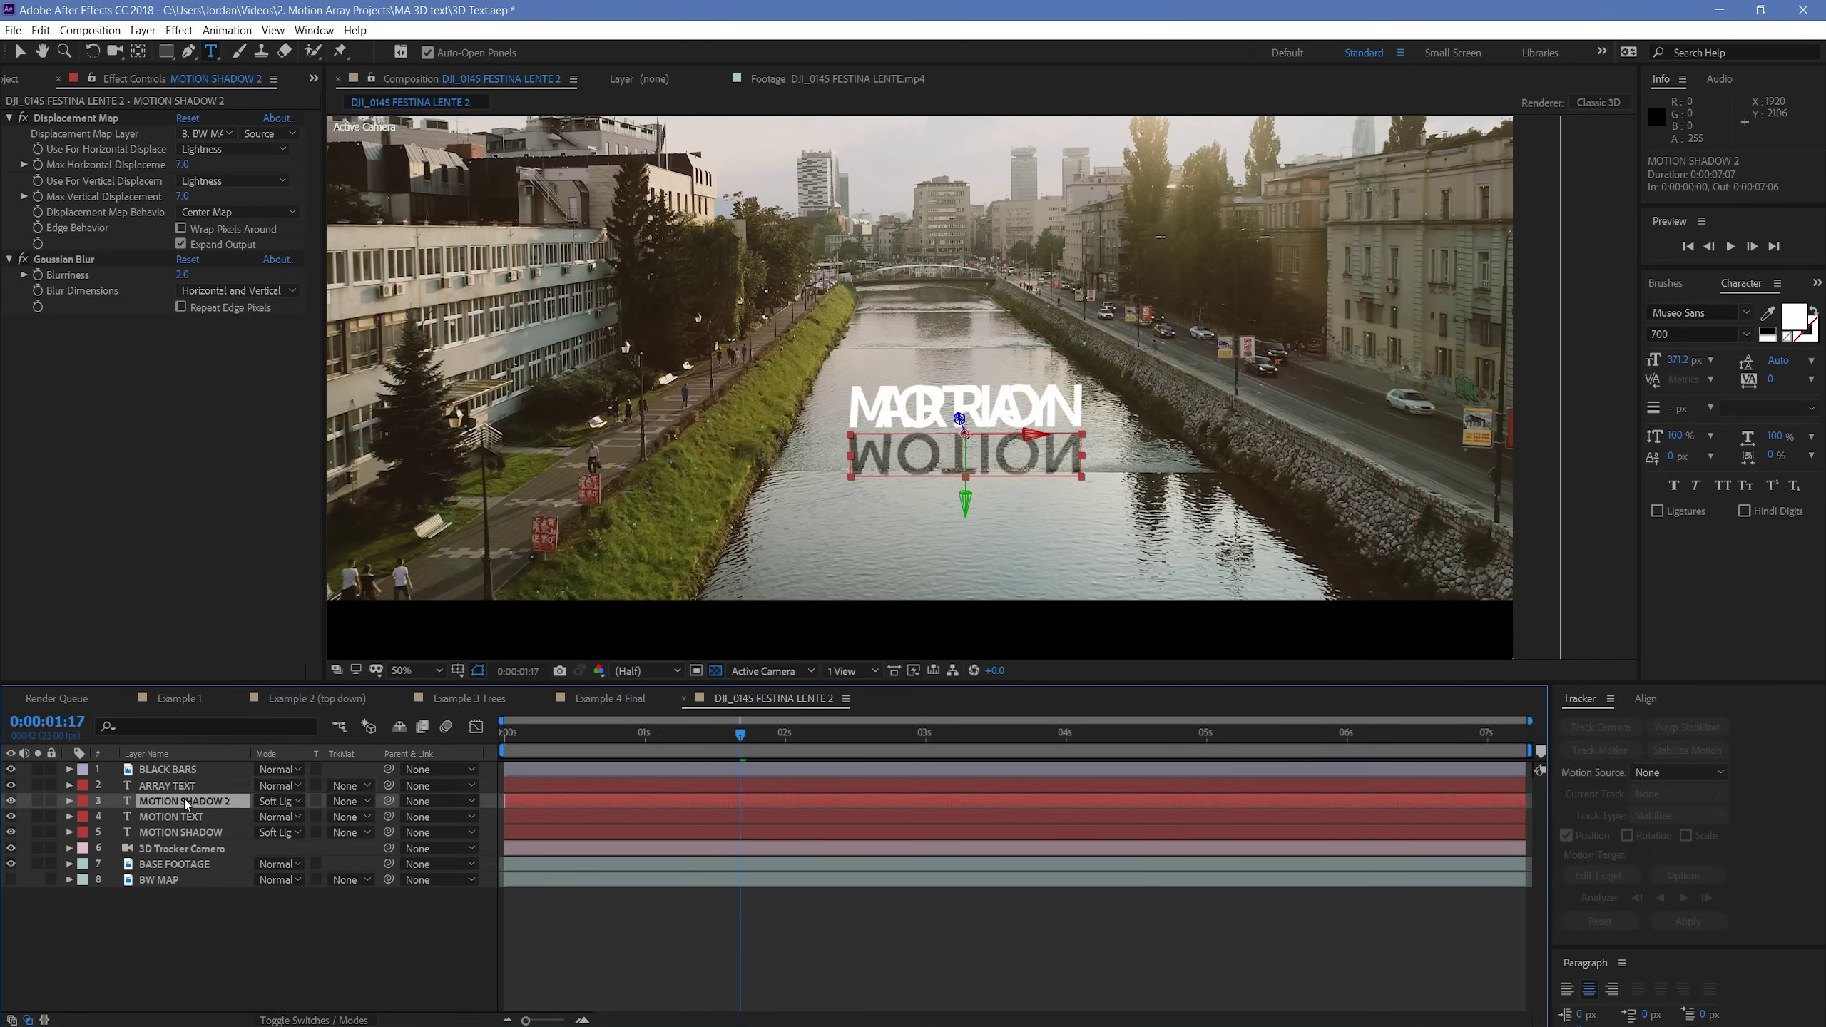
key("Return")
type("ARRAY SHADOW 2")
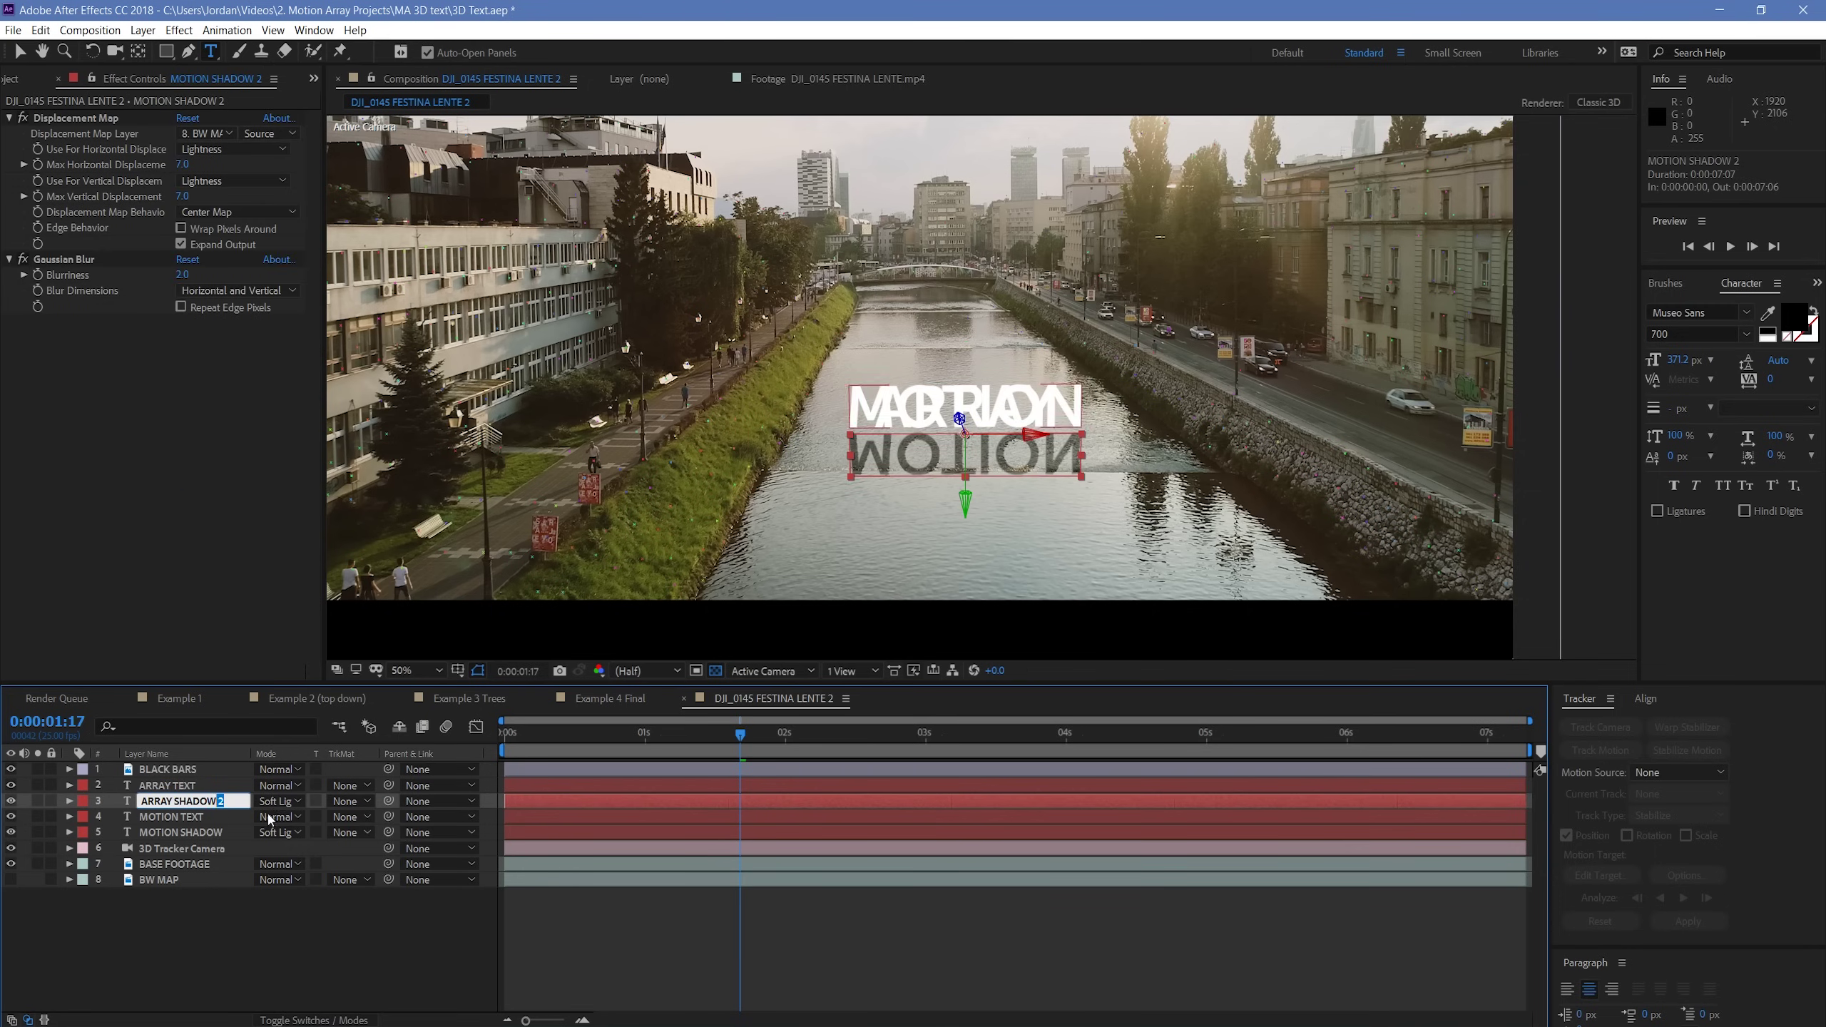
key("BackSpace")
key("BackSpace")
key("Return")
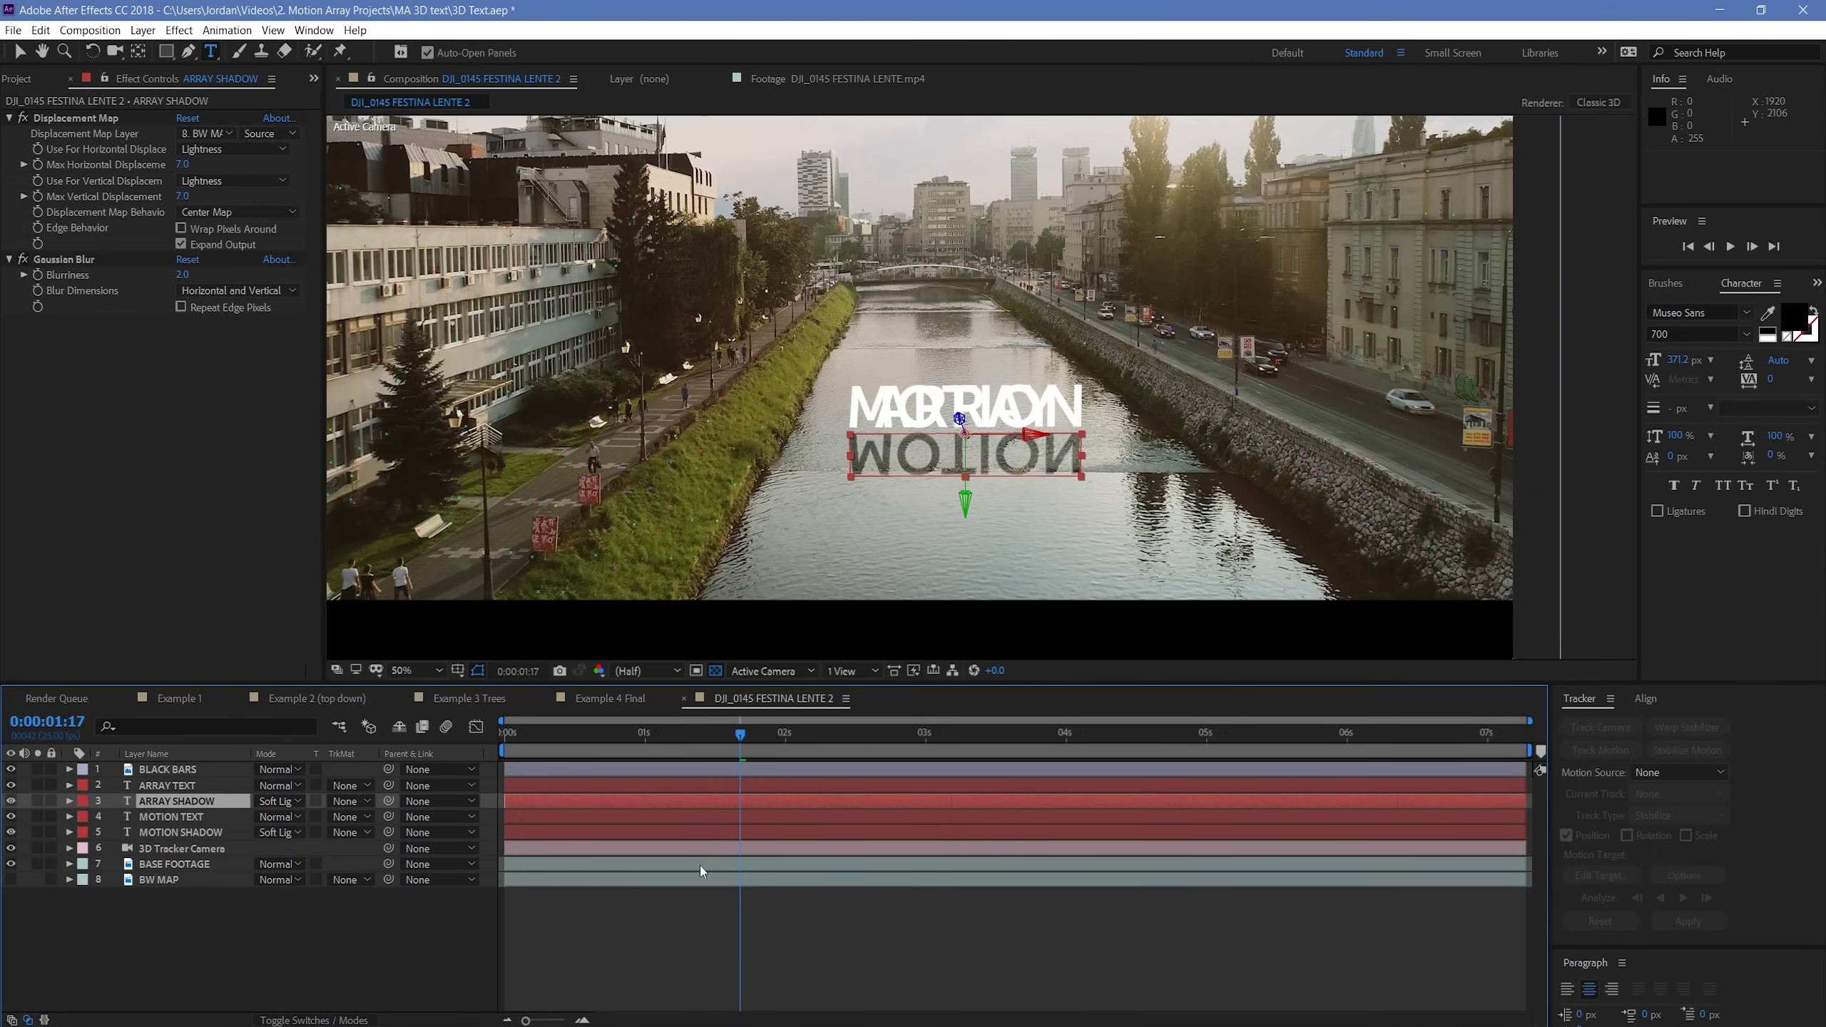
left_click(177, 787)
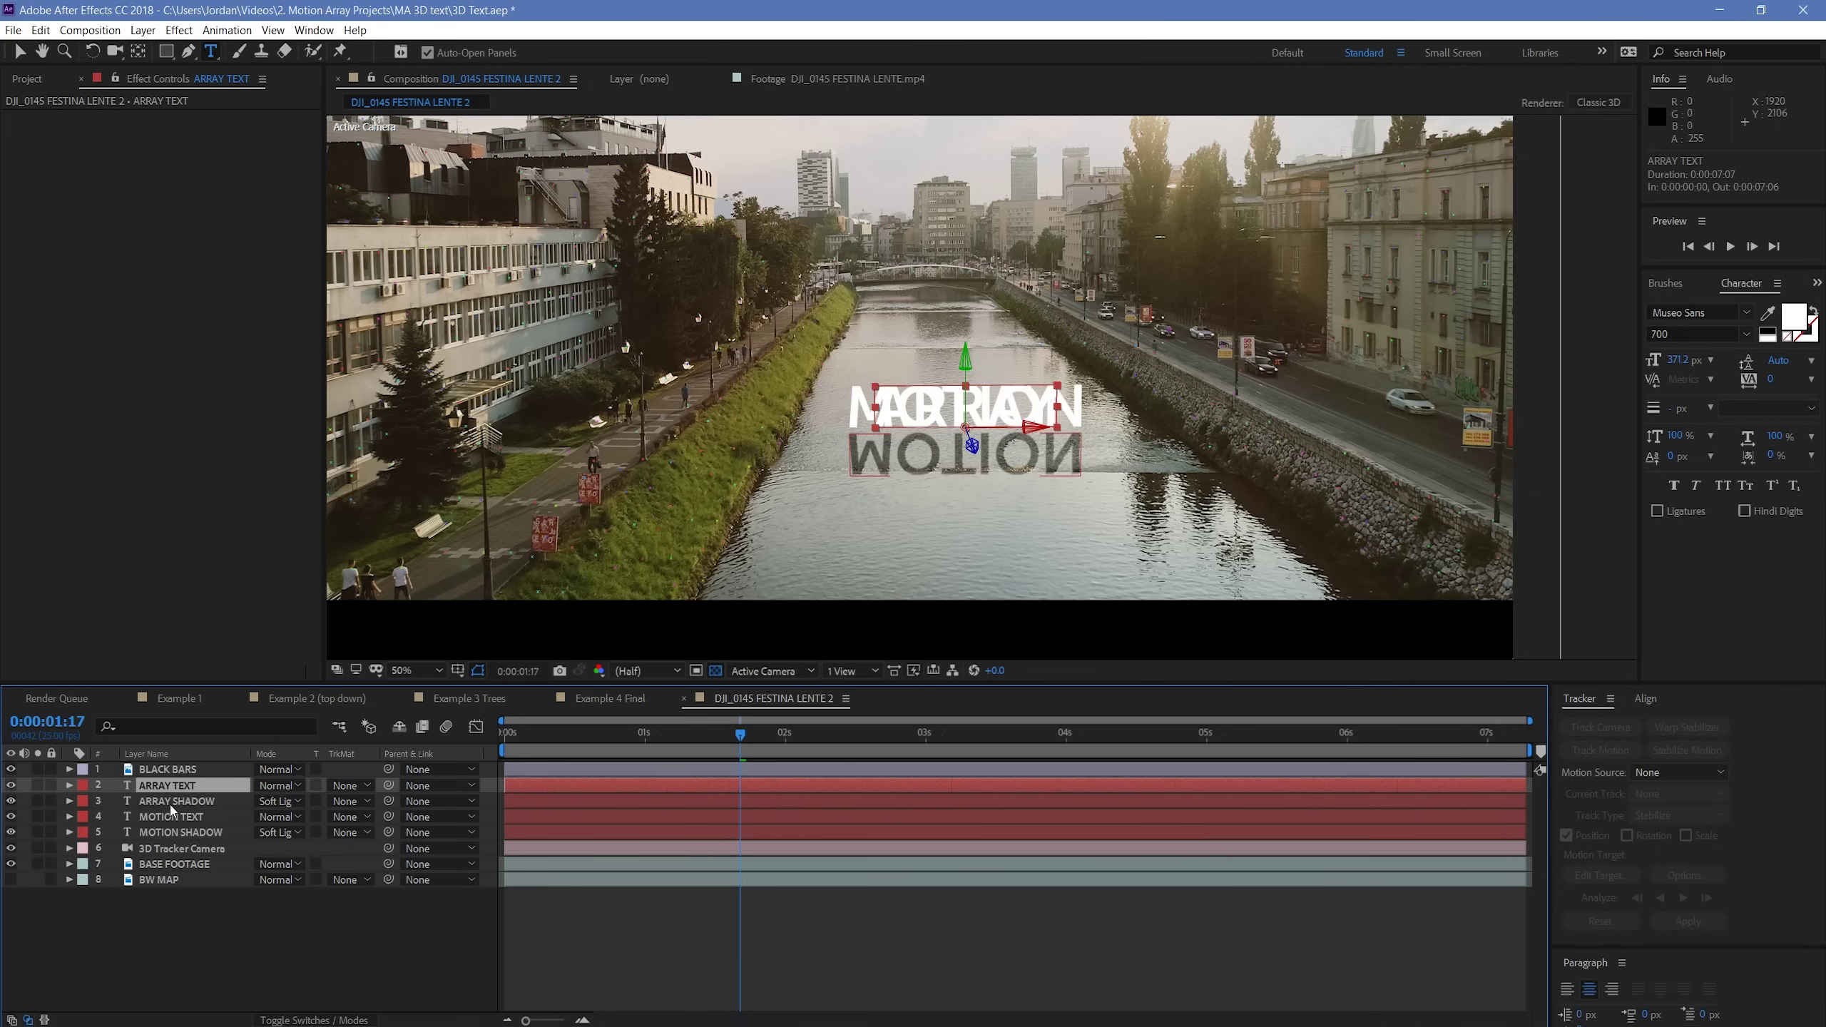
left_click(173, 801, "shift")
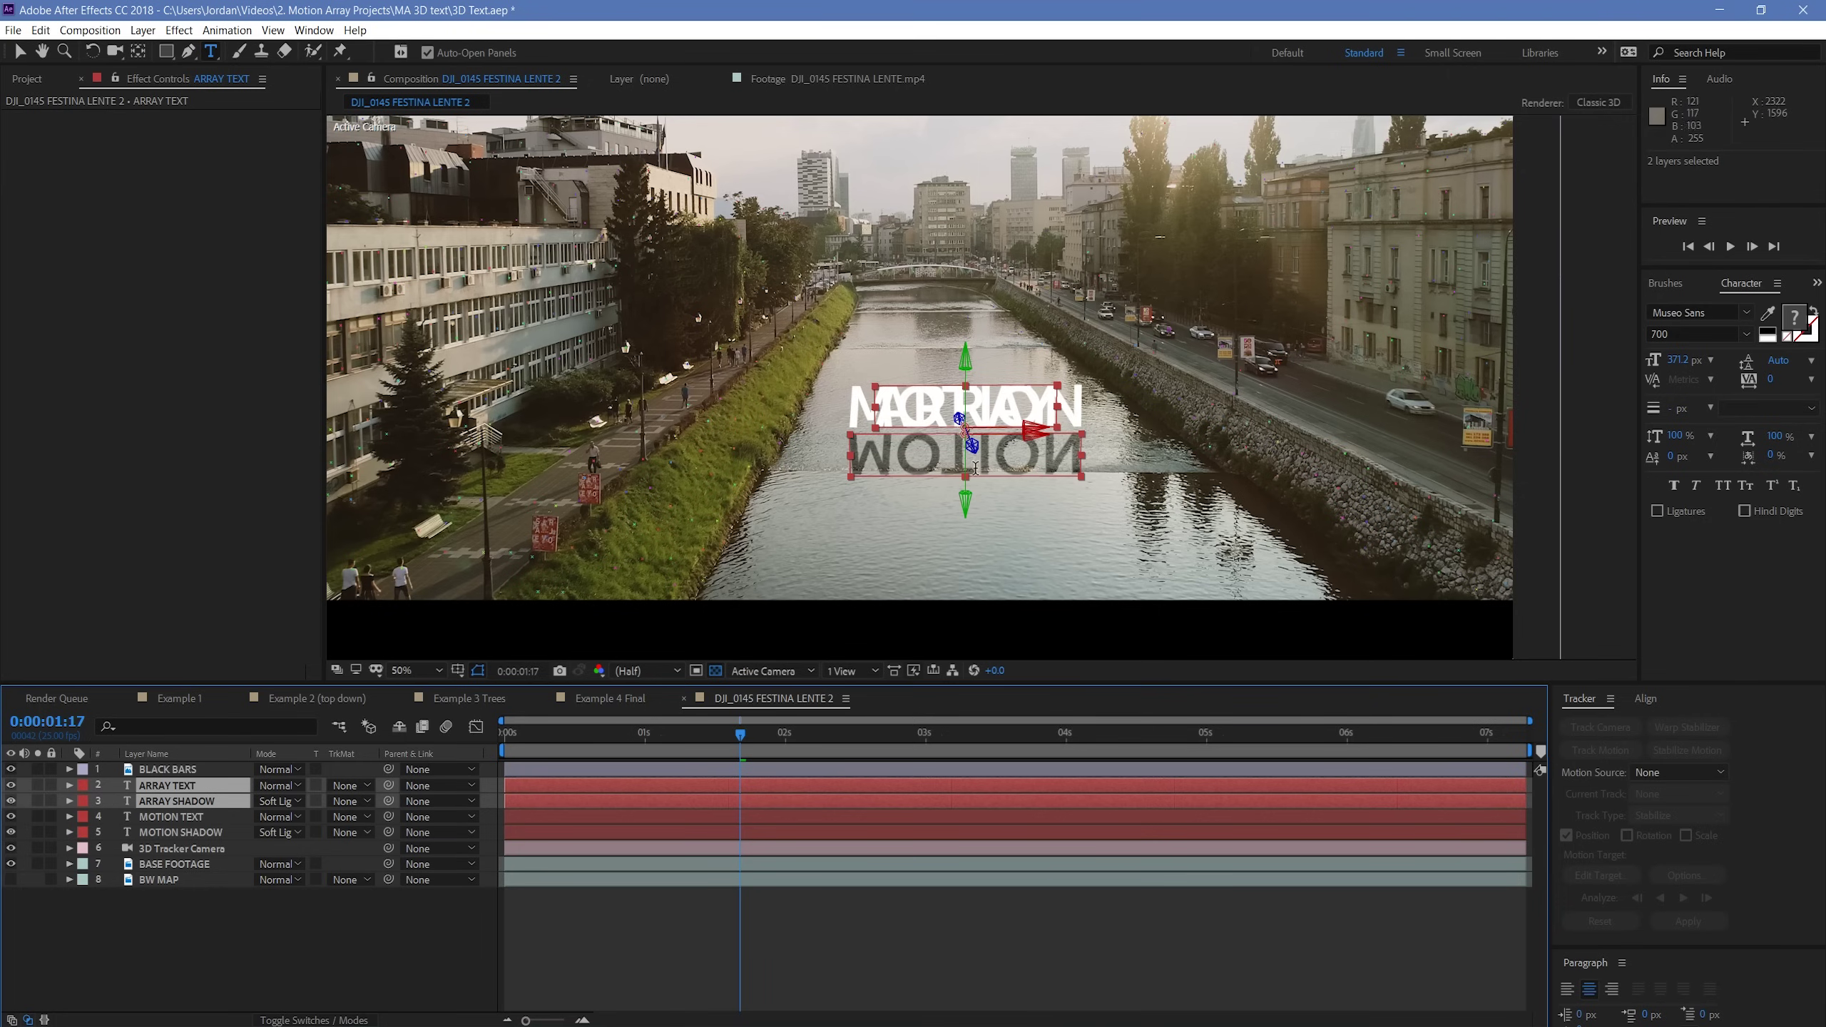
- Move ARRAY and its reflection up and right, centring them above MOTION
key("v")
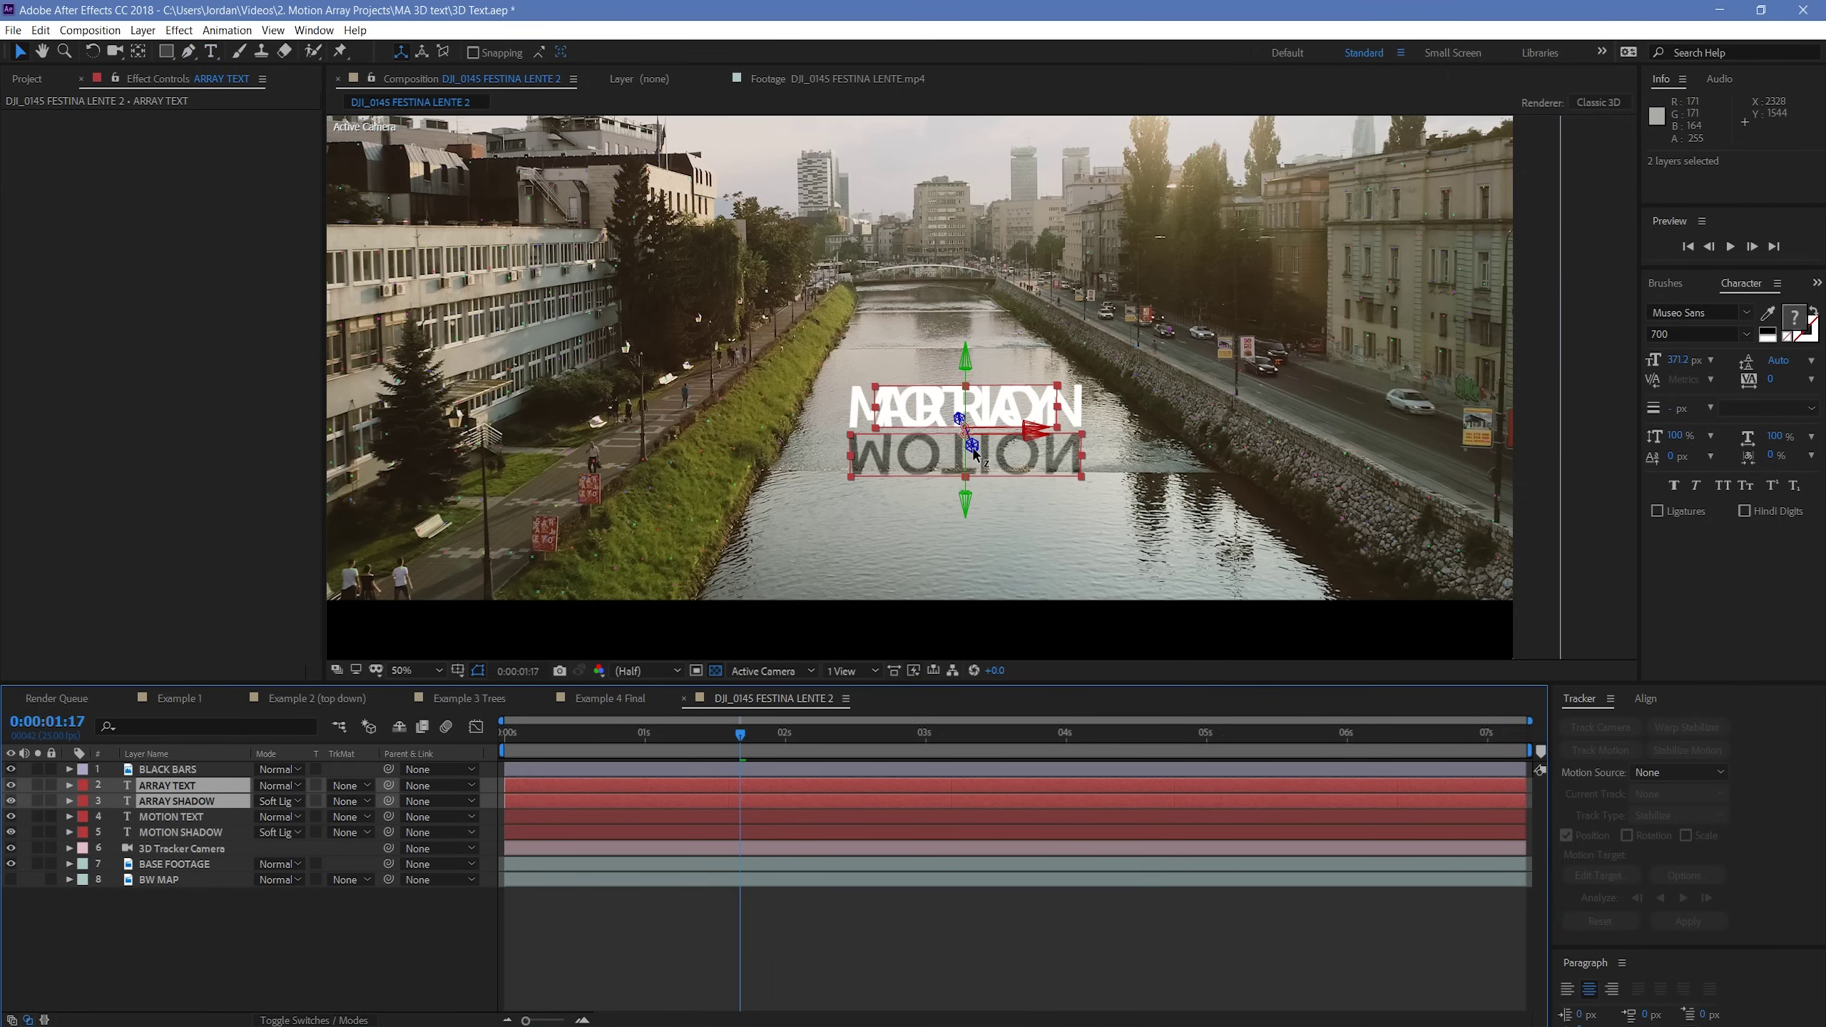
left_click_drag(972, 449, 873, 177)
left_click_drag(997, 341, 1067, 344)
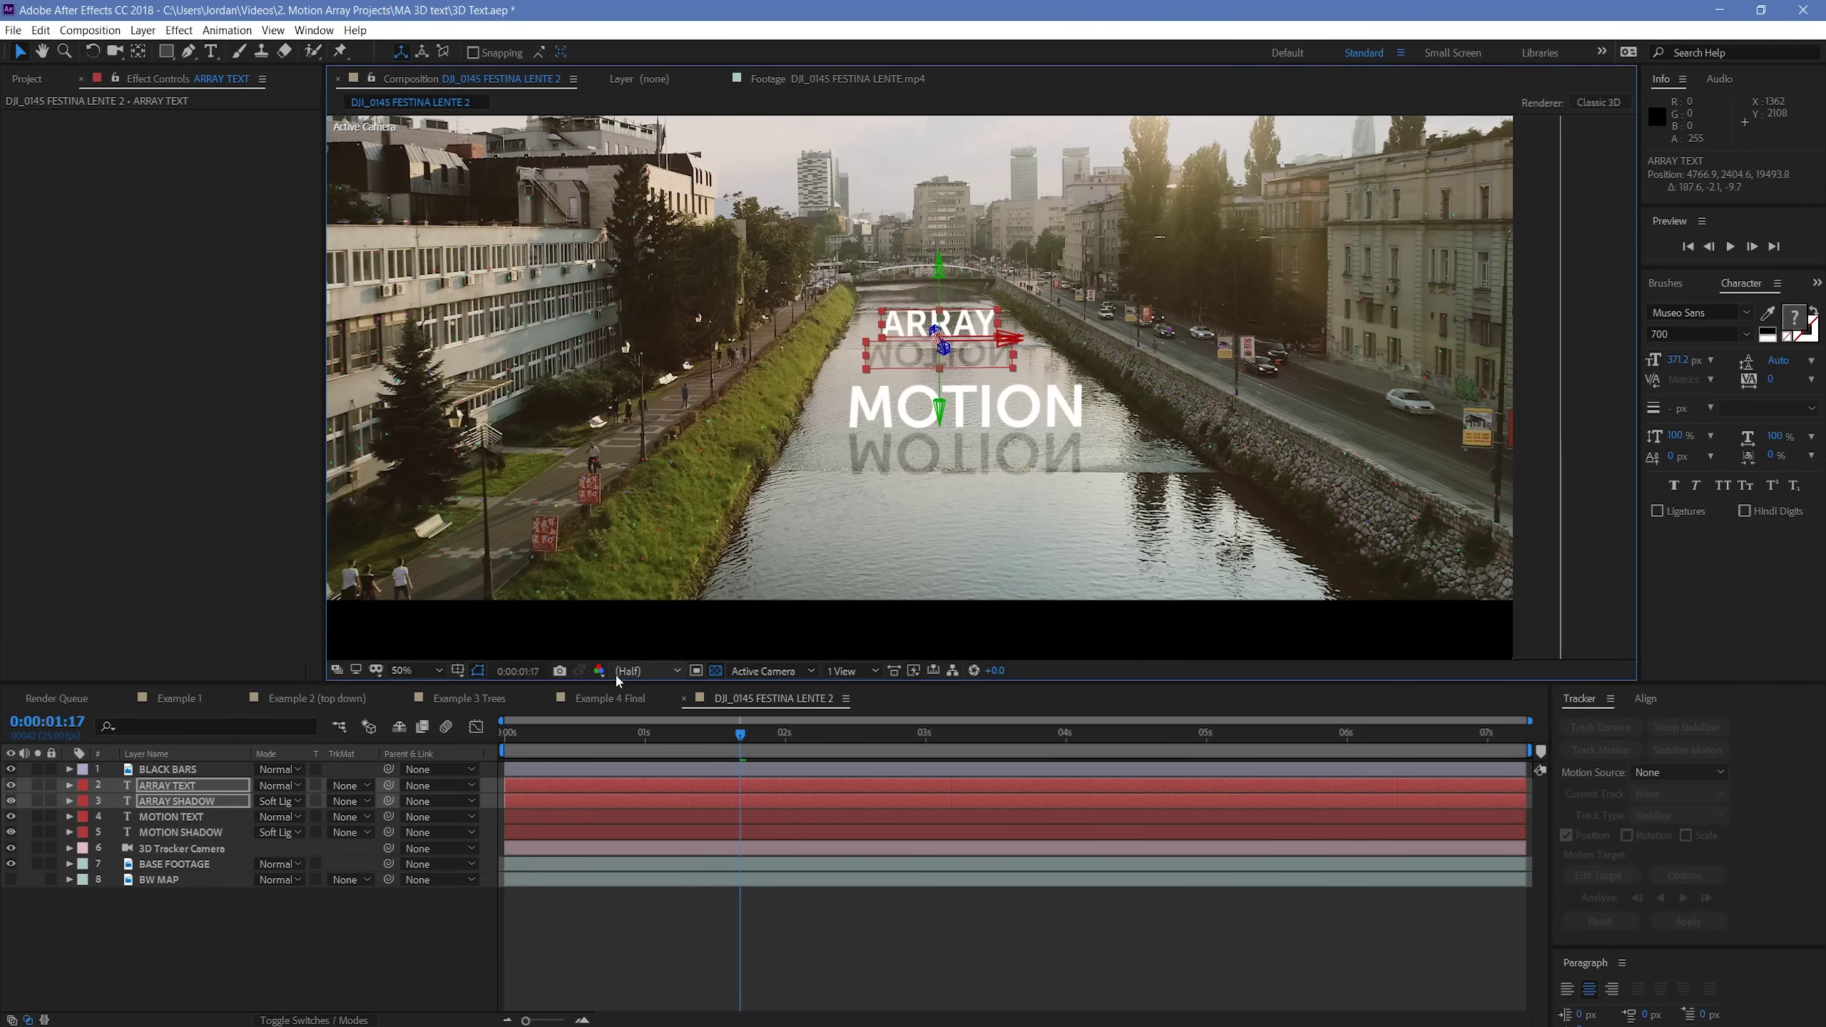
- Reorder the ARRAY layers below MOTION SHADOW in the timeline and deselect all
left_click_drag(170, 785, 167, 839)
left_click(613, 967)
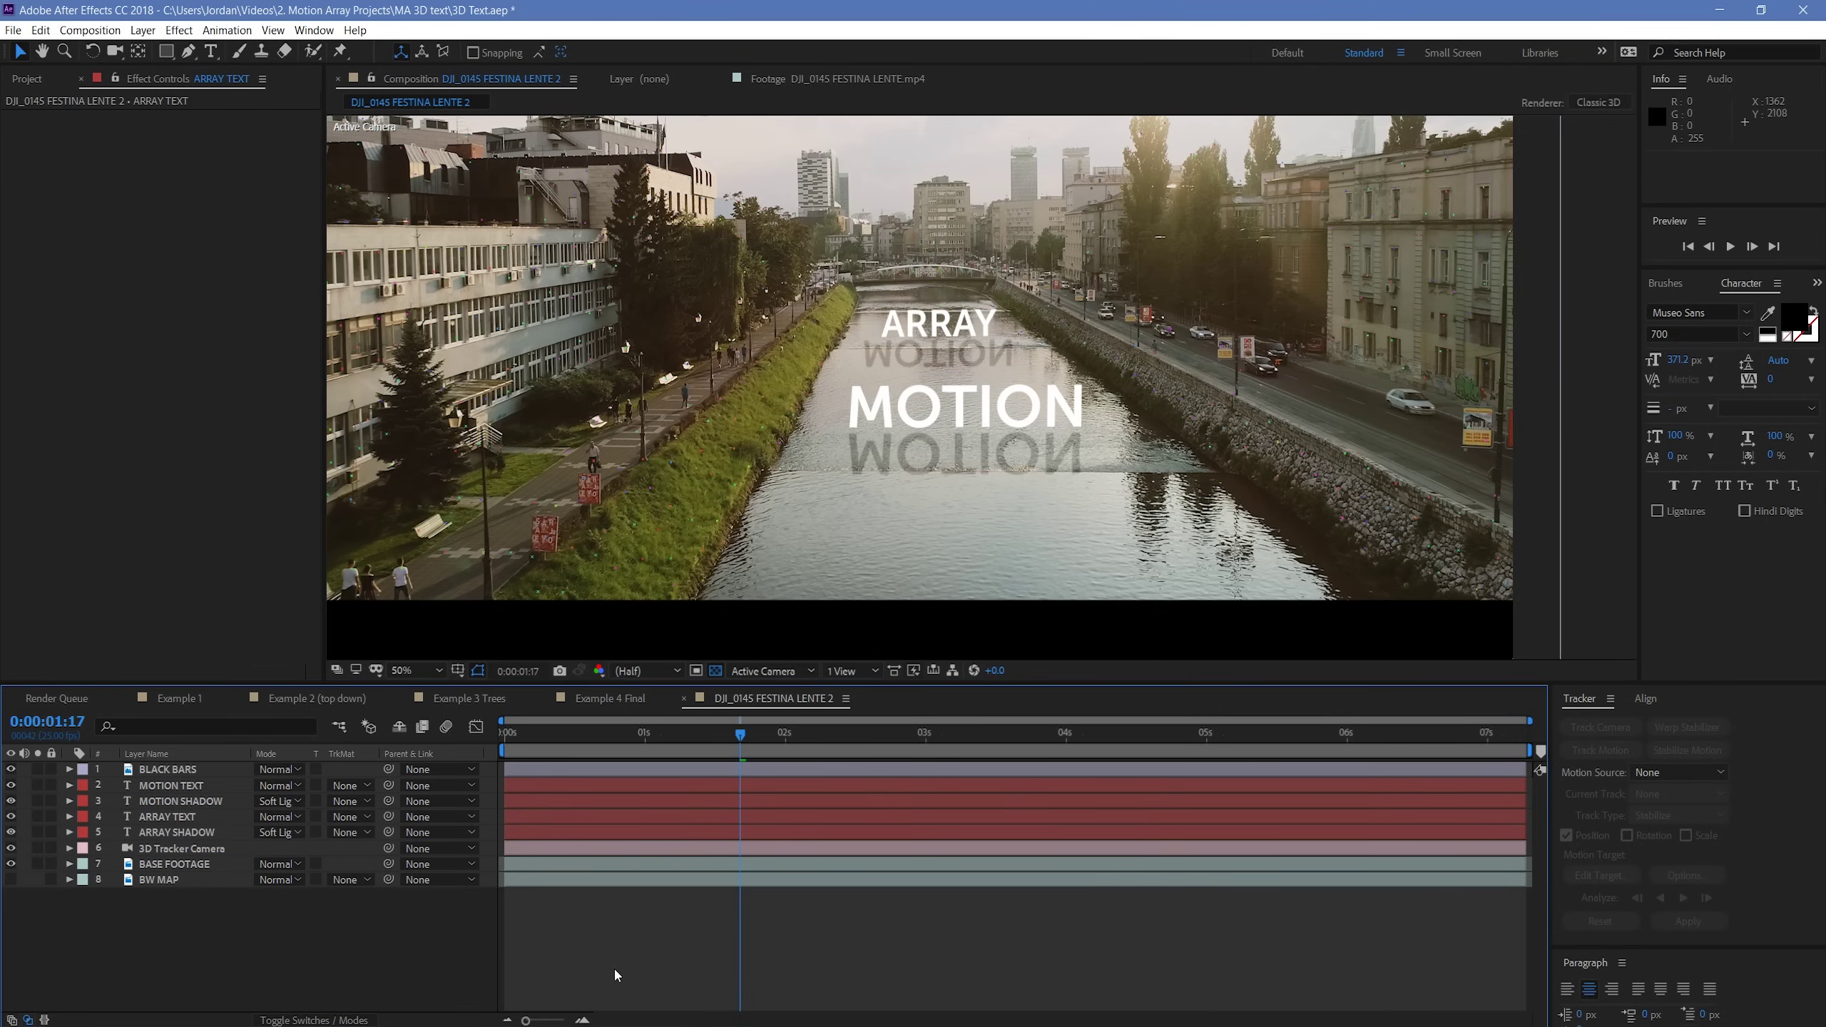
scroll(804, 522, "down", 1)
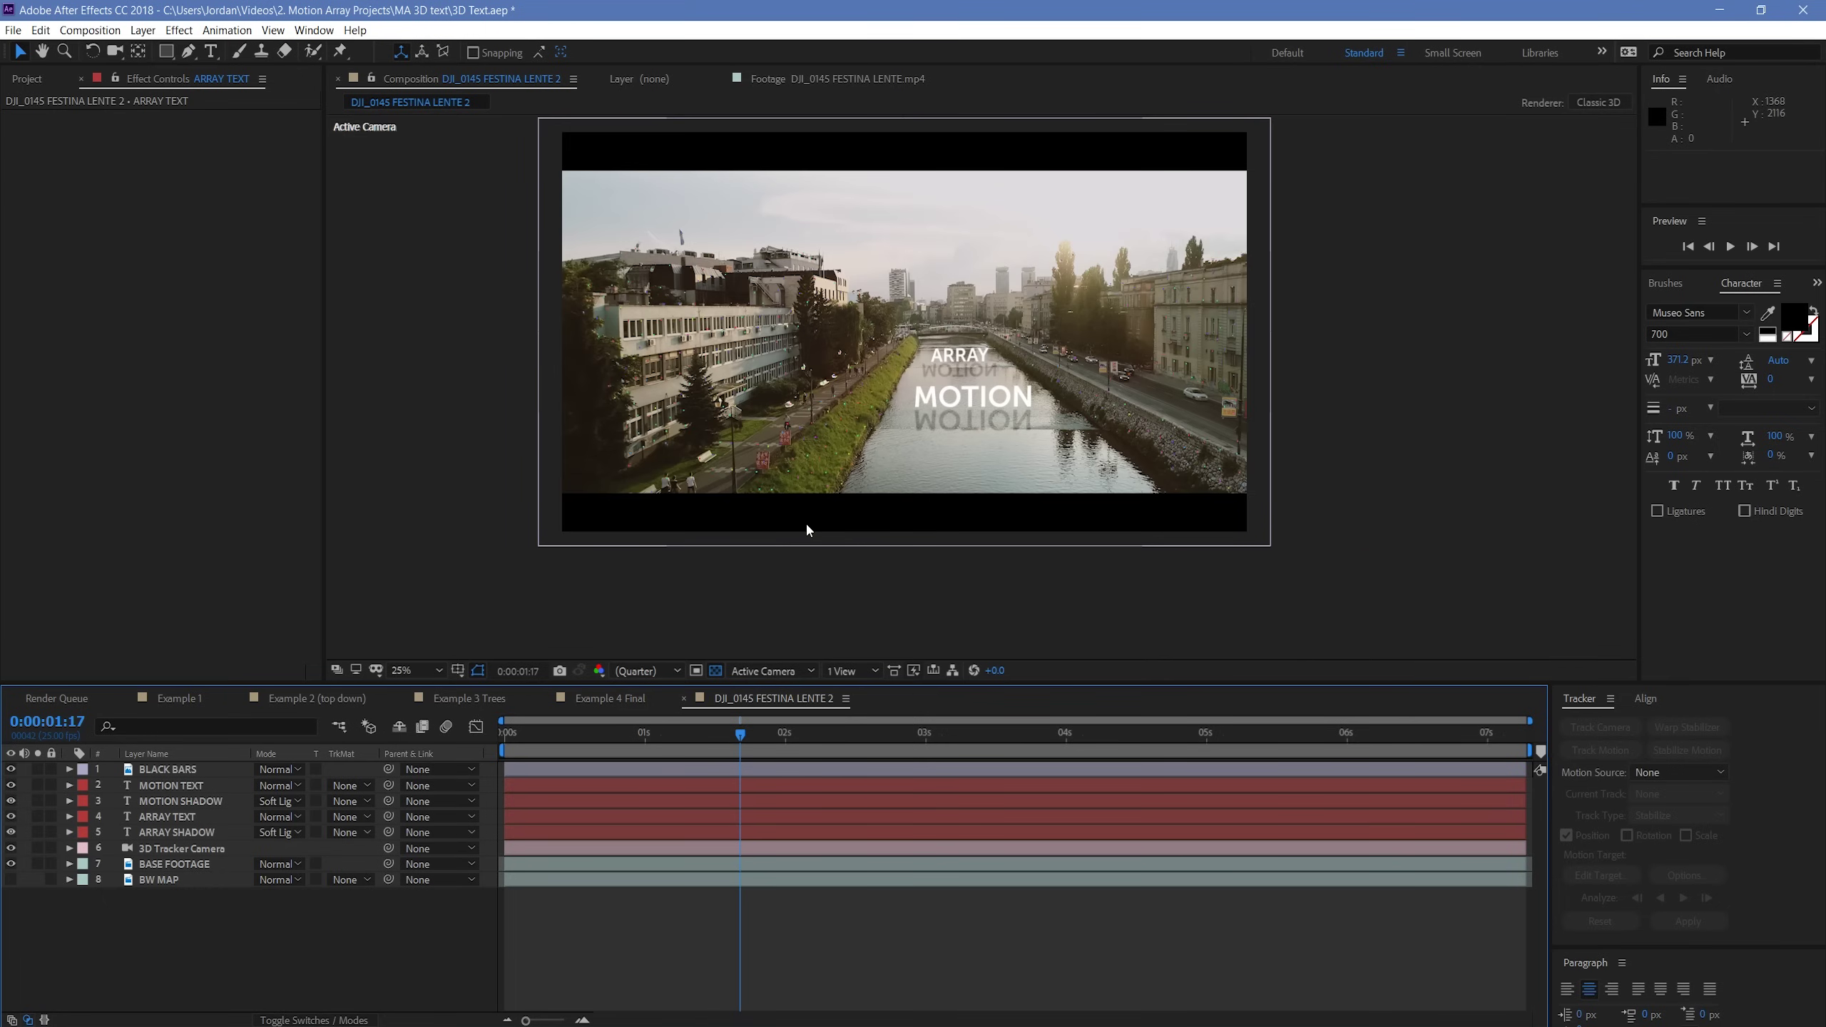
scroll(824, 471, "up", 1)
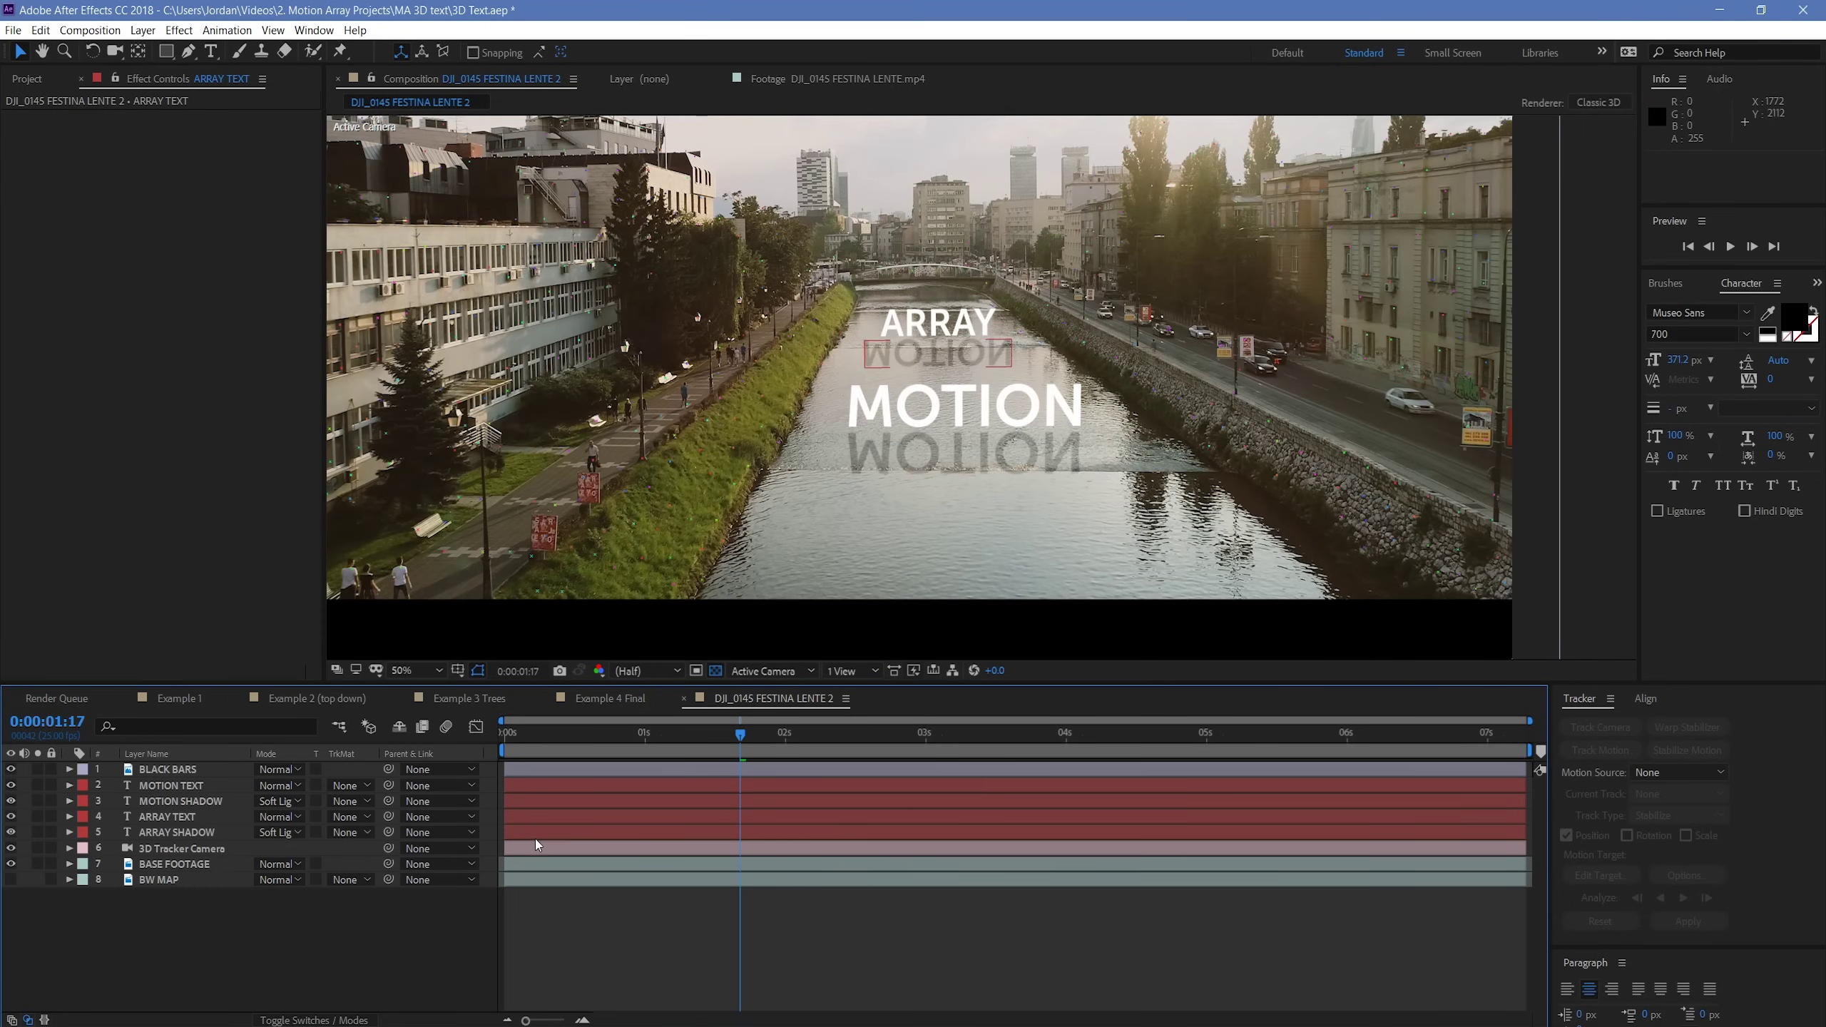
- Scale ARRAY TEXT and ARRAY SHADOW down to 182.7%
left_click(557, 819)
left_click(565, 834, "shift")
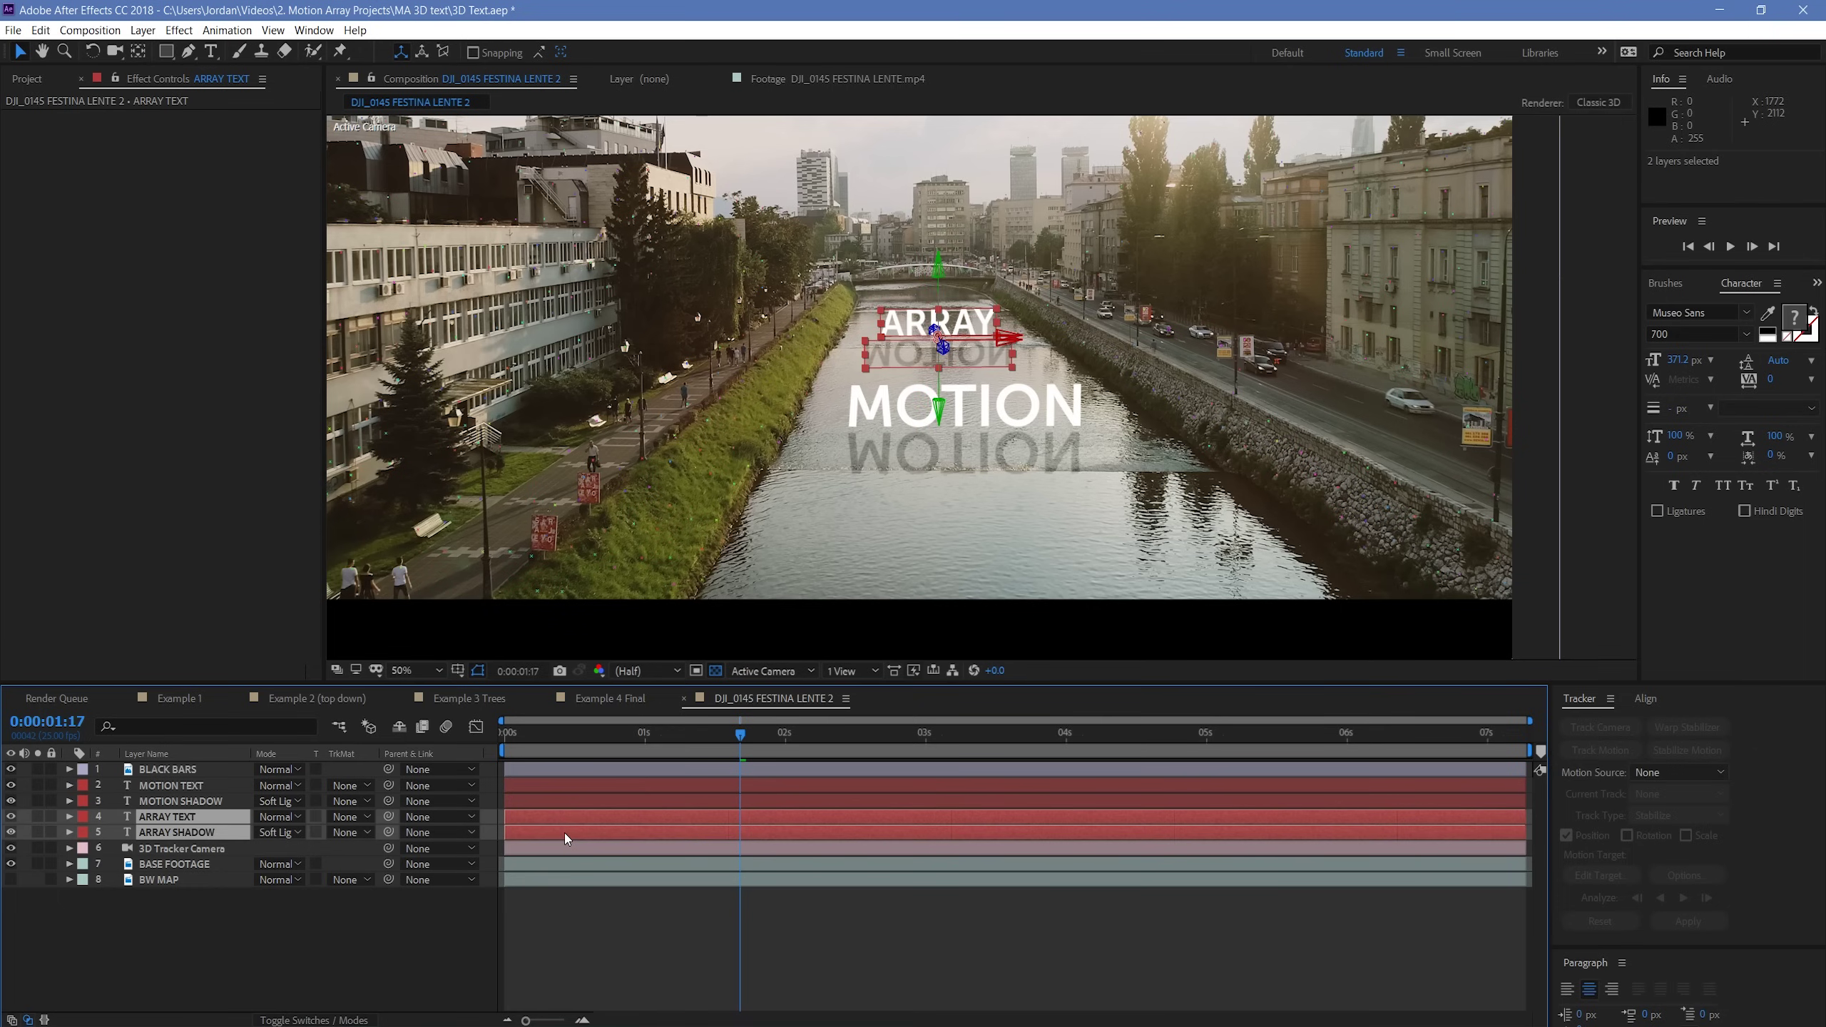
key("s")
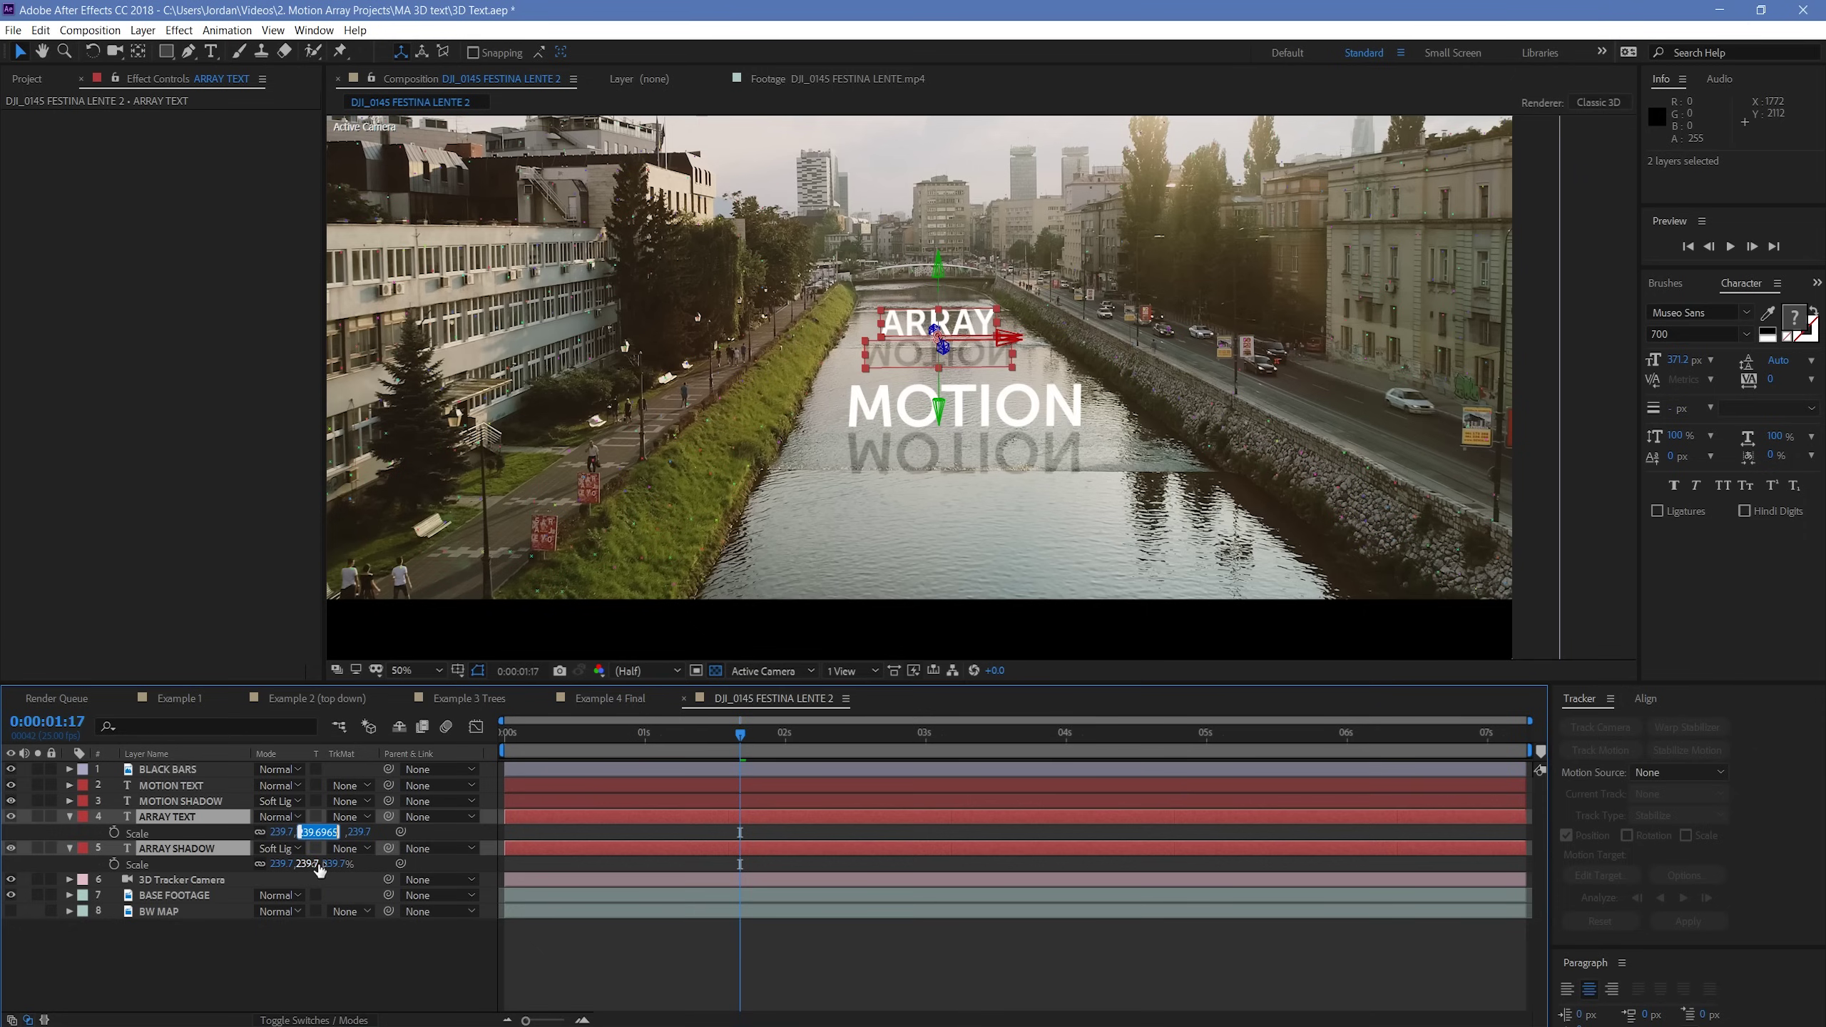
left_click_drag(310, 870, 261, 867)
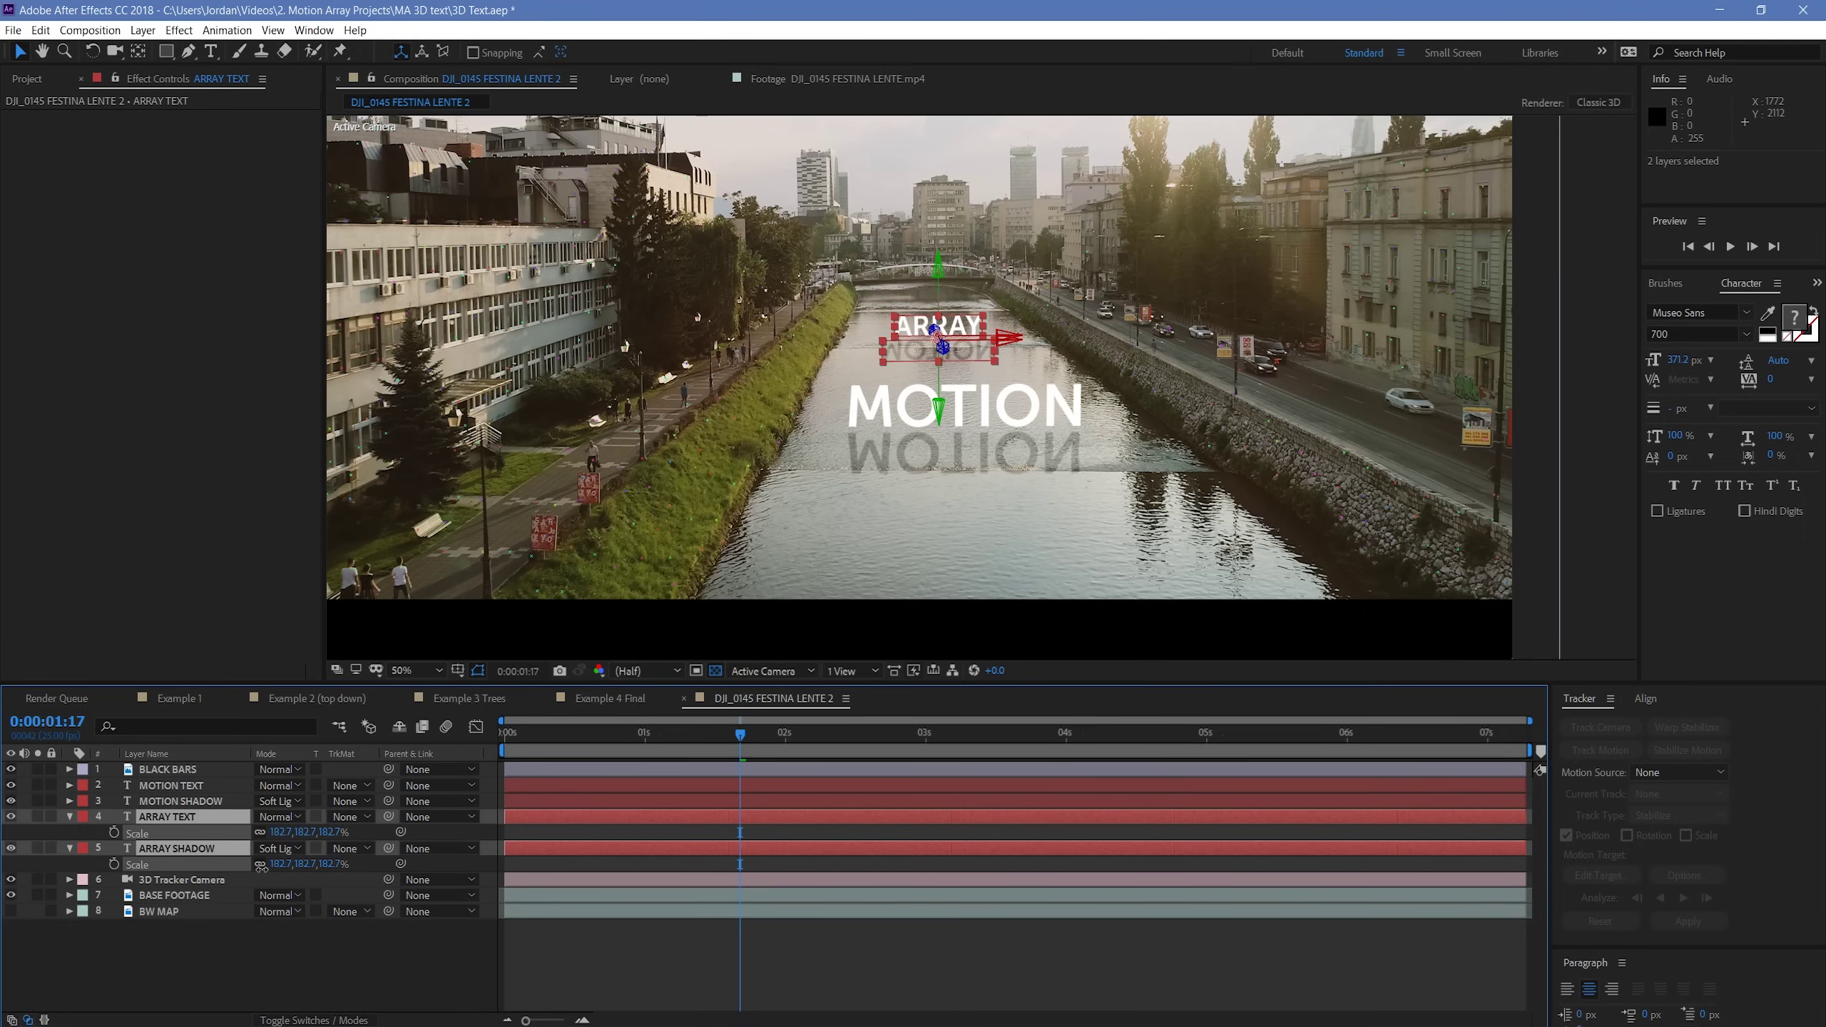
- Change the ARRAY SHADOW text to ARRAY and zoom to 200% to check it
key("F2")
double_click(180, 850)
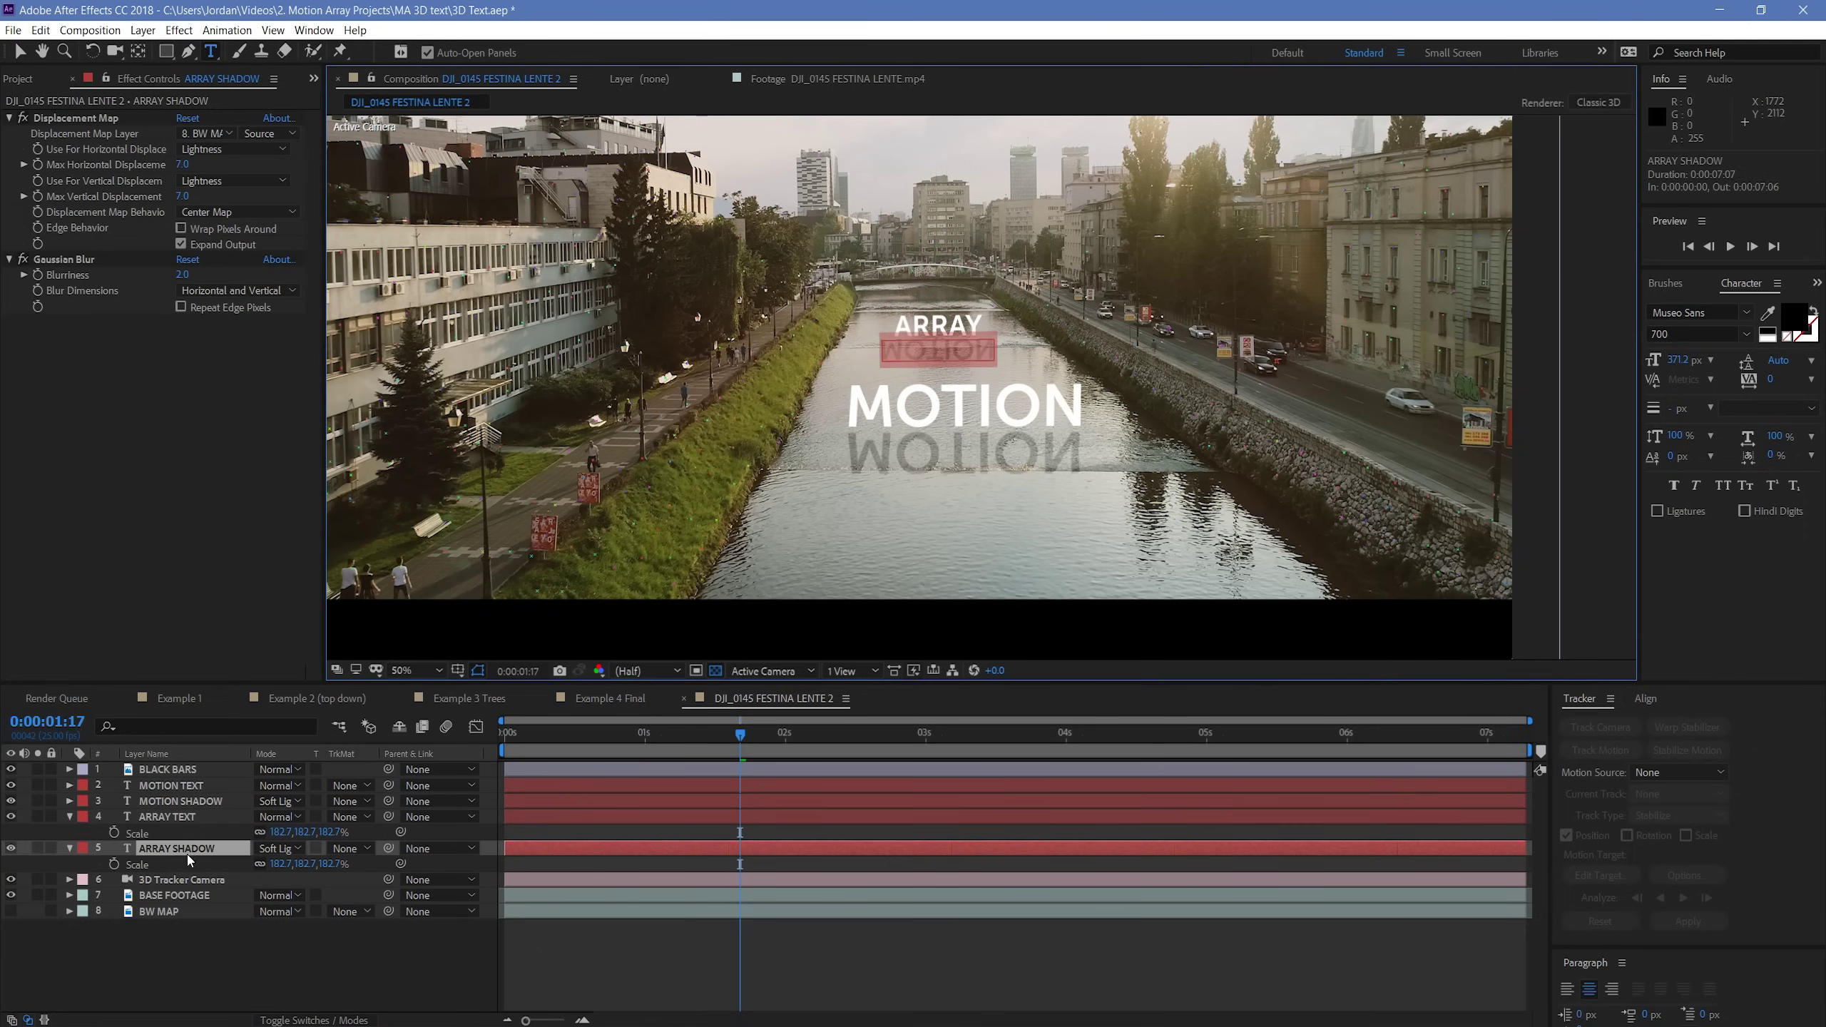
type("ARRAY")
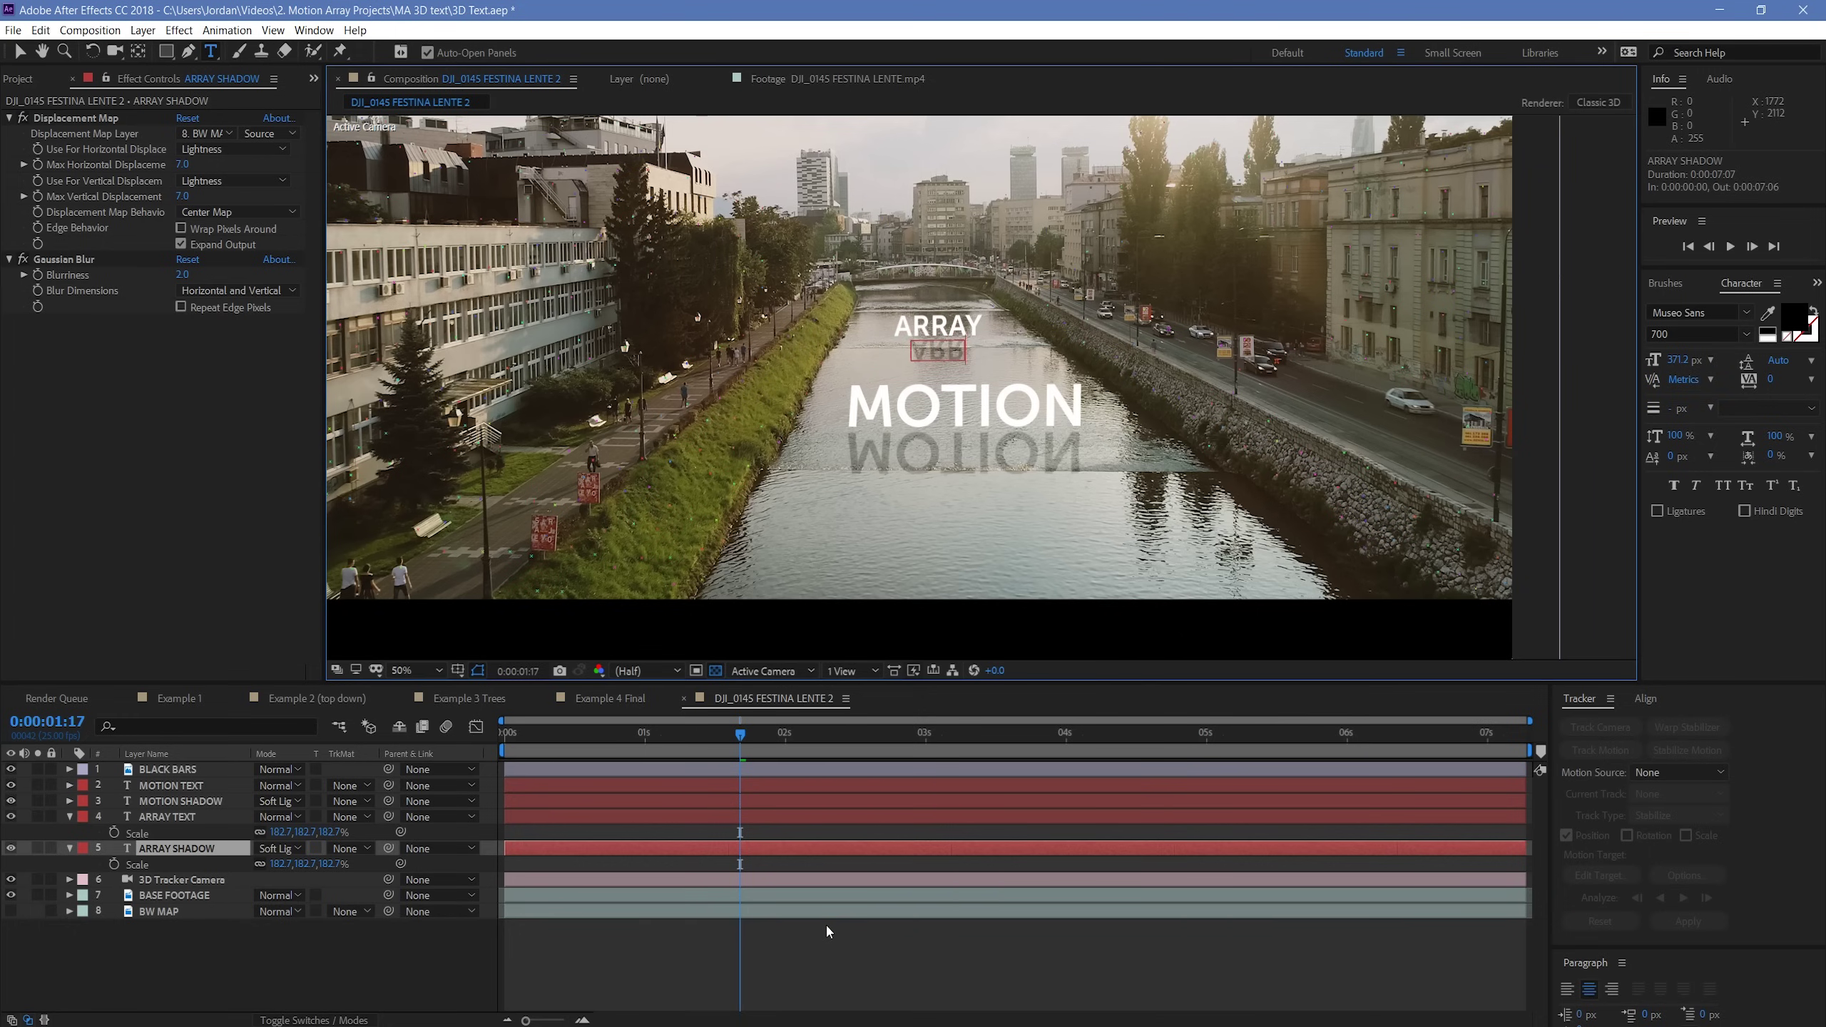
left_click(824, 923)
key("period")
key("period")
key("period")
key("period")
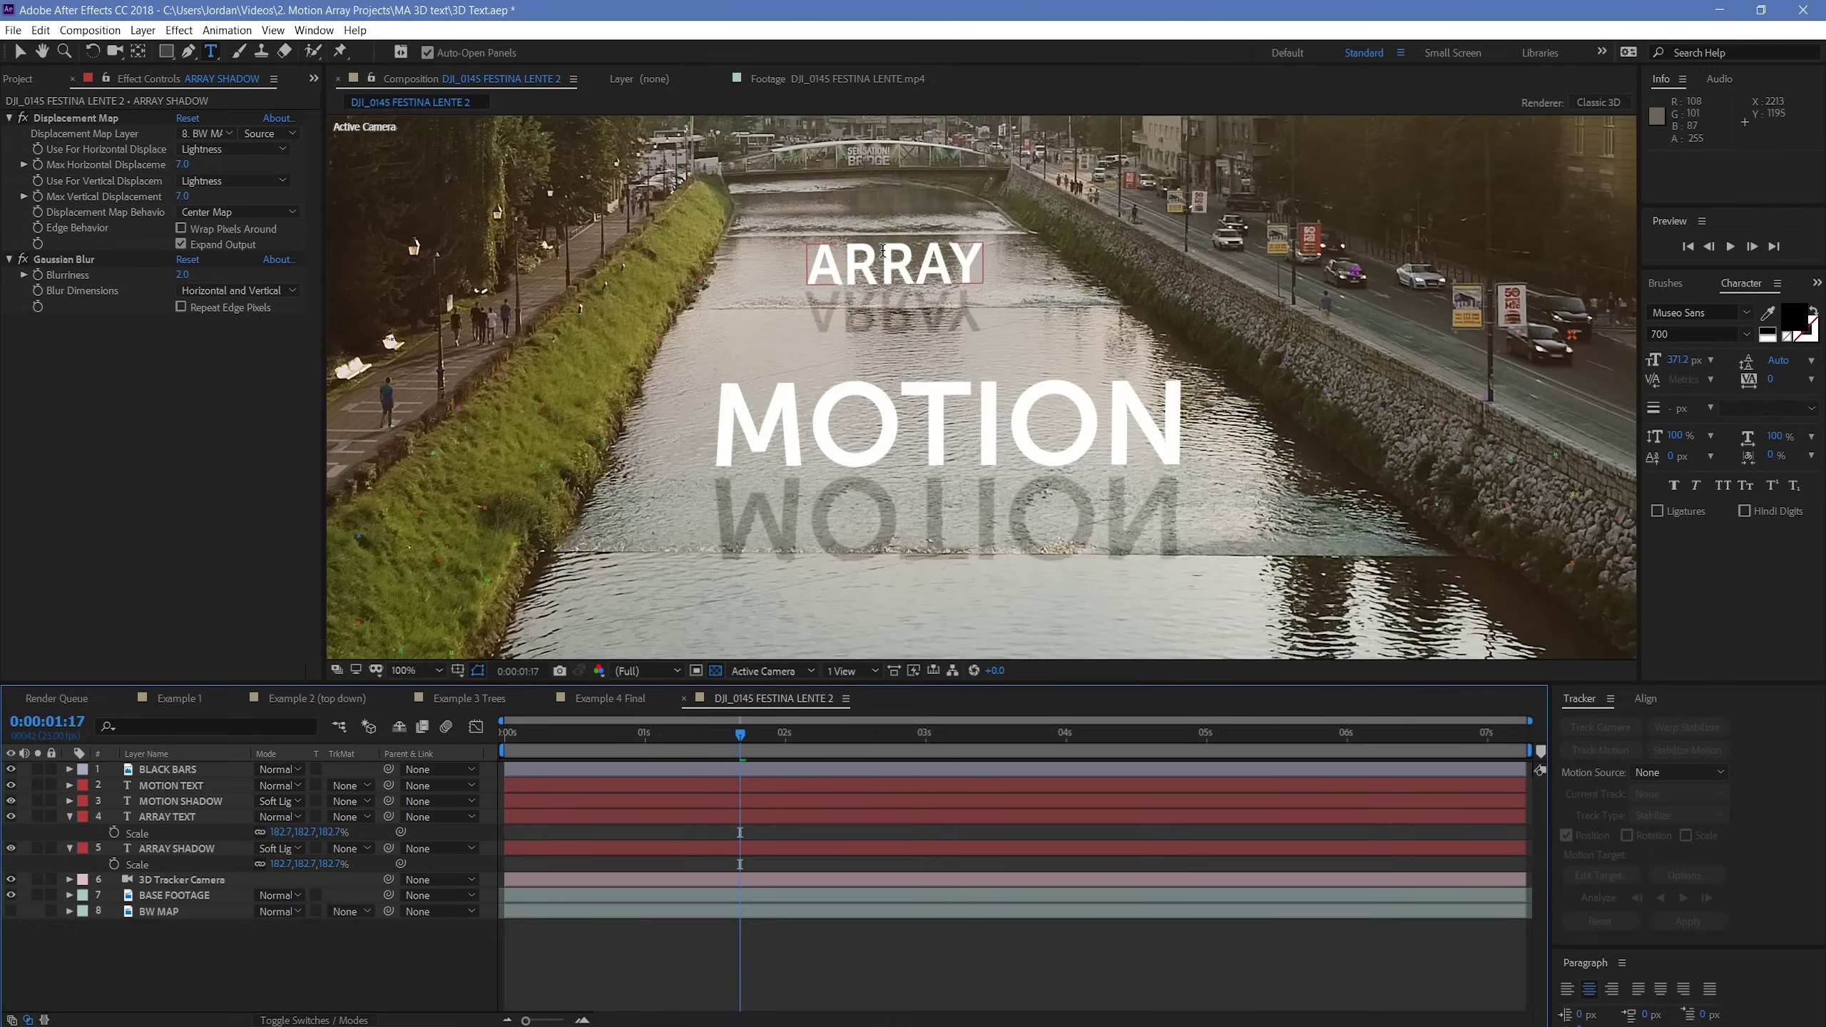
- Shift the ARRAY SHADOW reflection slightly right, then solo and unsolo it to inspect
left_click_drag(880, 238, 945, 335)
key("v")
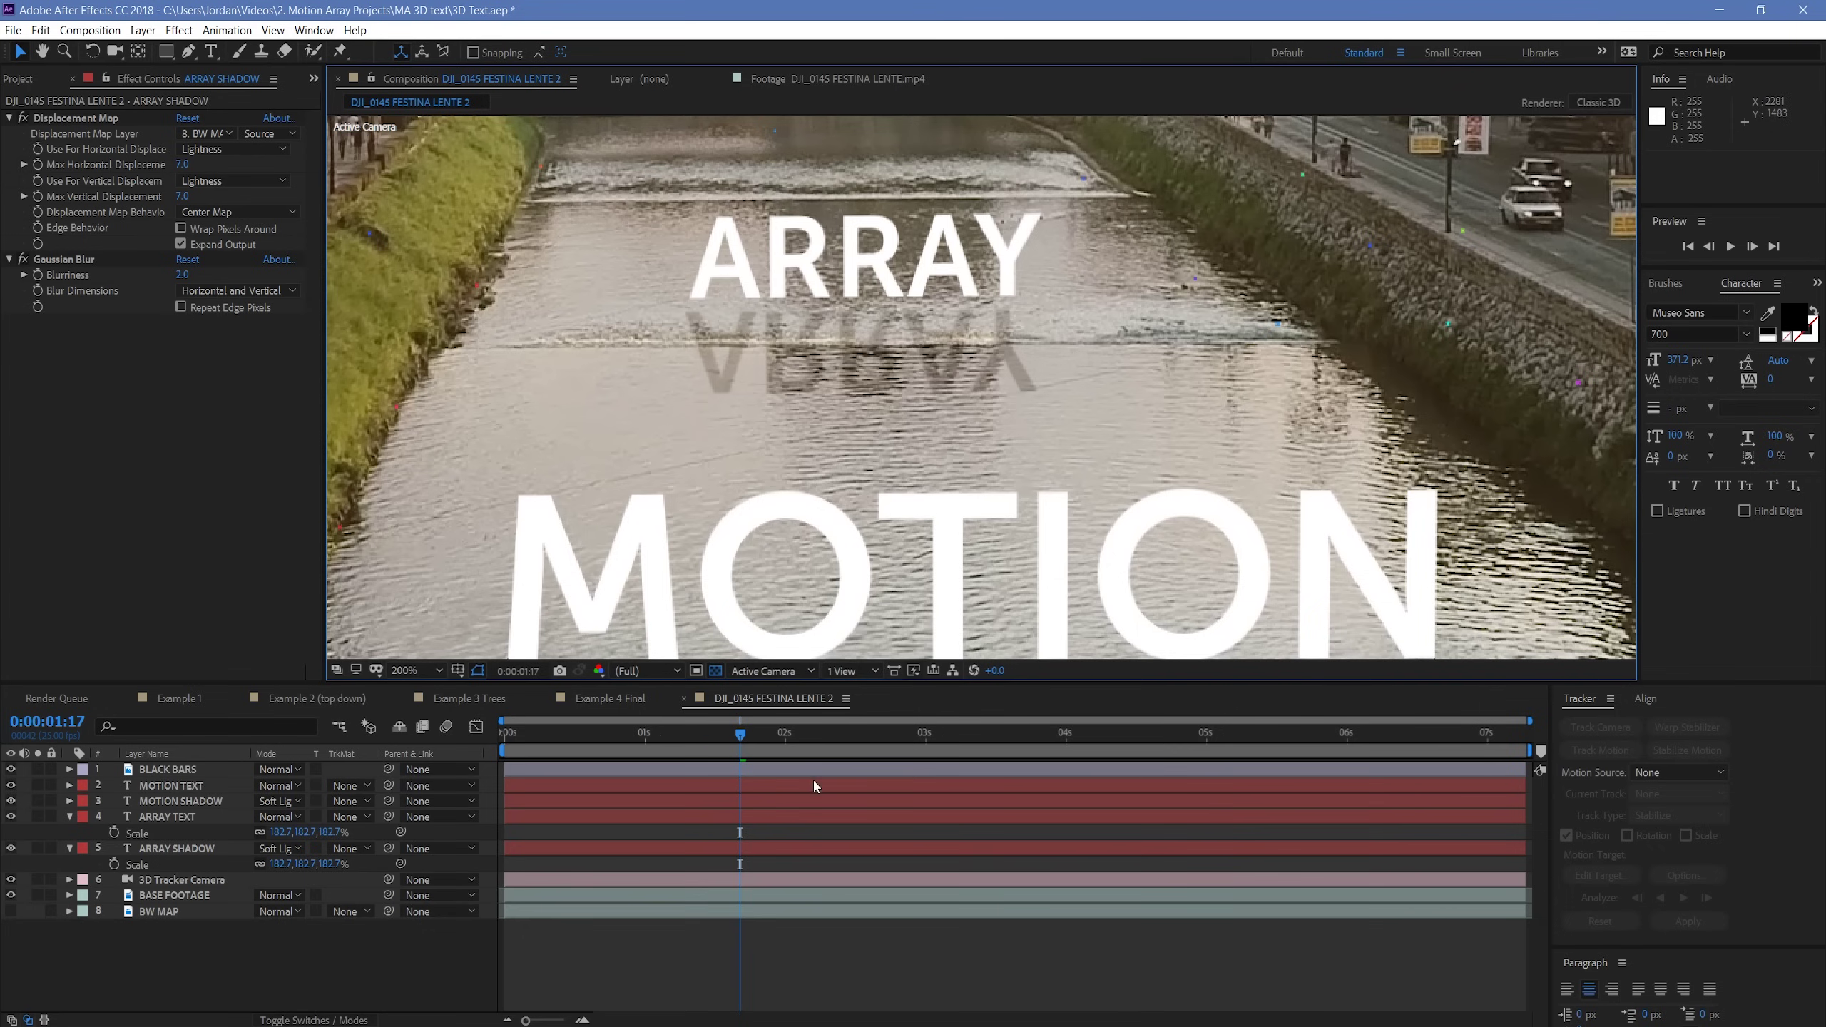
left_click(777, 849)
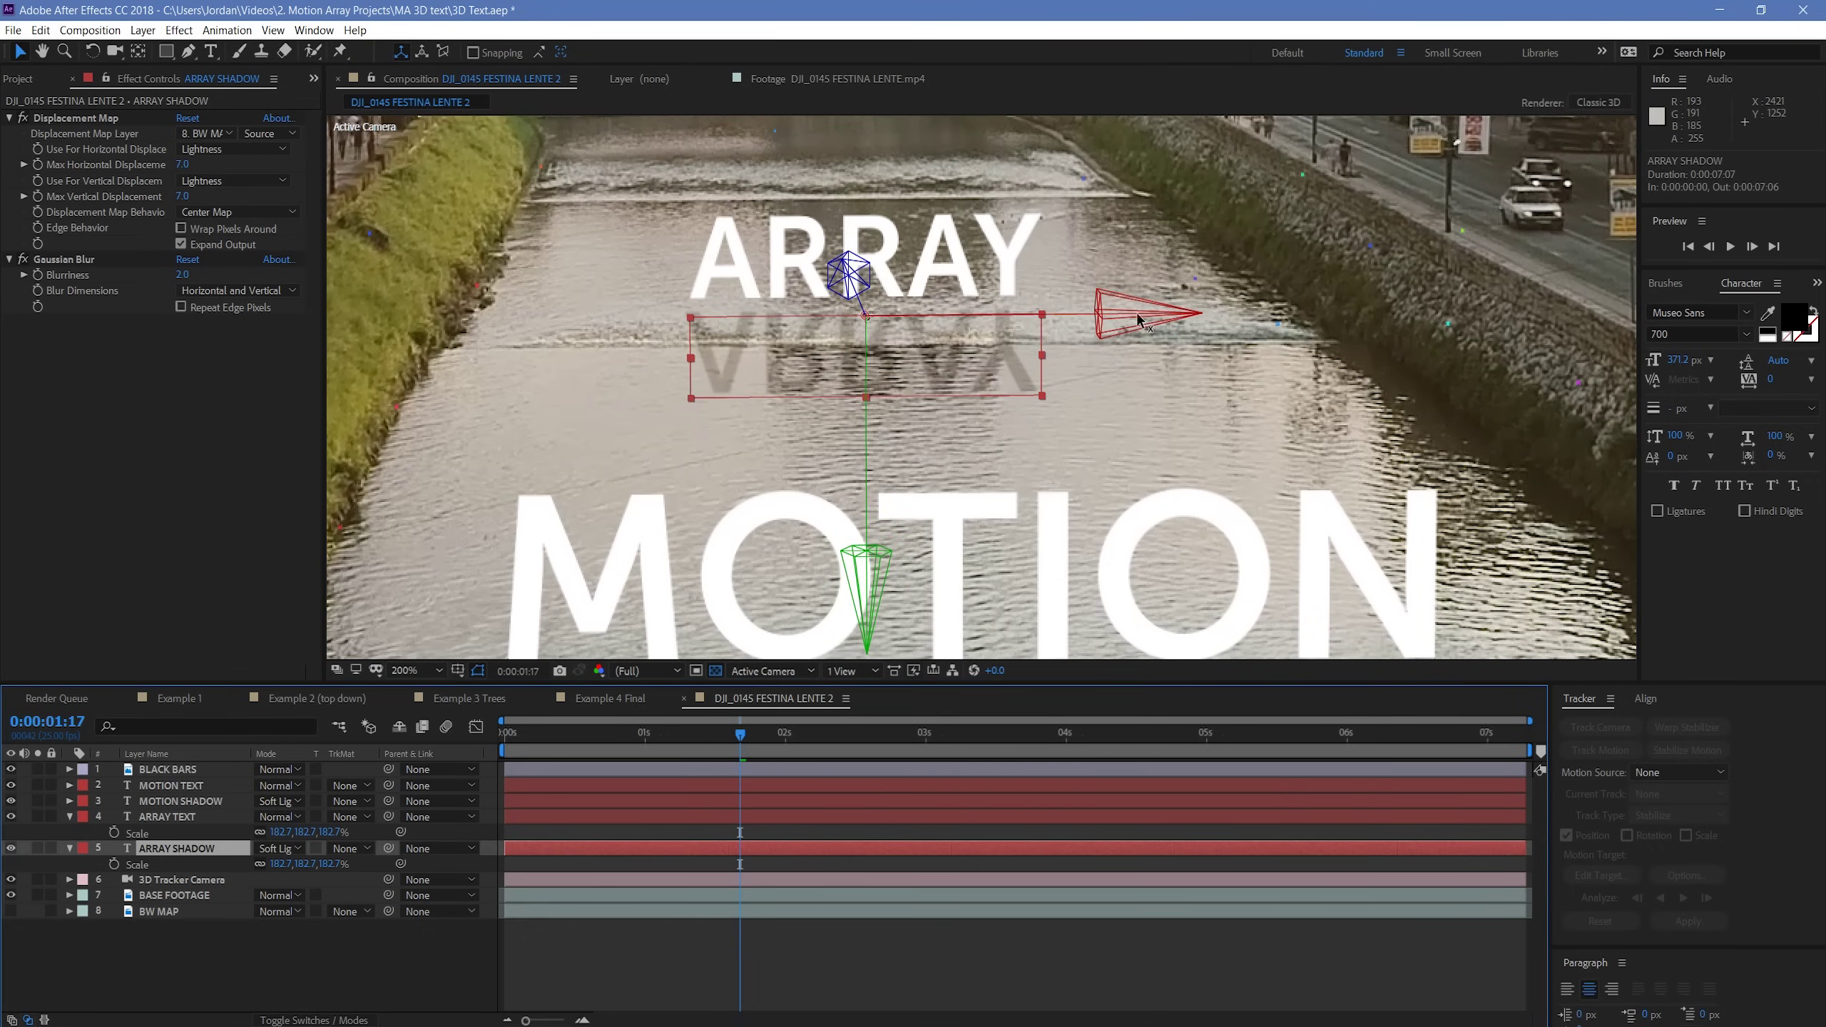
left_click_drag(1133, 317, 1180, 319)
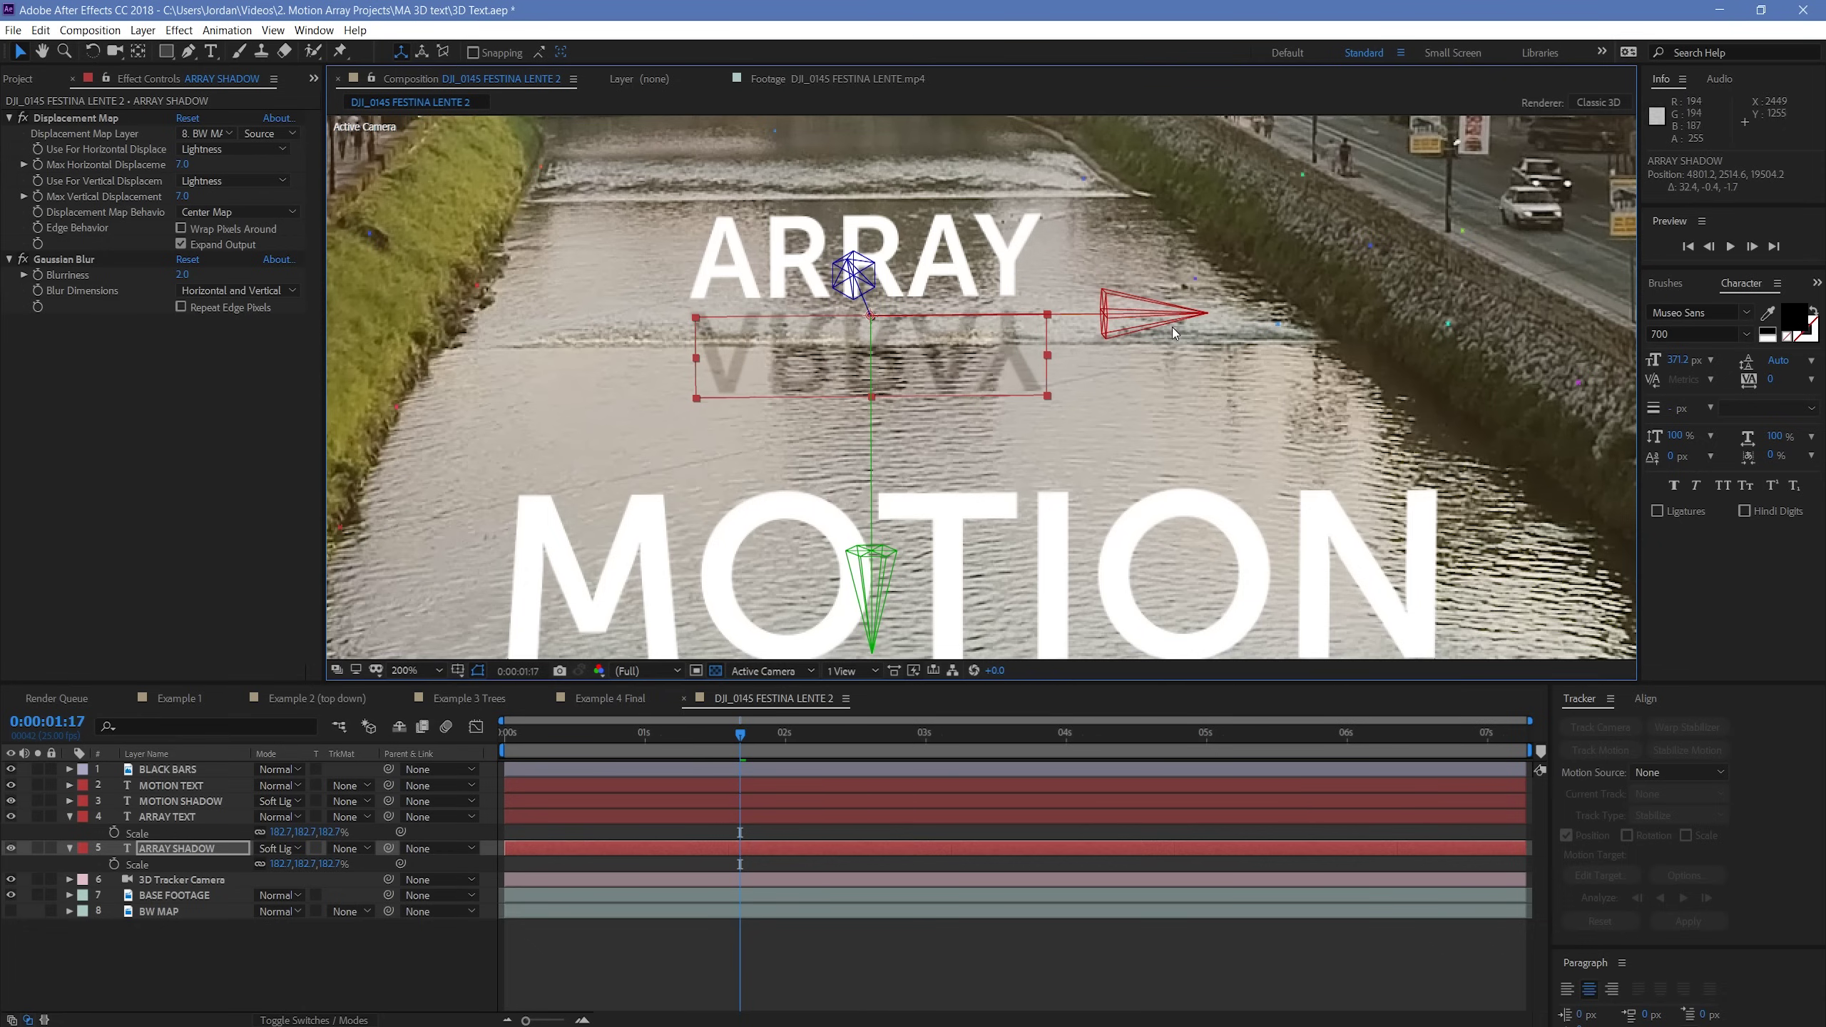
left_click(38, 848)
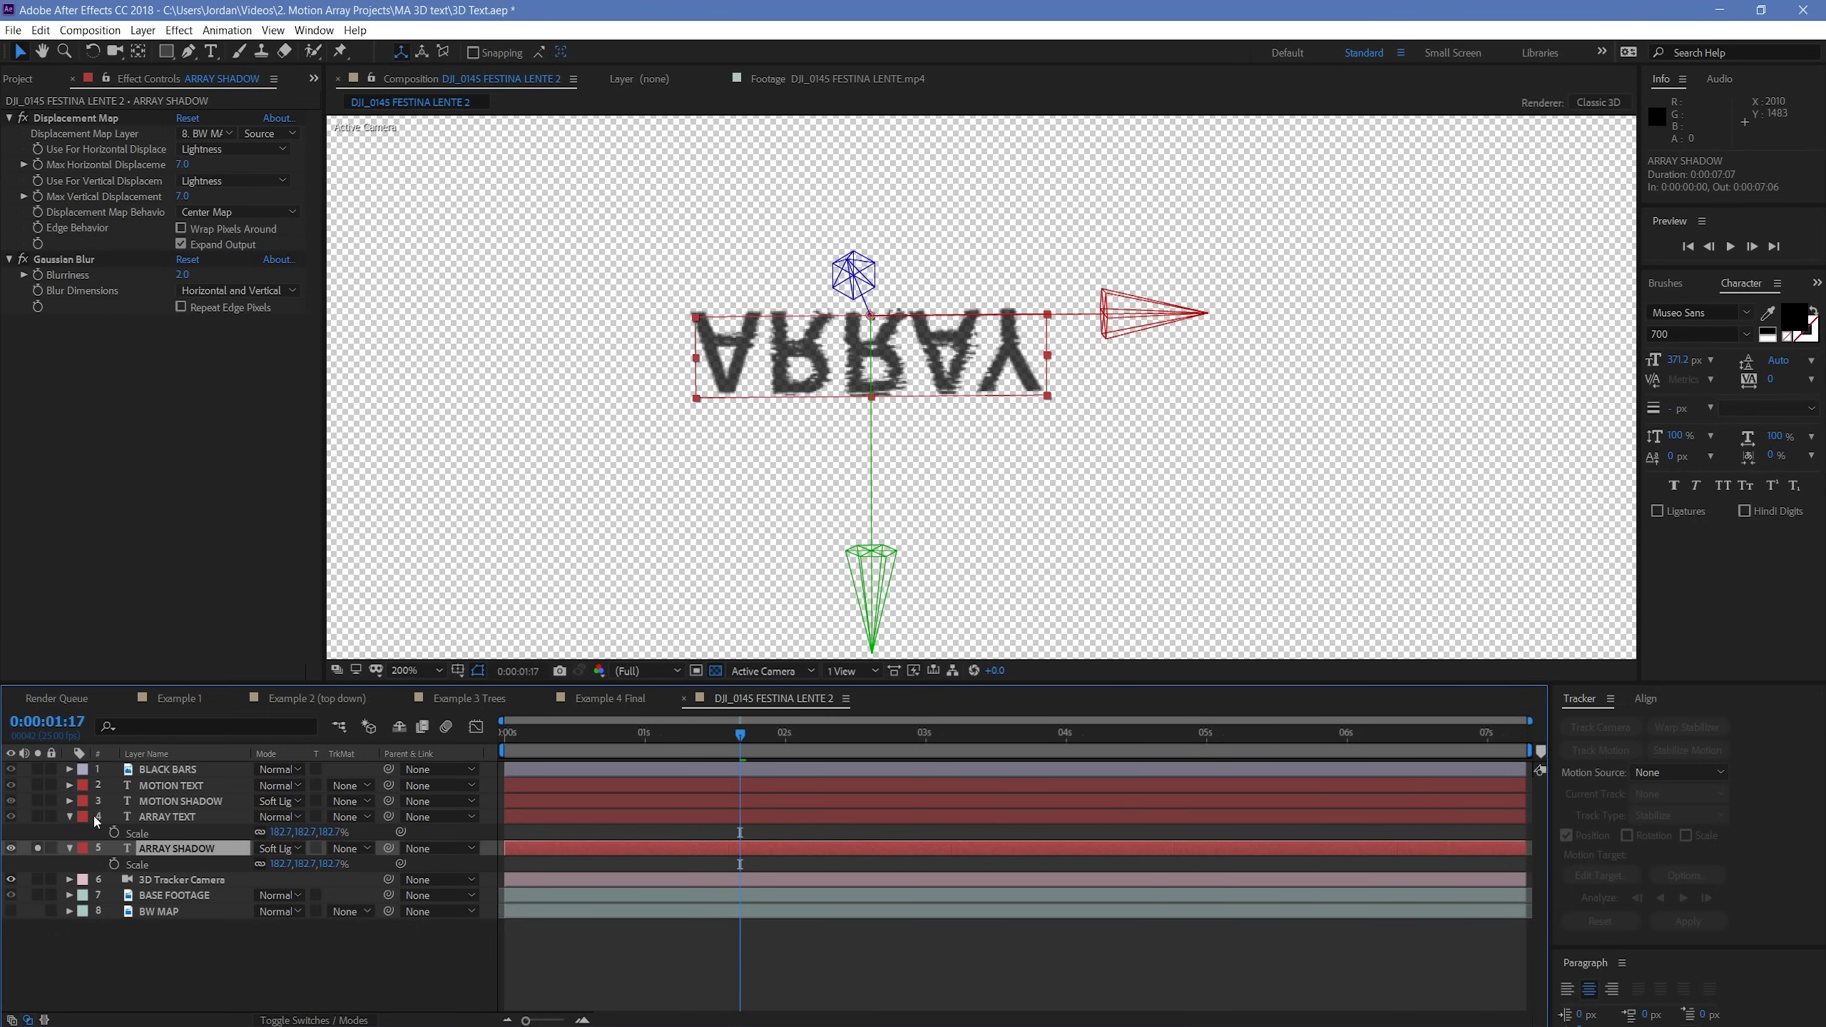
left_click(38, 848)
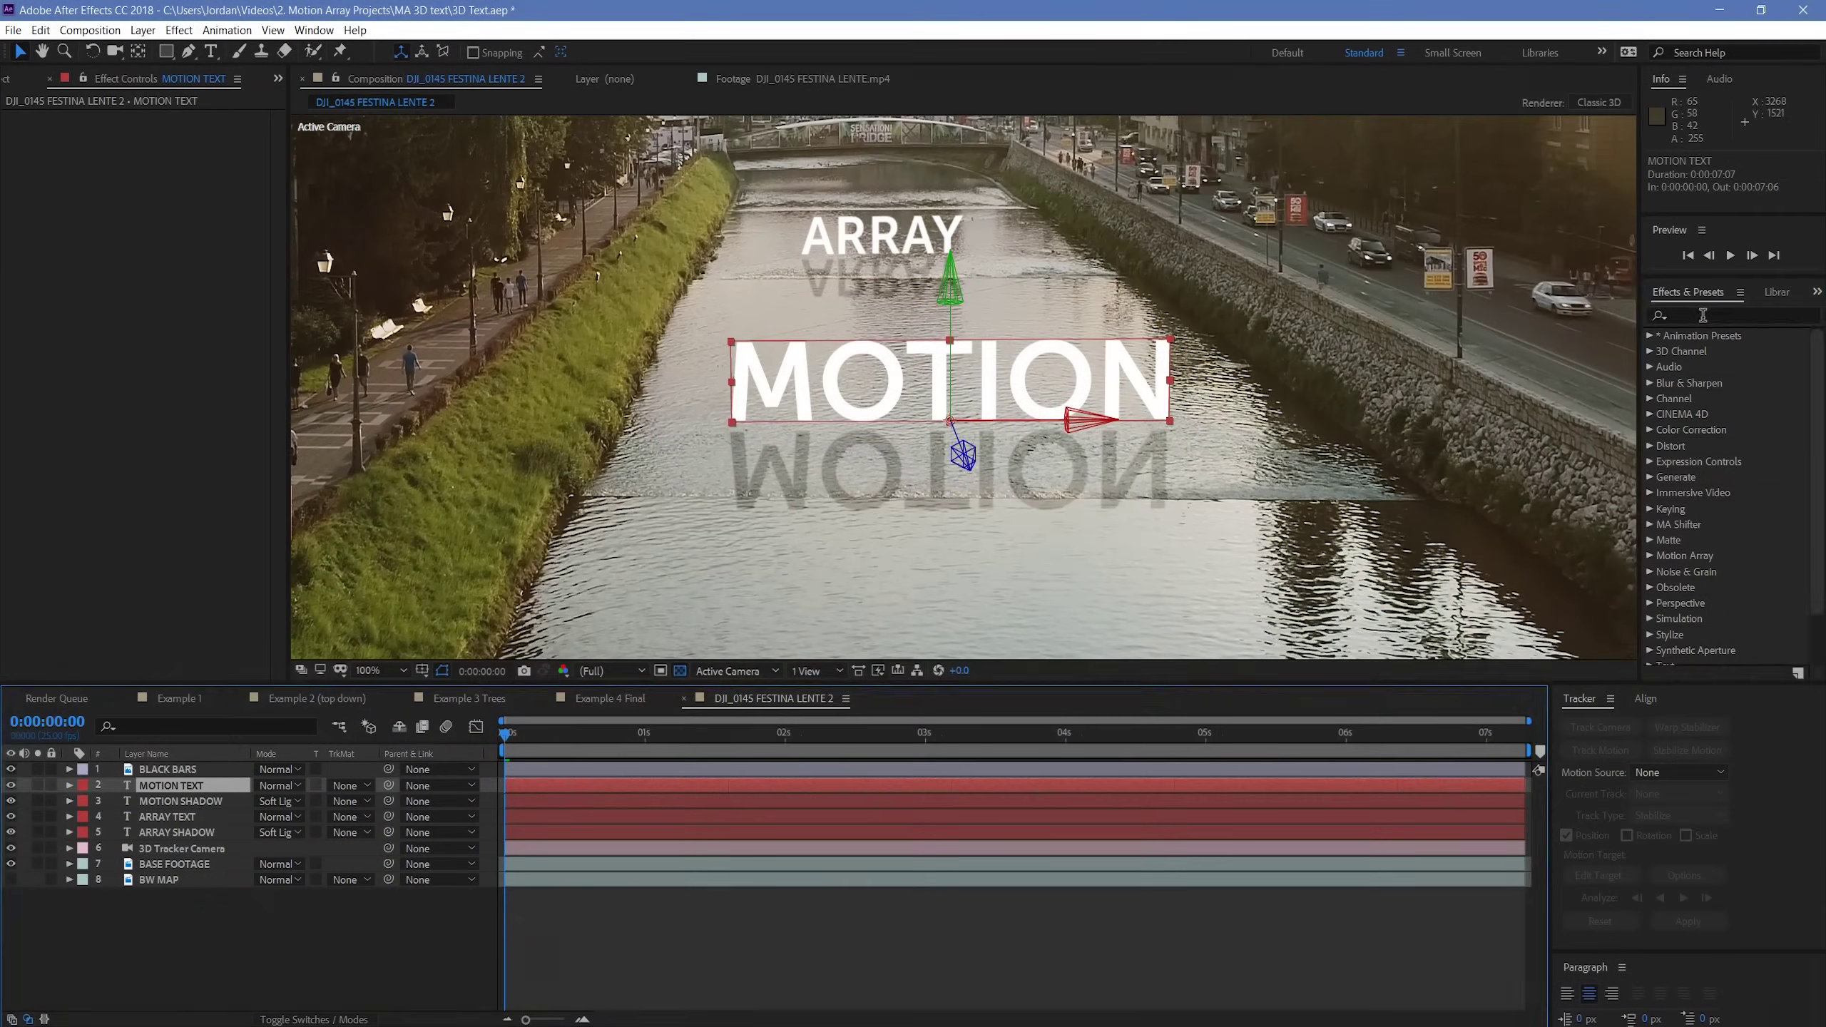
- Apply Gaussian Blur to MOTION TEXT with Blurriness 2
left_click(1703, 315)
type("gauss")
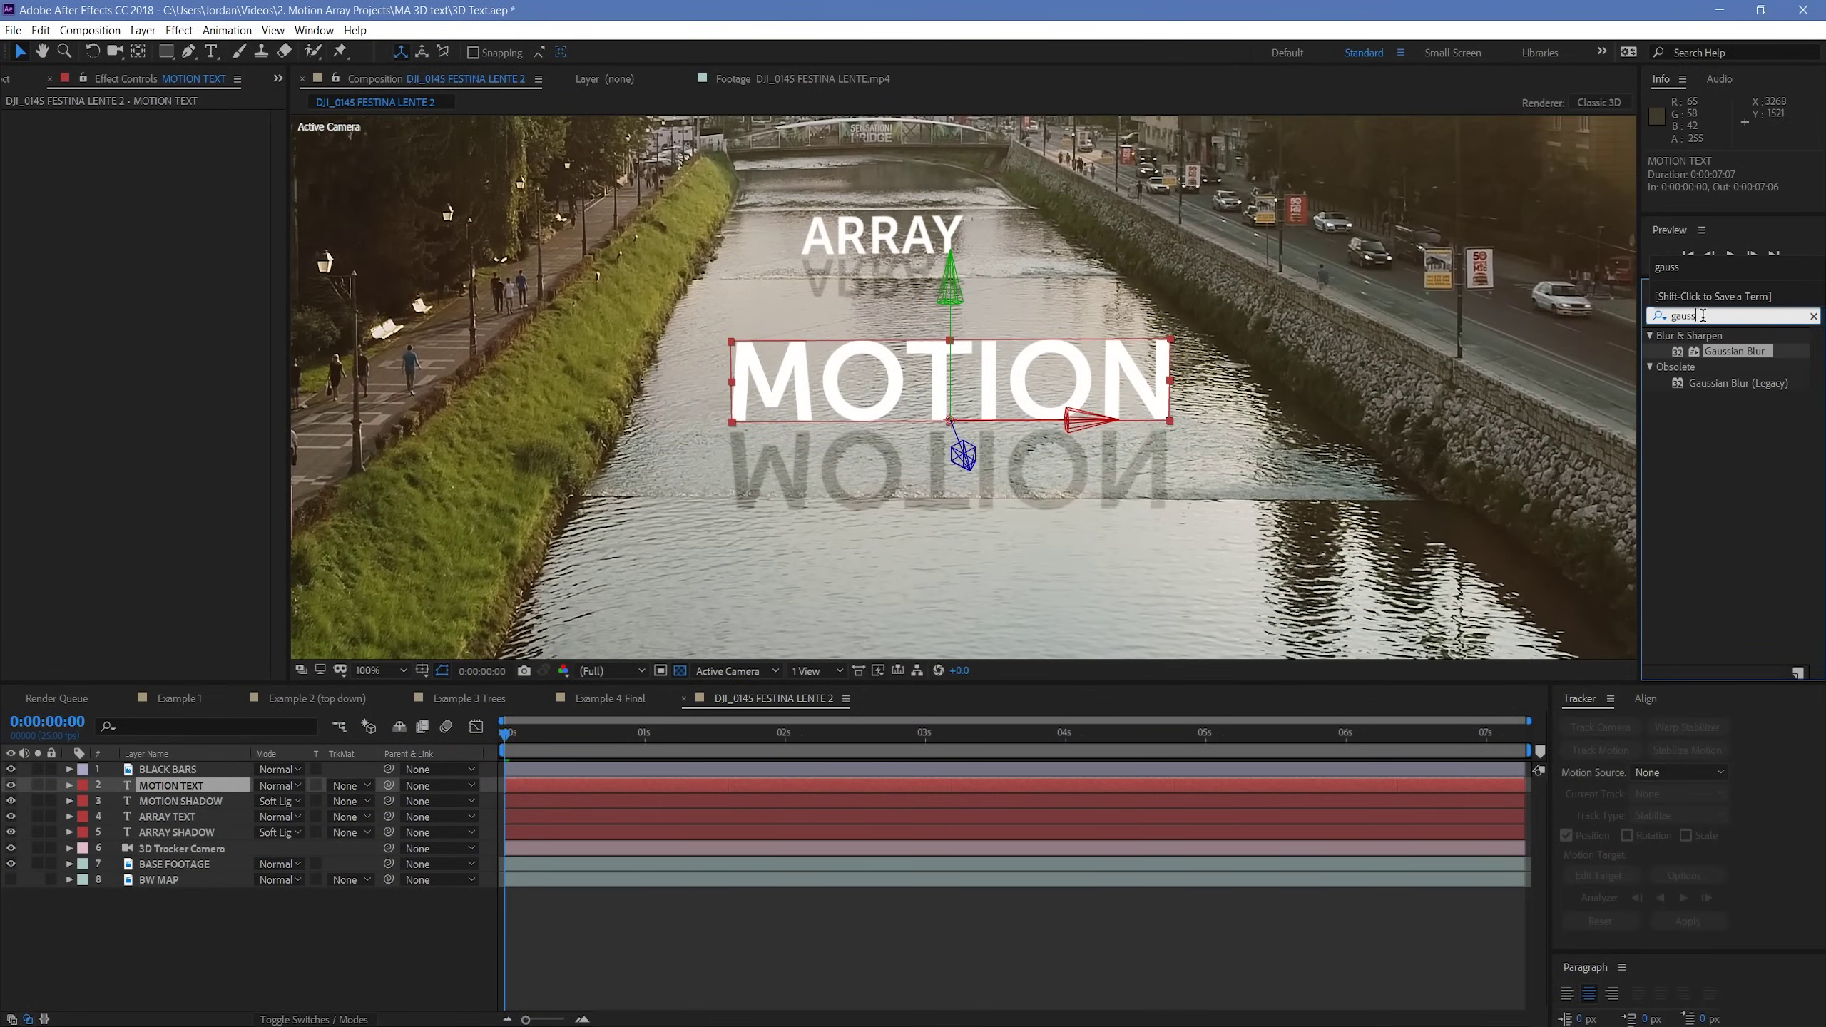
left_click_drag(1734, 351, 733, 784)
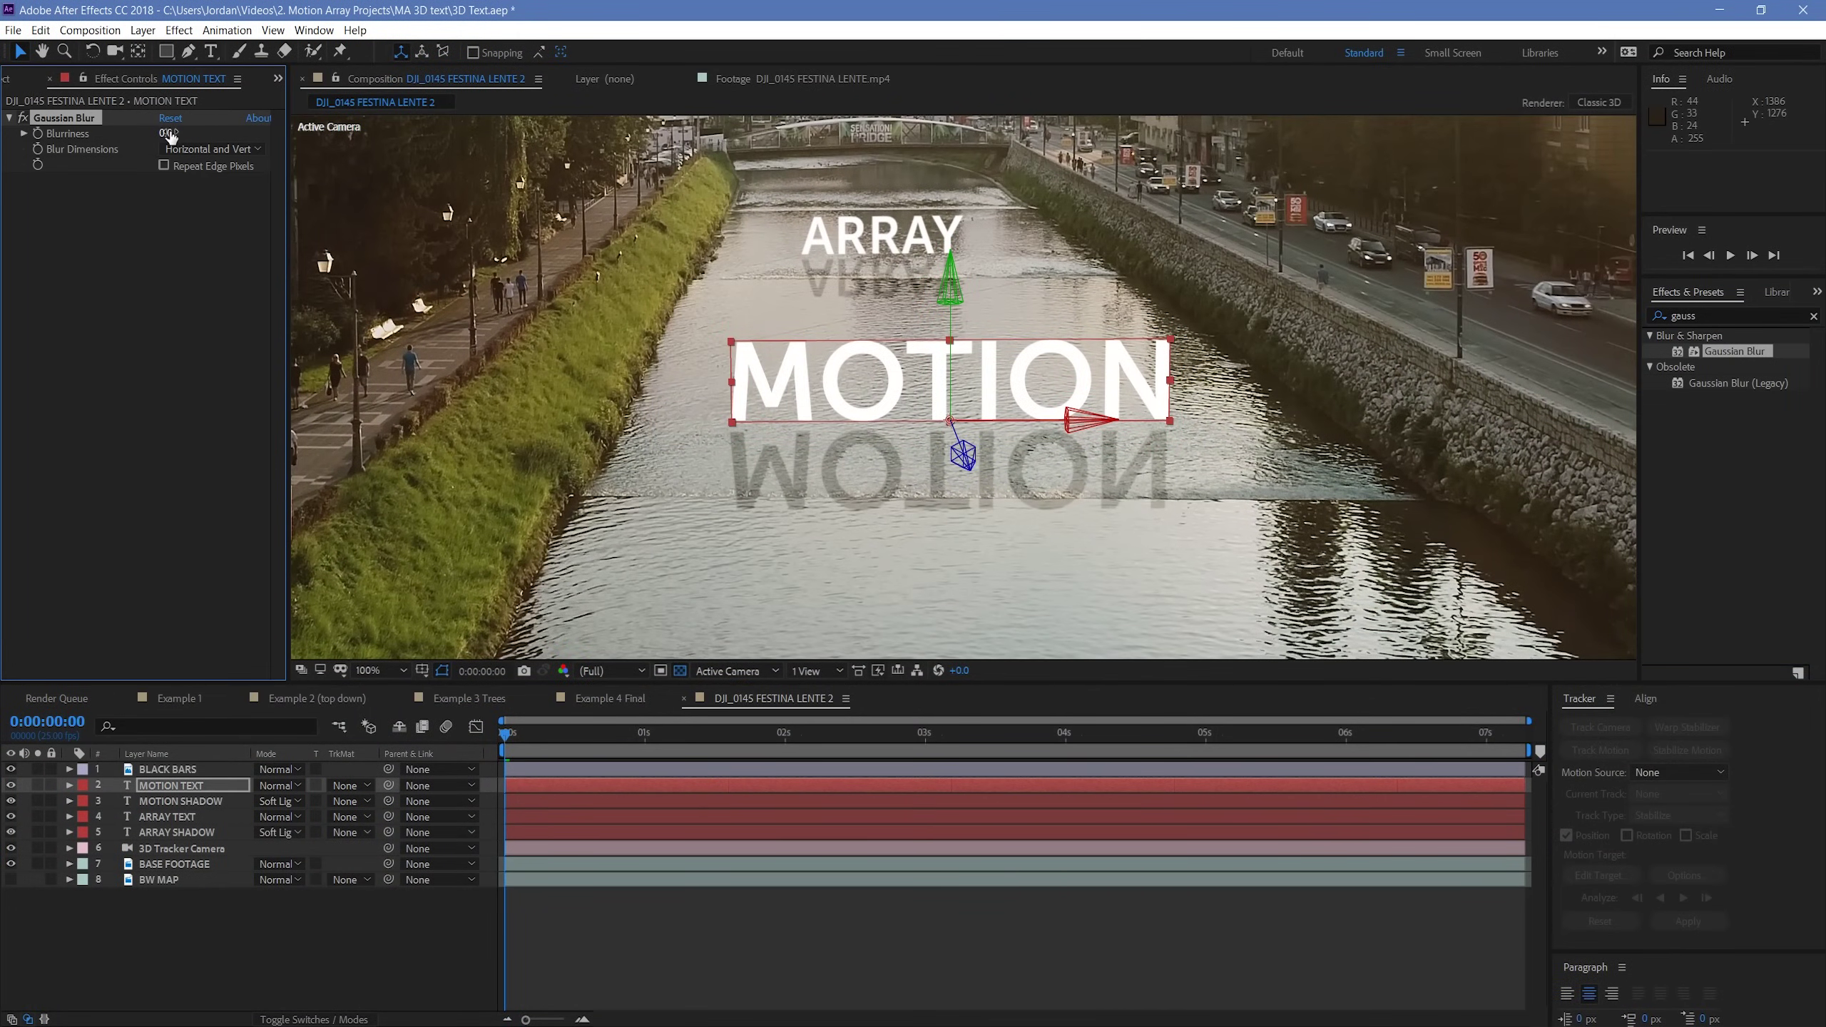
key("Return")
- Zoom in on the MOTION lettering and toggle the blur off to compare sharpness
left_click(841, 956)
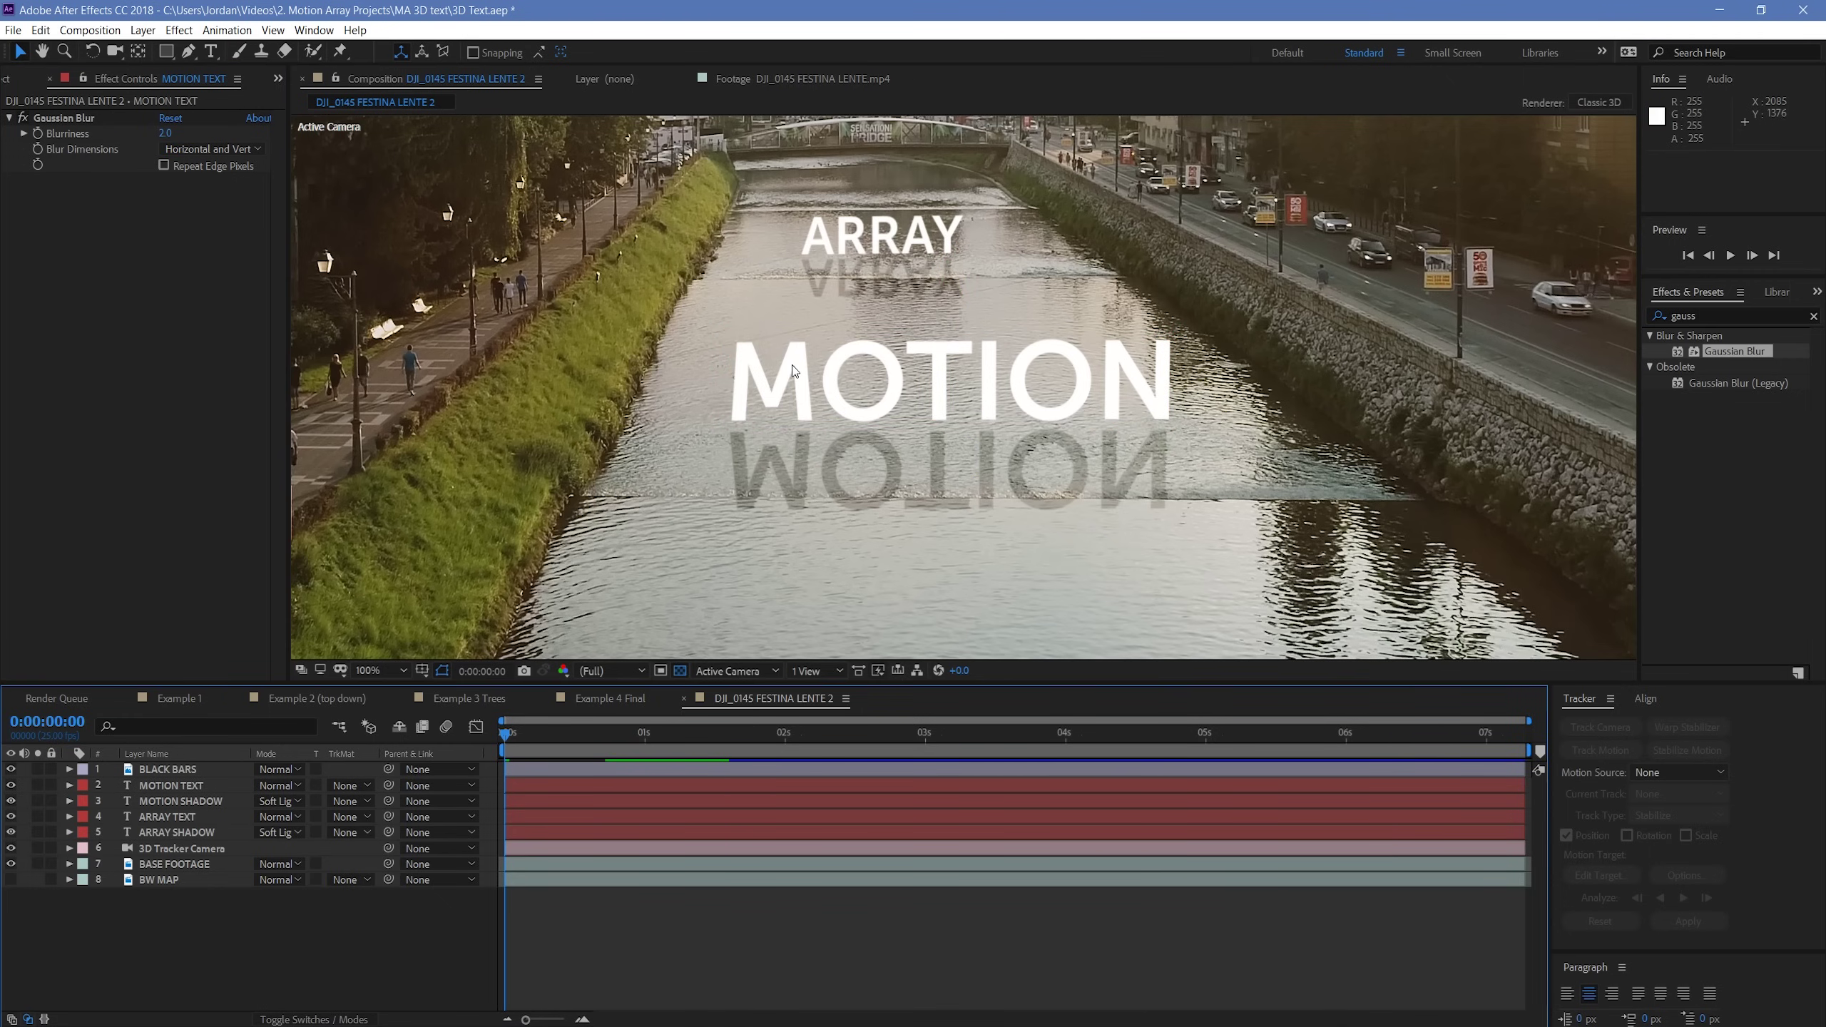
key("period")
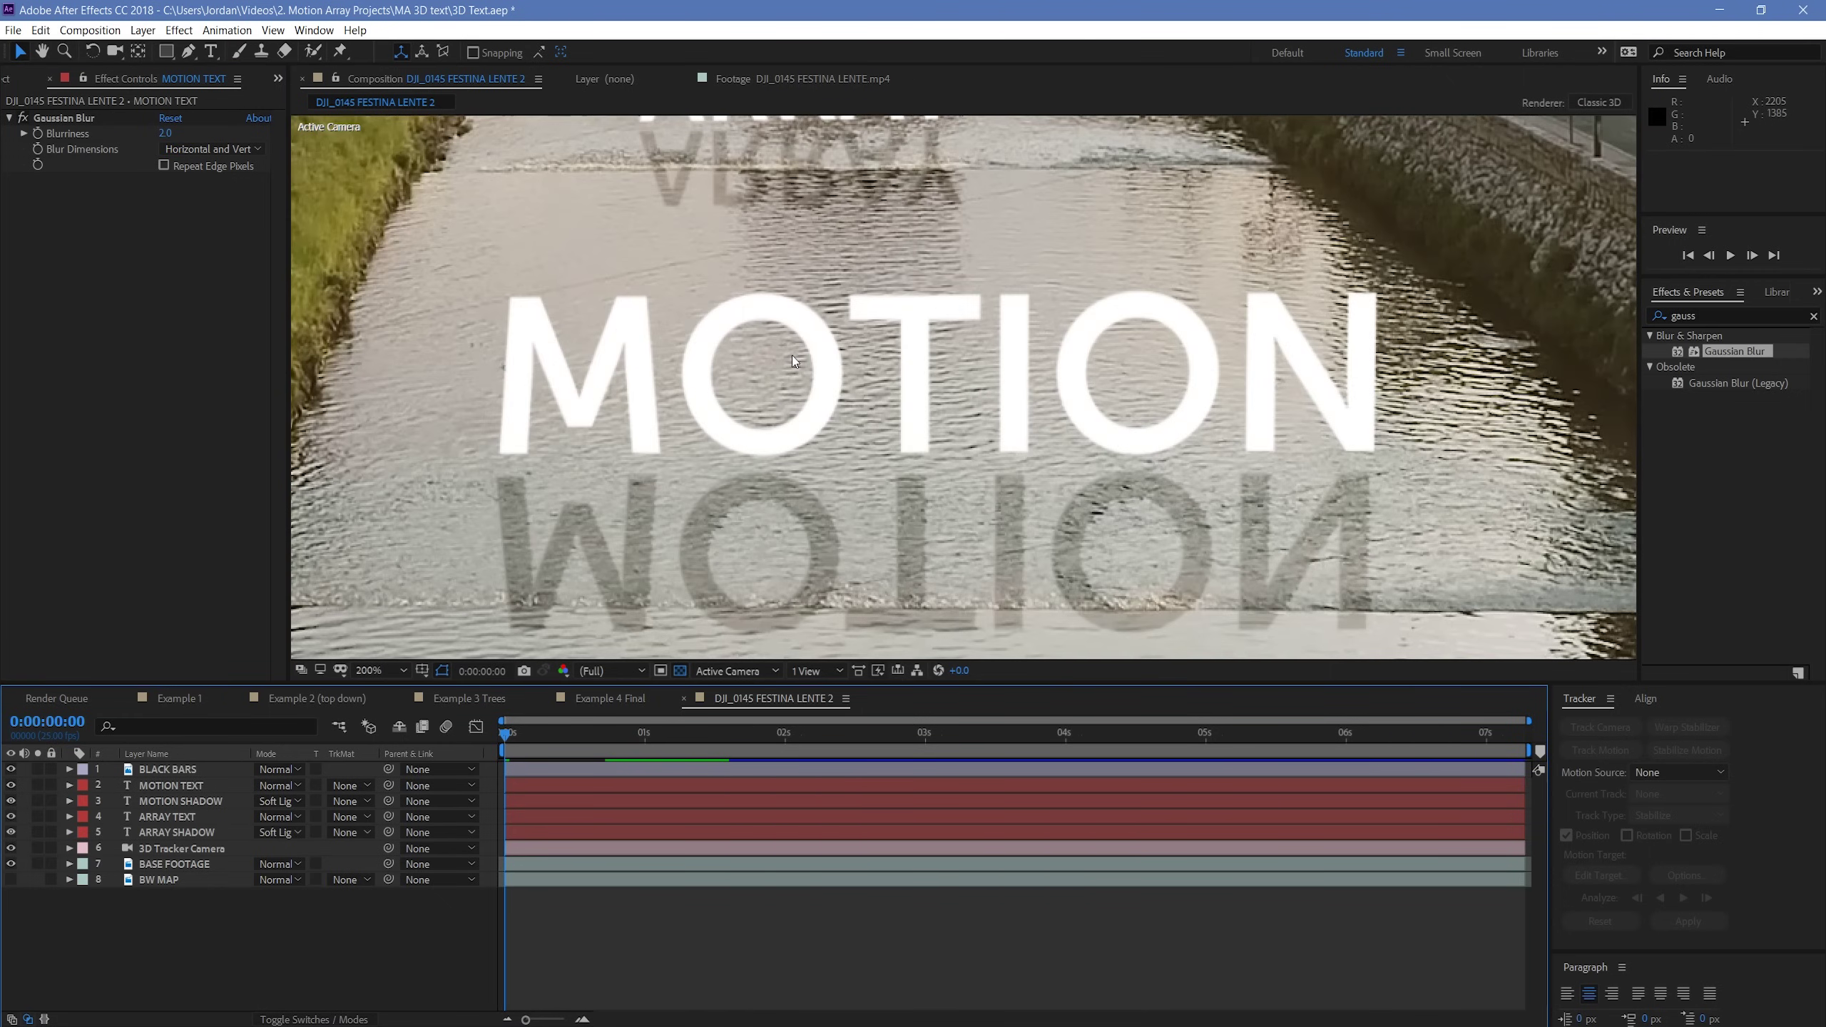
left_click_drag(792, 355, 1031, 372)
scroll(975, 412, "up", 2)
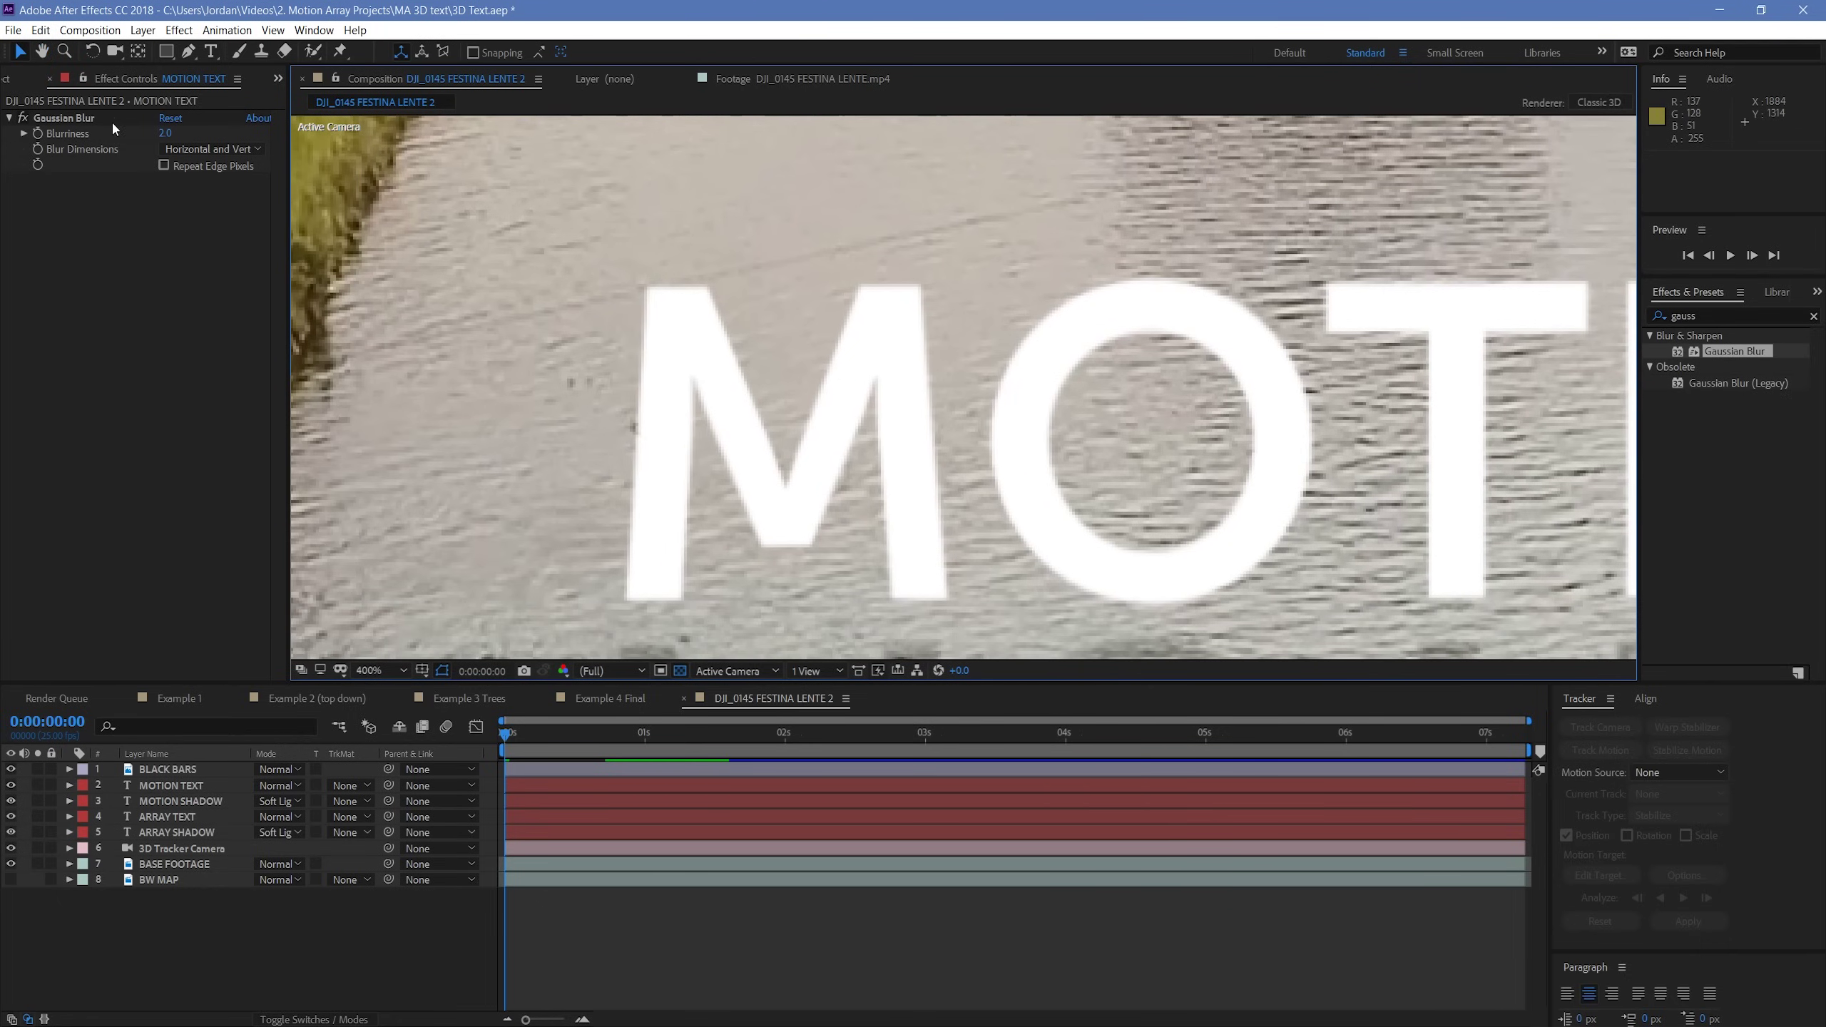
left_click(22, 119)
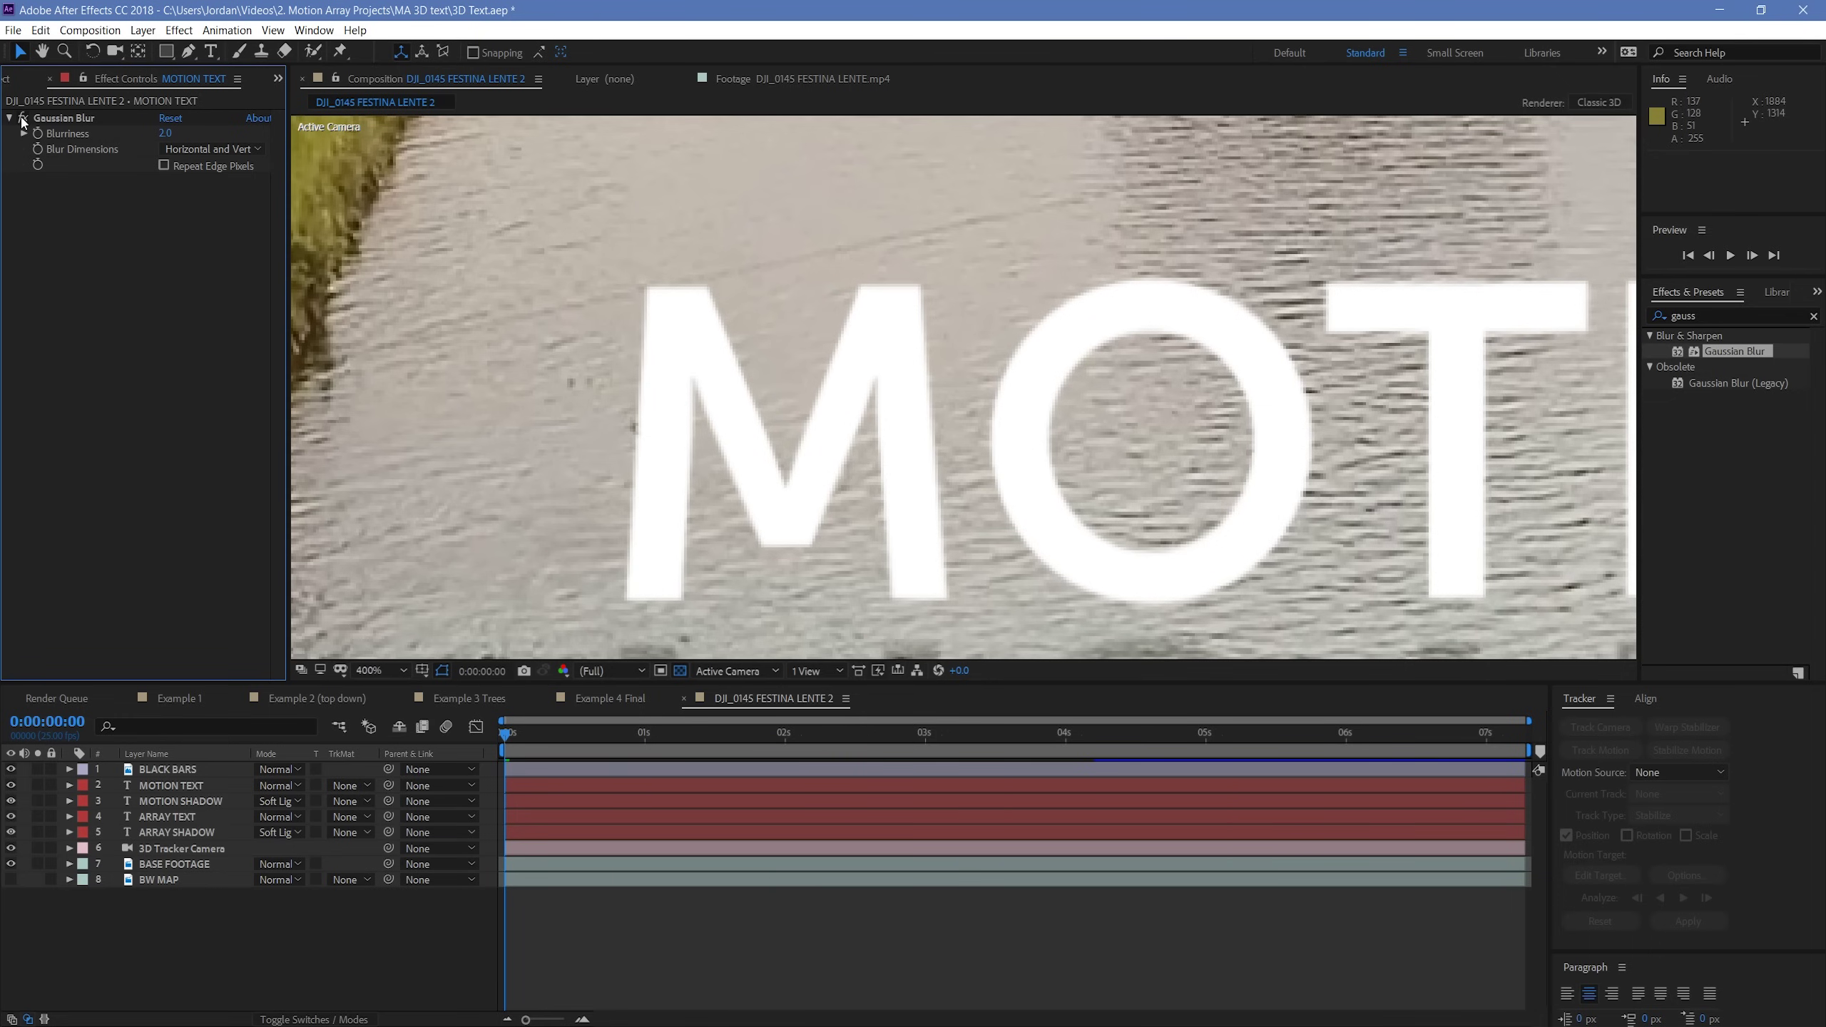
scroll(679, 331, "down", 5)
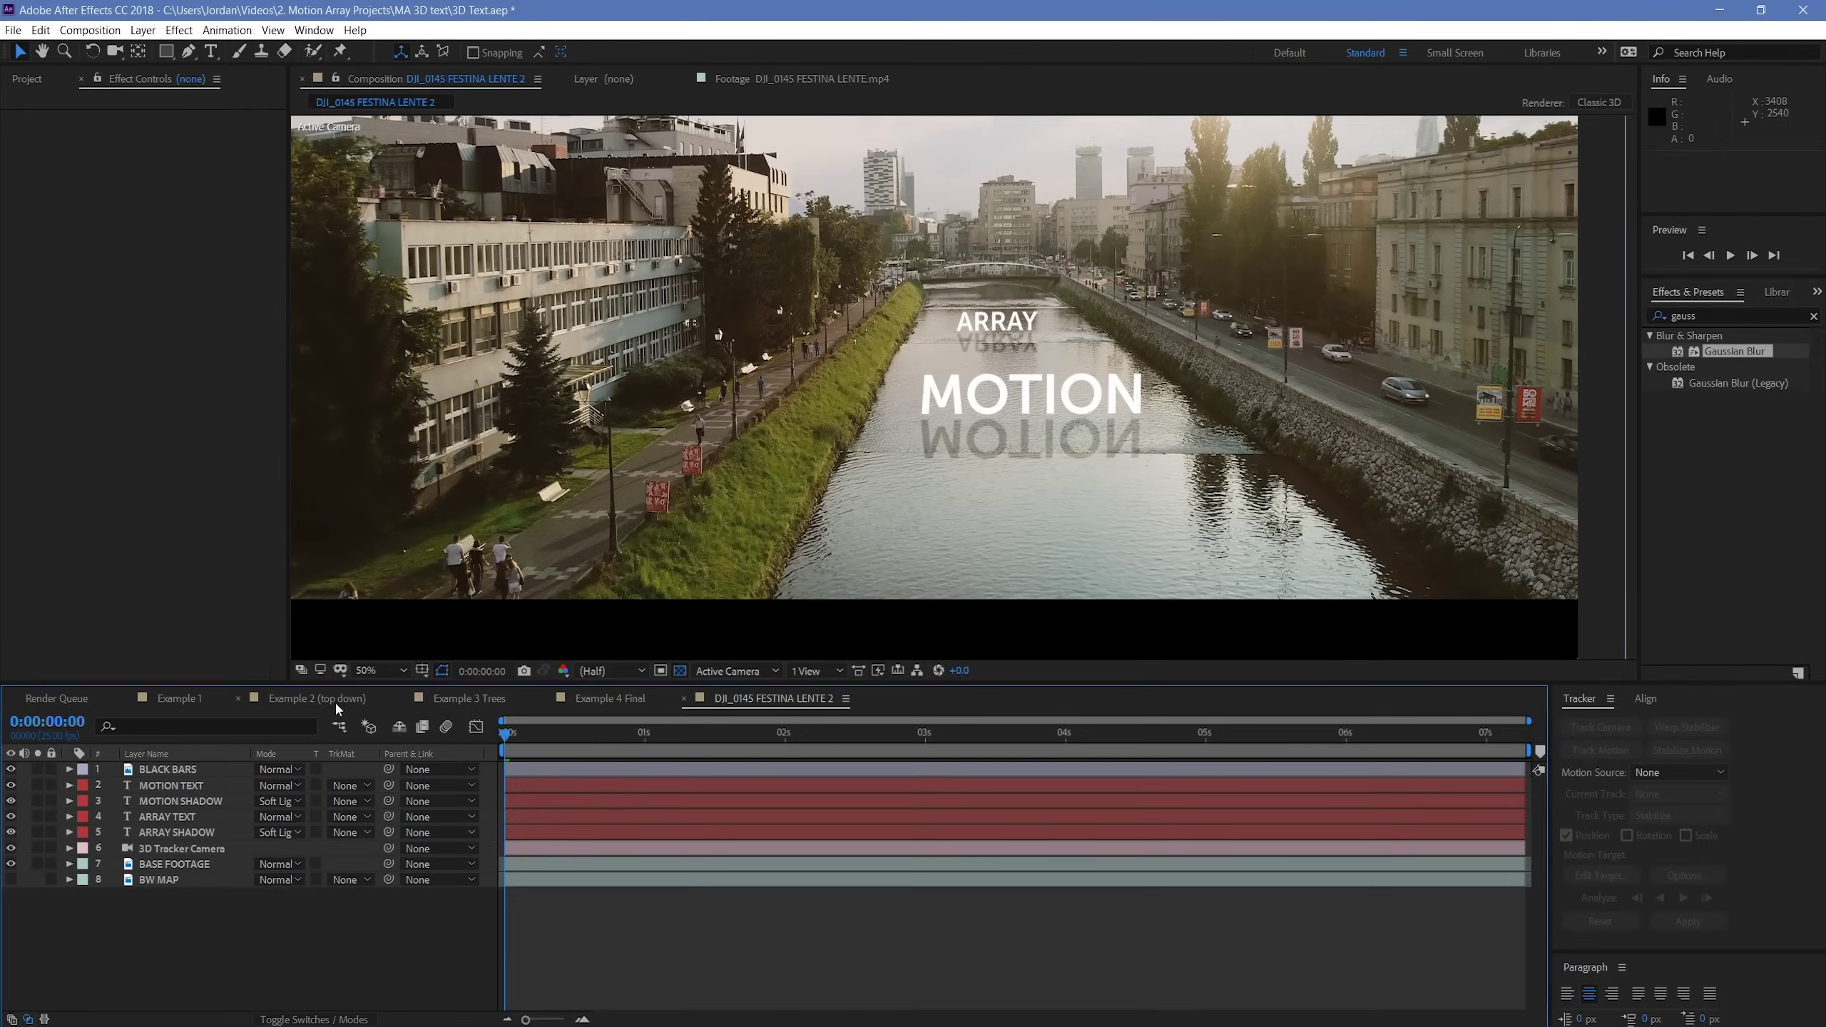
- In Example 2 (top down), push the MOTION ARRAY layer back in depth and shift it left and down
left_click(333, 701)
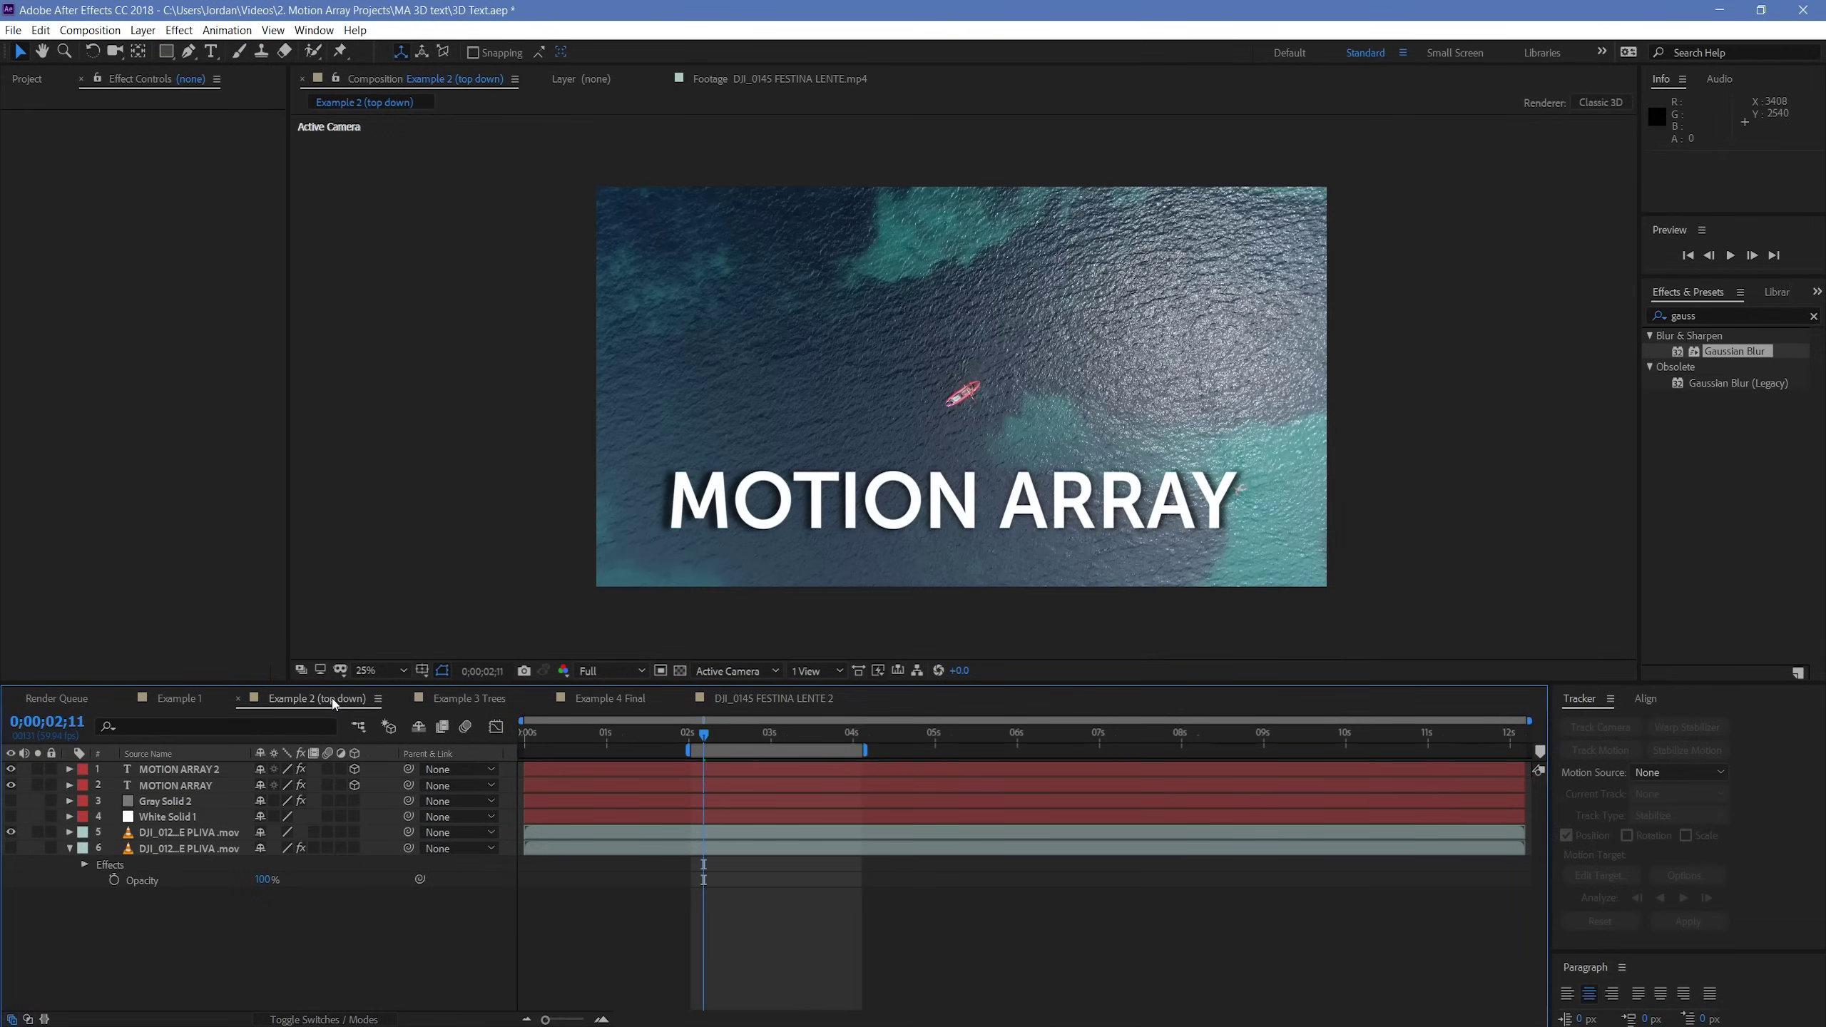
left_click(564, 786)
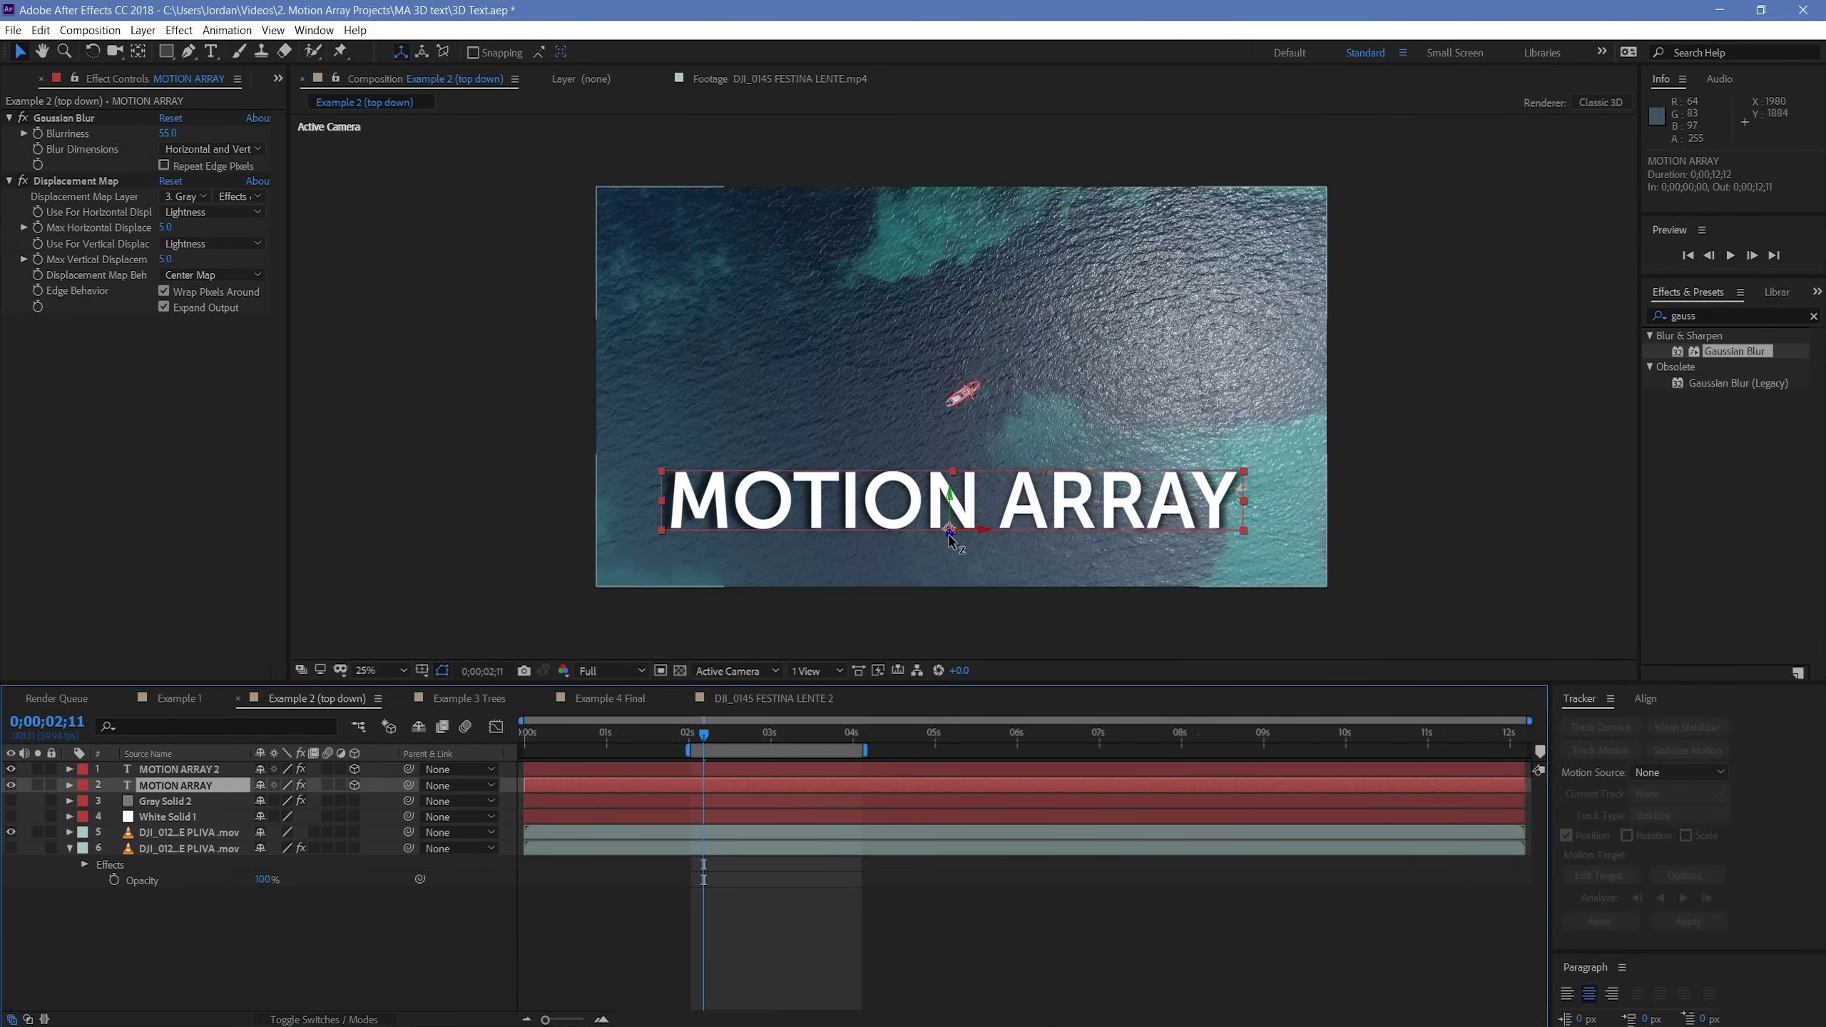
left_click_drag(949, 538, 1078, 532)
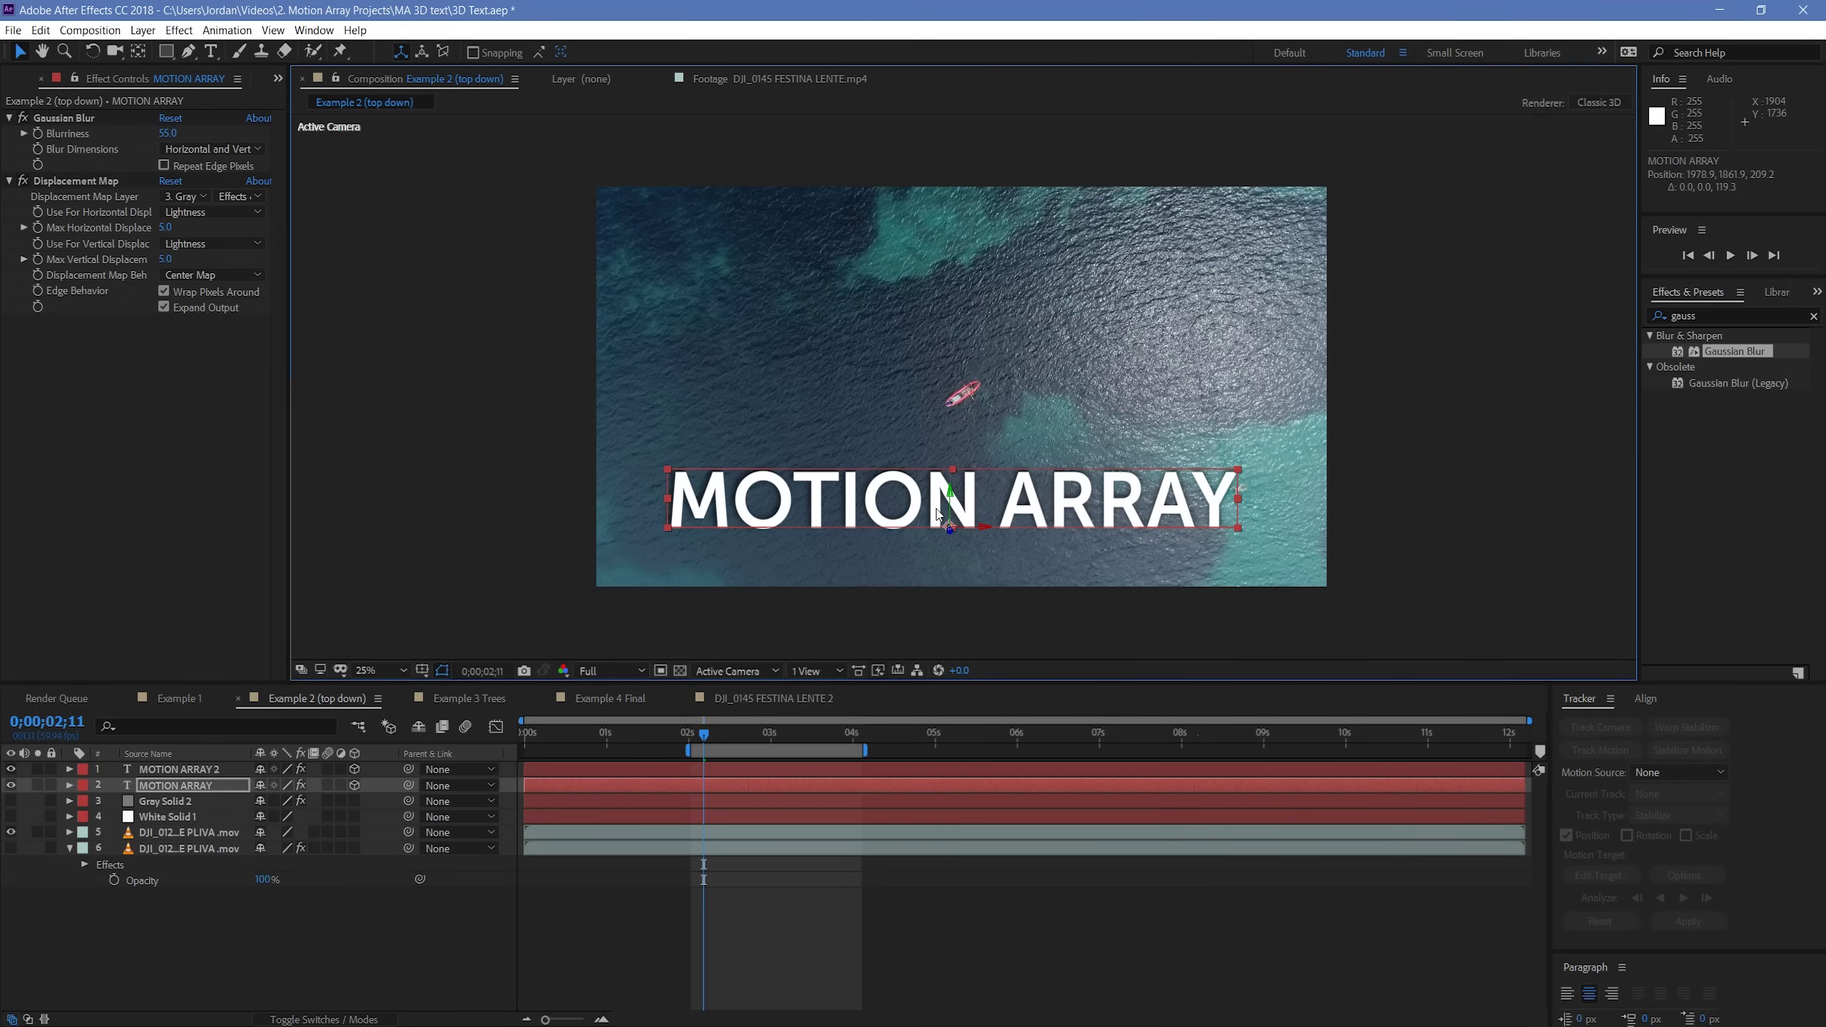
left_click_drag(937, 514, 930, 530)
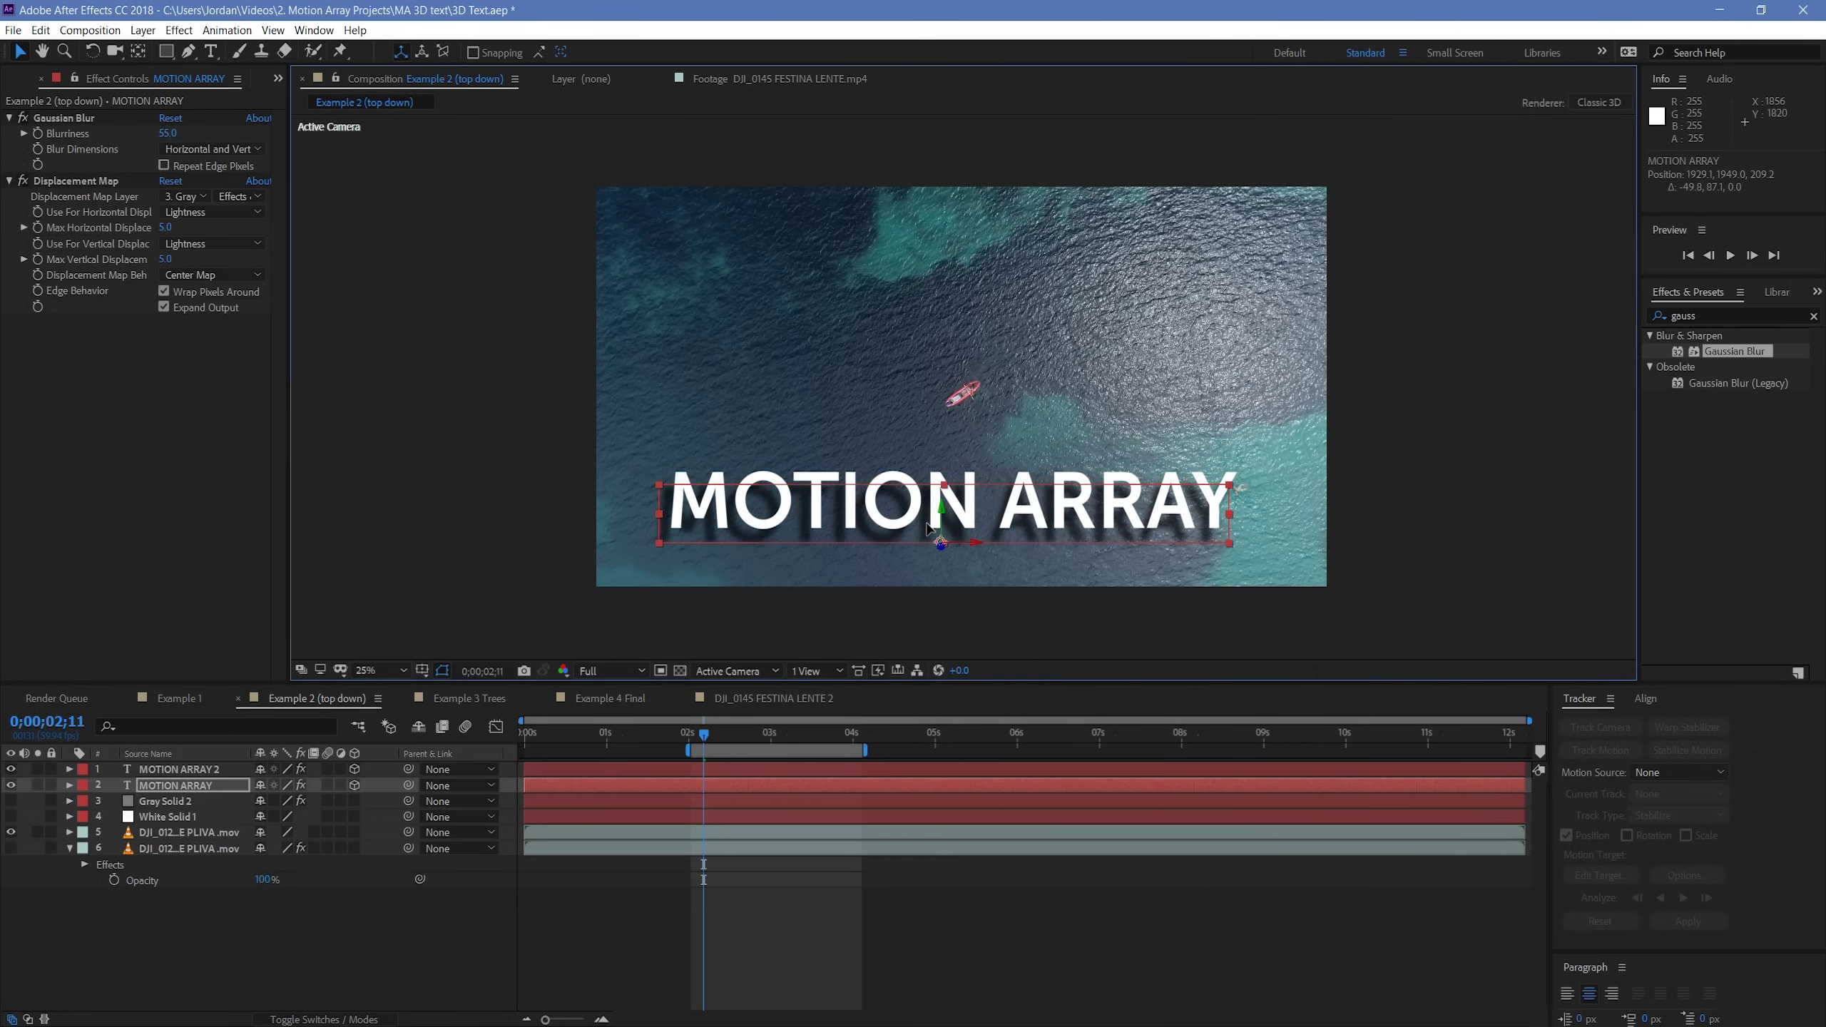
left_click(996, 914)
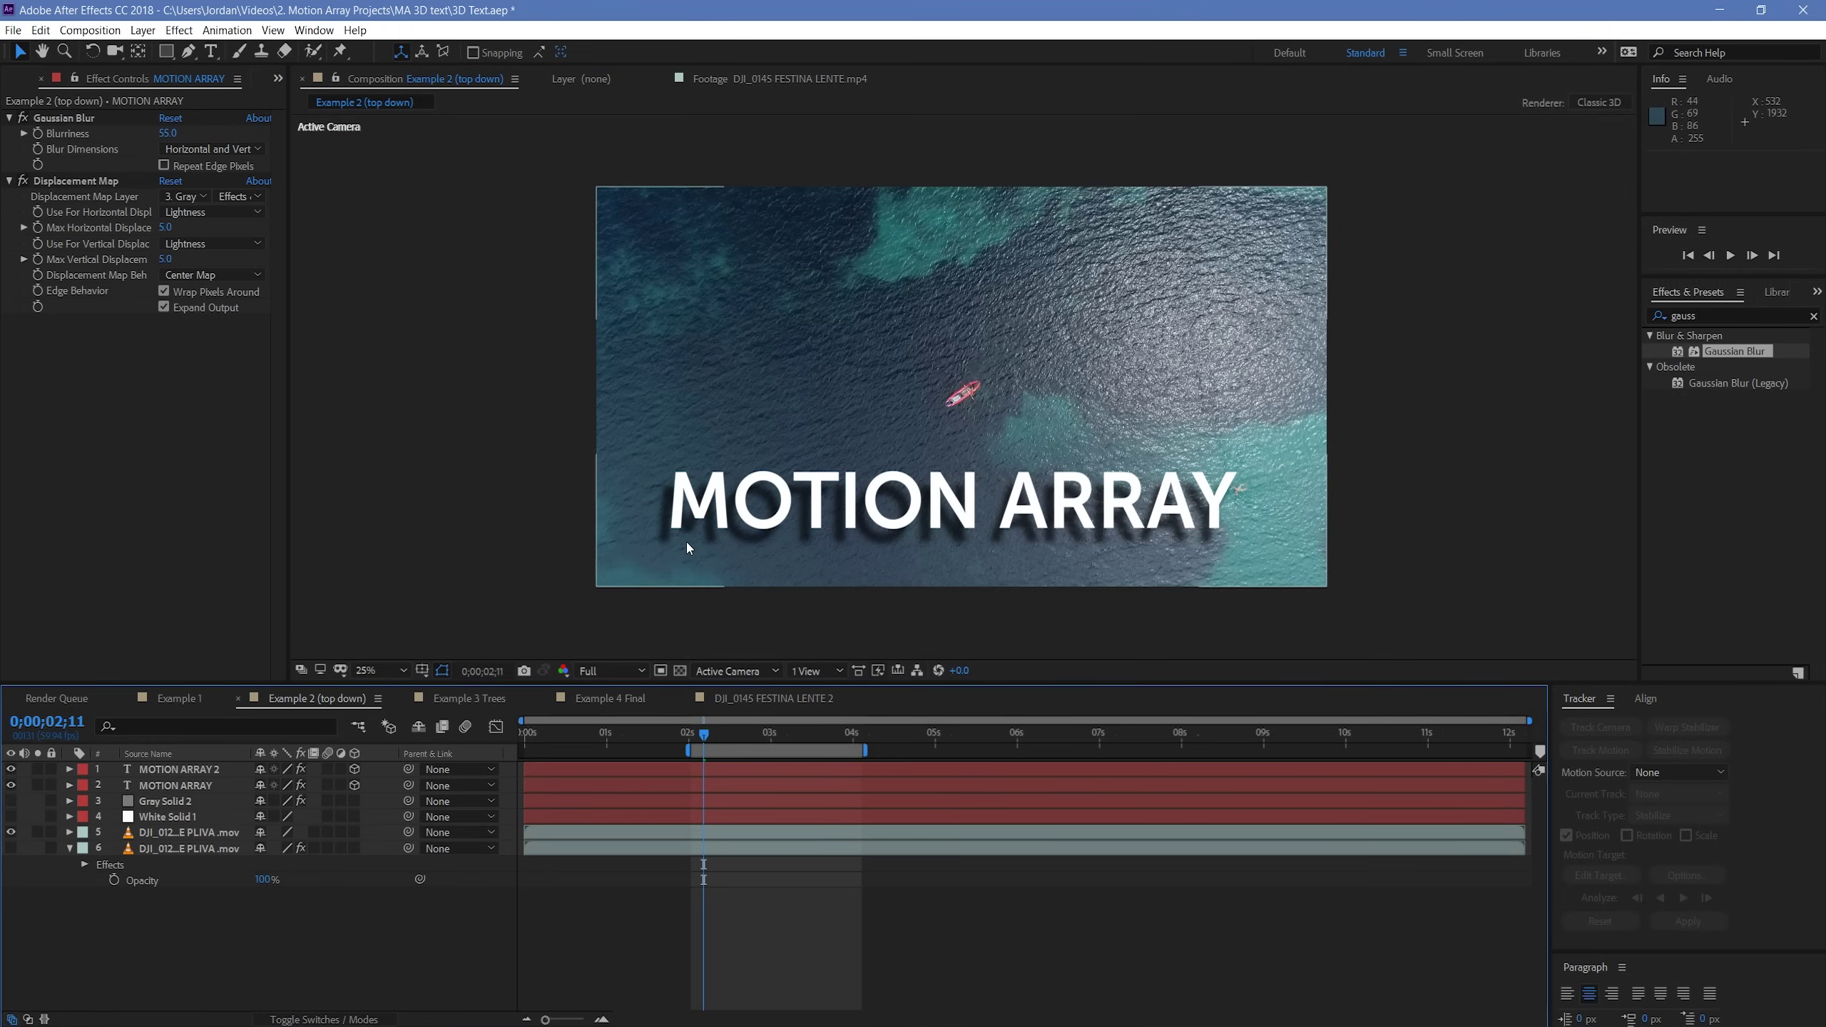
- Nudge MOTION ARRAY slightly up and set the playhead to 0;00;02;04
left_click(662, 541)
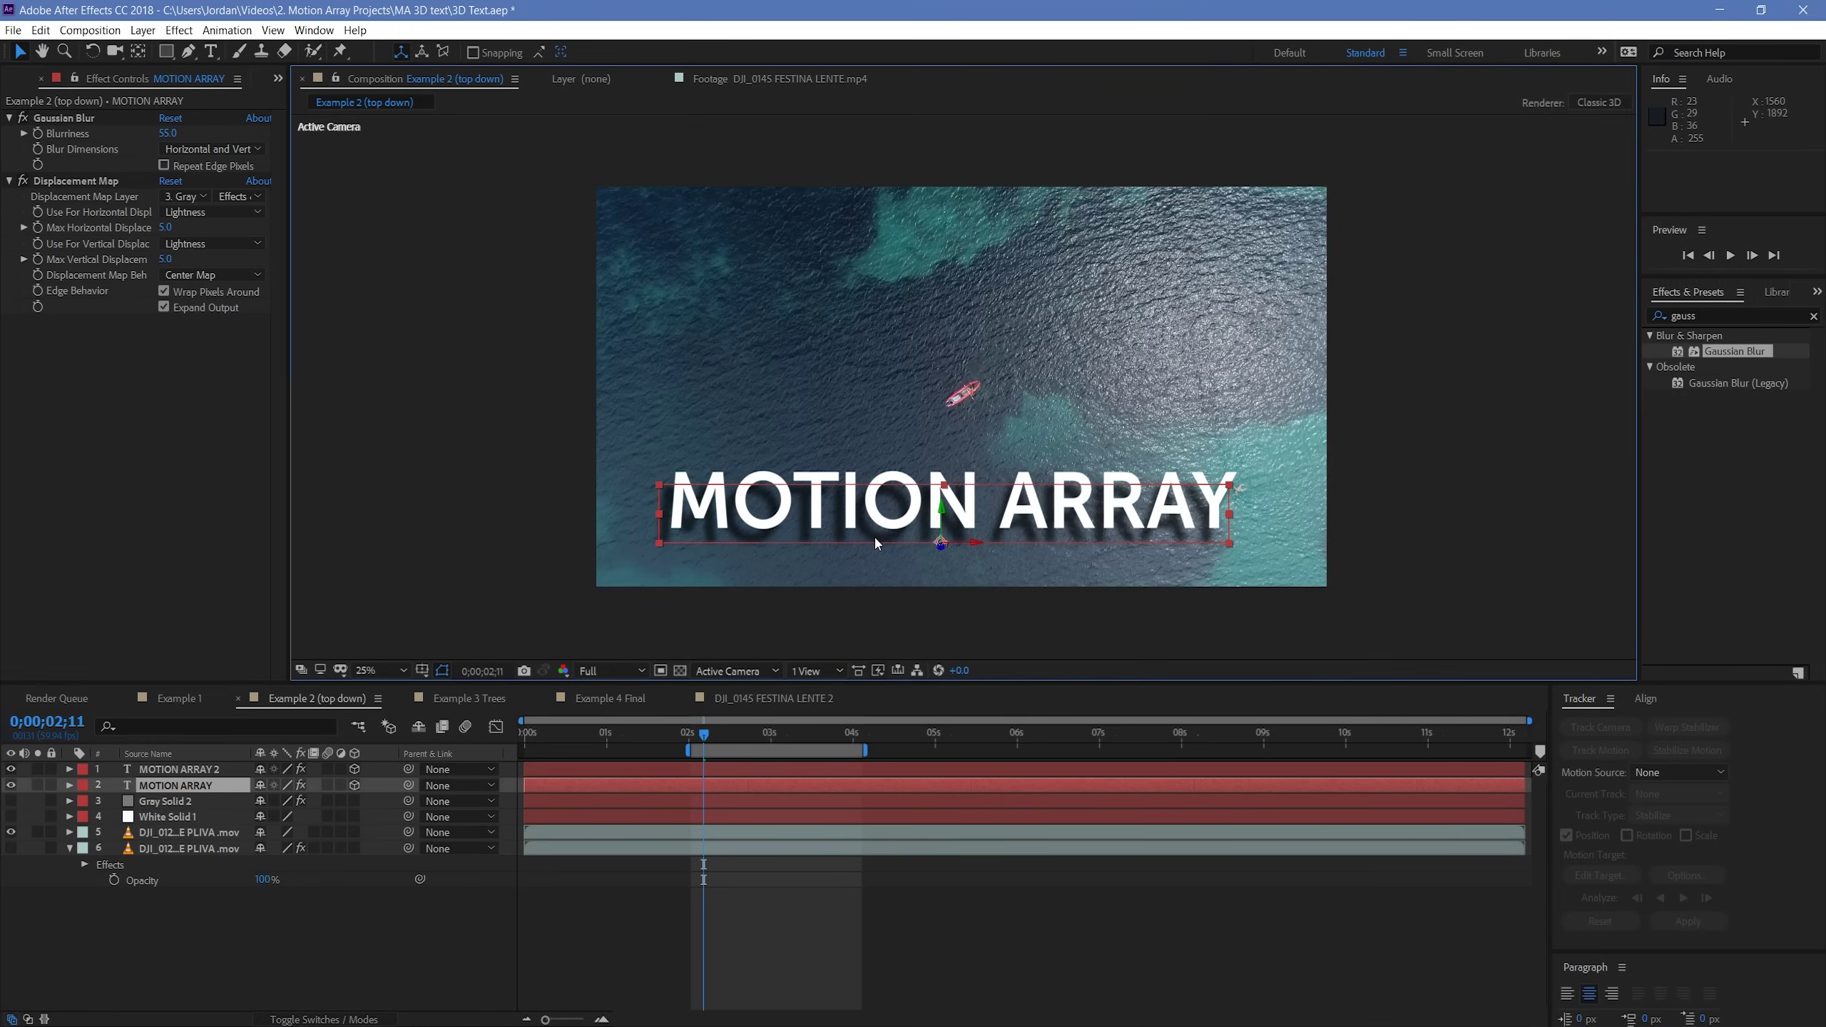
left_click_drag(876, 542, 875, 539)
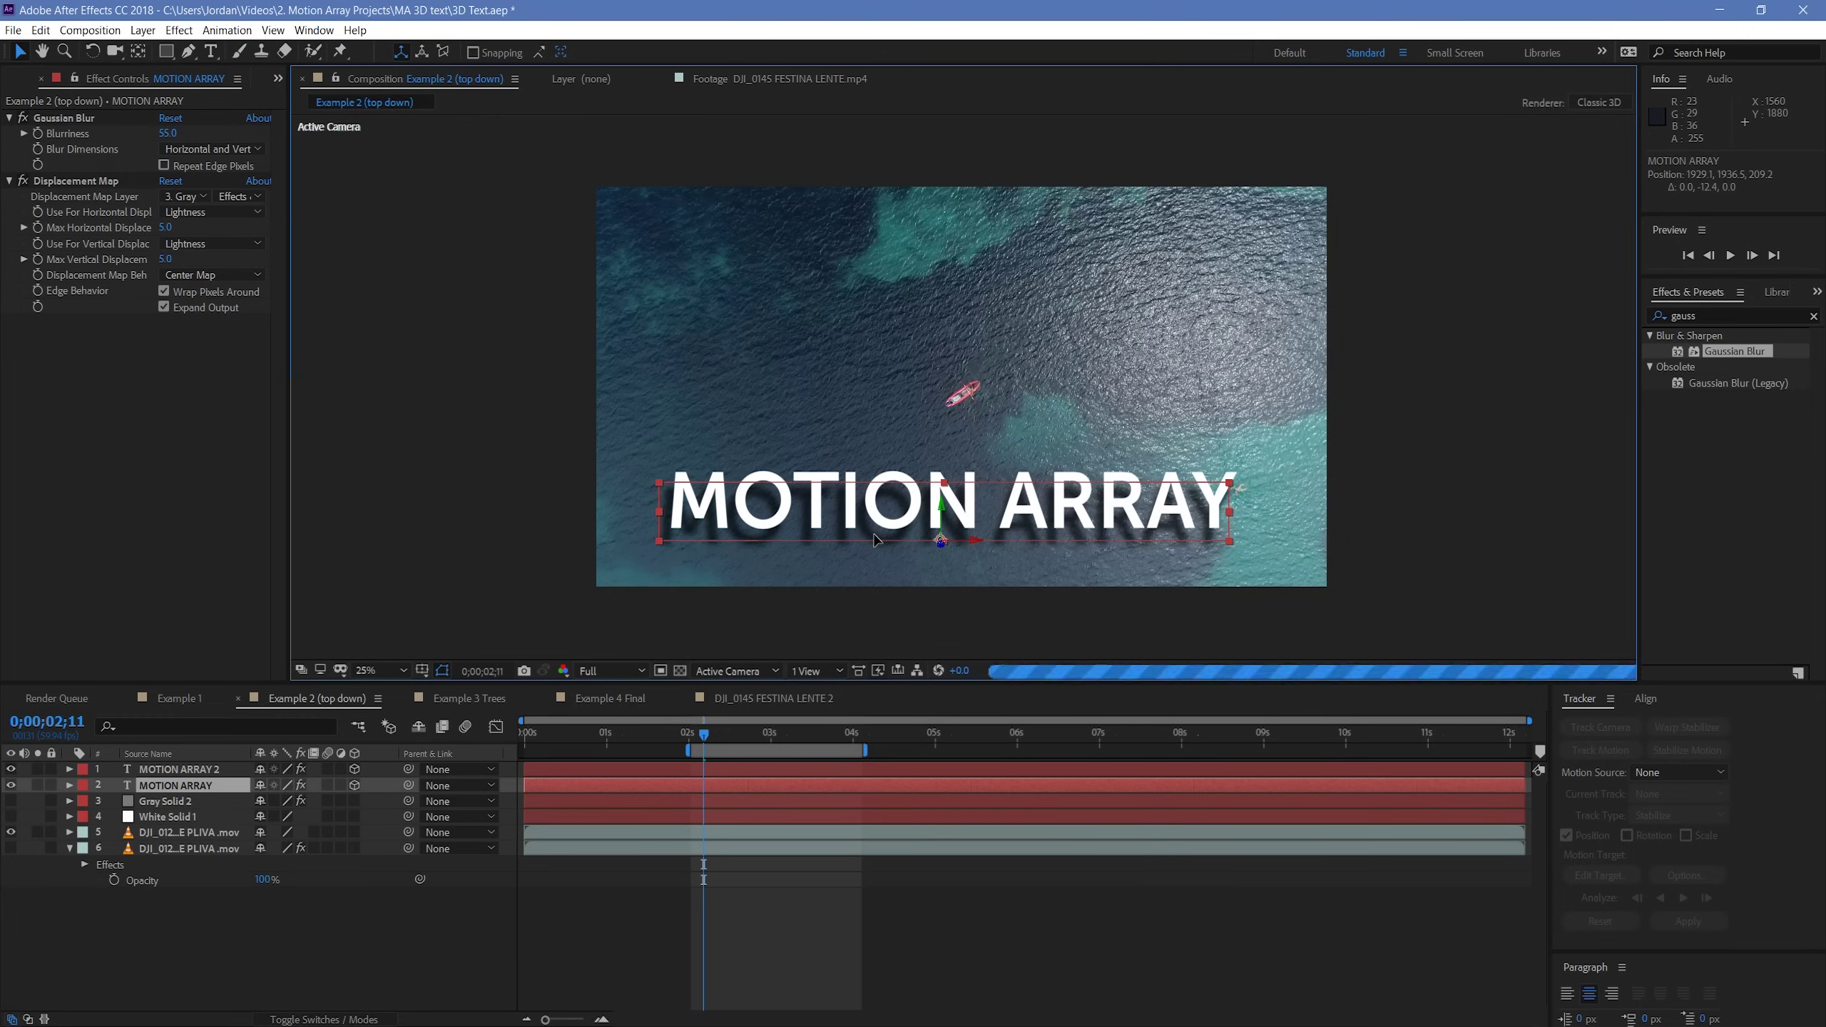
left_click(955, 921)
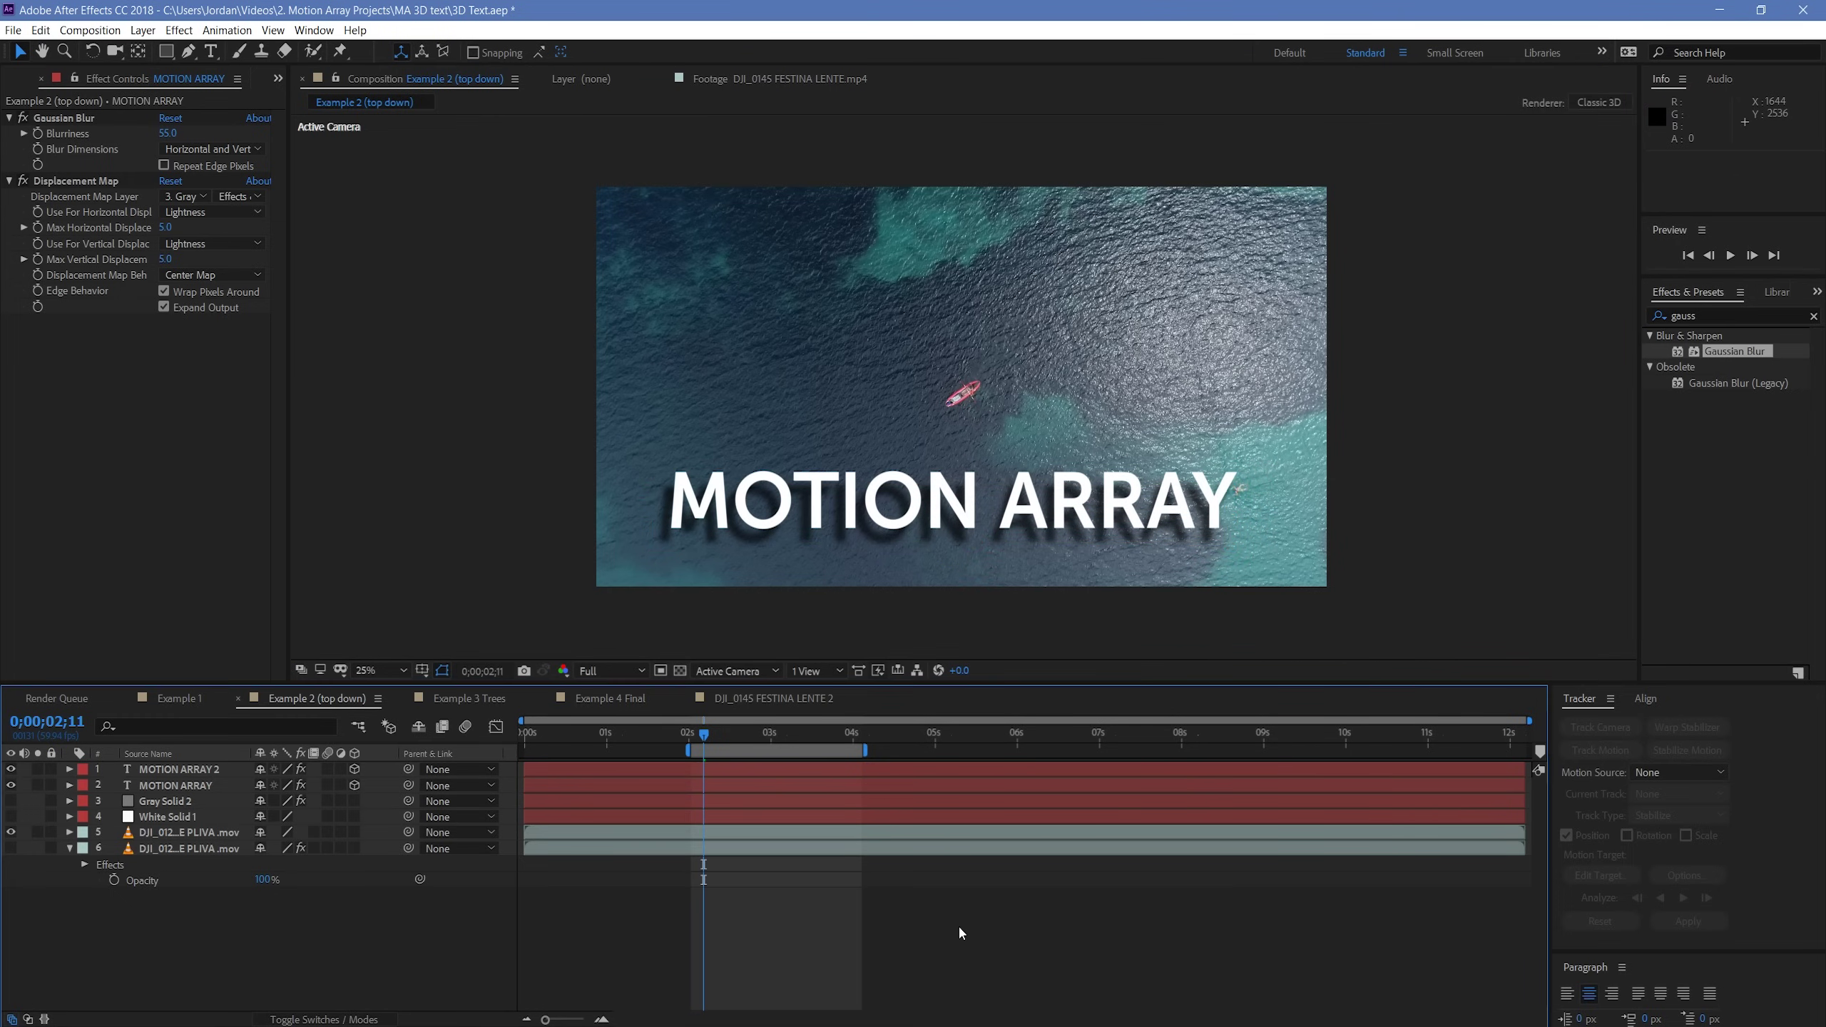
left_click(693, 736)
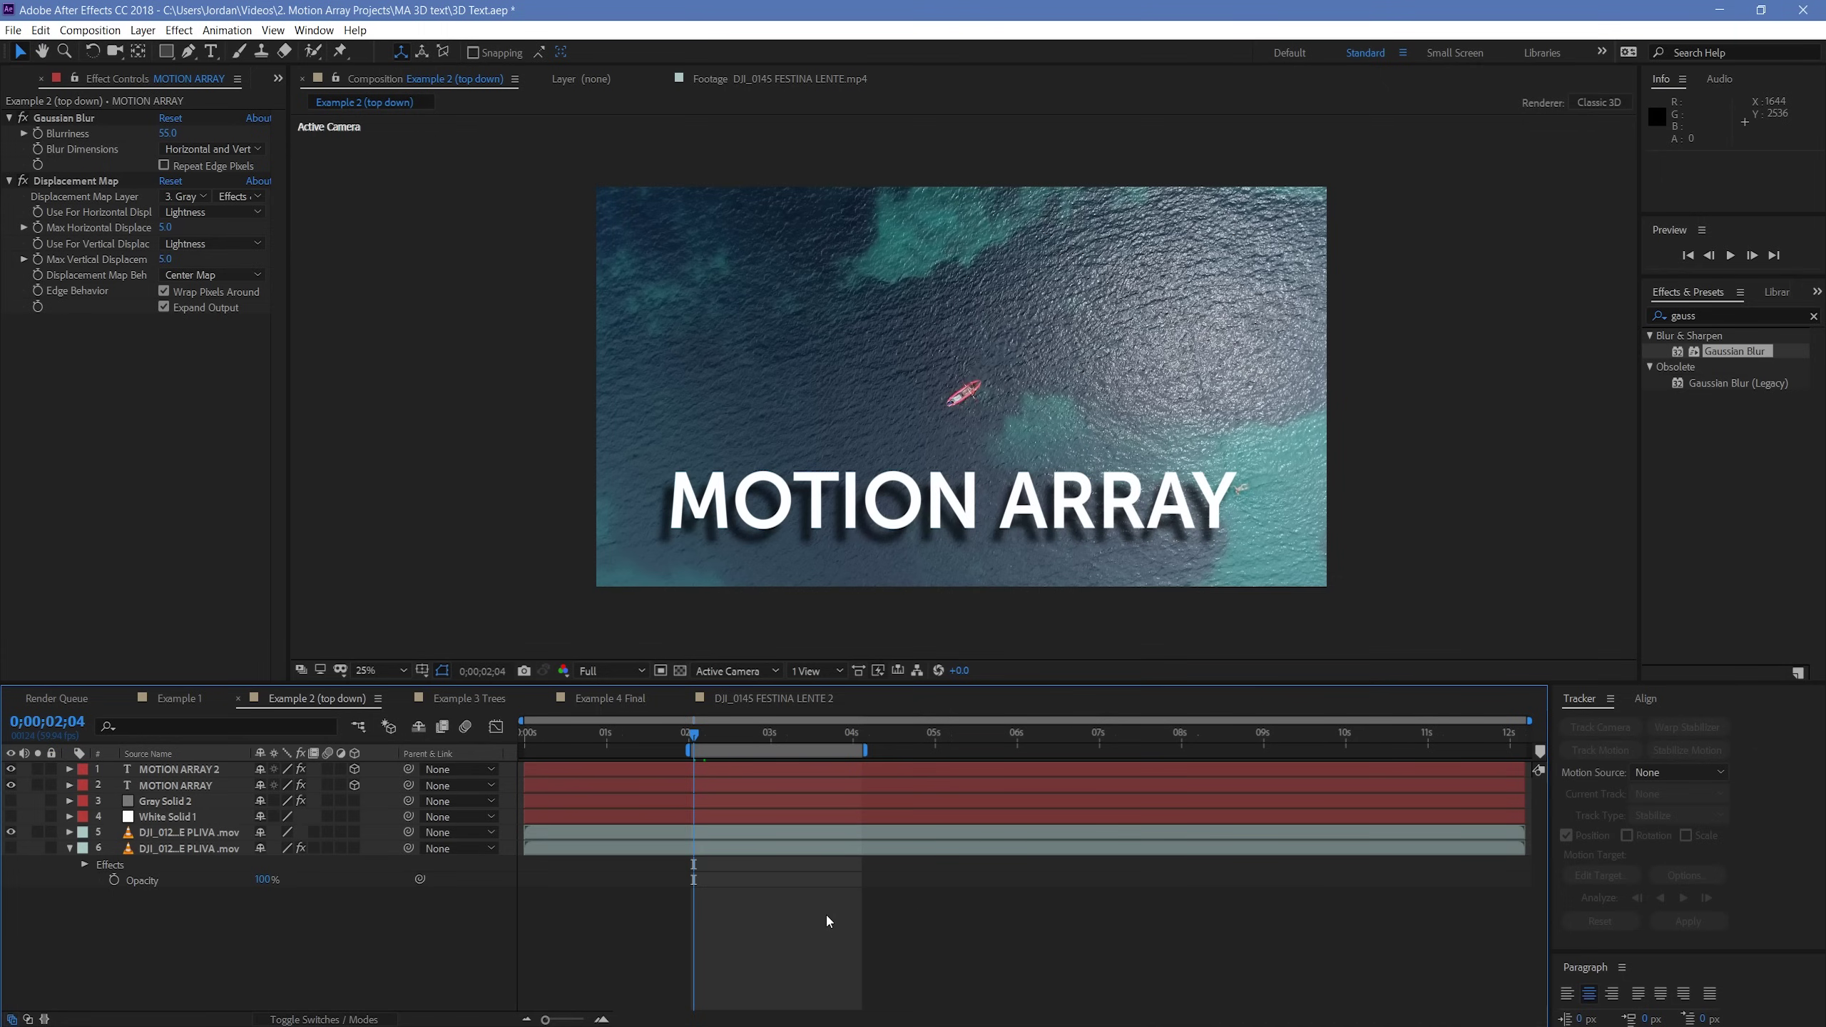
- Open Example 3 Trees and preview the TREES footage soloed, then unsolo it
left_click(485, 698)
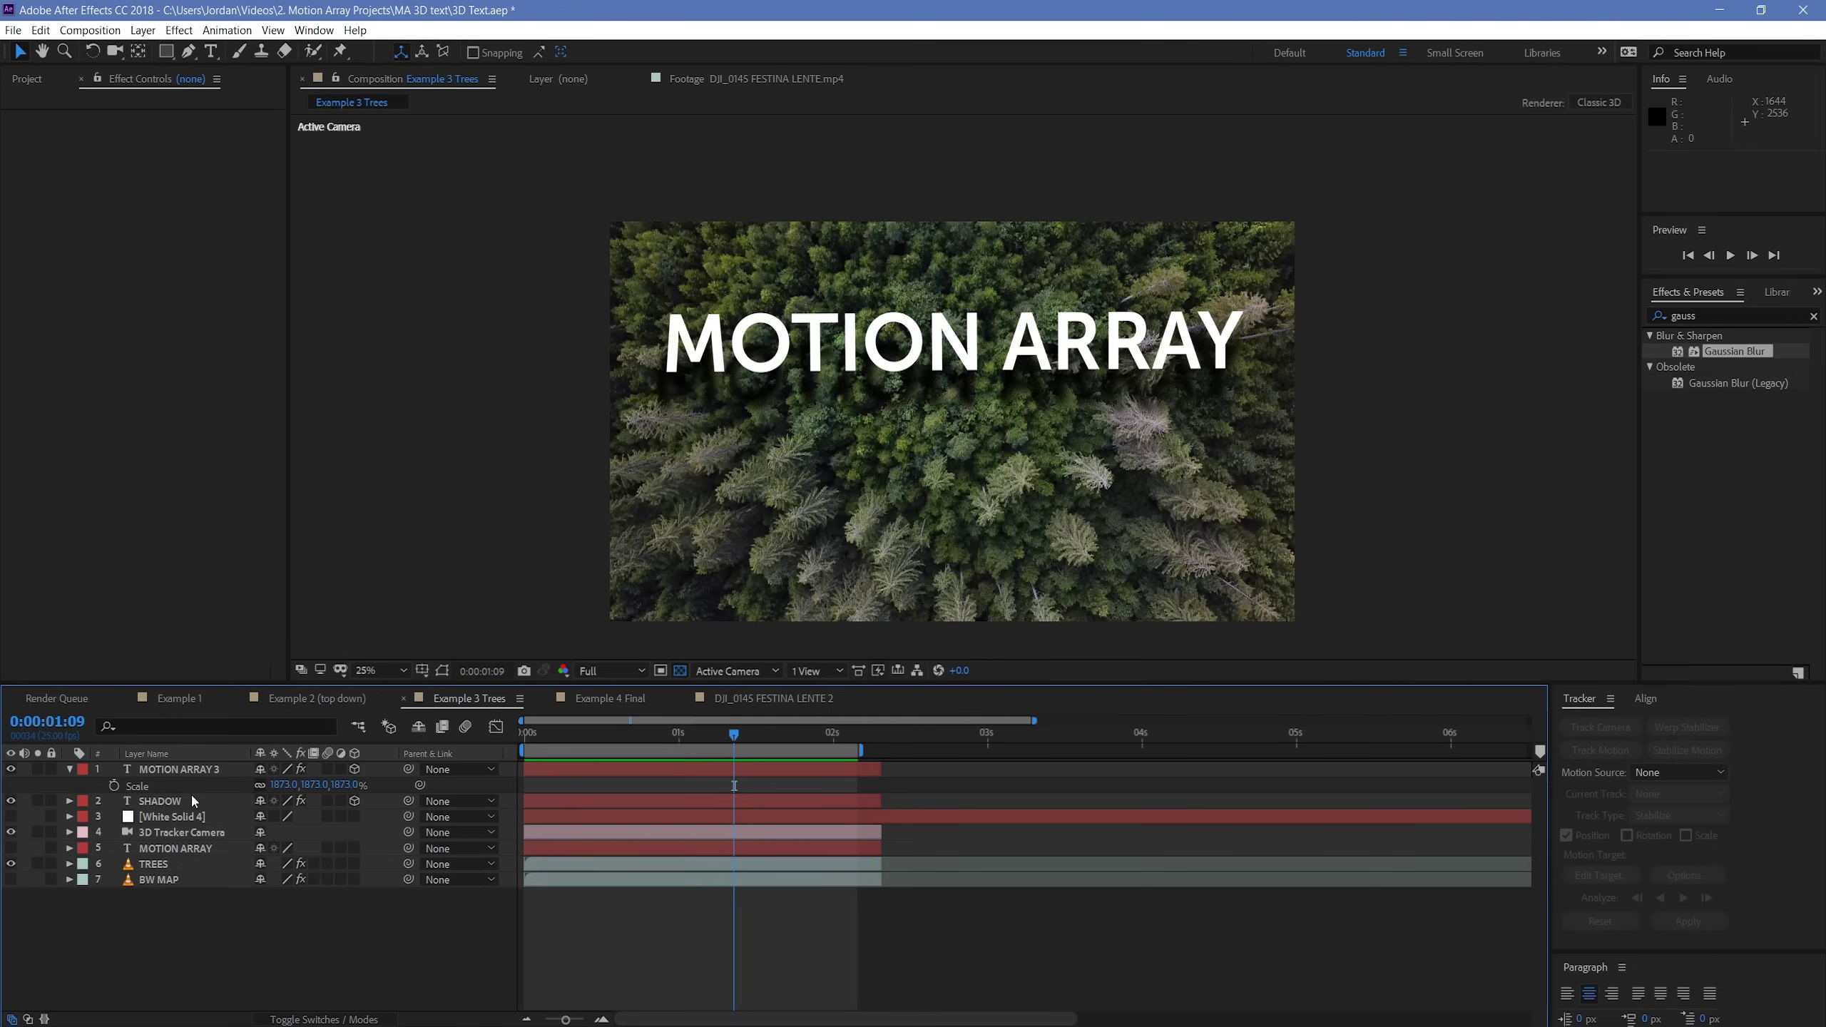
left_click(37, 863)
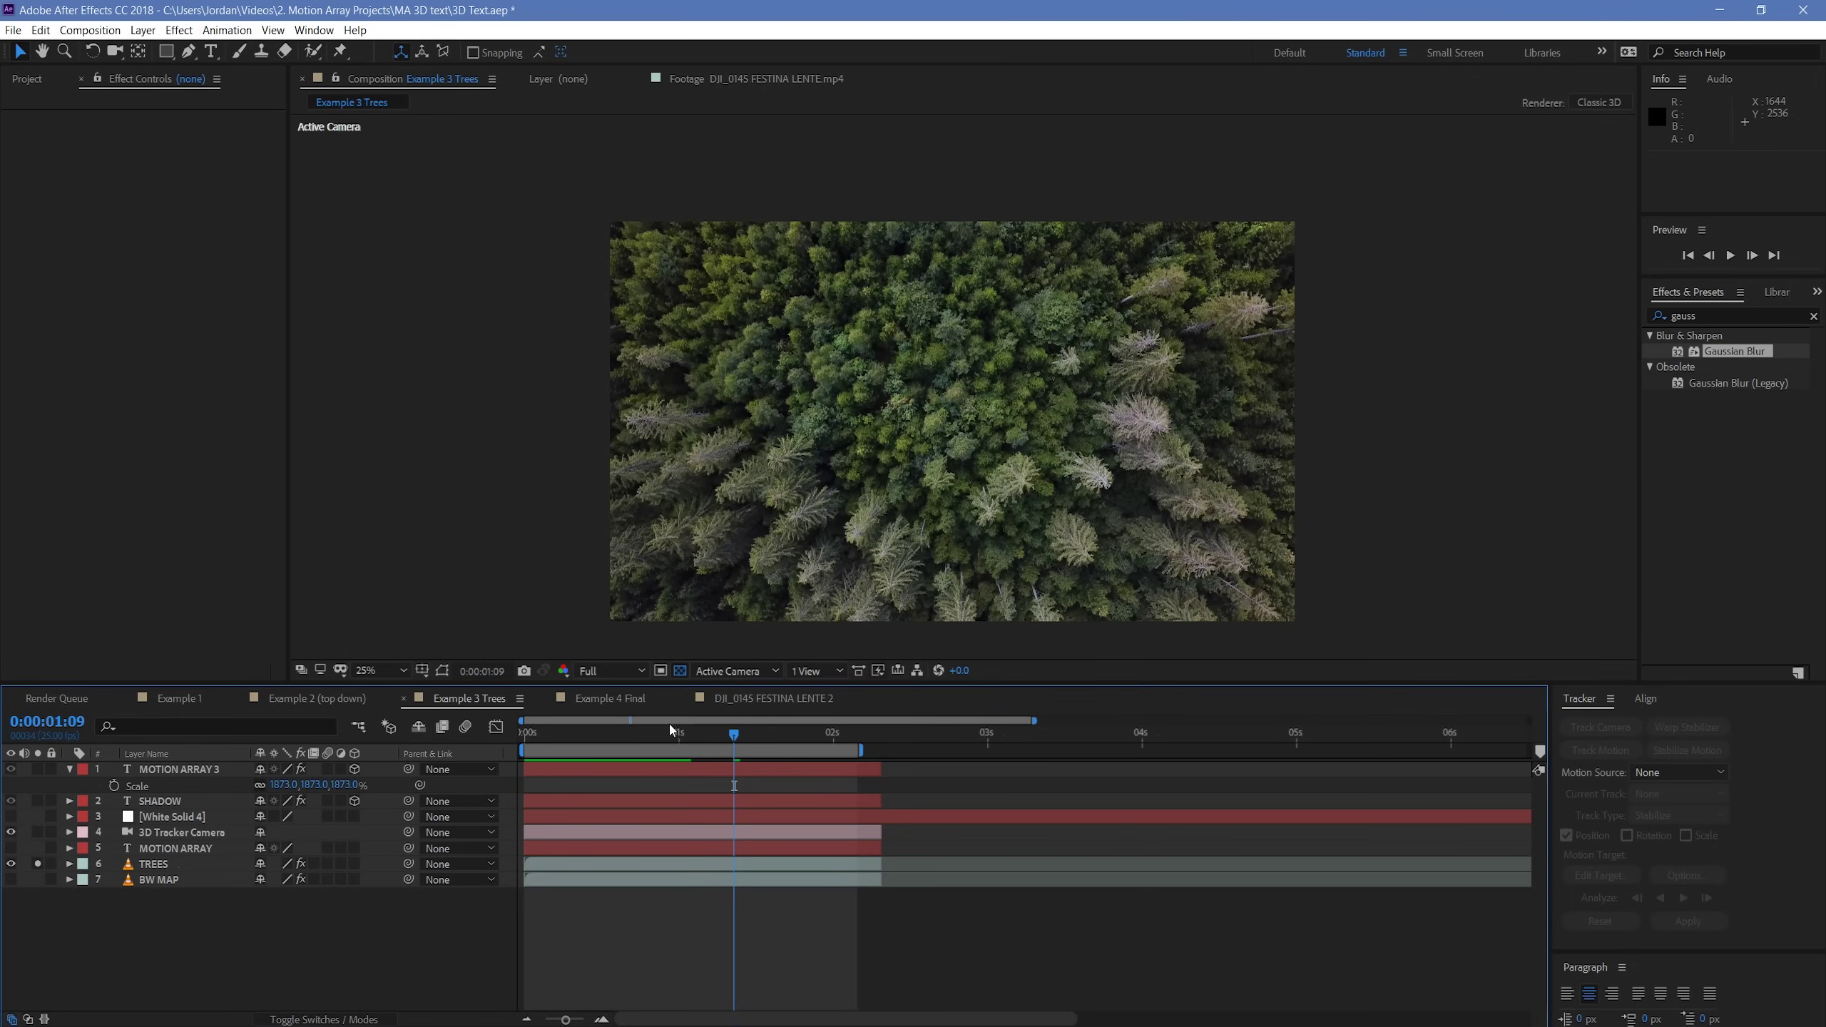
key("space")
key("Home")
key("space")
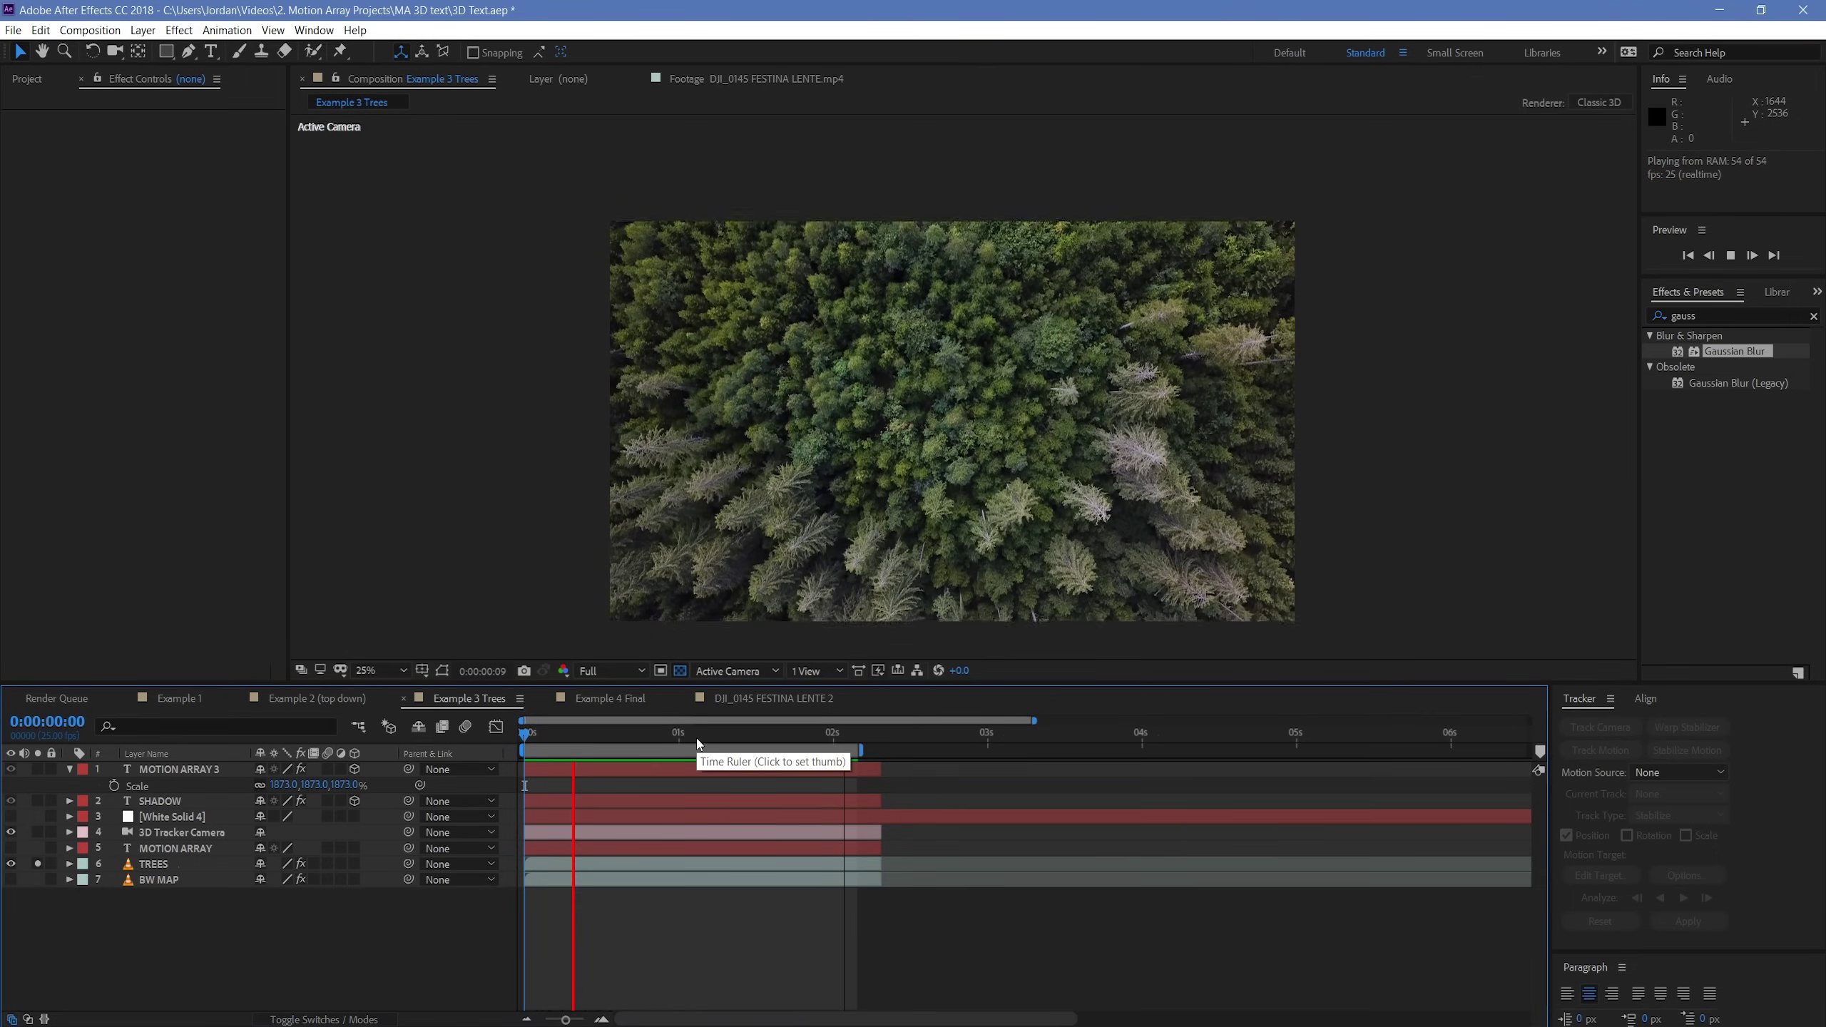
key("space")
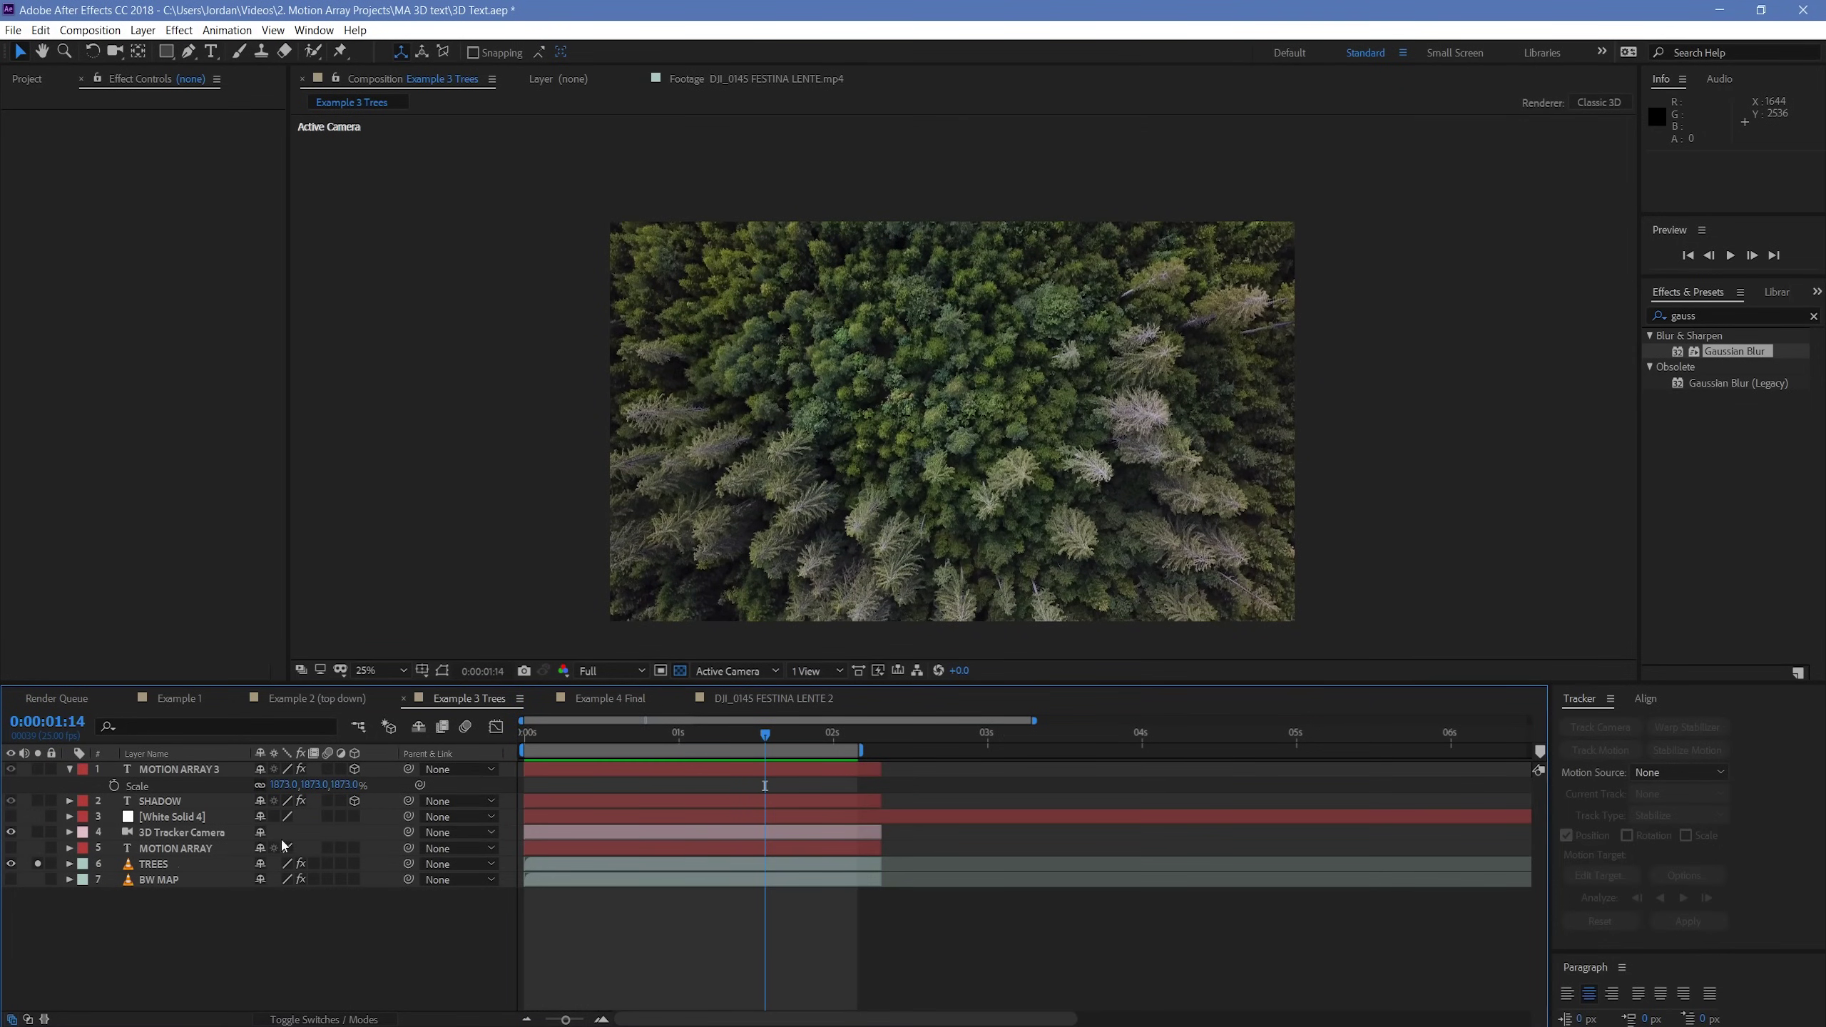
left_click(38, 864)
- Inspect the SHADOW layer's Max Horizontal Displacement of 55, solo it, then hide it to compare
left_click(161, 801)
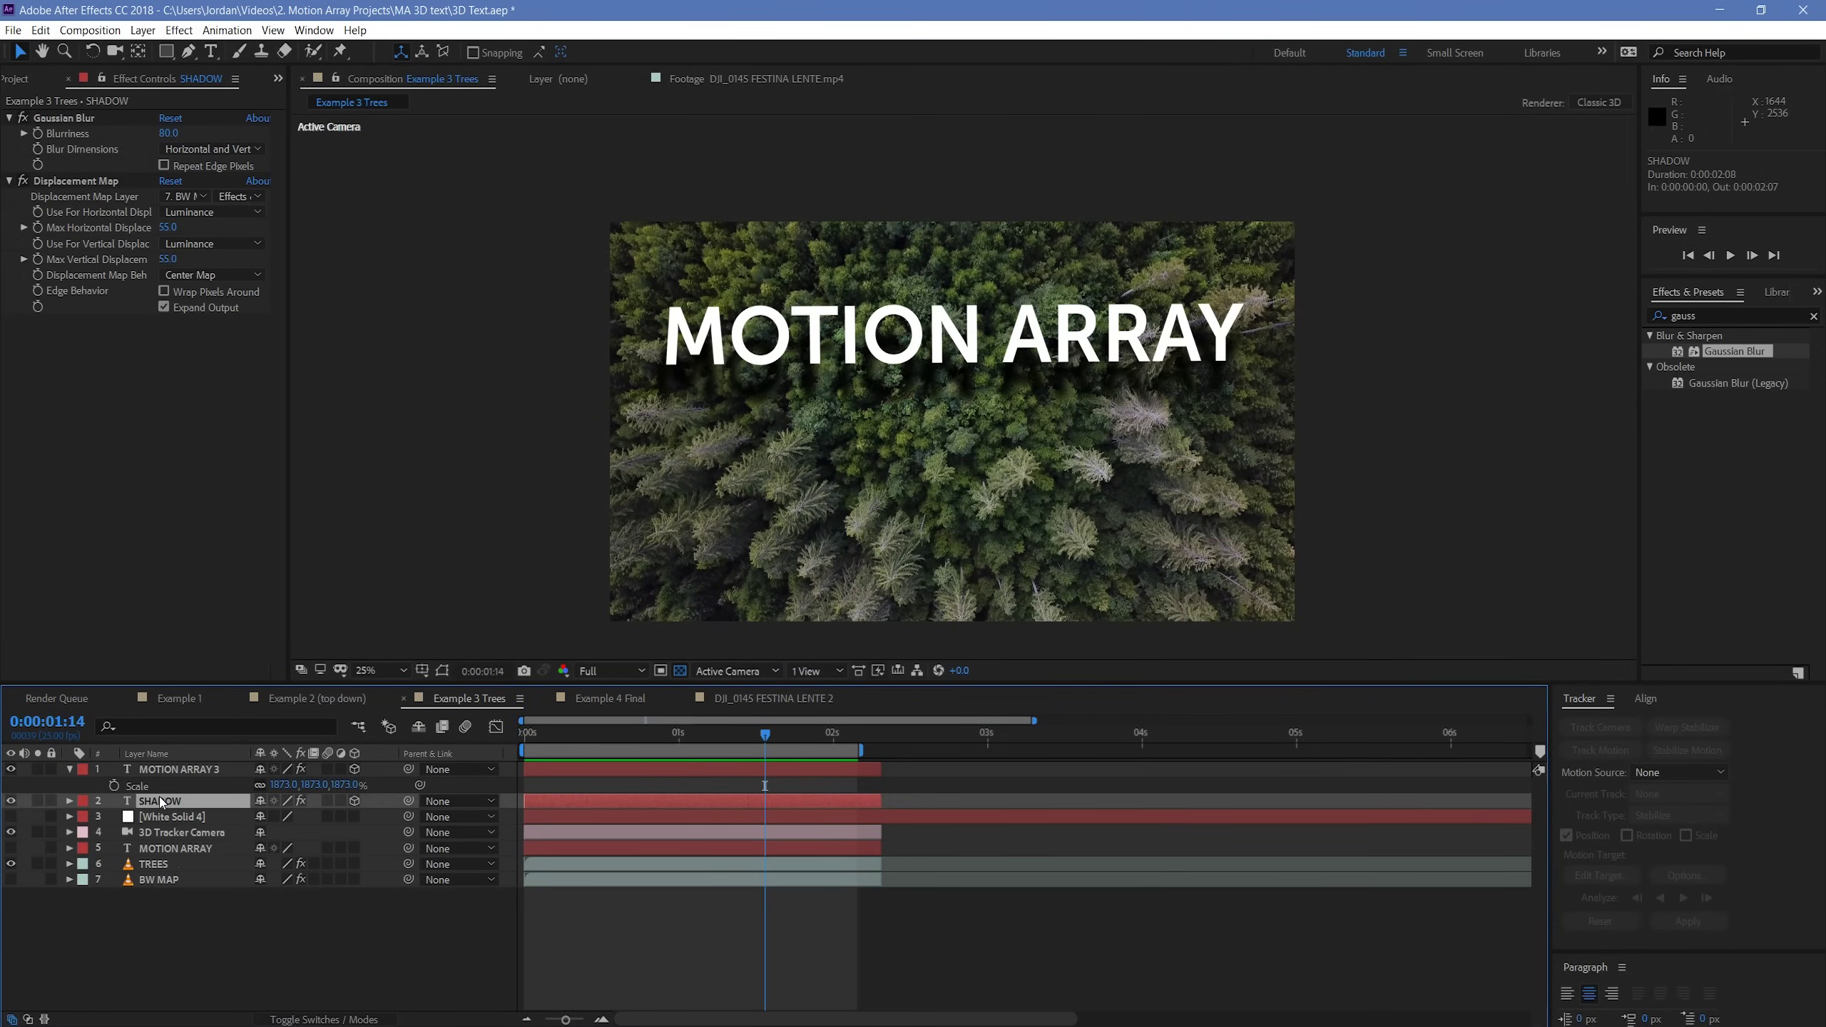
left_click(167, 227)
key("Return")
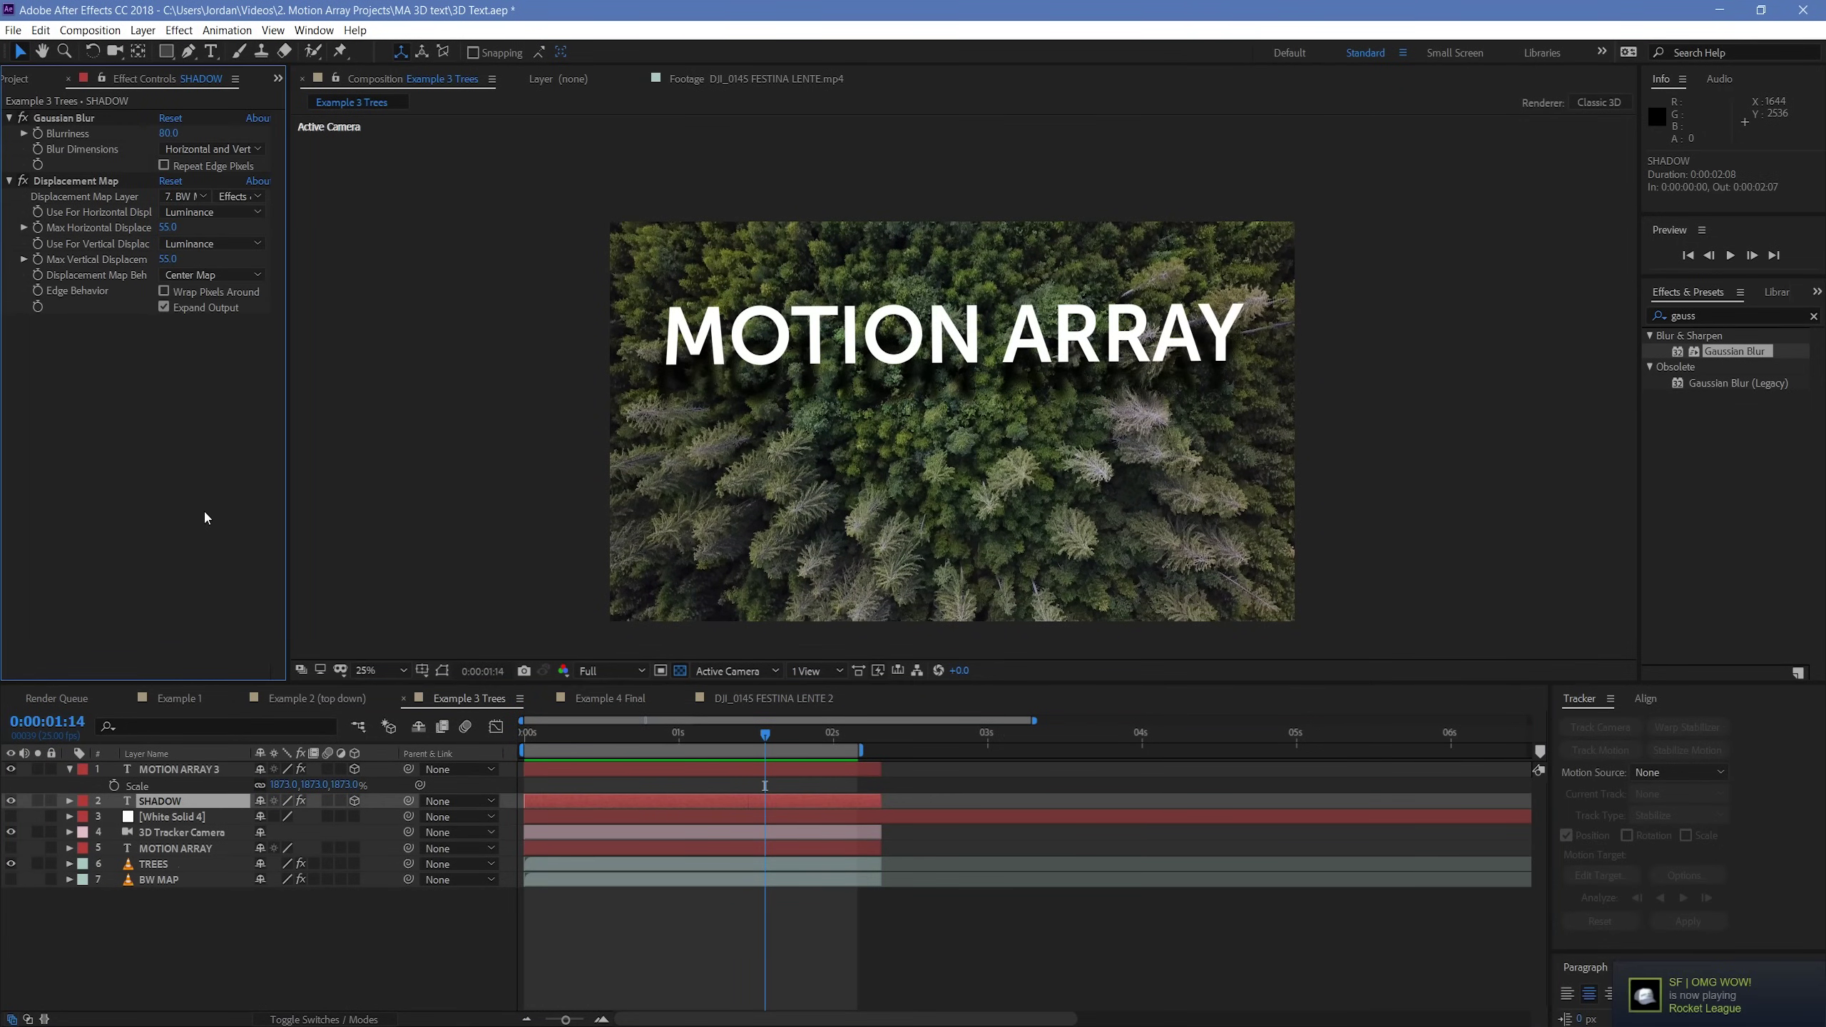
left_click(37, 802)
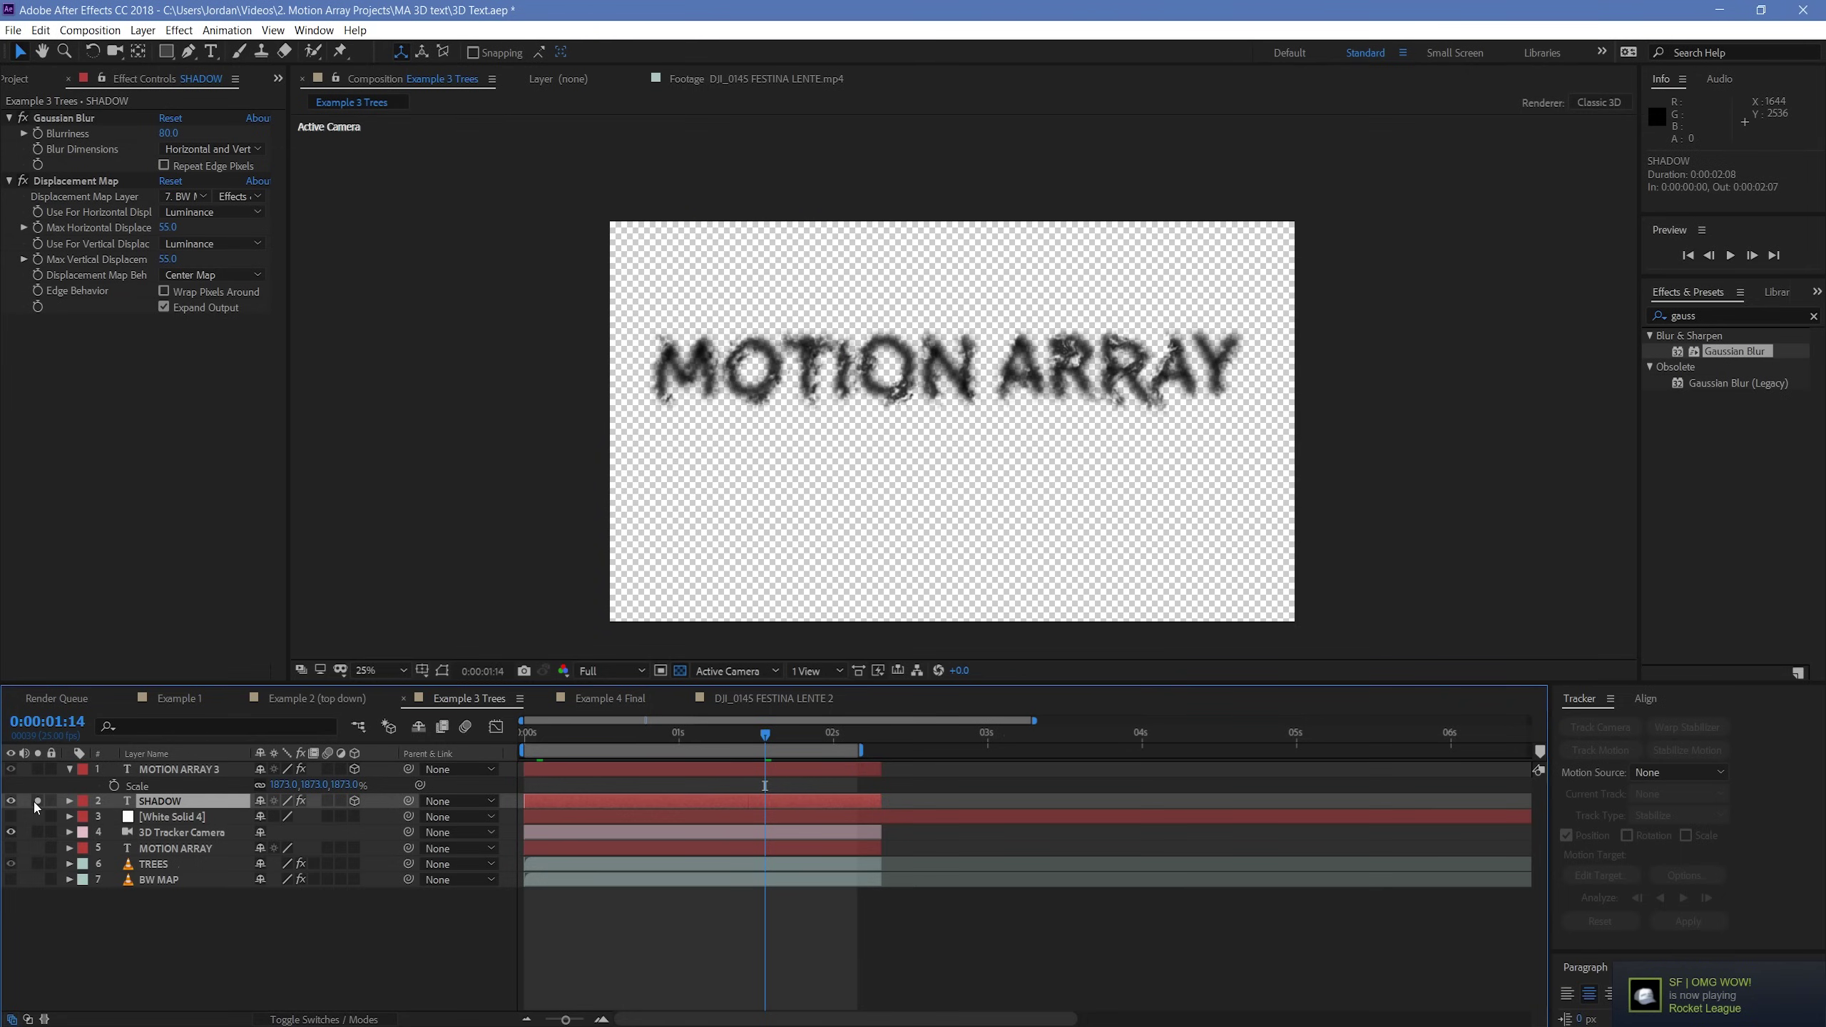
left_click(38, 802)
left_click(11, 801)
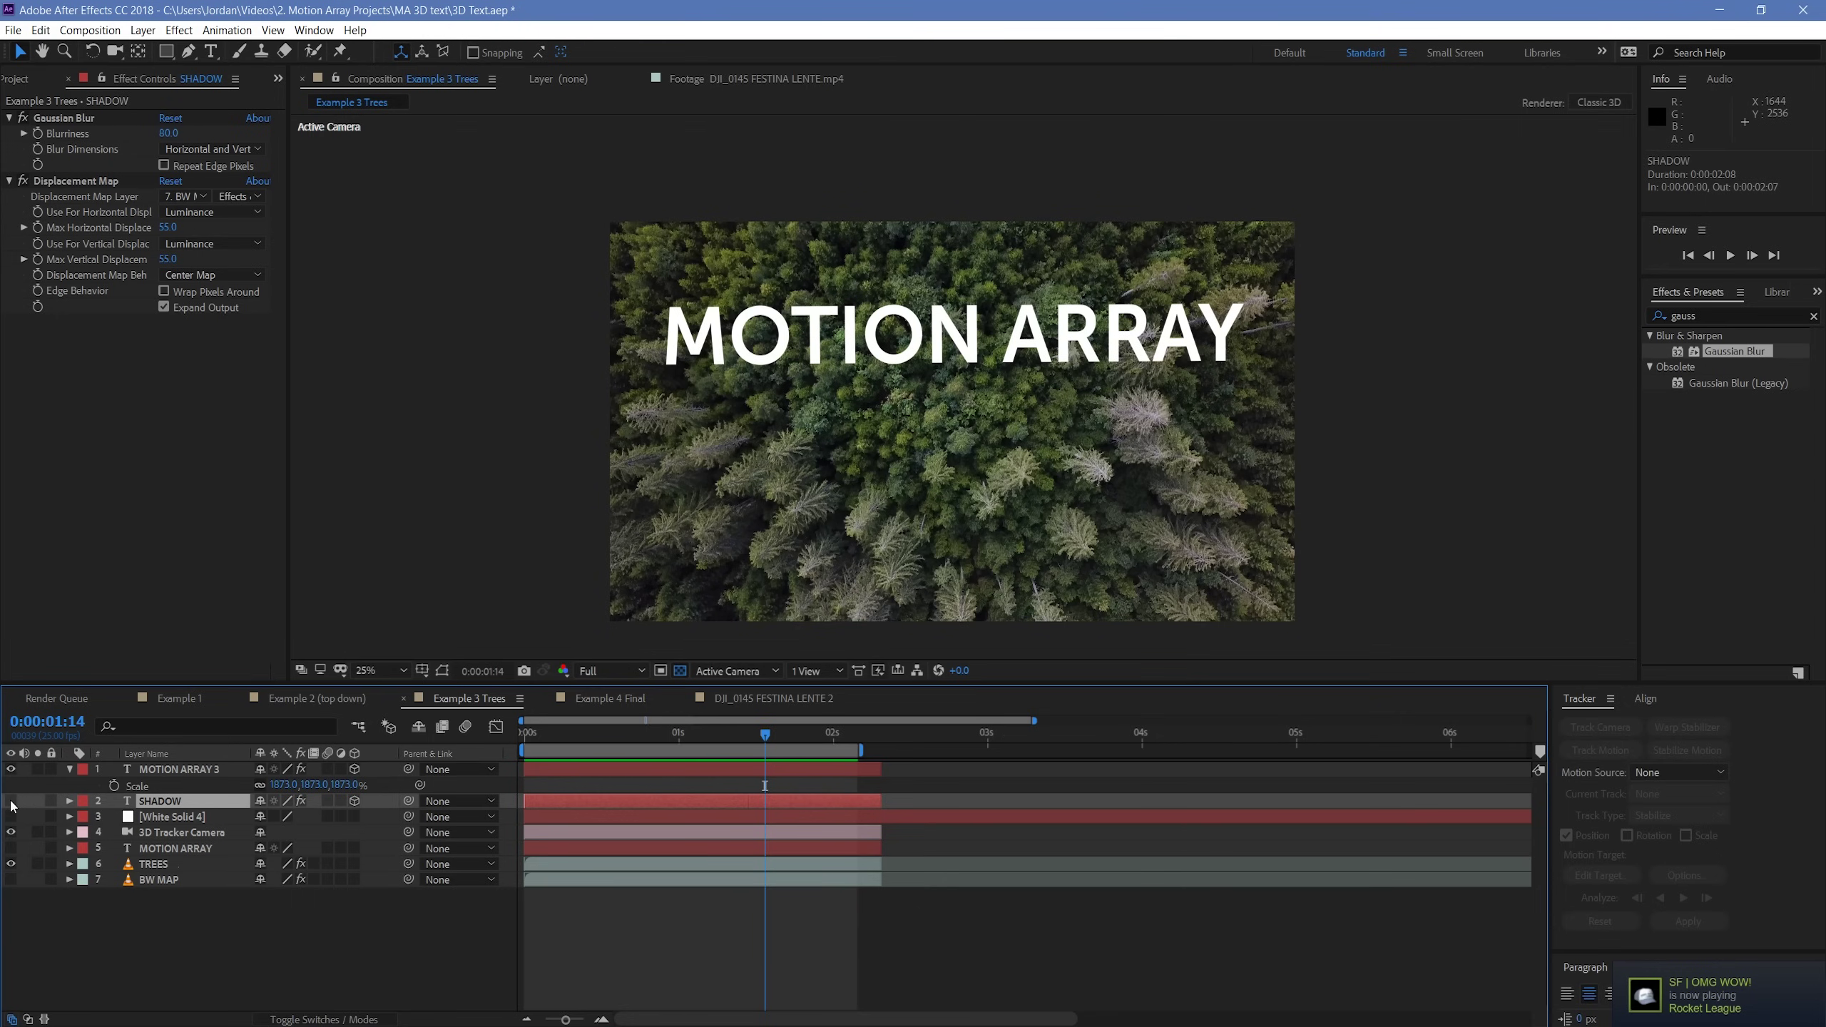